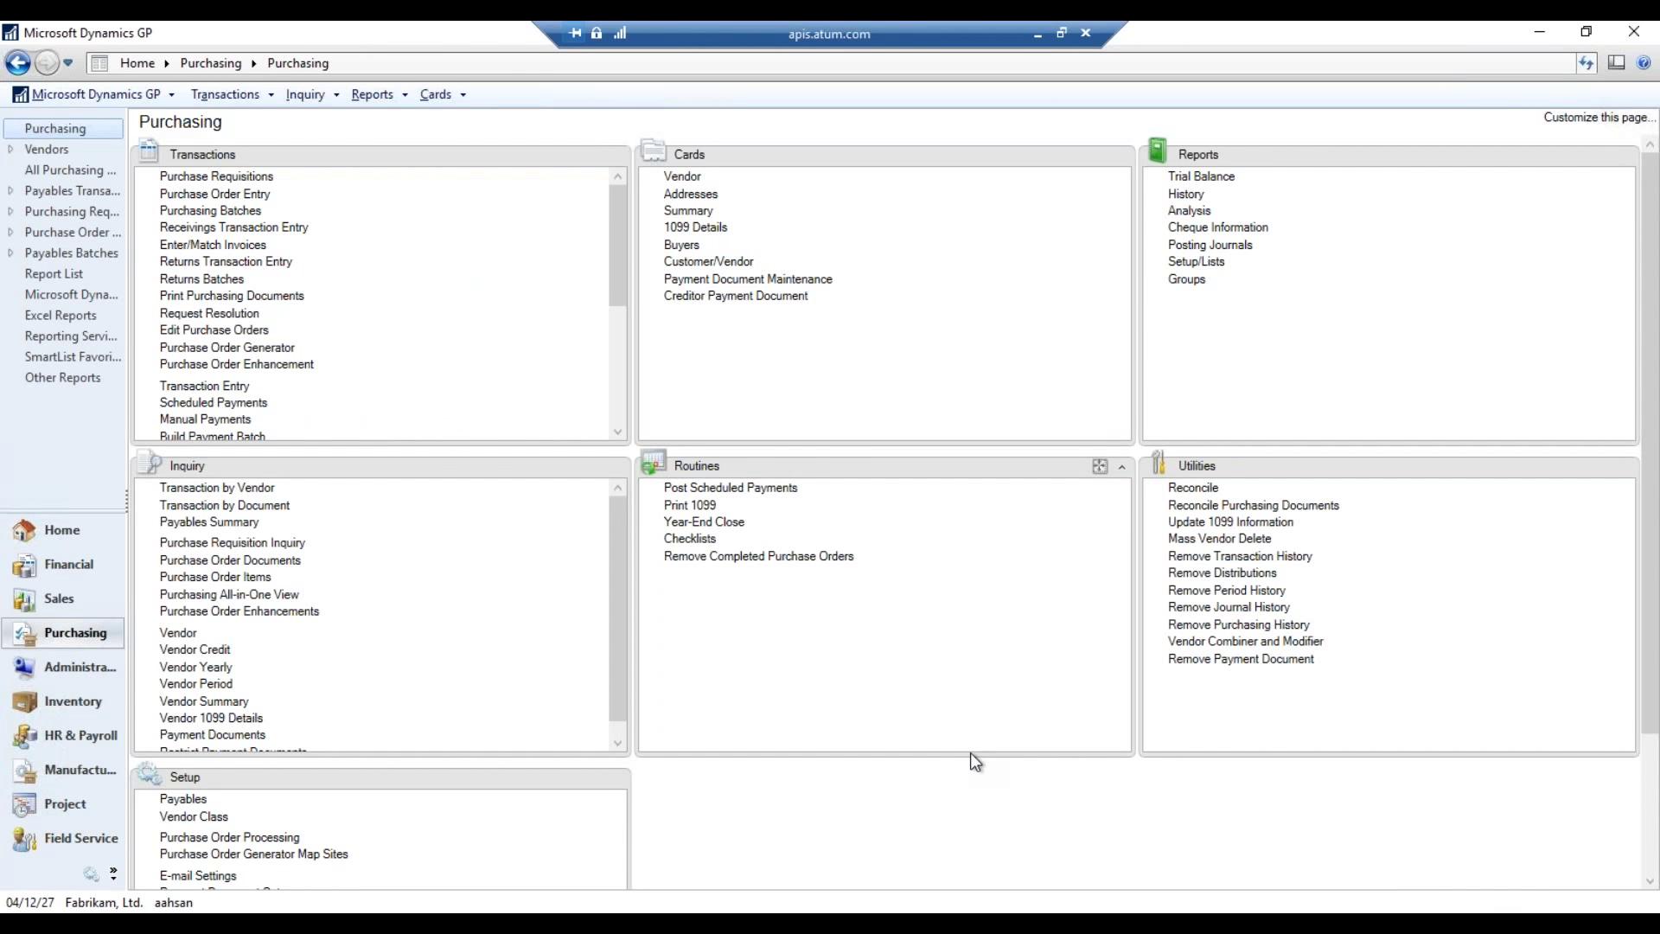
- Return to the Home page and open Document Attachment Setup under Tools > Setup > Company
click(92, 529)
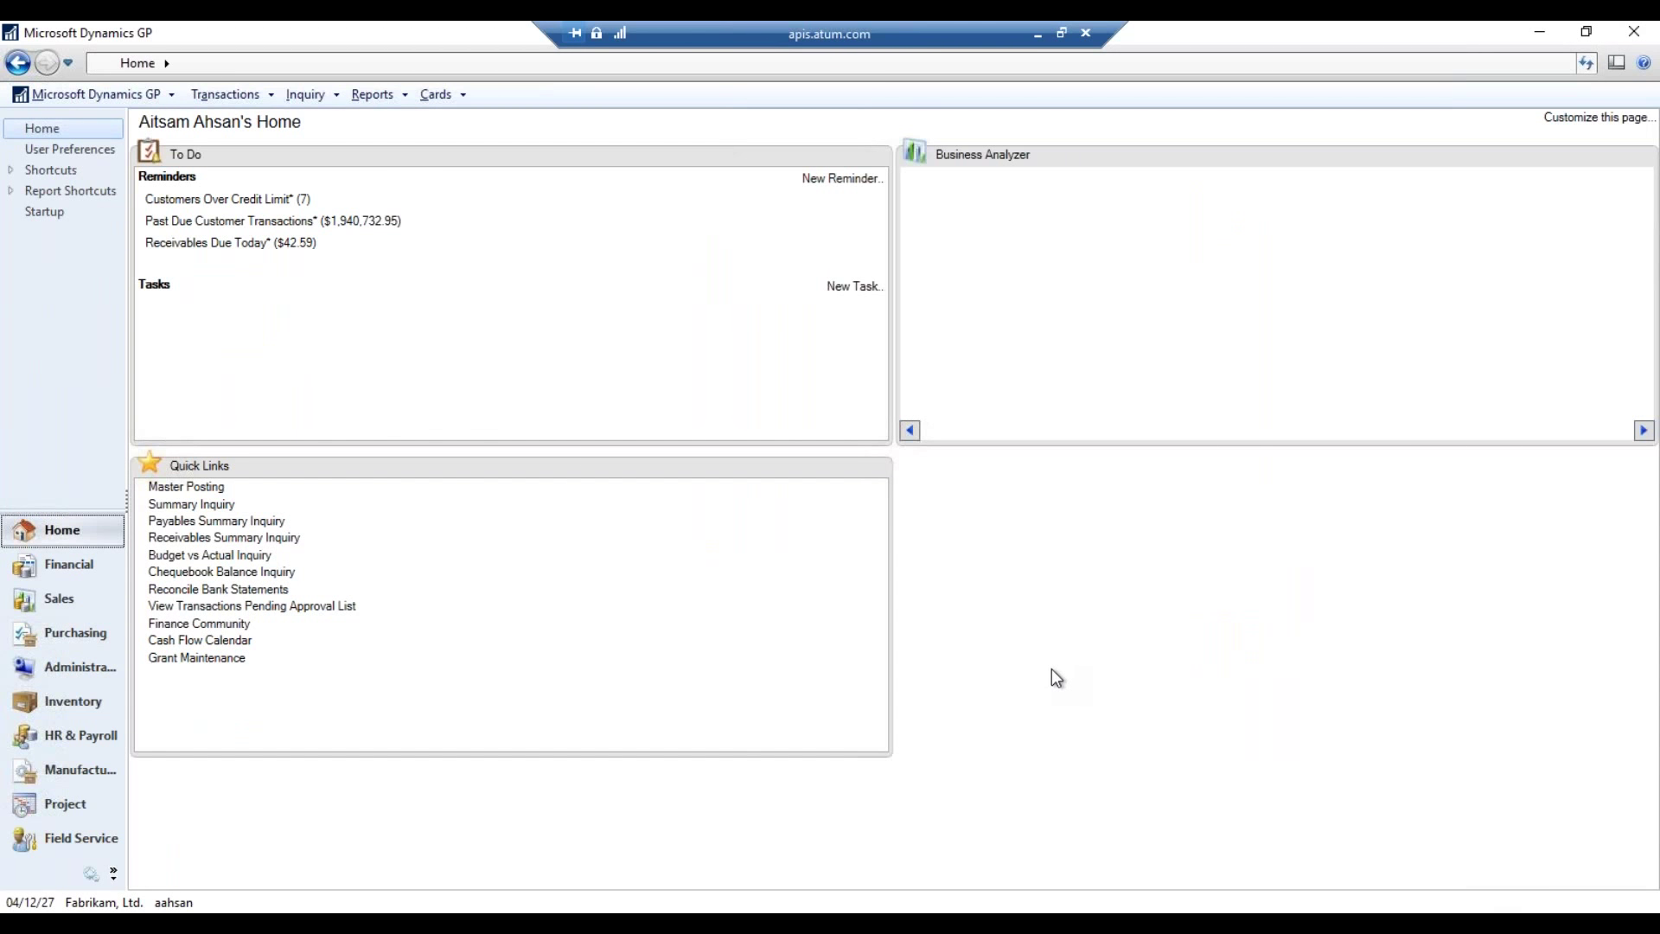
click(158, 101)
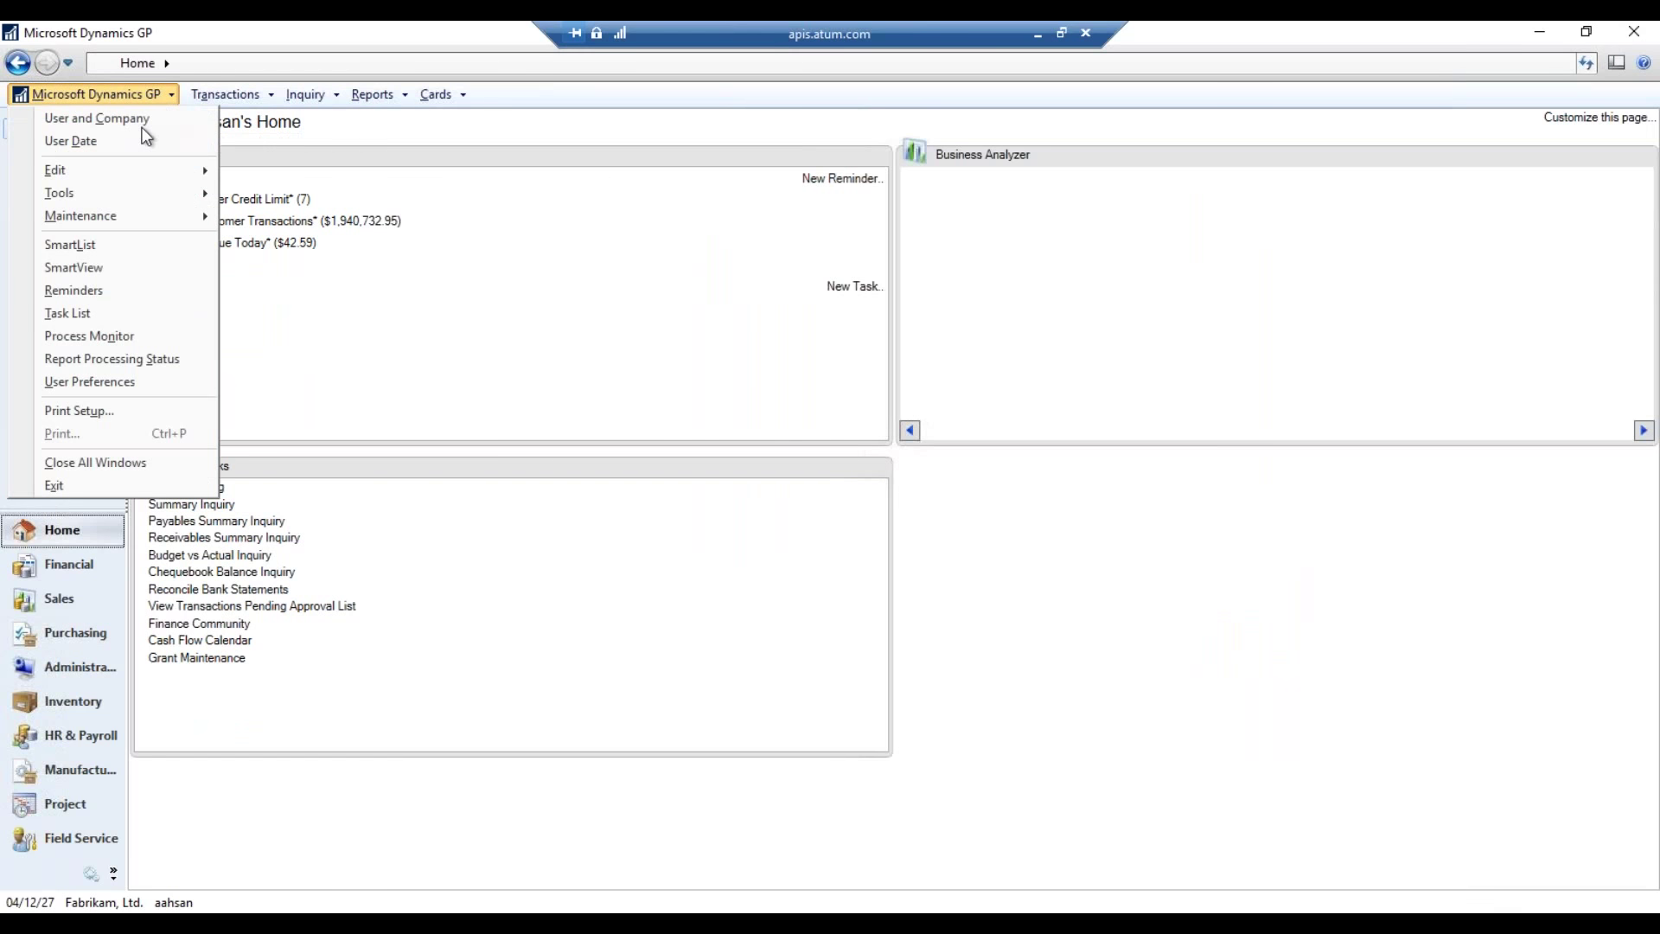
mouse_move(130, 201)
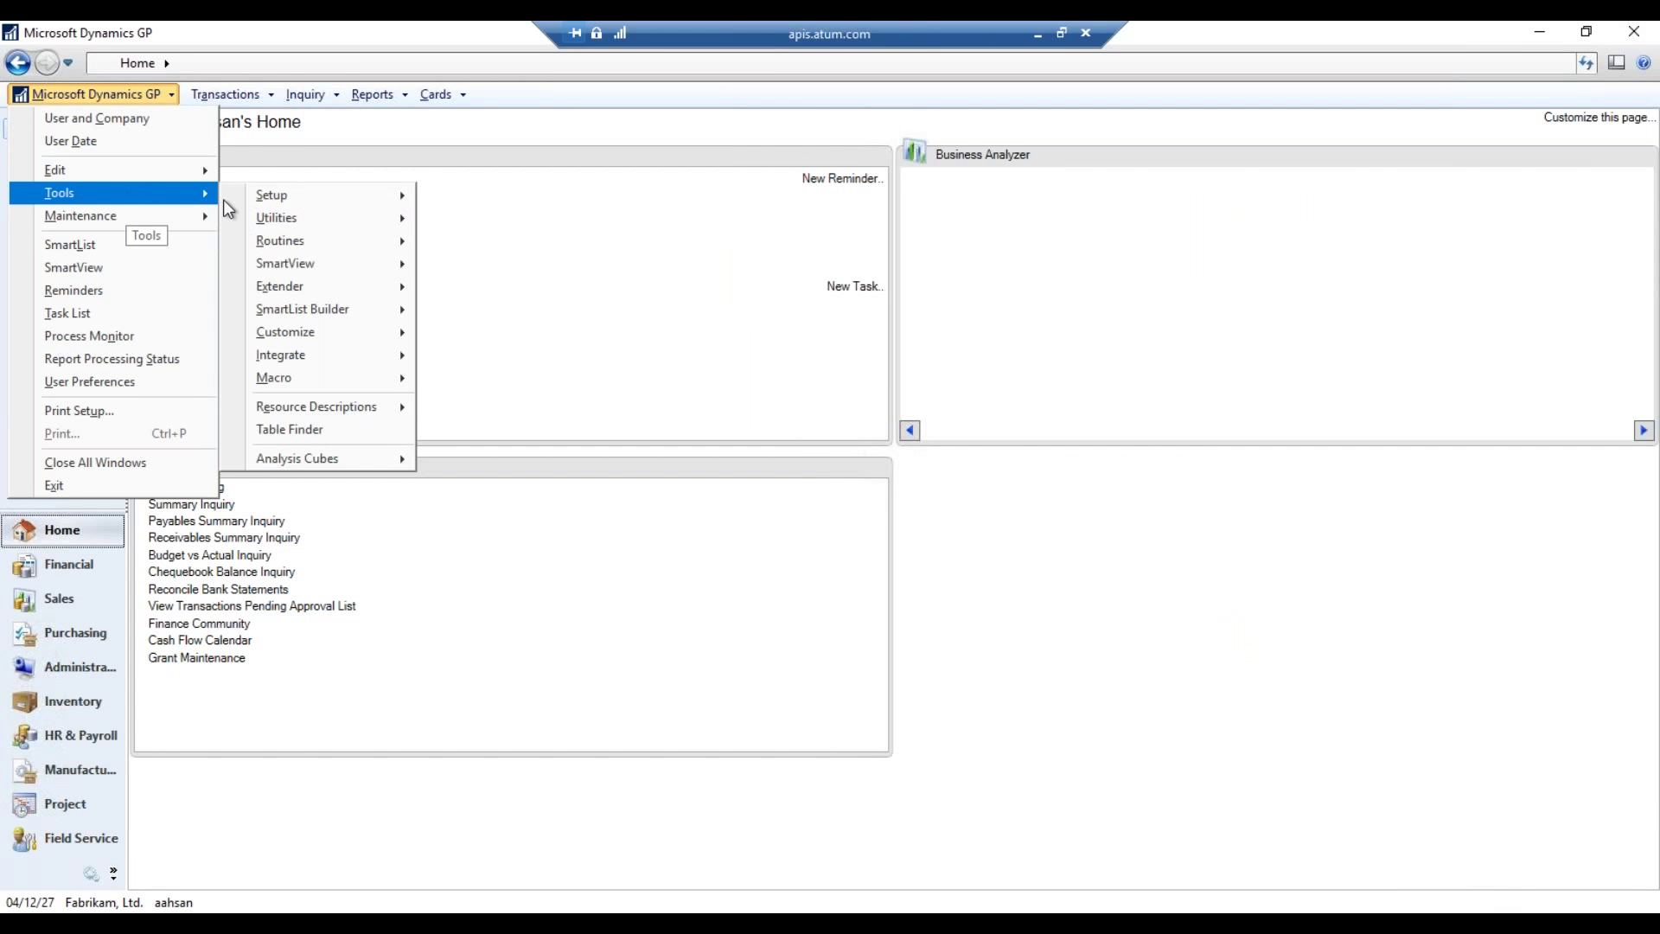
mouse_move(330, 200)
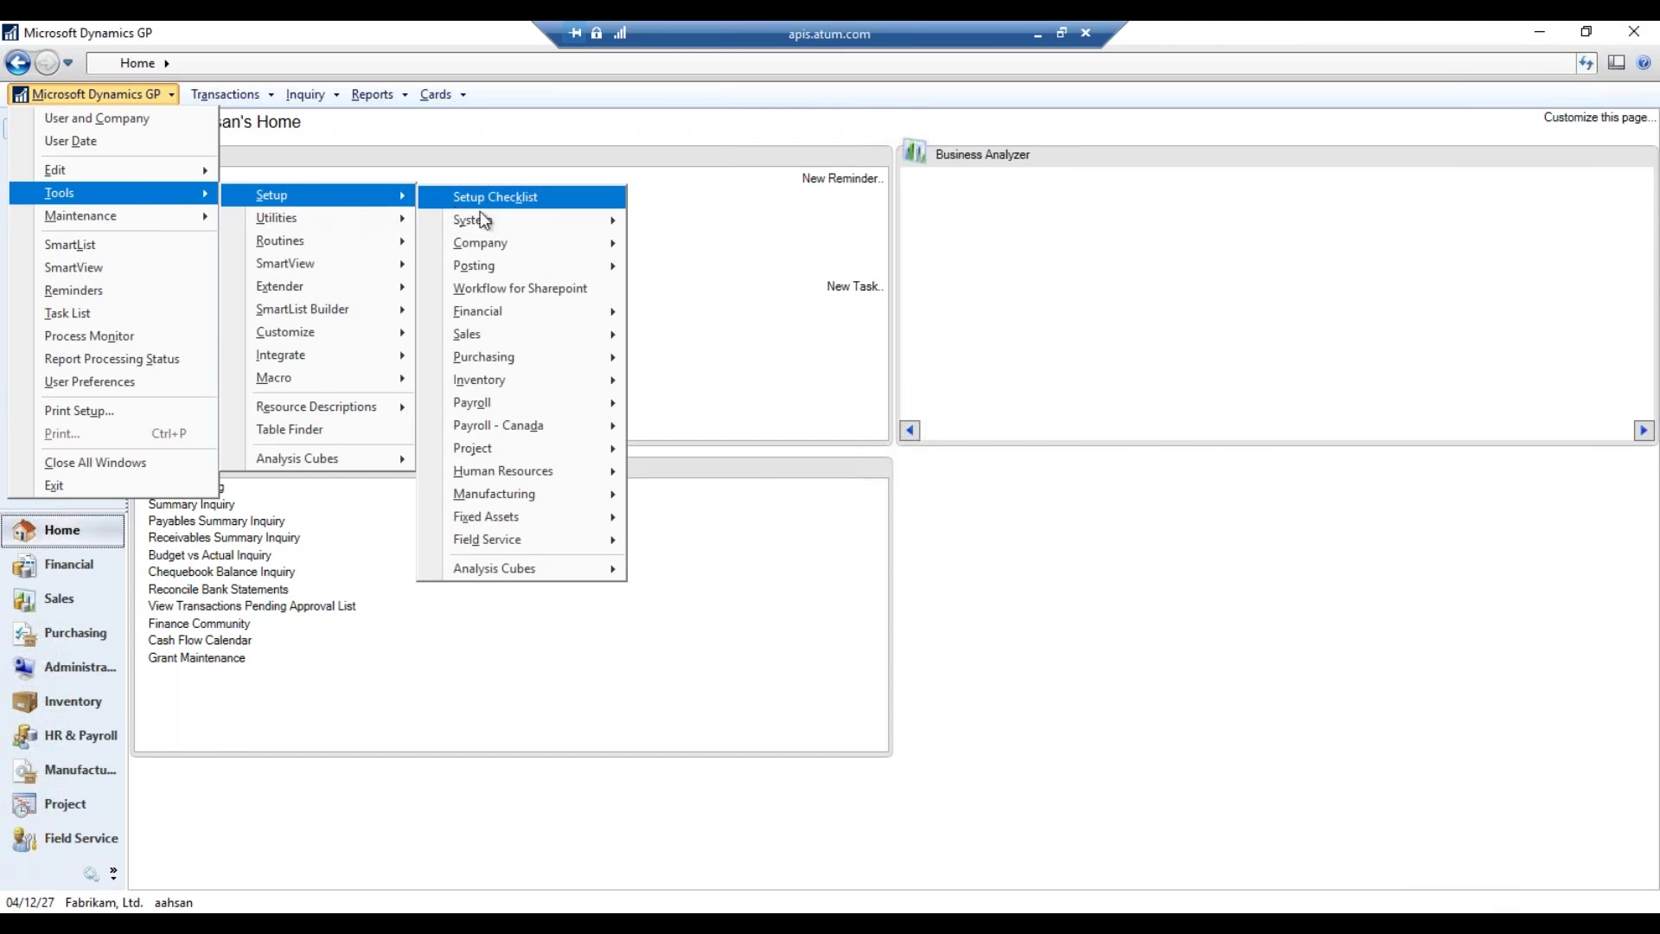
mouse_move(489, 223)
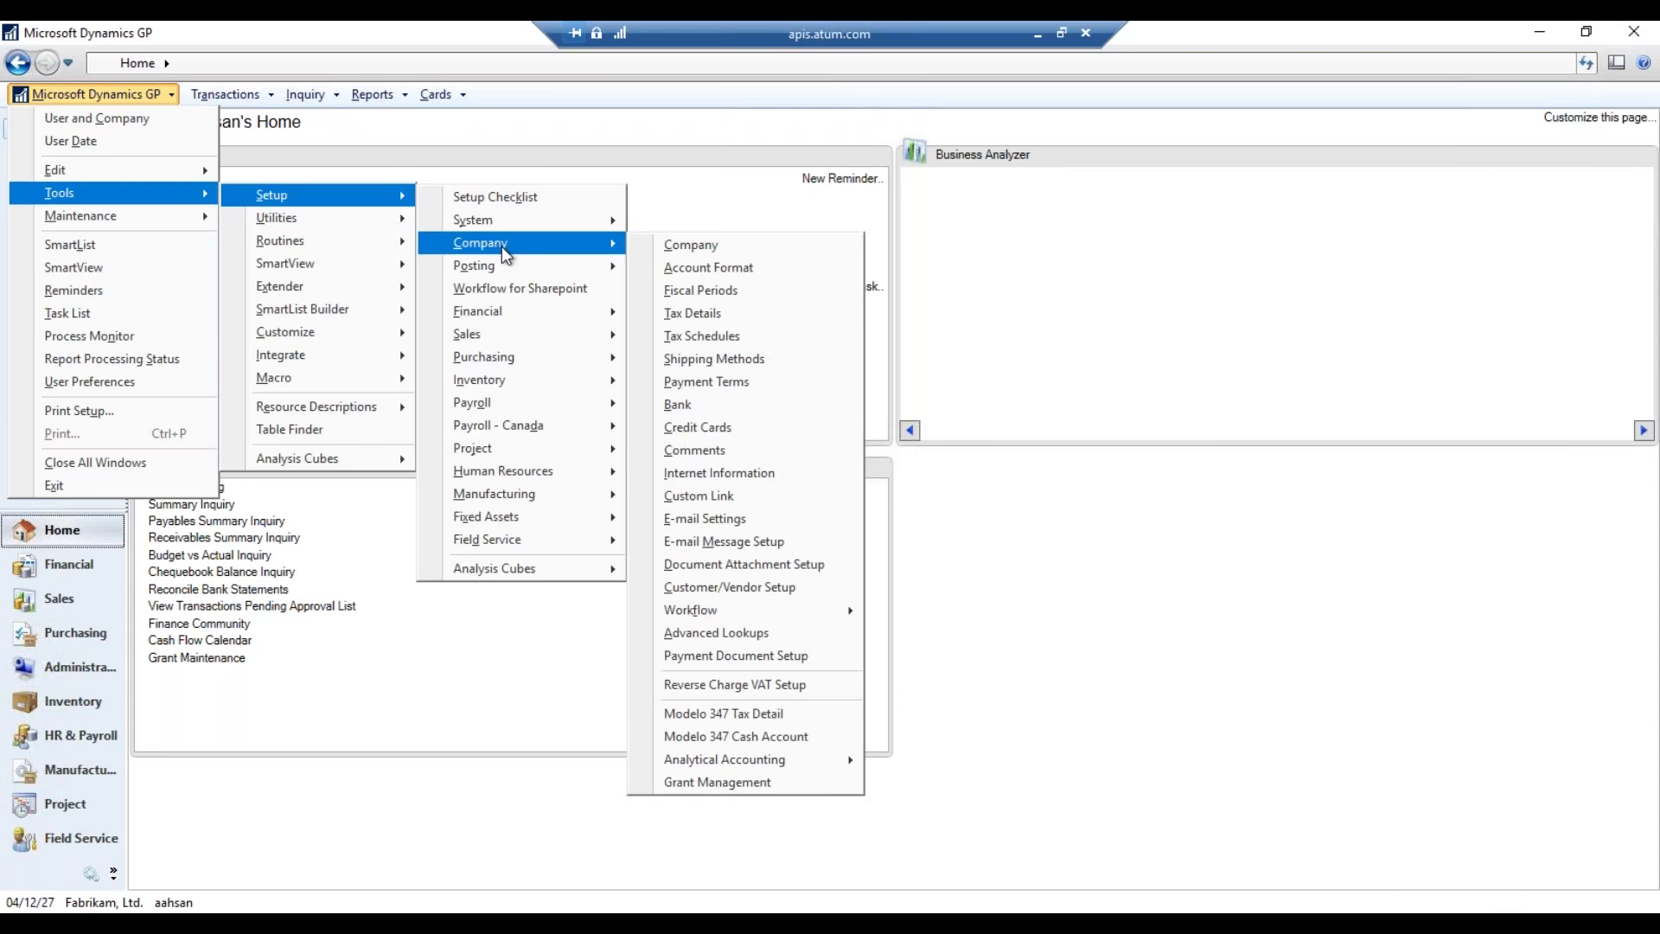
click(824, 565)
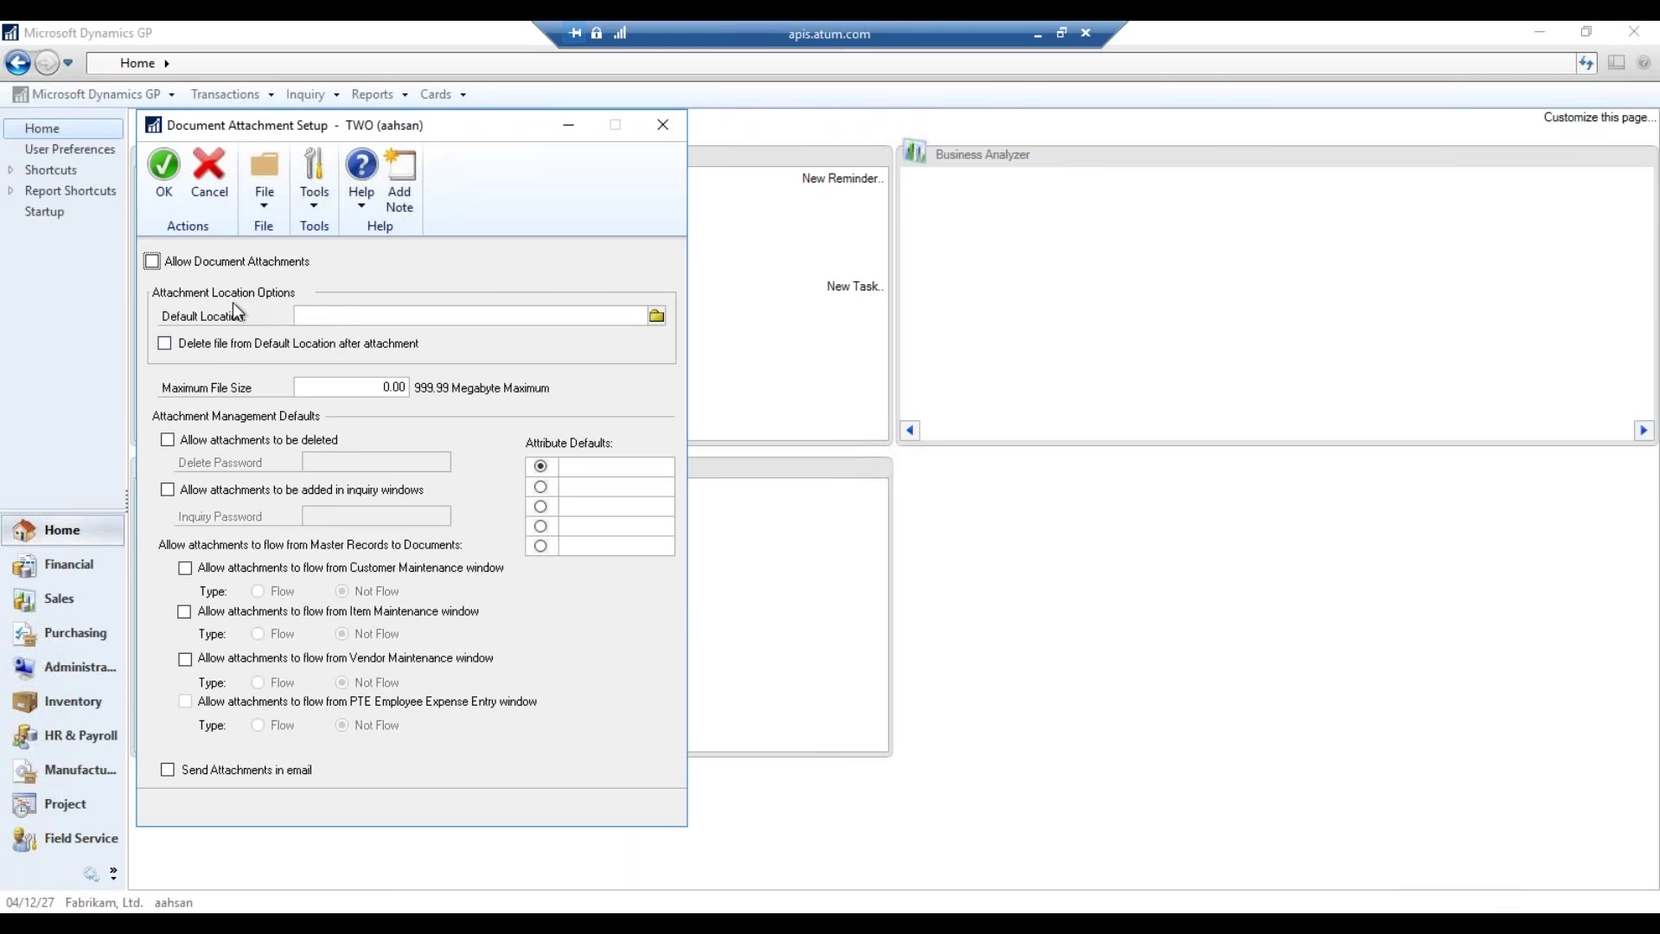
- Turn on Allow Document Attachments and browse the Default Location to C: > Users > profile > Documents
click(152, 262)
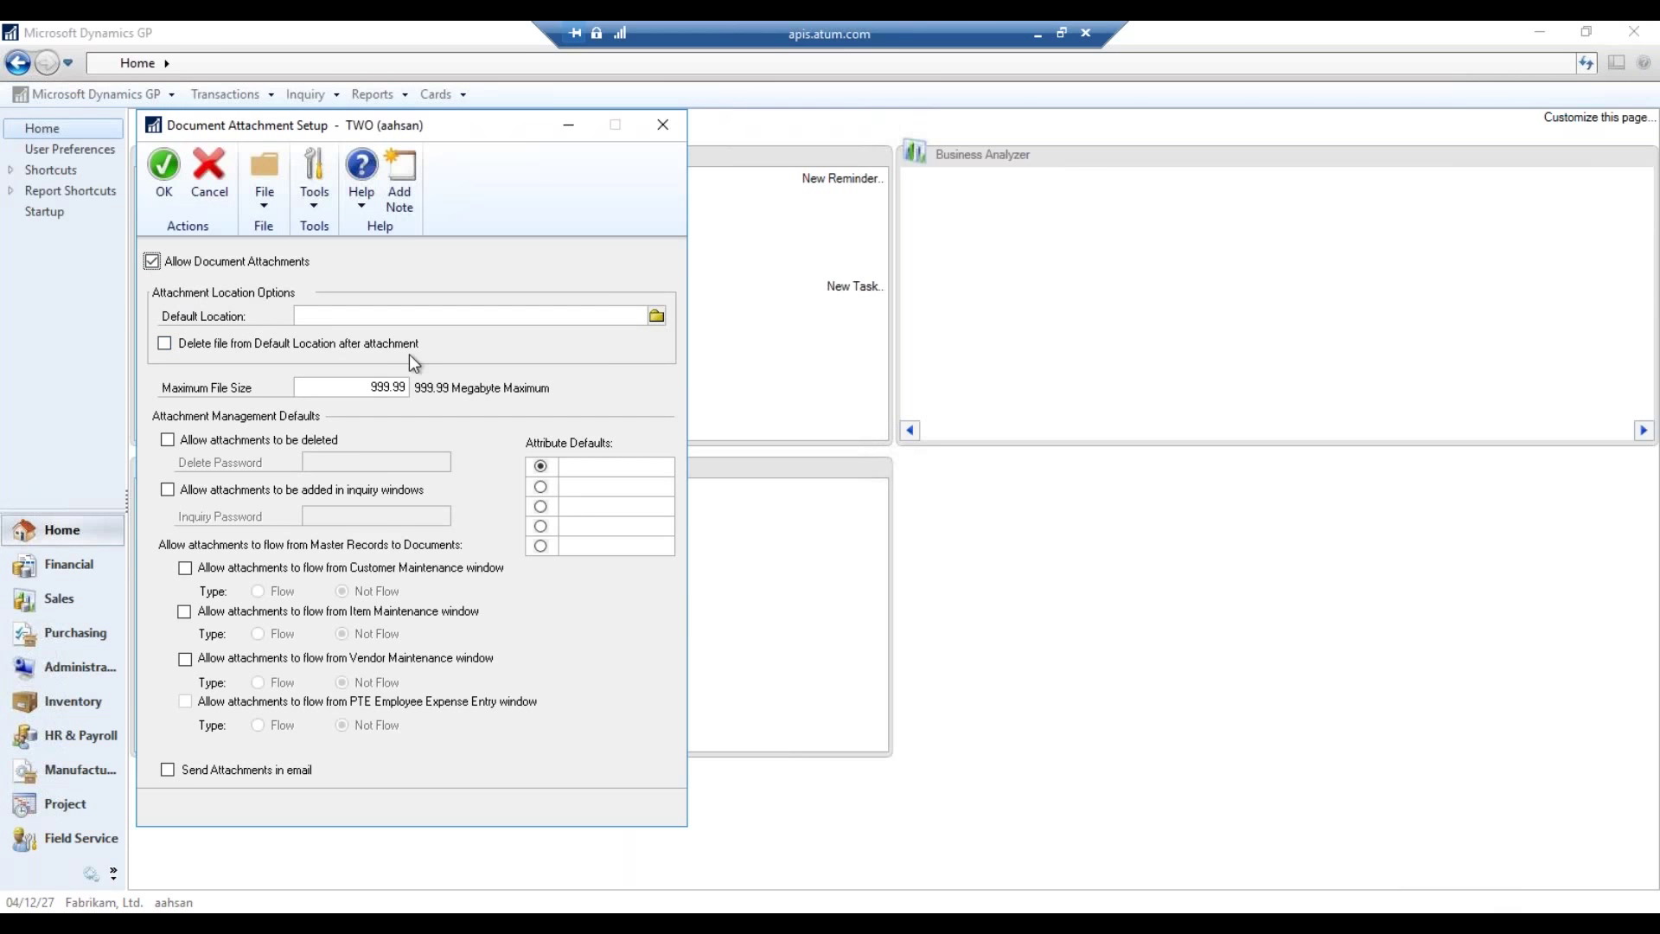
click(655, 315)
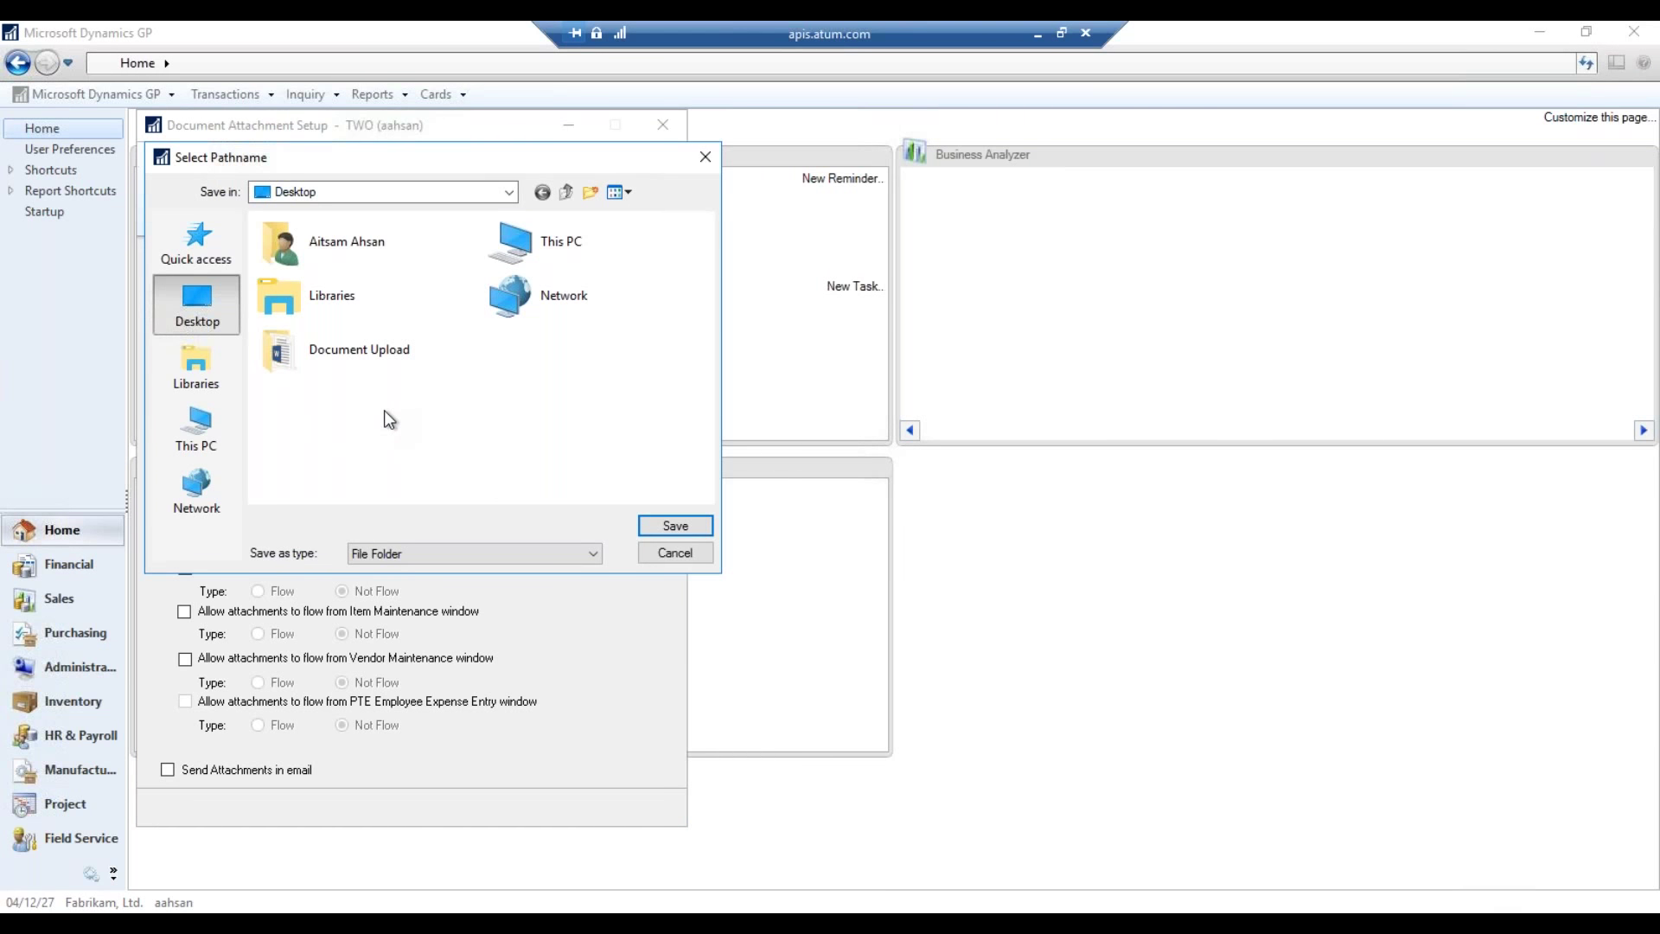
click(209, 430)
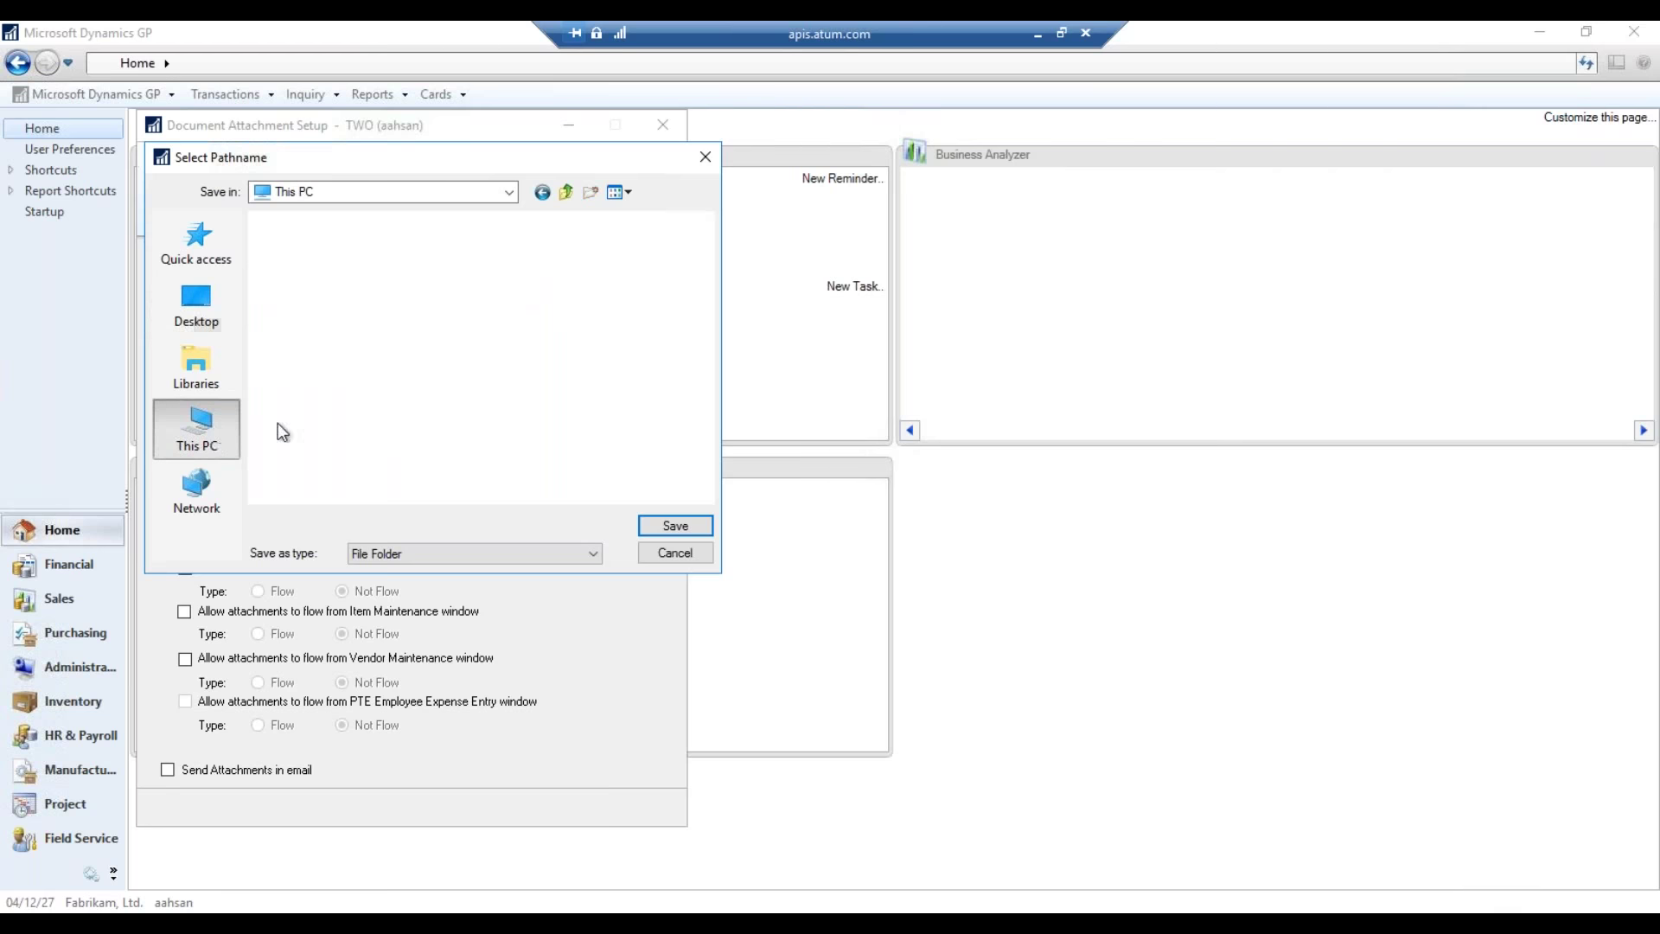
scroll(493, 415, down, 3)
click(406, 421)
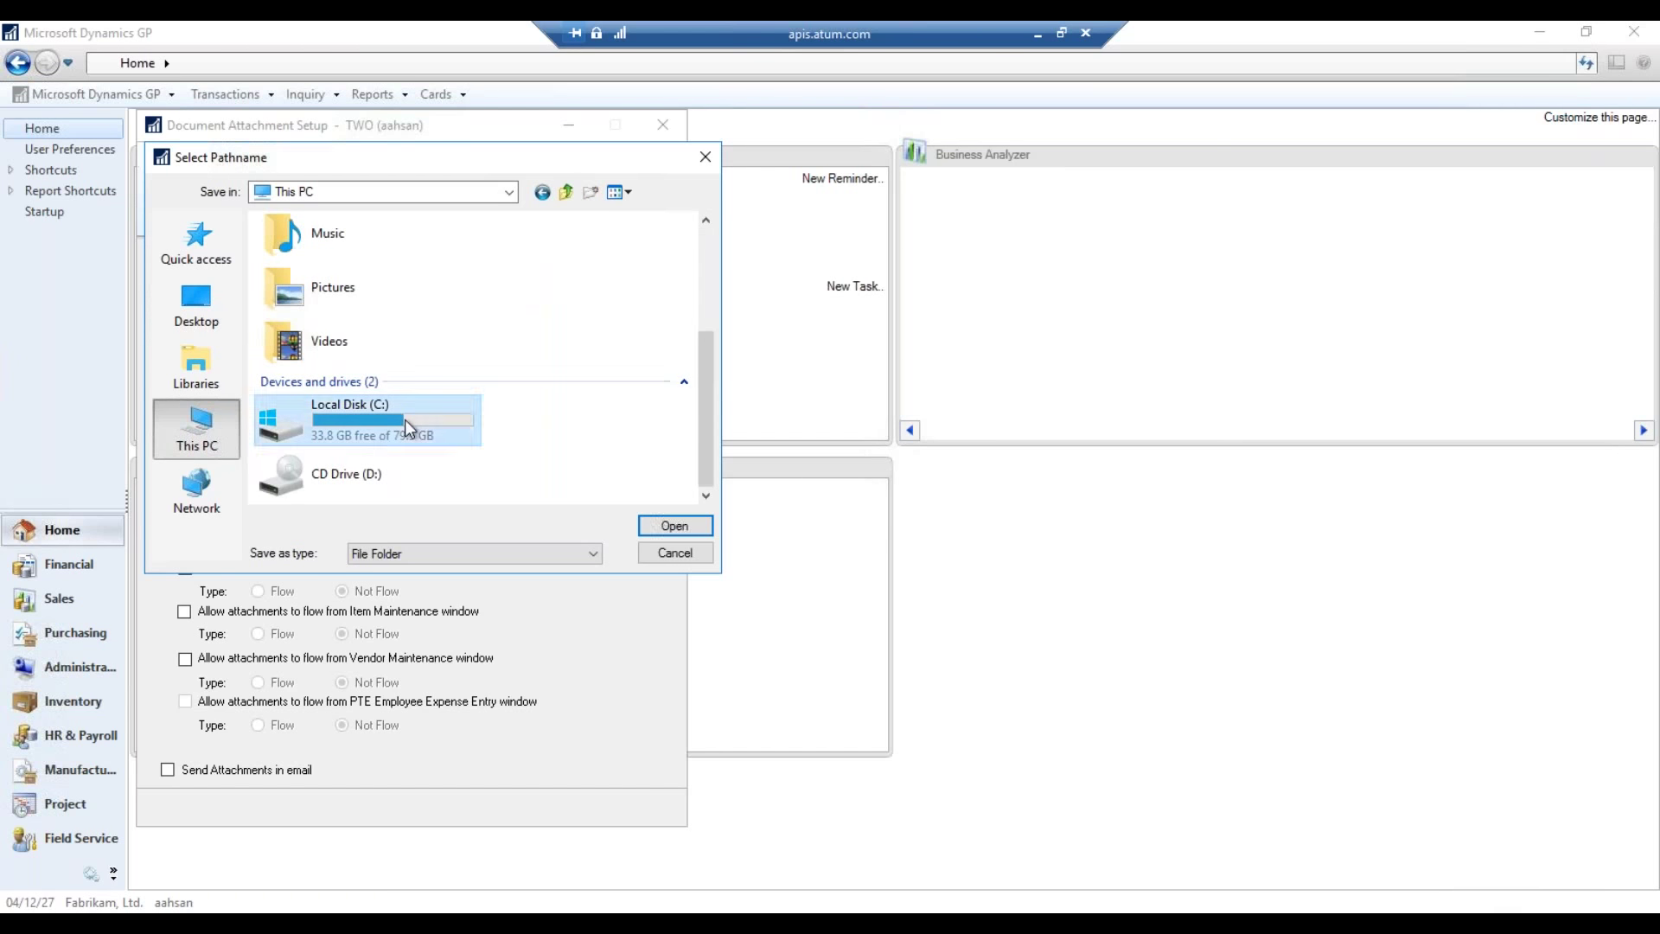
double_click(405, 418)
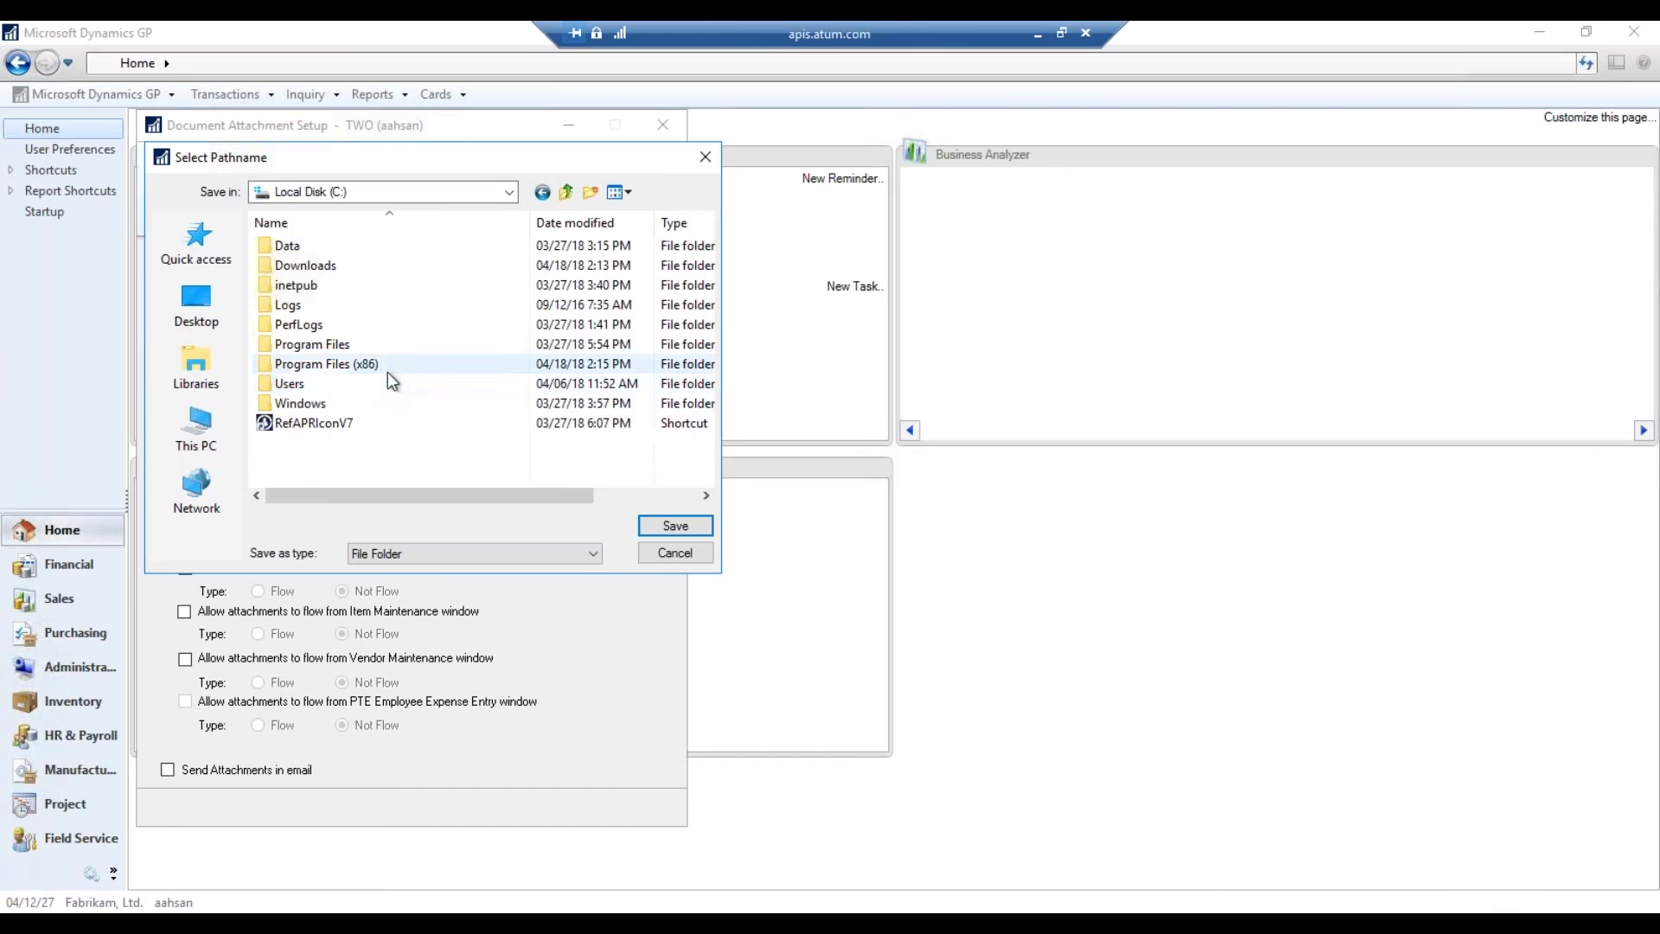
double_click(356, 386)
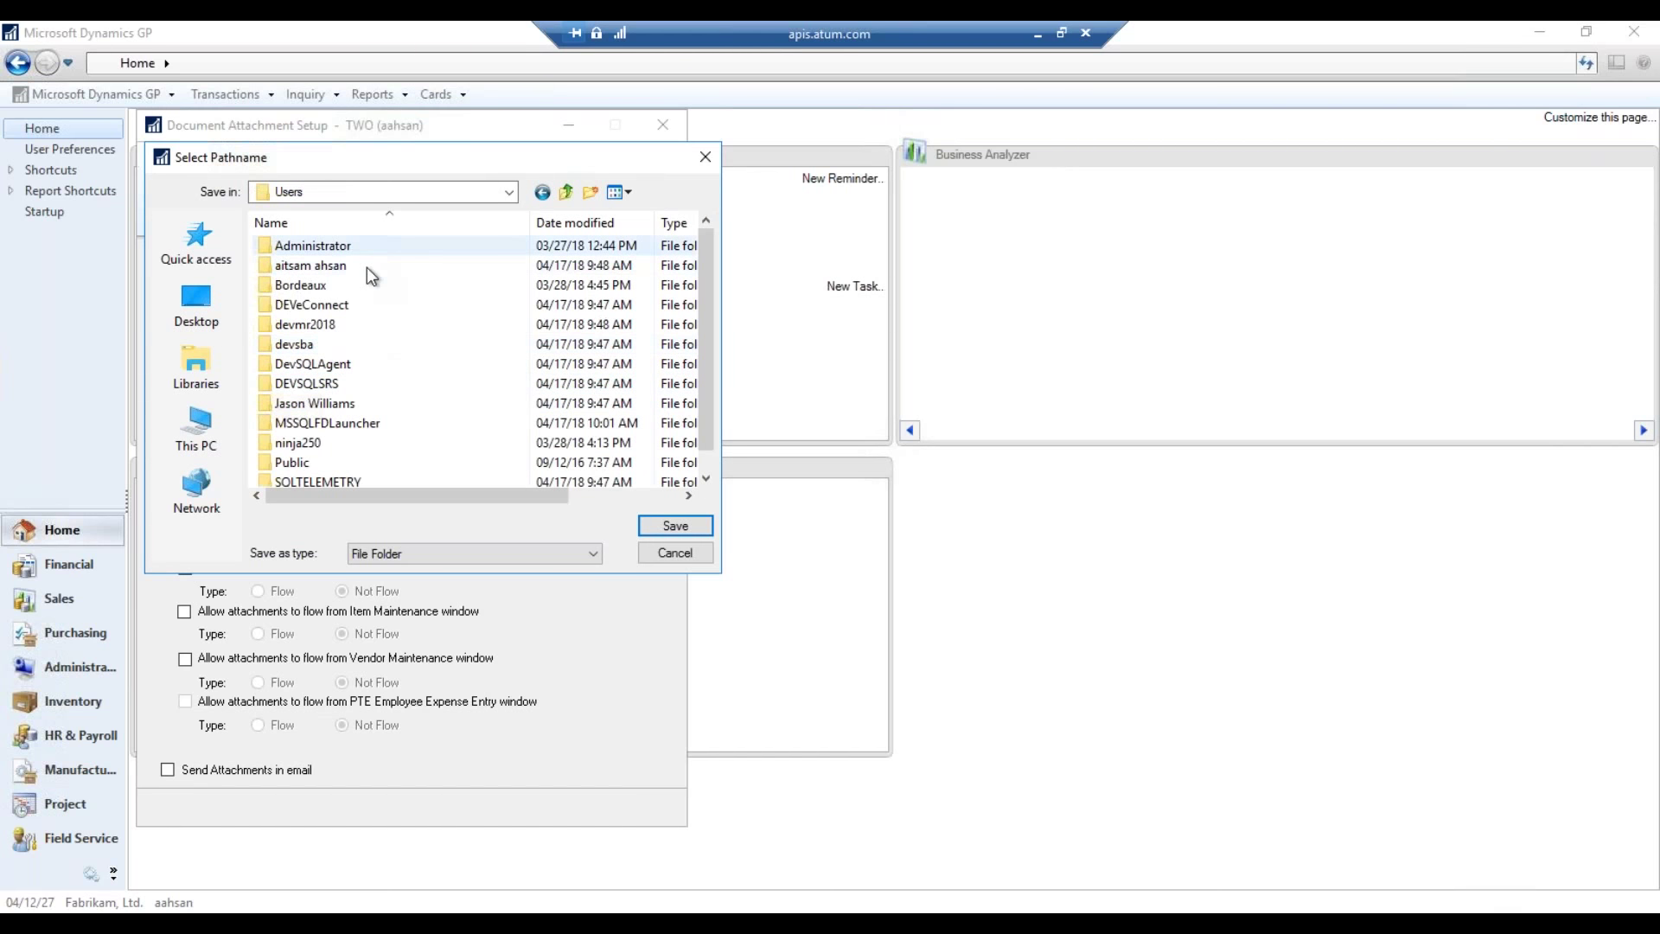
double_click(367, 267)
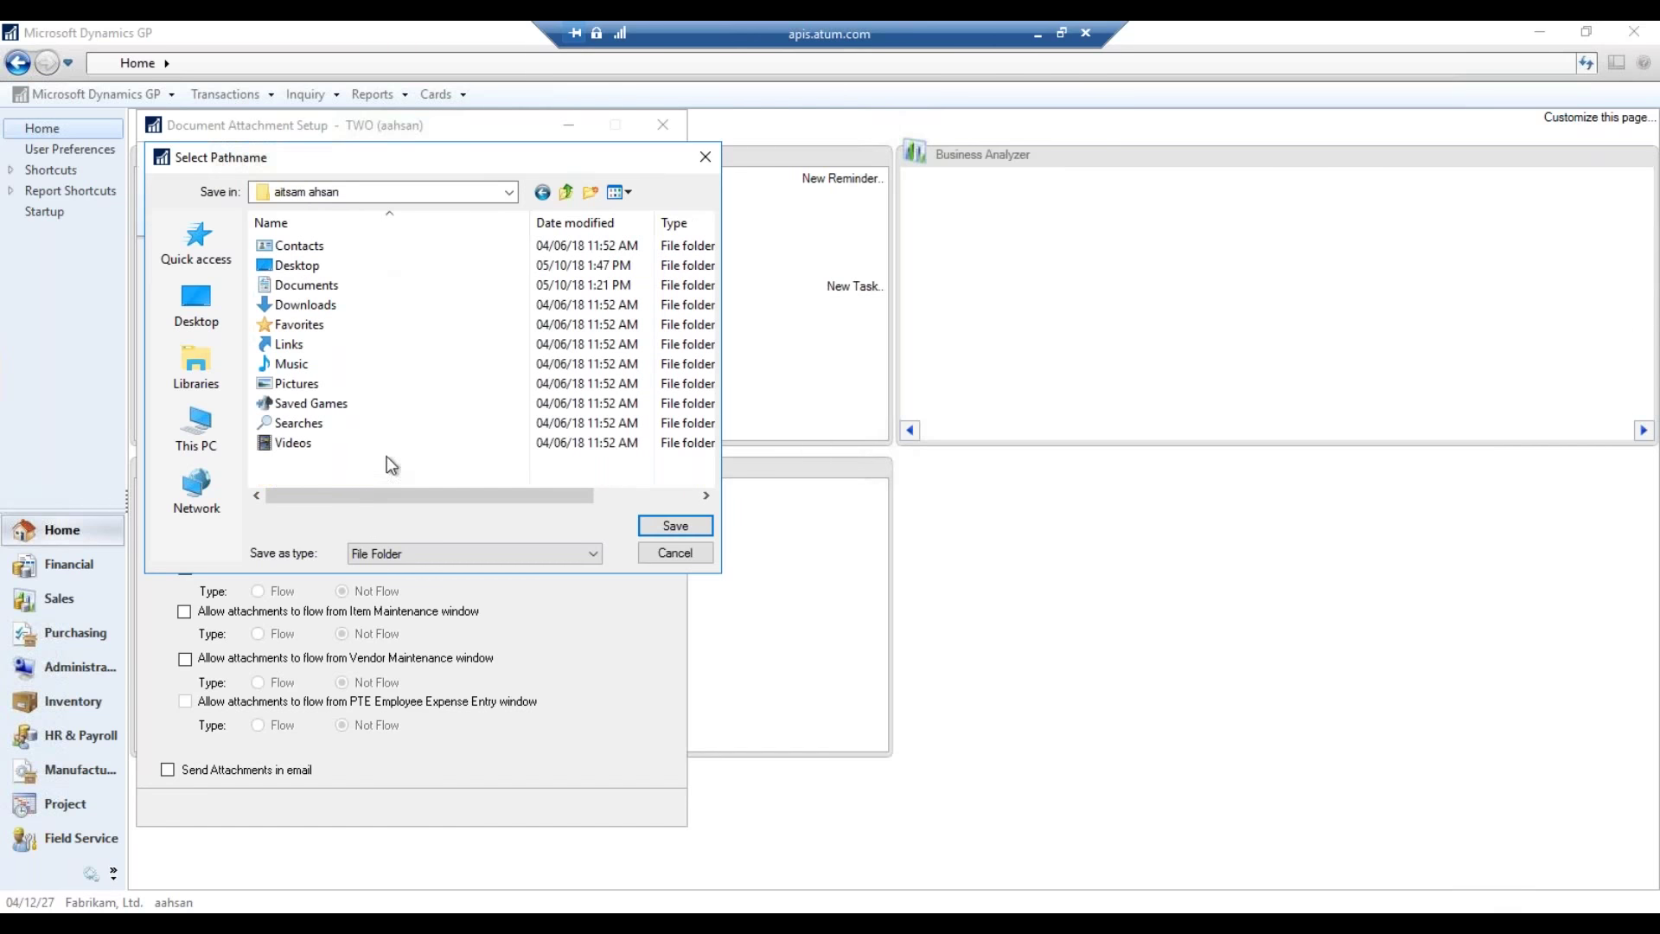
click(312, 265)
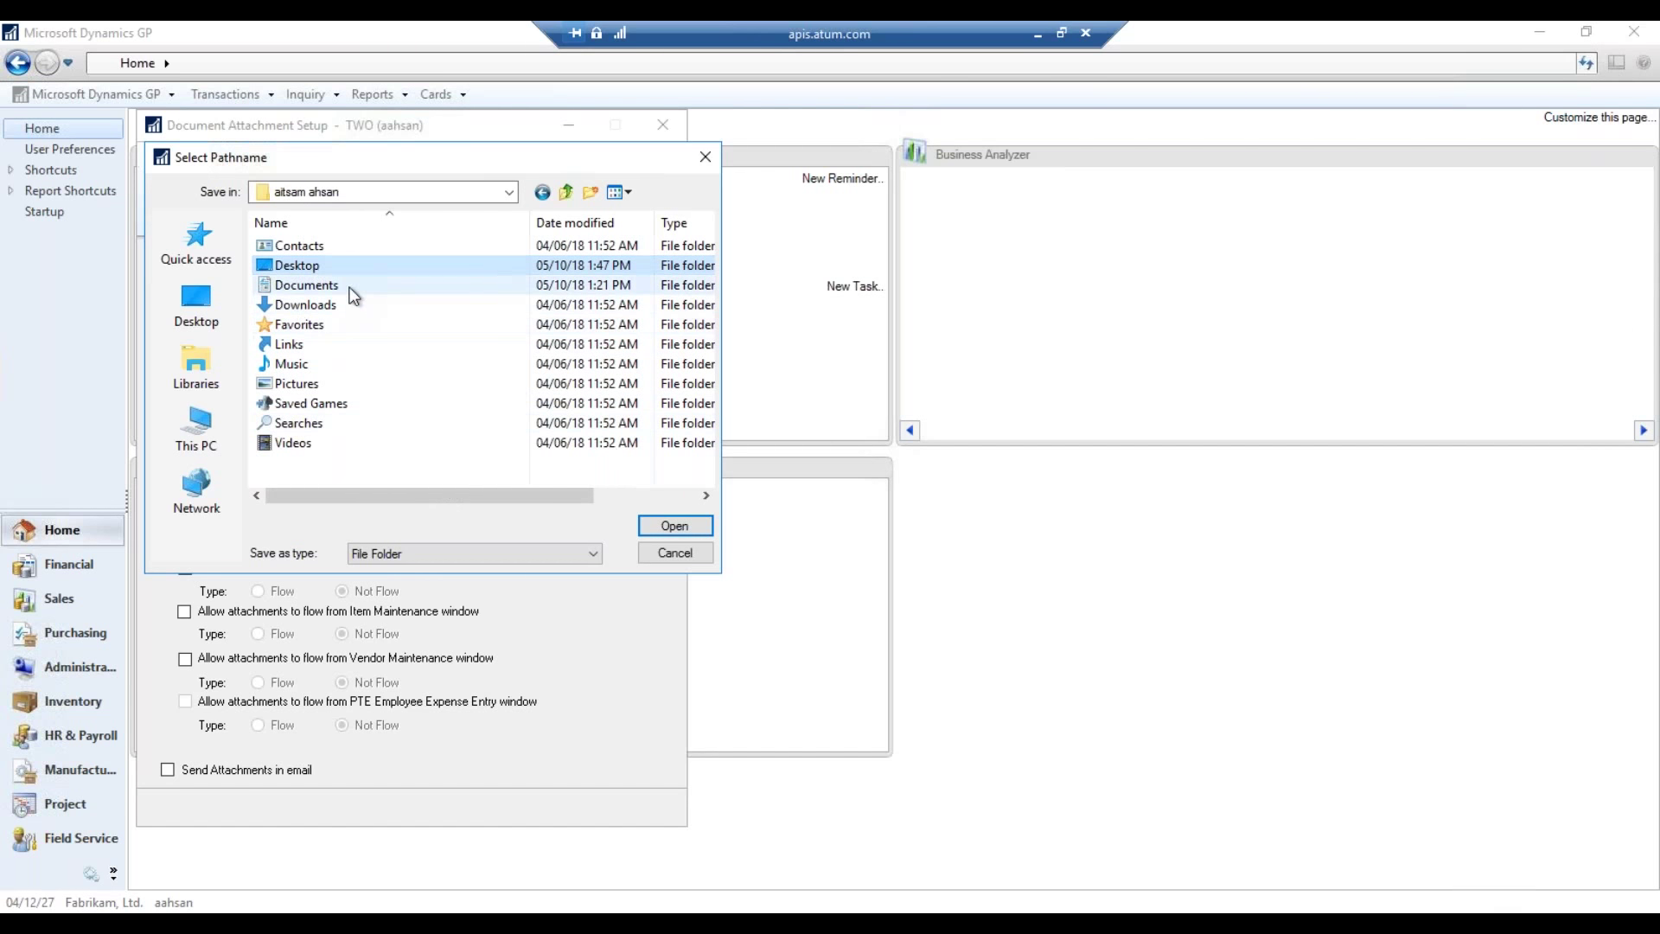
click(298, 285)
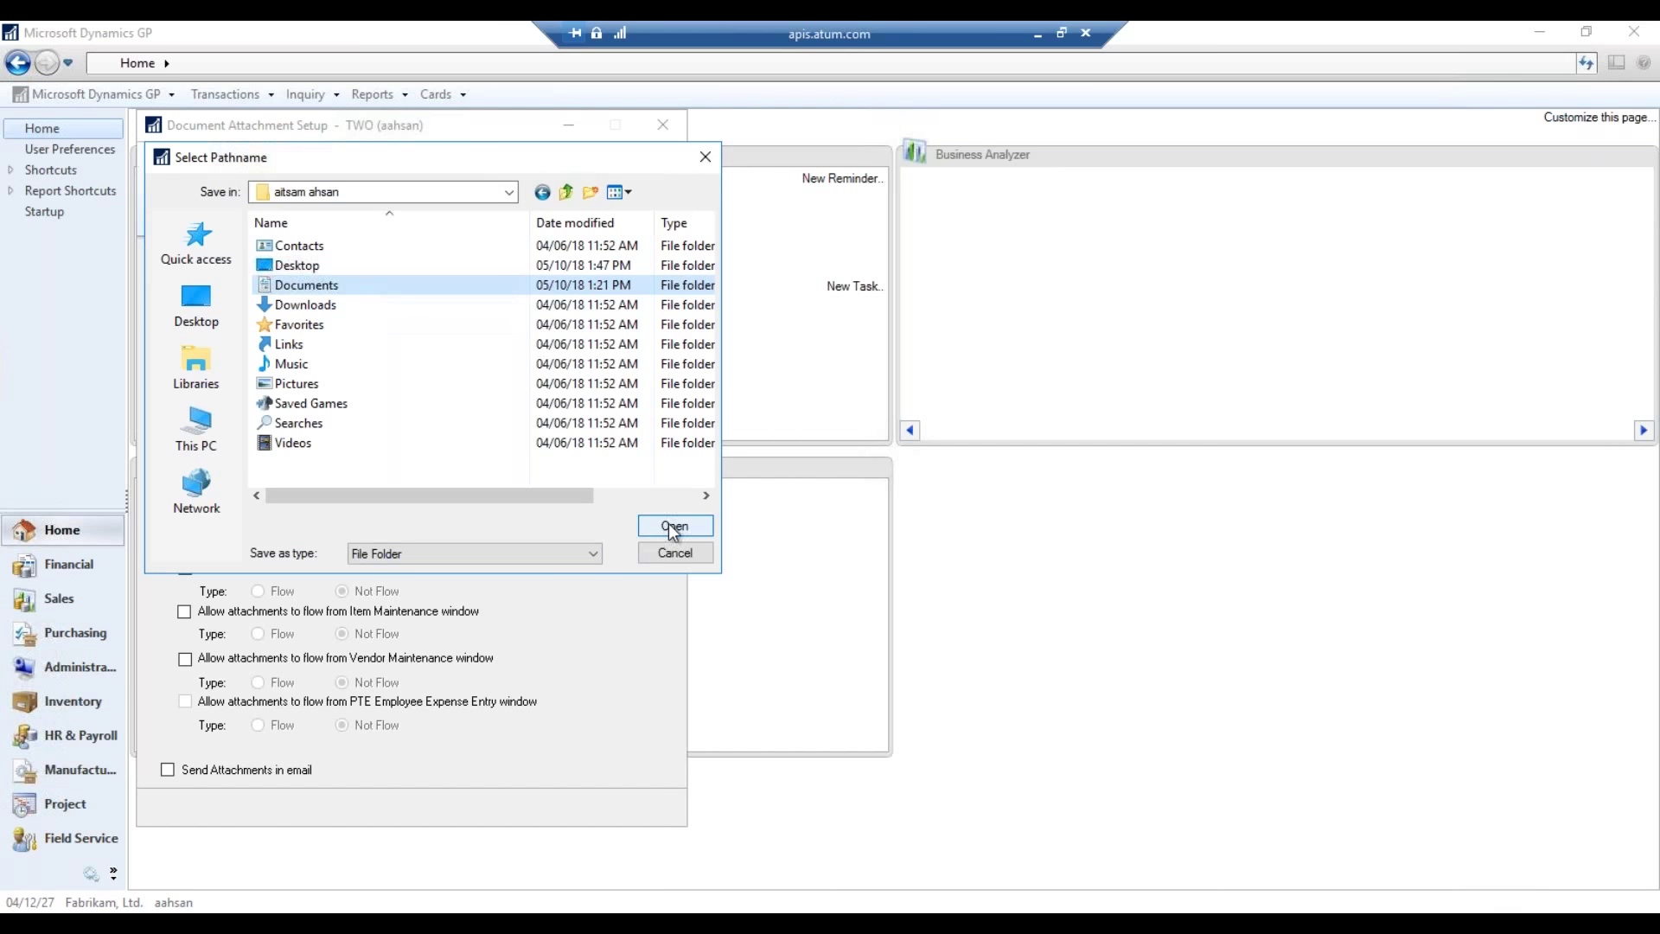
click(675, 529)
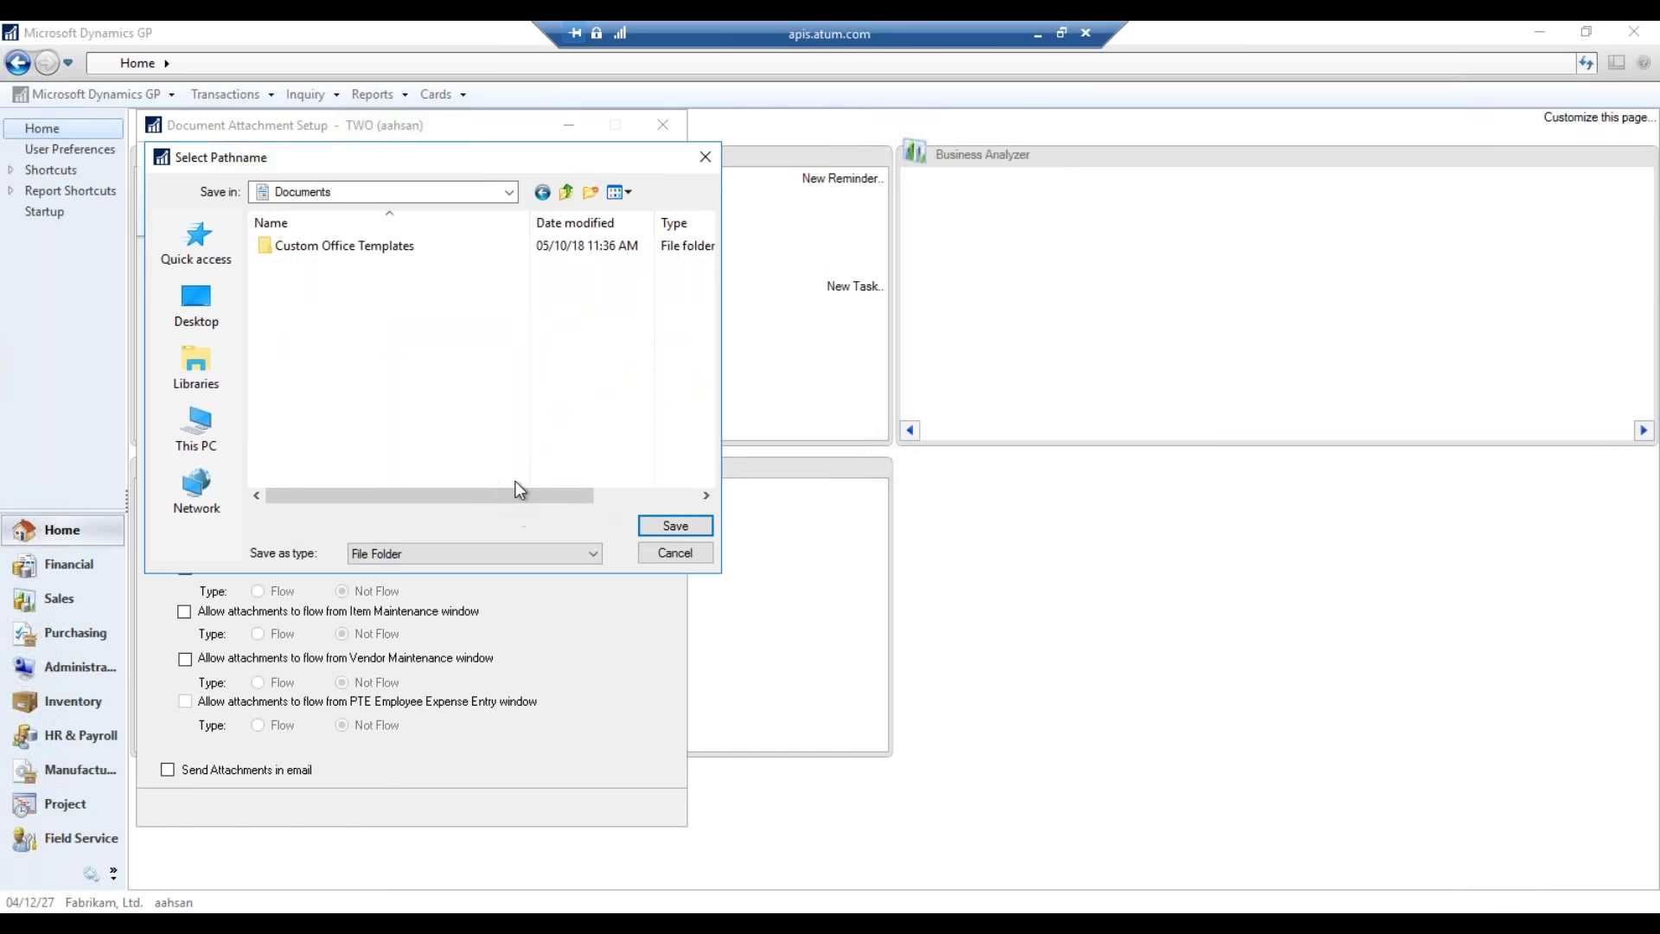
- Create a new folder named 'Document Attachments' in Documents and open it
right_click(368, 324)
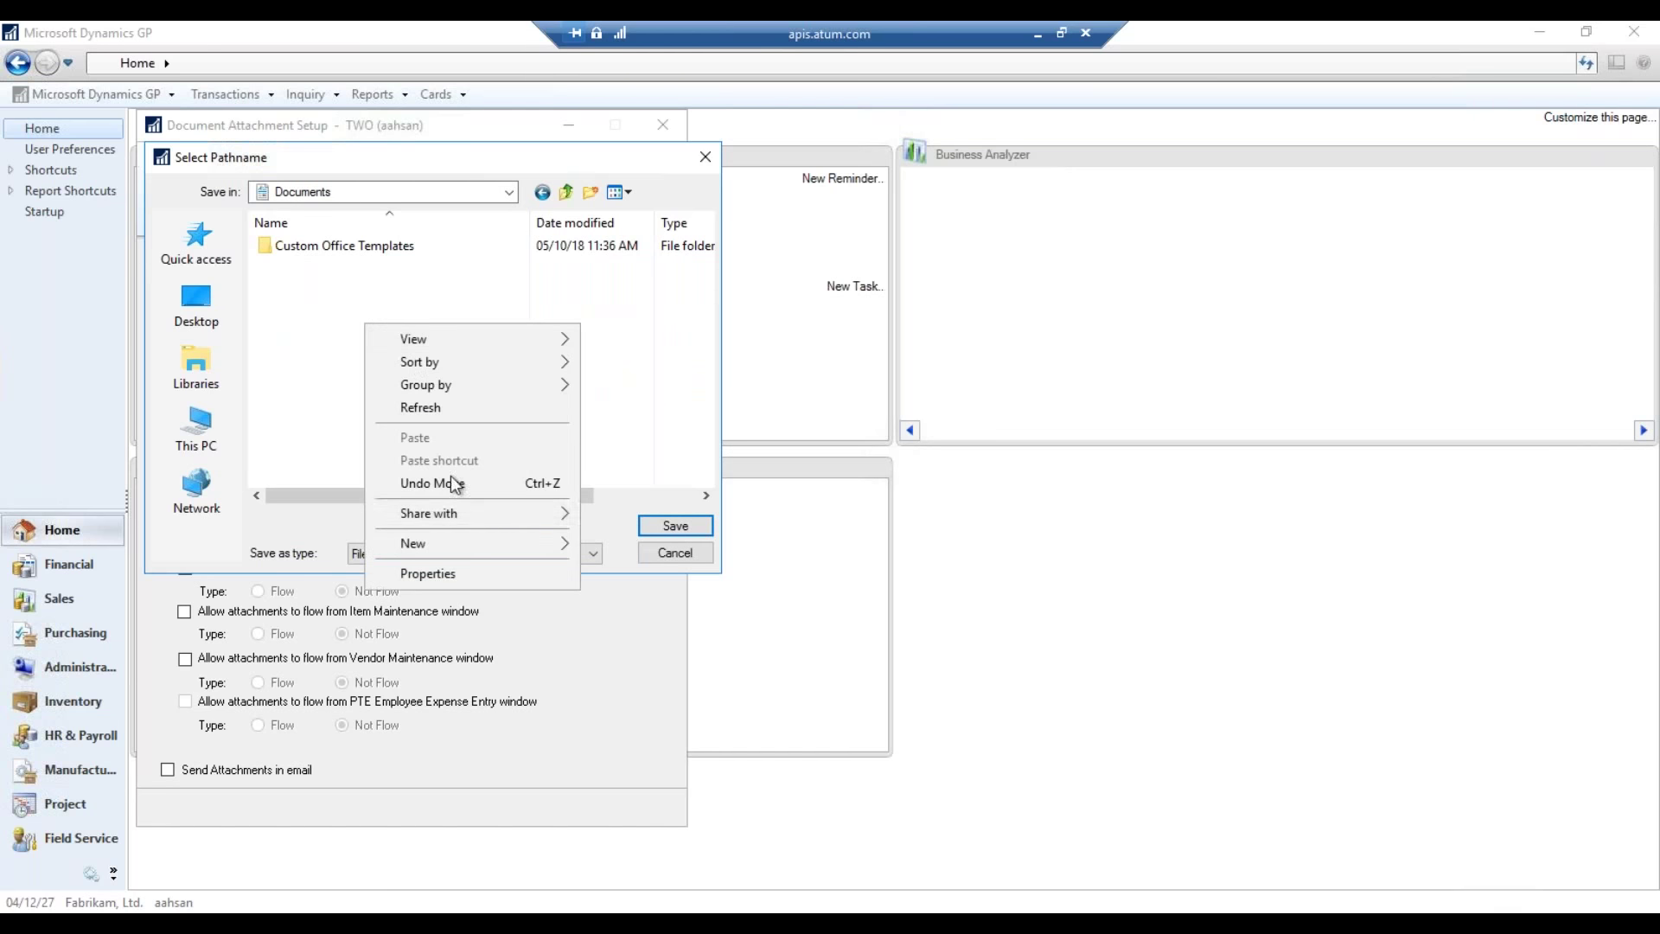
mouse_move(471, 545)
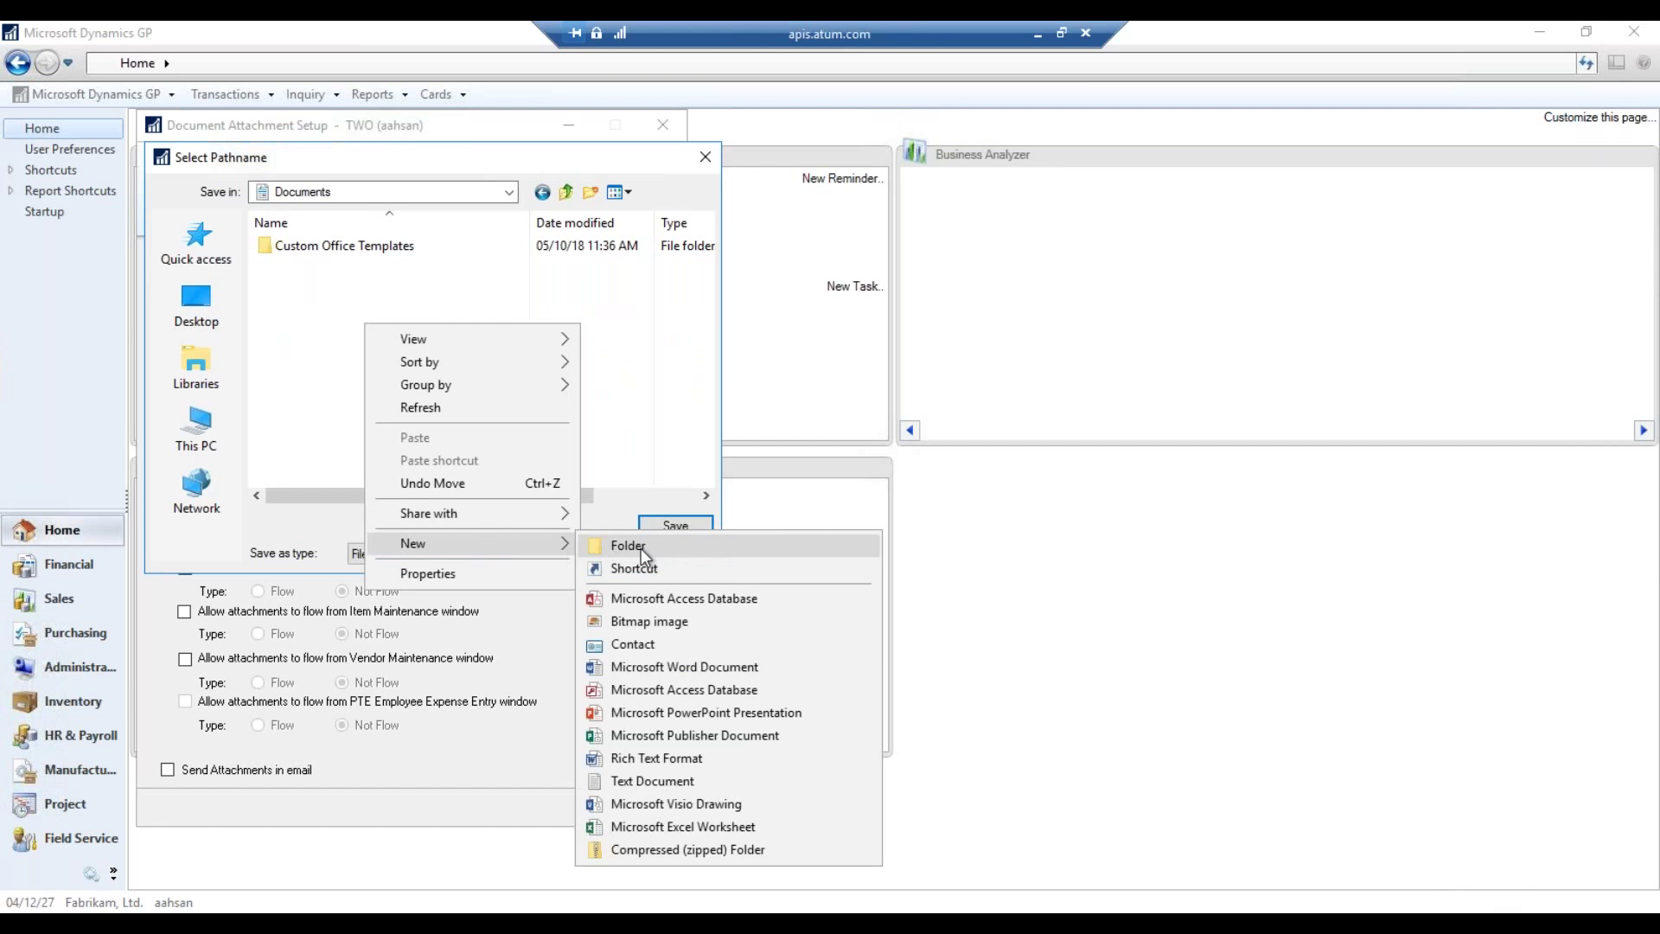
click(641, 547)
text(Docume)
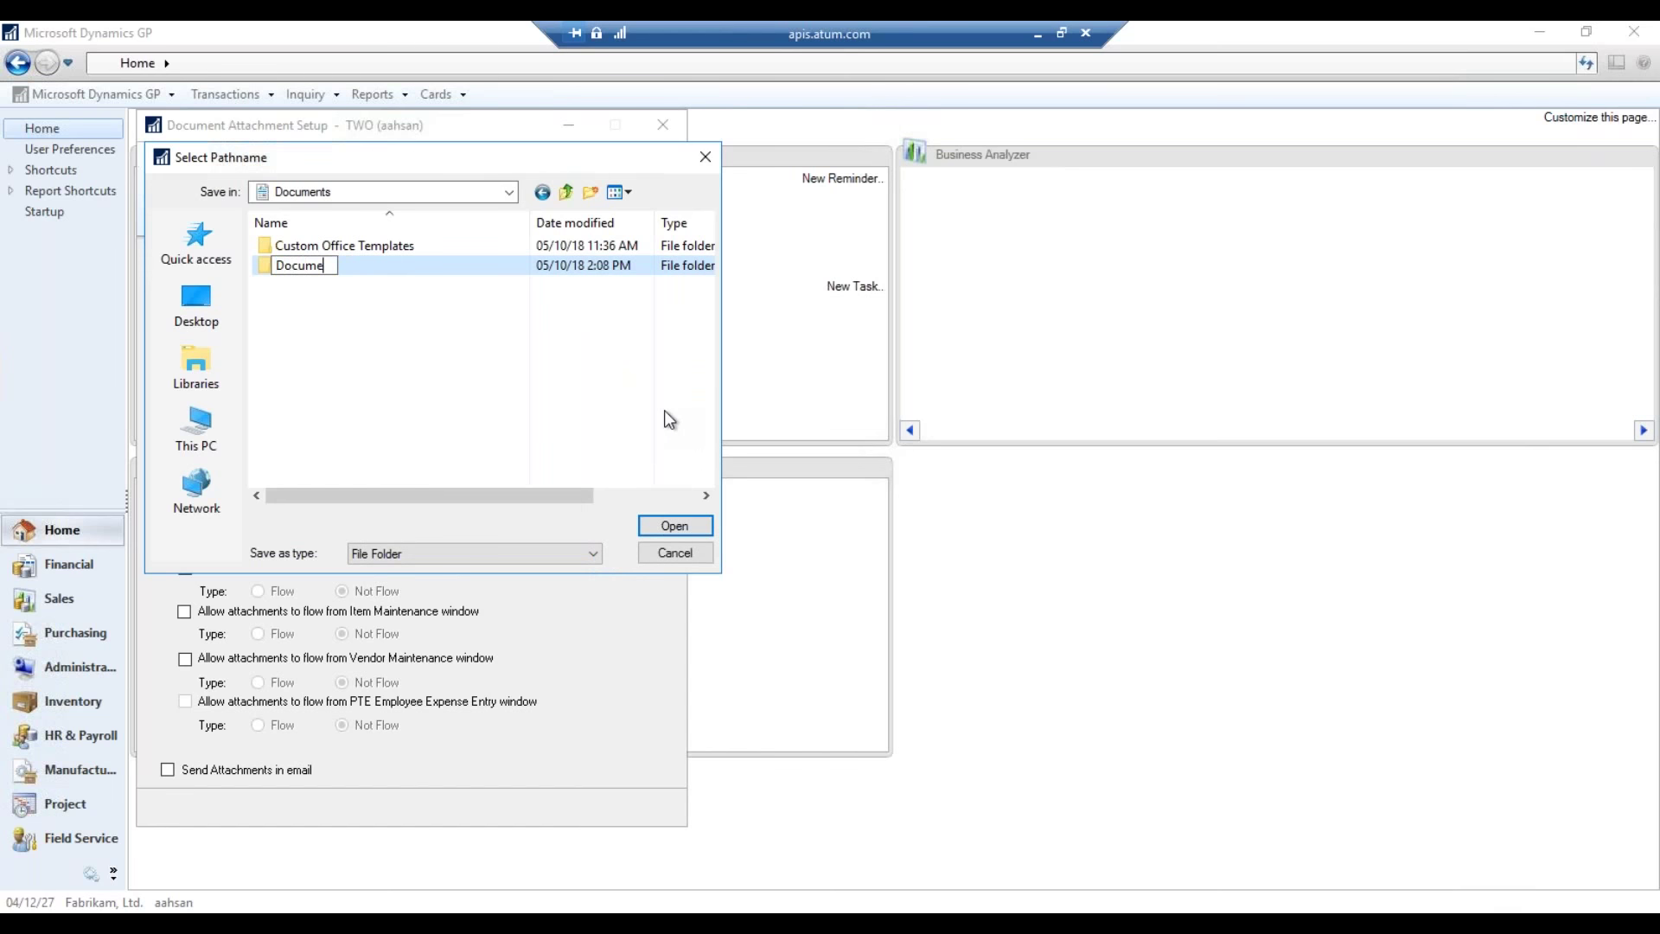
text(nt Attachments)
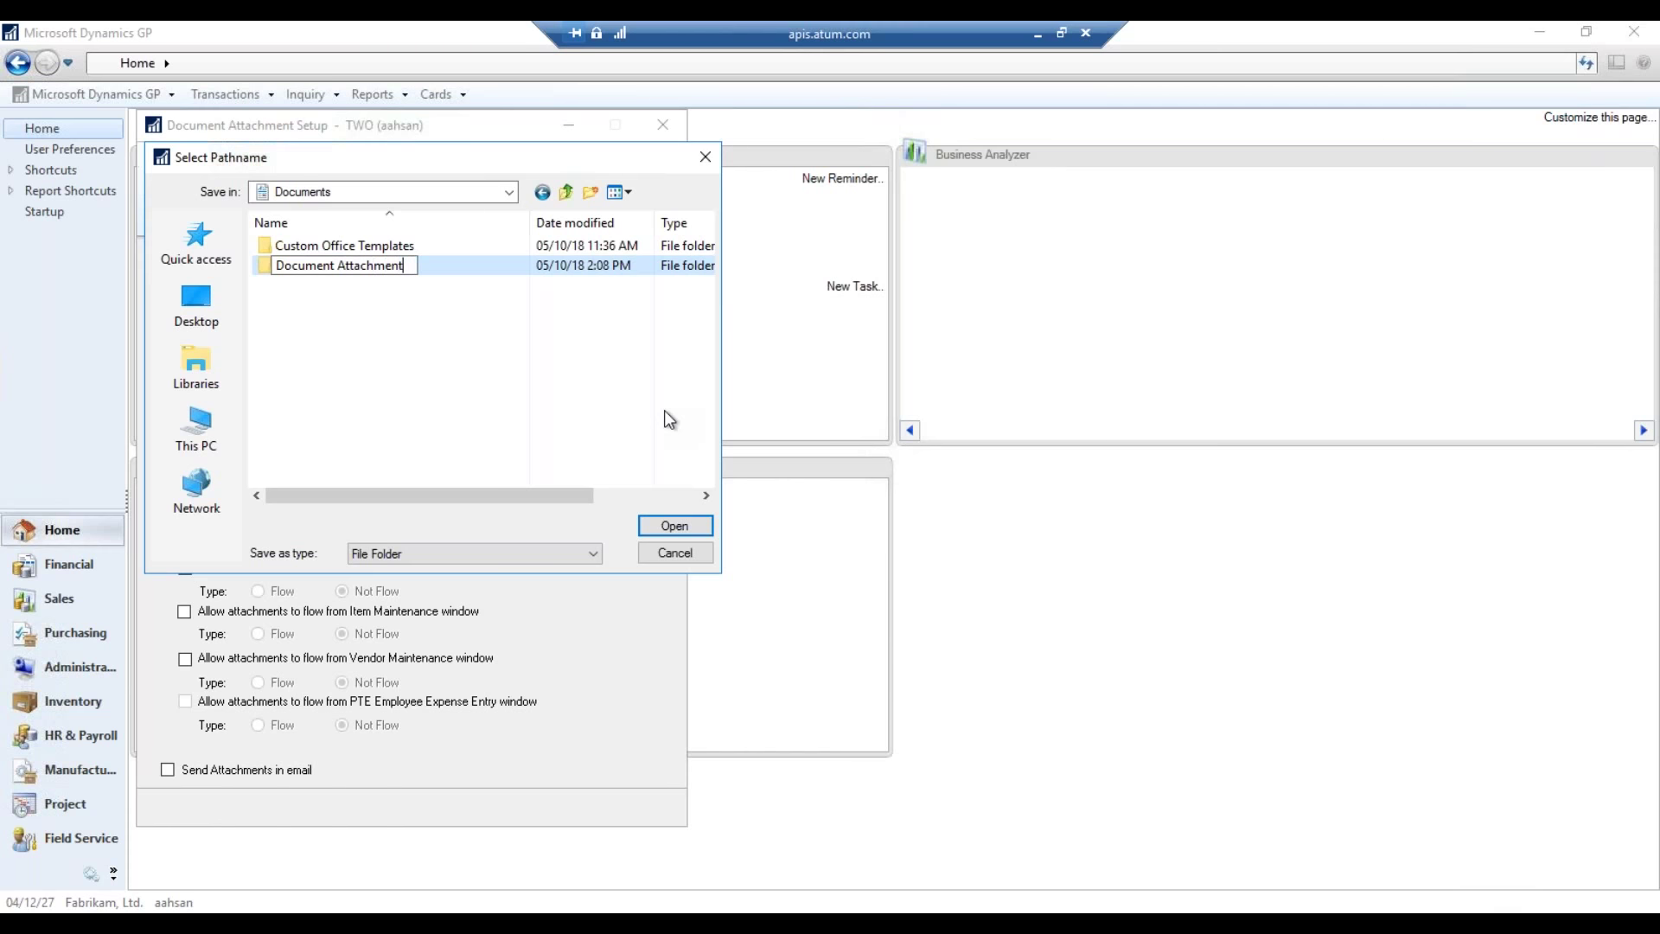
key(Return)
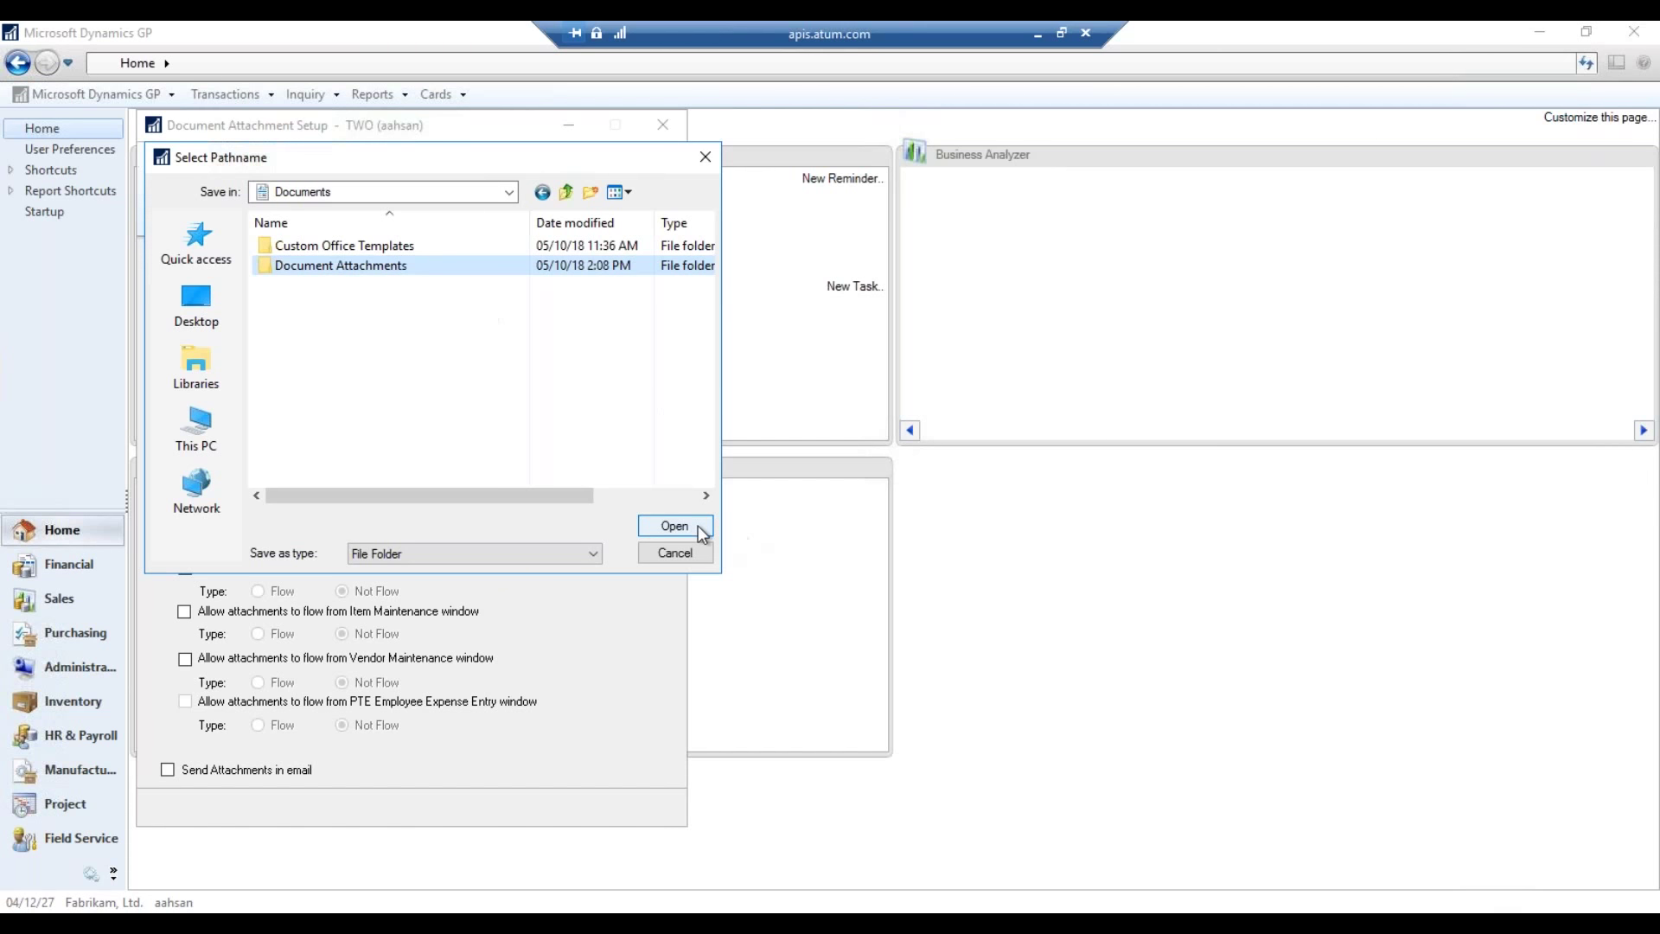
click(696, 527)
- Save the Document Attachments folder as the Default Location and move to Maximum File Size
click(676, 526)
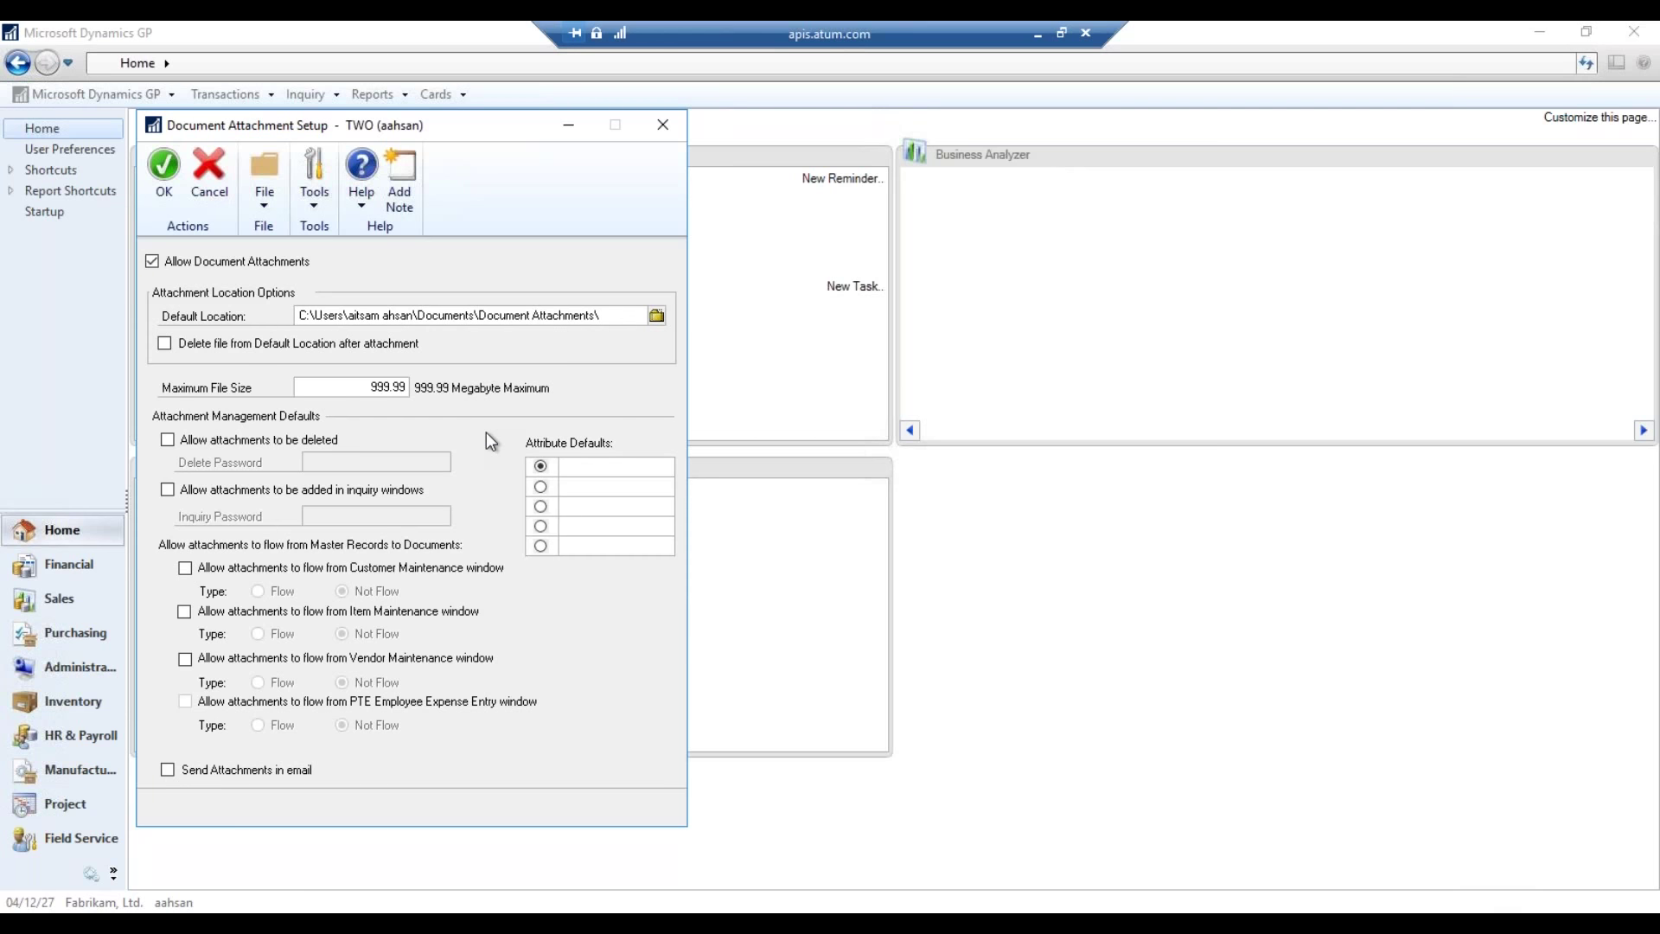
key(Tab)
- Check attachment deletion, adding in inquiry windows, and the Customer Maintenance attachment option
click(293, 444)
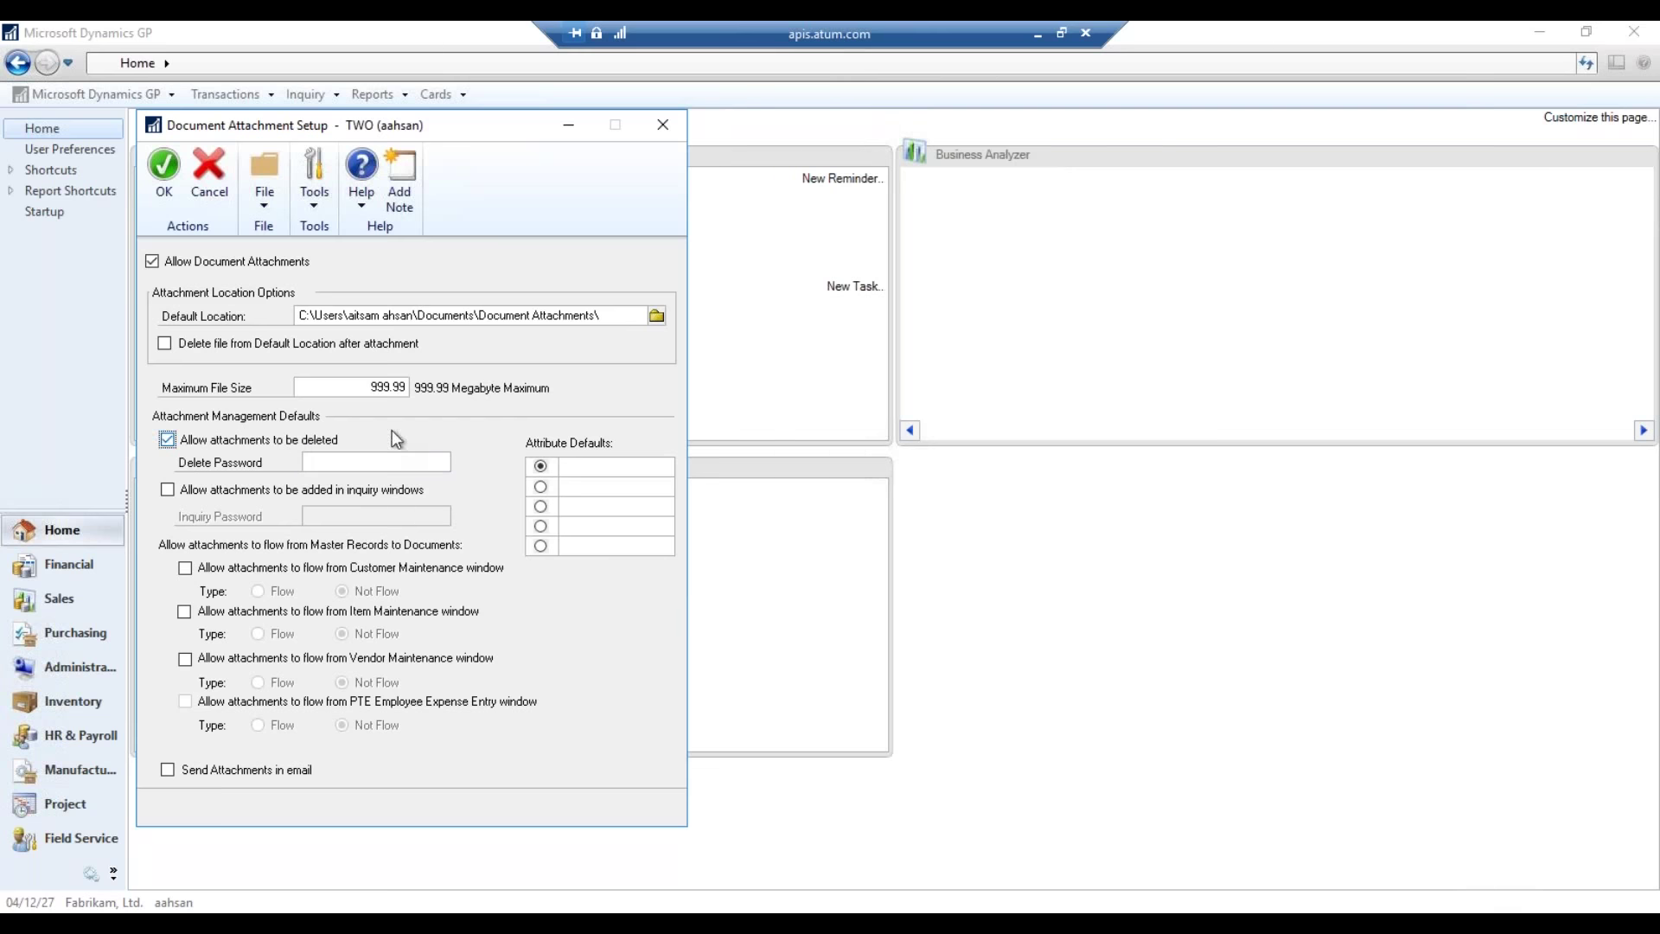
click(400, 463)
click(322, 493)
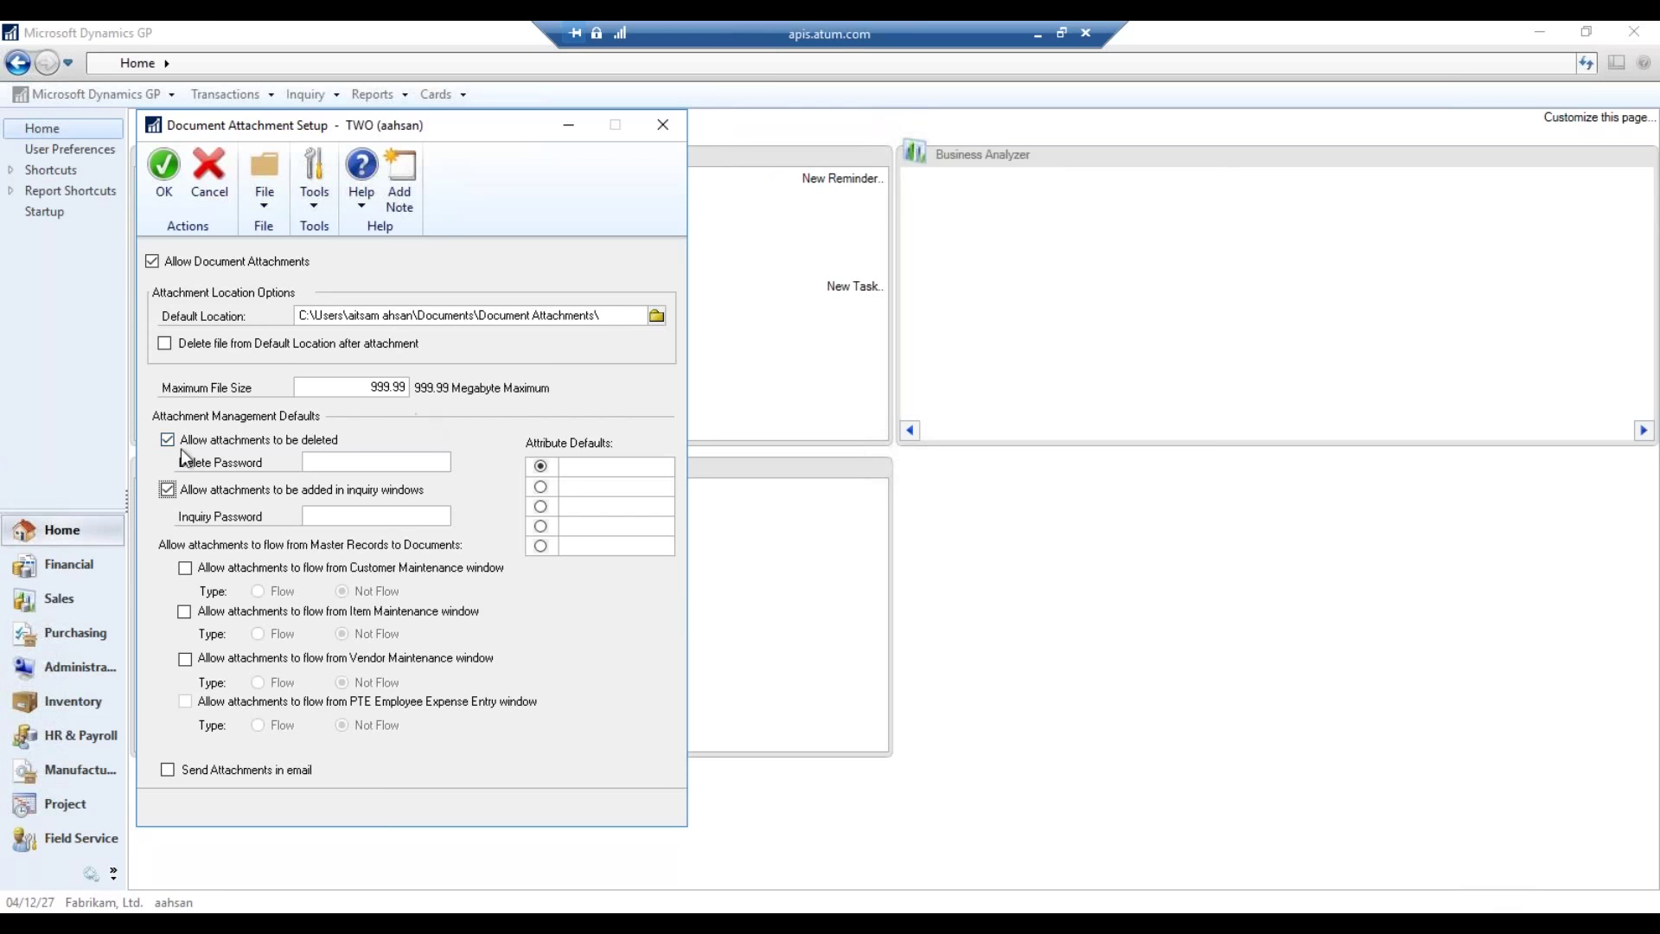
click(371, 569)
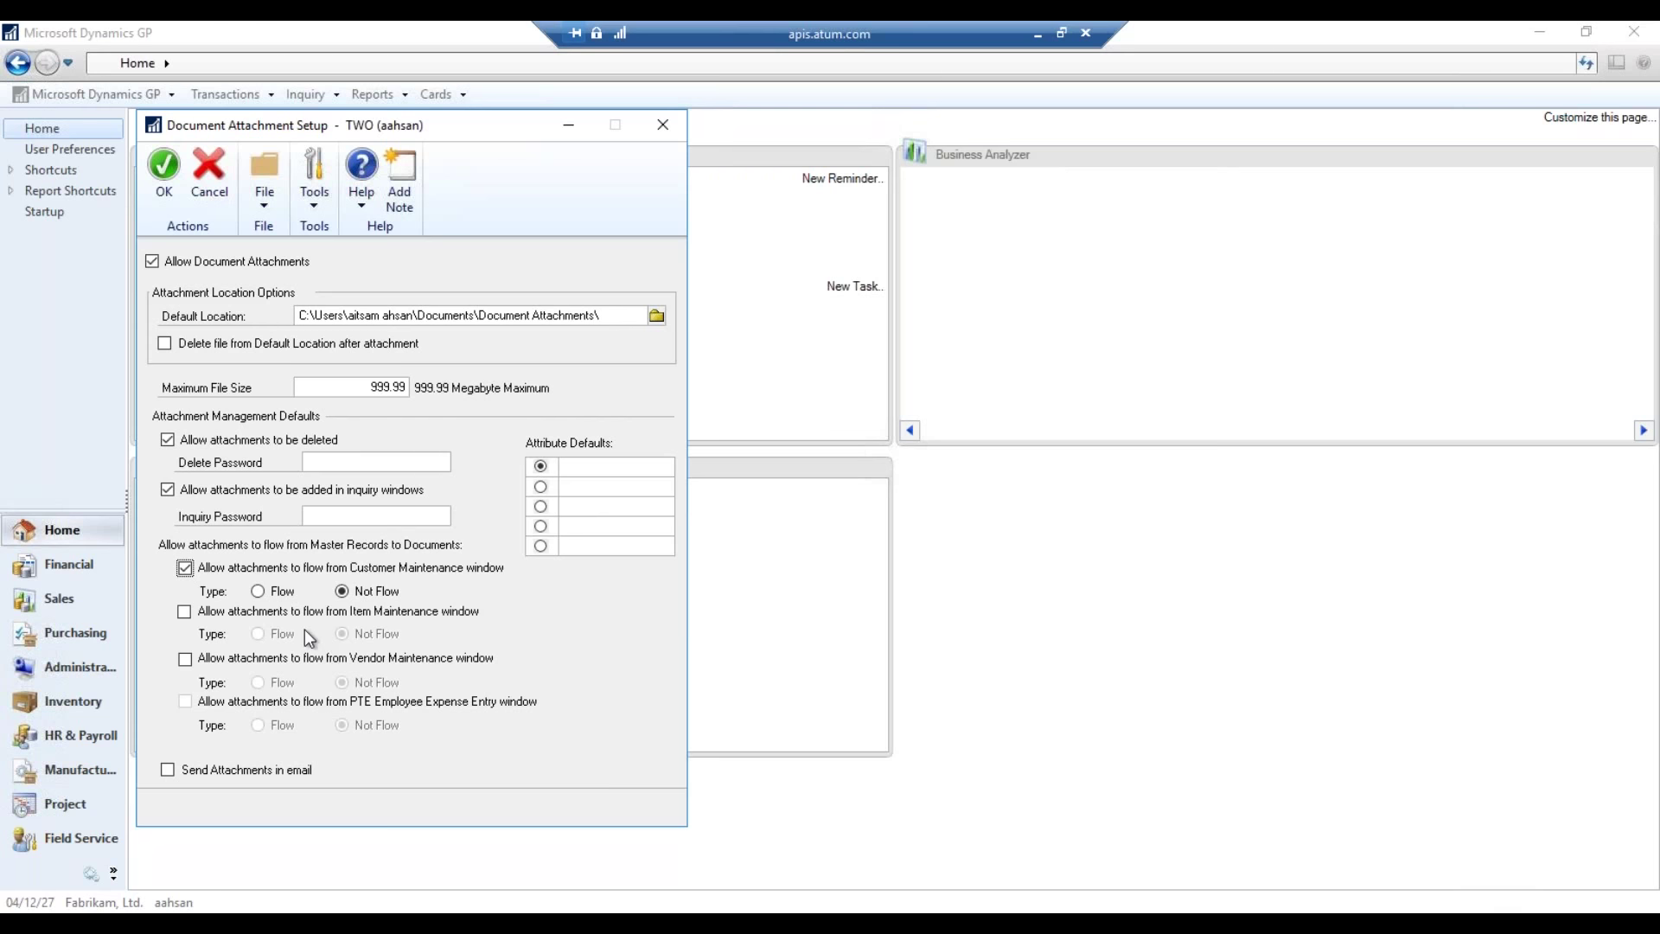
- Set Customer, Item and Vendor Maintenance attachments to Flow, enable Send Attachments in email, and close
click(282, 592)
click(320, 617)
click(282, 636)
click(306, 661)
click(282, 683)
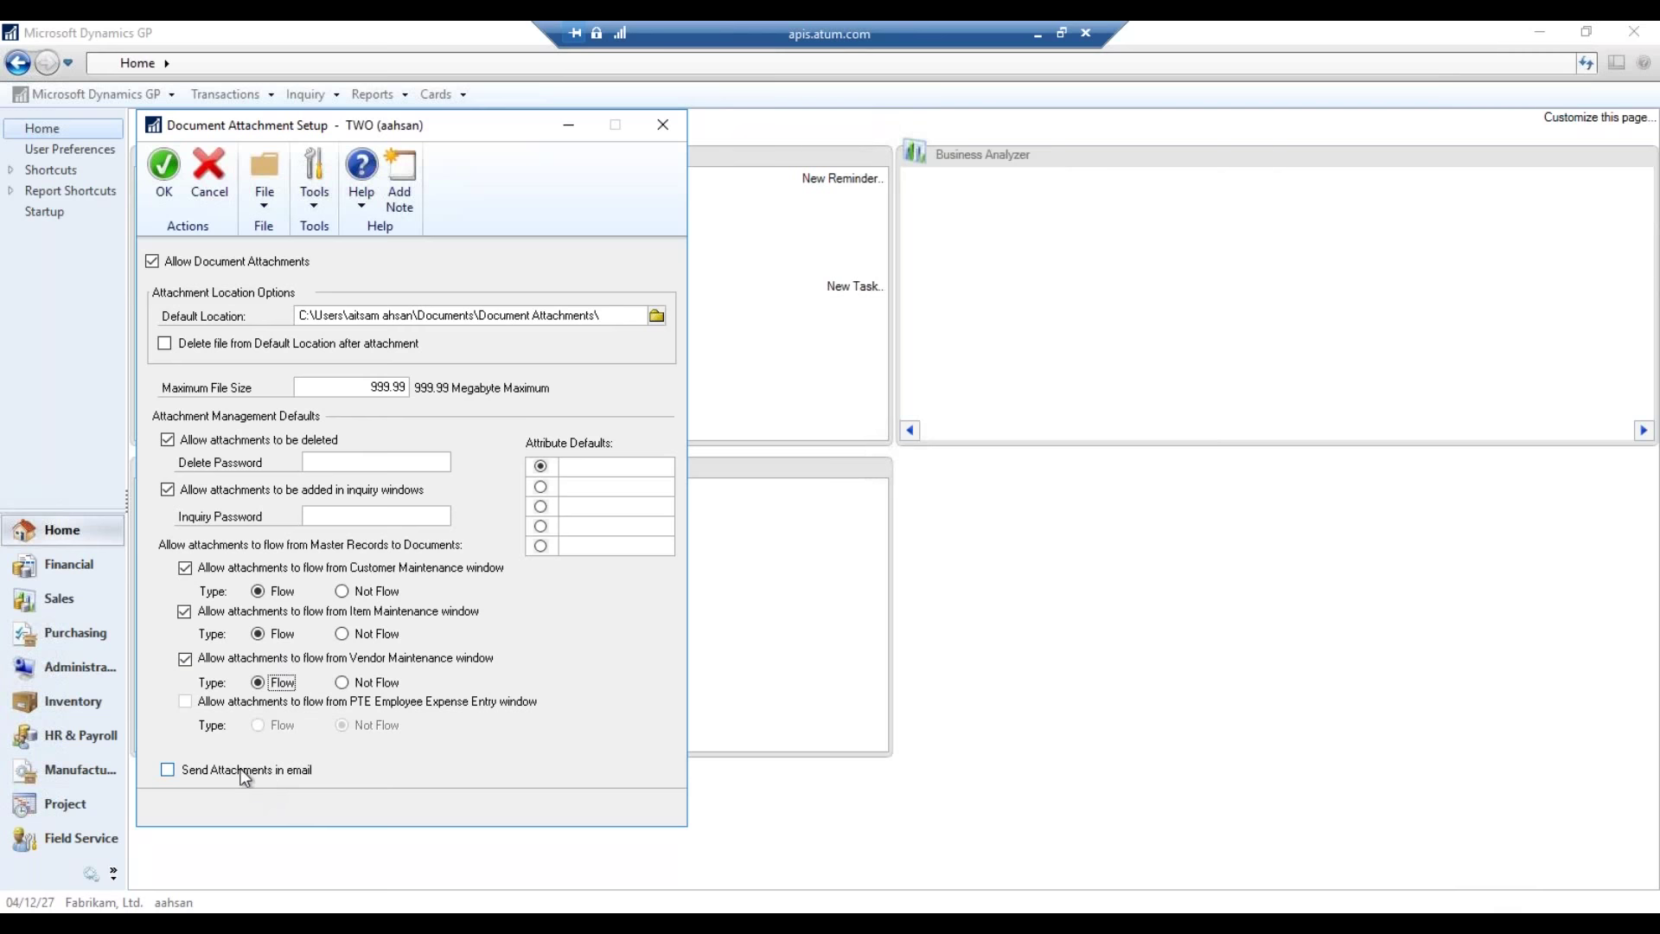
click(289, 773)
click(660, 130)
- Discard the setup changes and open Purchase Order Entry from the Purchasing page
click(830, 538)
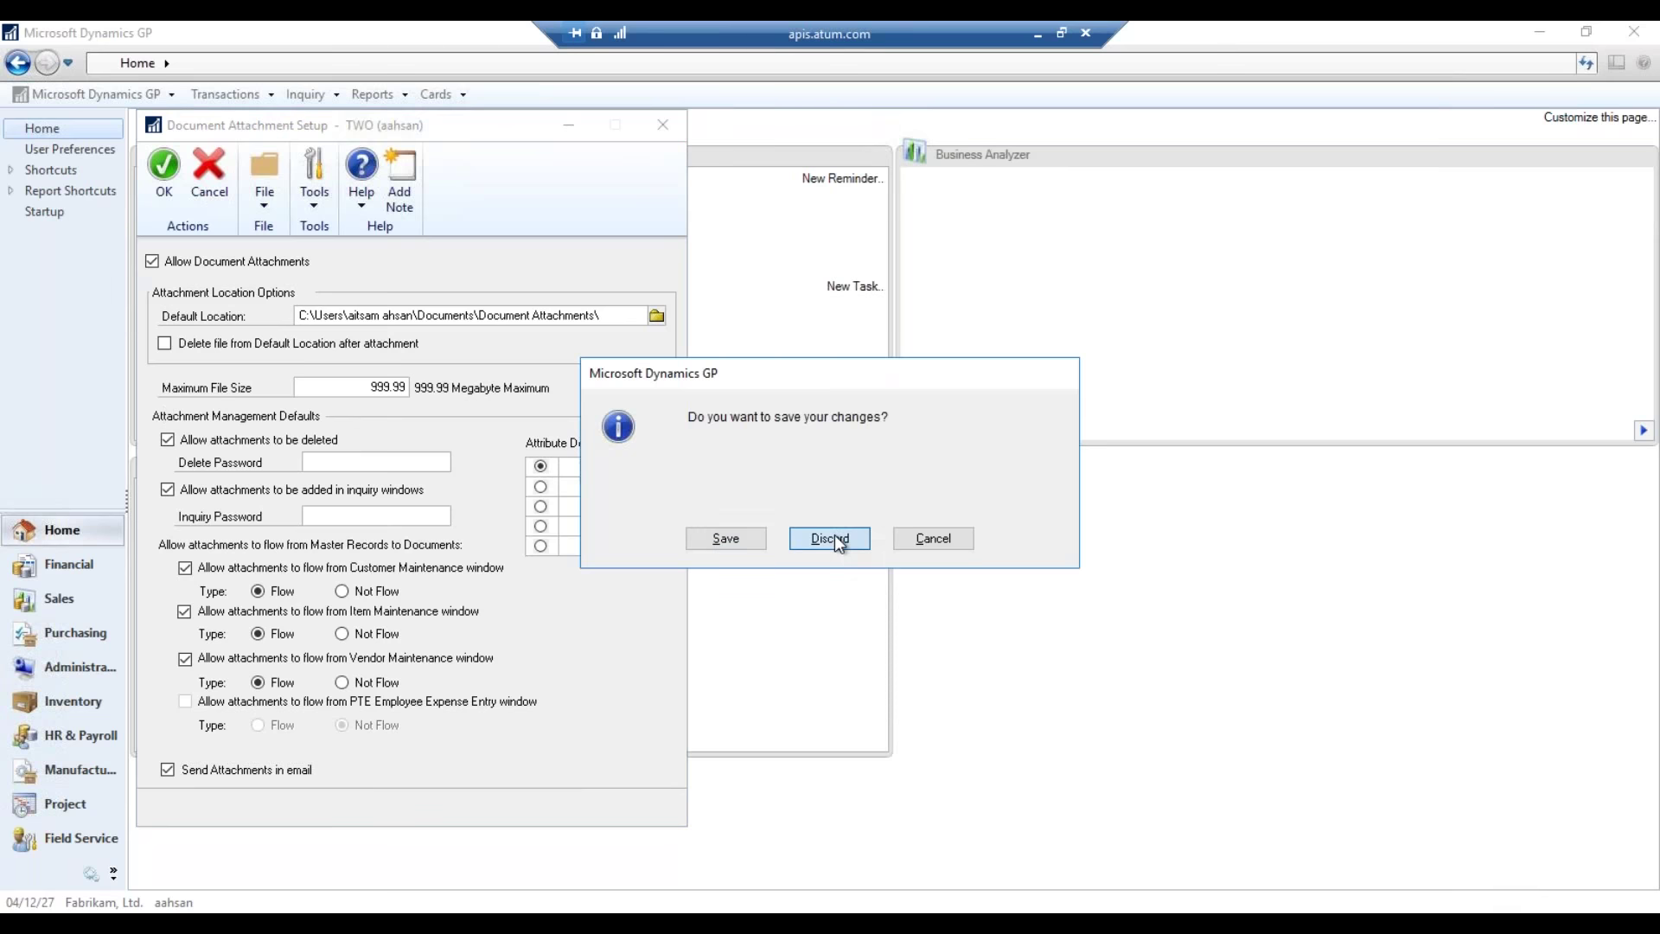
click(68, 563)
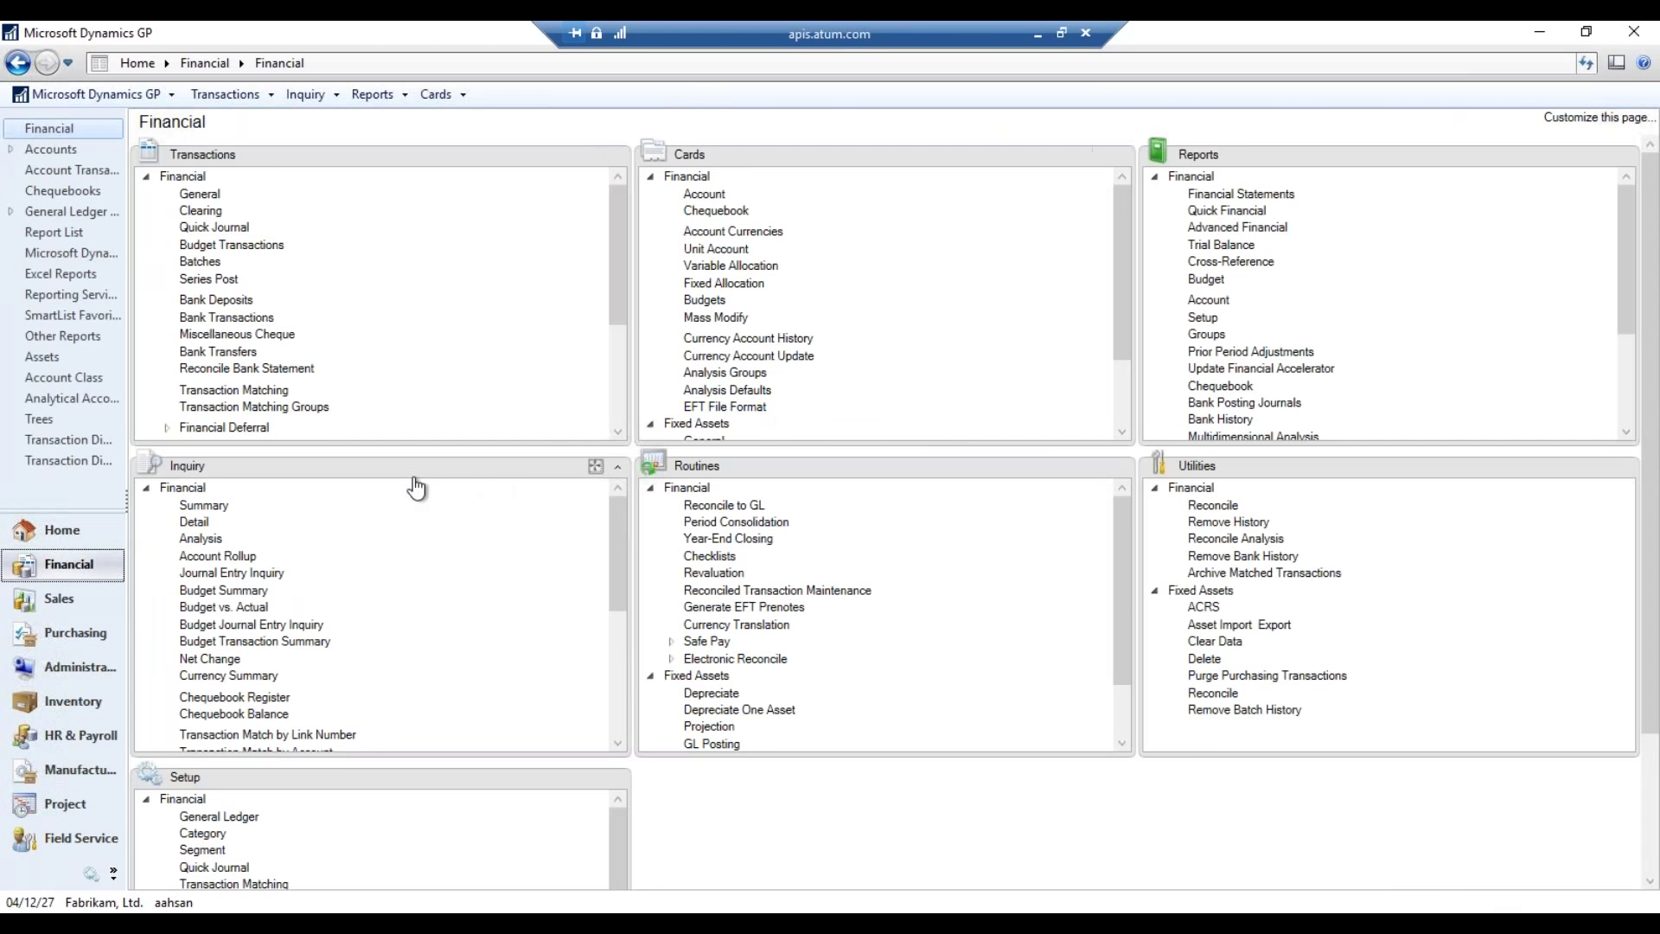
click(97, 626)
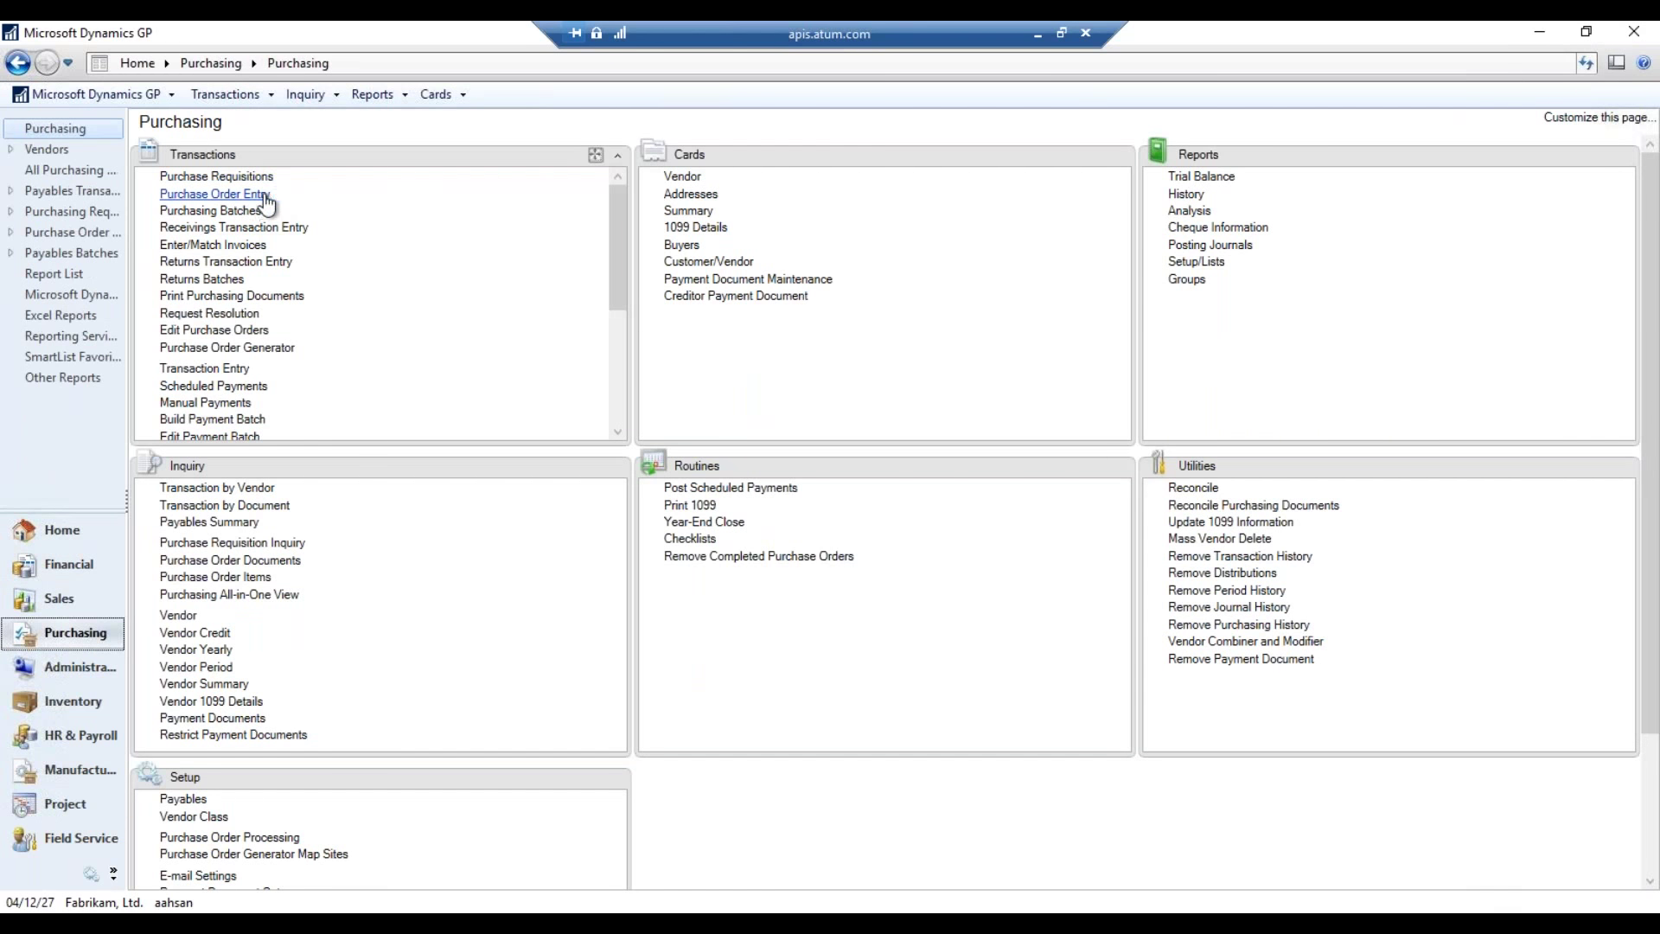
click(214, 194)
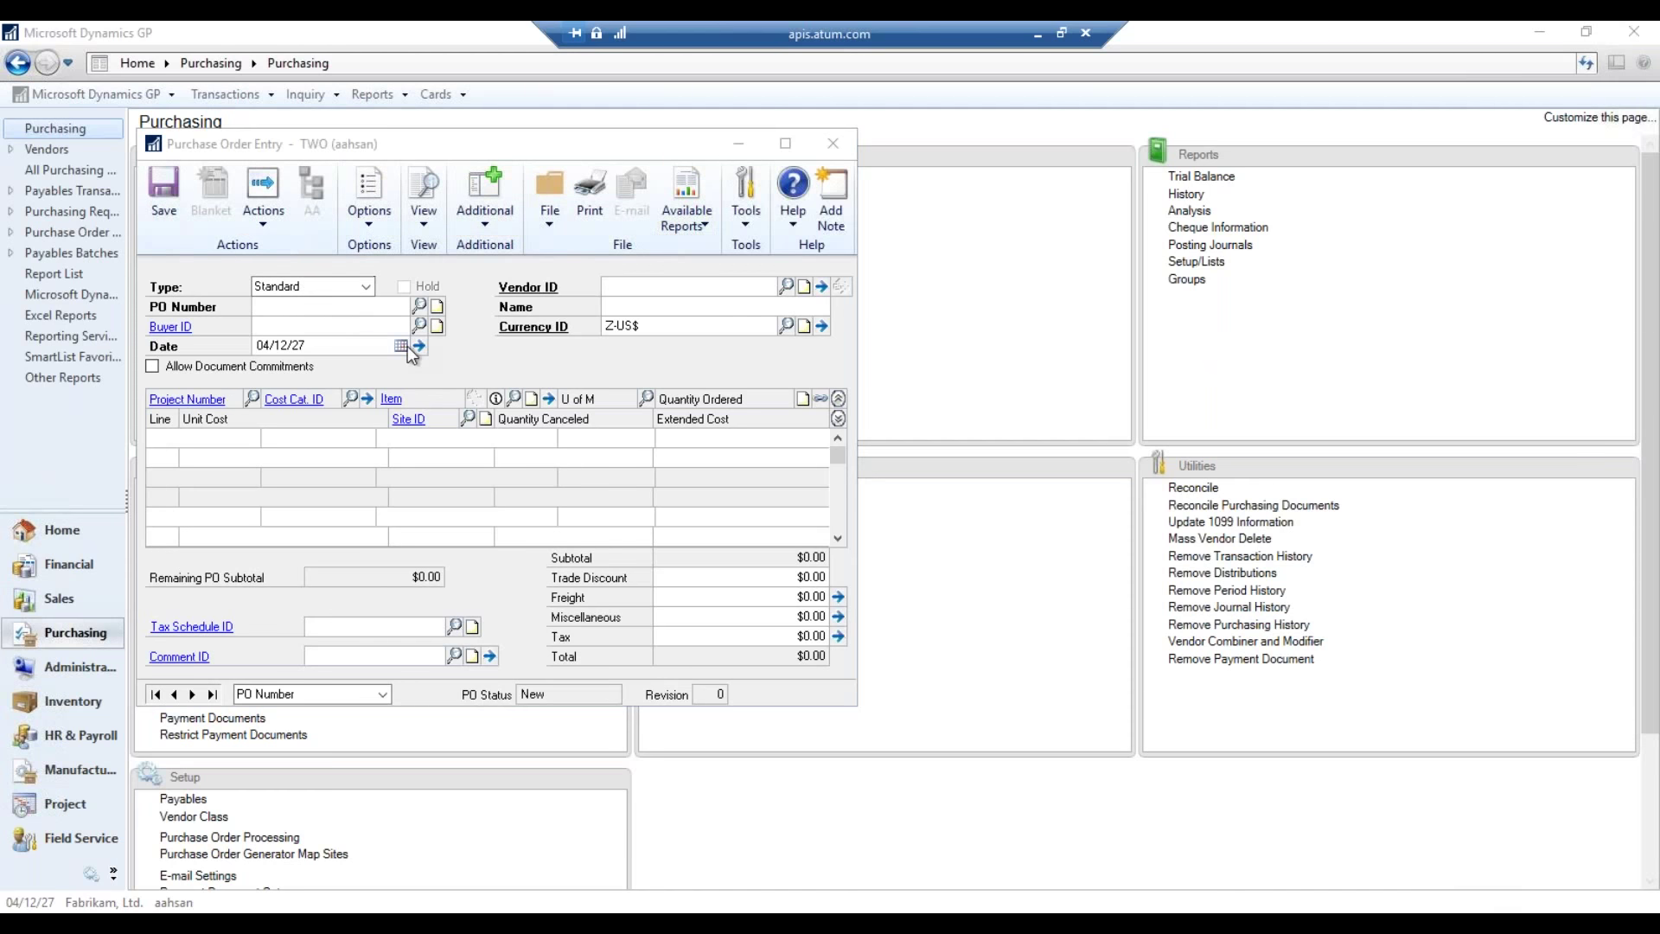
- Load purchase order PO2074 from Associated Insurance Inc. via lookup and view its note
click(437, 307)
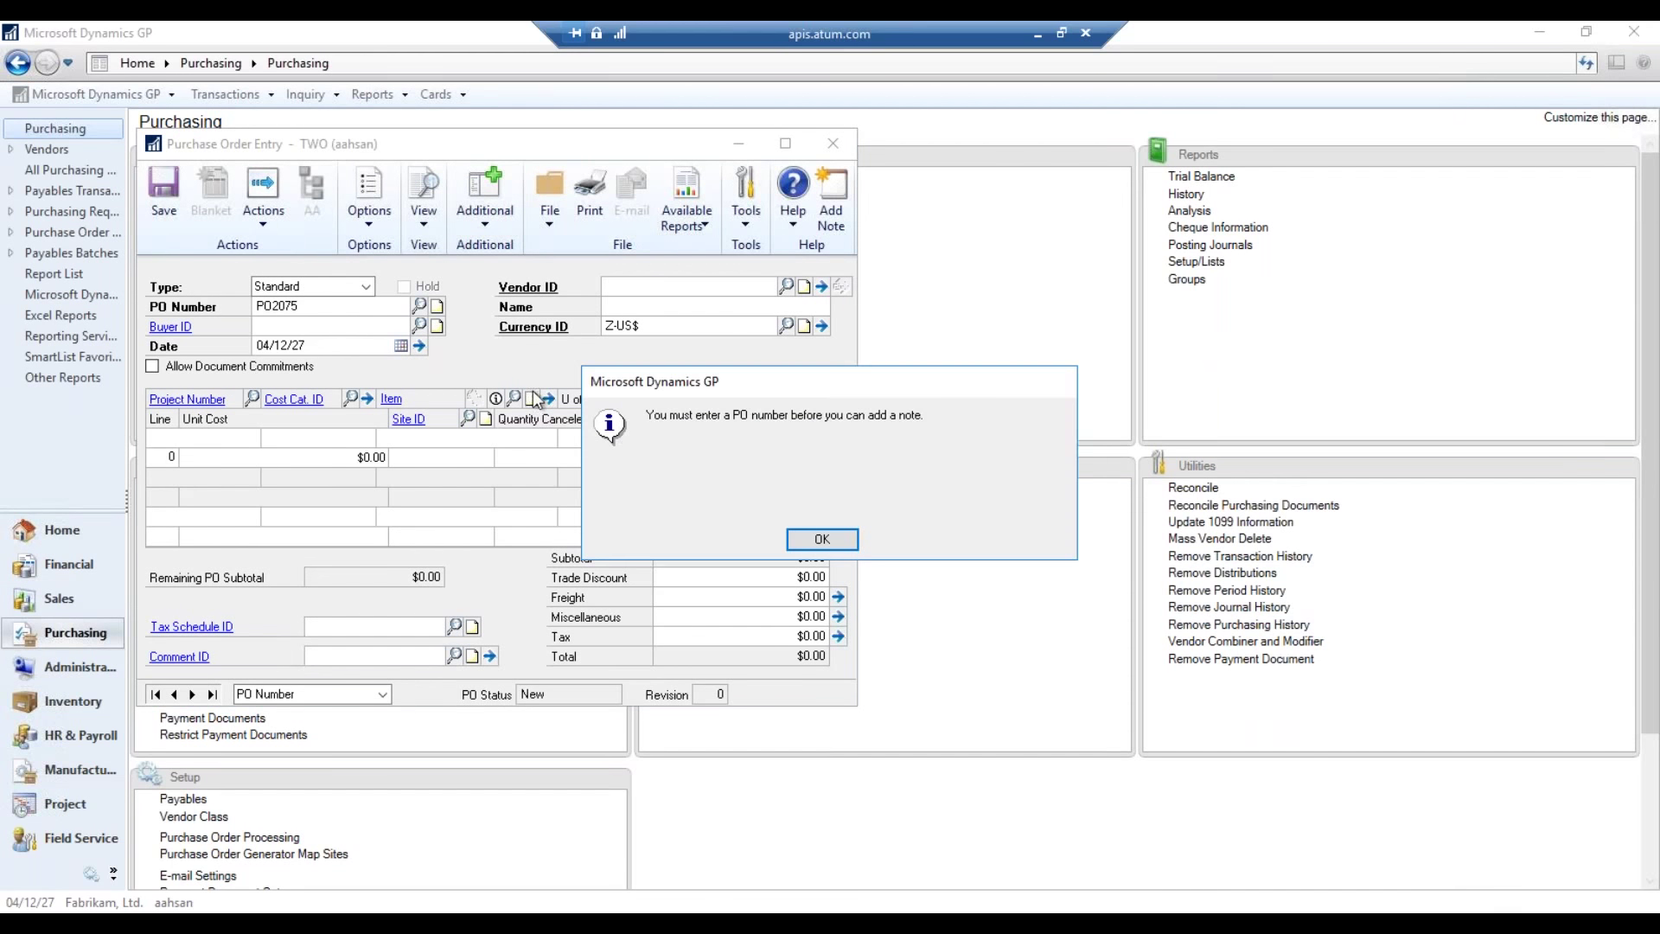
click(822, 535)
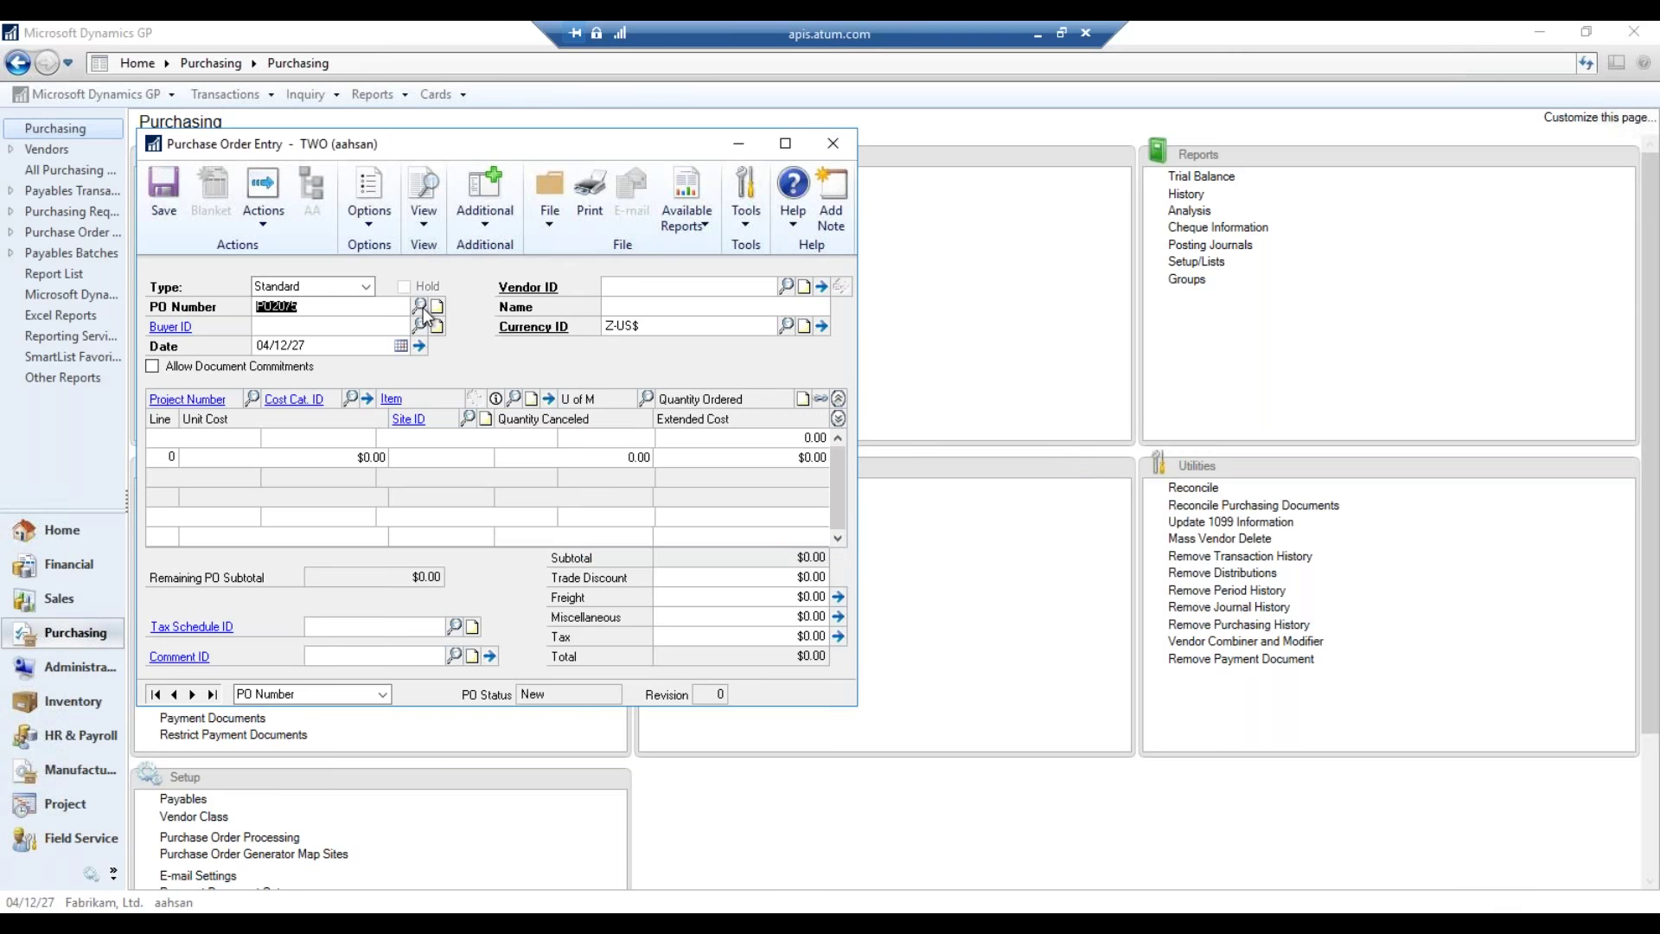
key(ctrl+l)
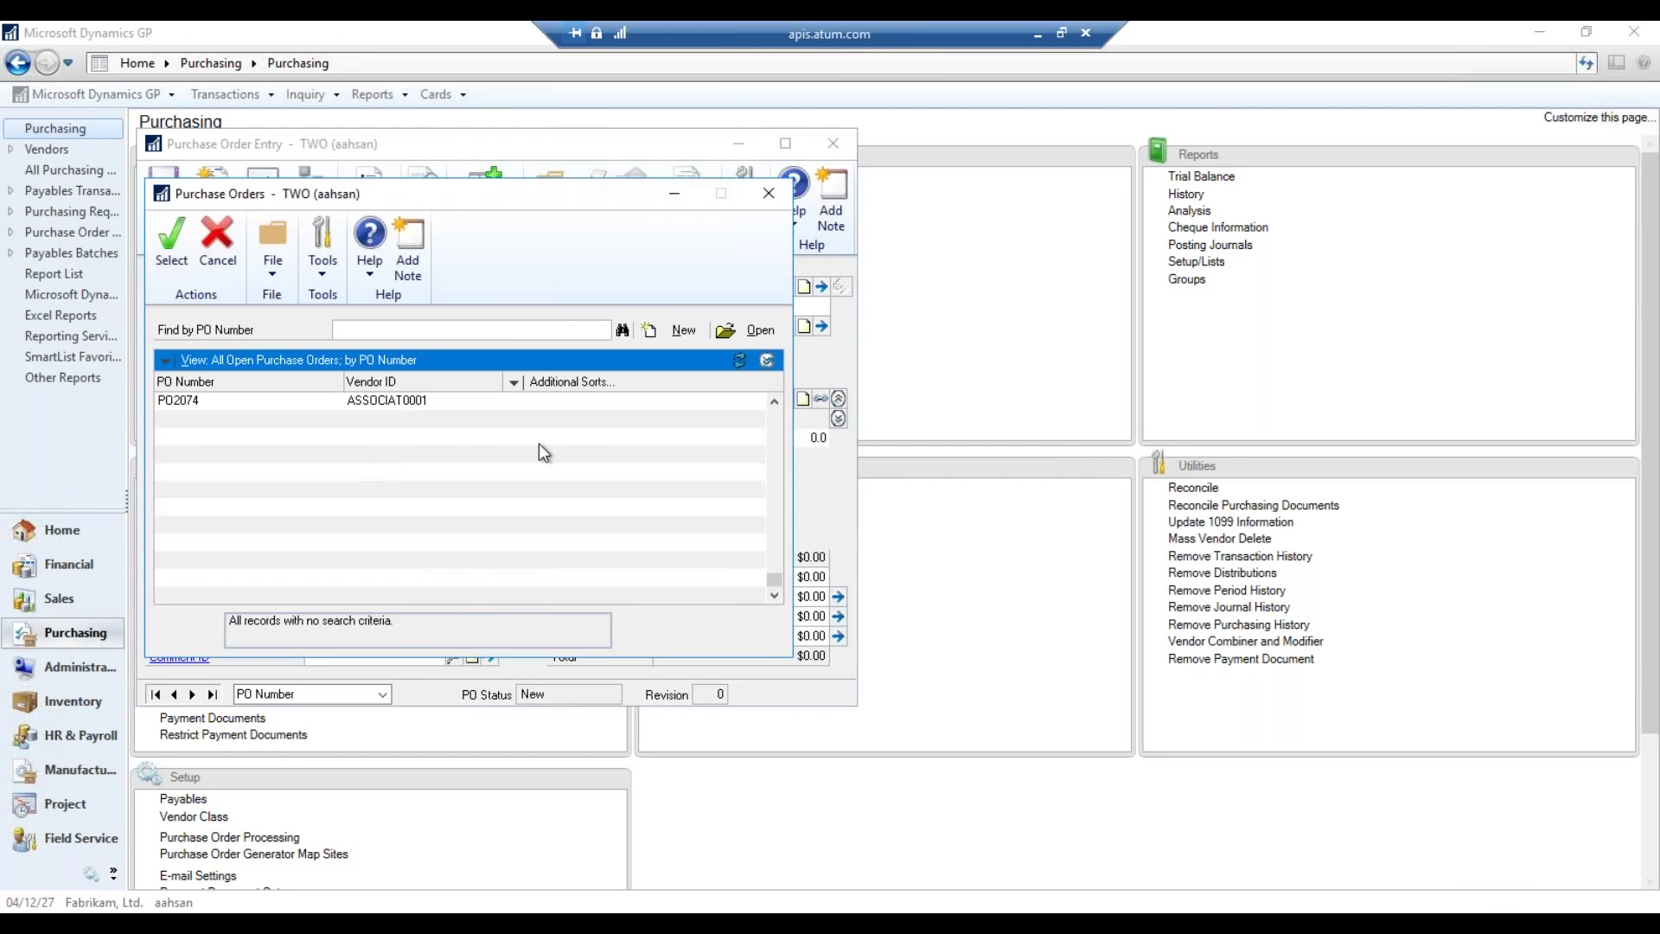
key(Return)
click(438, 306)
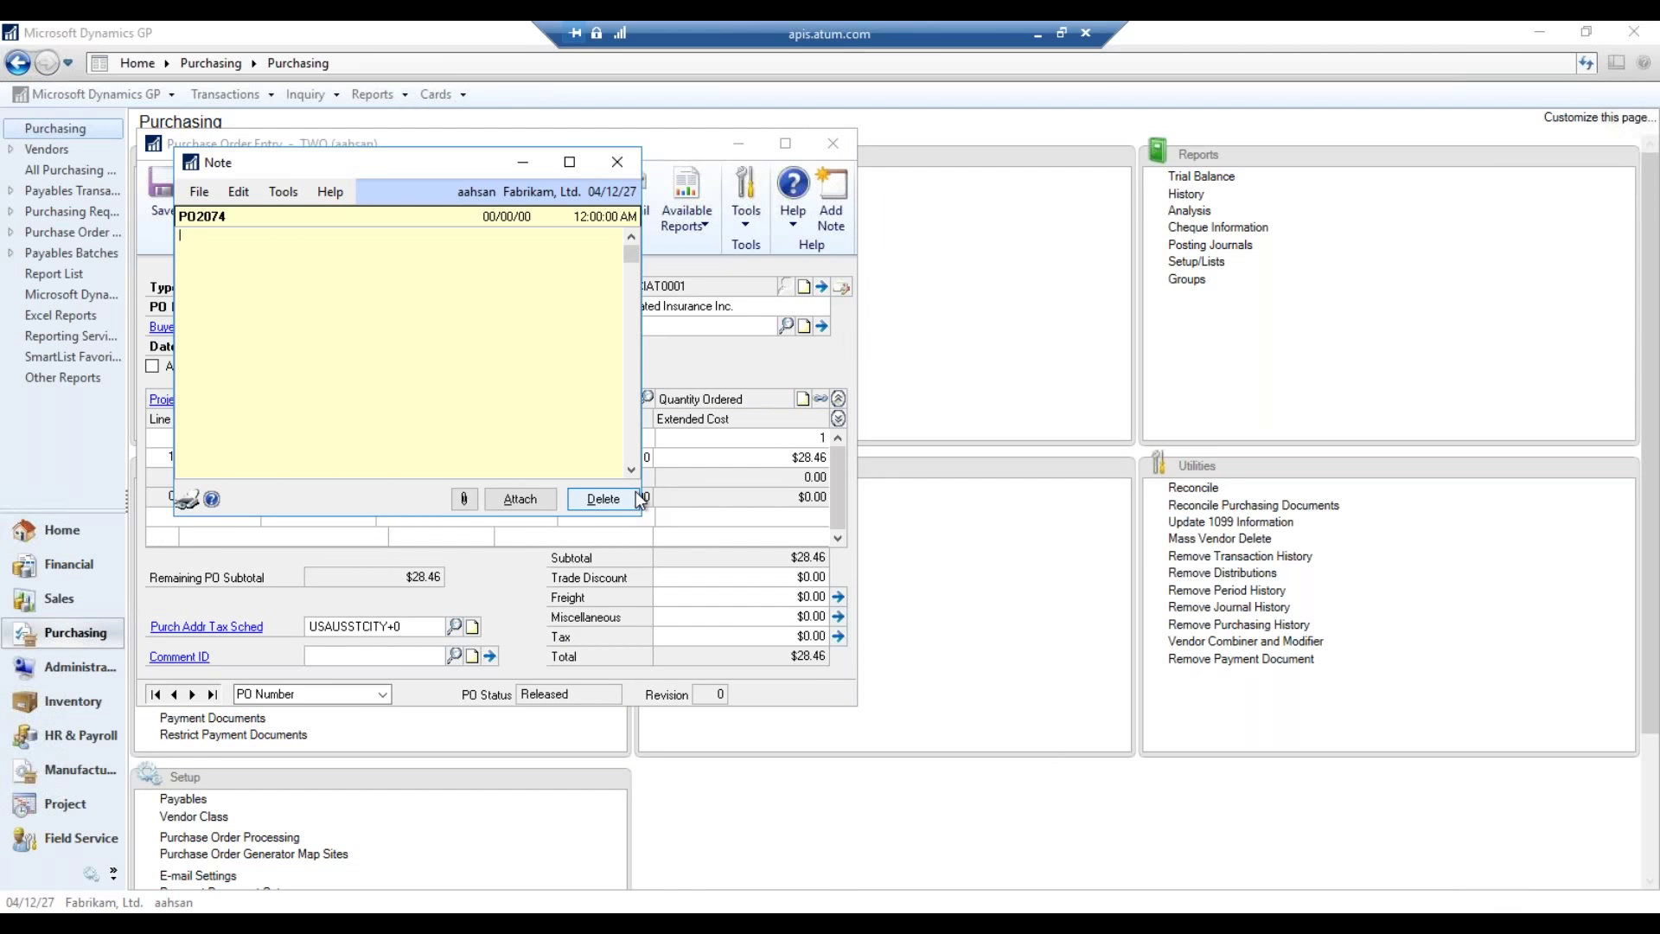
click(617, 161)
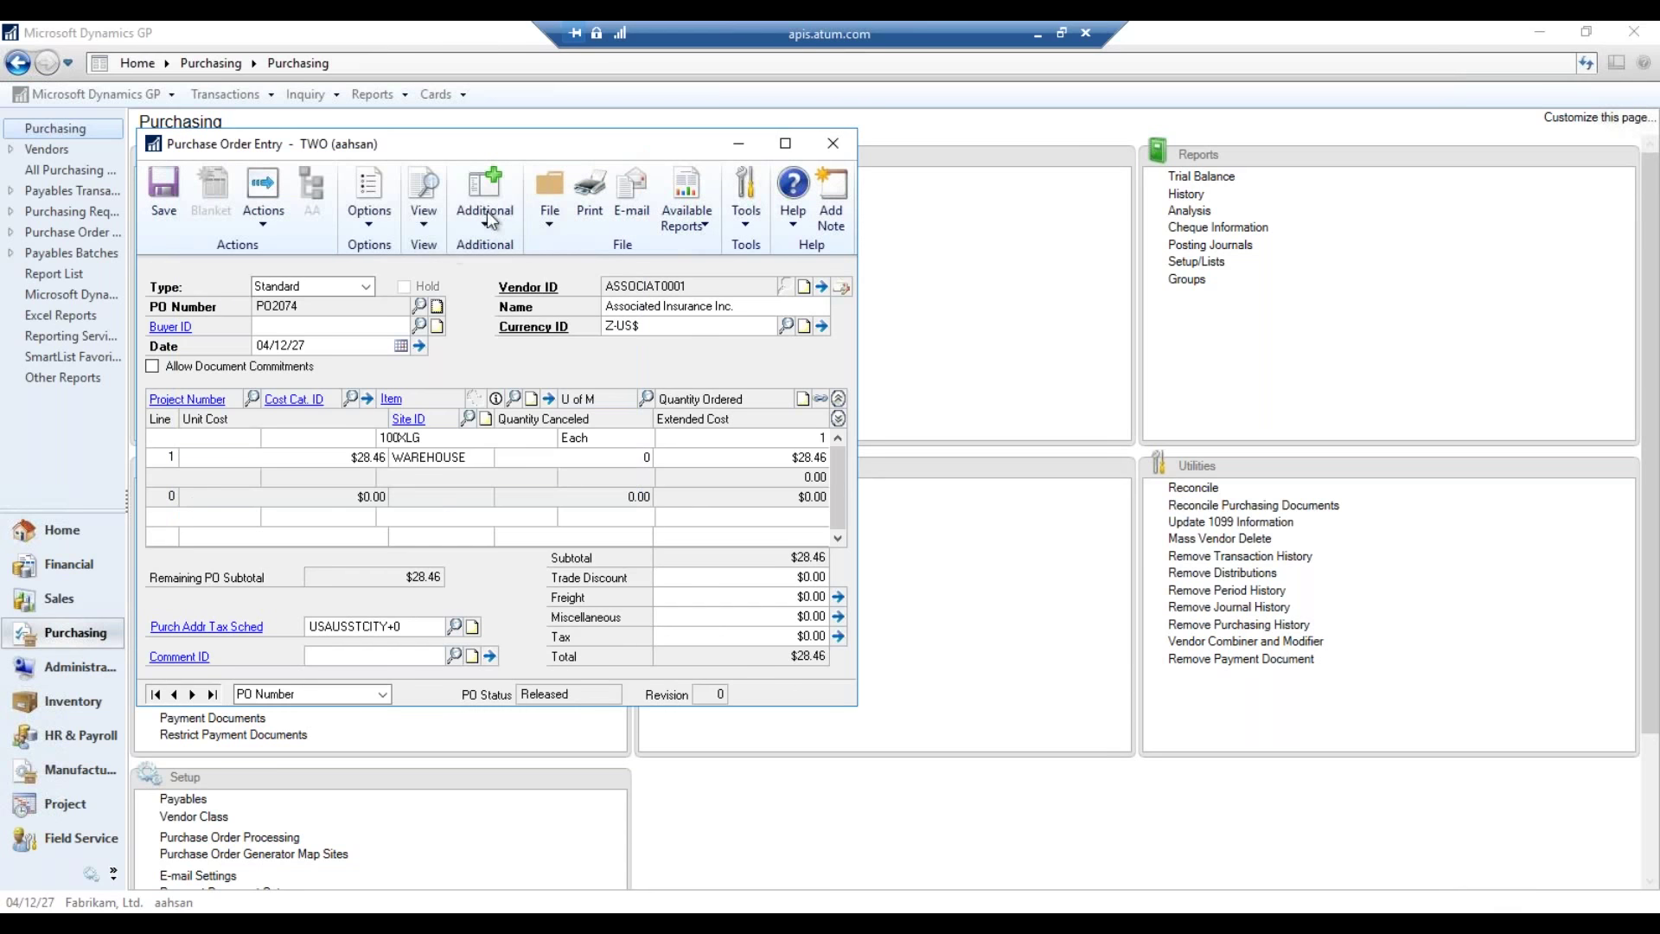
- Close Purchase Order Entry and reopen Document Attachment Setup from Tools > Setup > Company
click(833, 146)
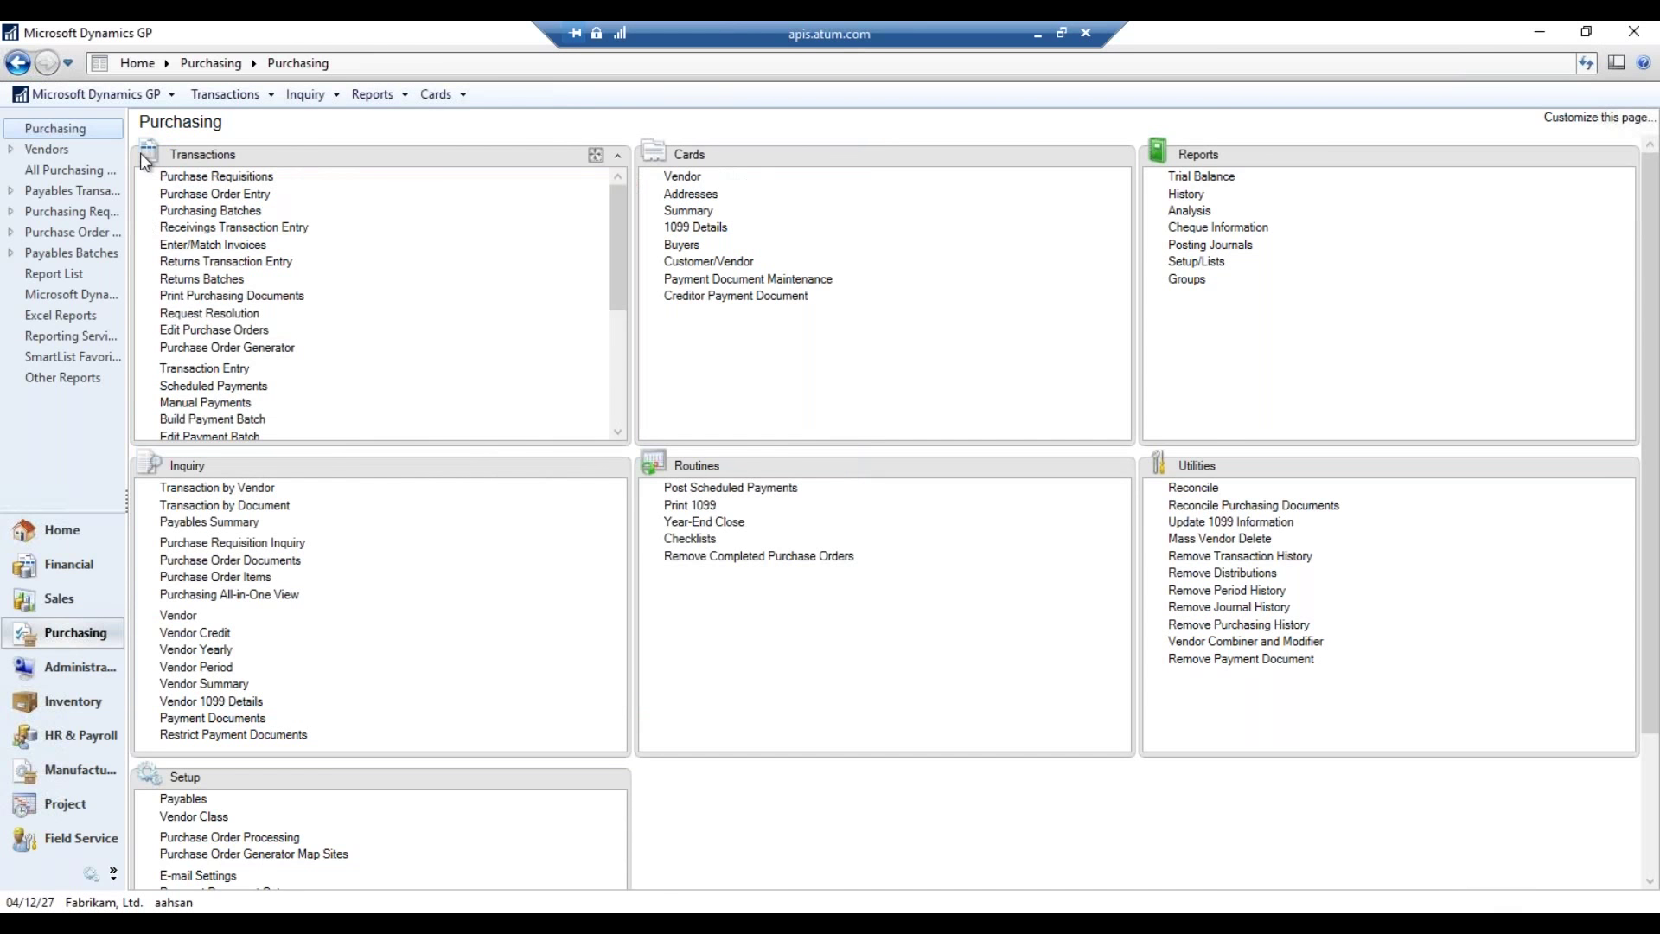
click(95, 94)
mouse_move(107, 194)
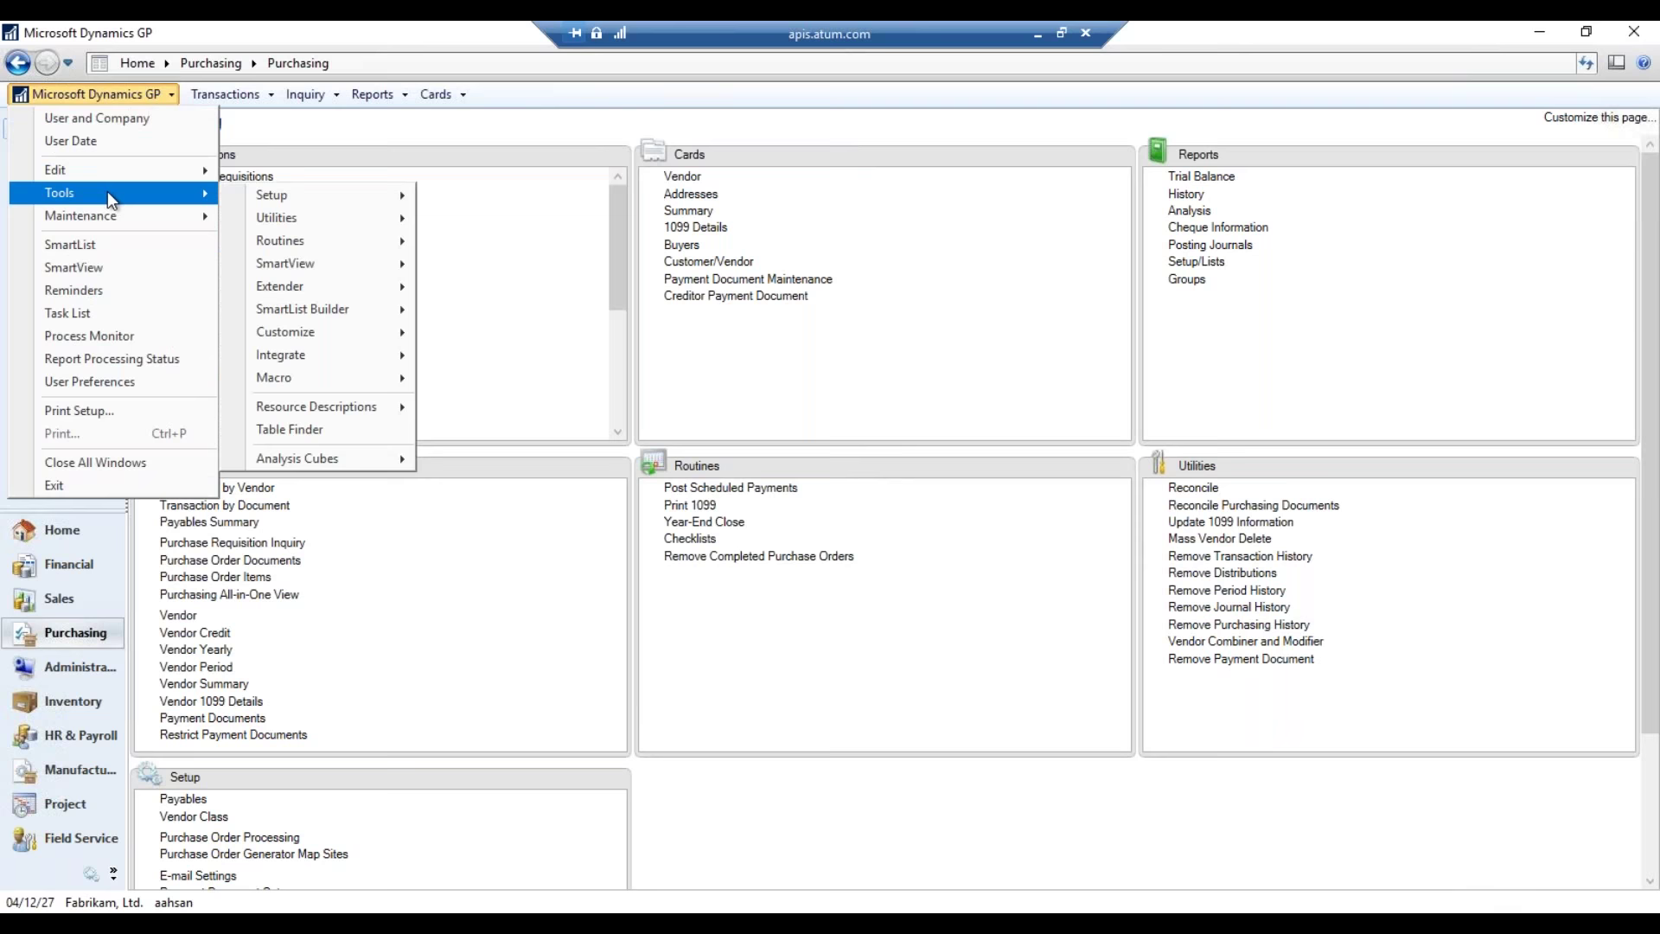
mouse_move(316, 197)
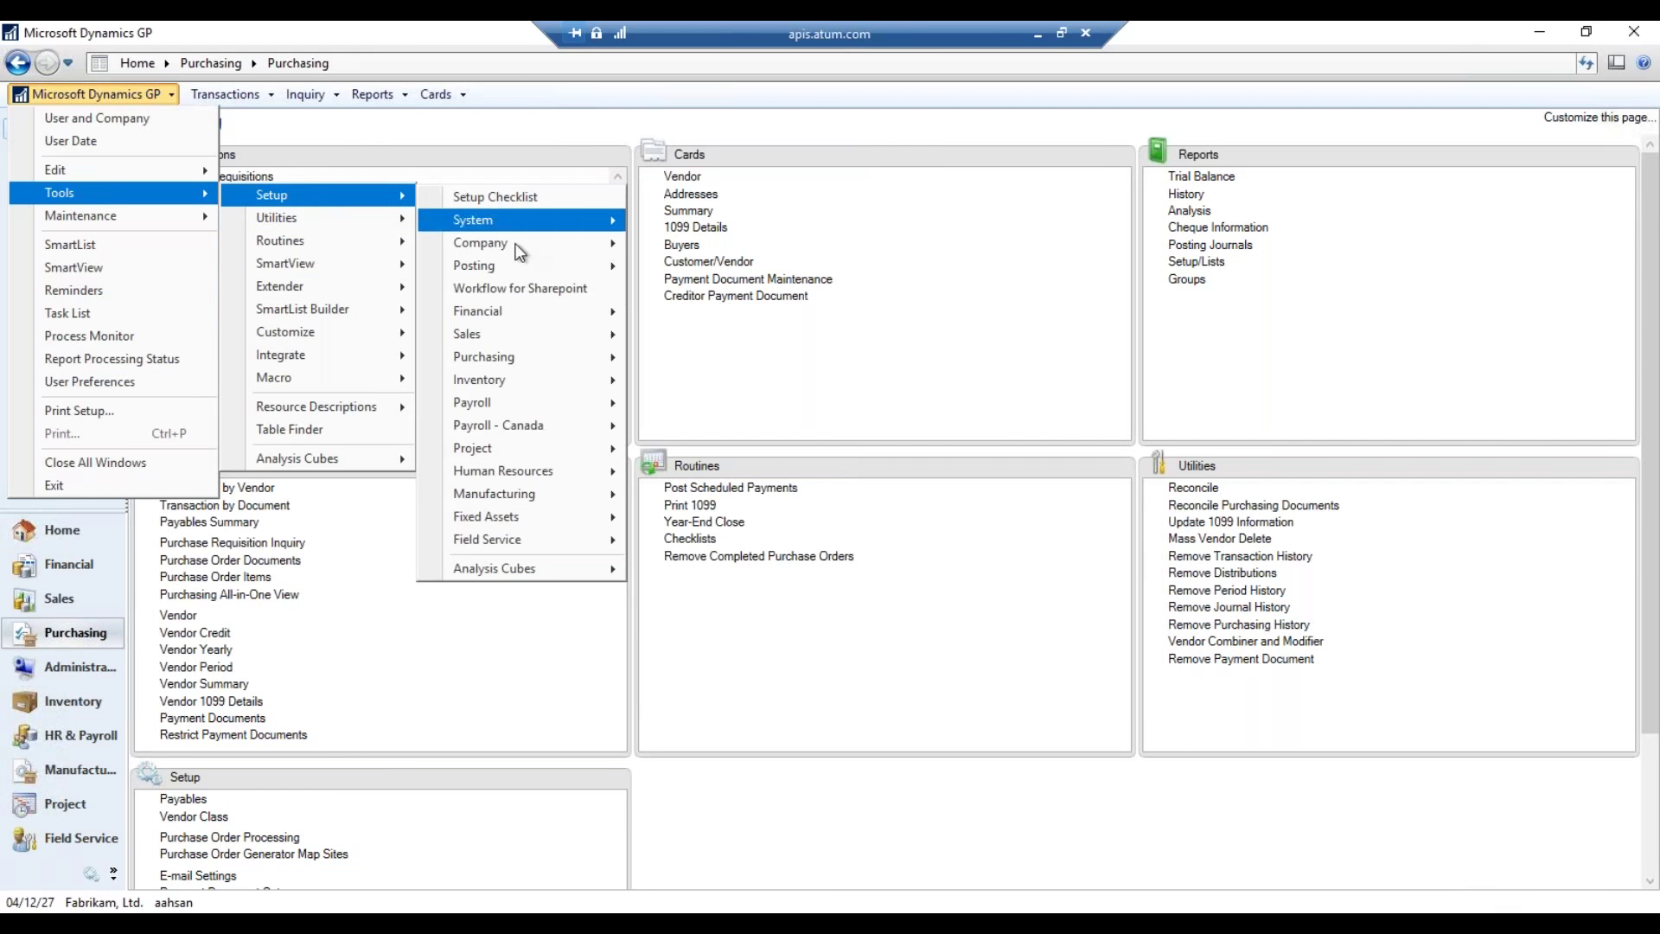
mouse_move(520, 247)
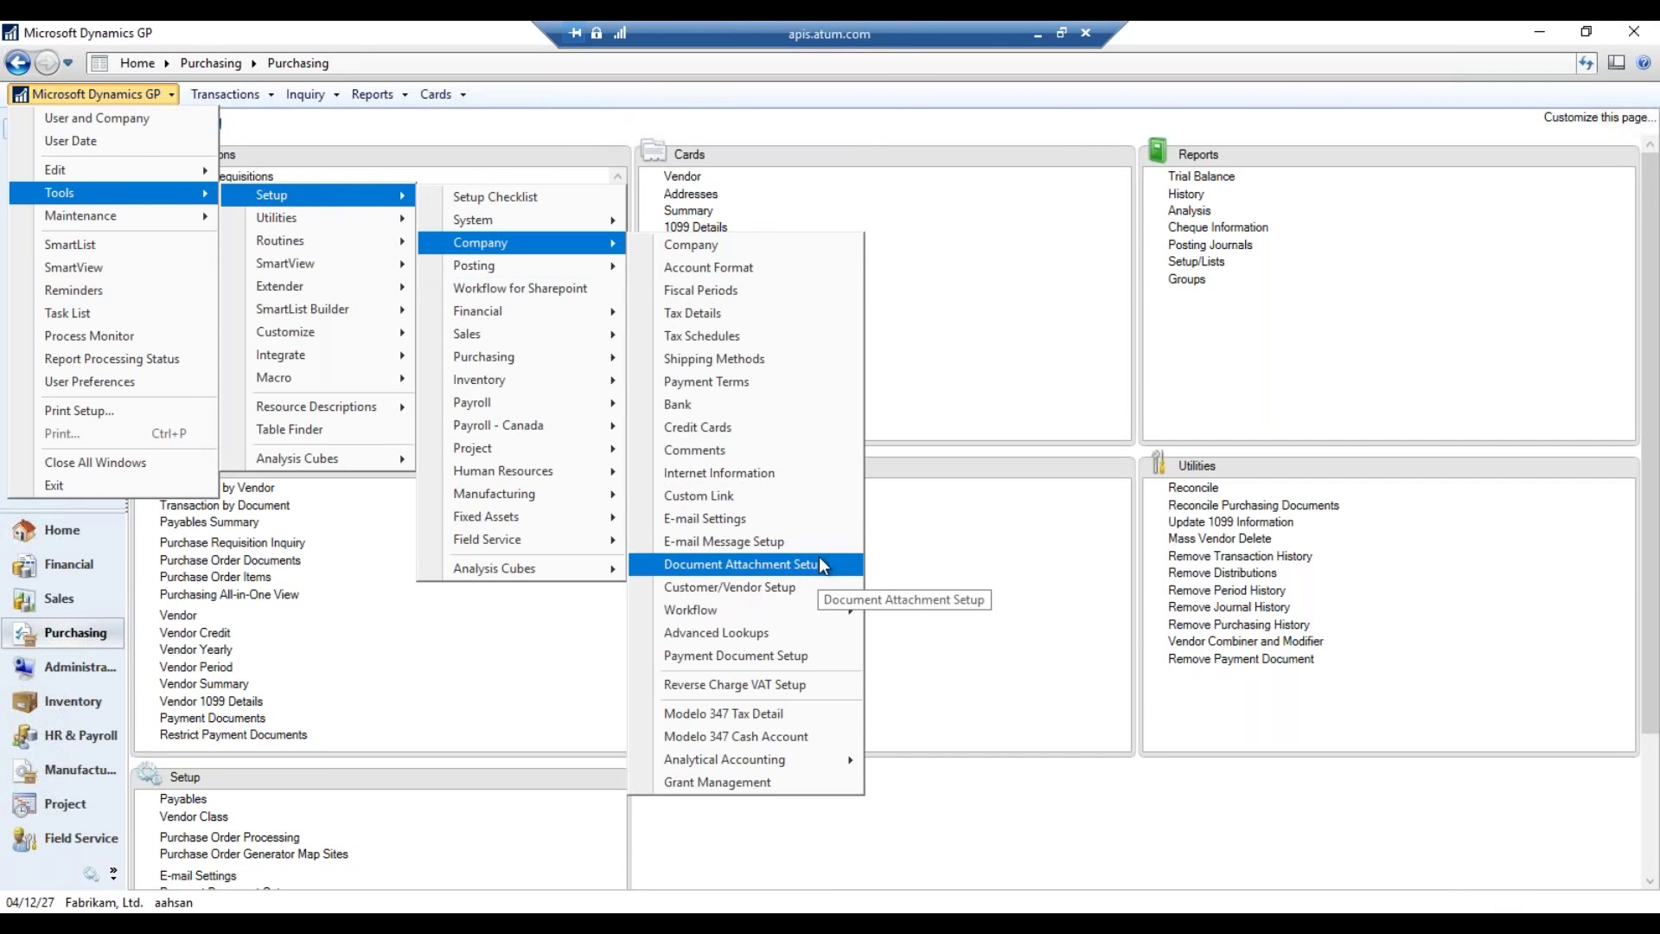
click(739, 564)
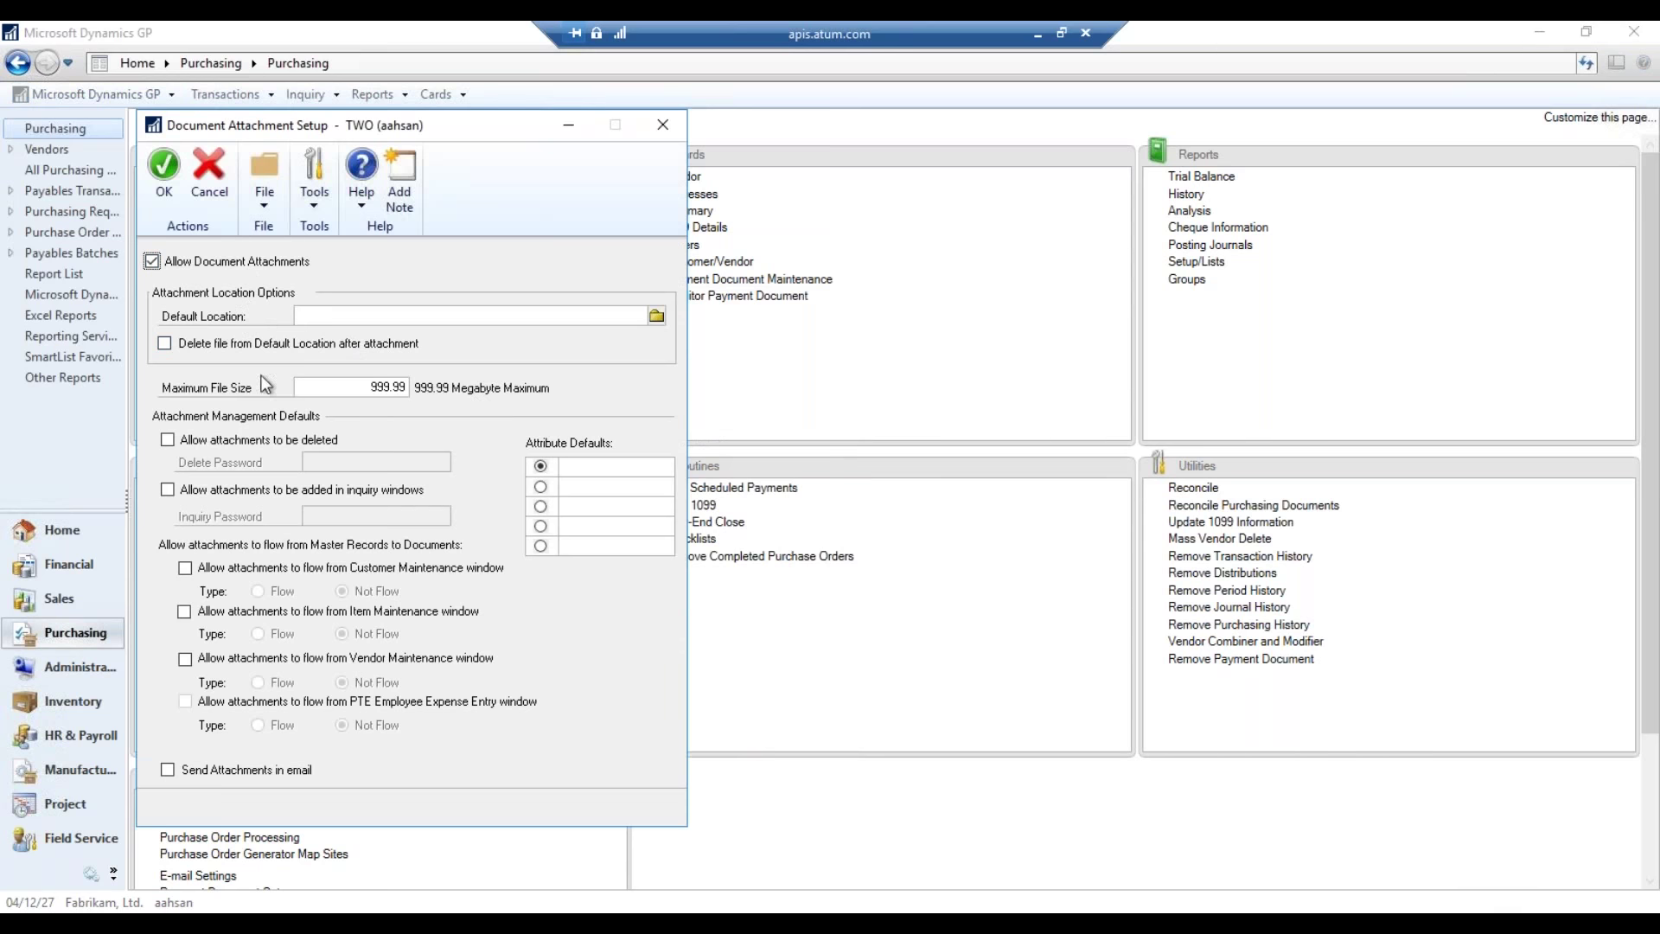
- Enable deletion, inquiry-window adding, Customer/Item/Vendor Flow and email sending, then save with OK
click(247, 439)
click(251, 490)
click(221, 566)
click(276, 591)
click(249, 613)
click(276, 634)
click(251, 658)
click(277, 683)
click(237, 766)
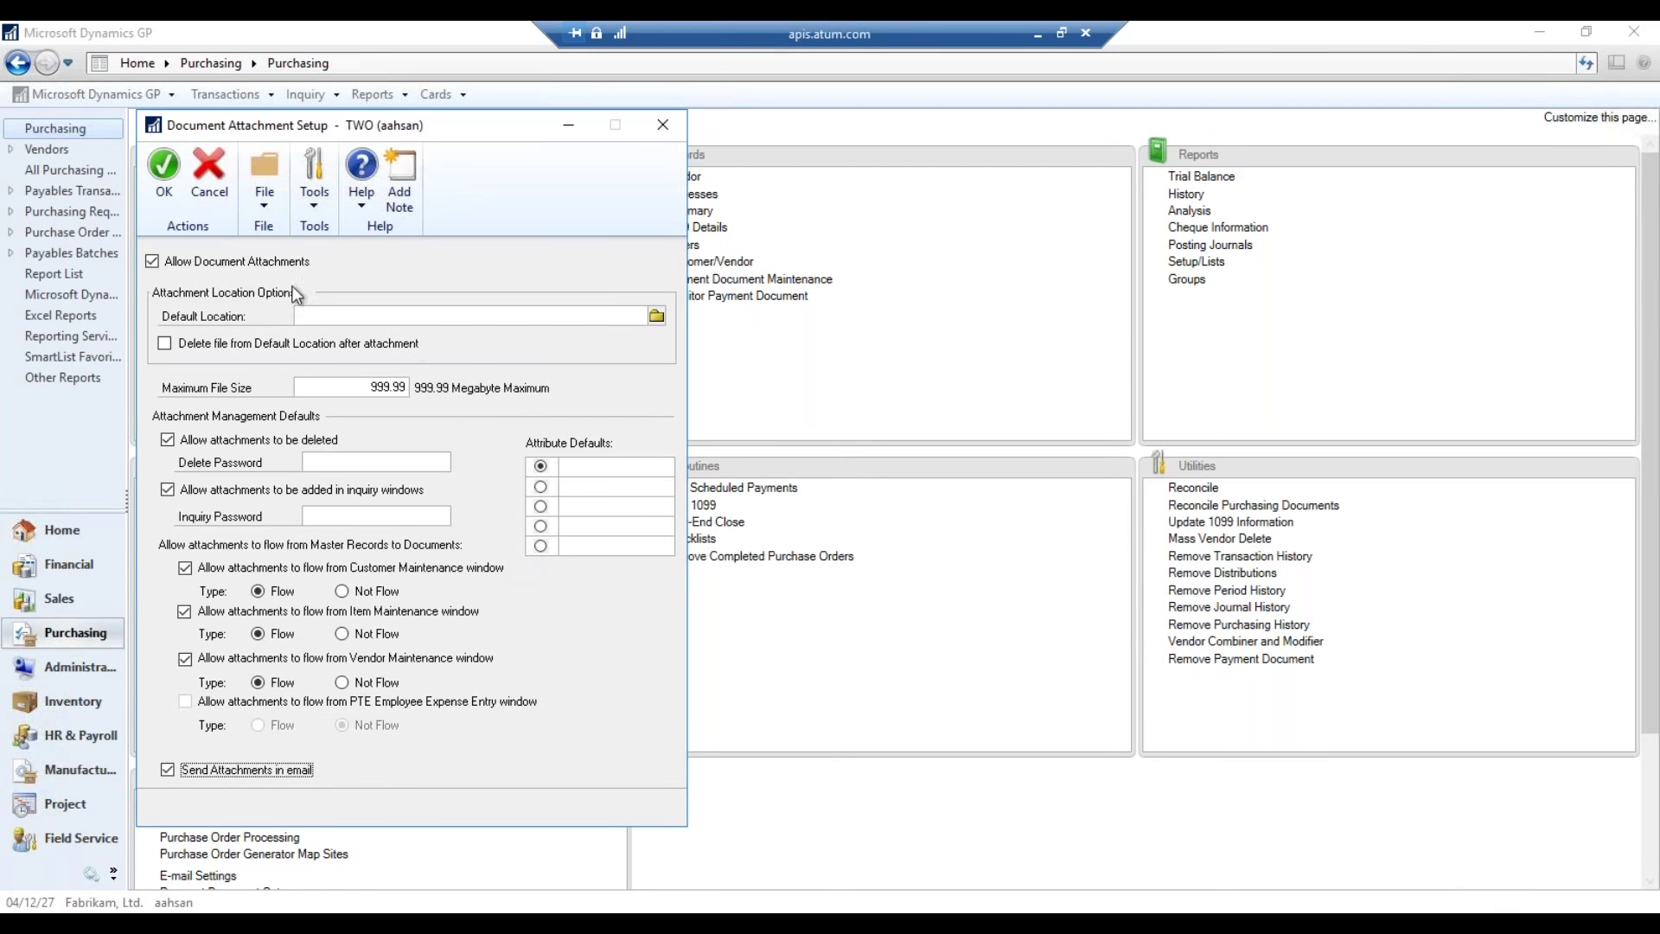
click(169, 195)
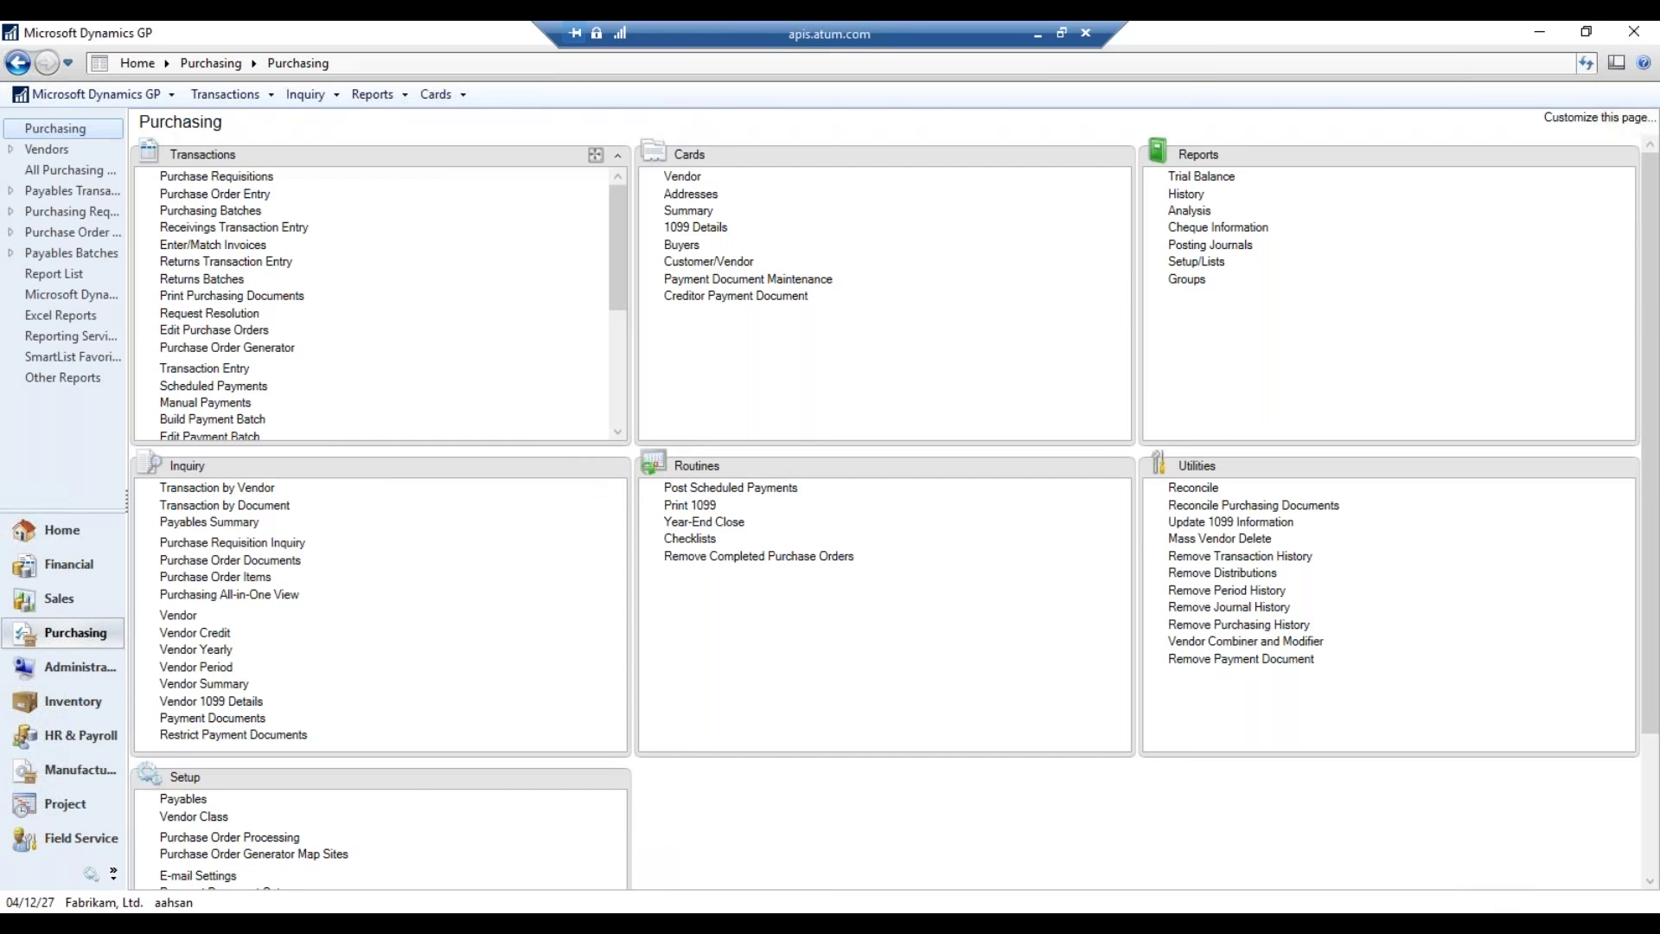
click(246, 195)
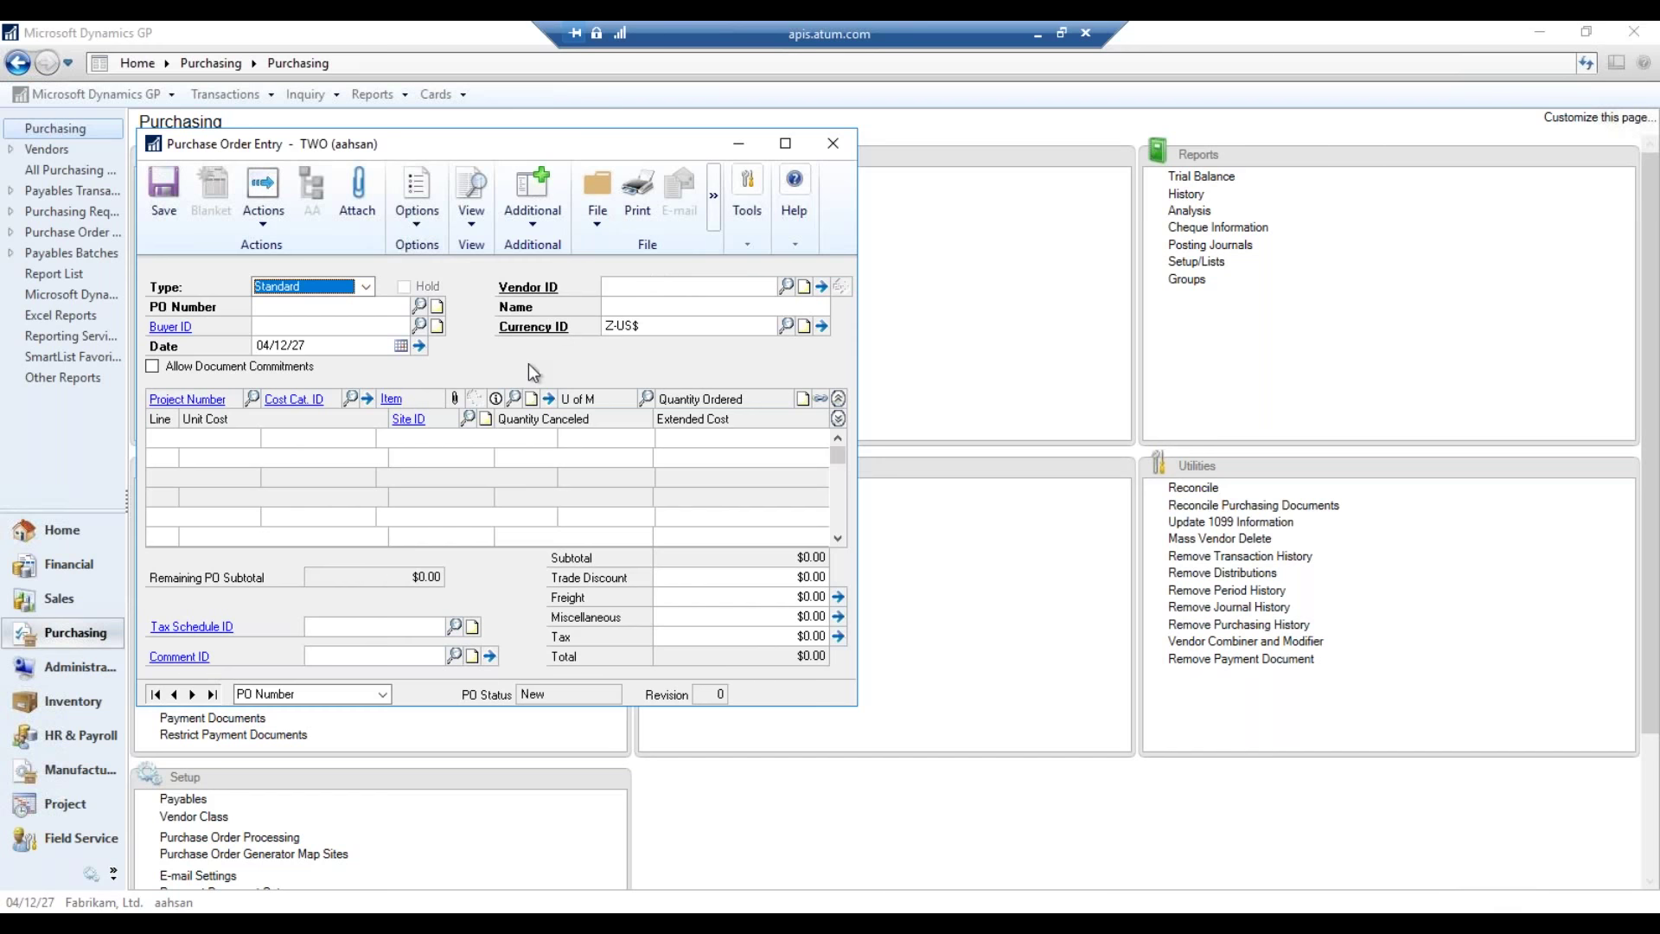
- Generate purchase order number PO2075 and assign a buyer from the lookup
key(Tab)
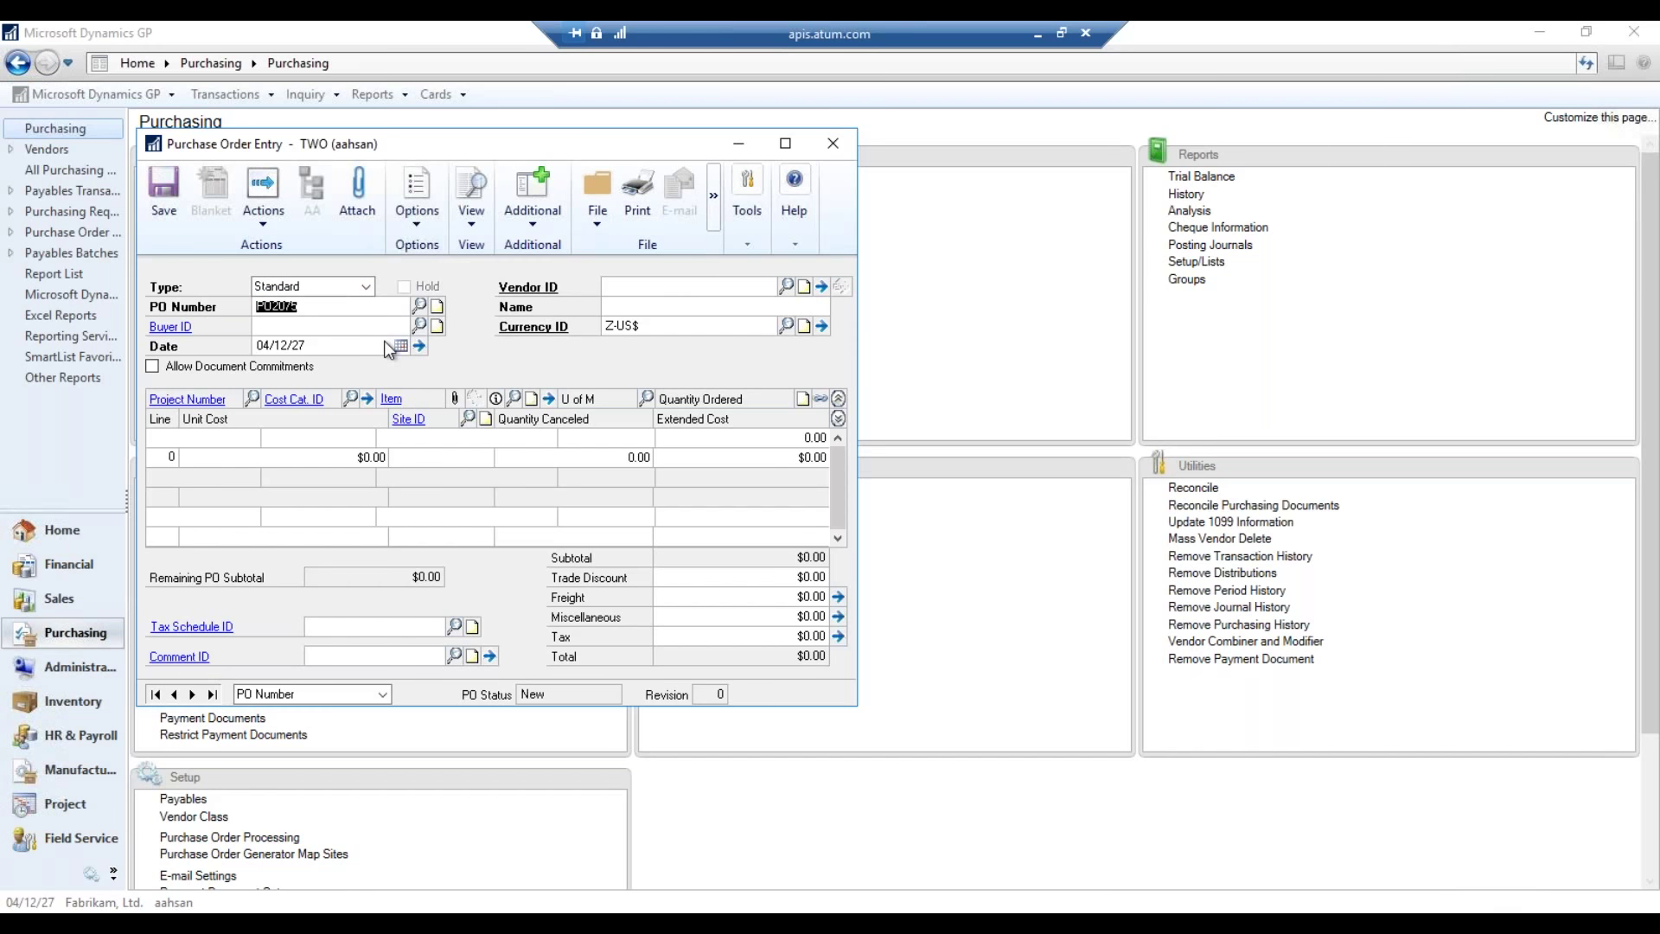
key(Tab)
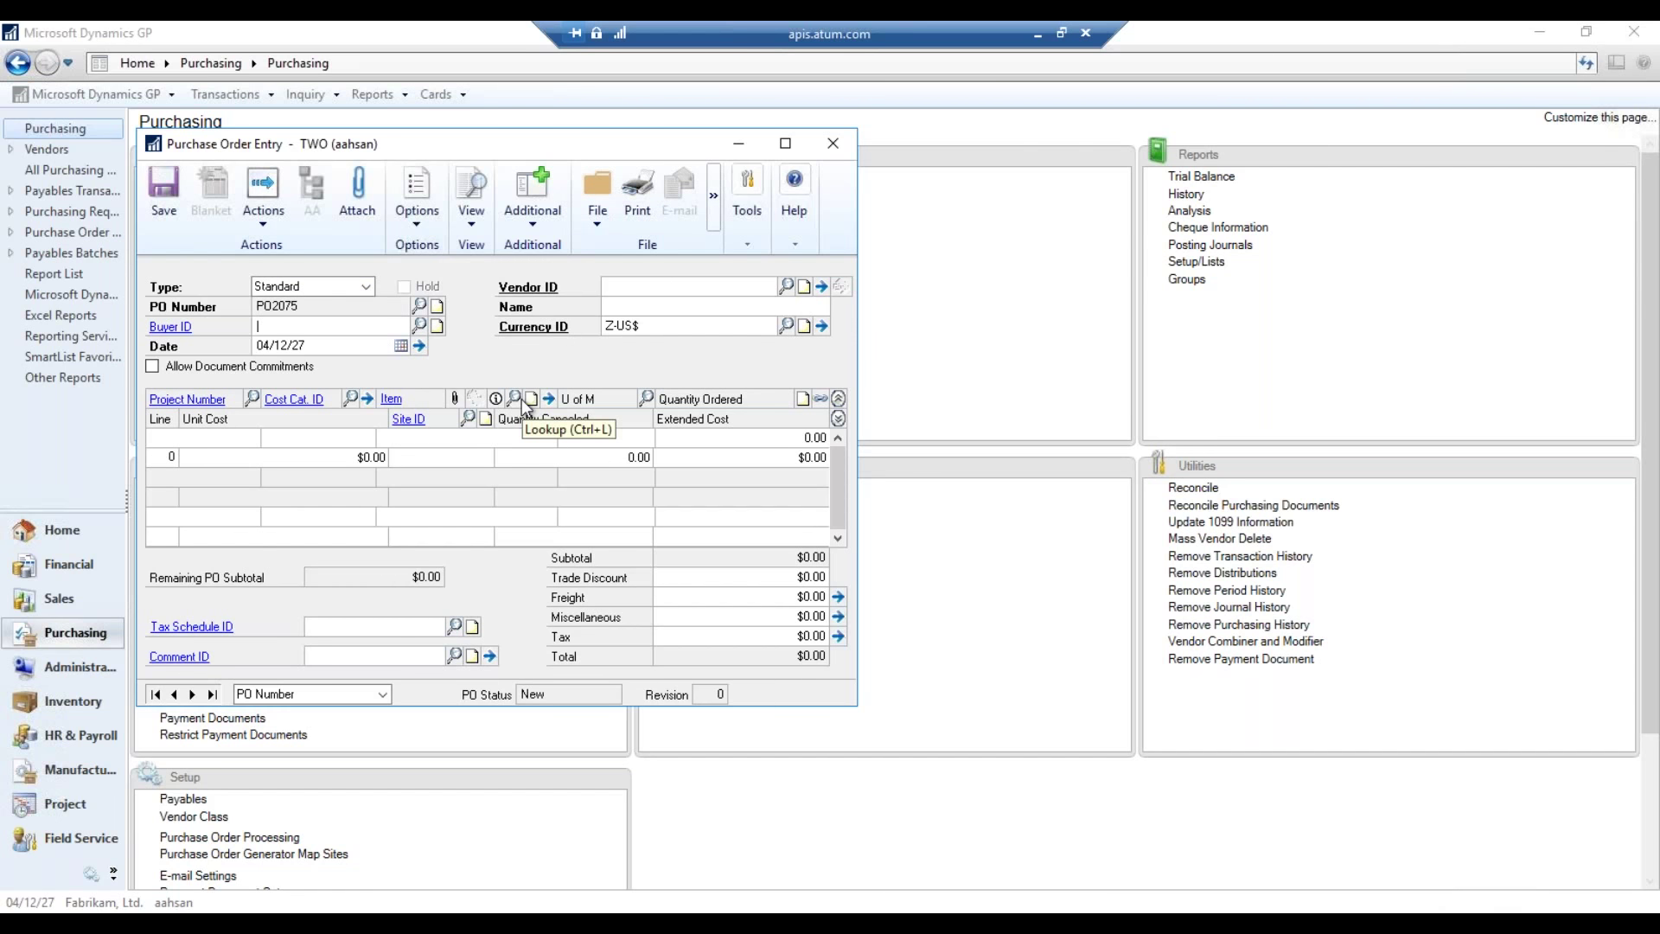
key(ctrl+l)
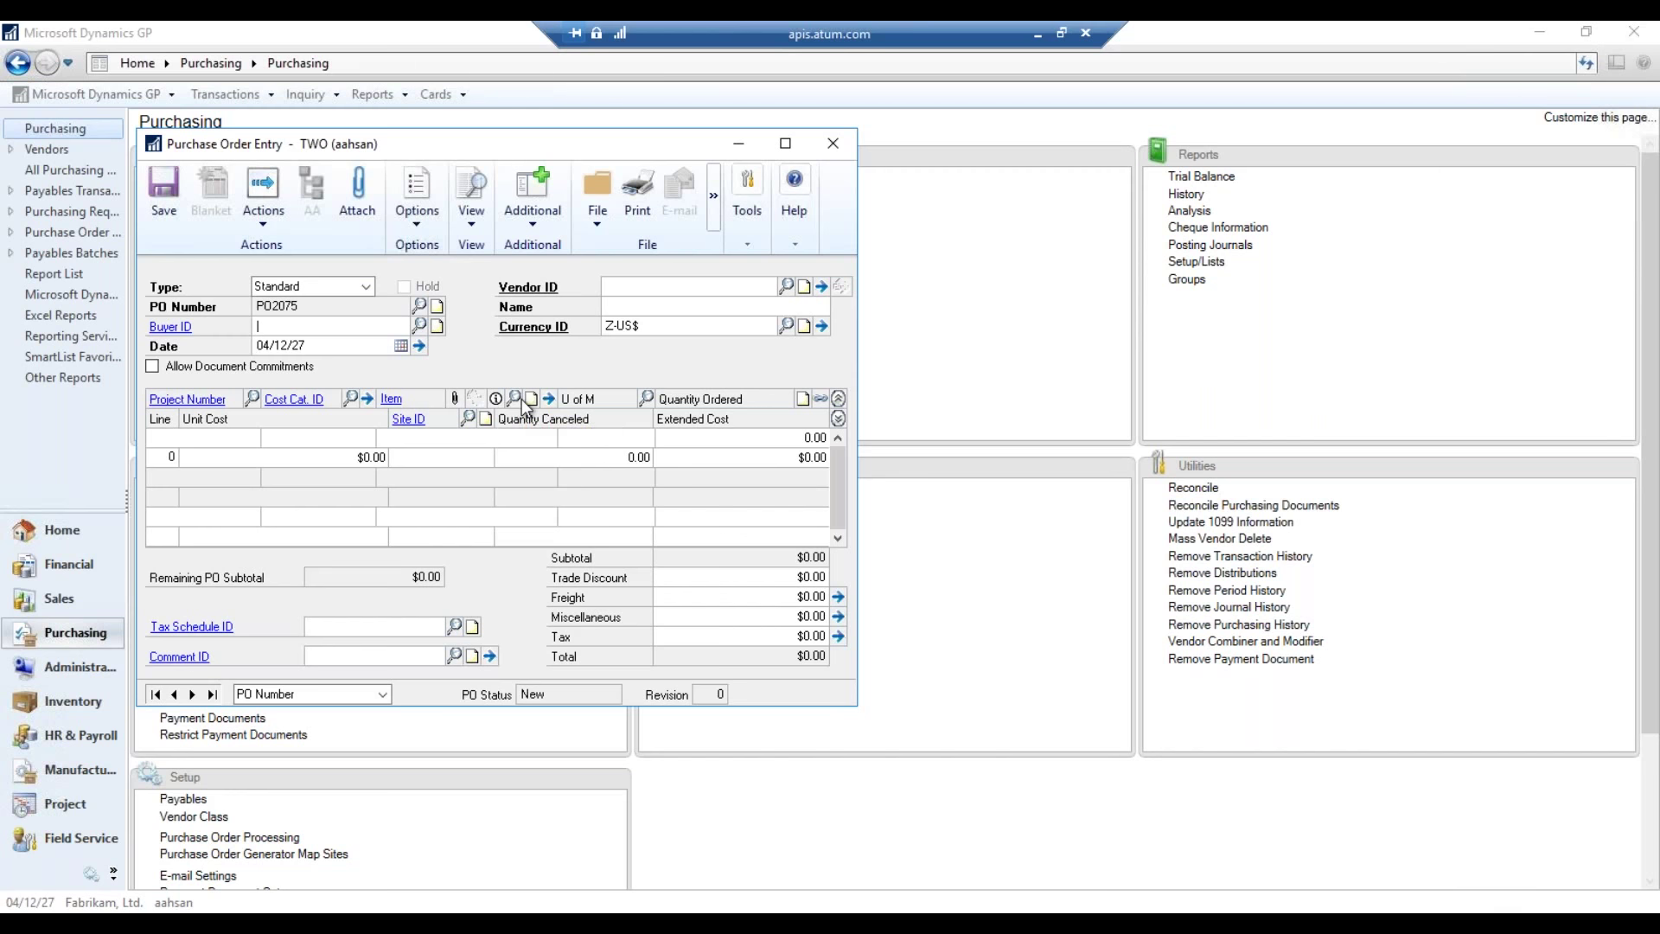
double_click(467, 440)
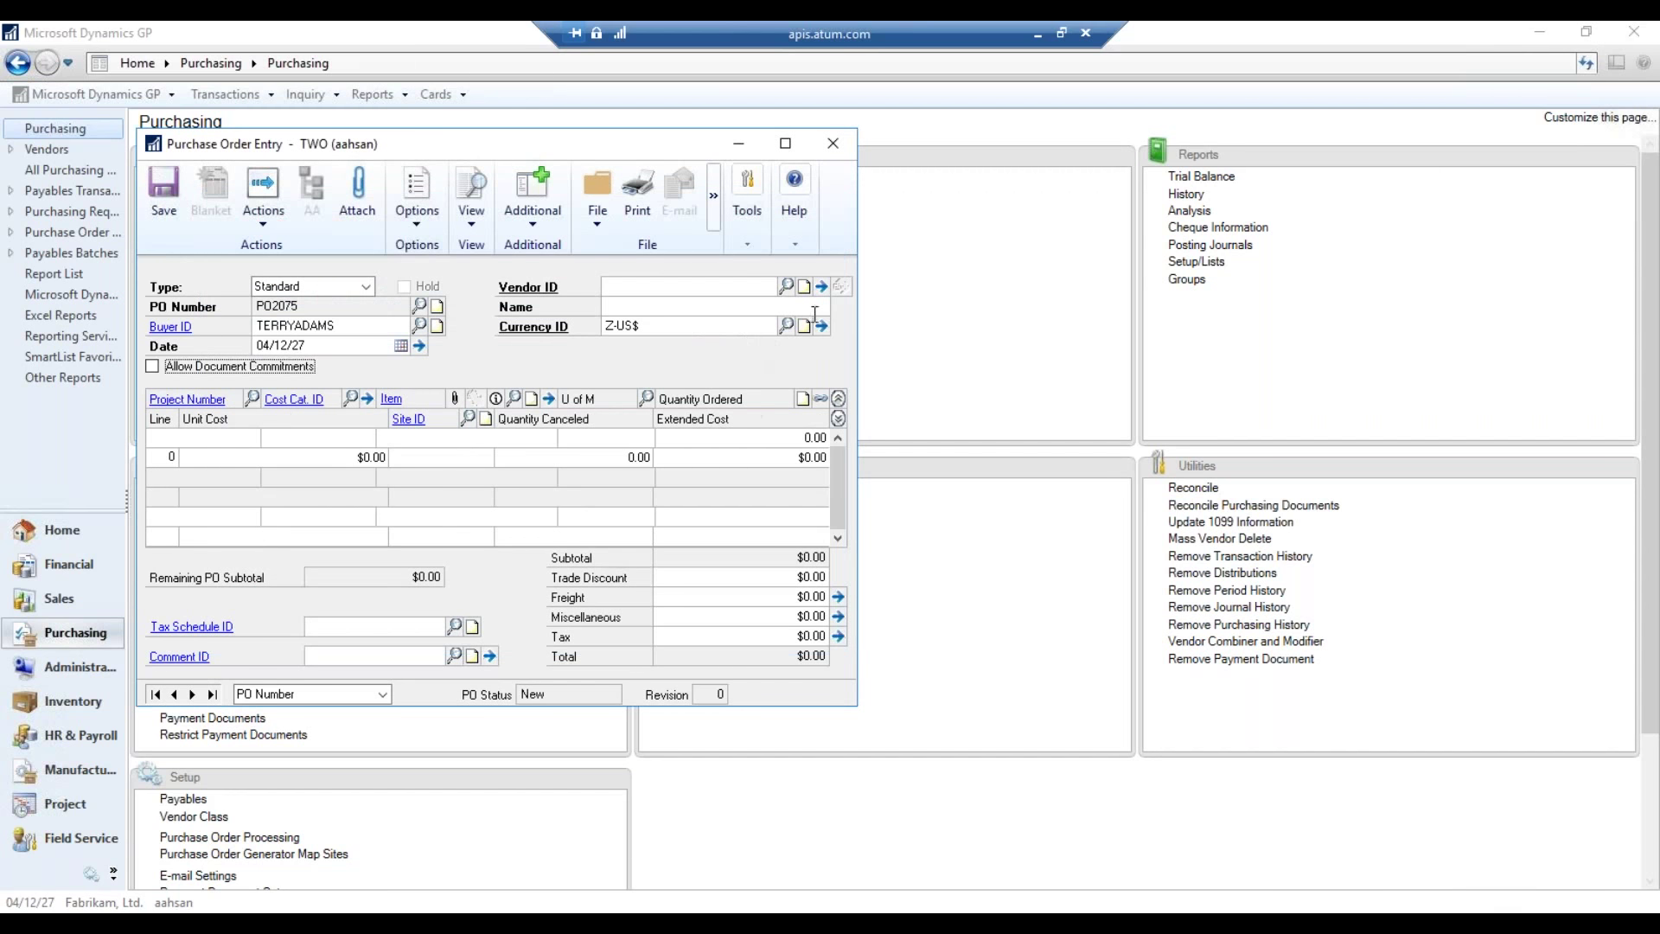
- Choose vendor A Travel Company (ACETRAVE0001), enter the line grid, and open the PO Number lookup
key(Tab)
click(786, 286)
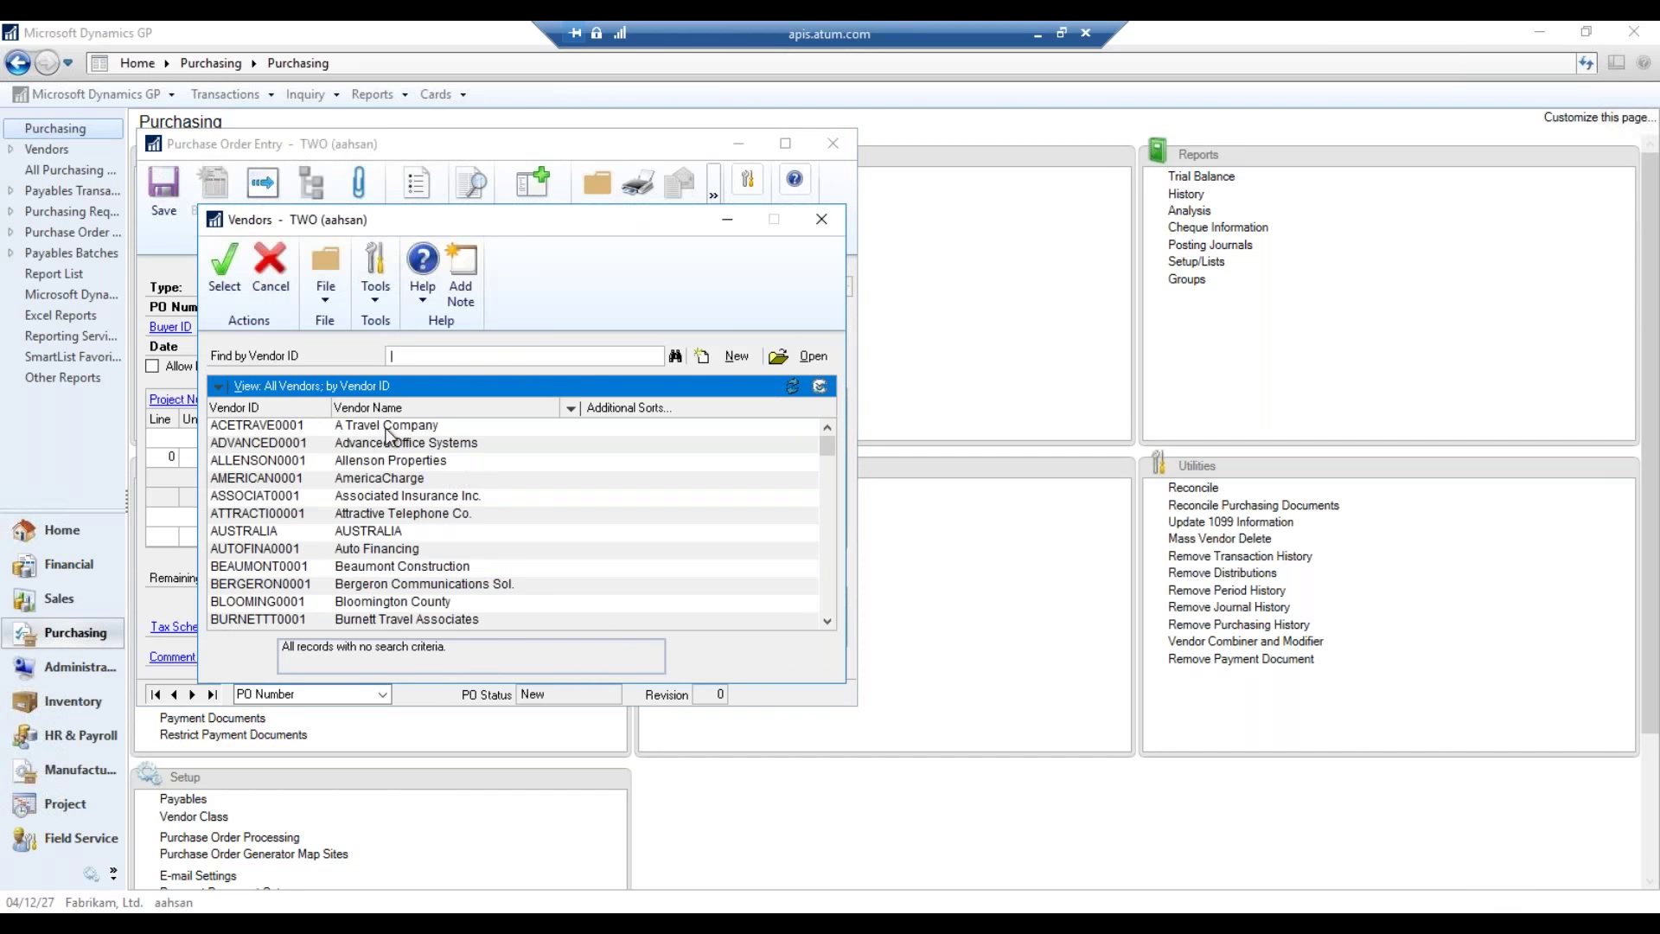
double_click(386, 424)
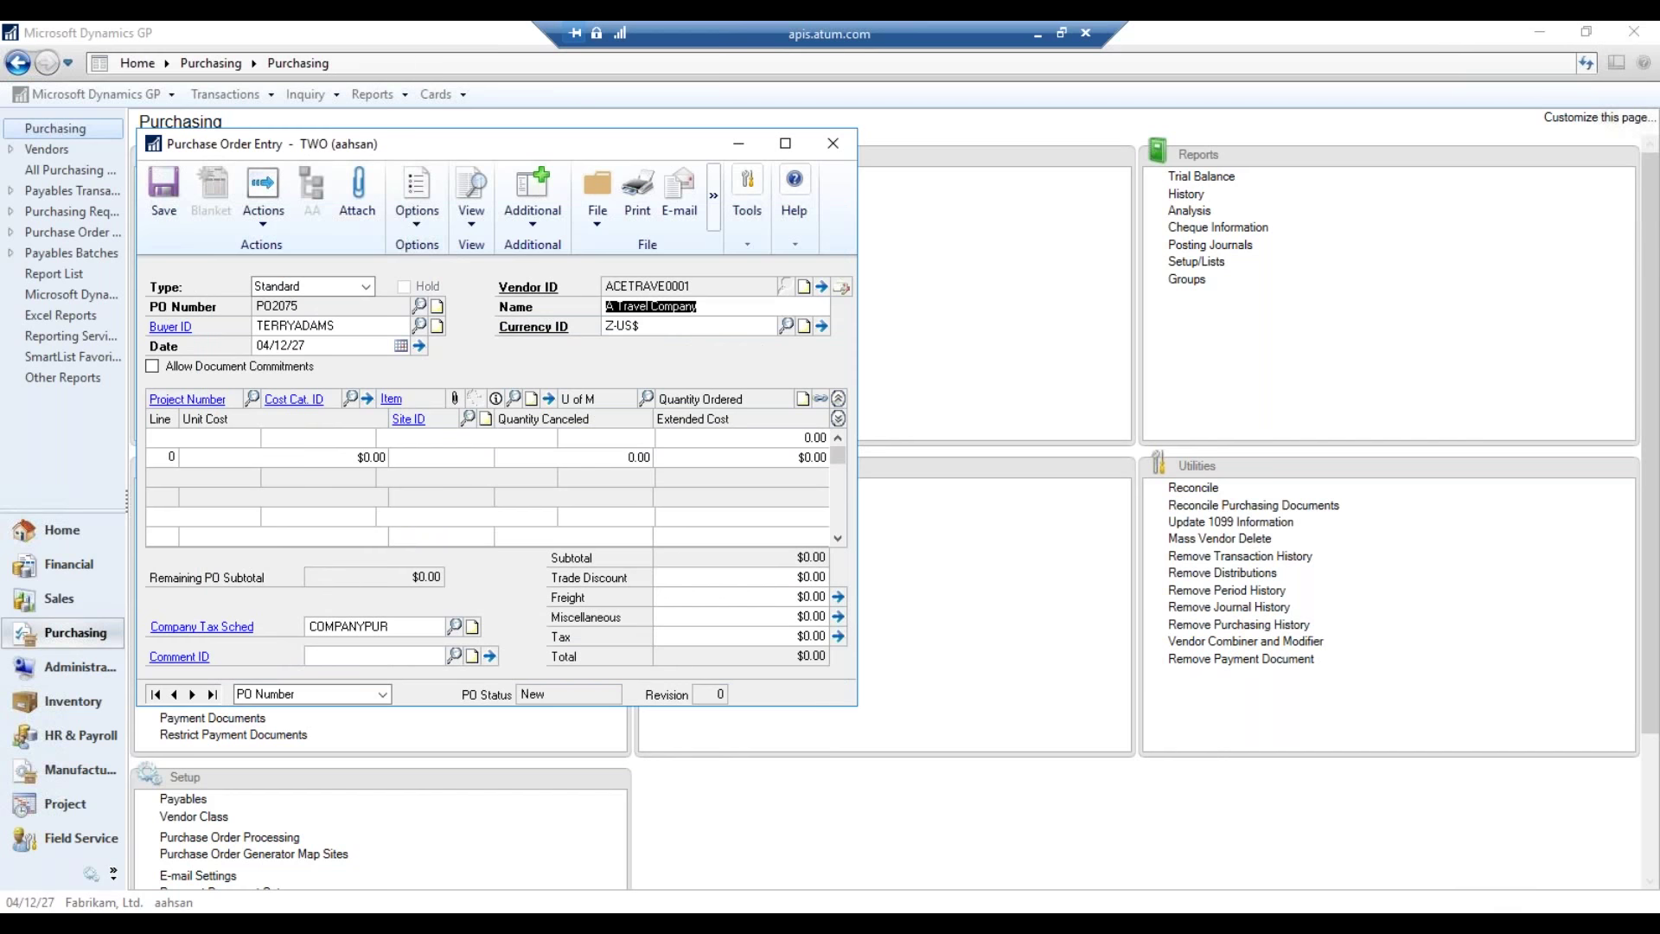
key(Tab)
key(Tab)
click(374, 437)
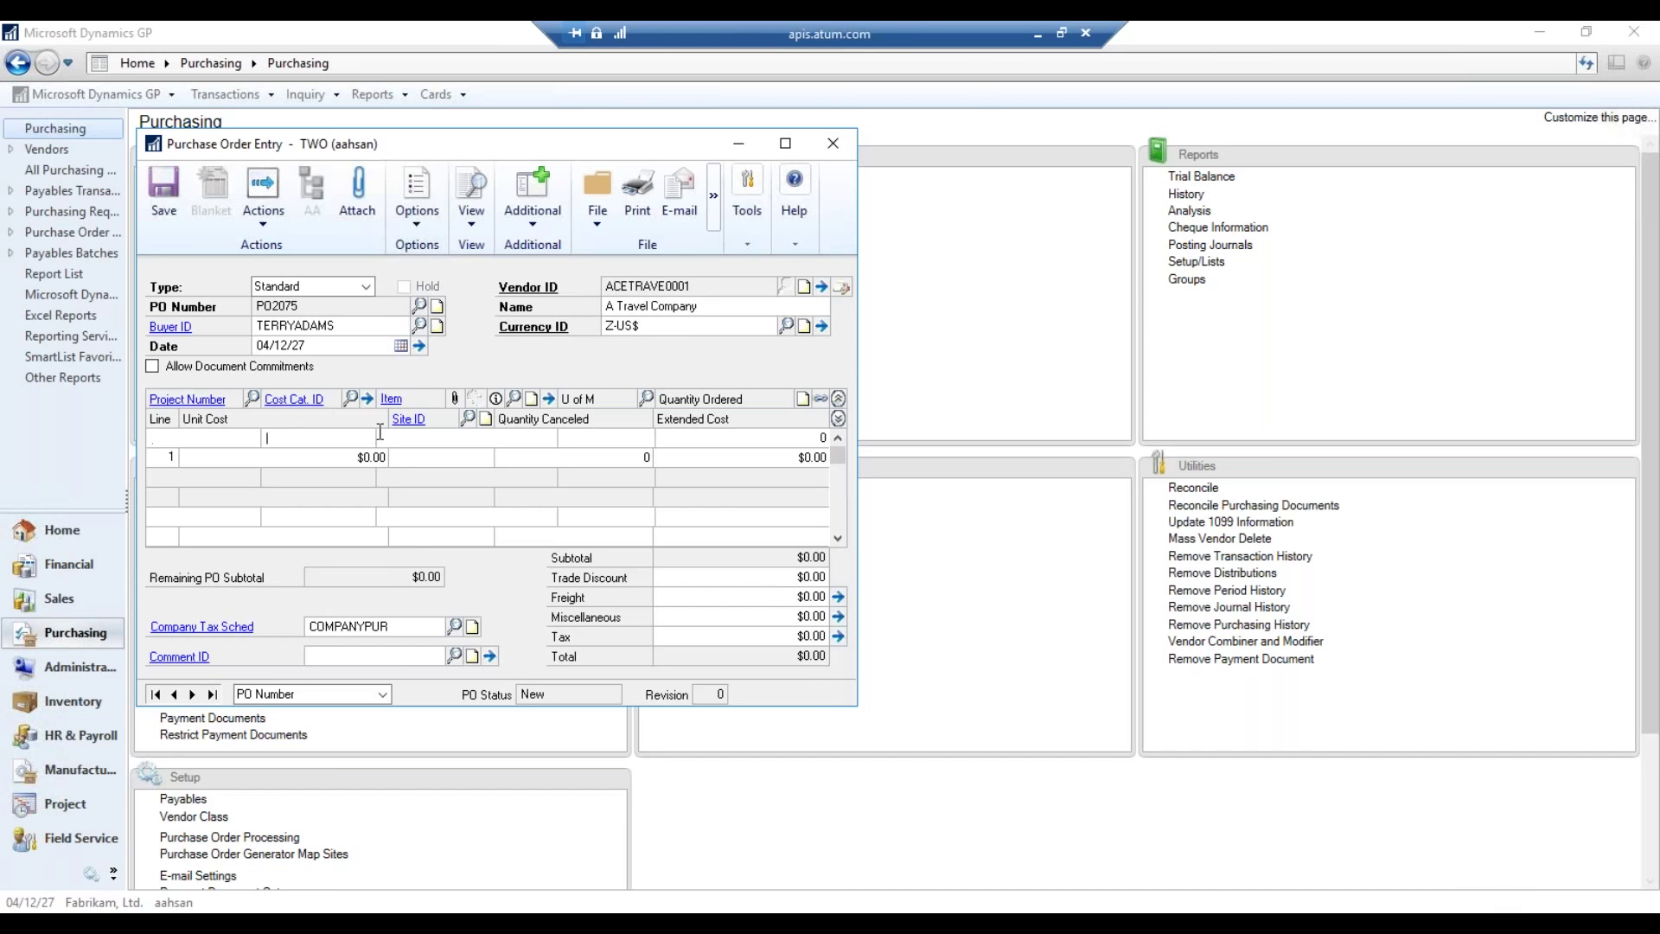
click(419, 305)
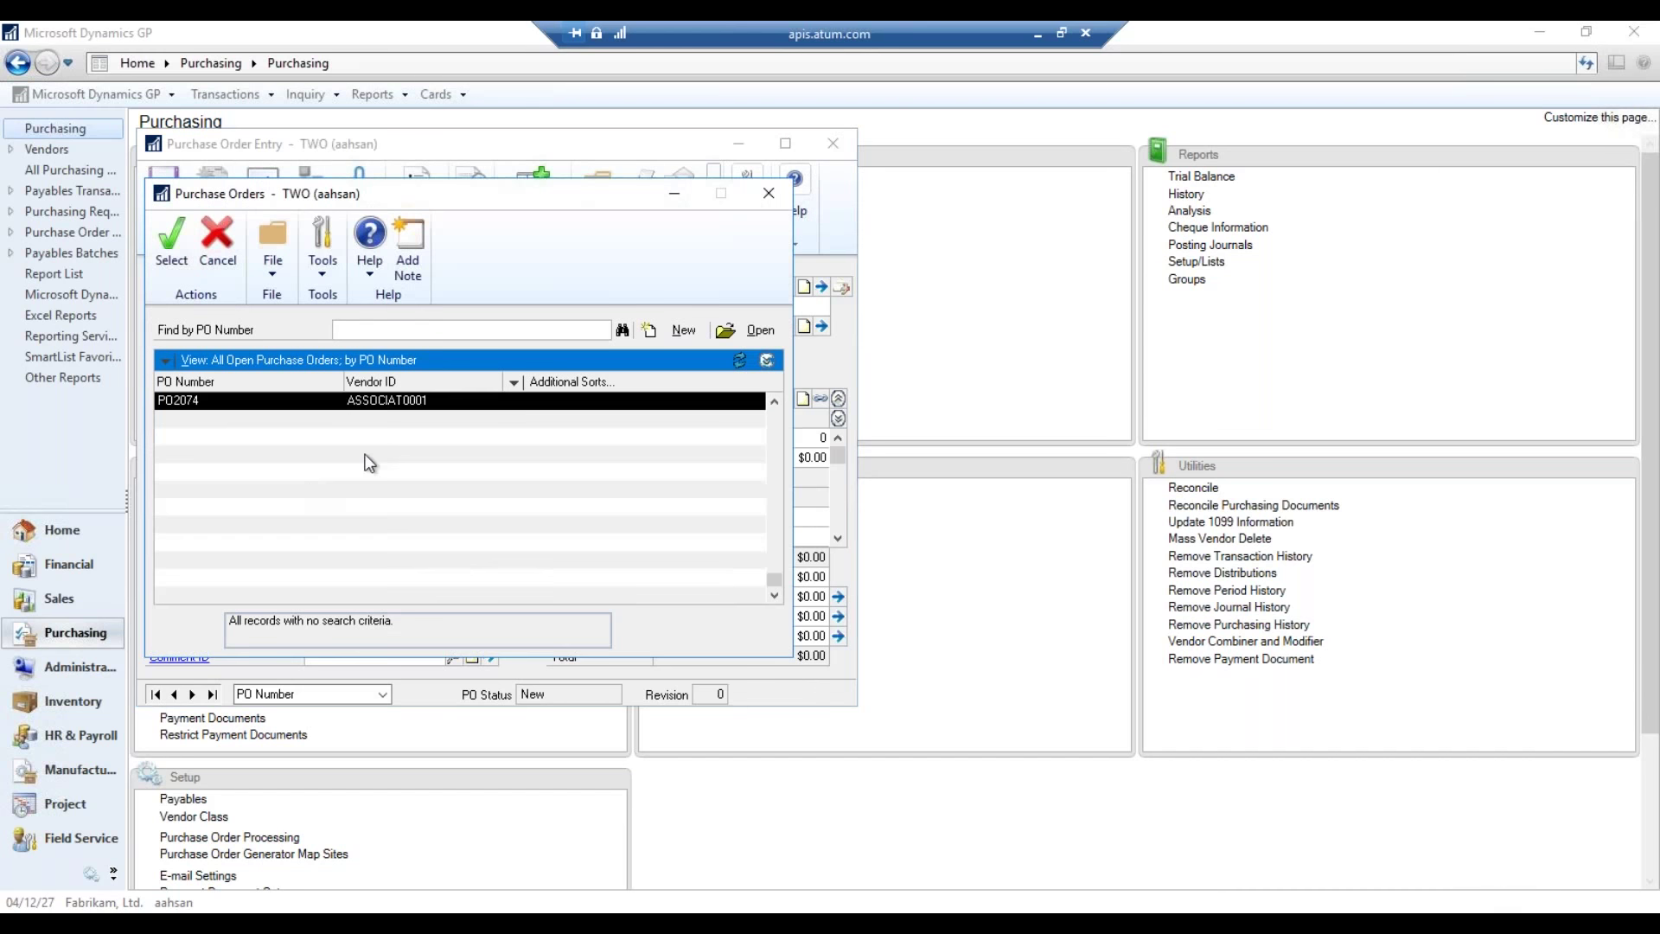
- Load PO0997 from the lookup, saving the new order PO2075 when prompted
double_click(431, 398)
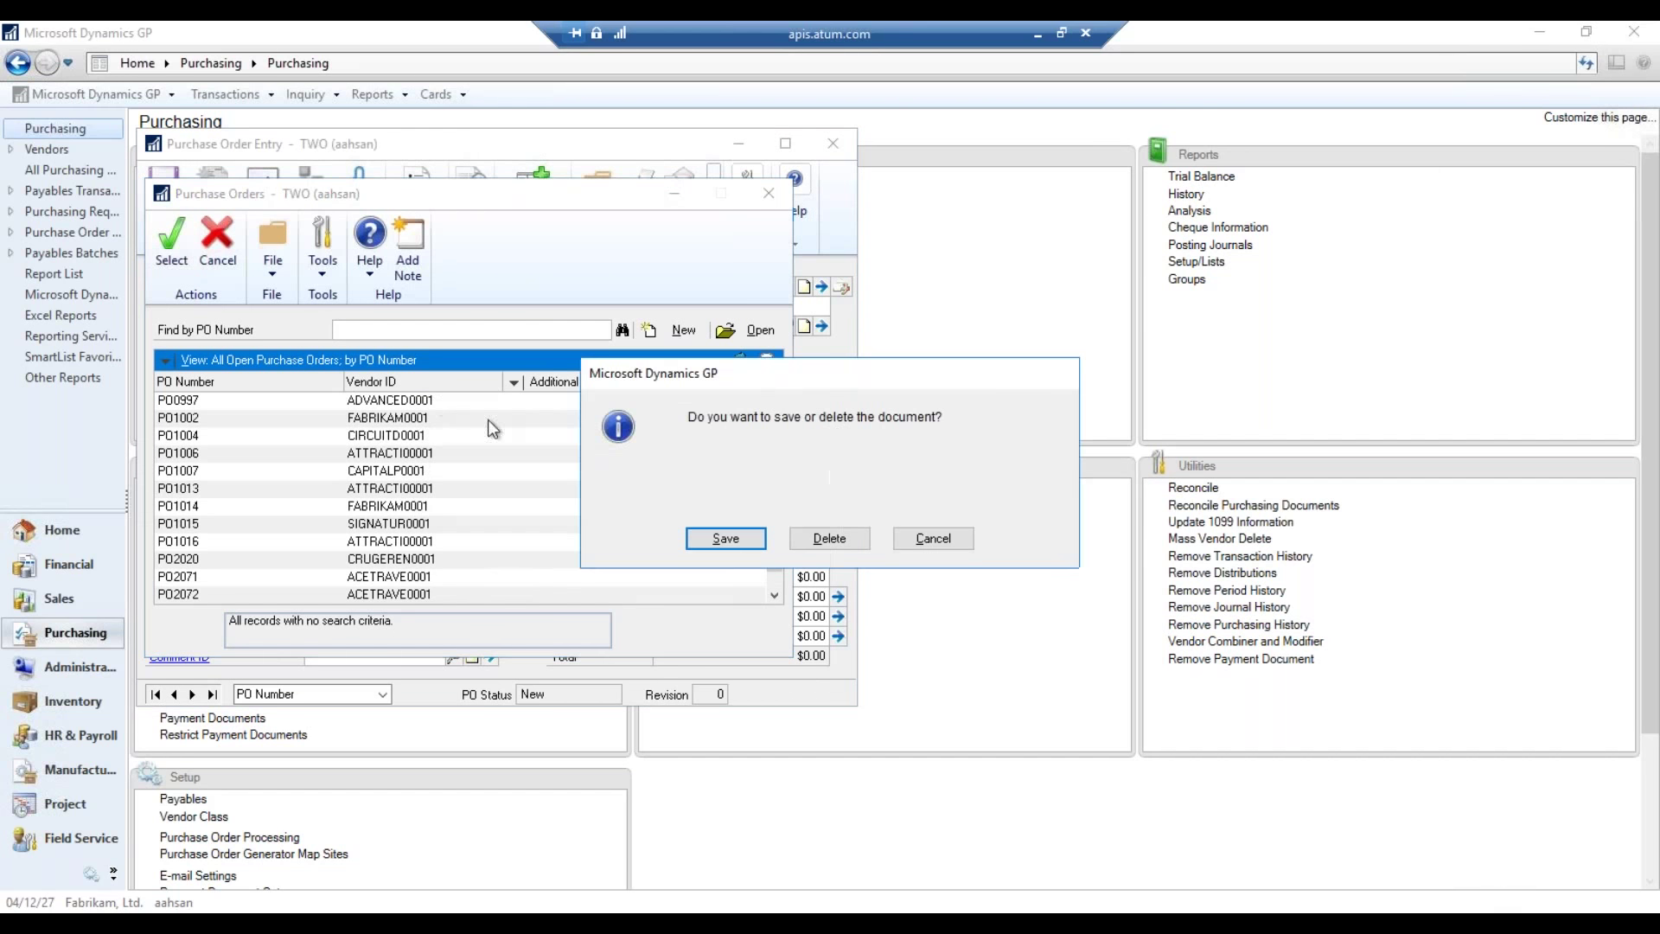
click(768, 523)
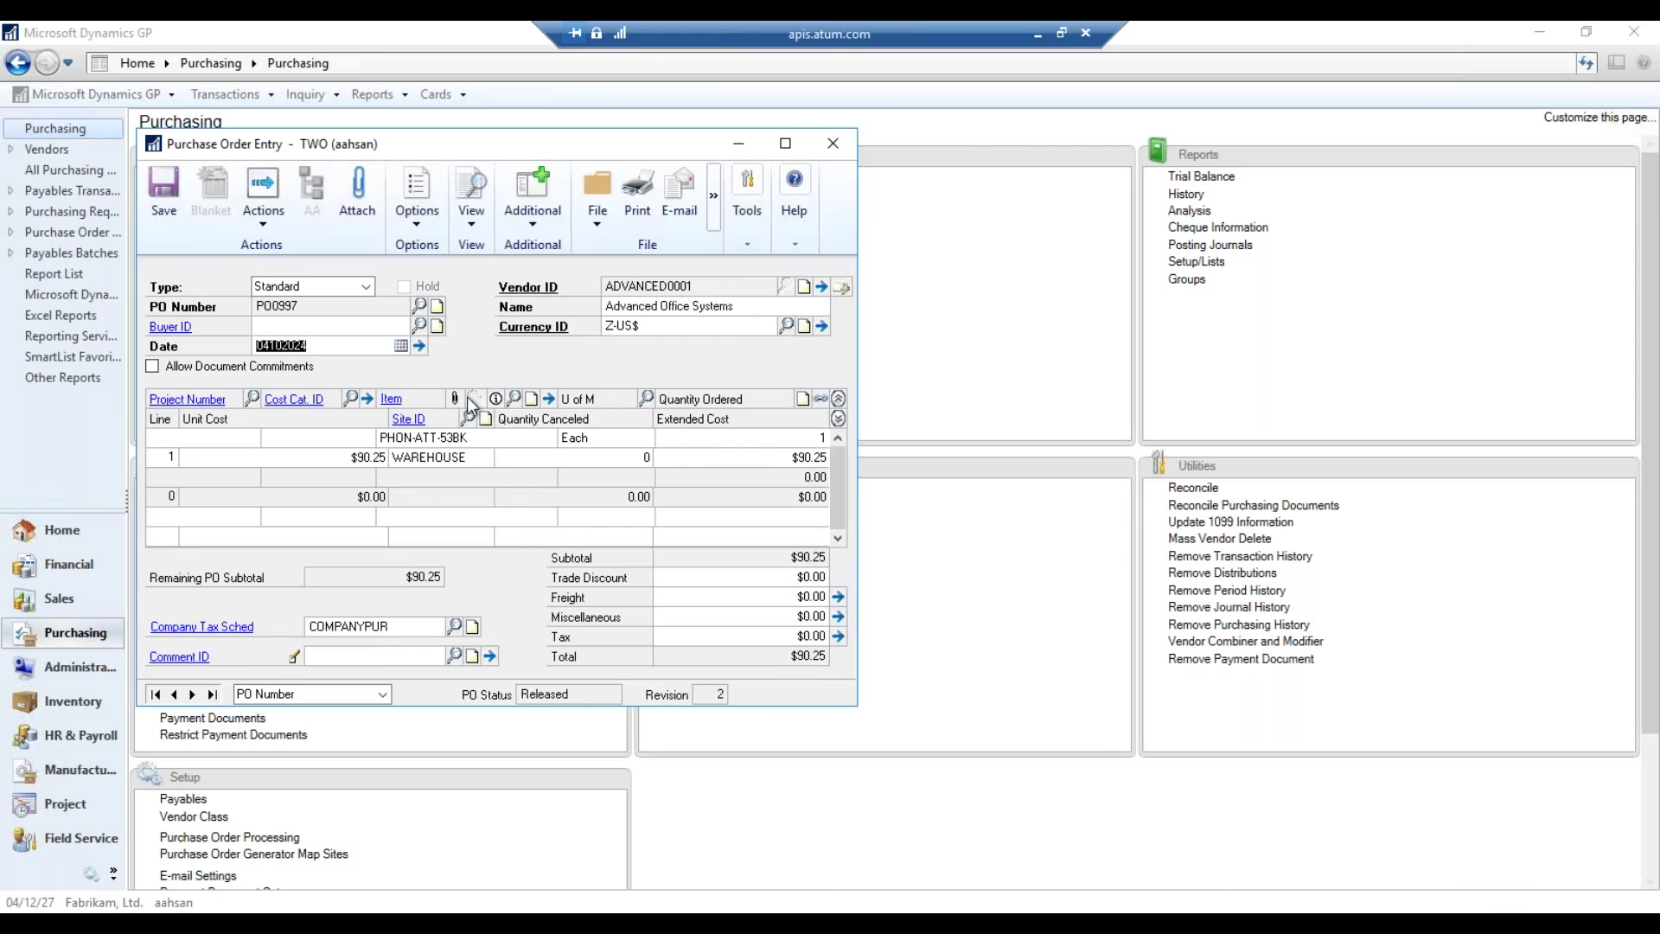
- Add the note 'This is a supporting document' to purchase order PO0997
click(437, 307)
drag(454, 164, 750, 166)
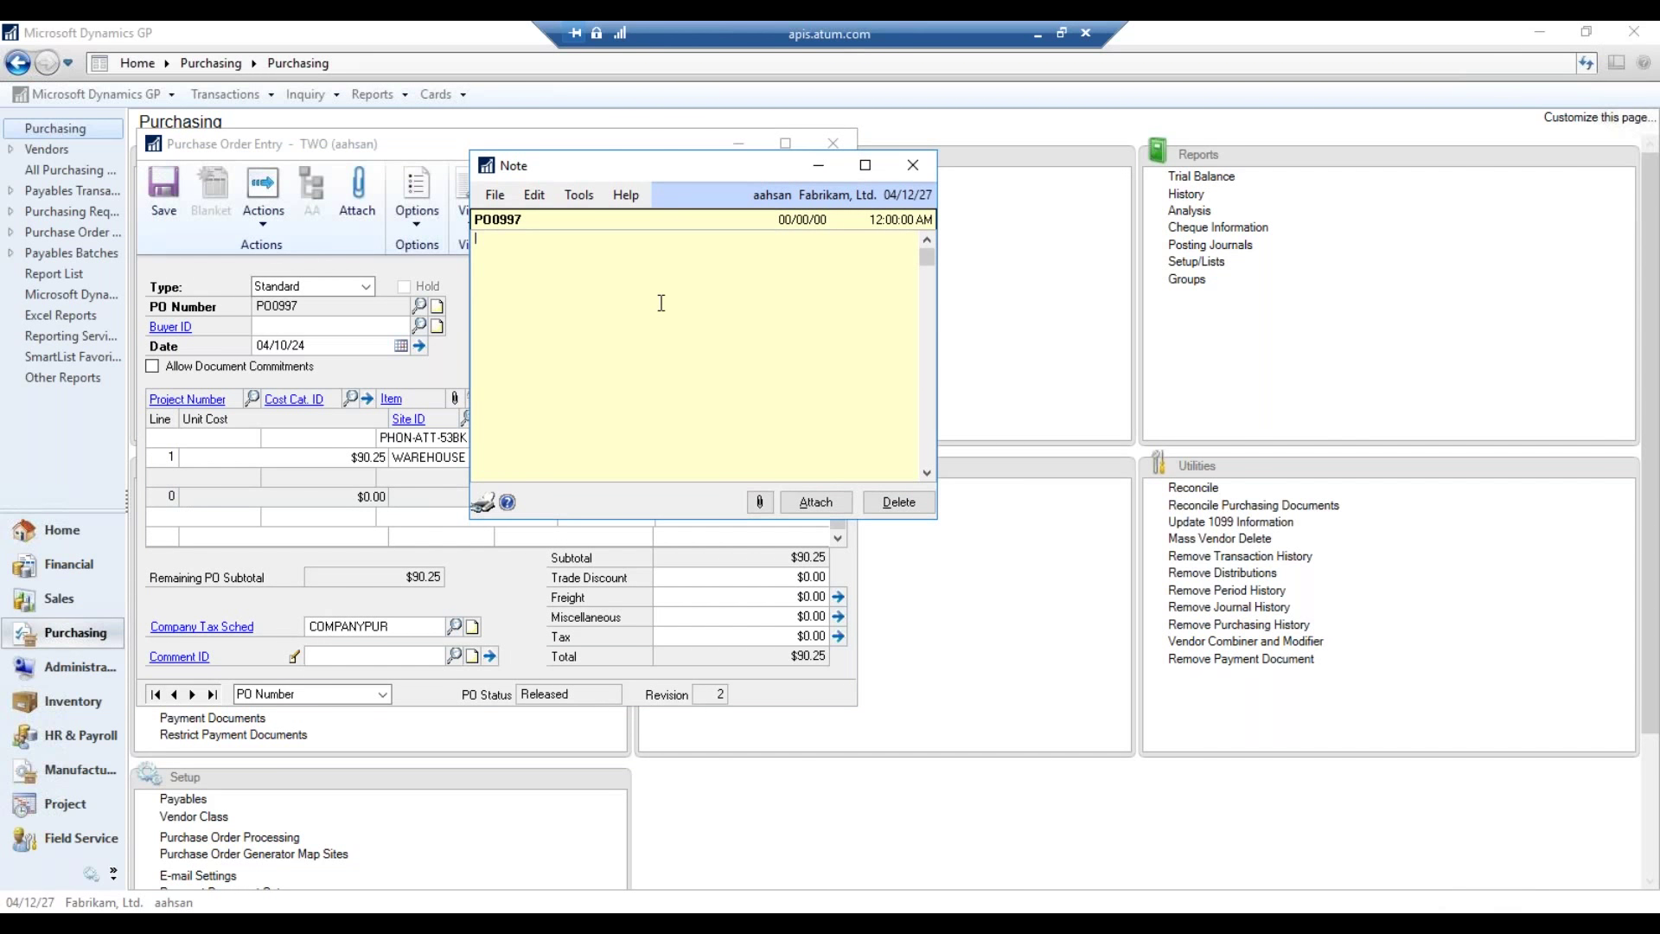
text(This is a supporting dou)
key(BackSpace)
text(cuk)
key(BackSpace)
text(ment)
- Attach a file from the Document Upload > Purchae Orders folder to the note and close it
click(760, 501)
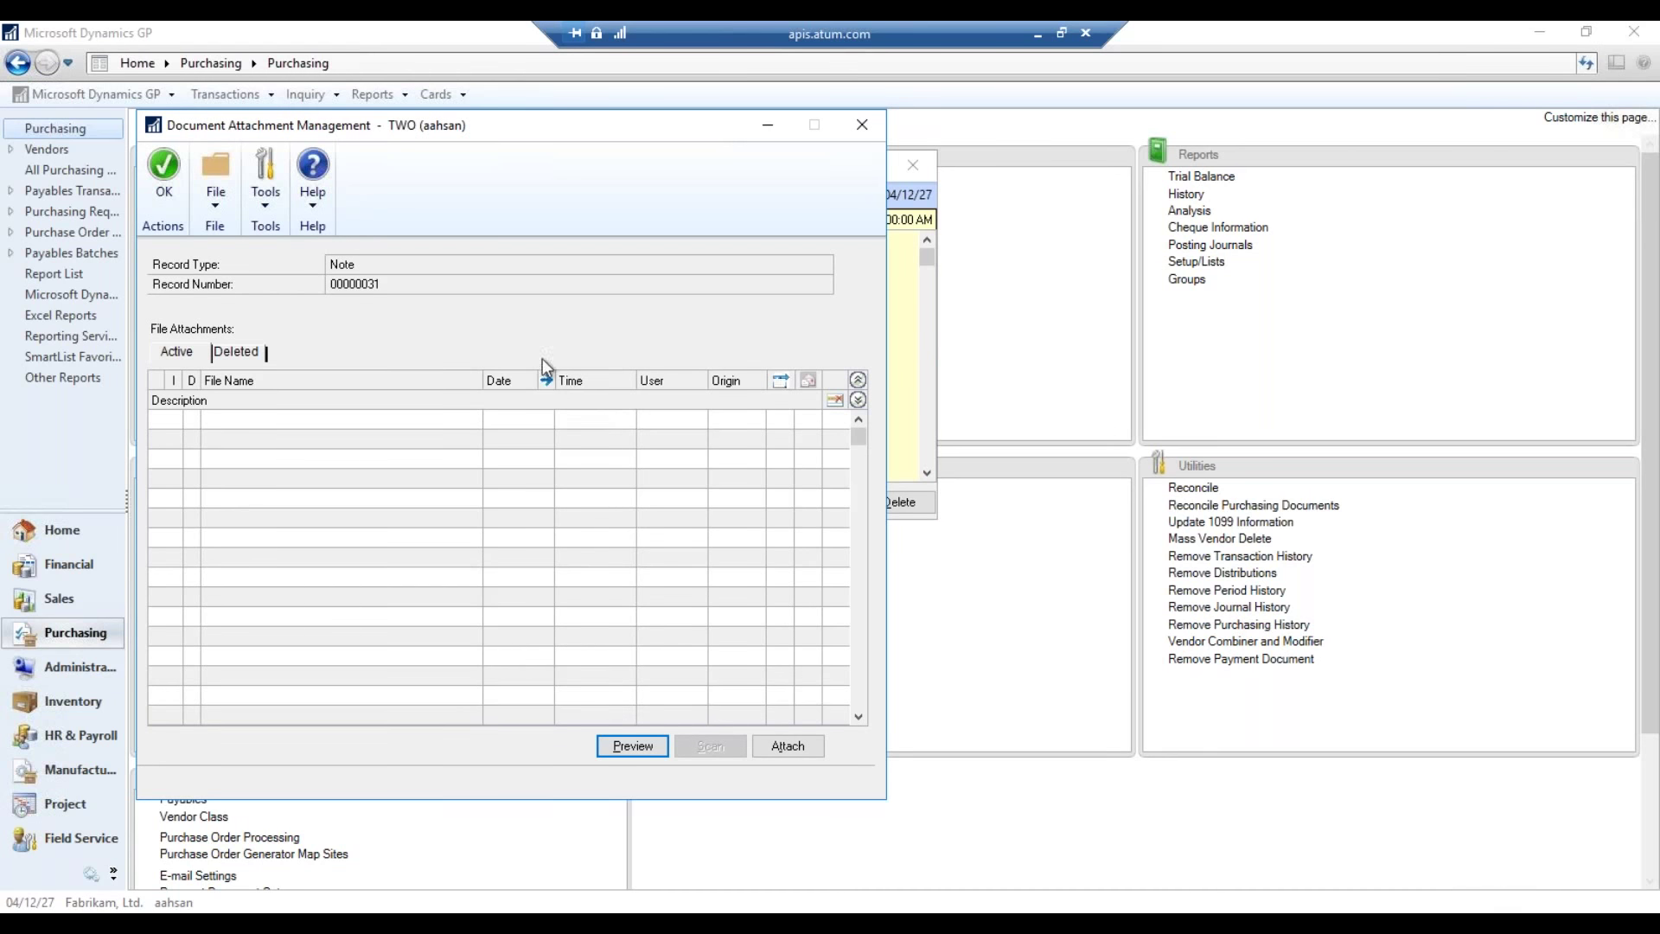
click(776, 744)
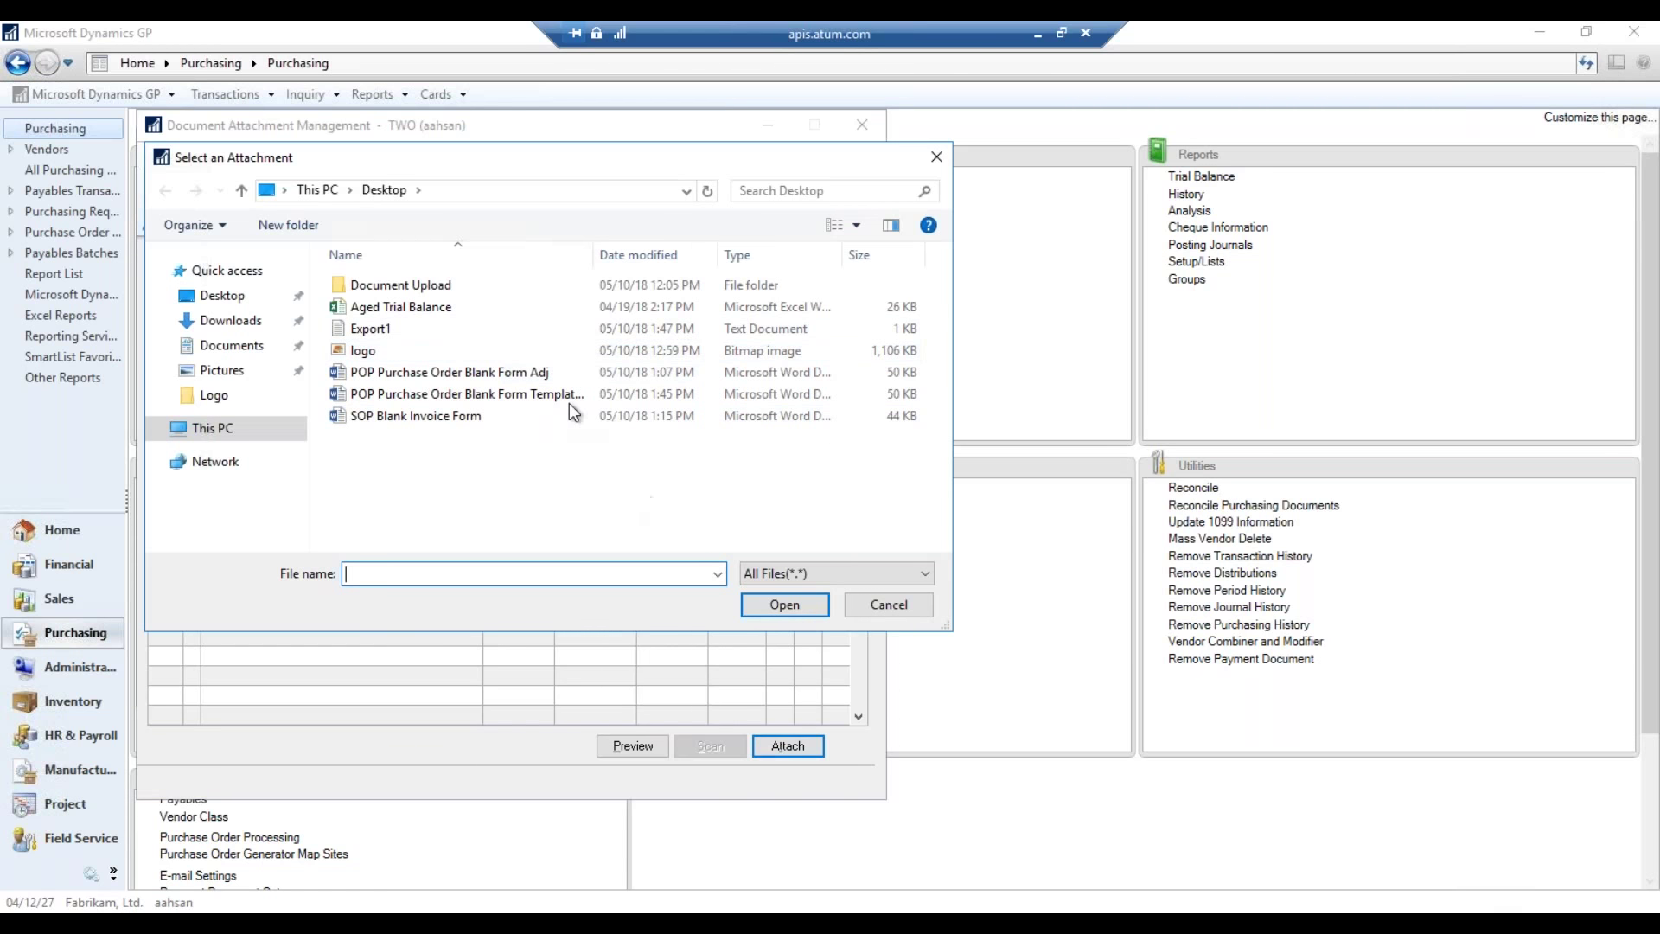
double_click(450, 286)
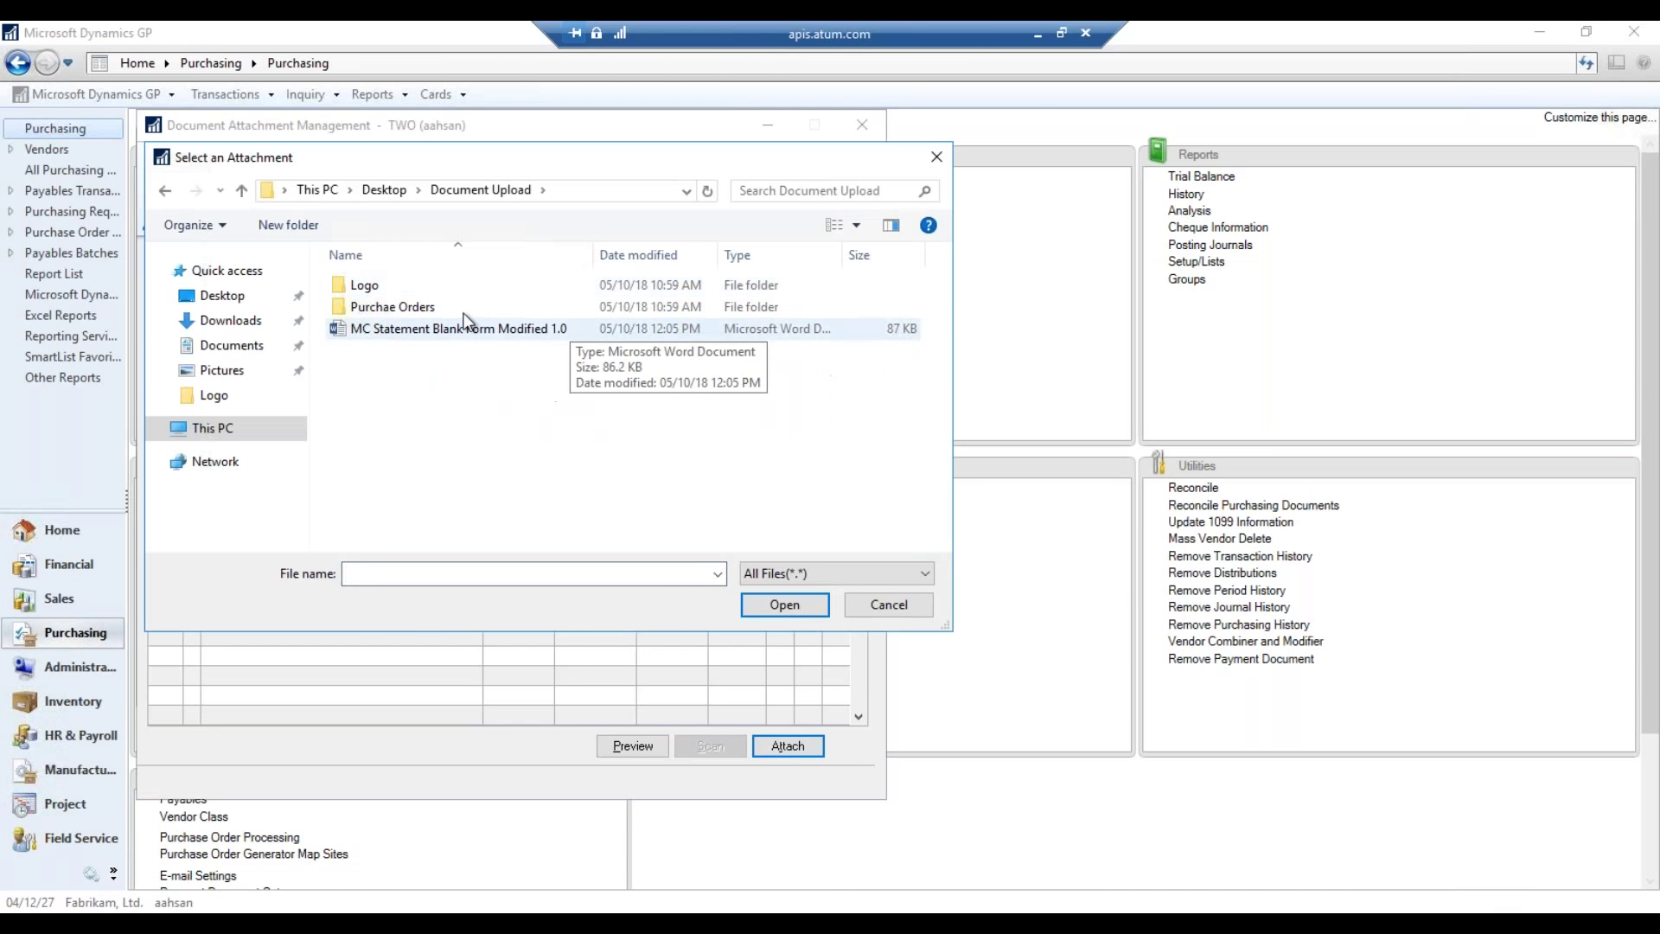
double_click(454, 308)
double_click(424, 328)
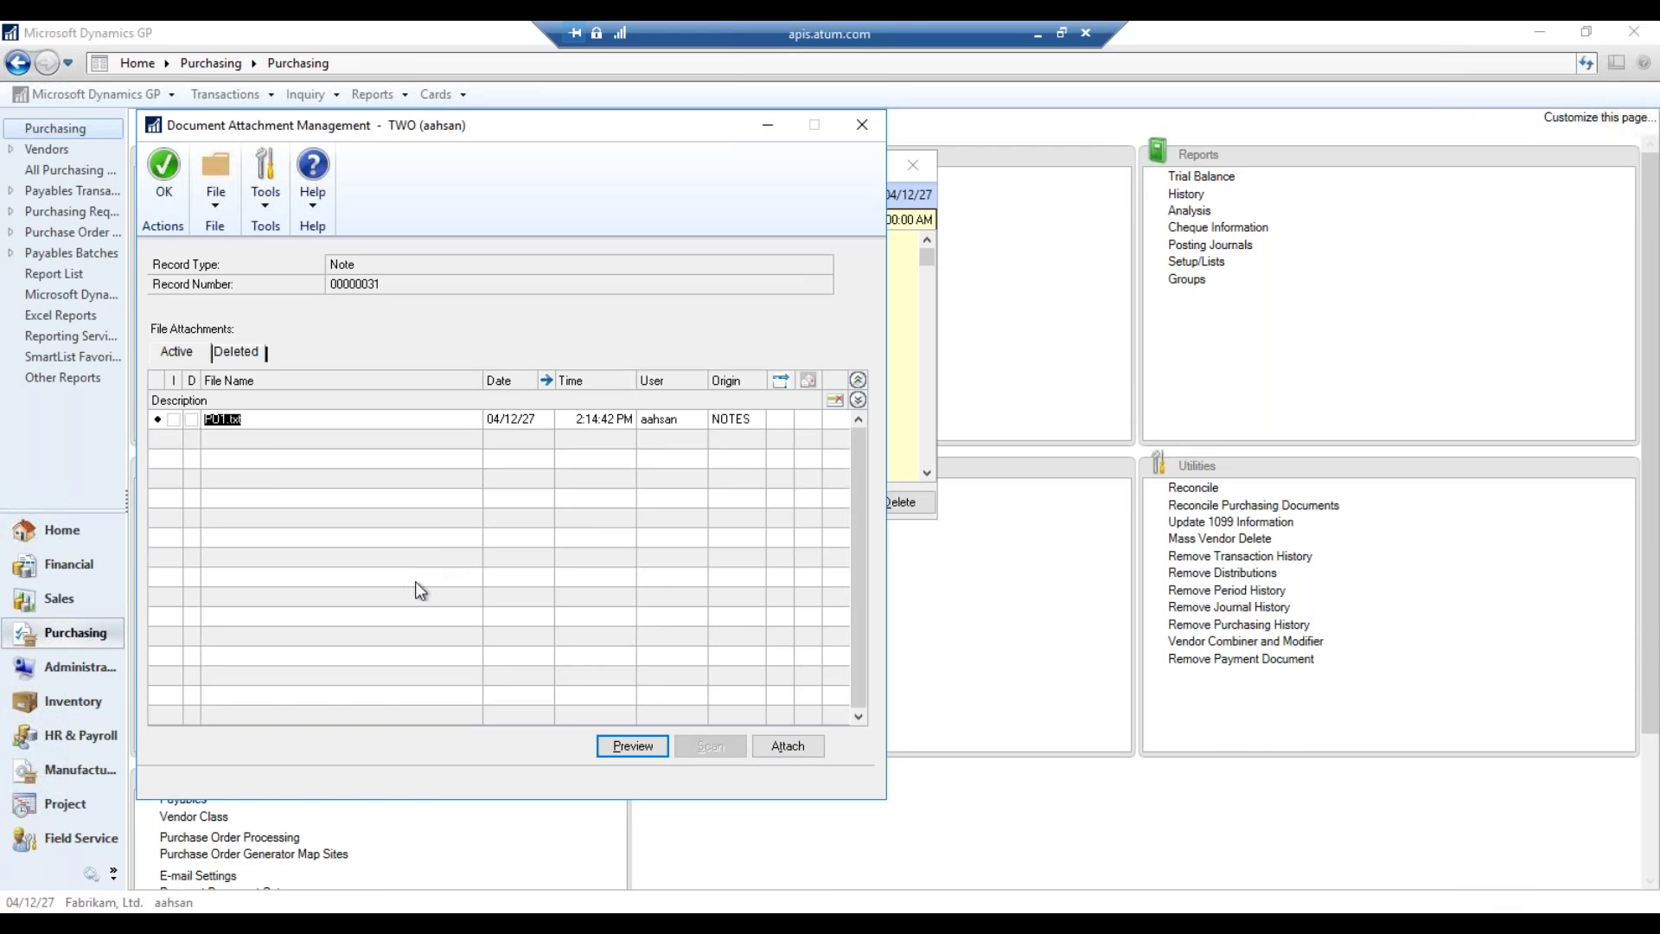
click(166, 196)
click(813, 500)
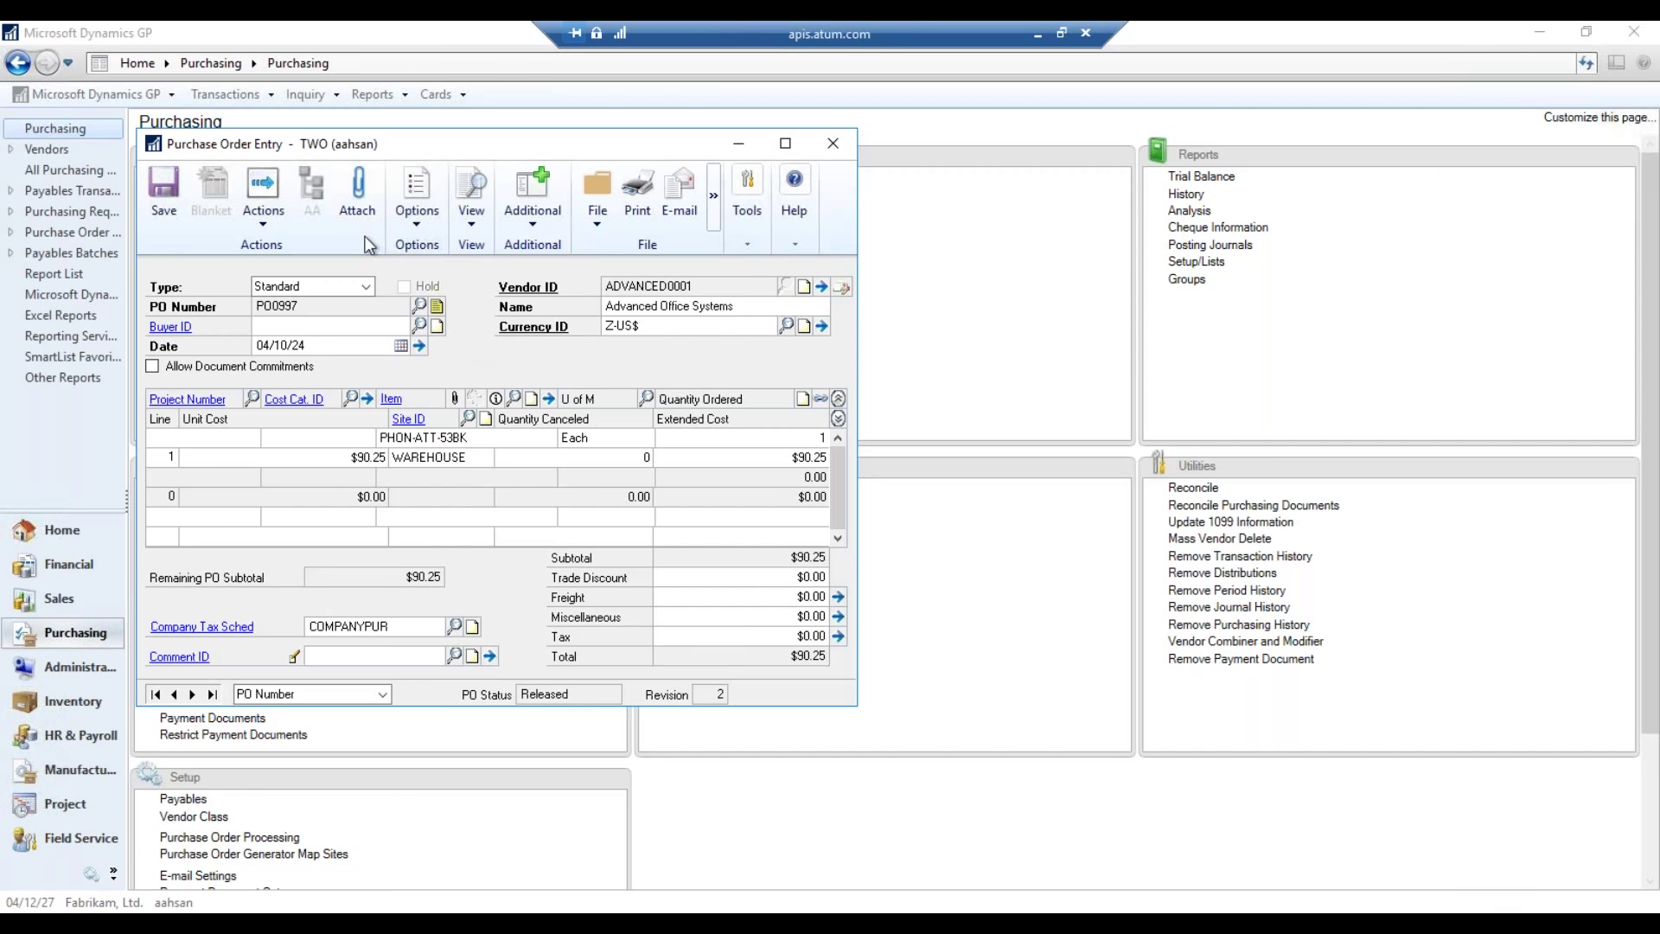
- Attach PO 3.txt to purchase order PO0997 through Document Attachment Management and confirm
click(361, 214)
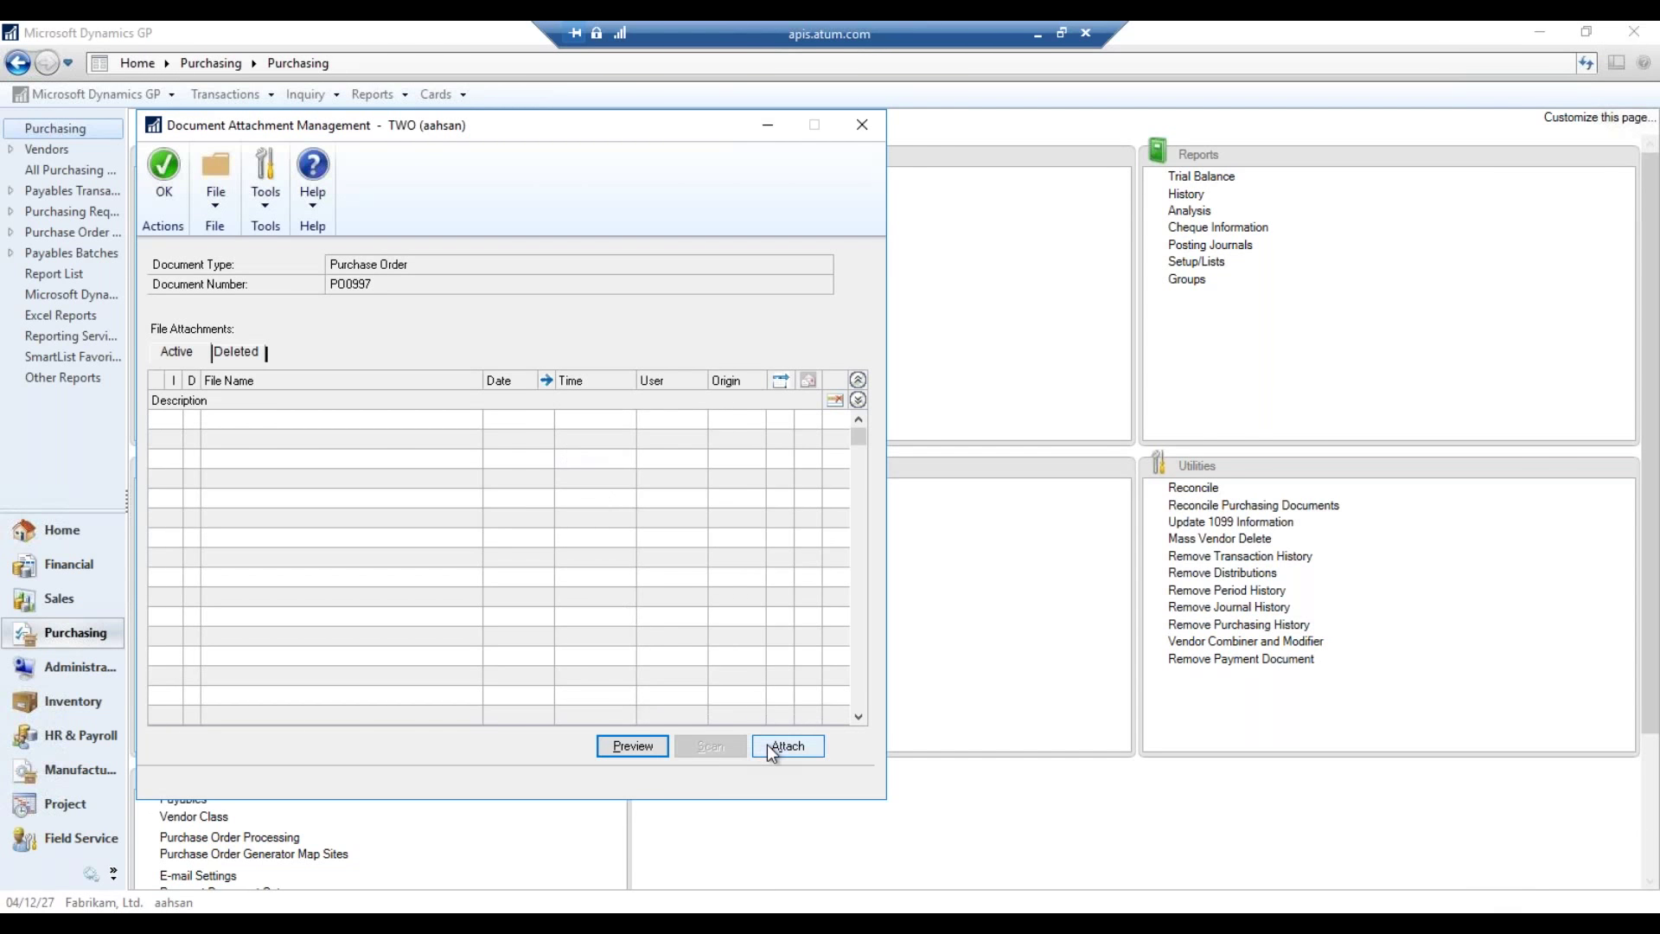
click(767, 745)
click(435, 310)
double_click(436, 309)
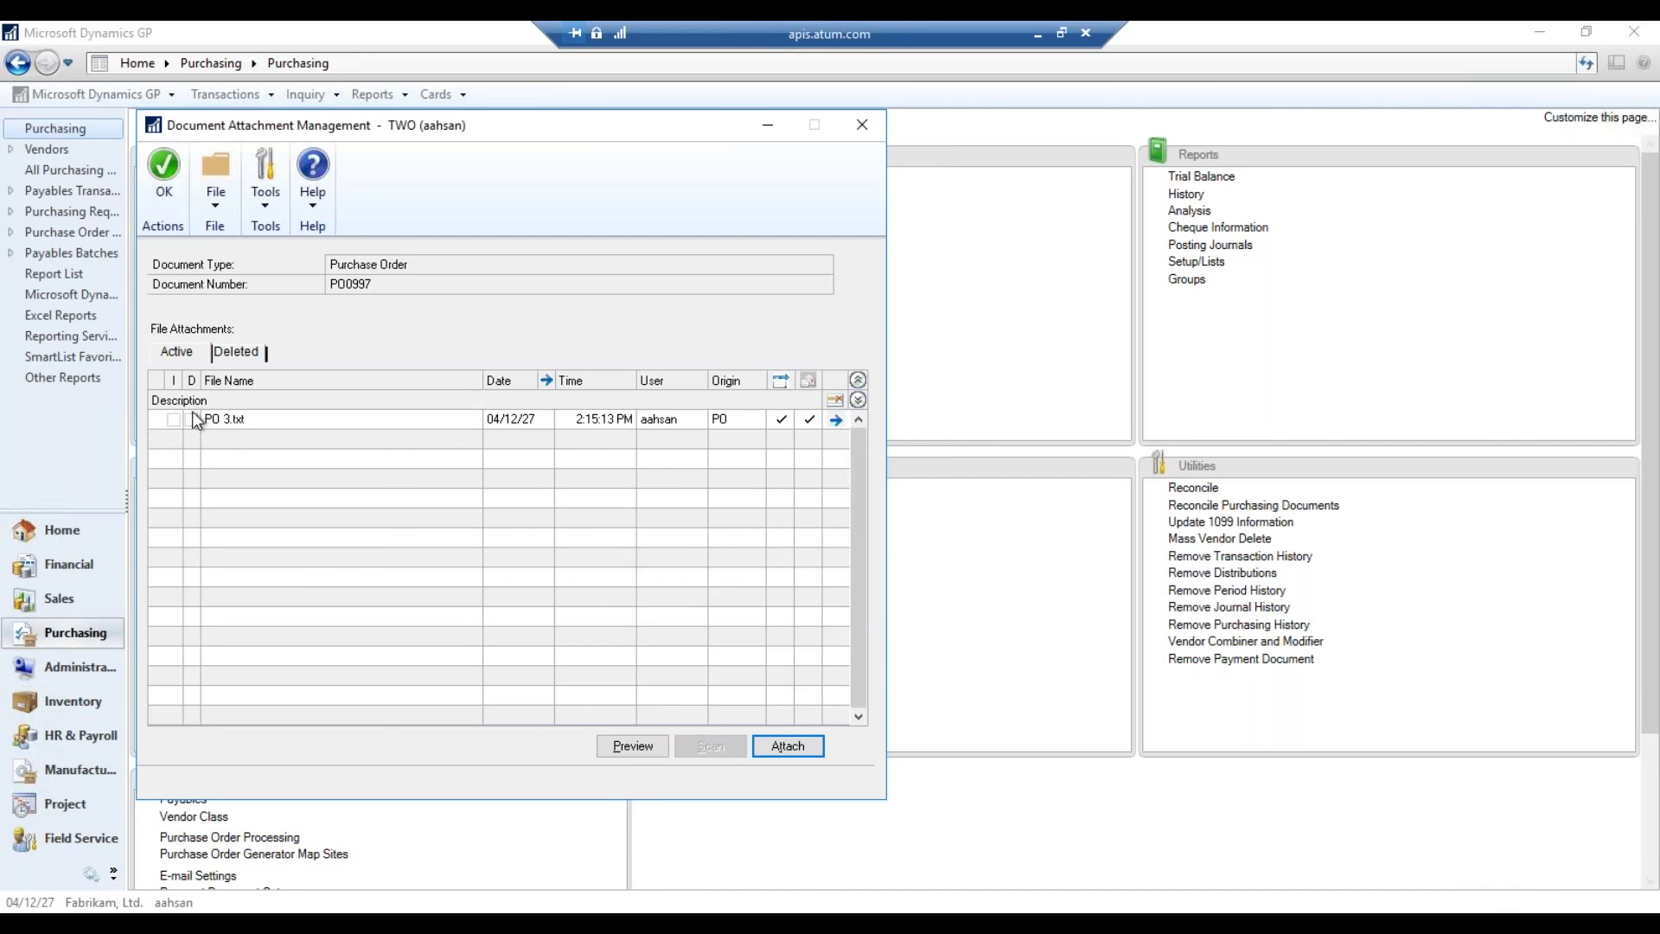
click(152, 211)
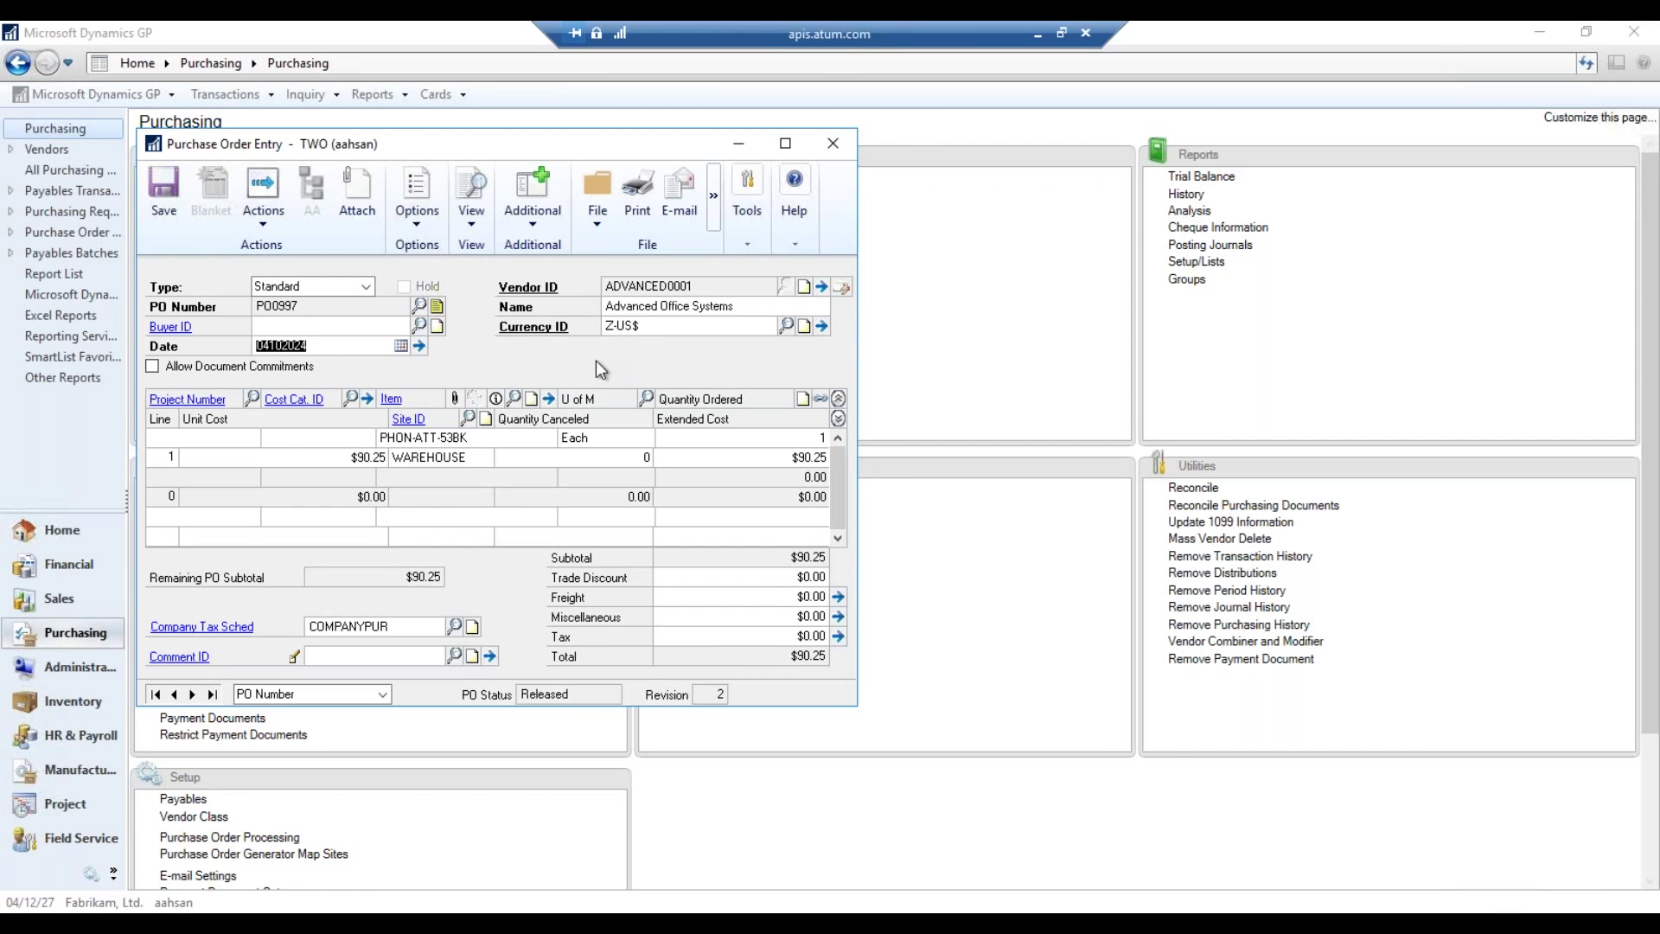
- Print PO0997 as Other Form with Send Document in E-mail ticked
click(638, 190)
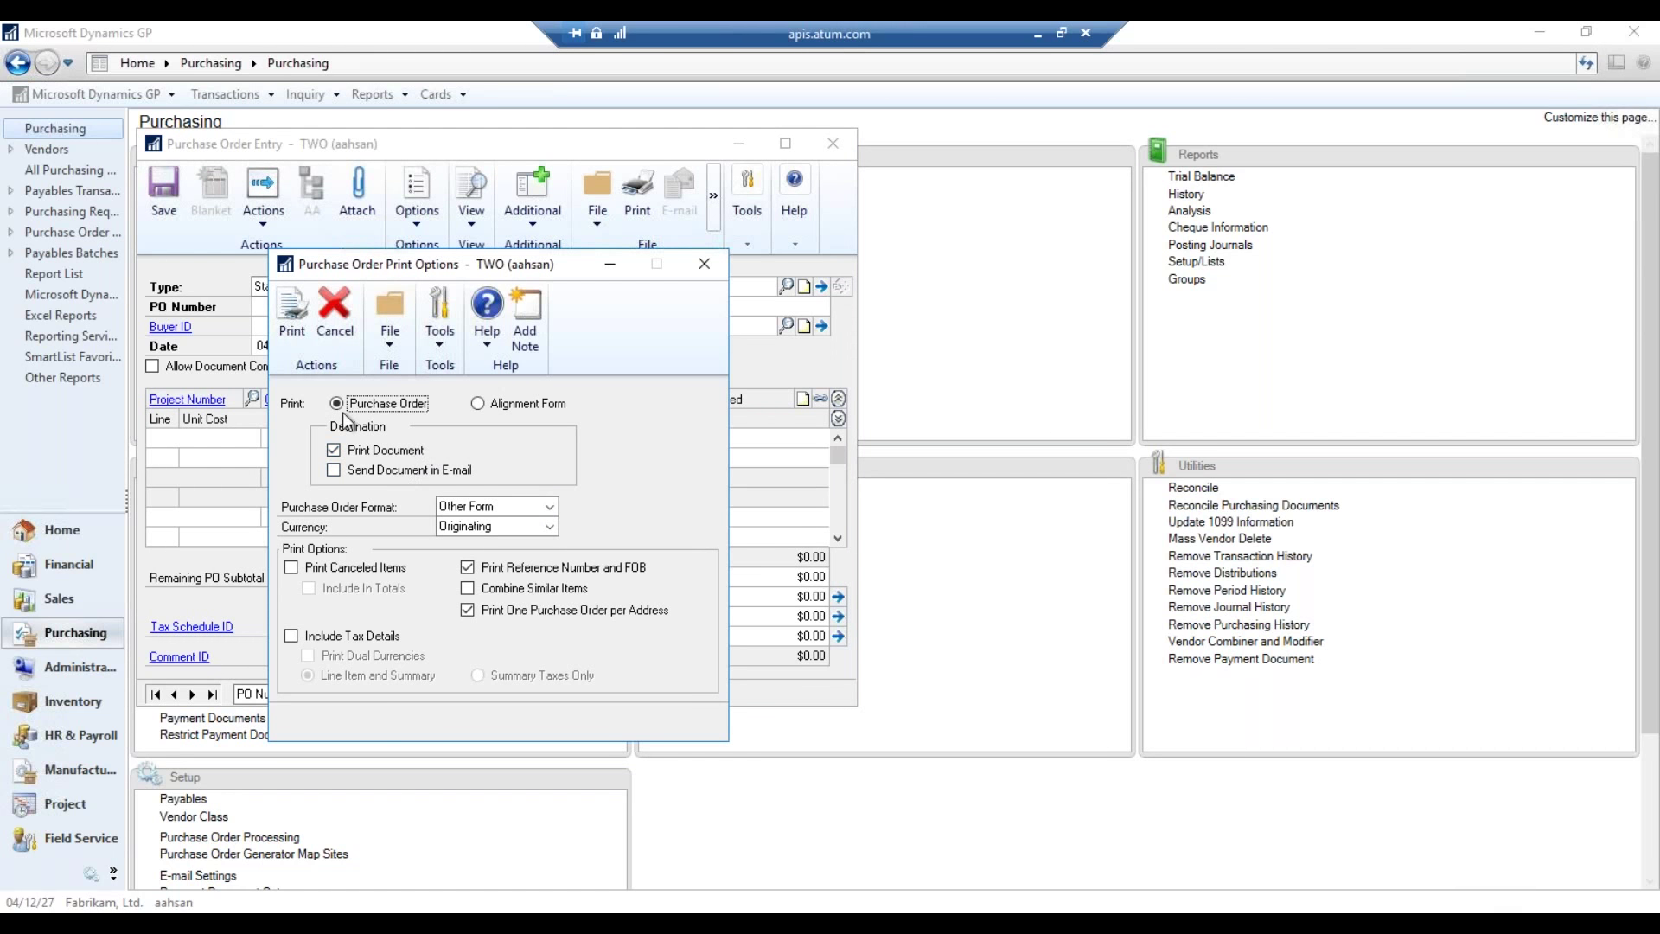
click(430, 475)
click(550, 507)
click(484, 519)
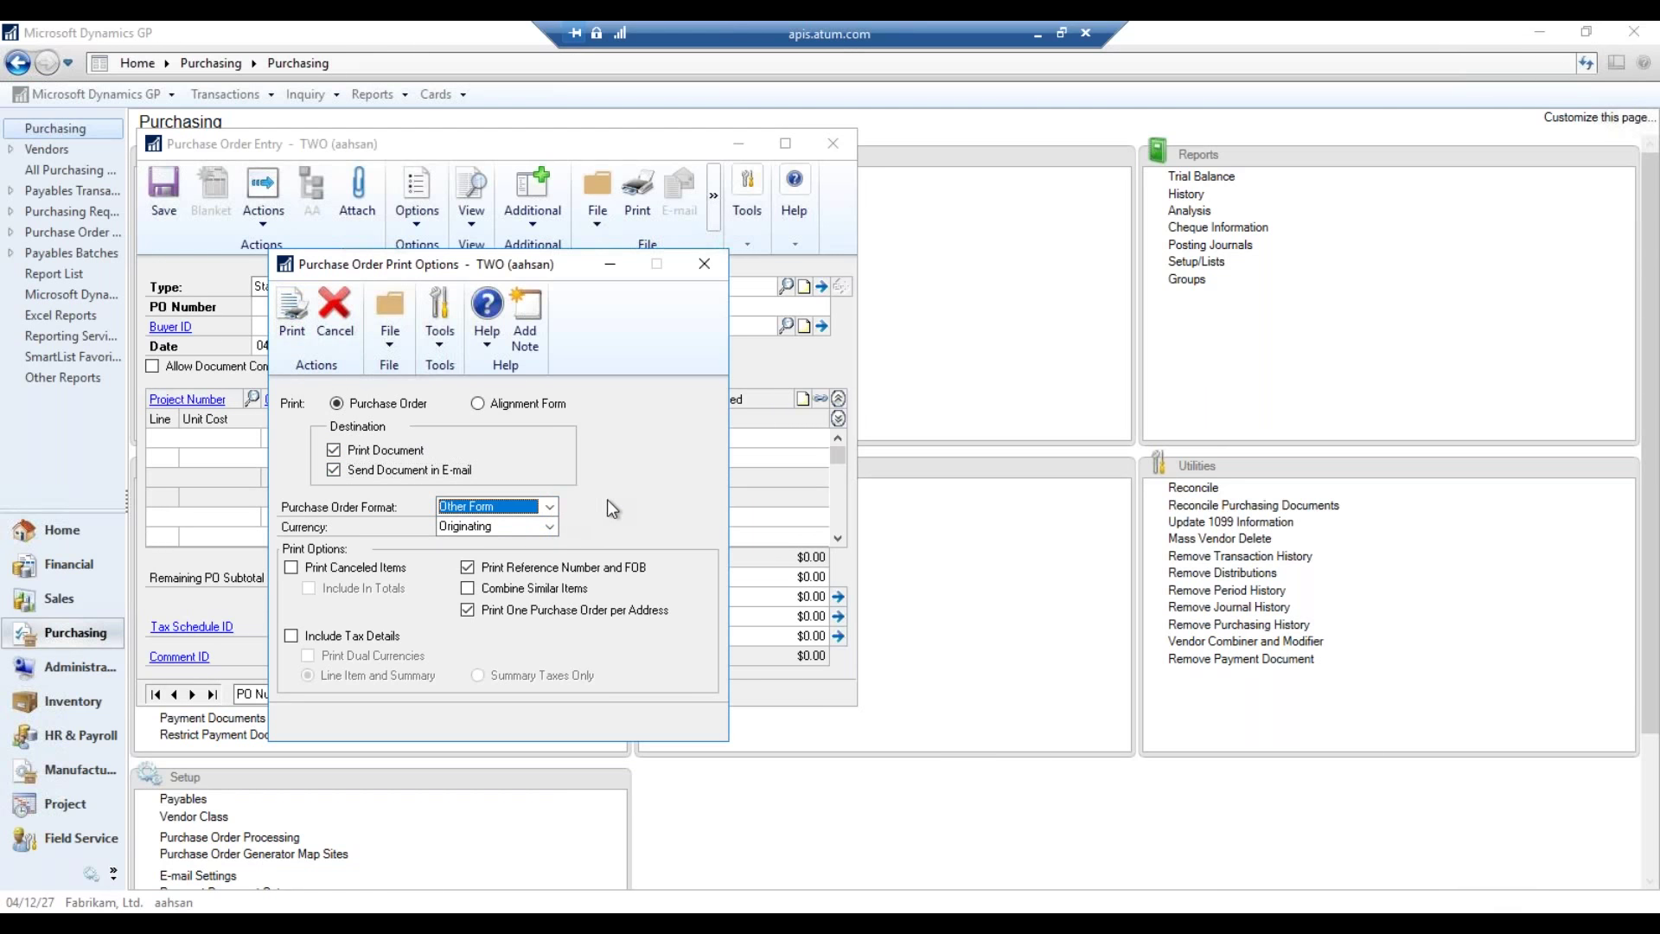
click(292, 333)
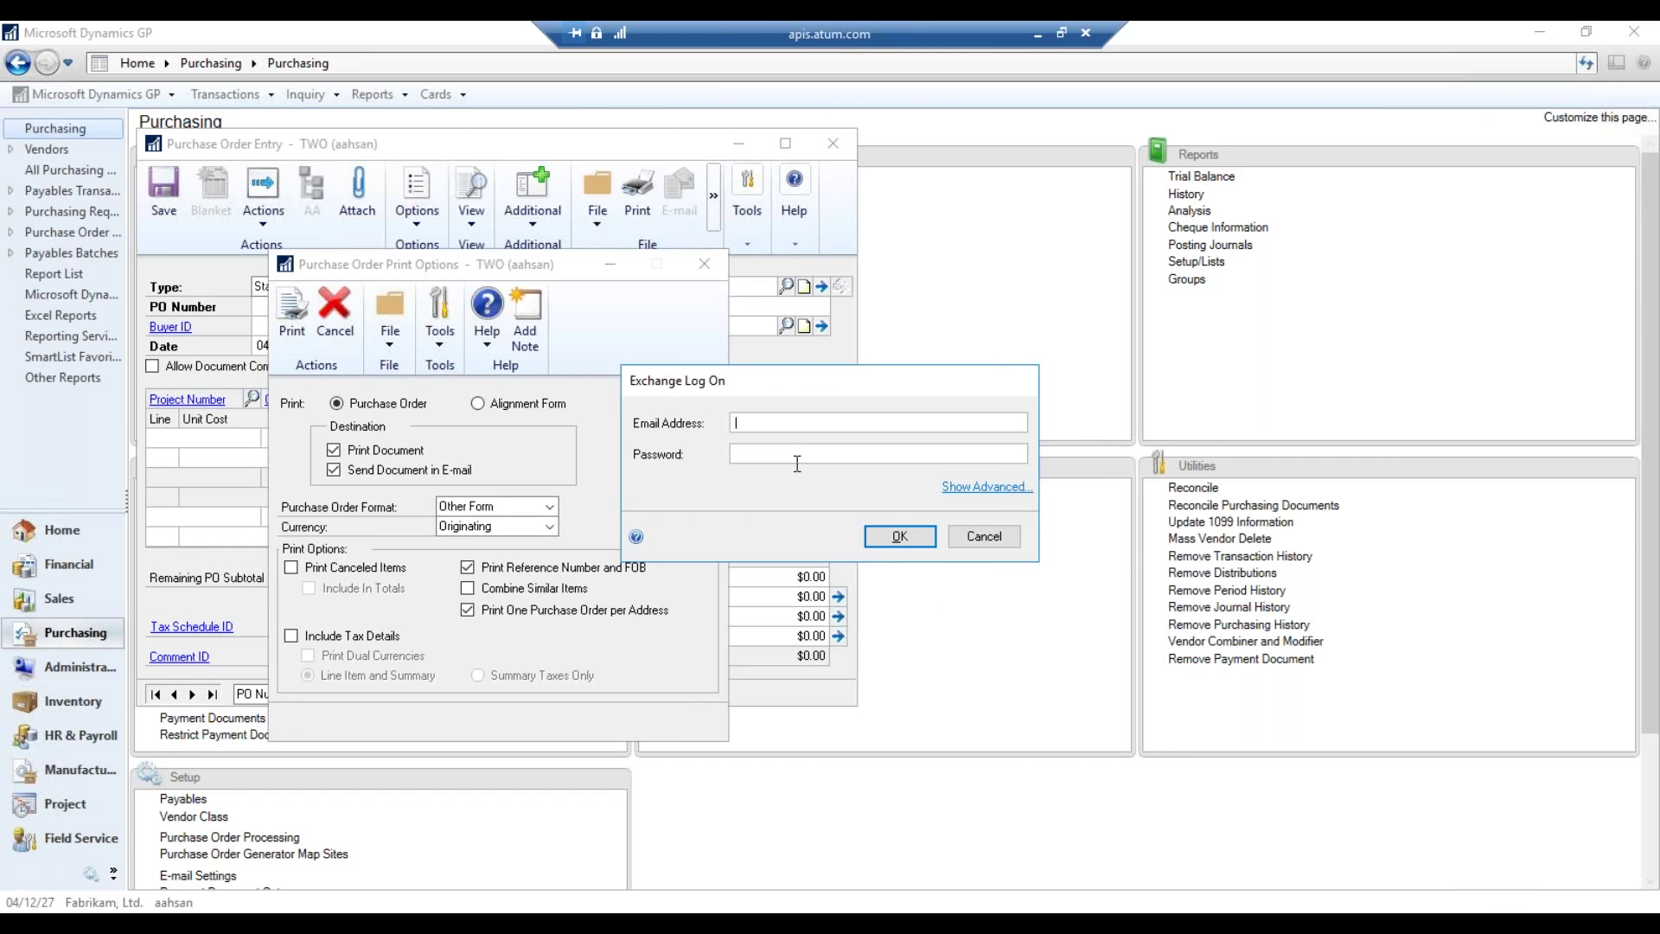
- Sign in to Exchange with the user's e-mail address and password
key(Tab)
text(*************)
key(Return)
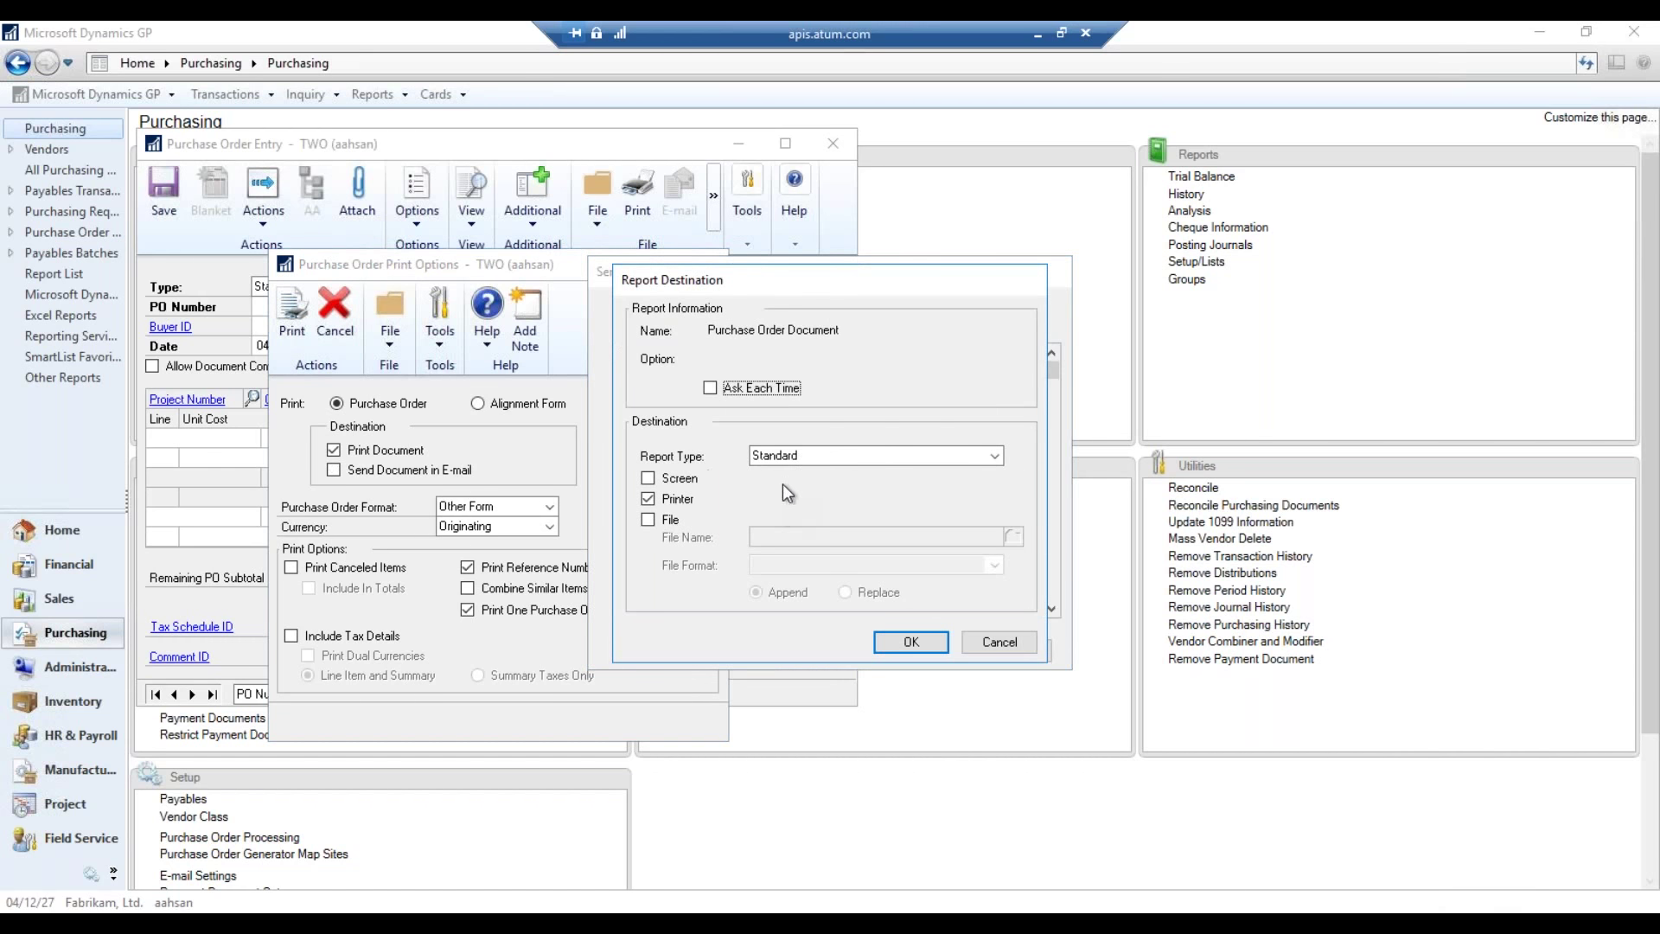
- Send the purchase order report to the screen and dismiss the e-mail sending errors
click(690, 484)
click(921, 645)
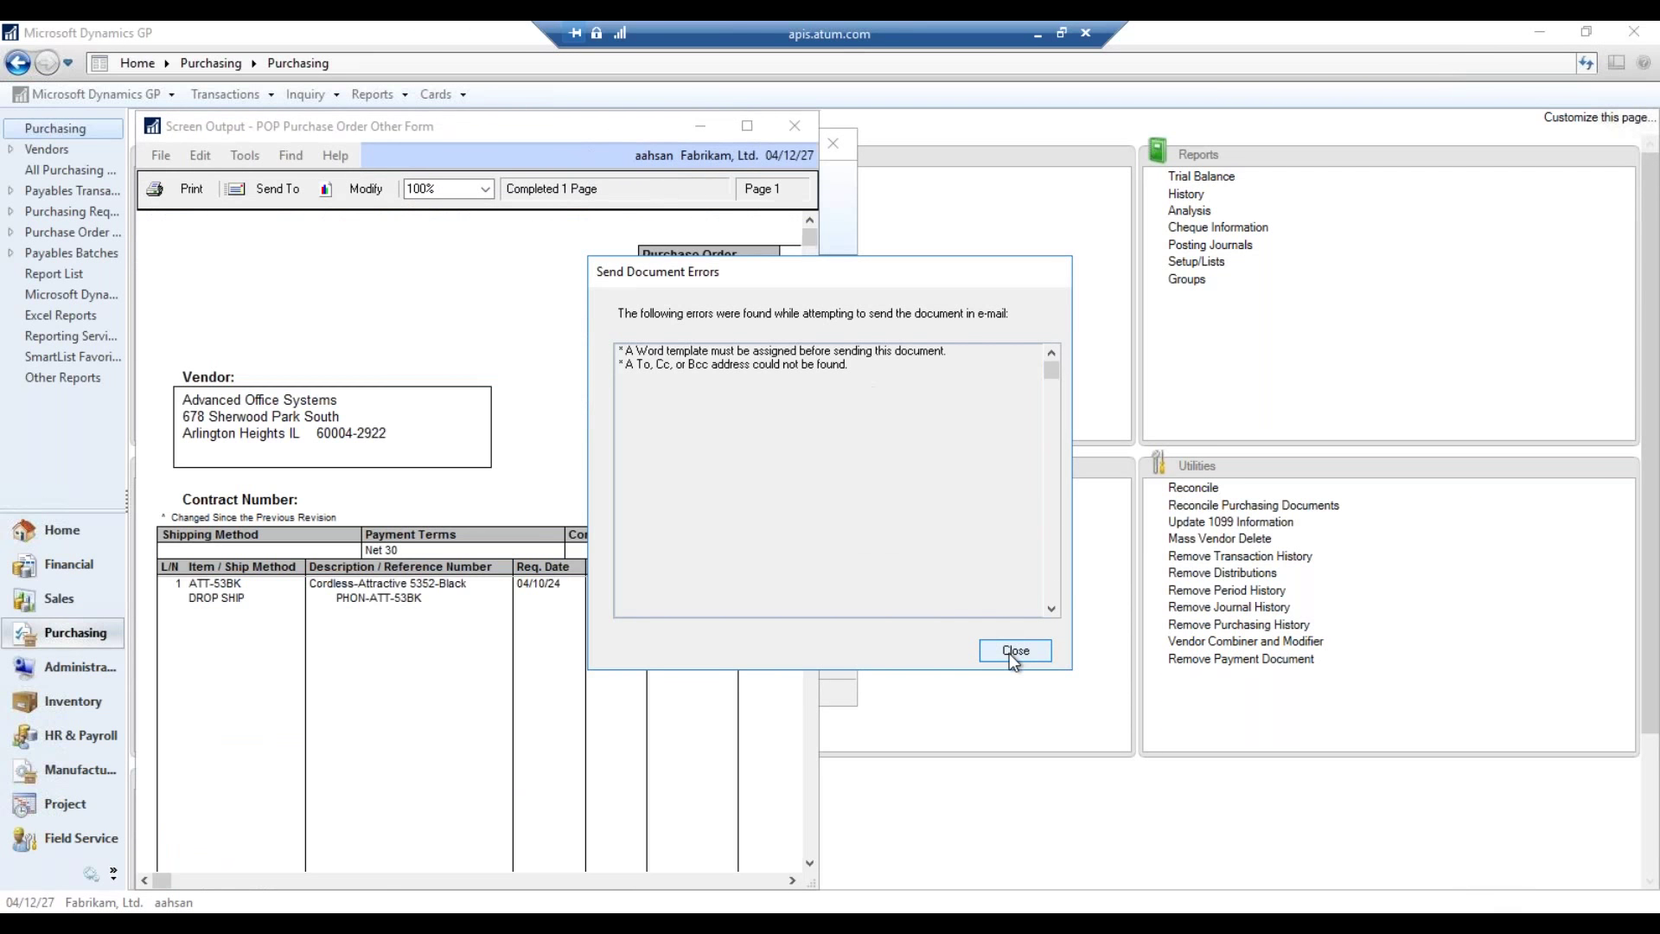
drag(844, 277, 1054, 256)
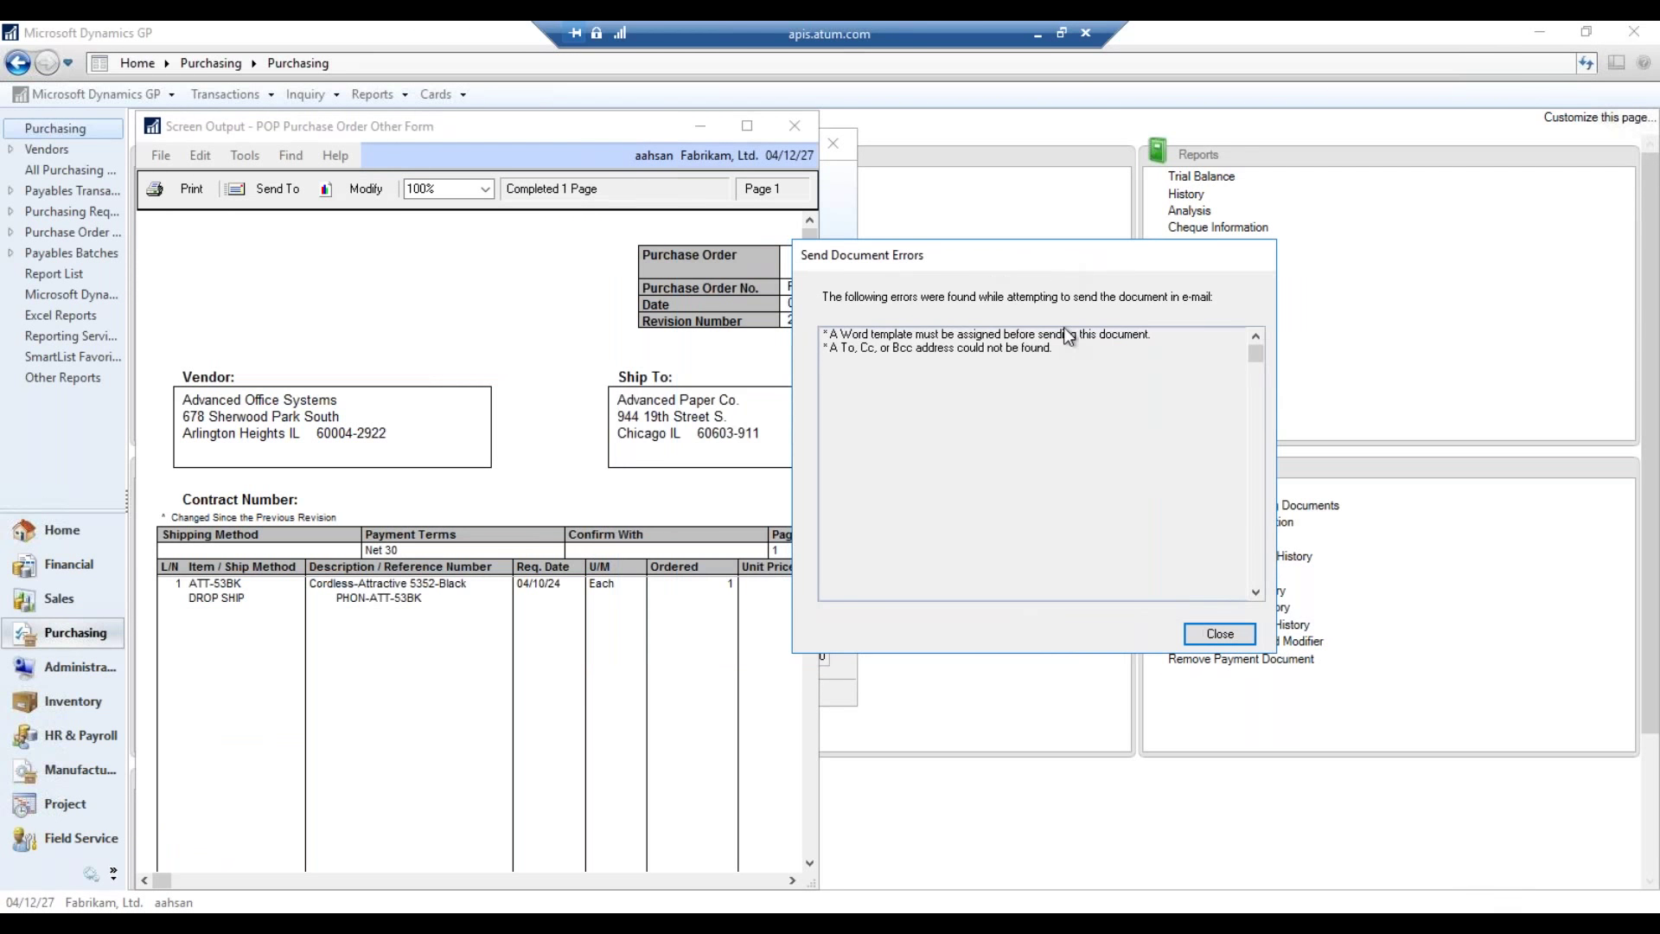
click(1220, 635)
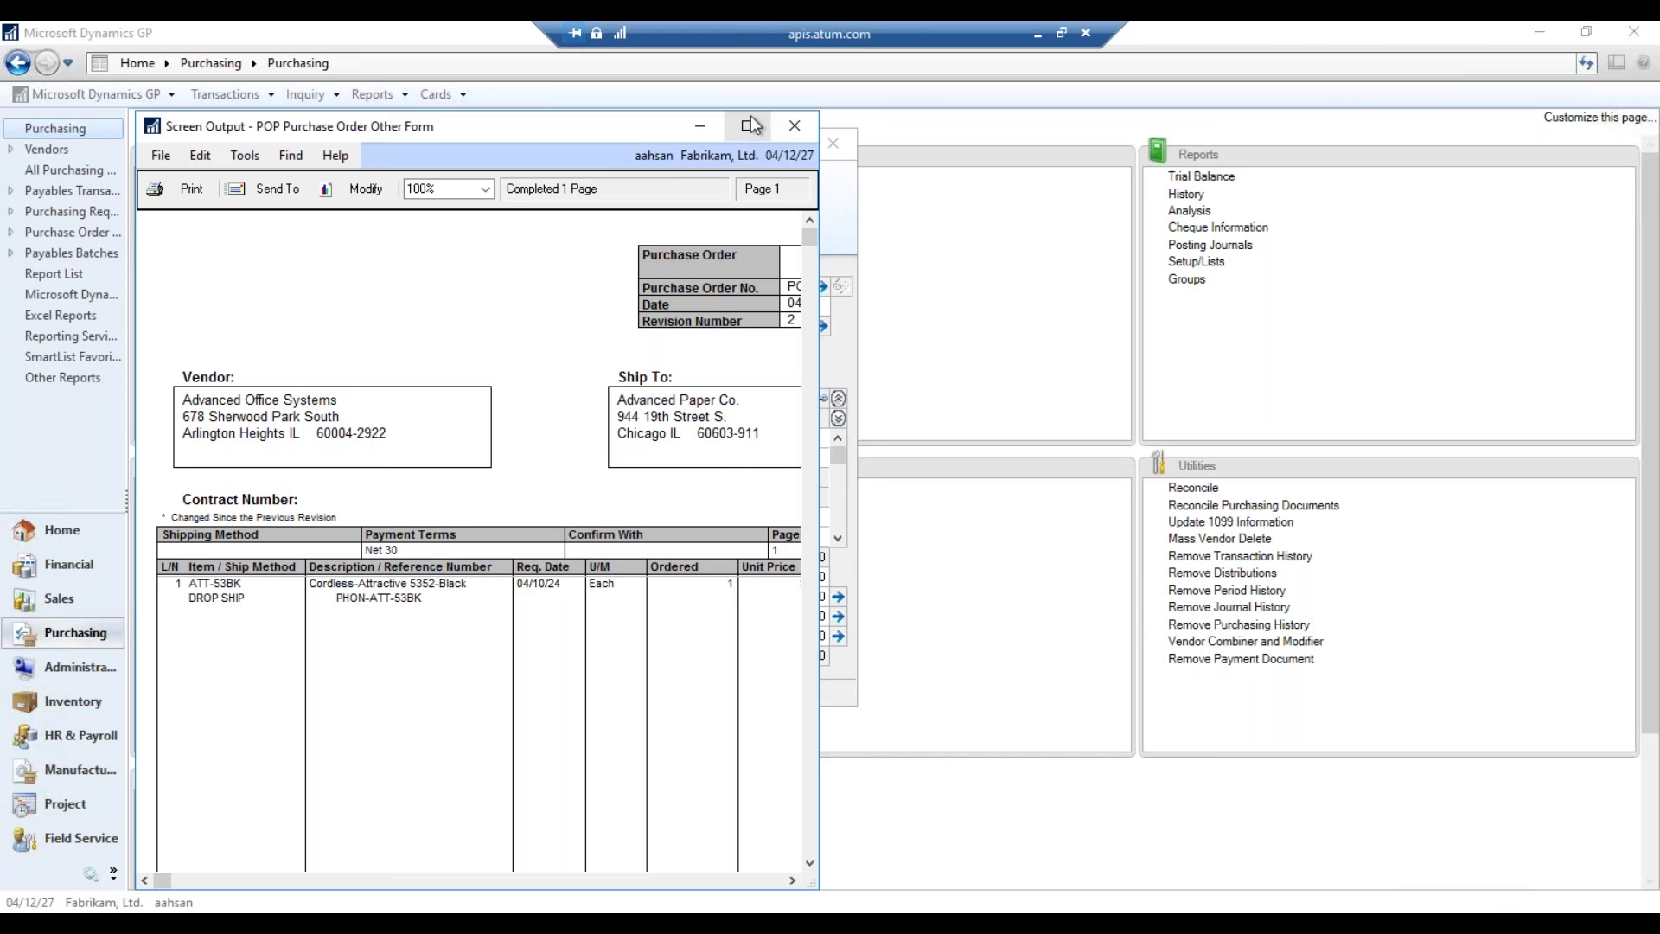
- Maximize the on-screen PO0997 preview, review it, and close it
click(751, 125)
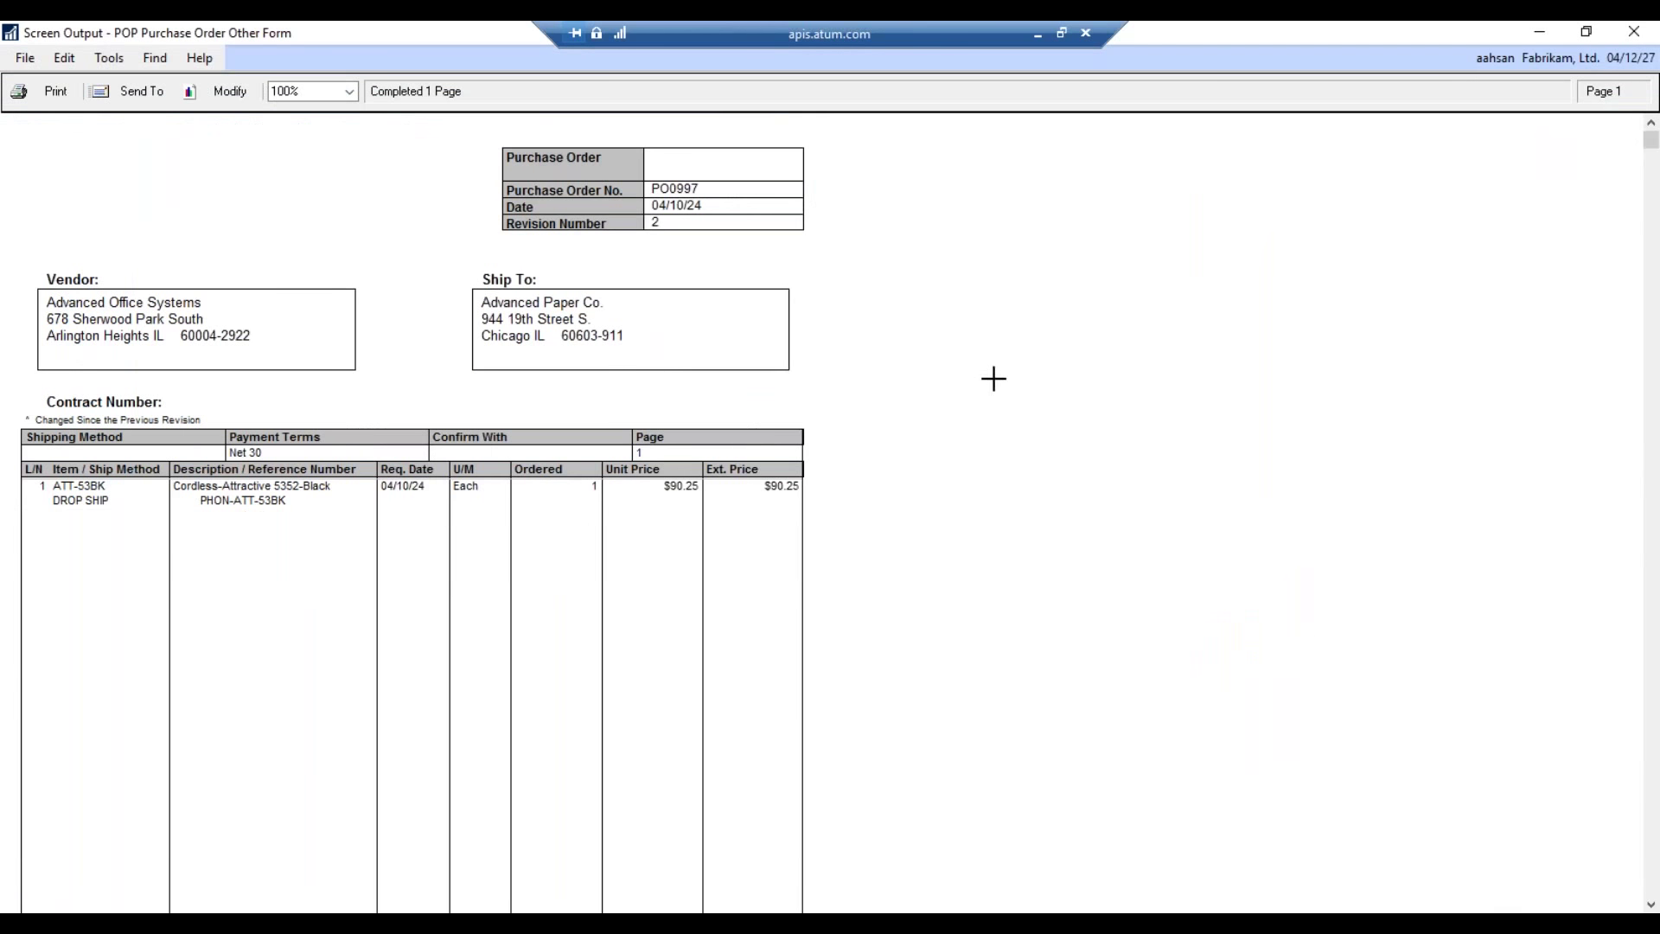
scroll(1007, 371, down, 5)
scroll(1018, 363, up, 5)
click(1654, 32)
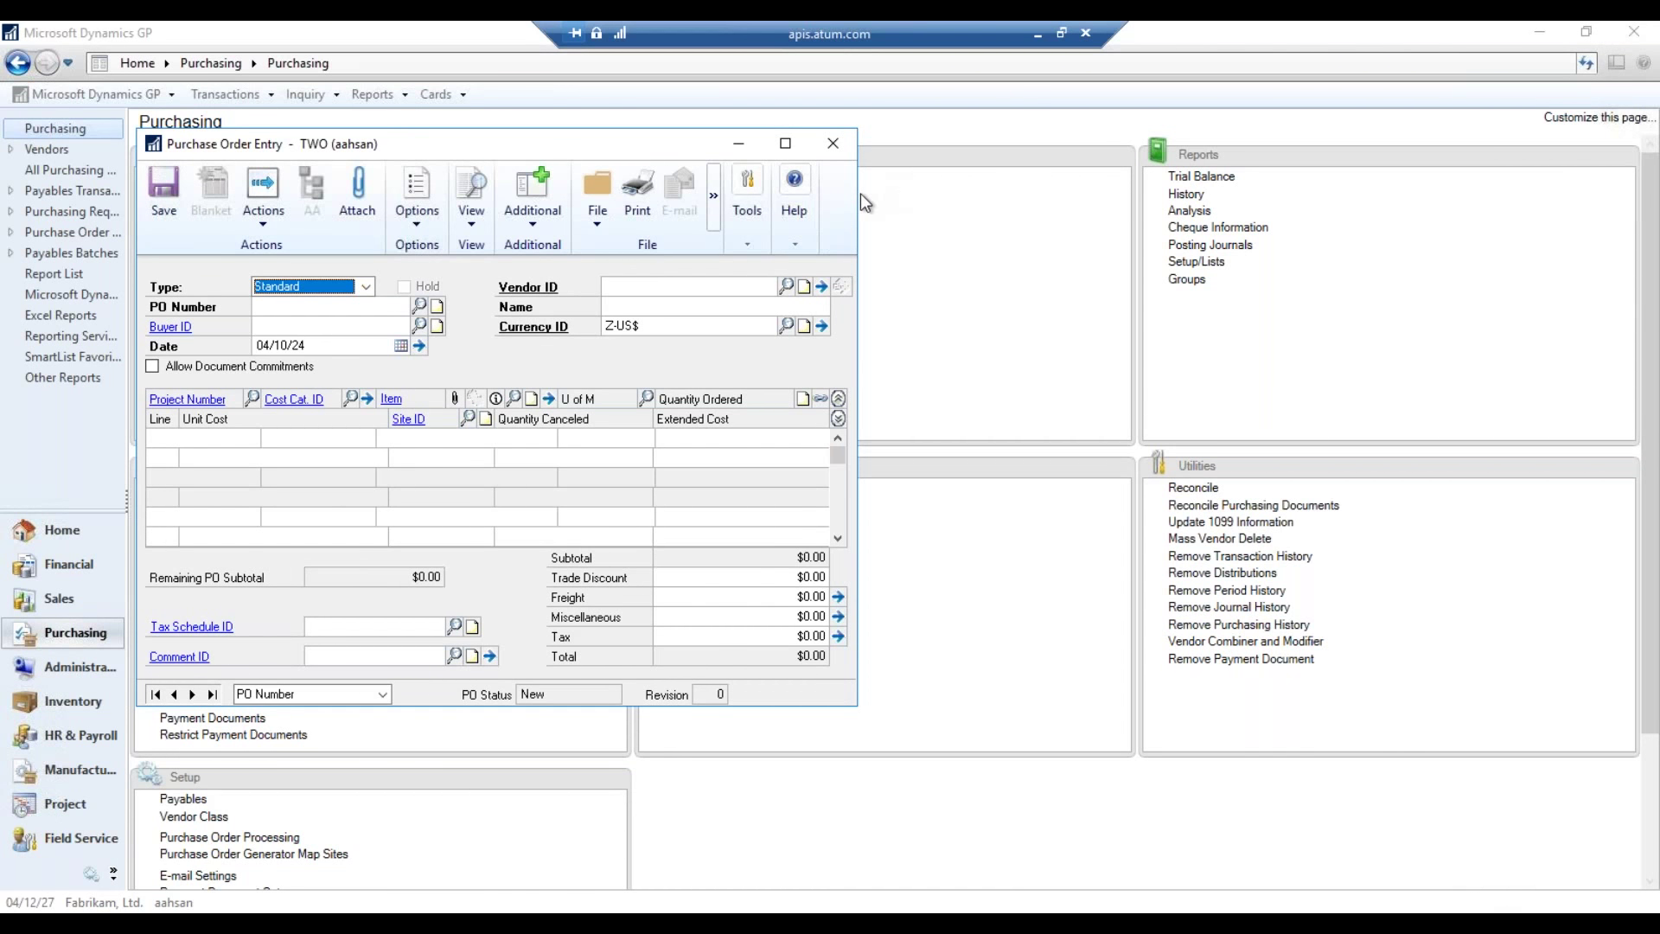
- Load purchase order PO0997, then close Purchase Order Entry
click(418, 306)
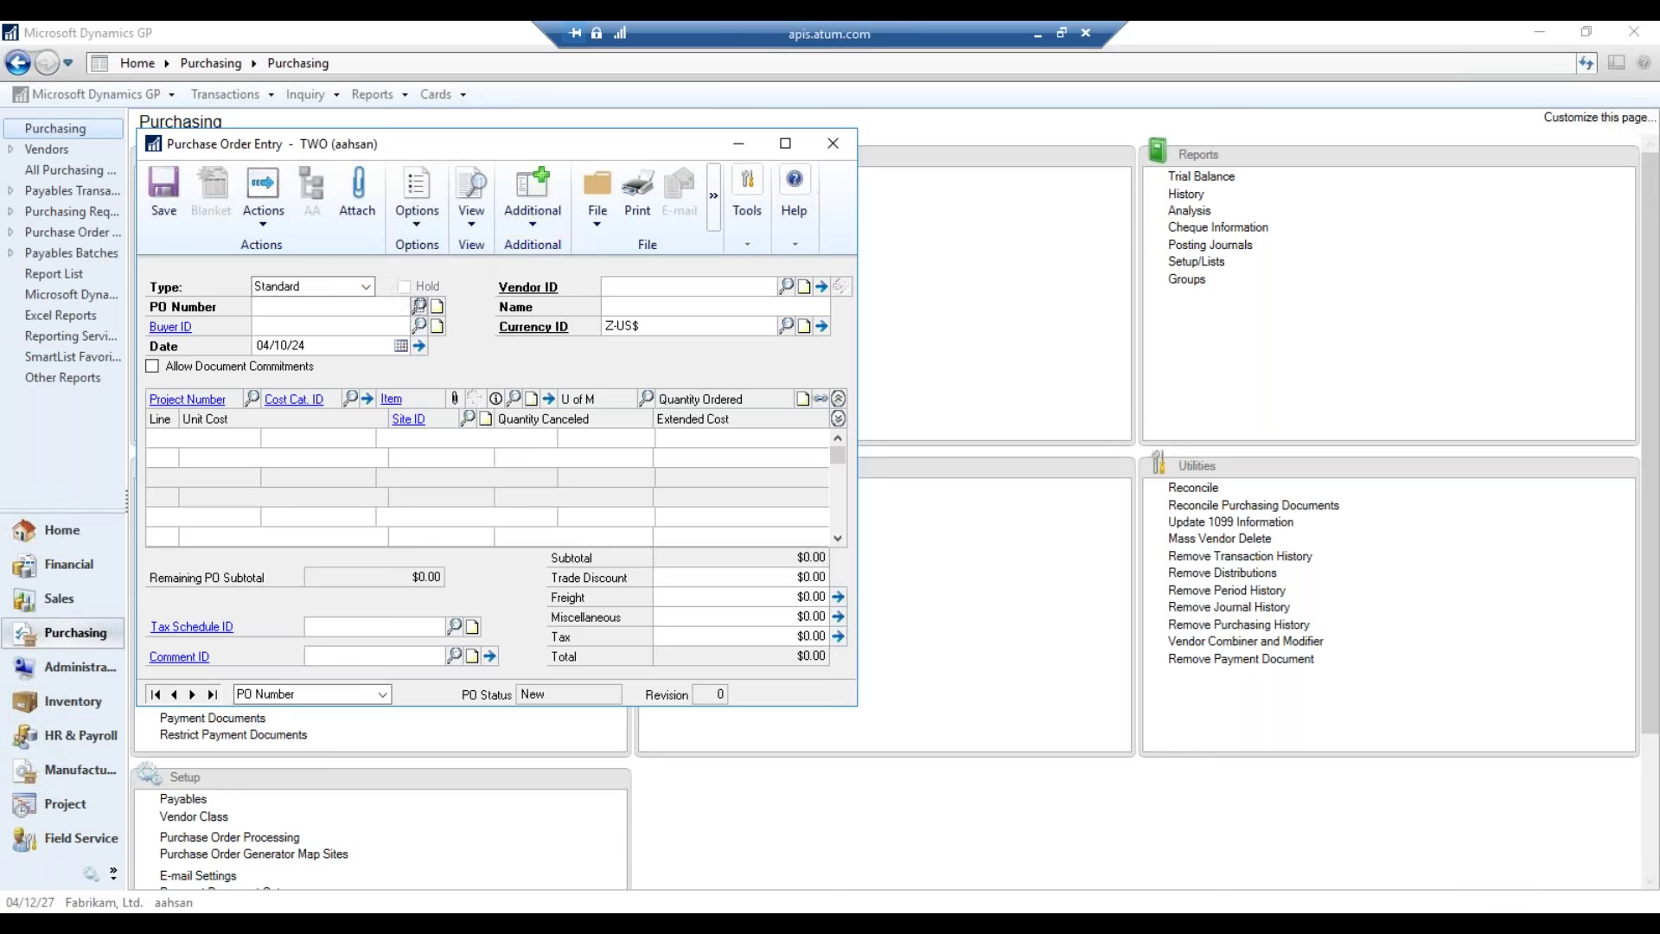
double_click(298, 402)
click(832, 143)
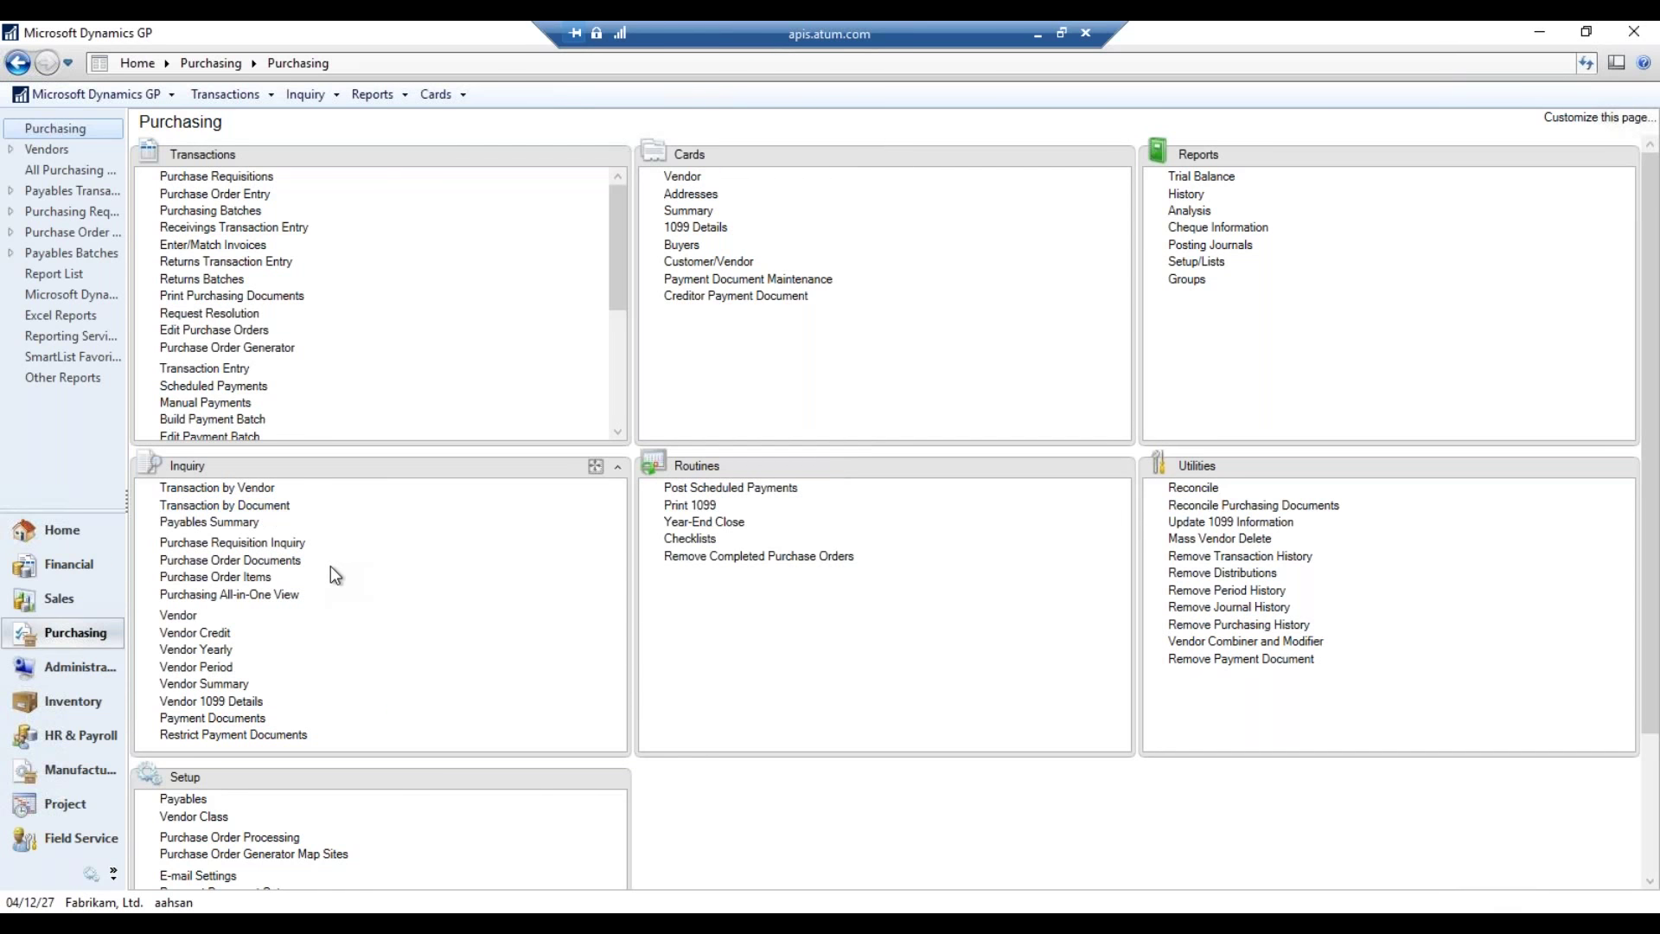
- In Purchase Order Documents inquiry, set the vendor range ACETRAVE0001 to ATTRACTI00001
click(292, 562)
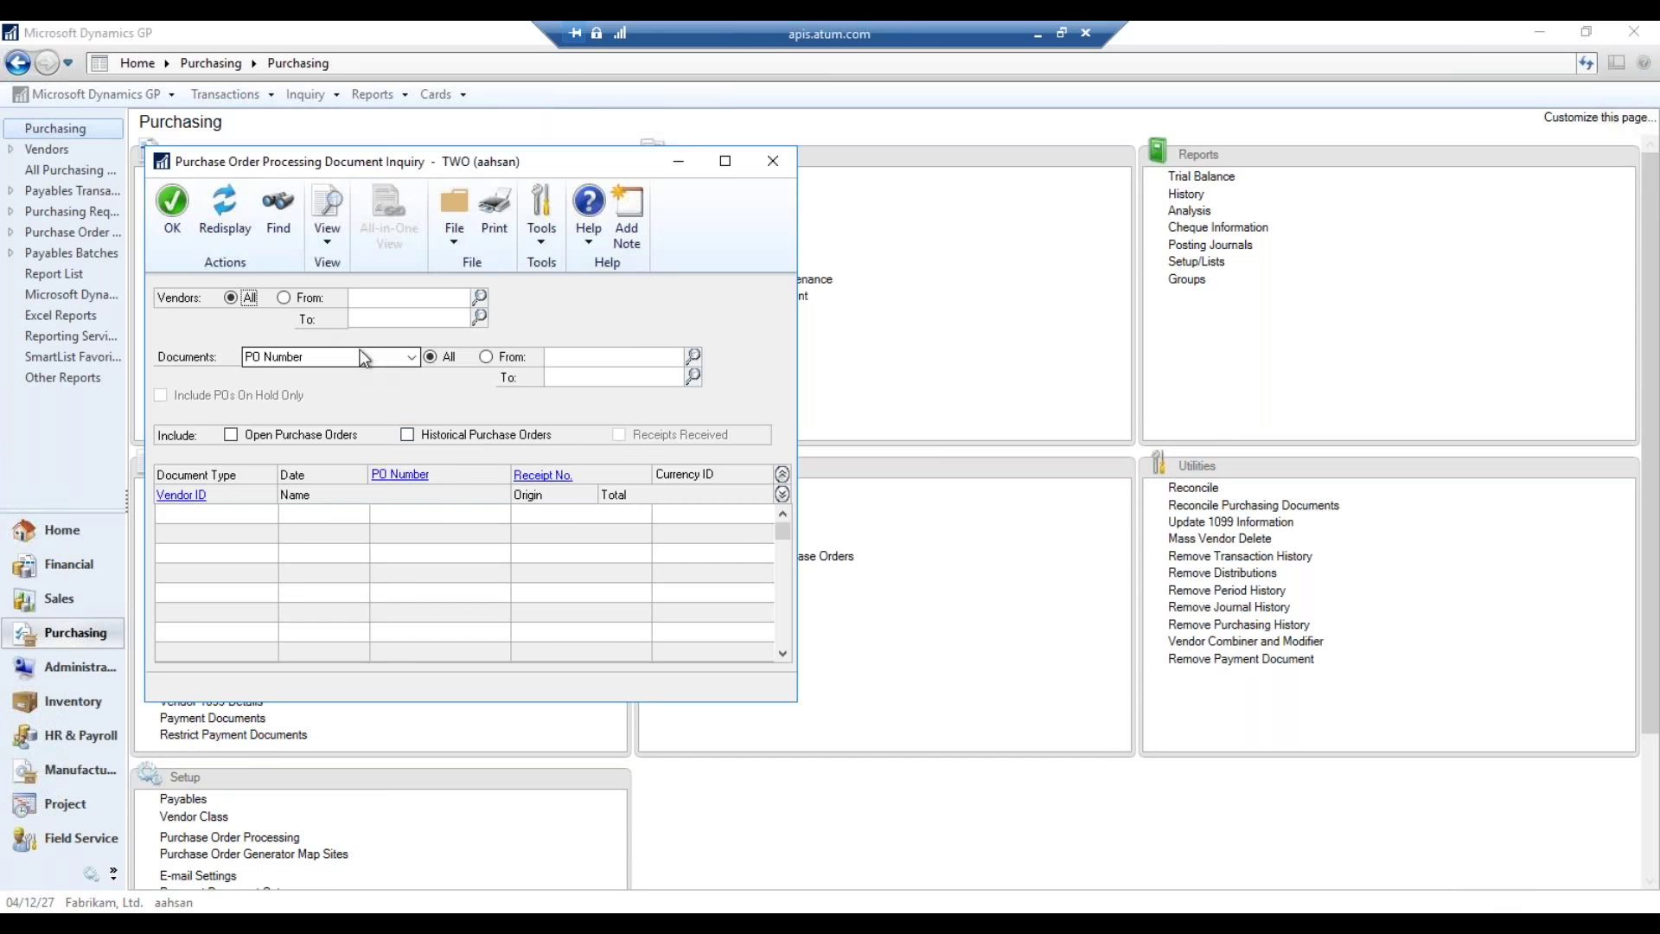
click(308, 300)
click(479, 303)
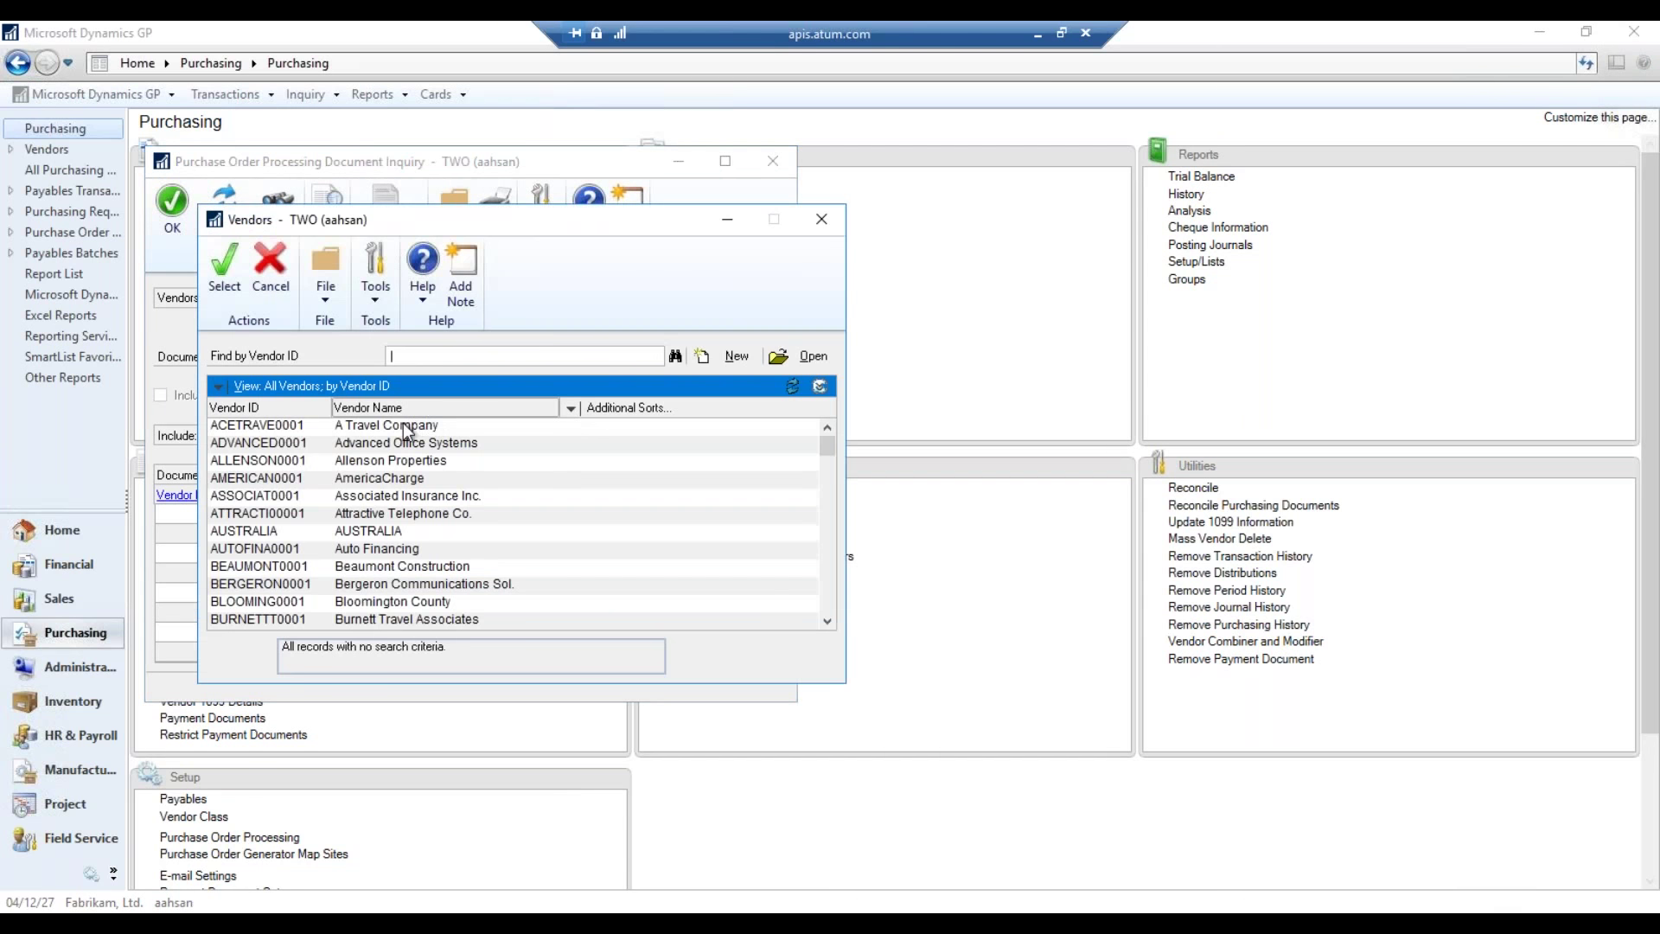
click(403, 425)
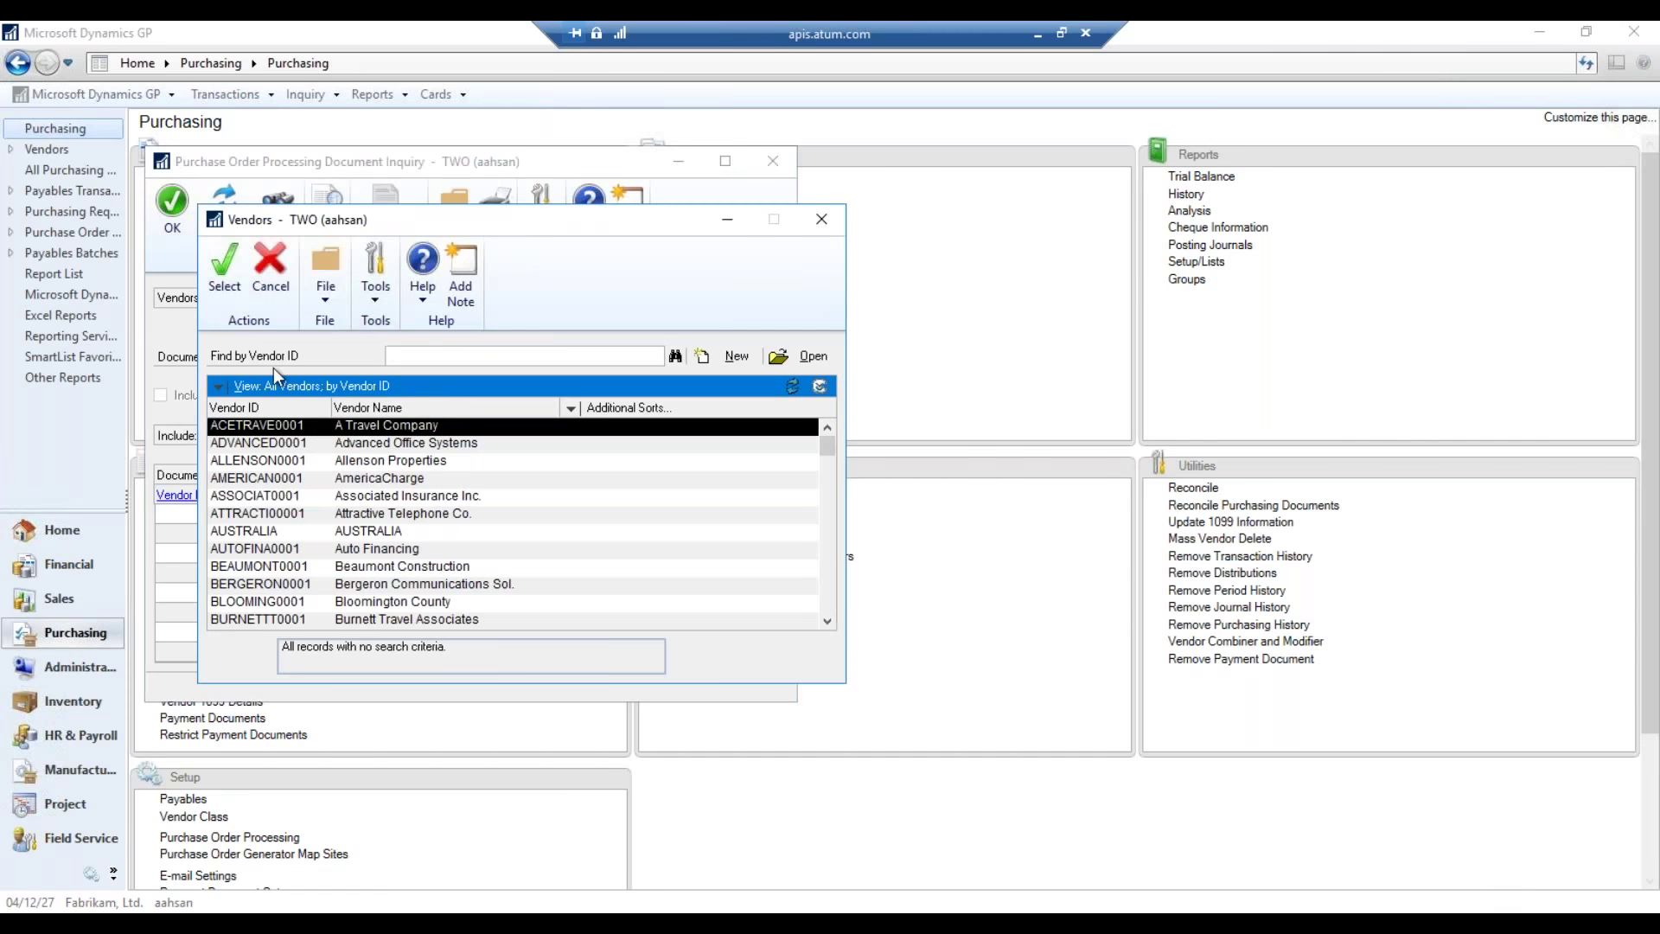
click(225, 275)
click(479, 317)
double_click(382, 528)
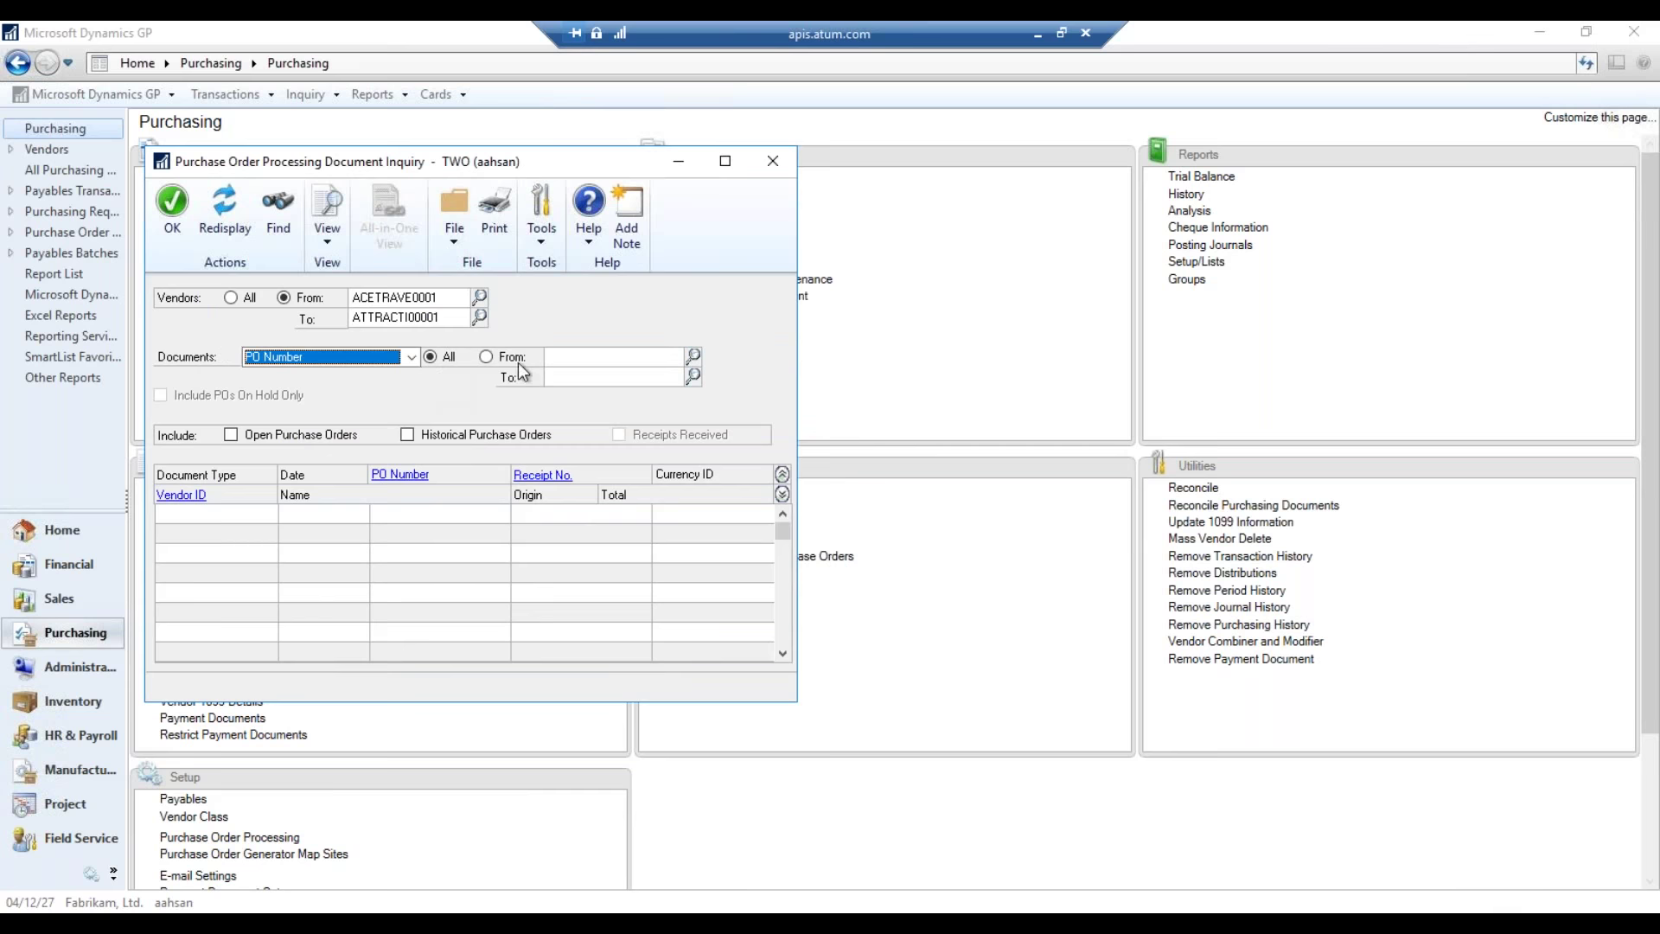
- Restrict the PO number range to PO0997 and refresh the results
click(511, 357)
click(649, 355)
click(692, 357)
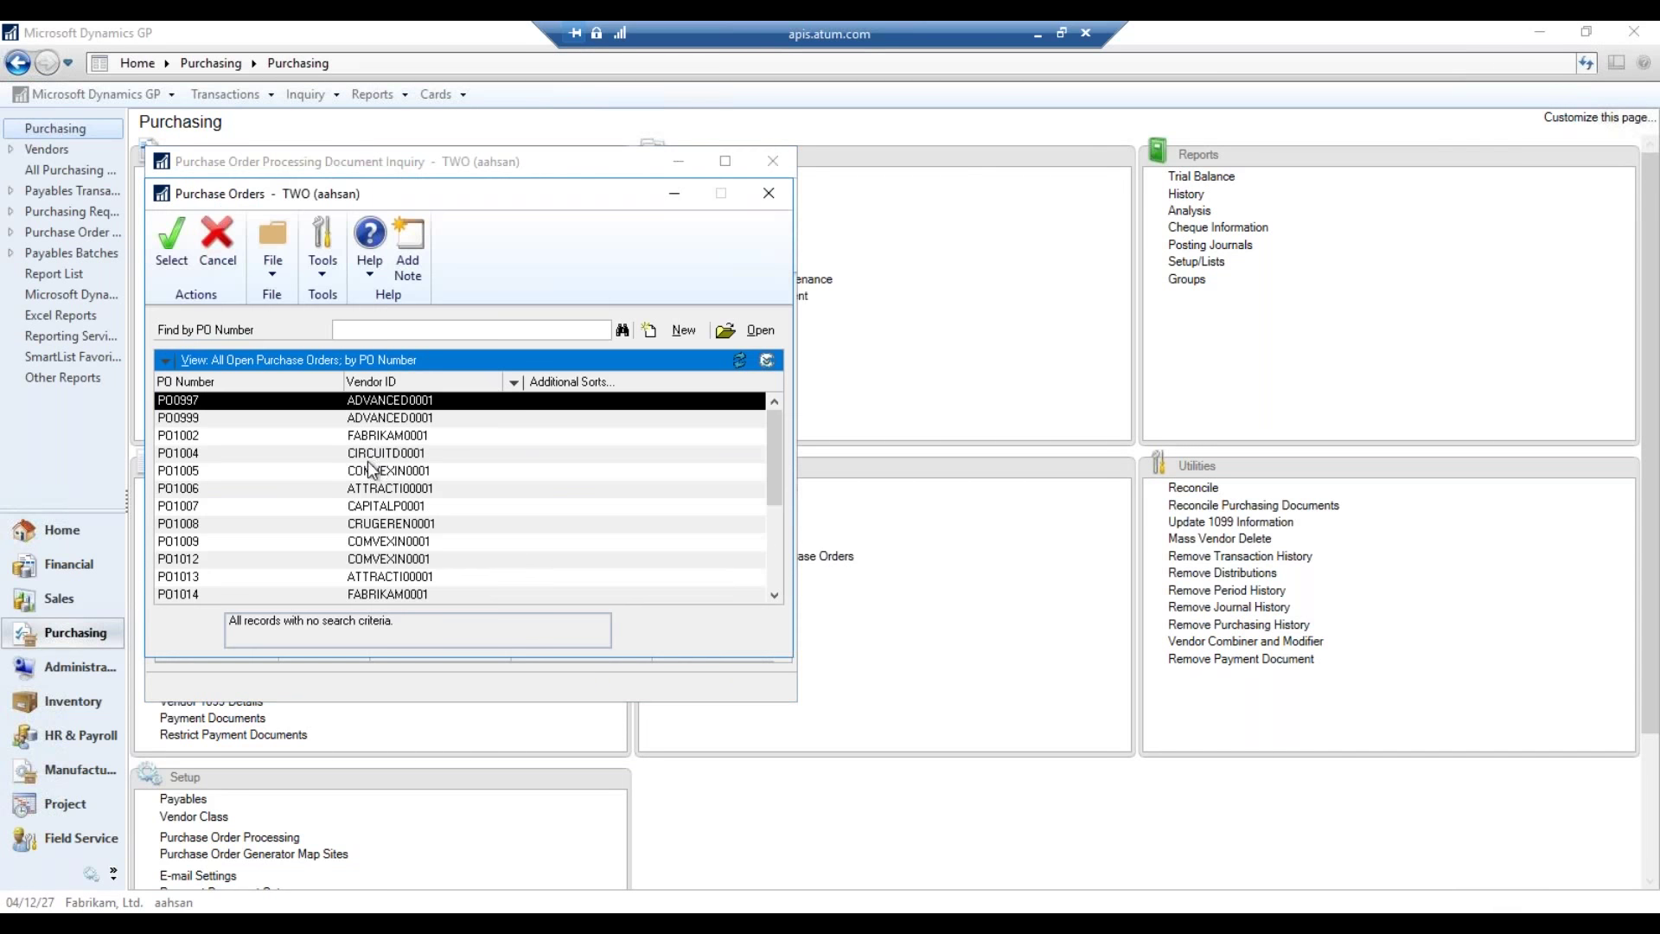
double_click(417, 403)
click(242, 242)
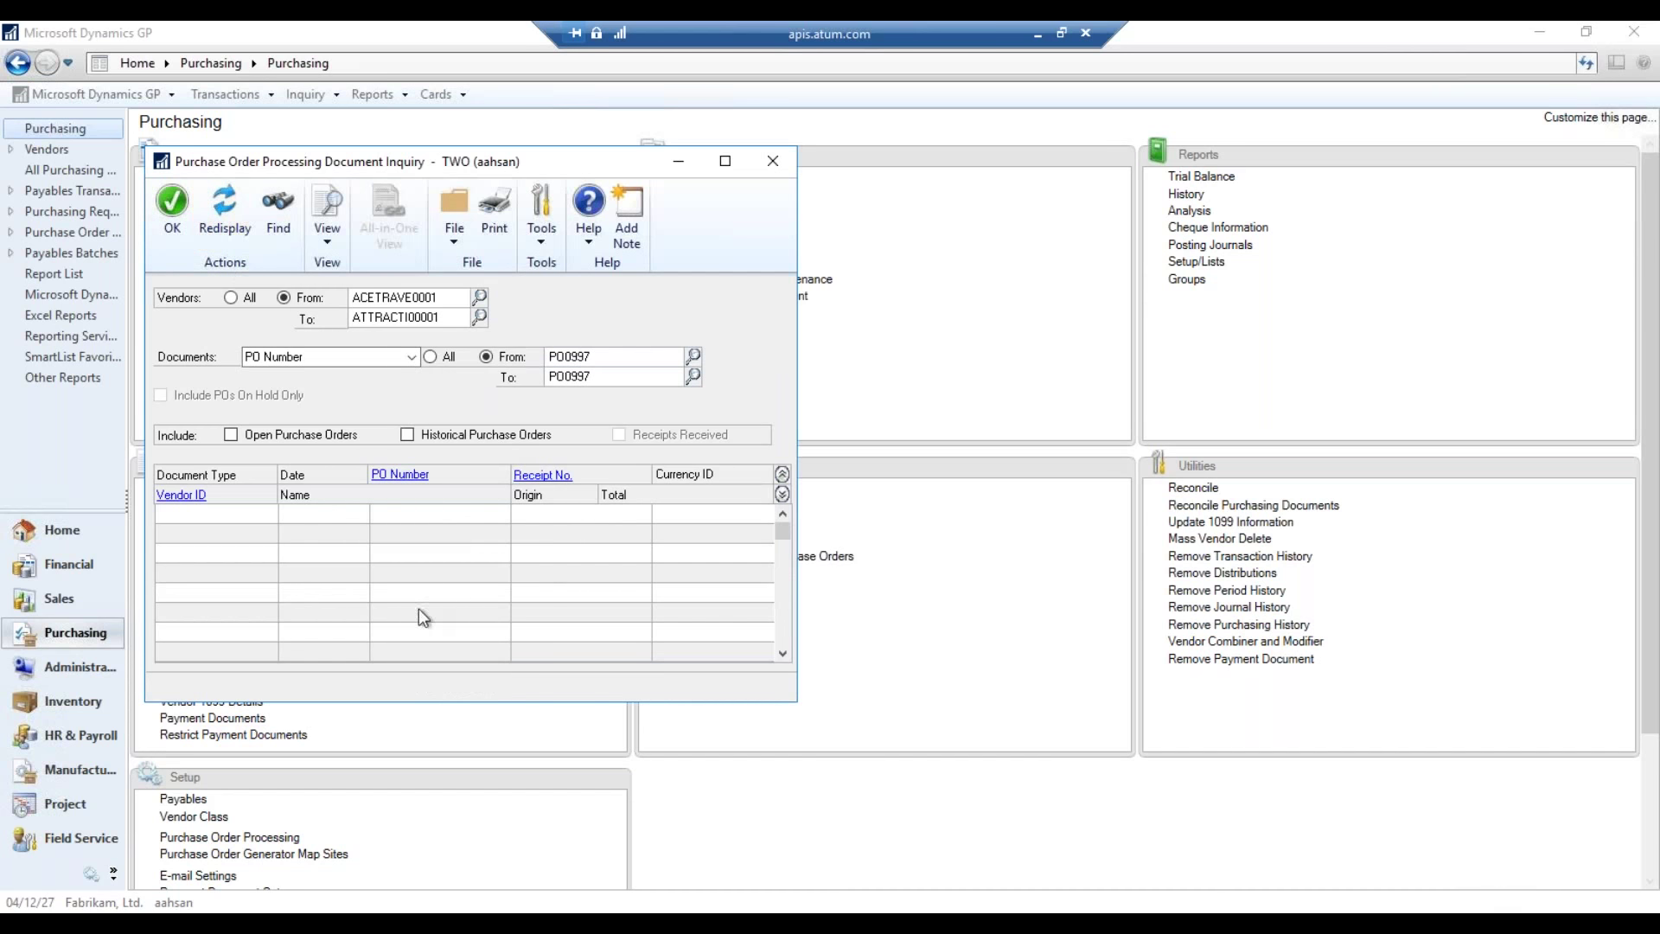
- Include historical, open and received documents, redisplay, and zoom into PO0997
click(437, 435)
click(308, 434)
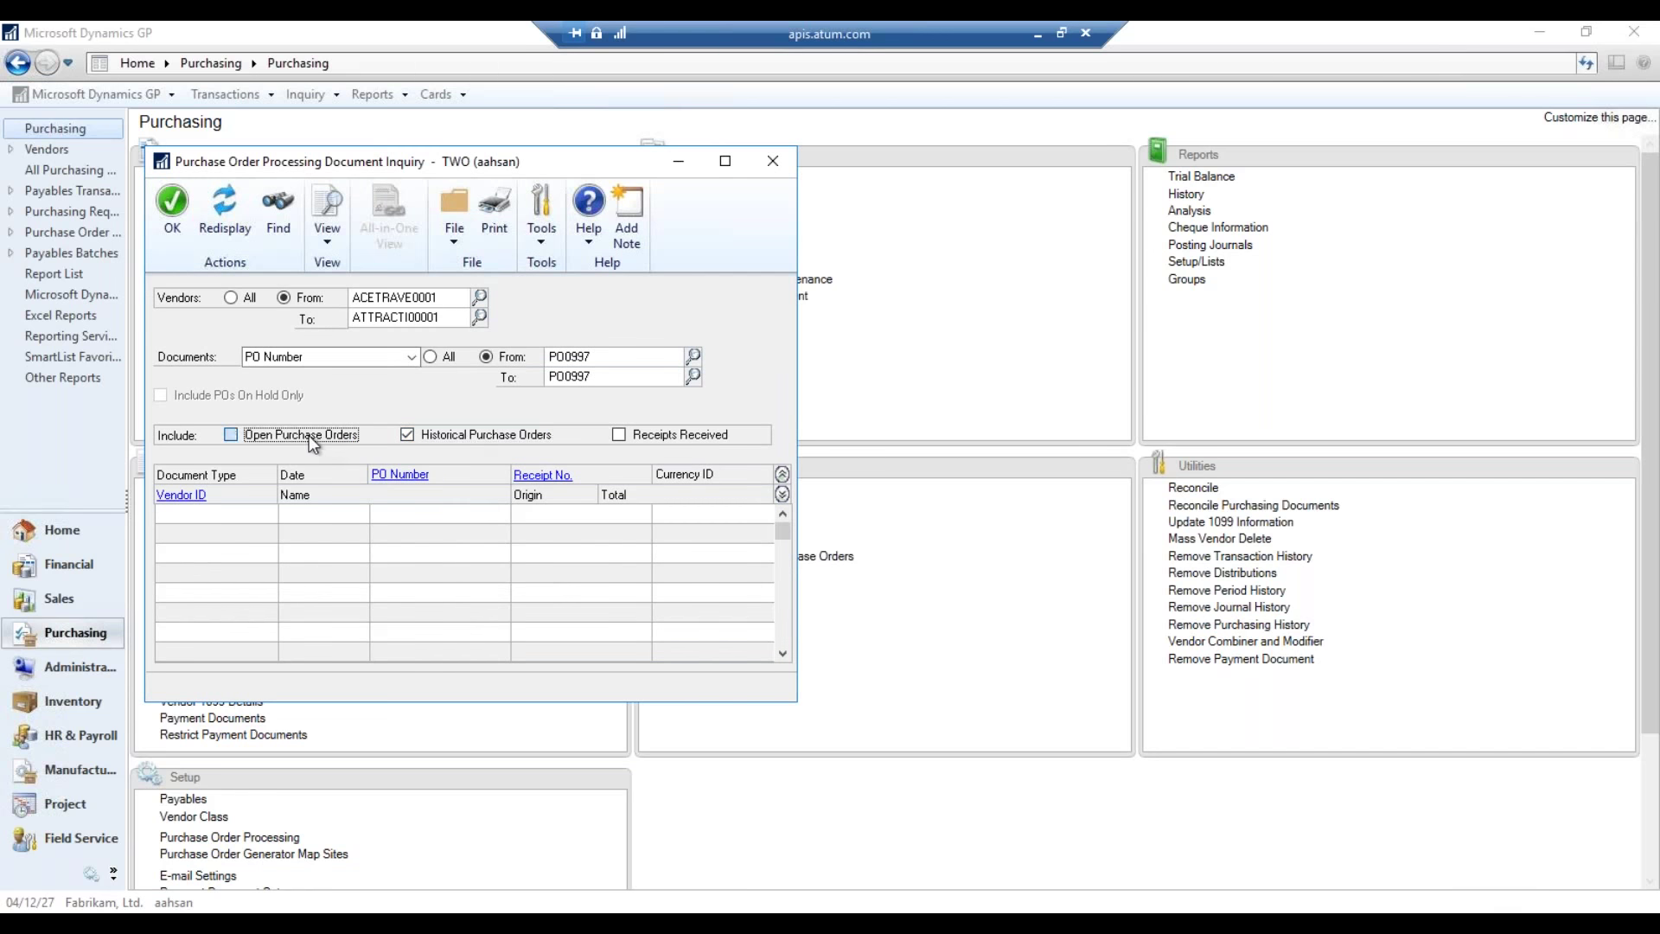
click(727, 436)
click(224, 212)
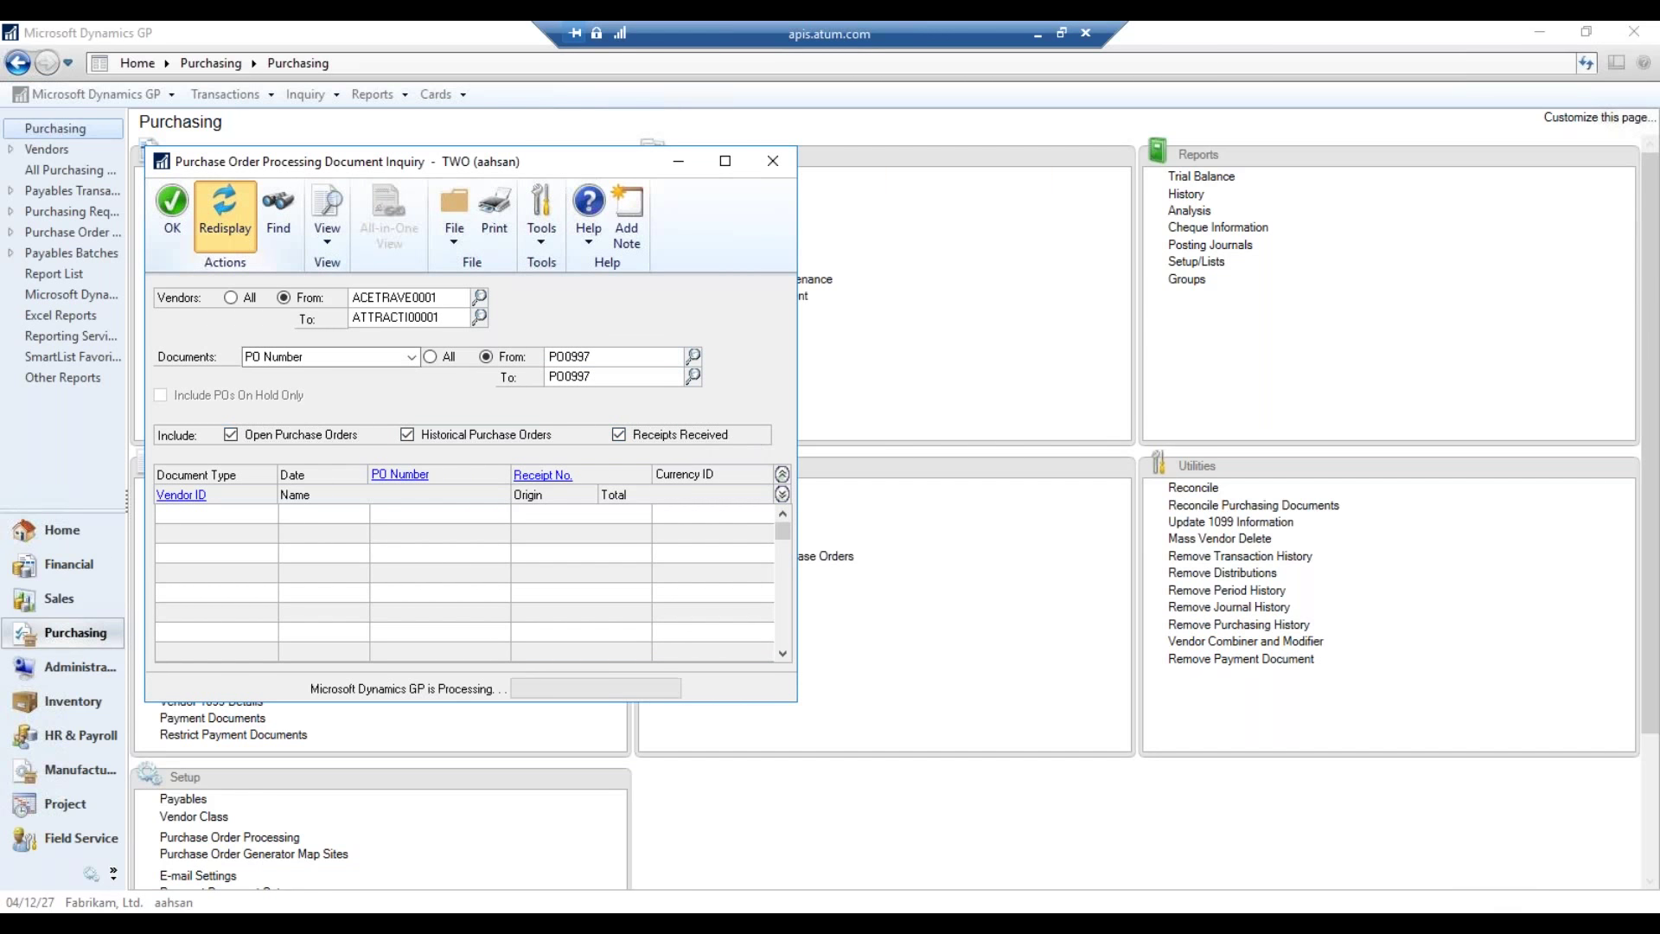
click(351, 516)
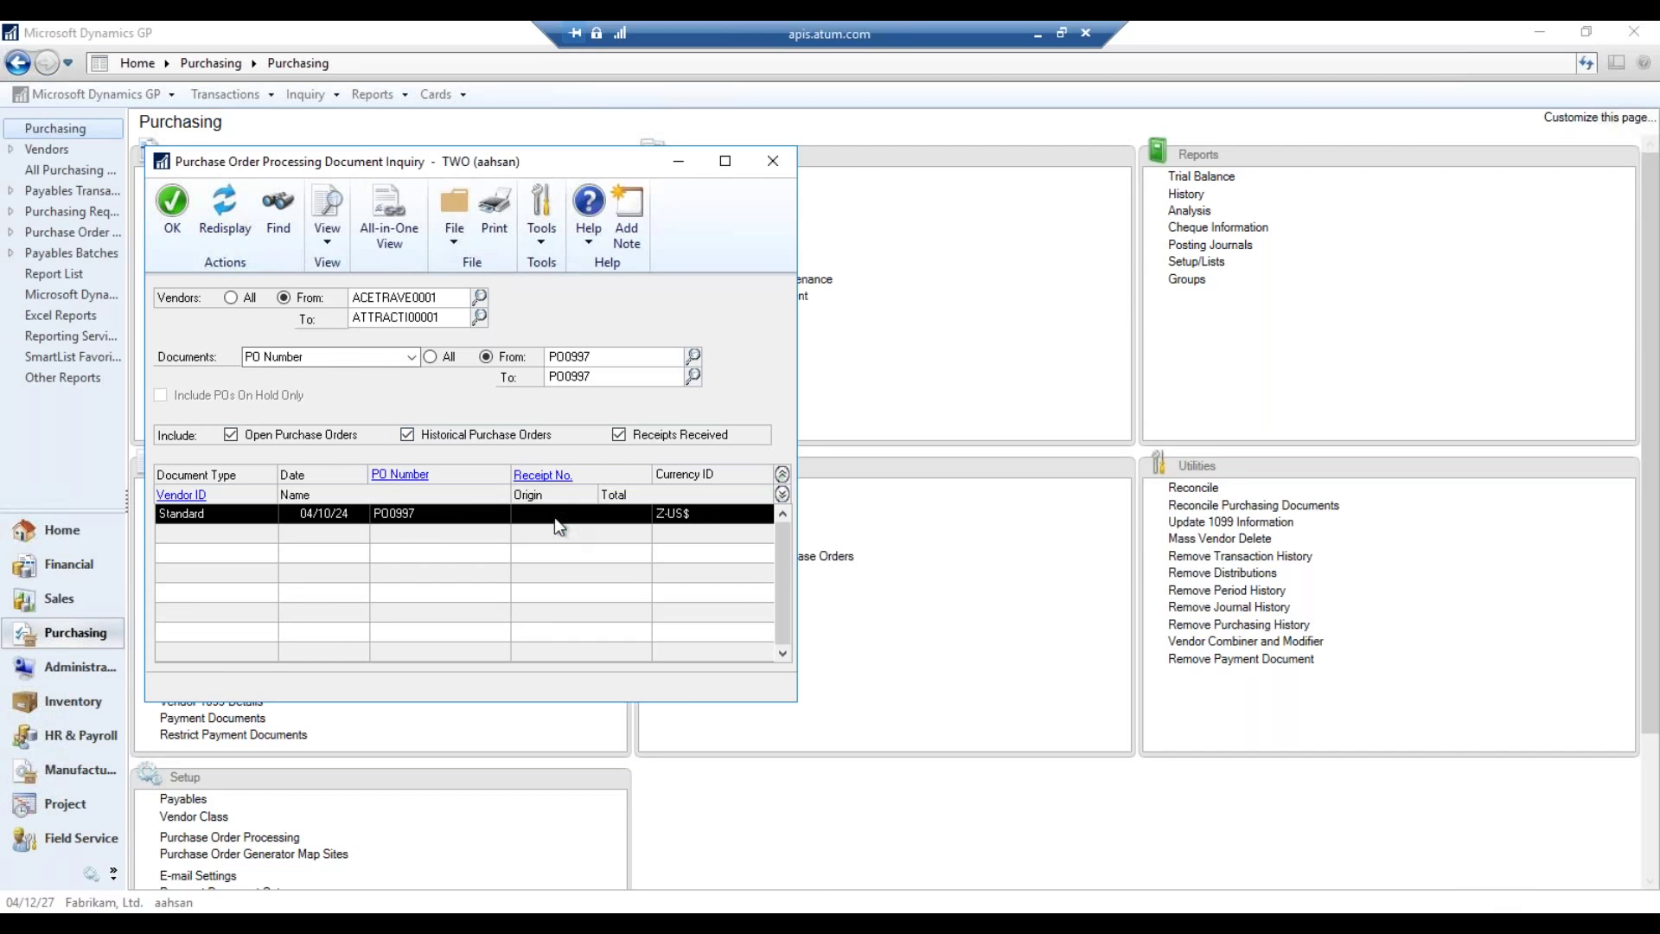
click(389, 483)
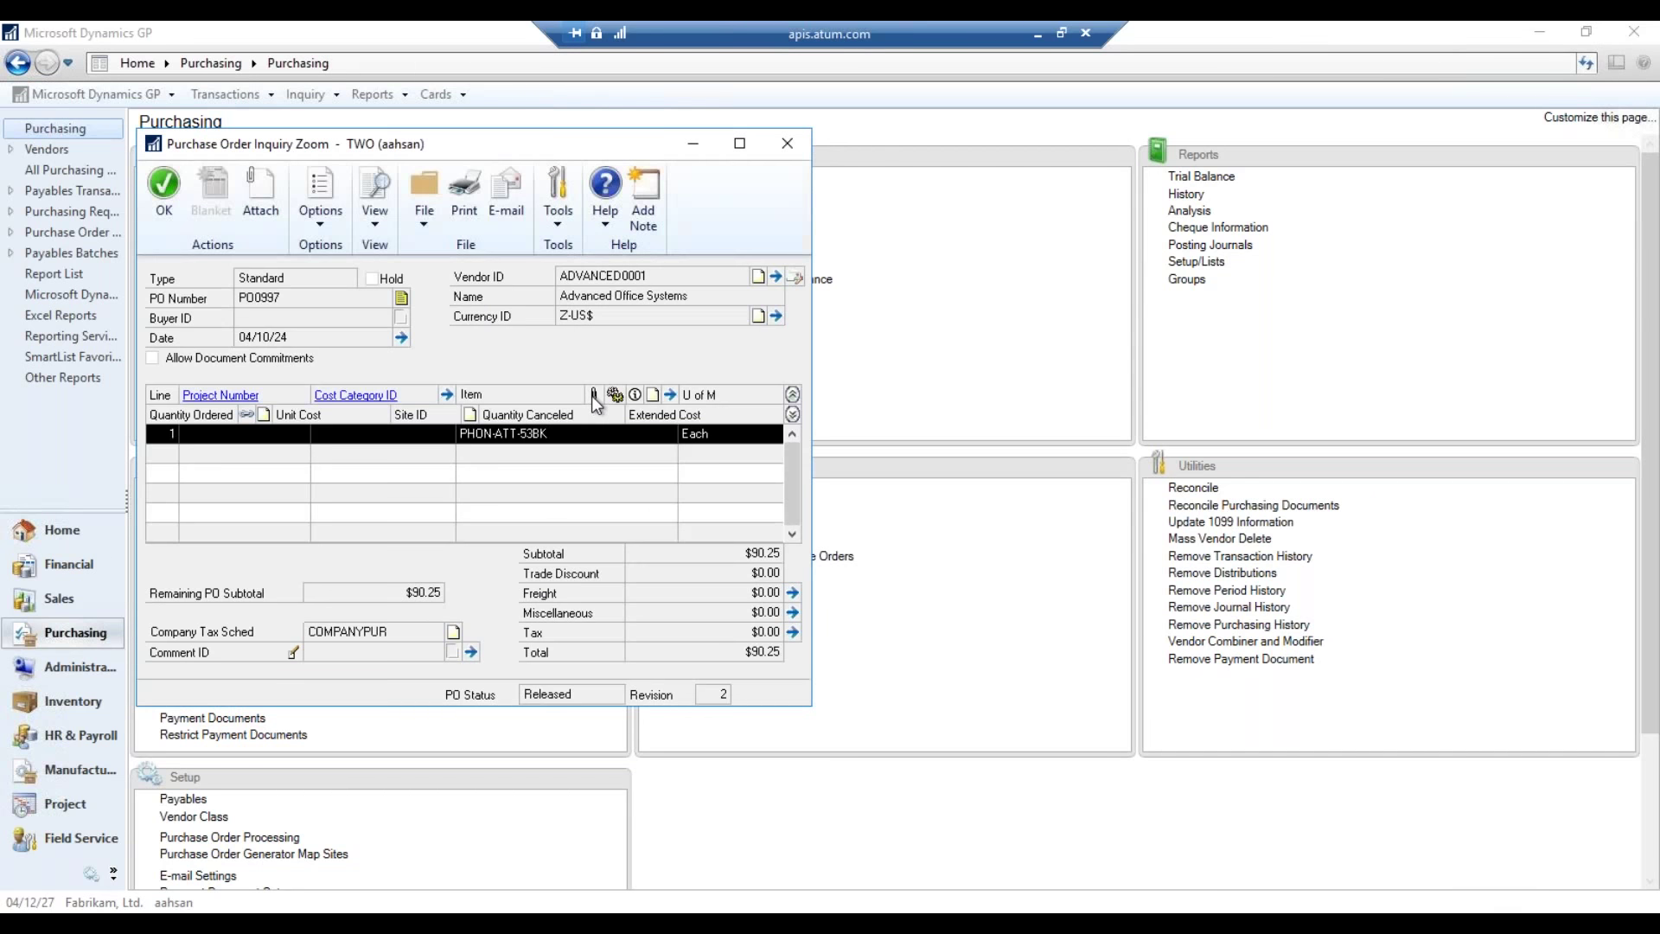
- Preview the PO 3.txt file attached to PO0997, then close the preview
click(273, 214)
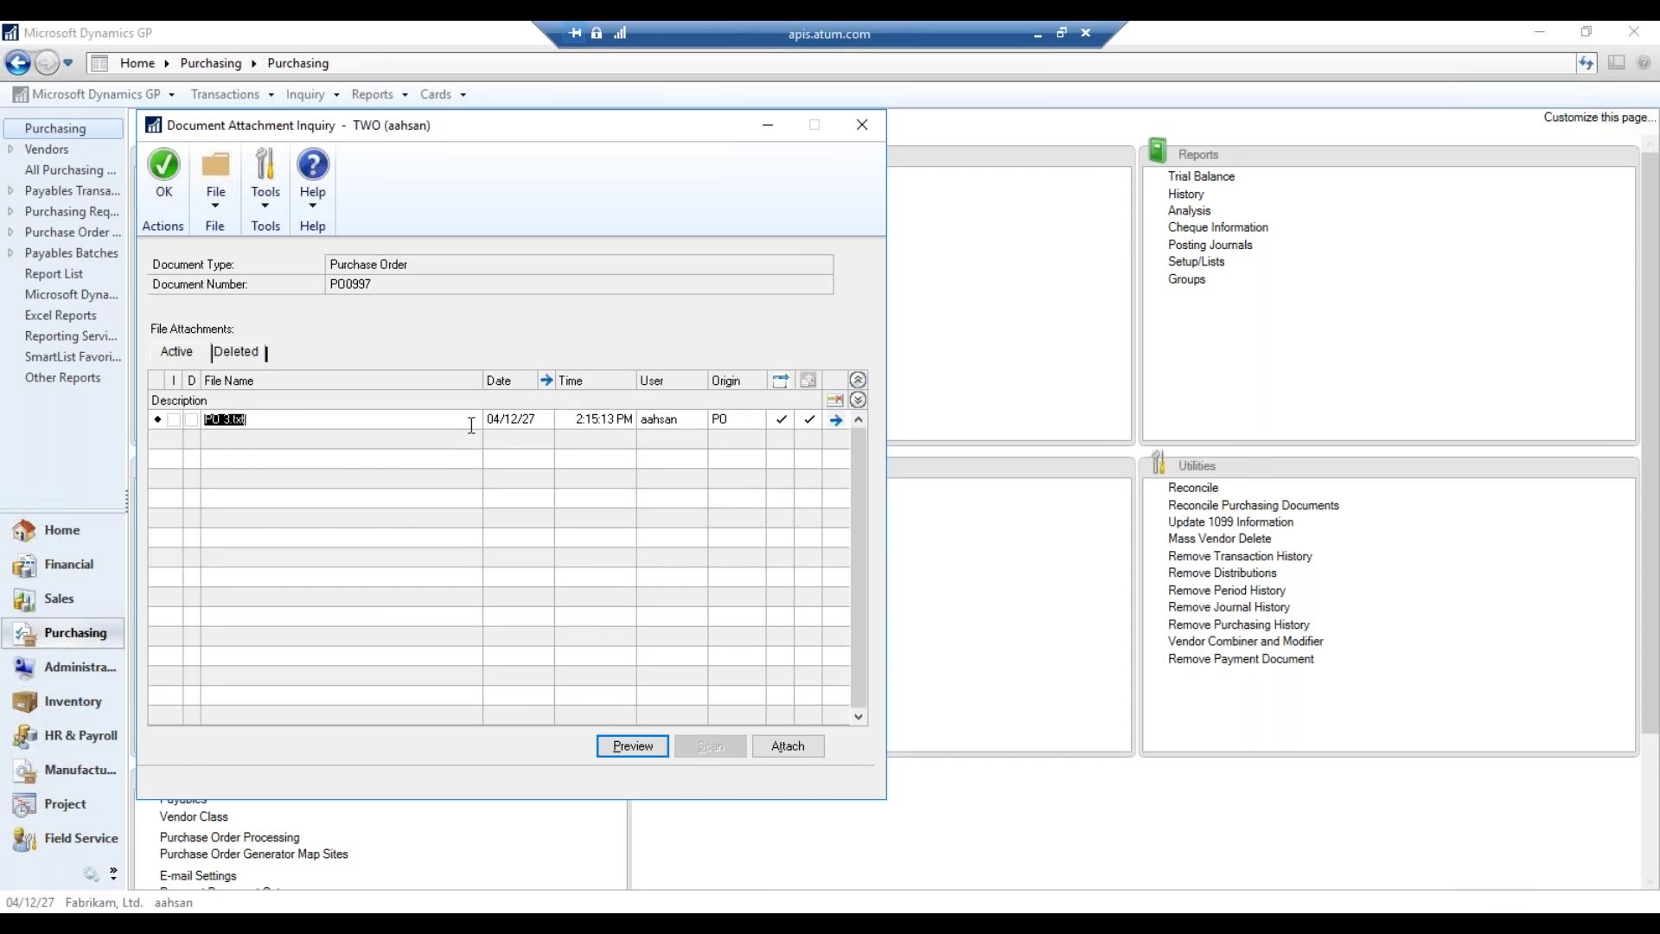
click(627, 741)
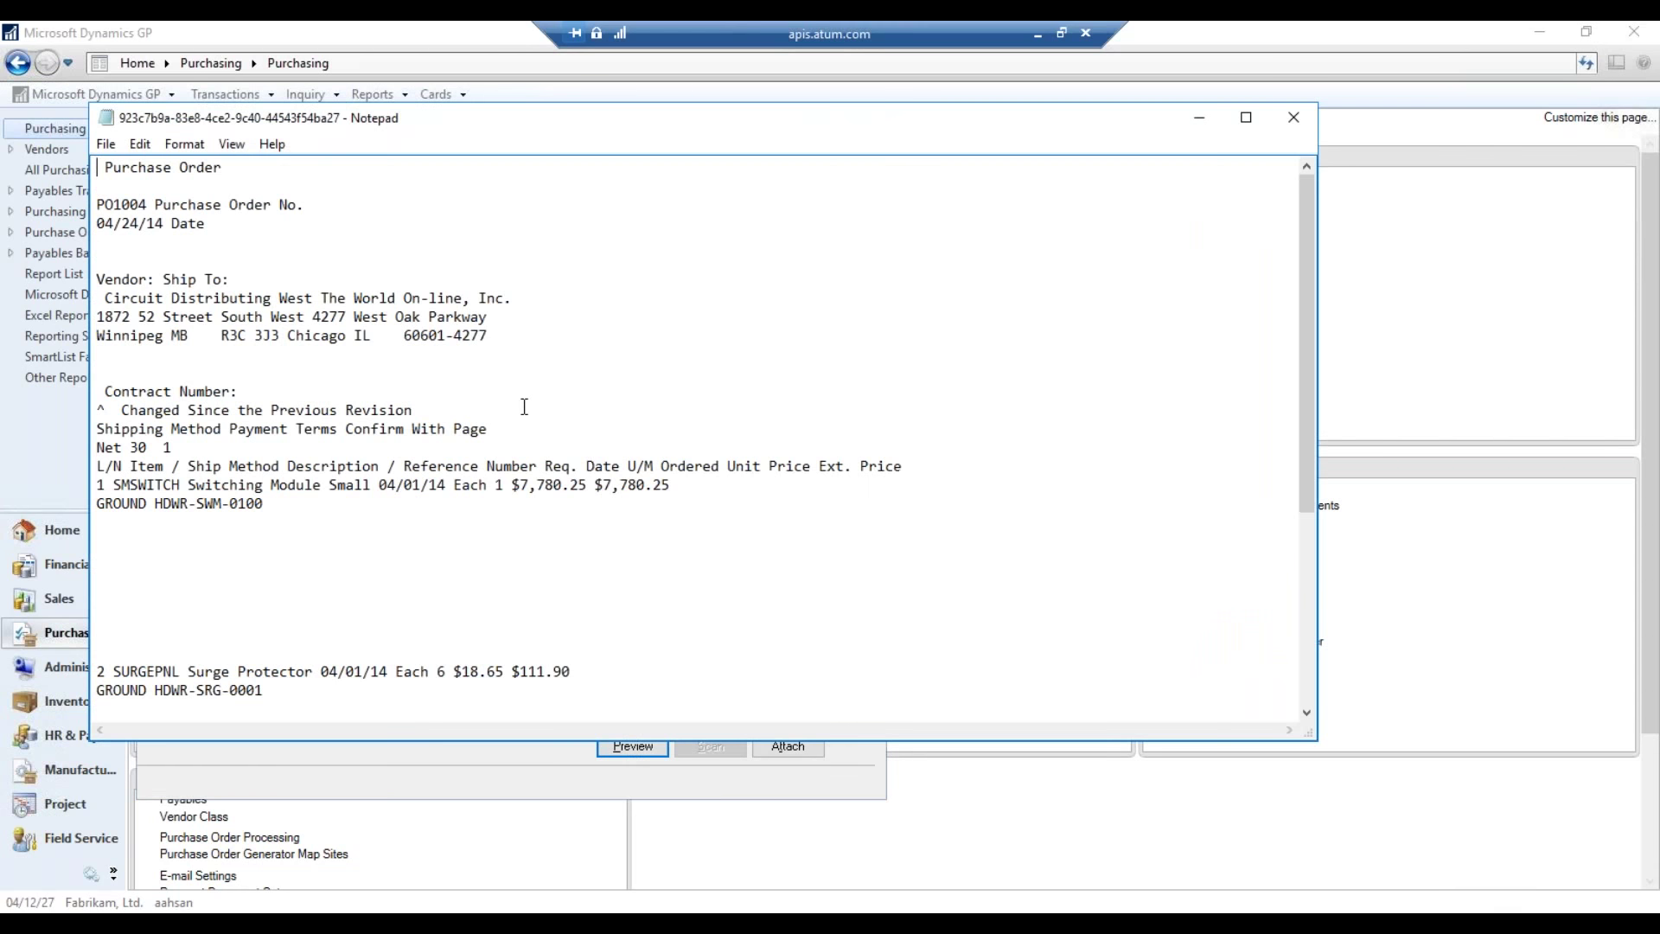
scroll(631, 427, down, 6)
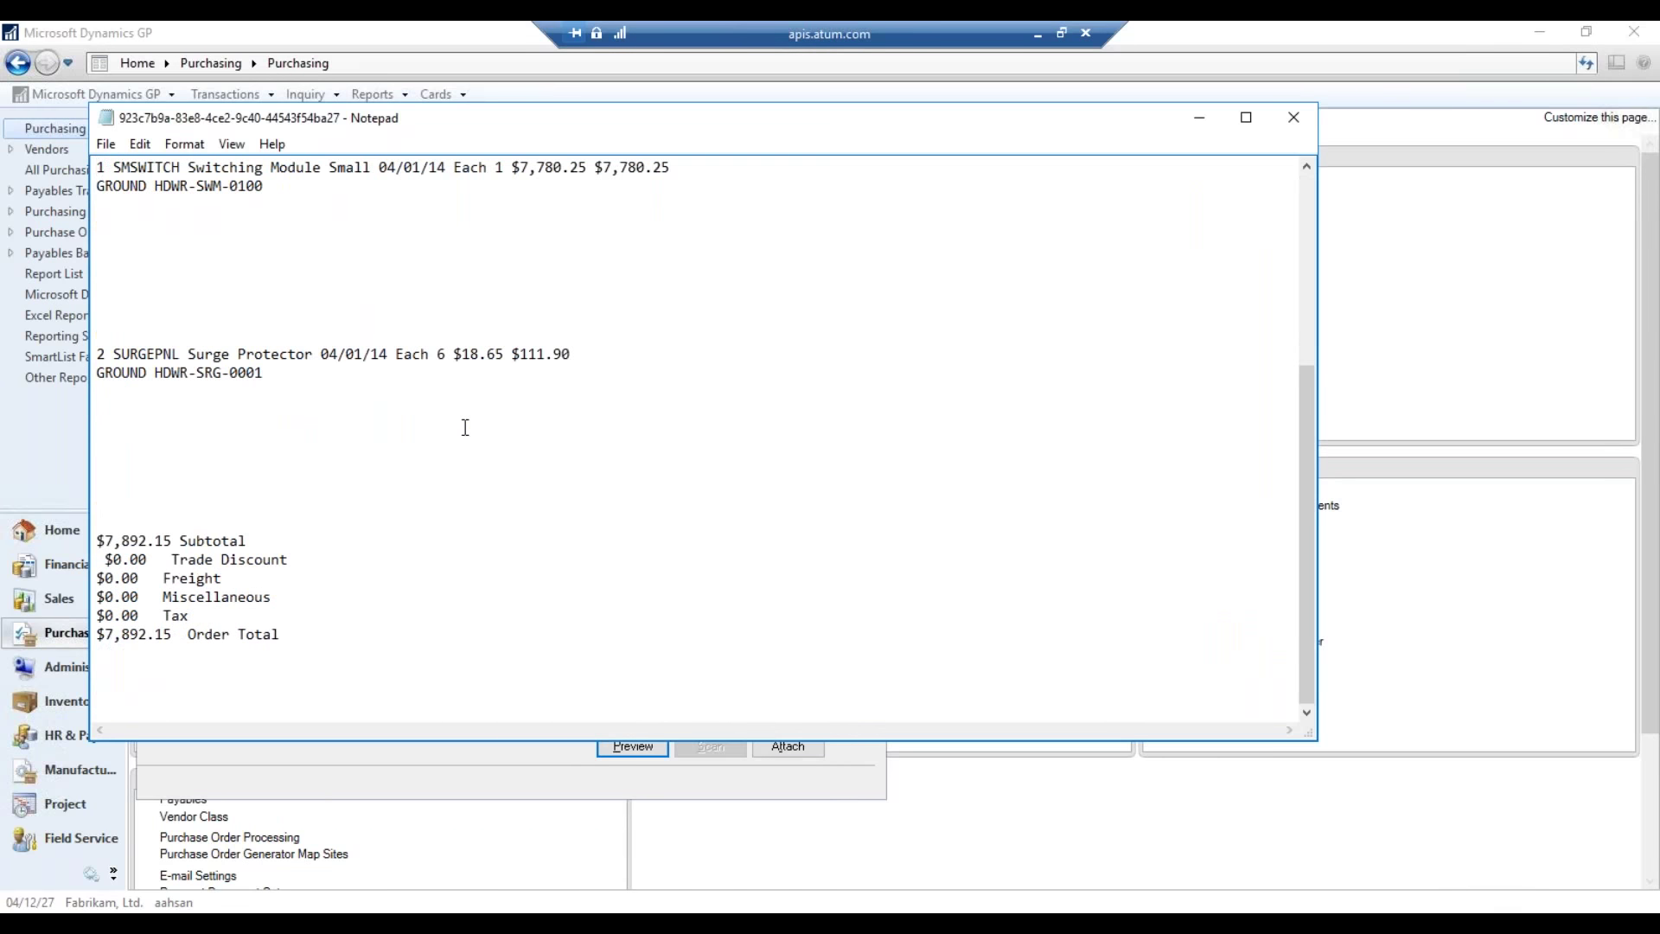
scroll(471, 427, up, 6)
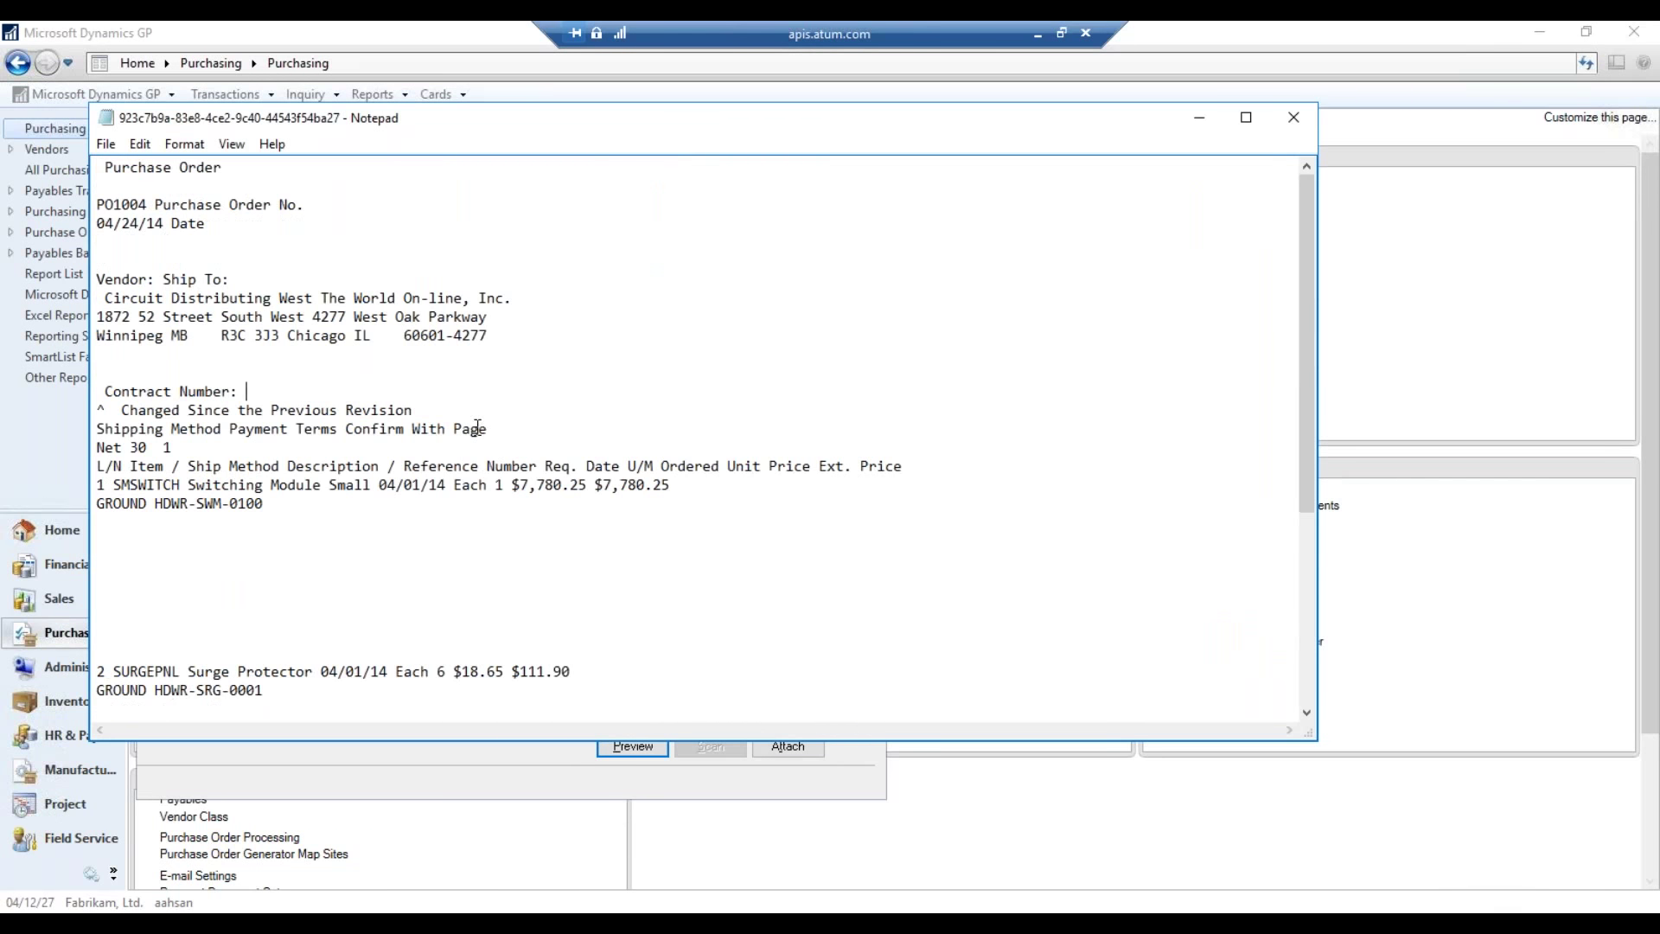
click(1295, 123)
- Close the attachment window, Purchase Order Inquiry Zoom and the document inquiry
click(856, 133)
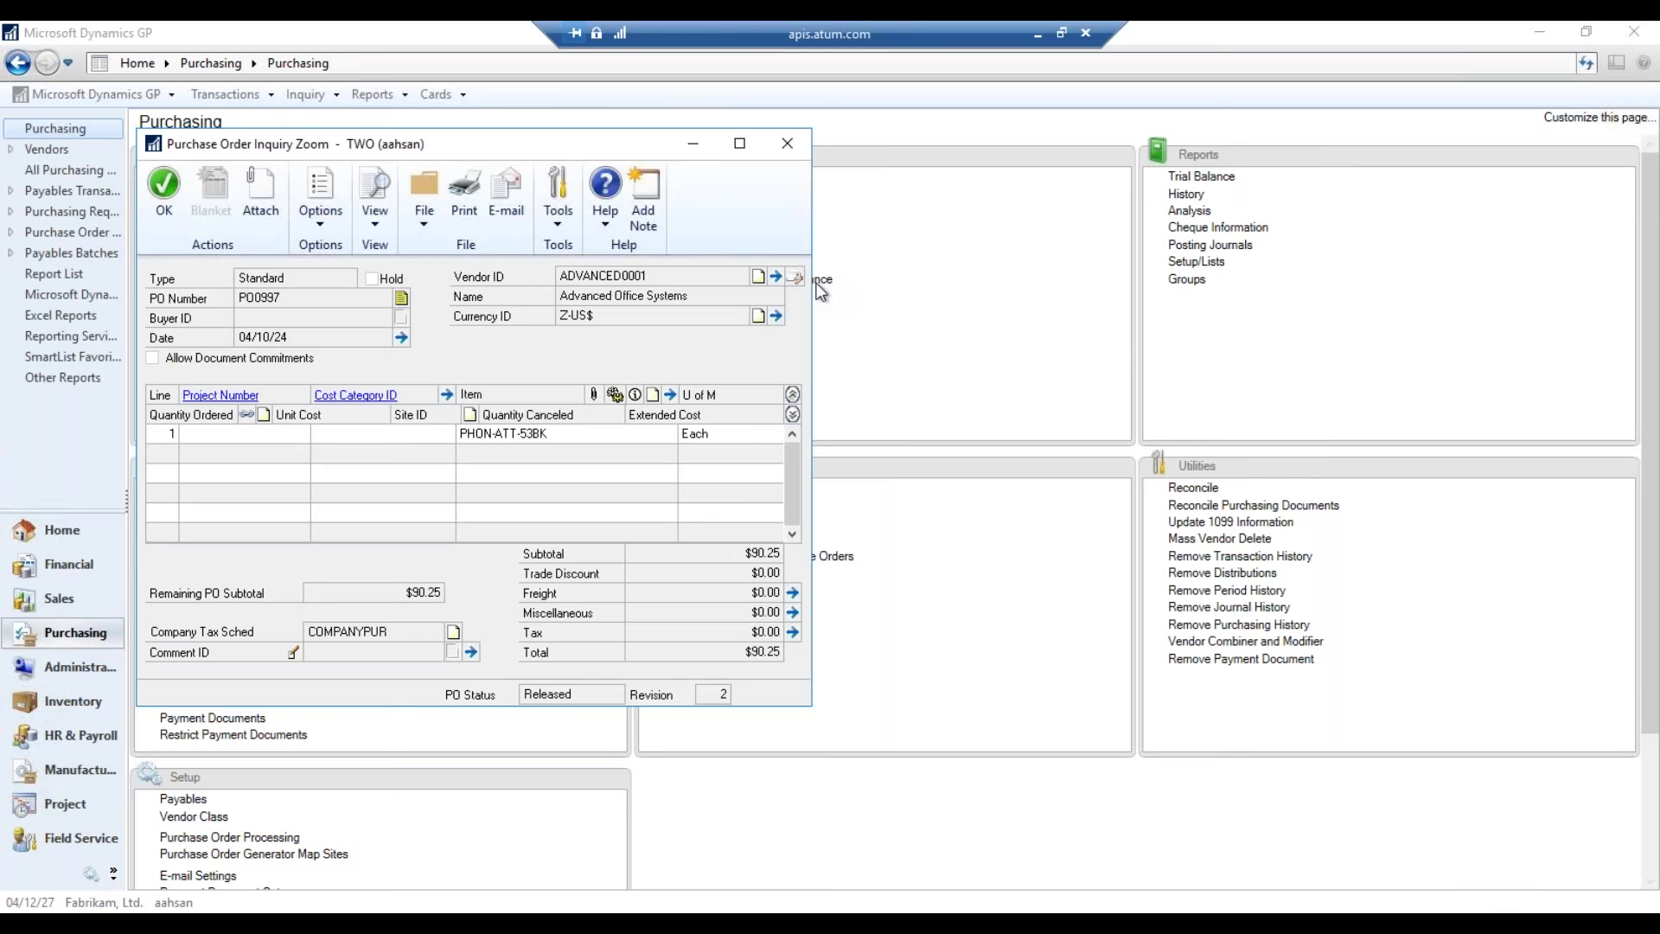
click(787, 143)
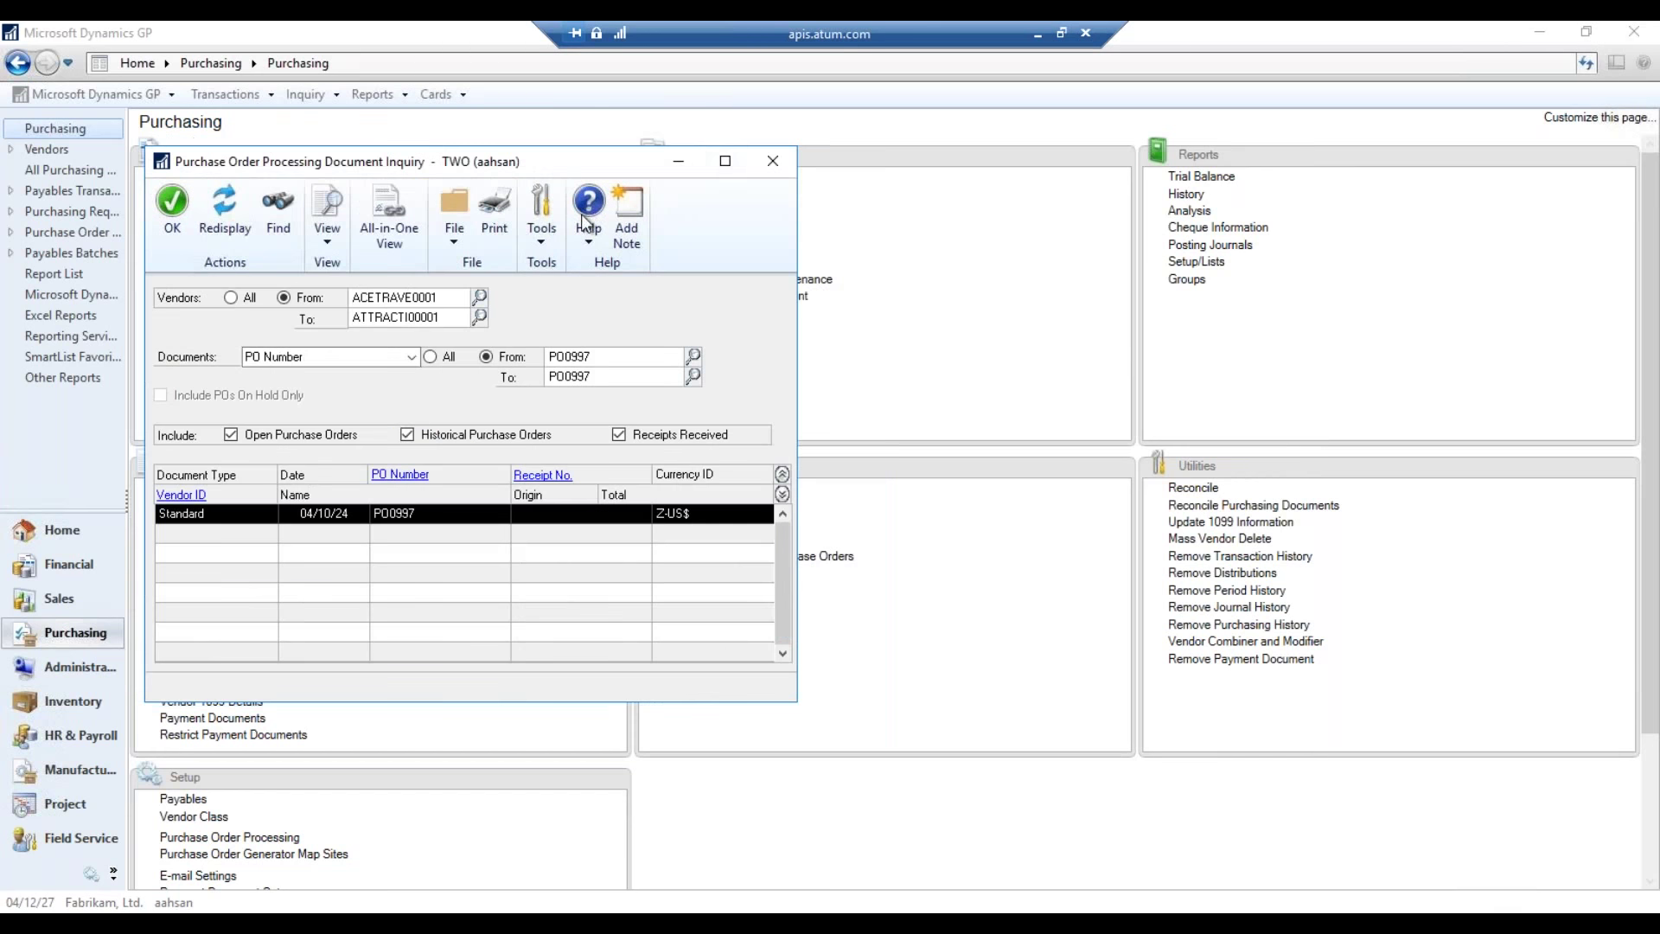
click(773, 161)
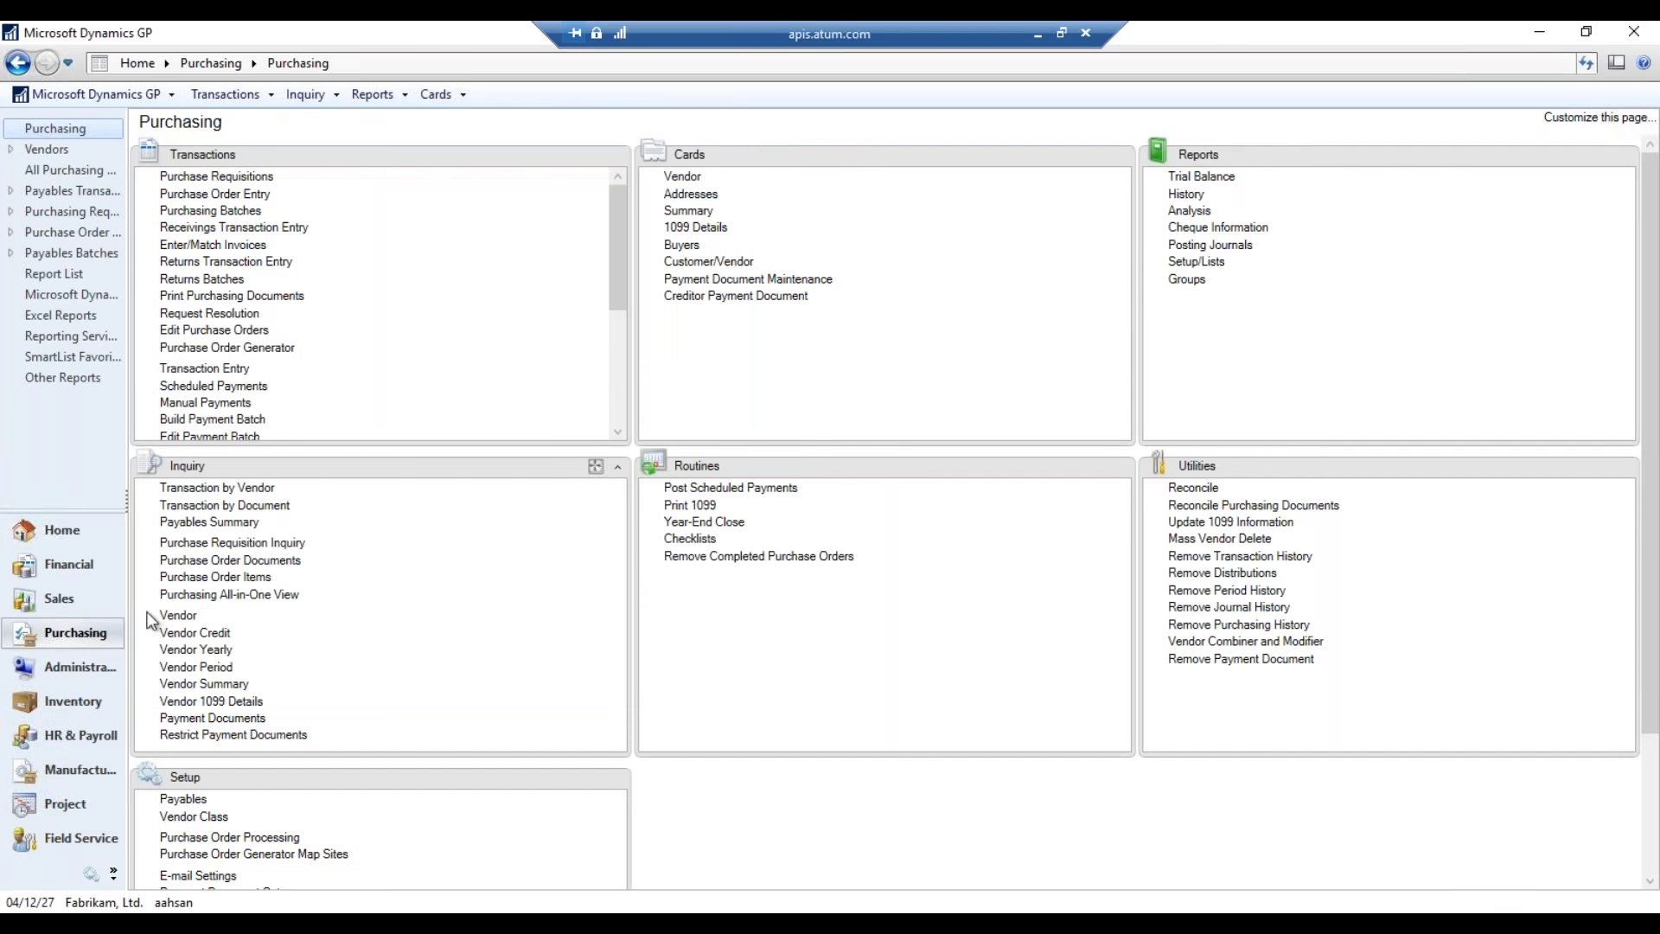
- Open Sales Transaction Entry and load invoice INVS3014
click(117, 597)
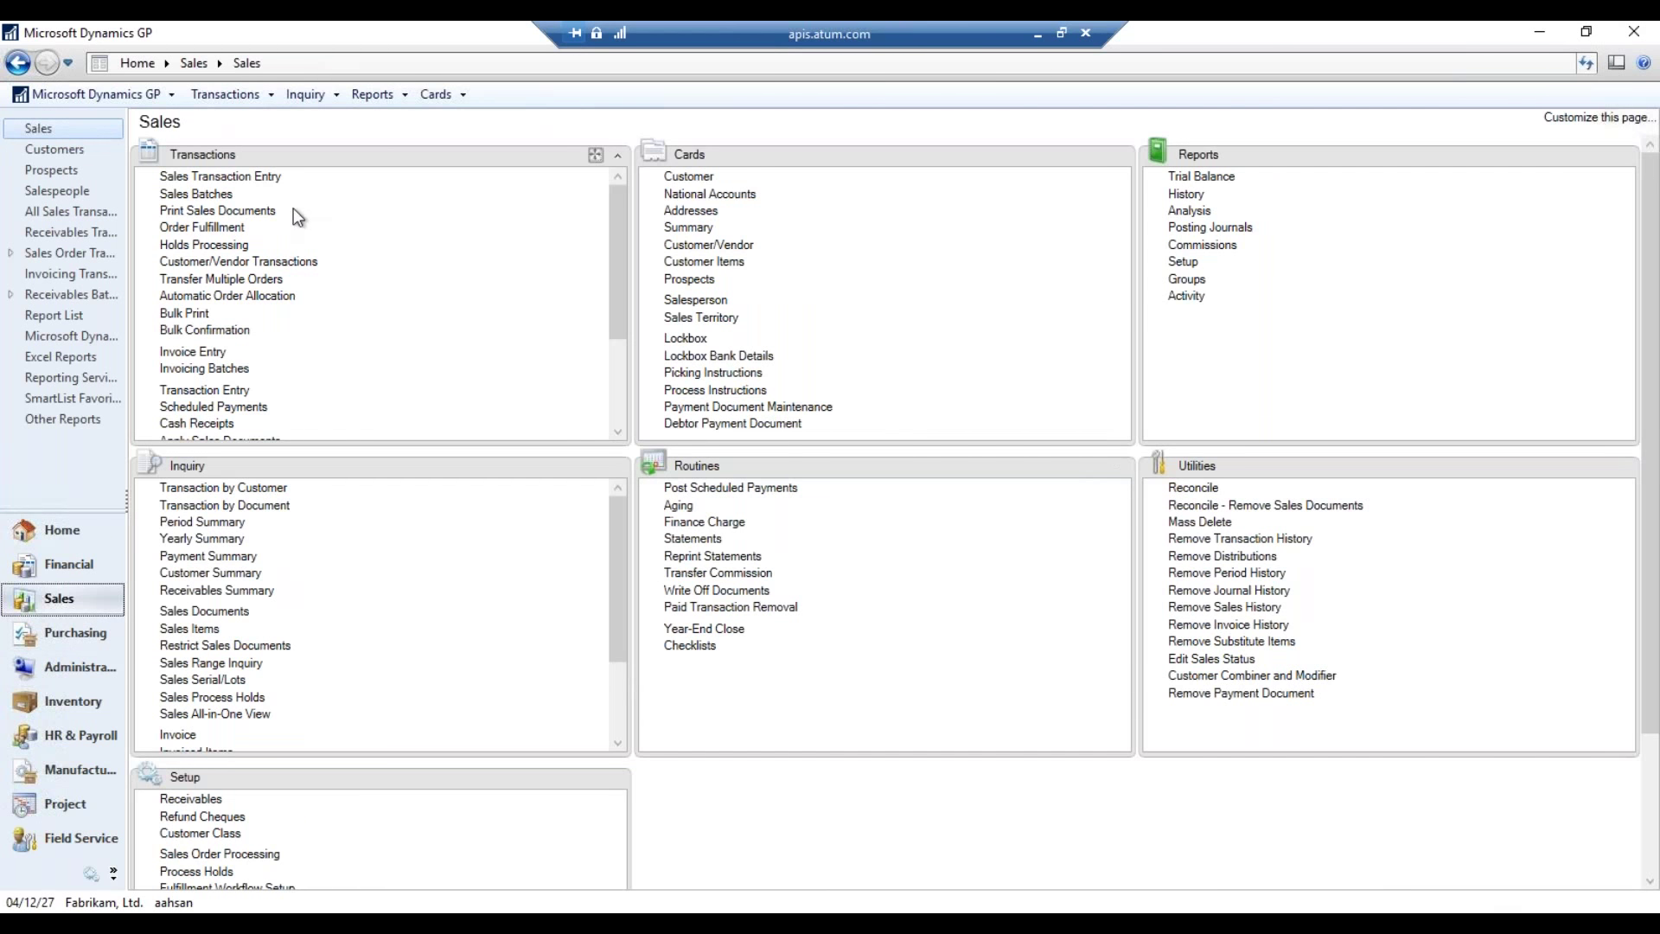
click(221, 176)
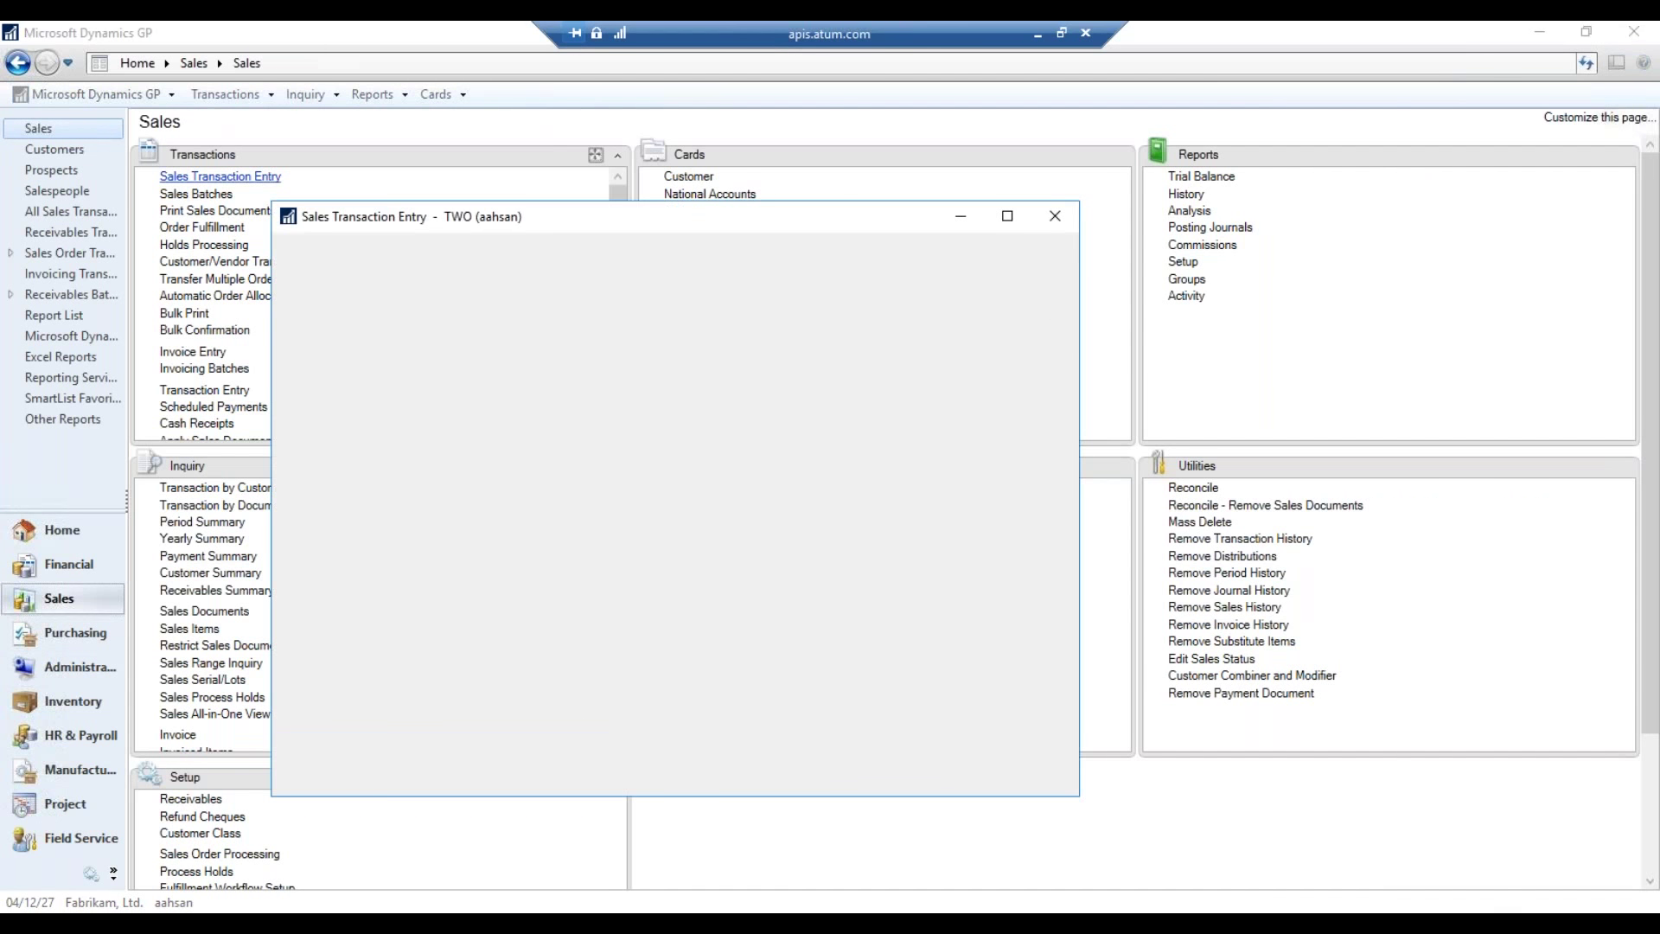
click(494, 348)
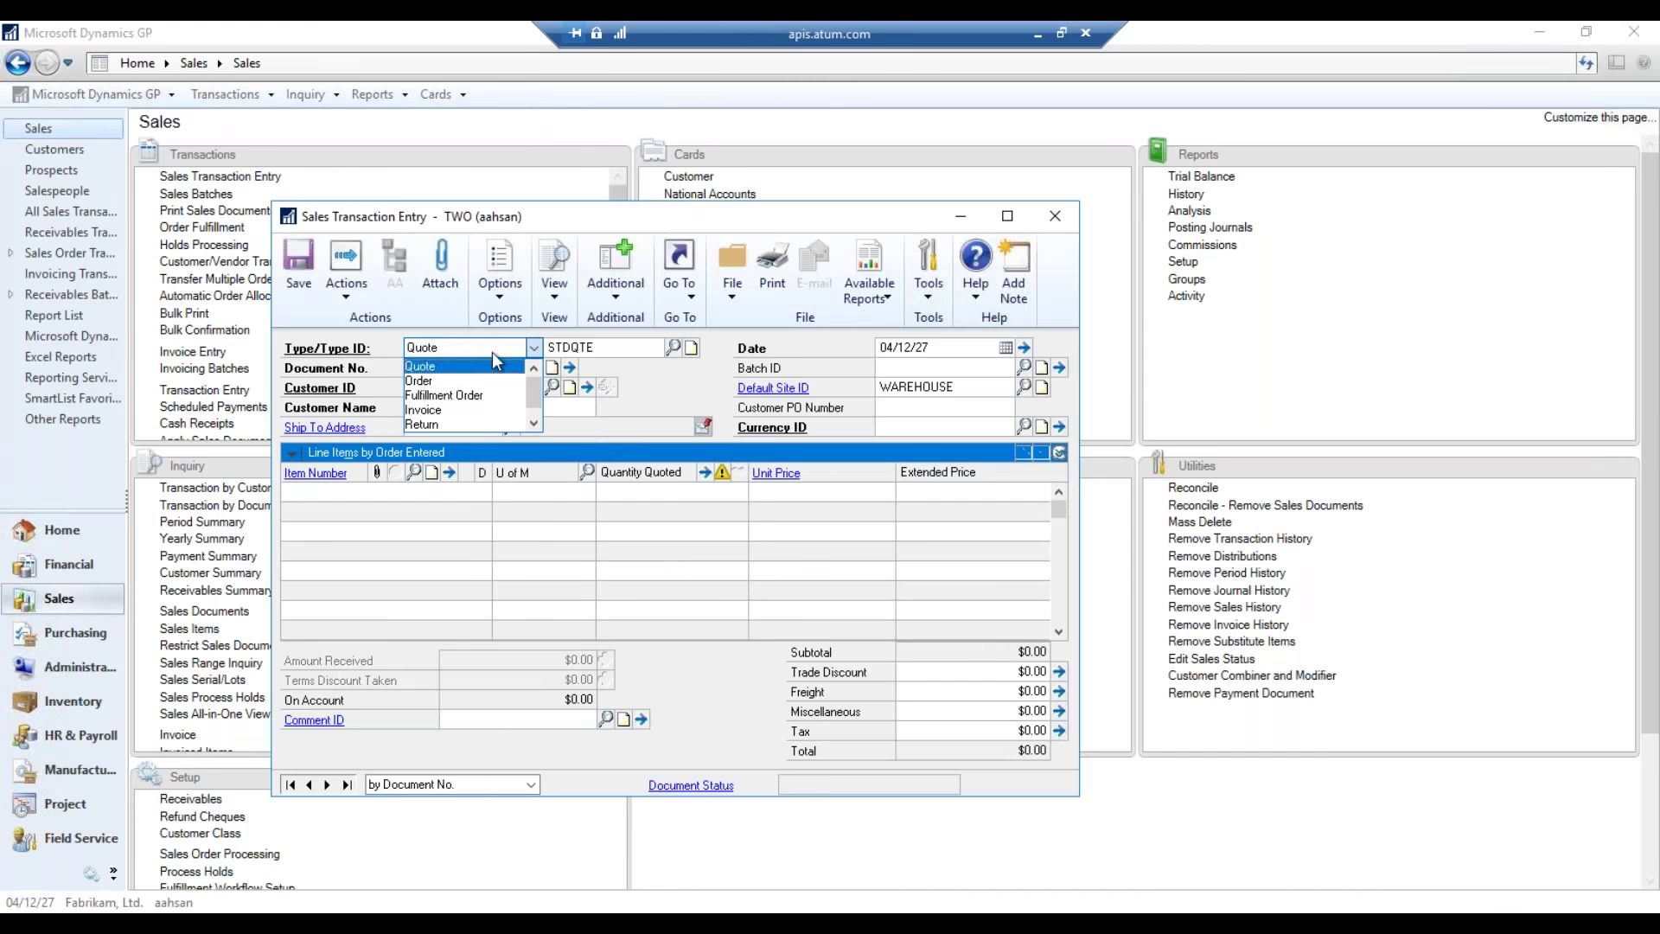
click(458, 410)
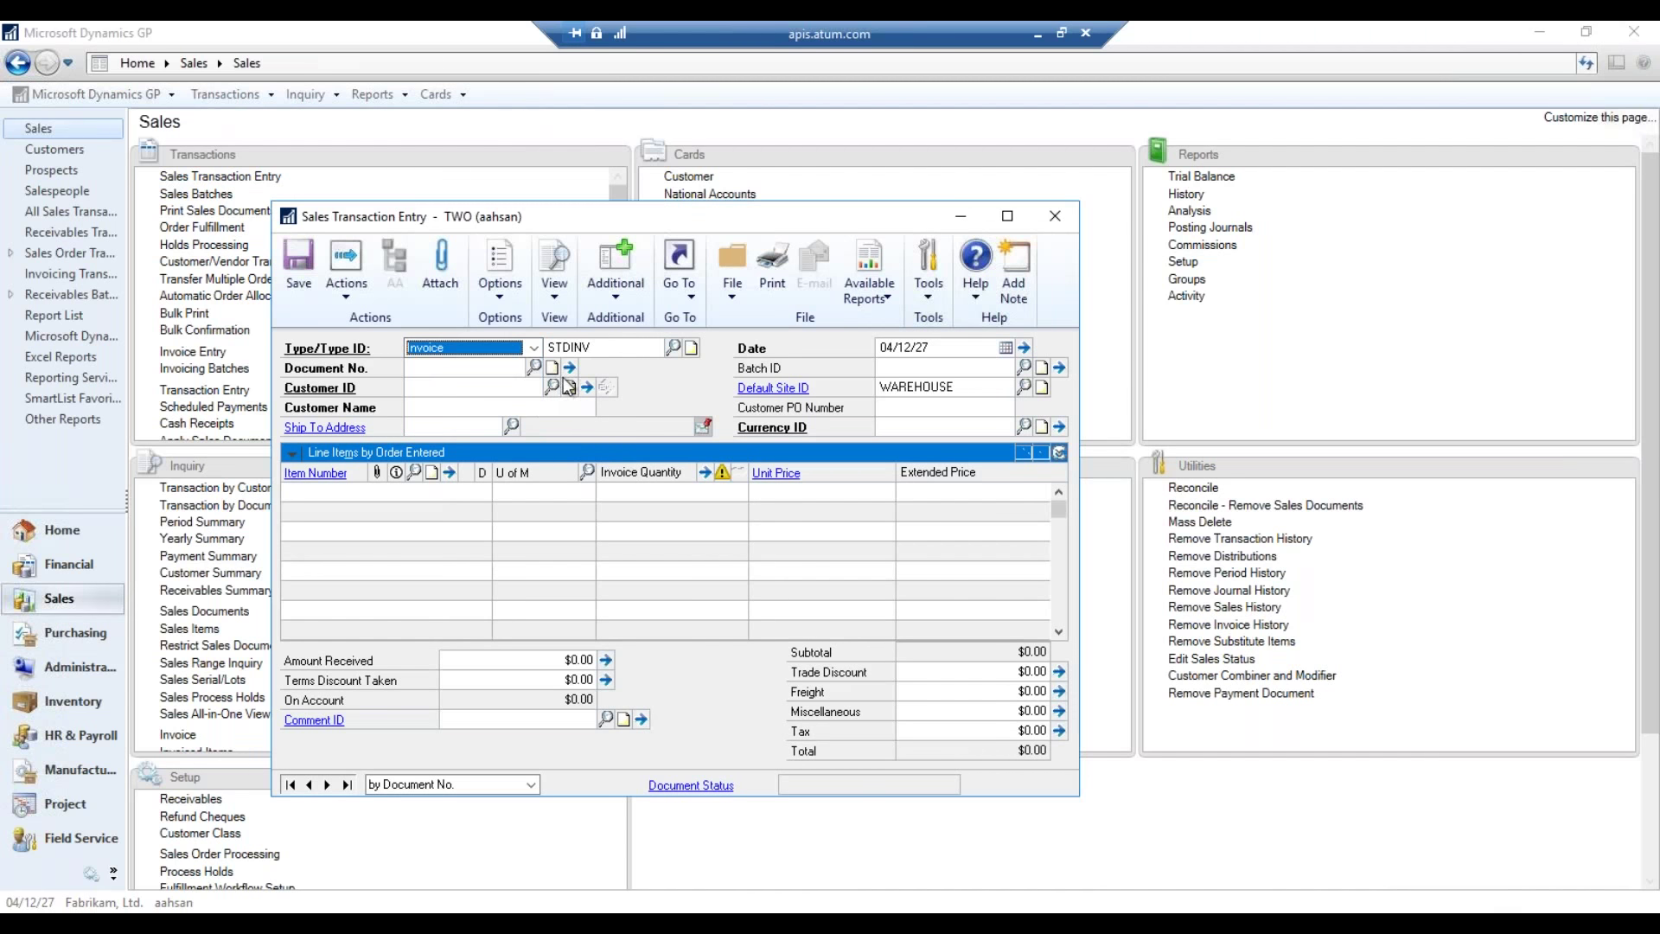
click(533, 367)
double_click(450, 402)
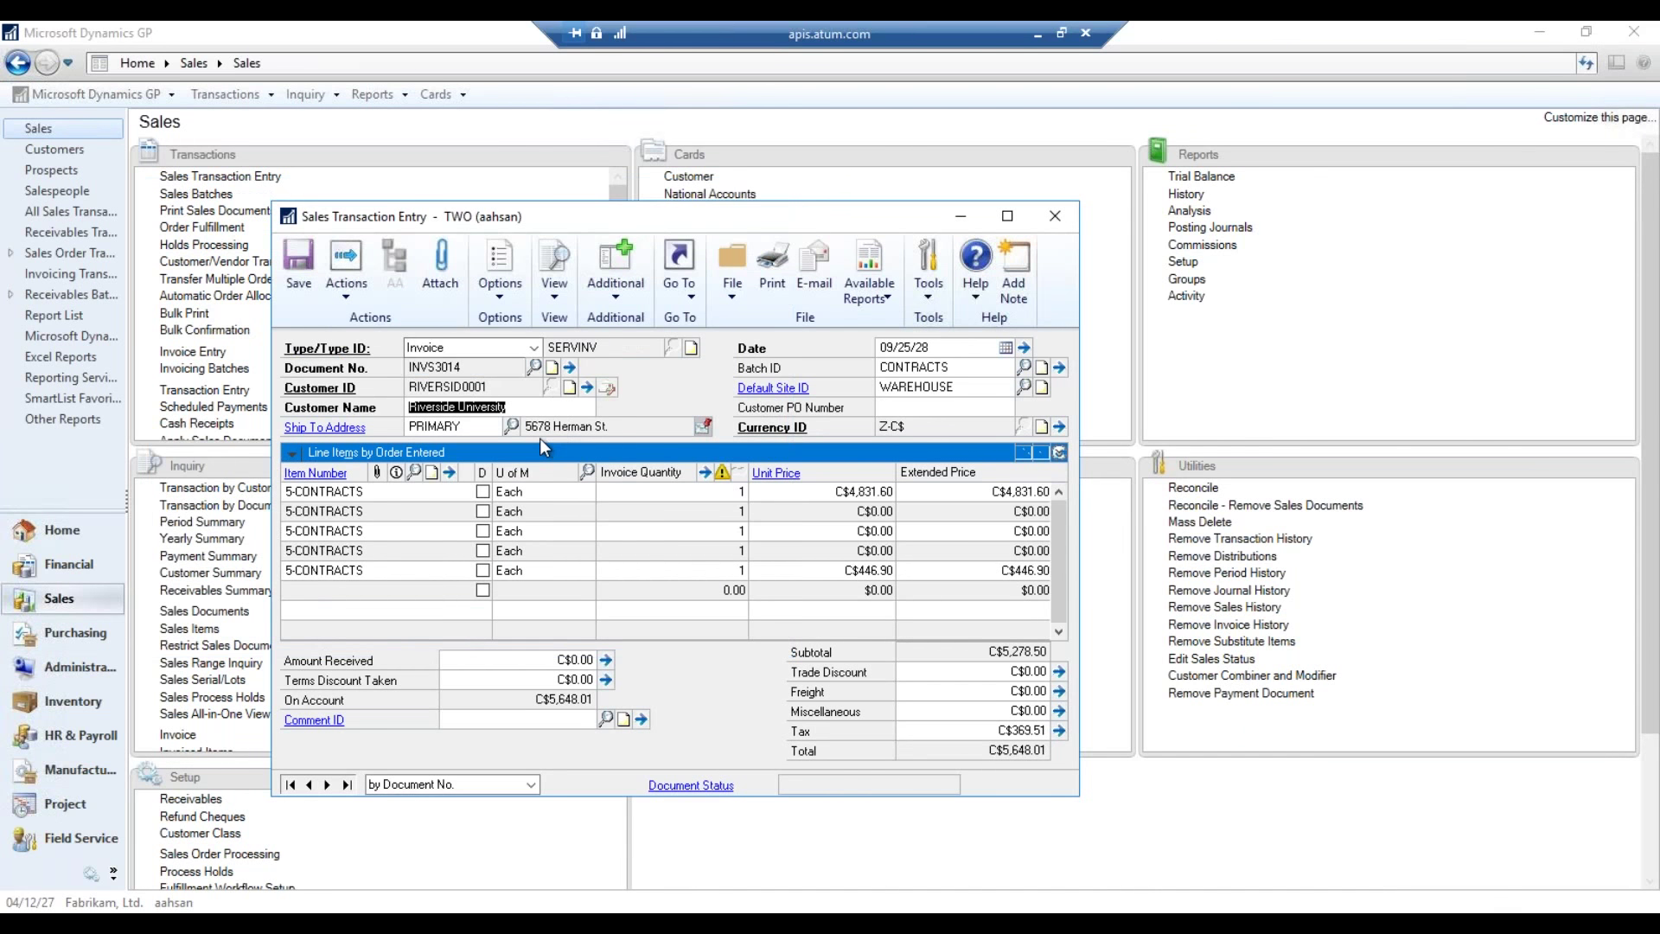
- Attach Dynamics-GP-Blue-Logo-400x269.png from Document Upload\Logo and save the invoice
click(449, 282)
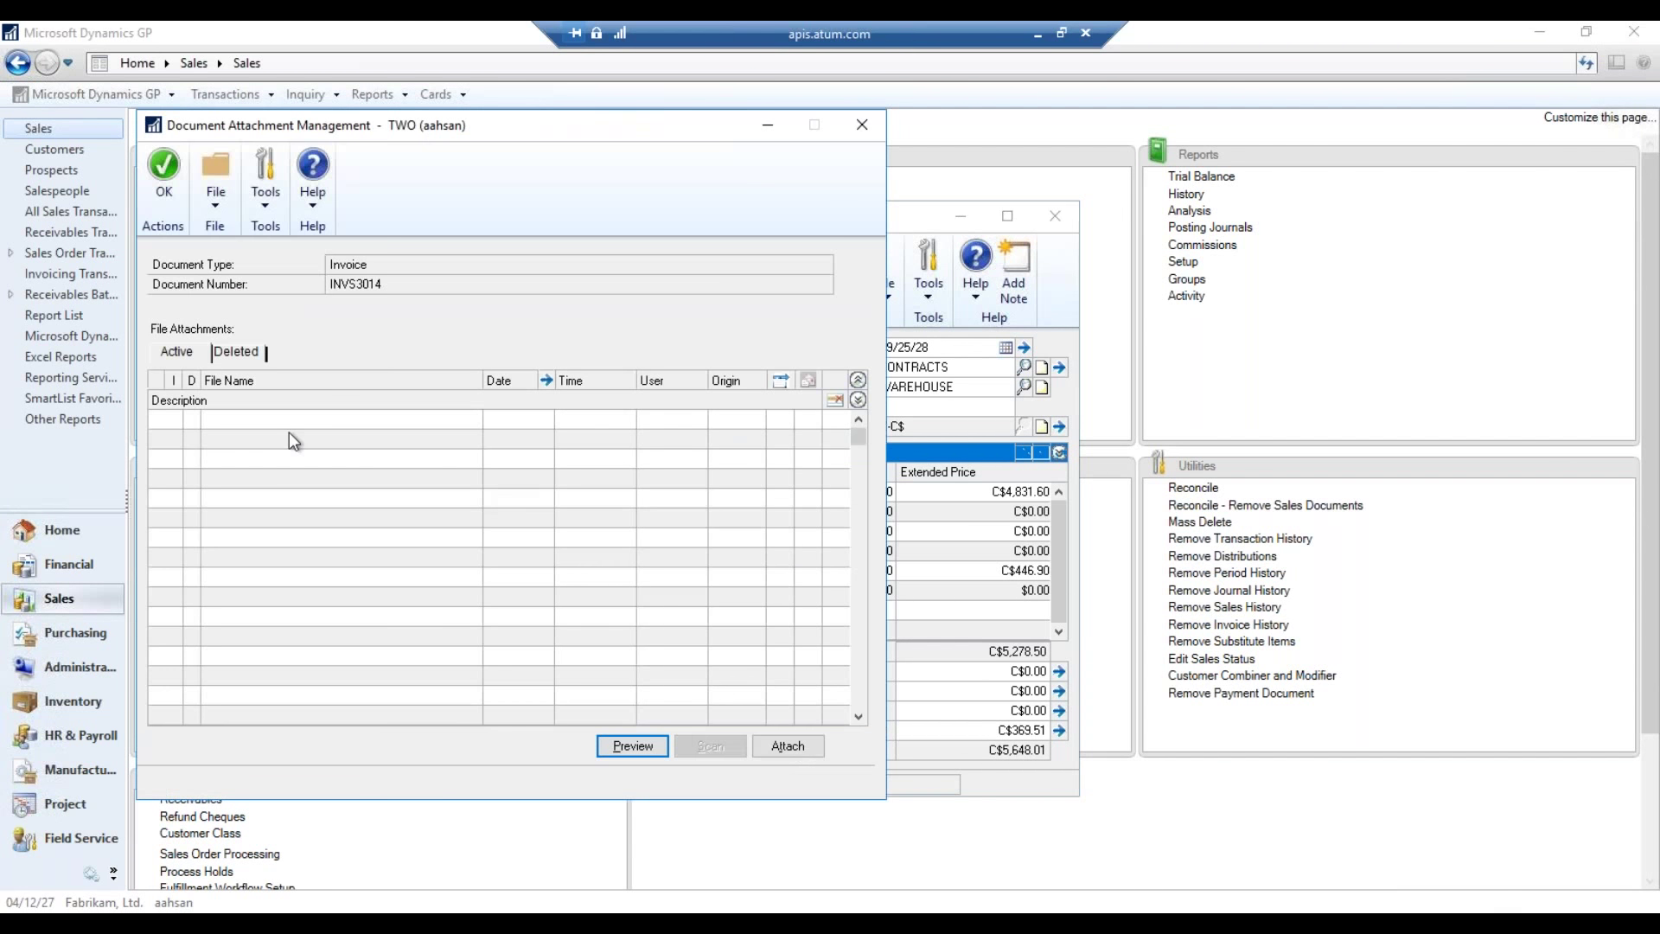
click(788, 745)
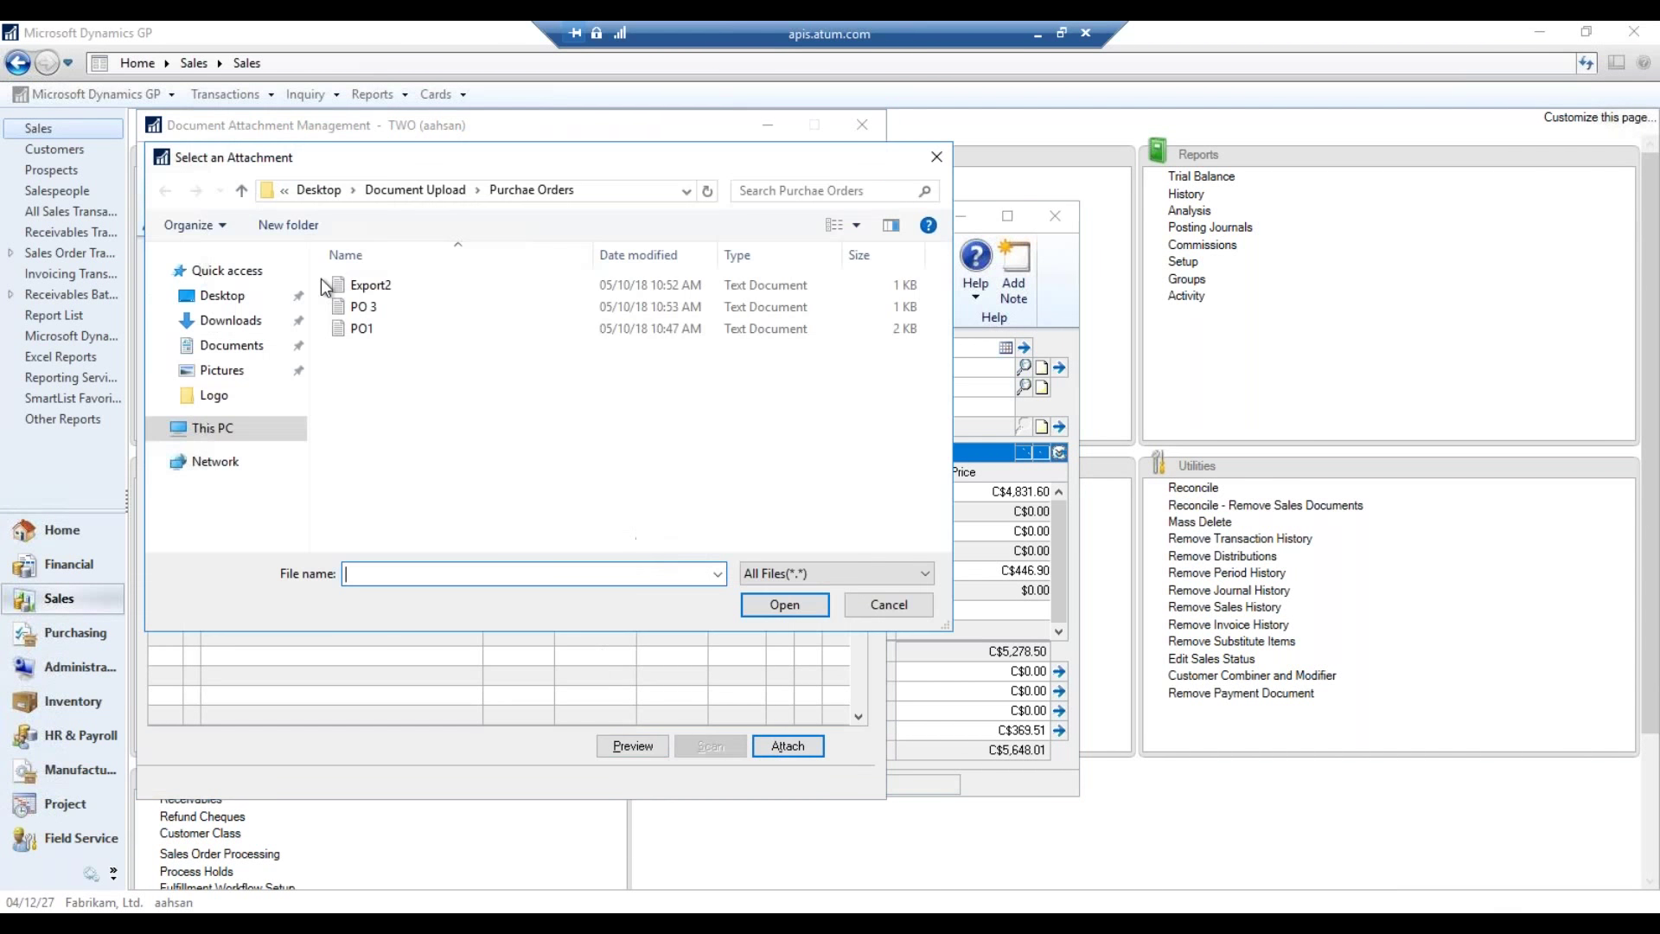
click(429, 190)
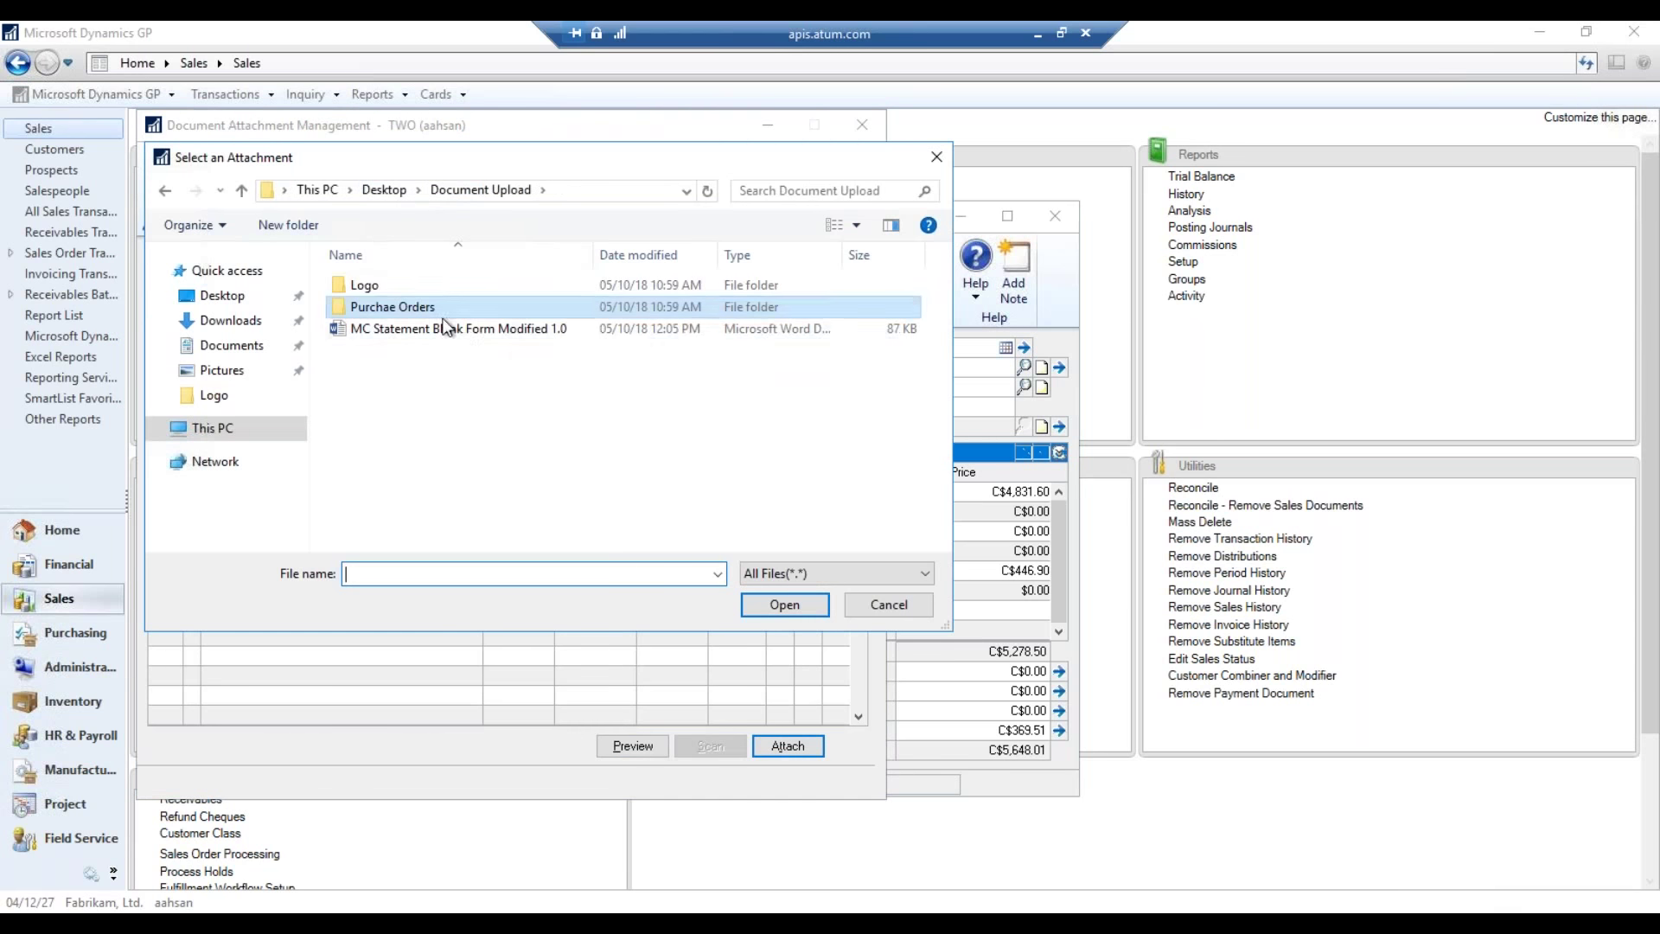
double_click(408, 287)
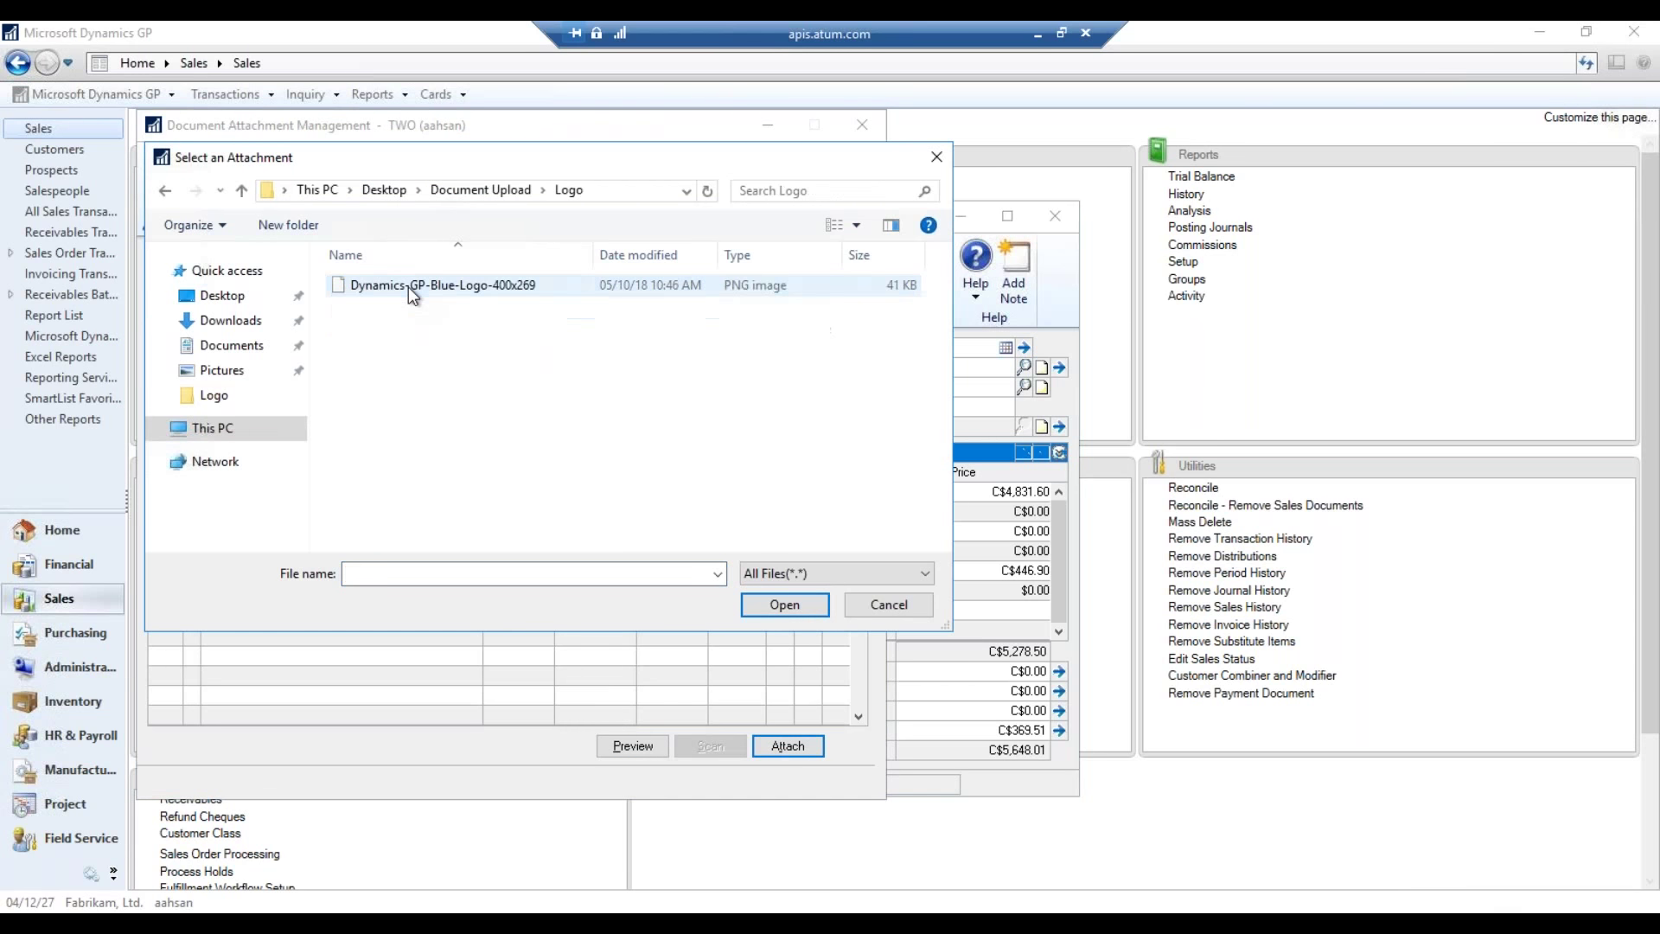
double_click(442, 286)
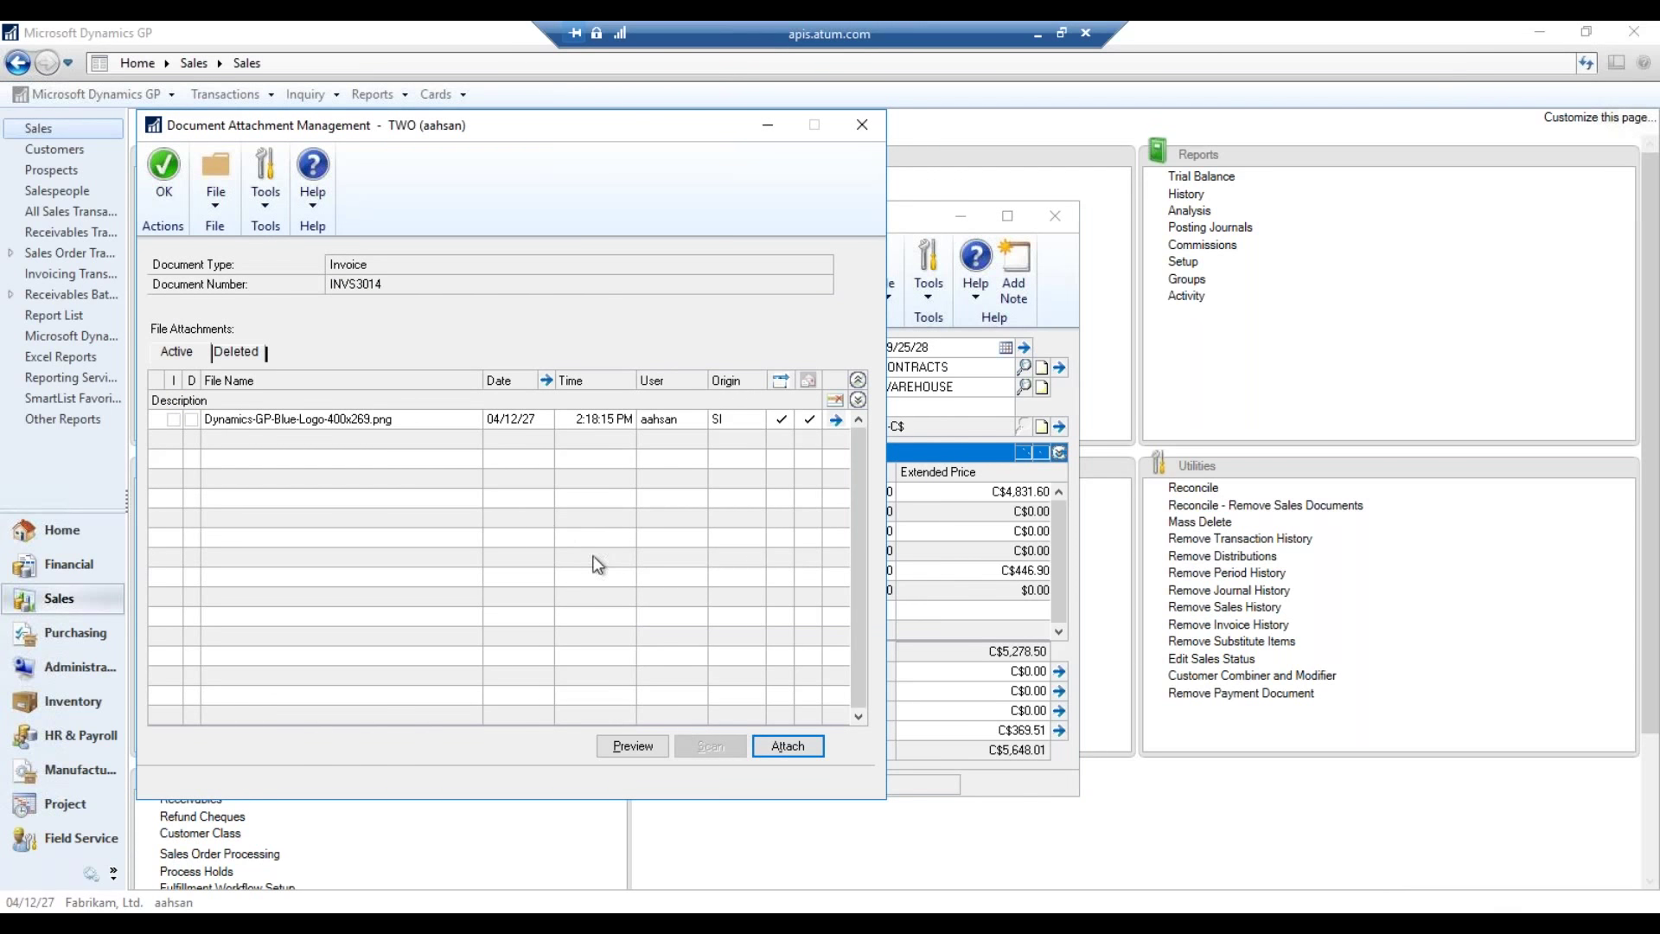
click(164, 166)
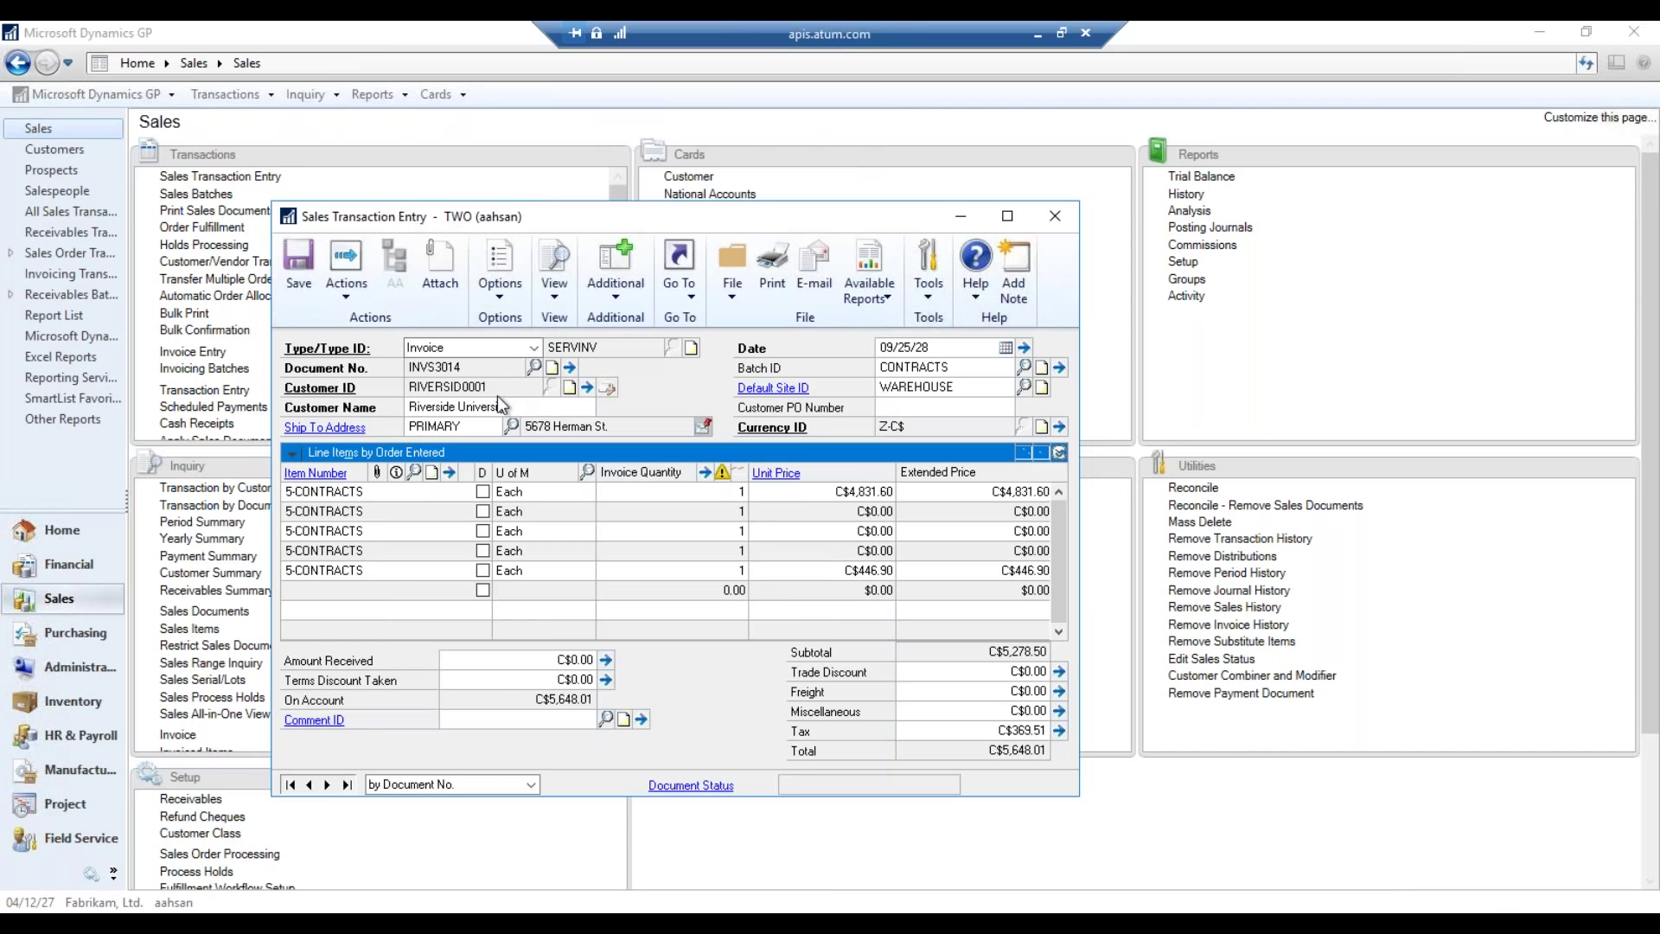
click(298, 268)
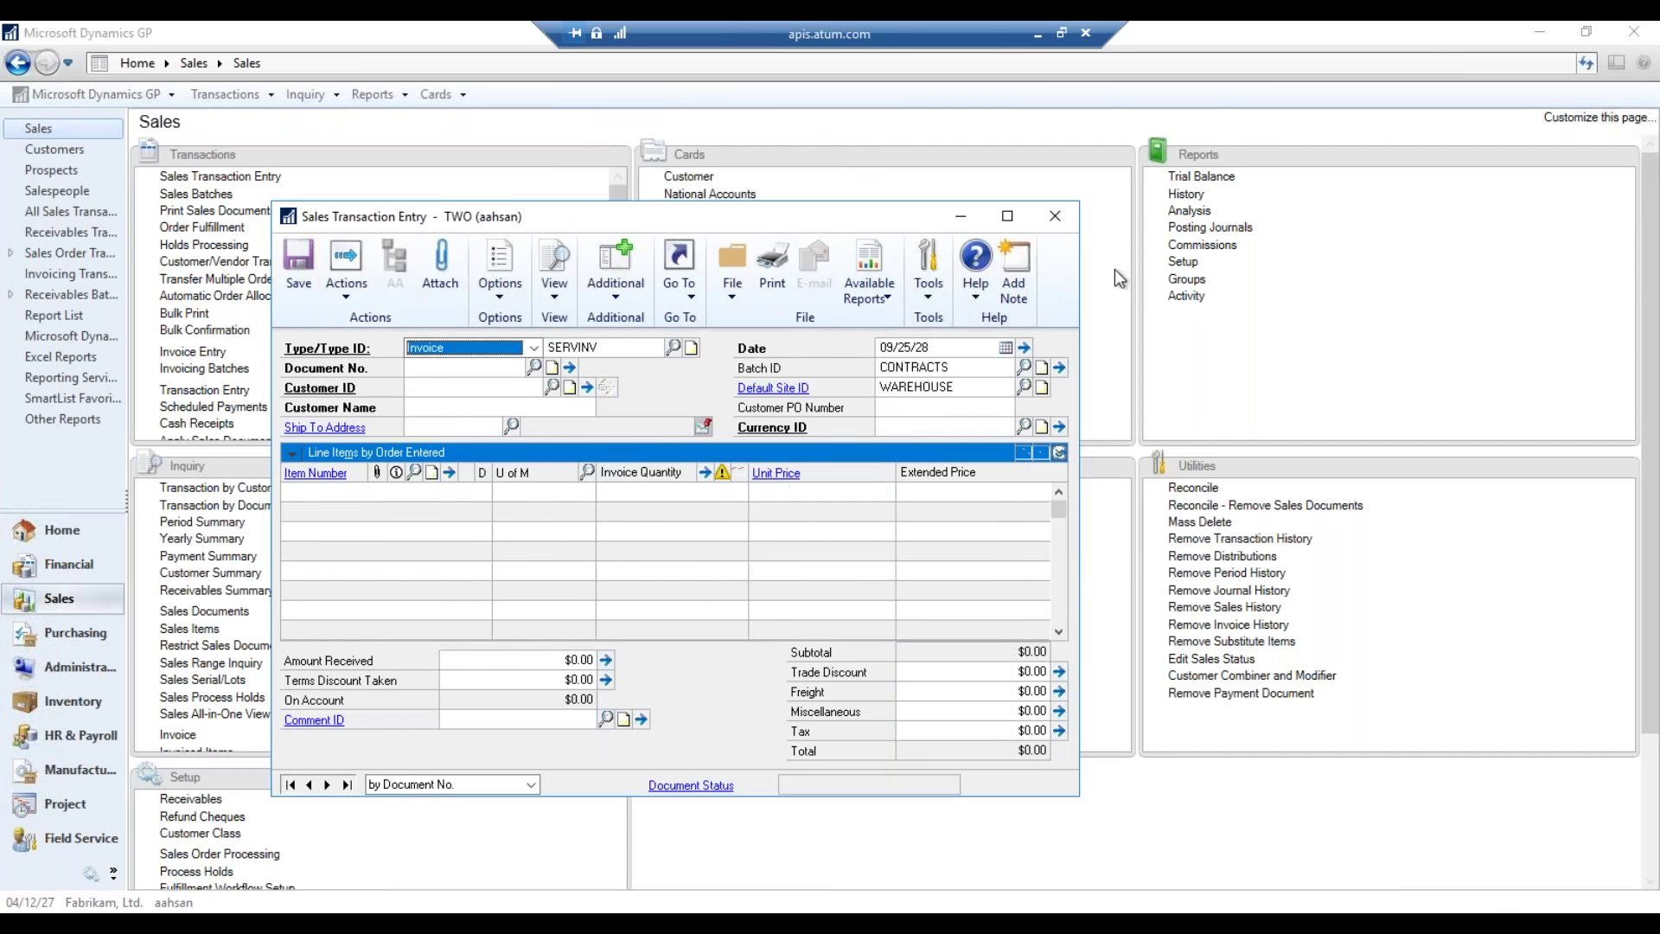
- Close Sales Transaction Entry and switch to the Purchasing area
click(1061, 221)
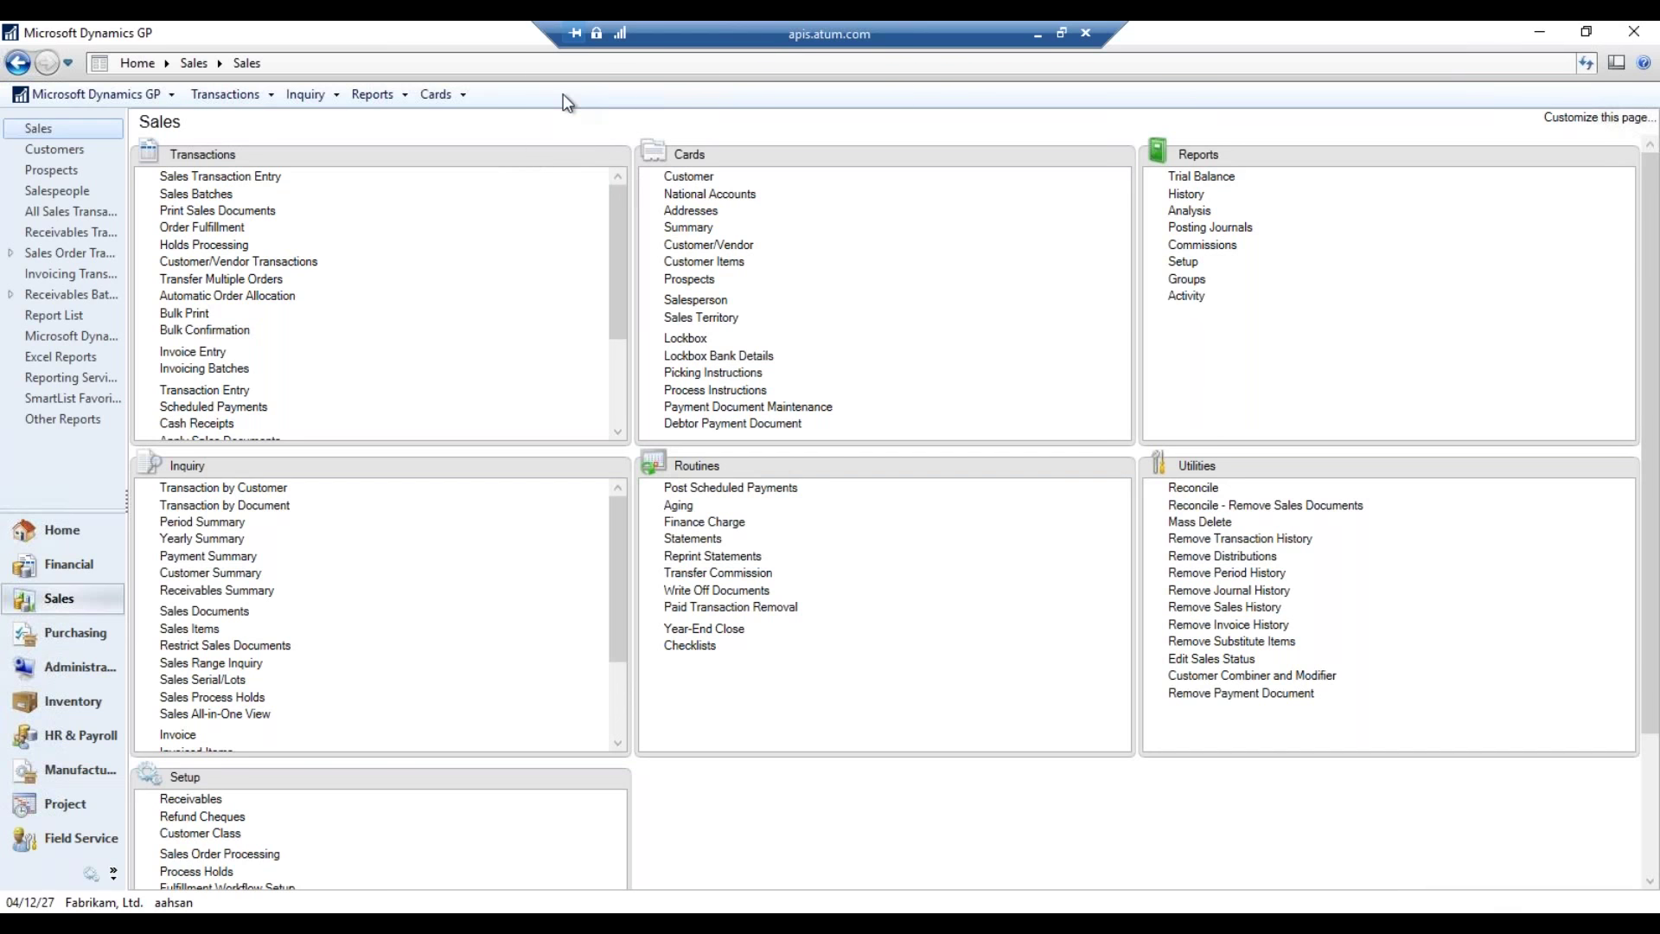
click(78, 633)
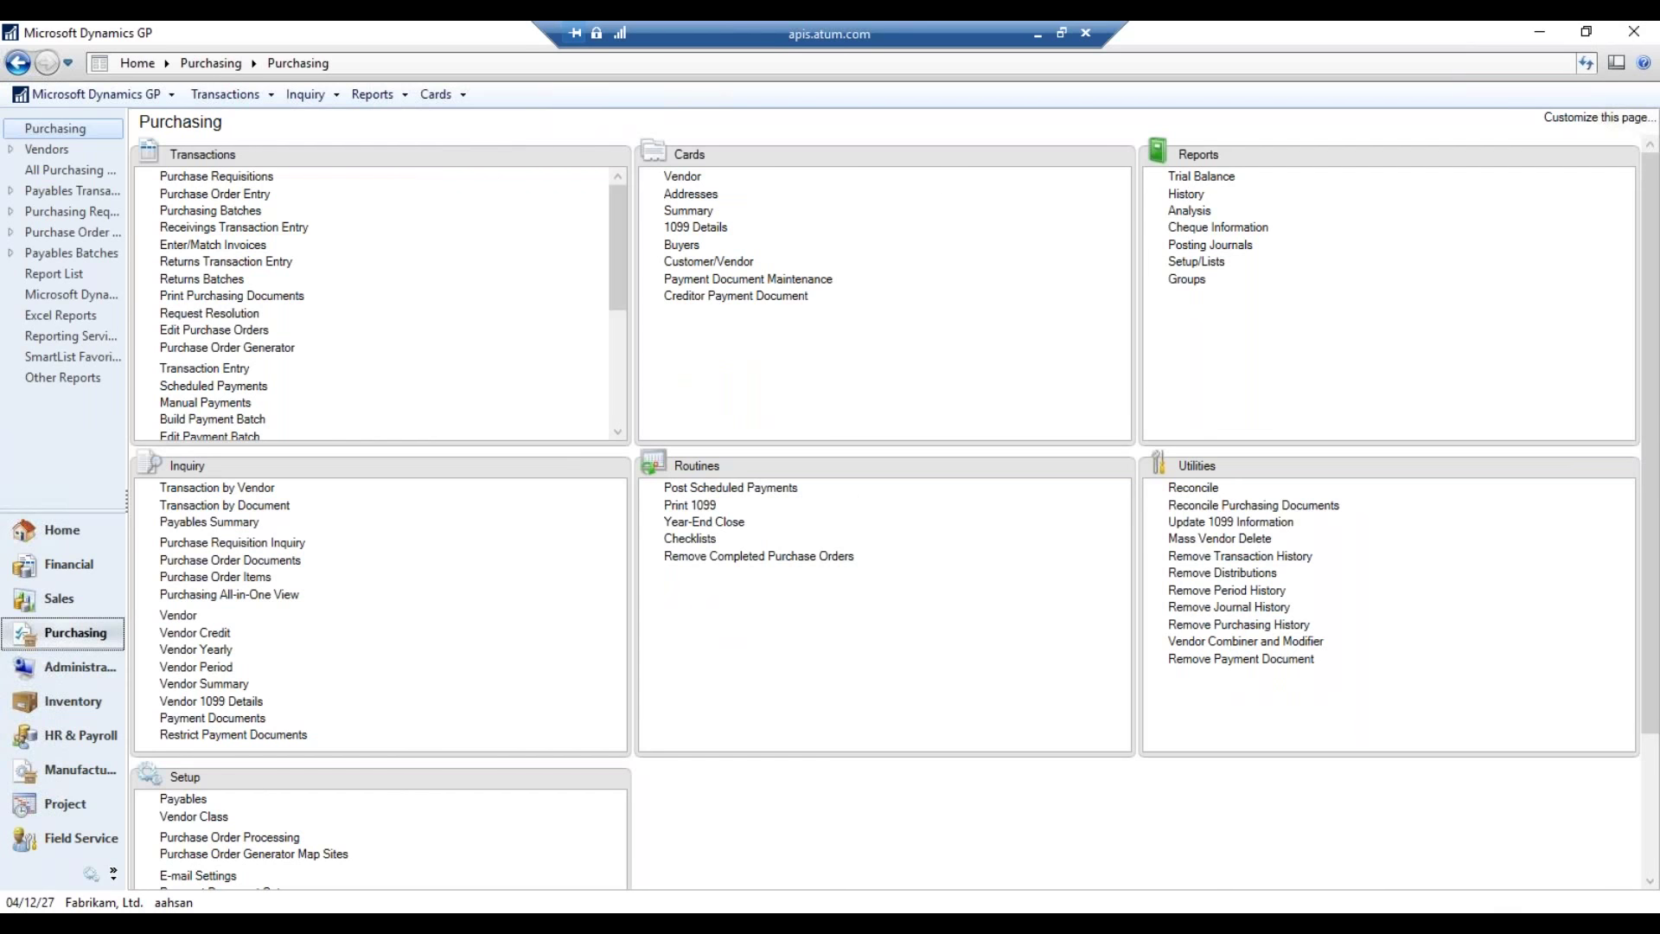
- Open Reports > Template Maintenance and choose More Reports from the Report Name list
click(396, 98)
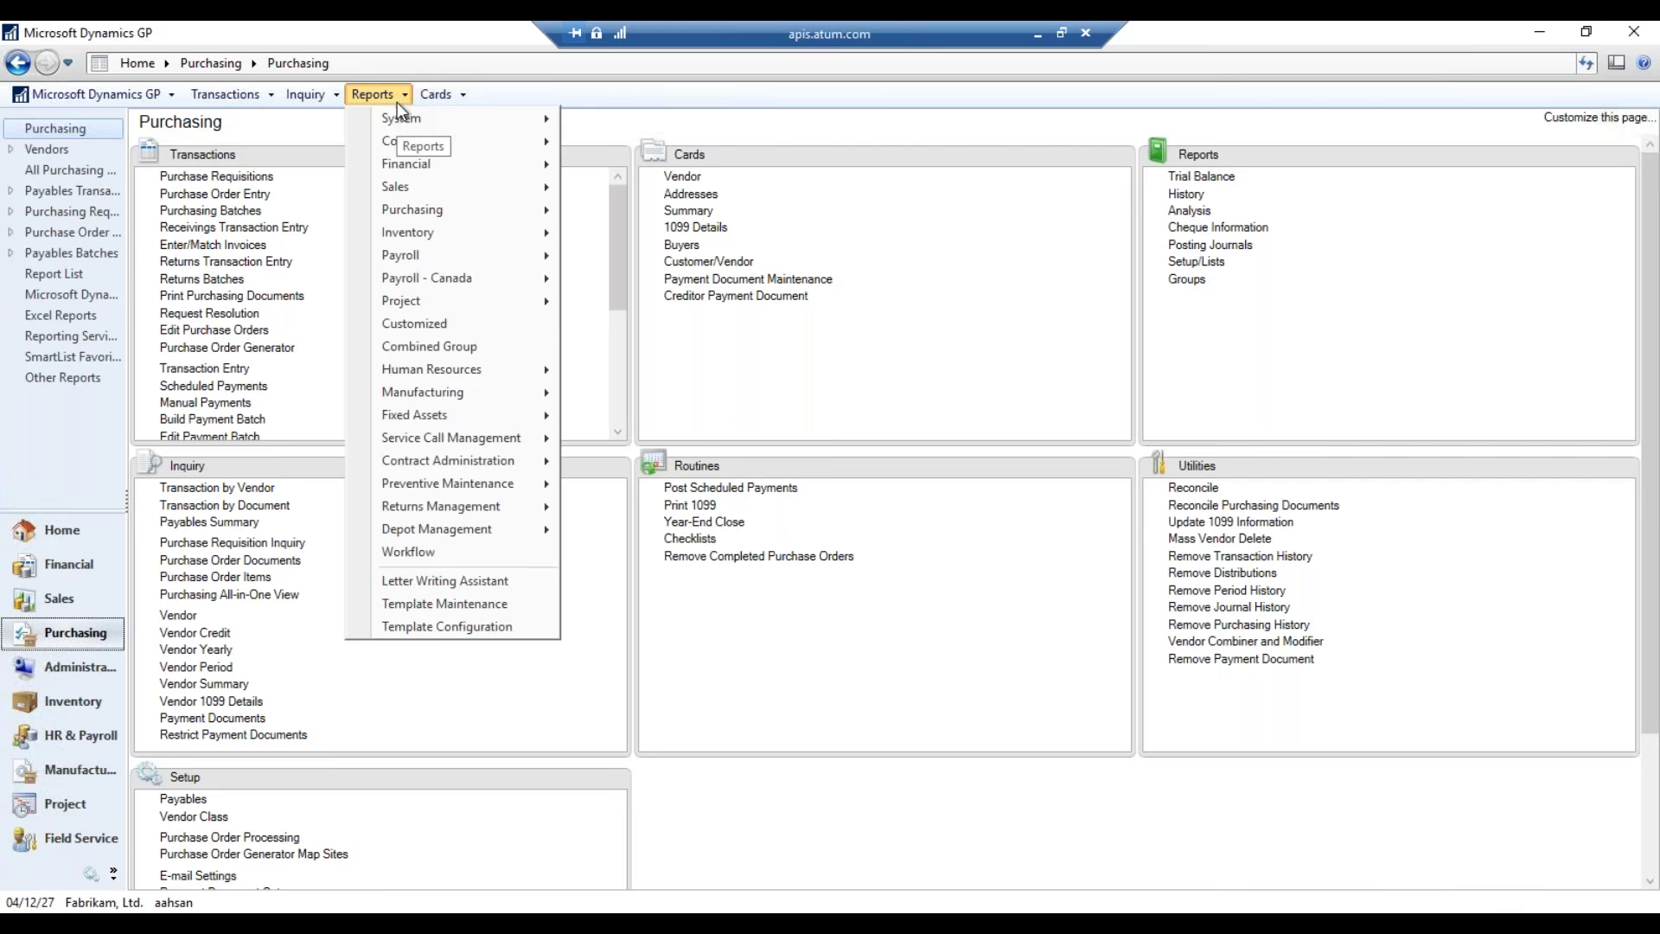
click(501, 603)
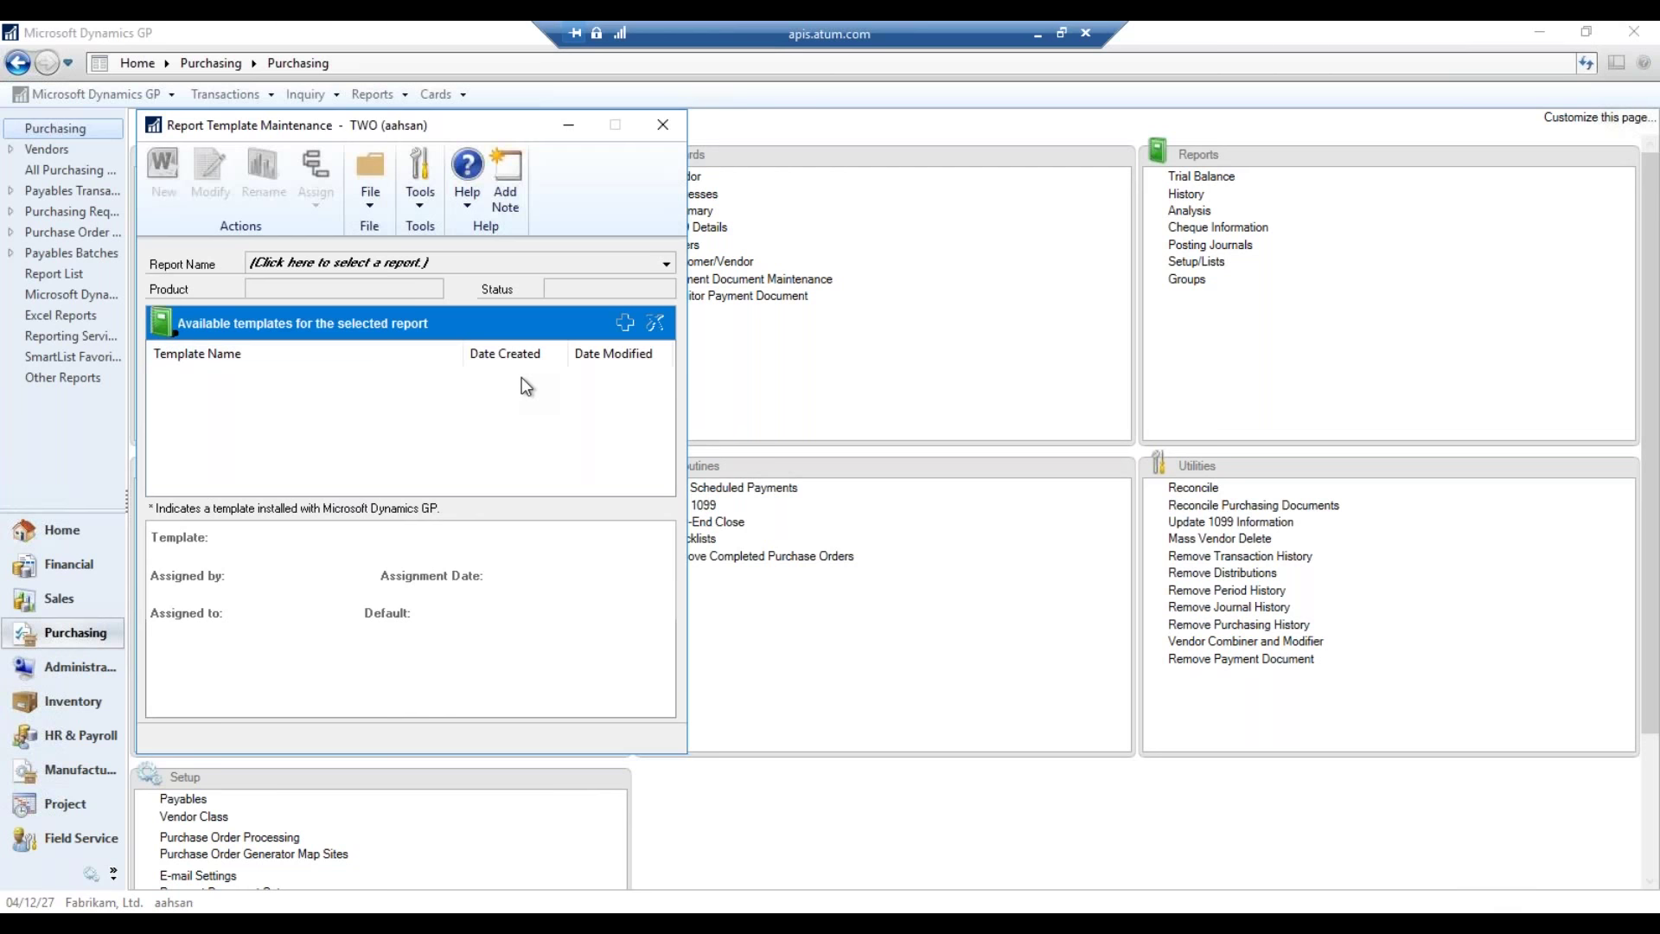
click(502, 262)
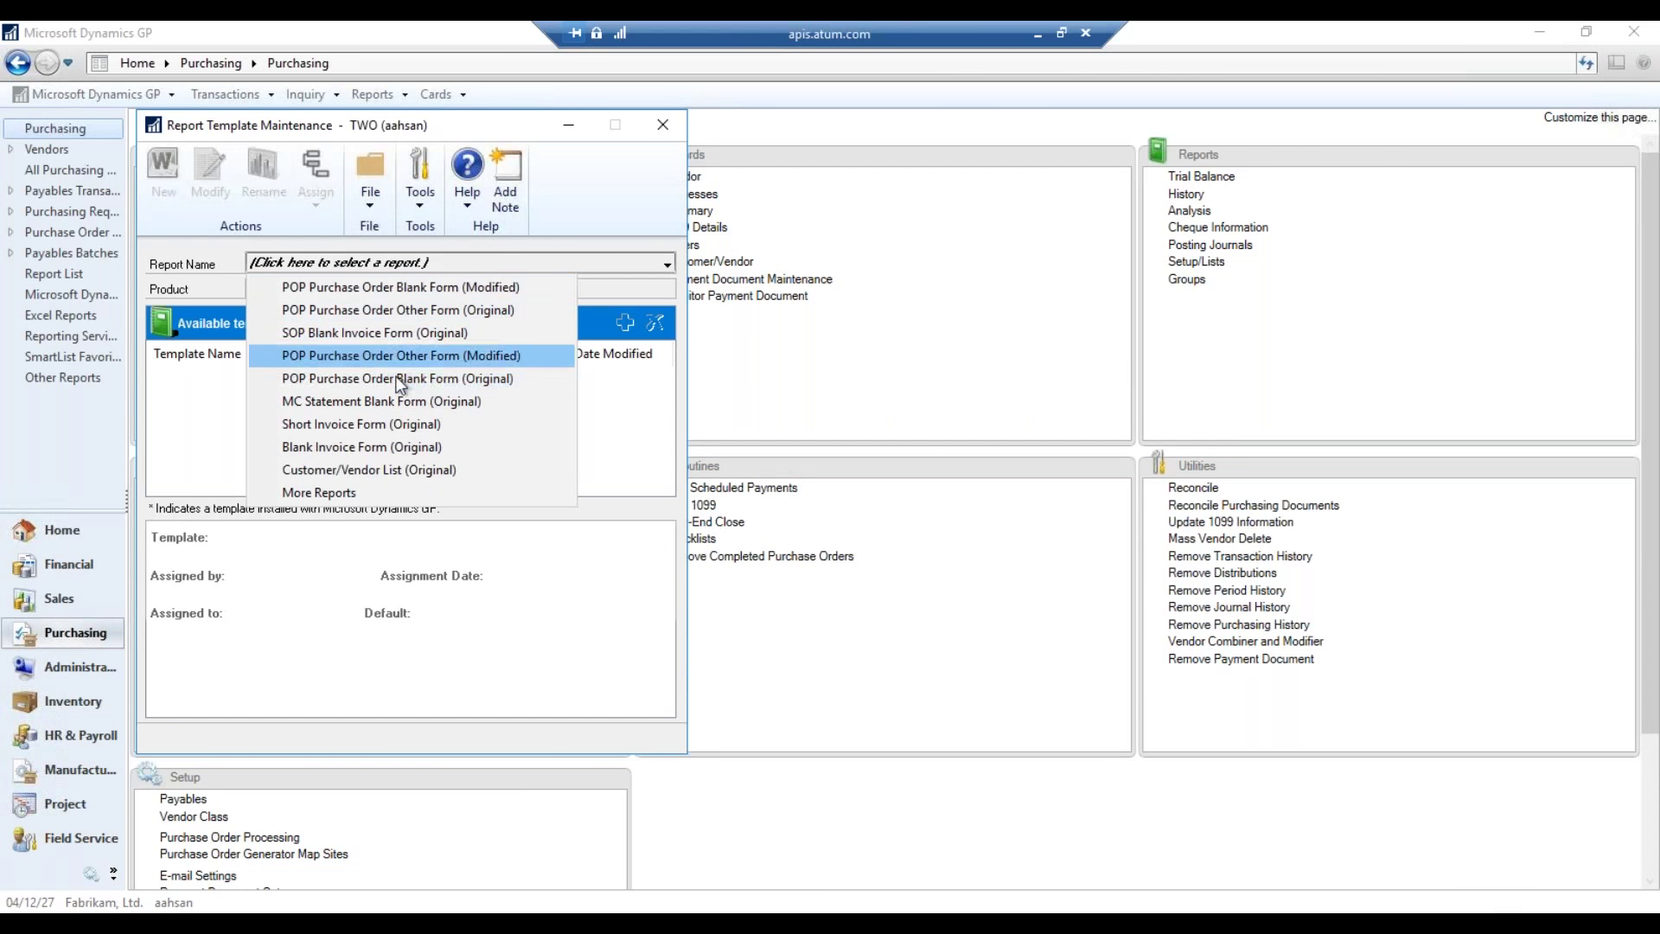
click(406, 493)
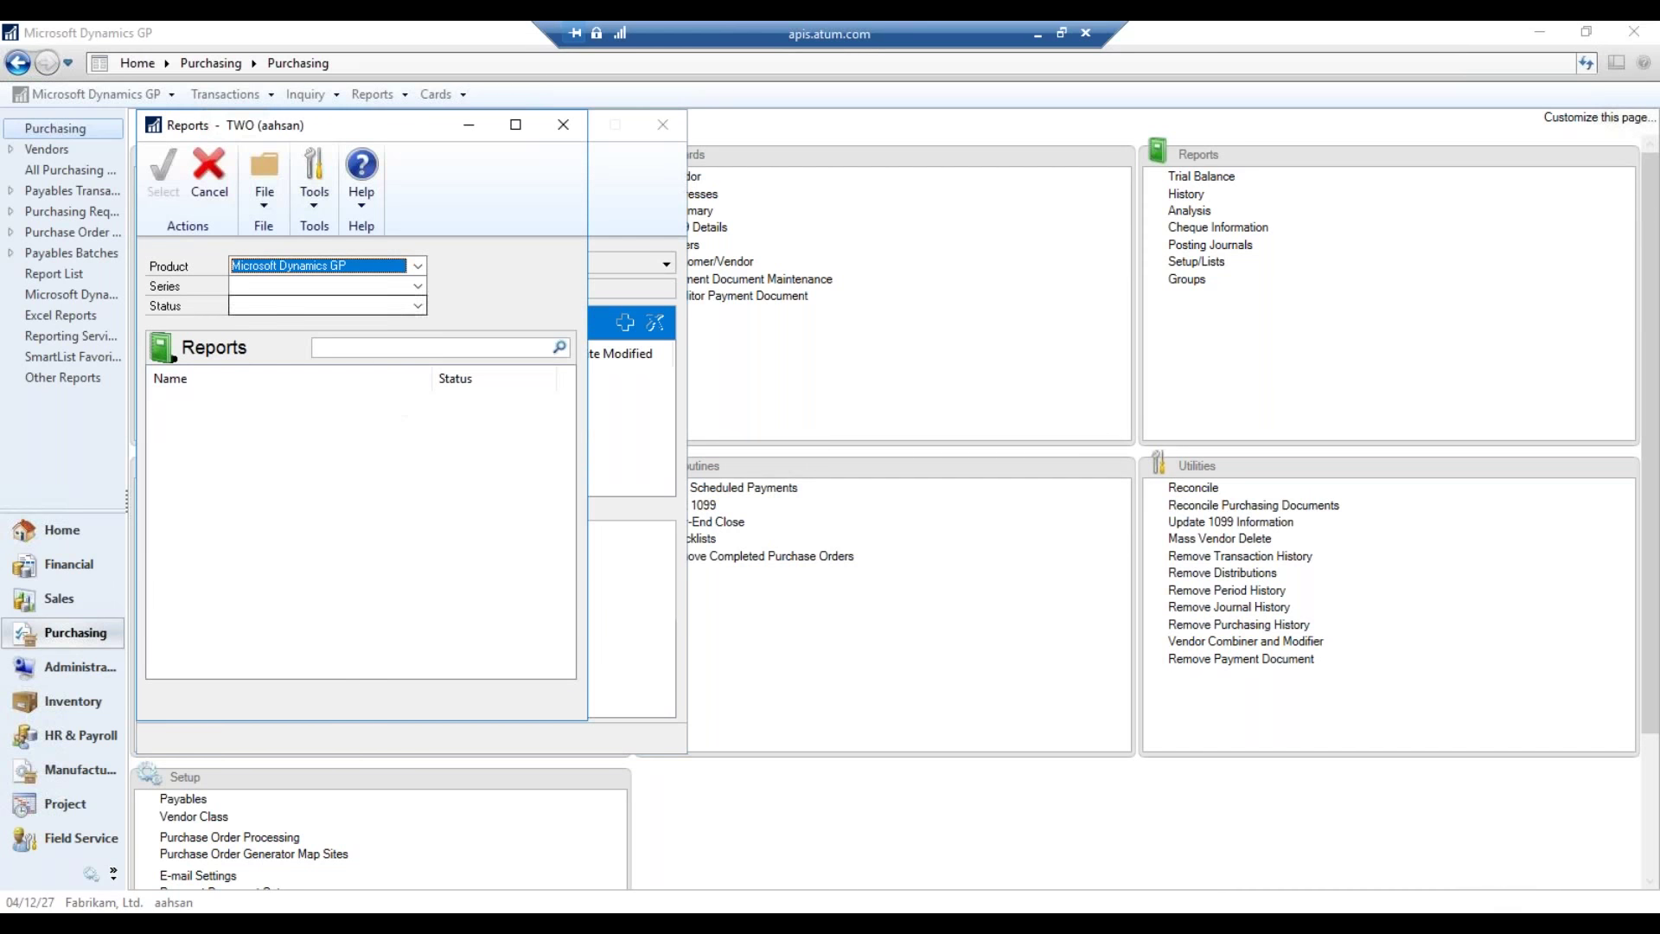
- Filter the Reports list to the Purchasing series with all statuses
drag(368, 124, 637, 164)
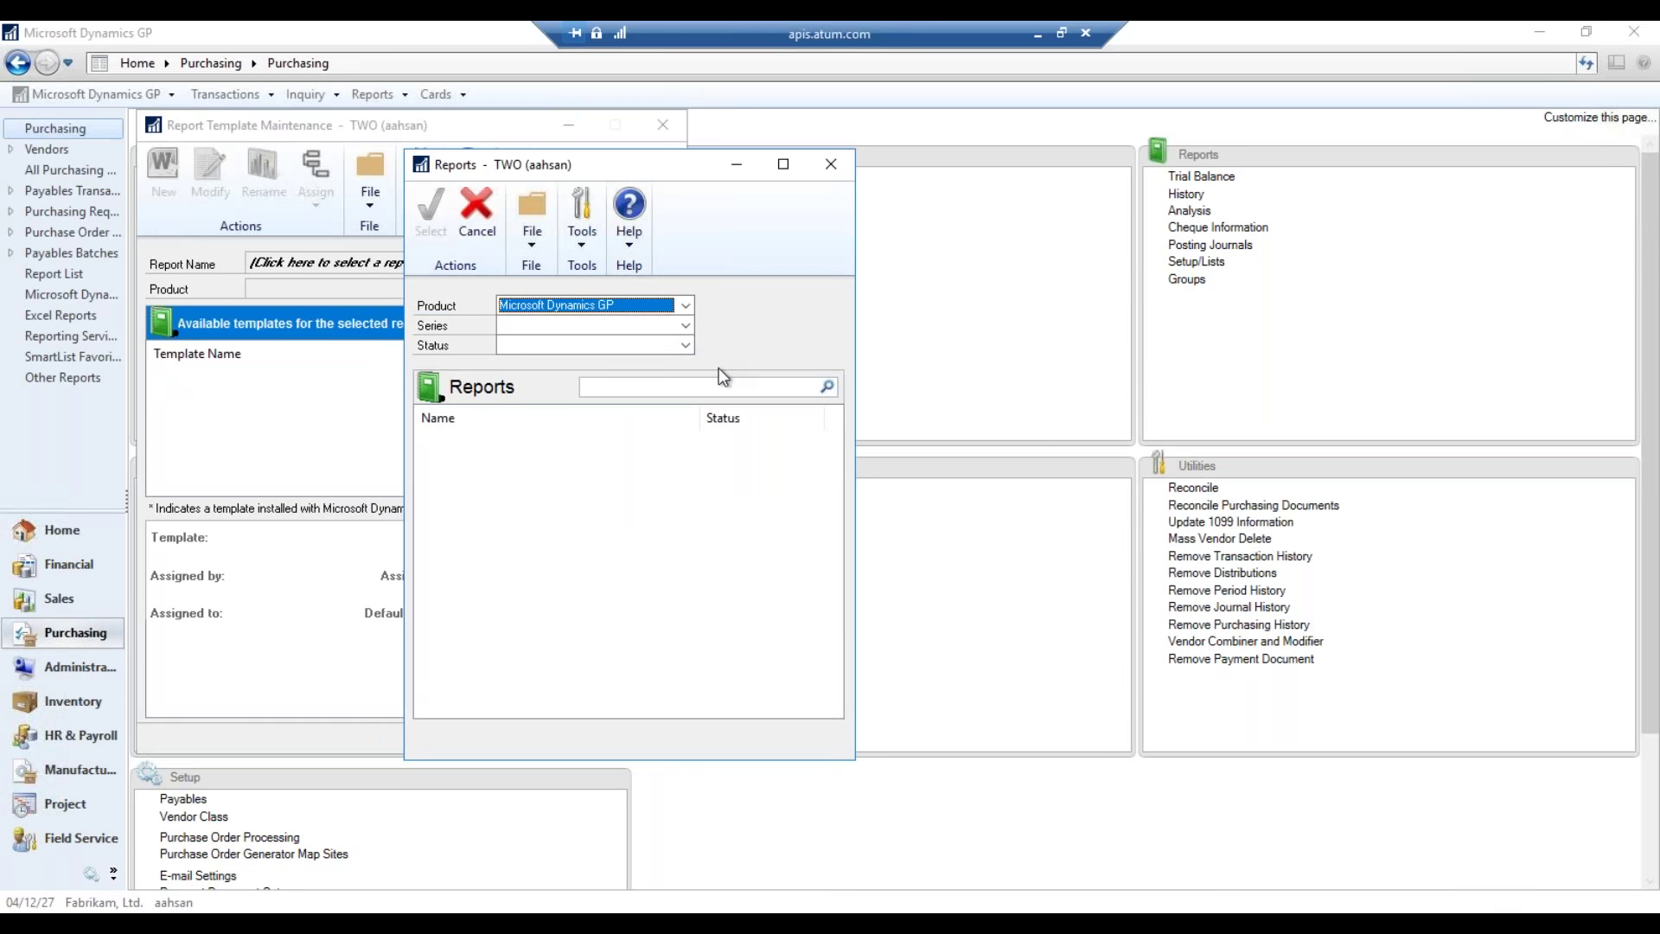
click(685, 329)
click(687, 328)
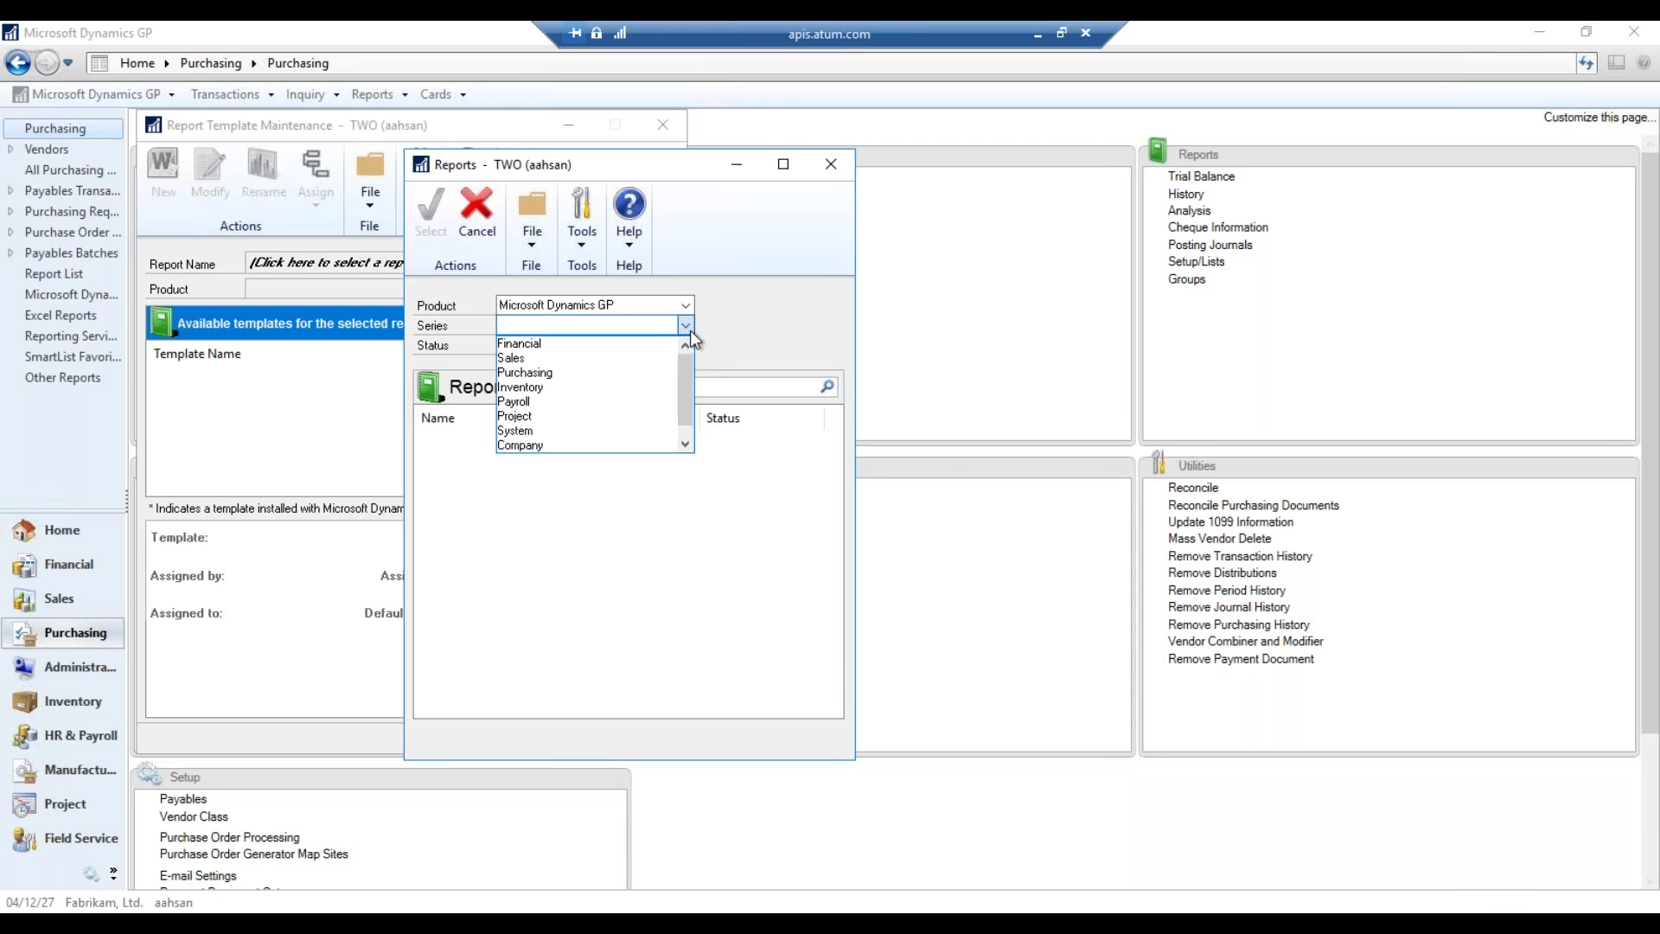
click(617, 372)
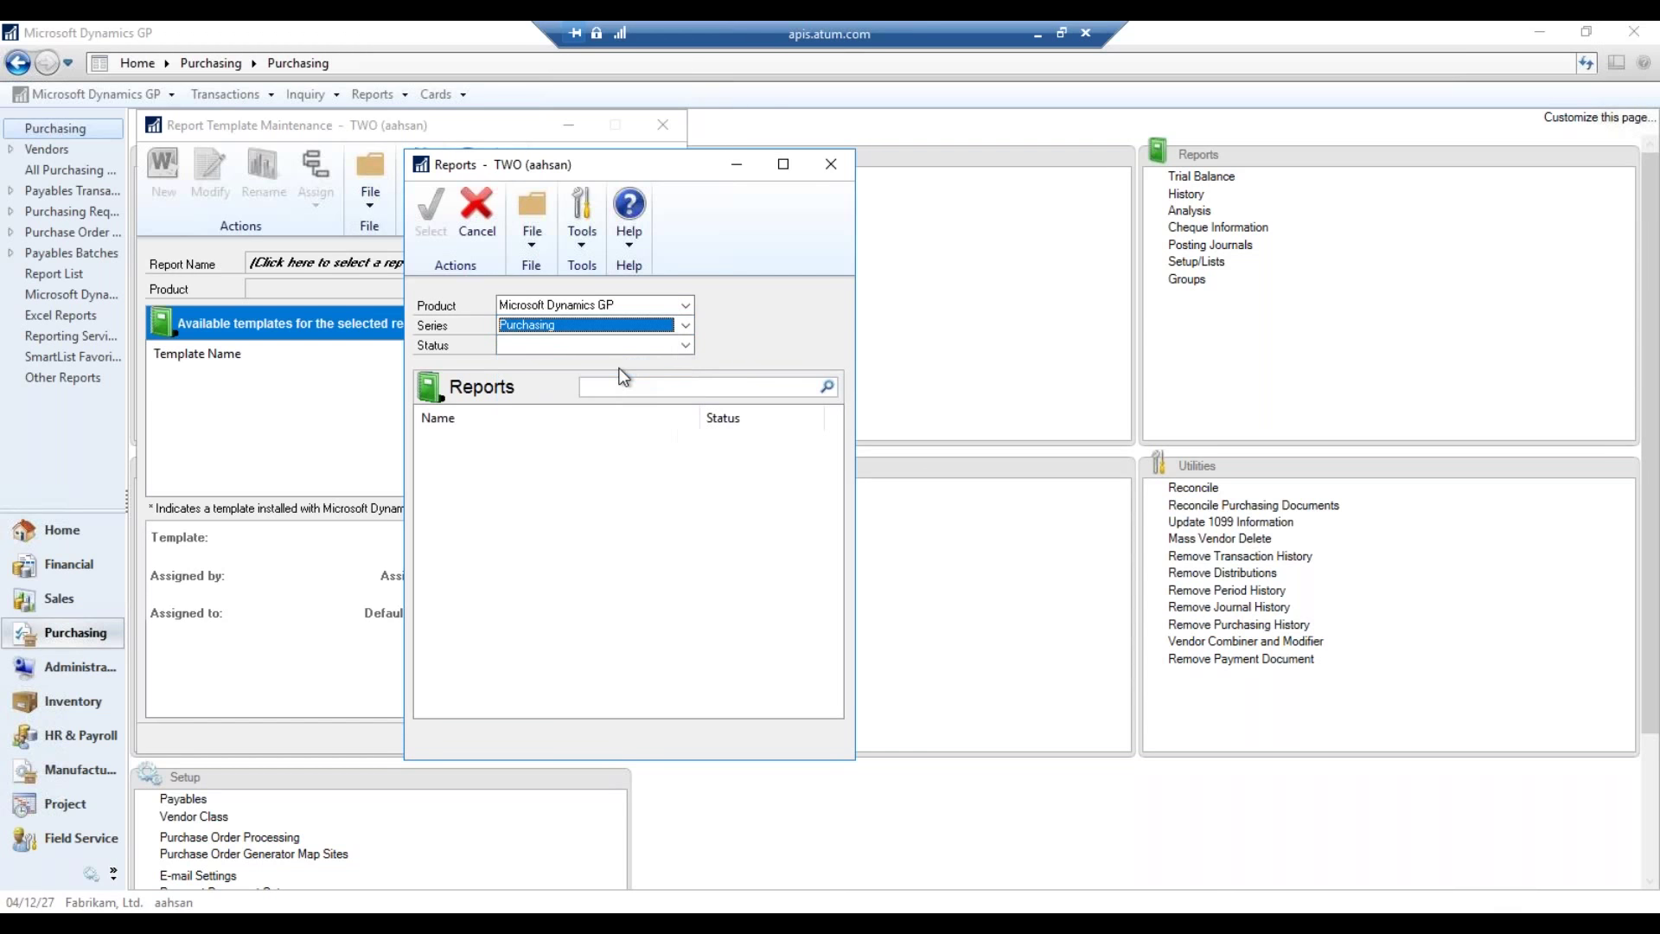
click(691, 347)
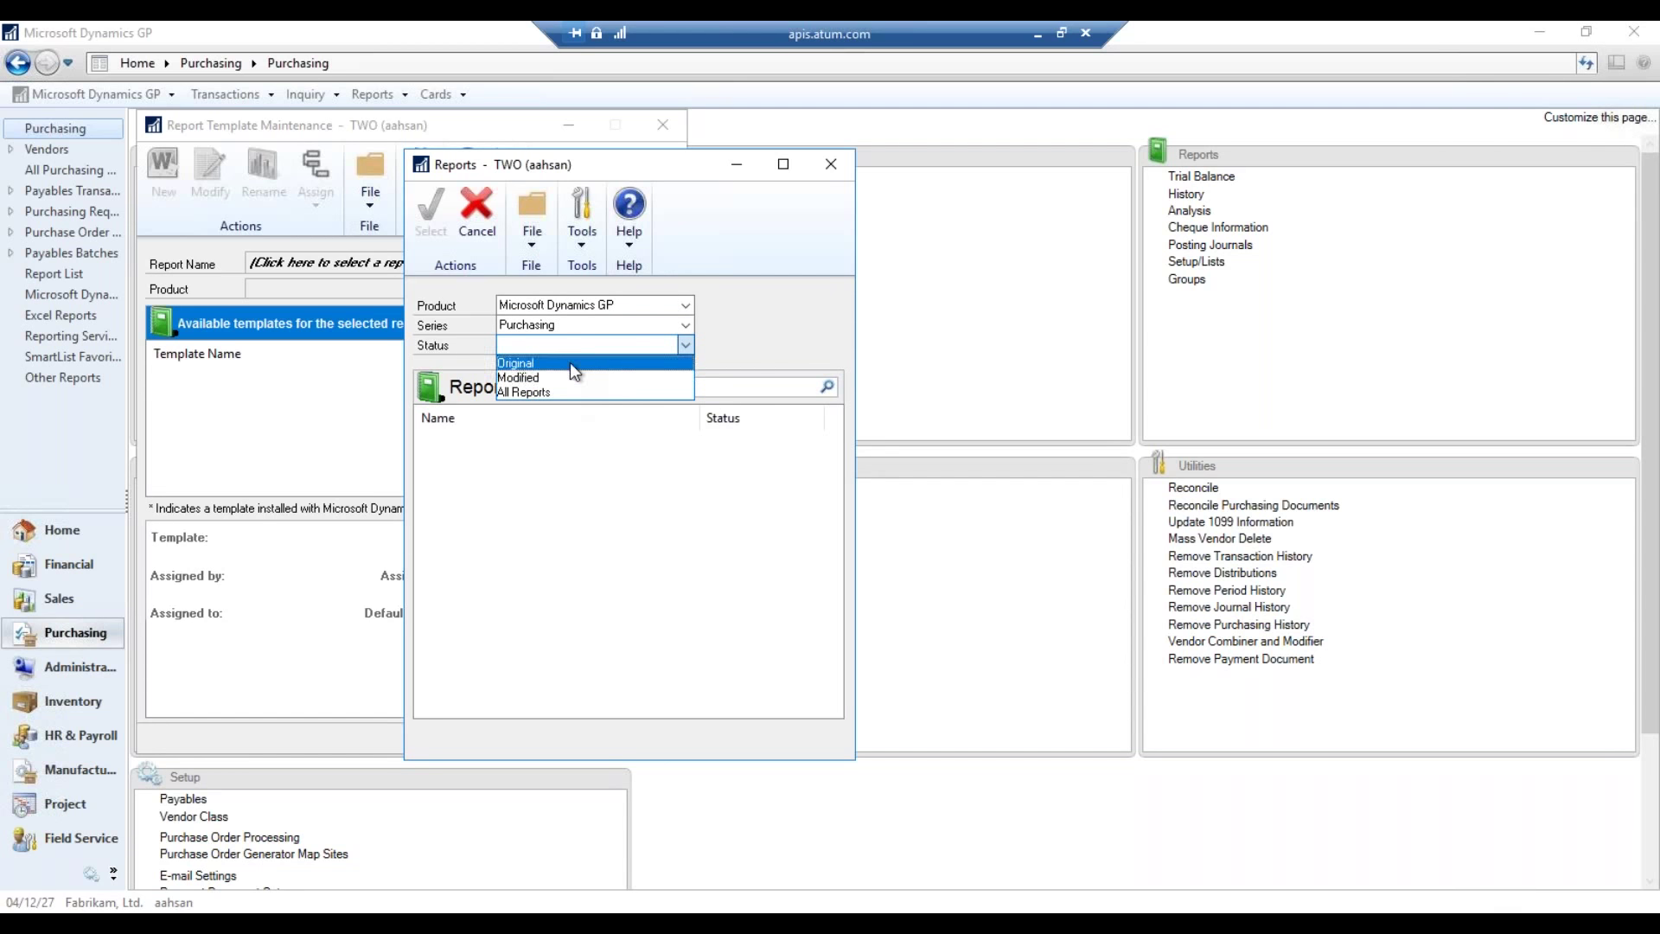
click(555, 392)
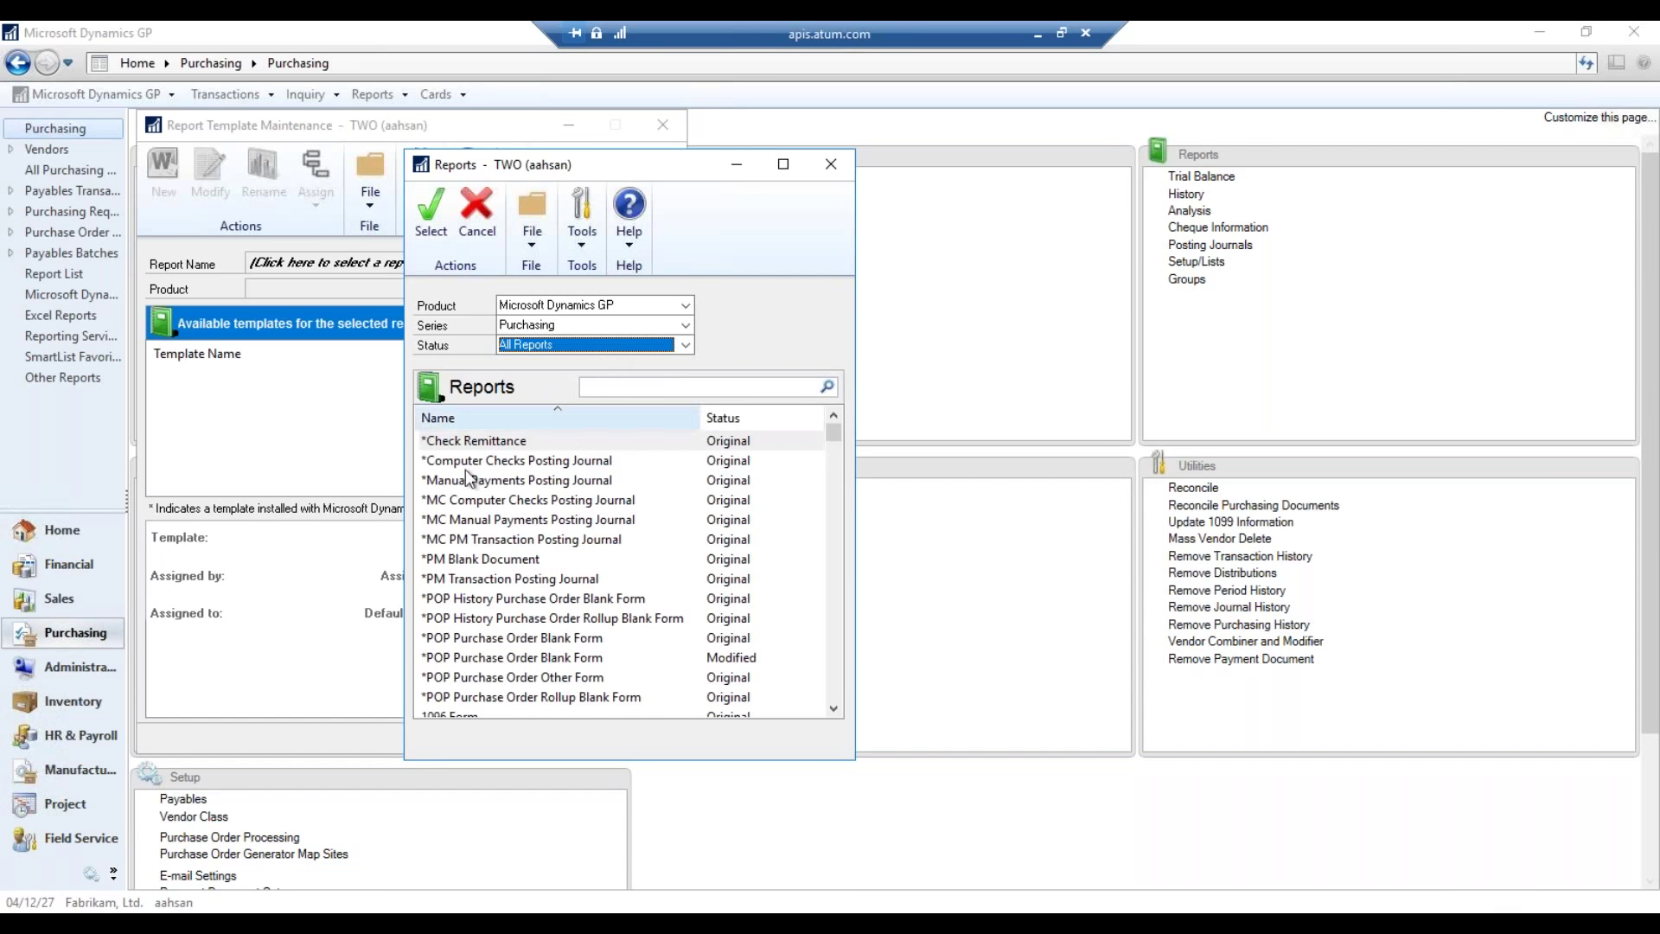
click(597, 482)
scroll(819, 446, down, 10)
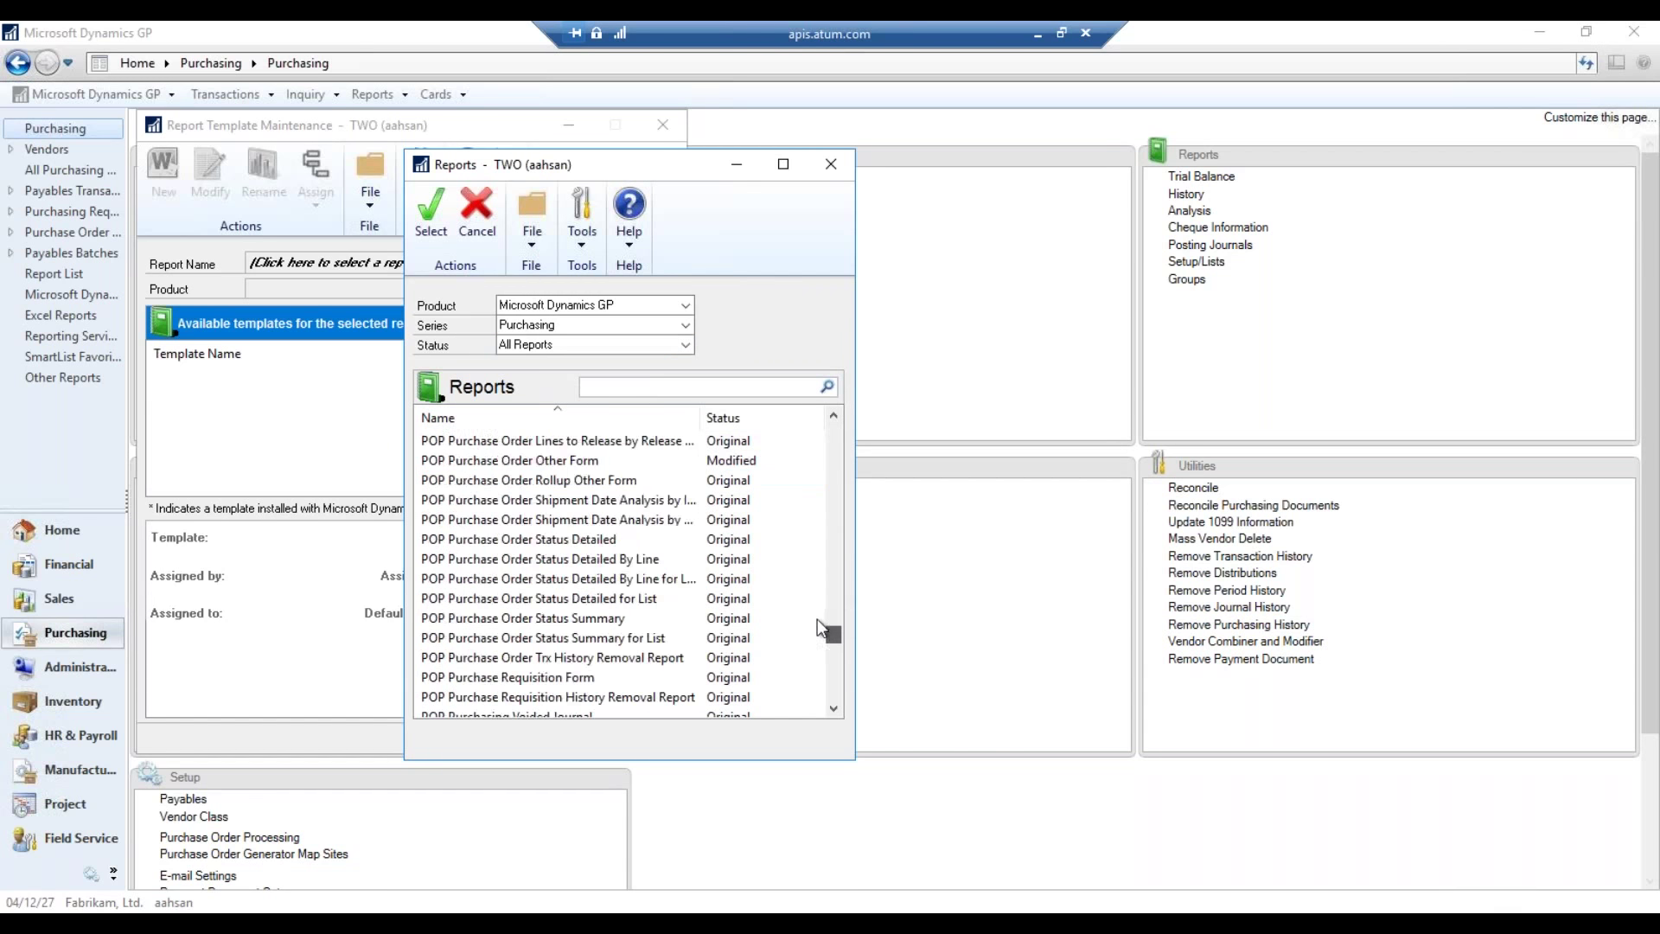
scroll(817, 453, up, 10)
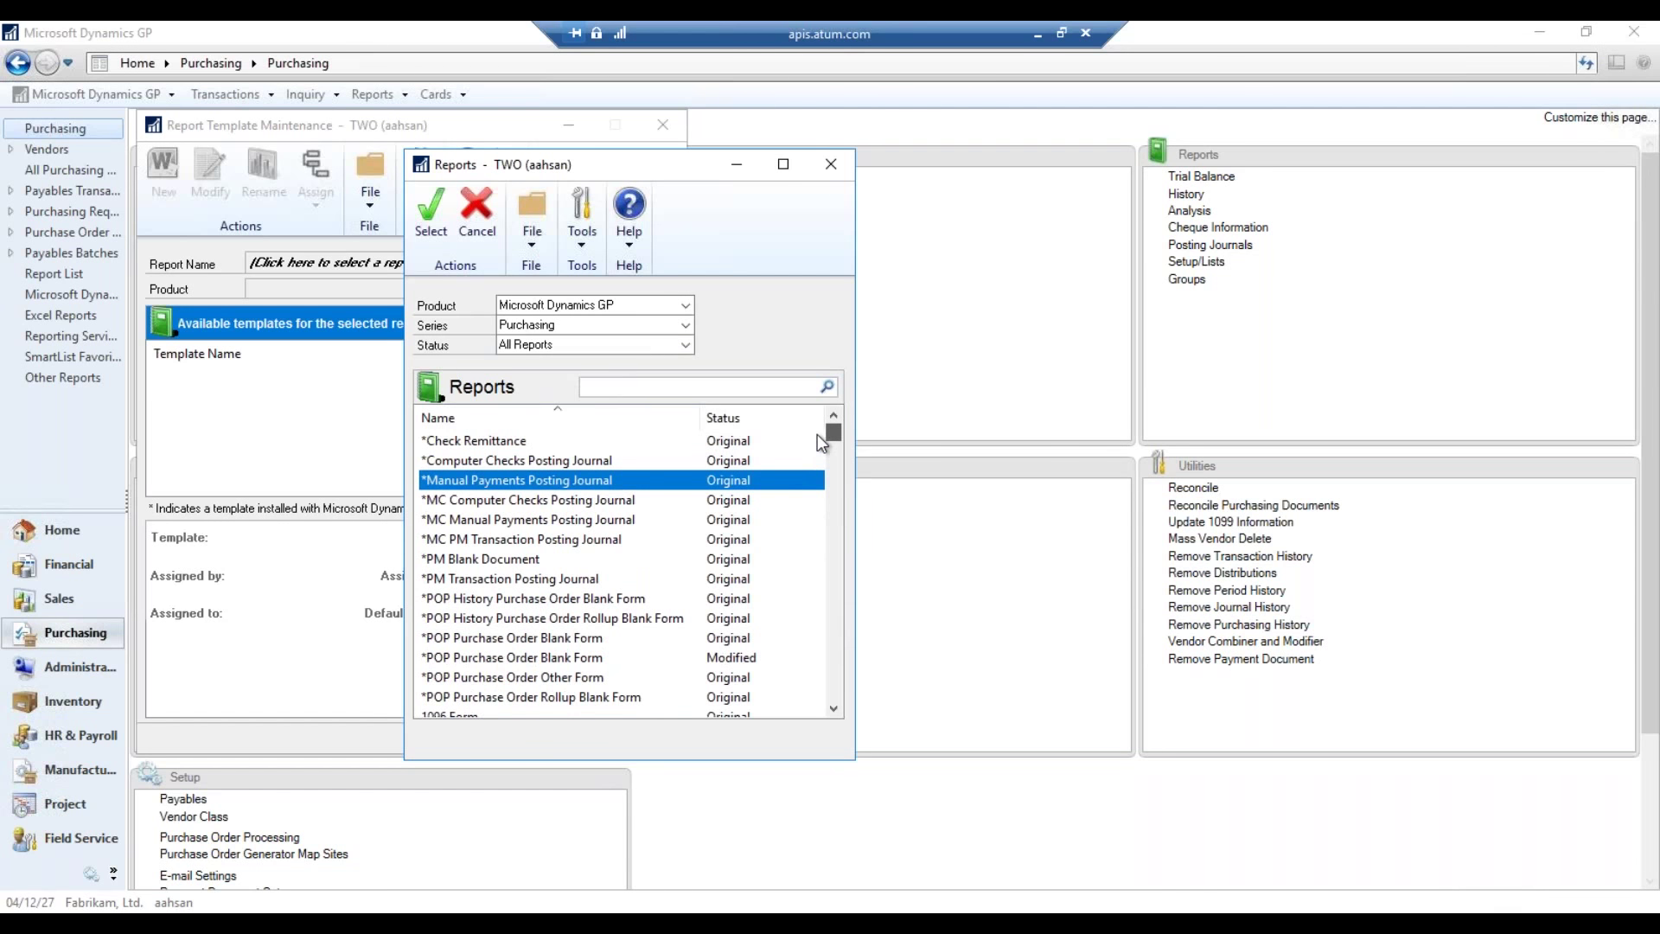
- Search reports for 'purchase order' and load POP Purchase Order Other Form
click(709, 386)
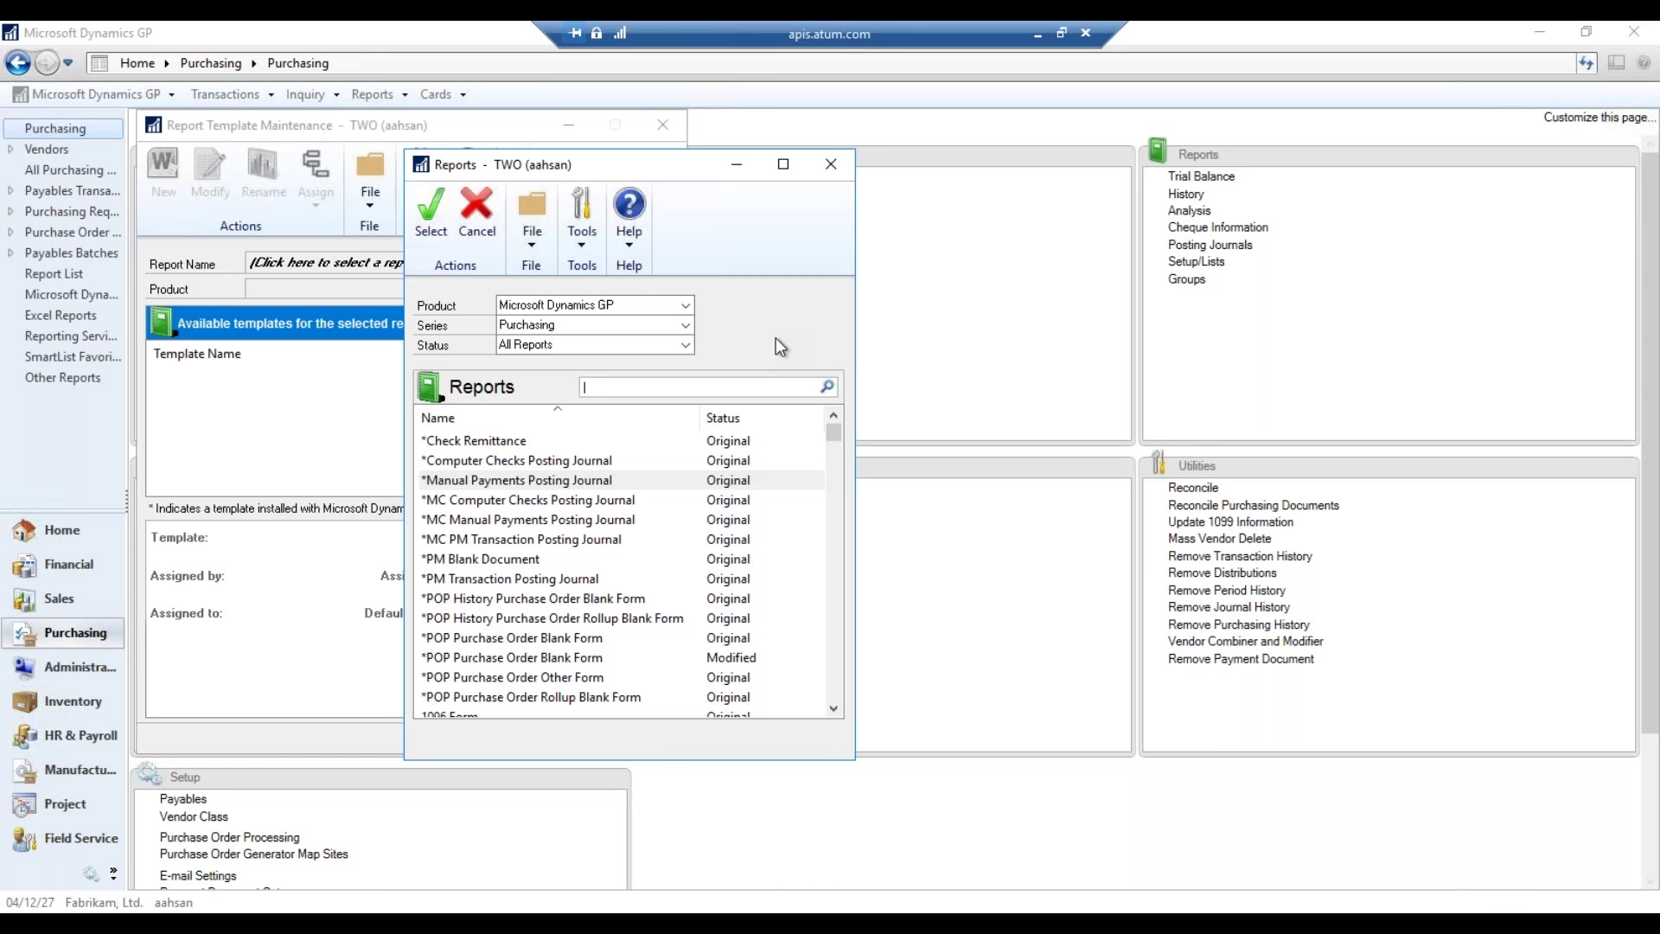
text(rchase order)
key(Return)
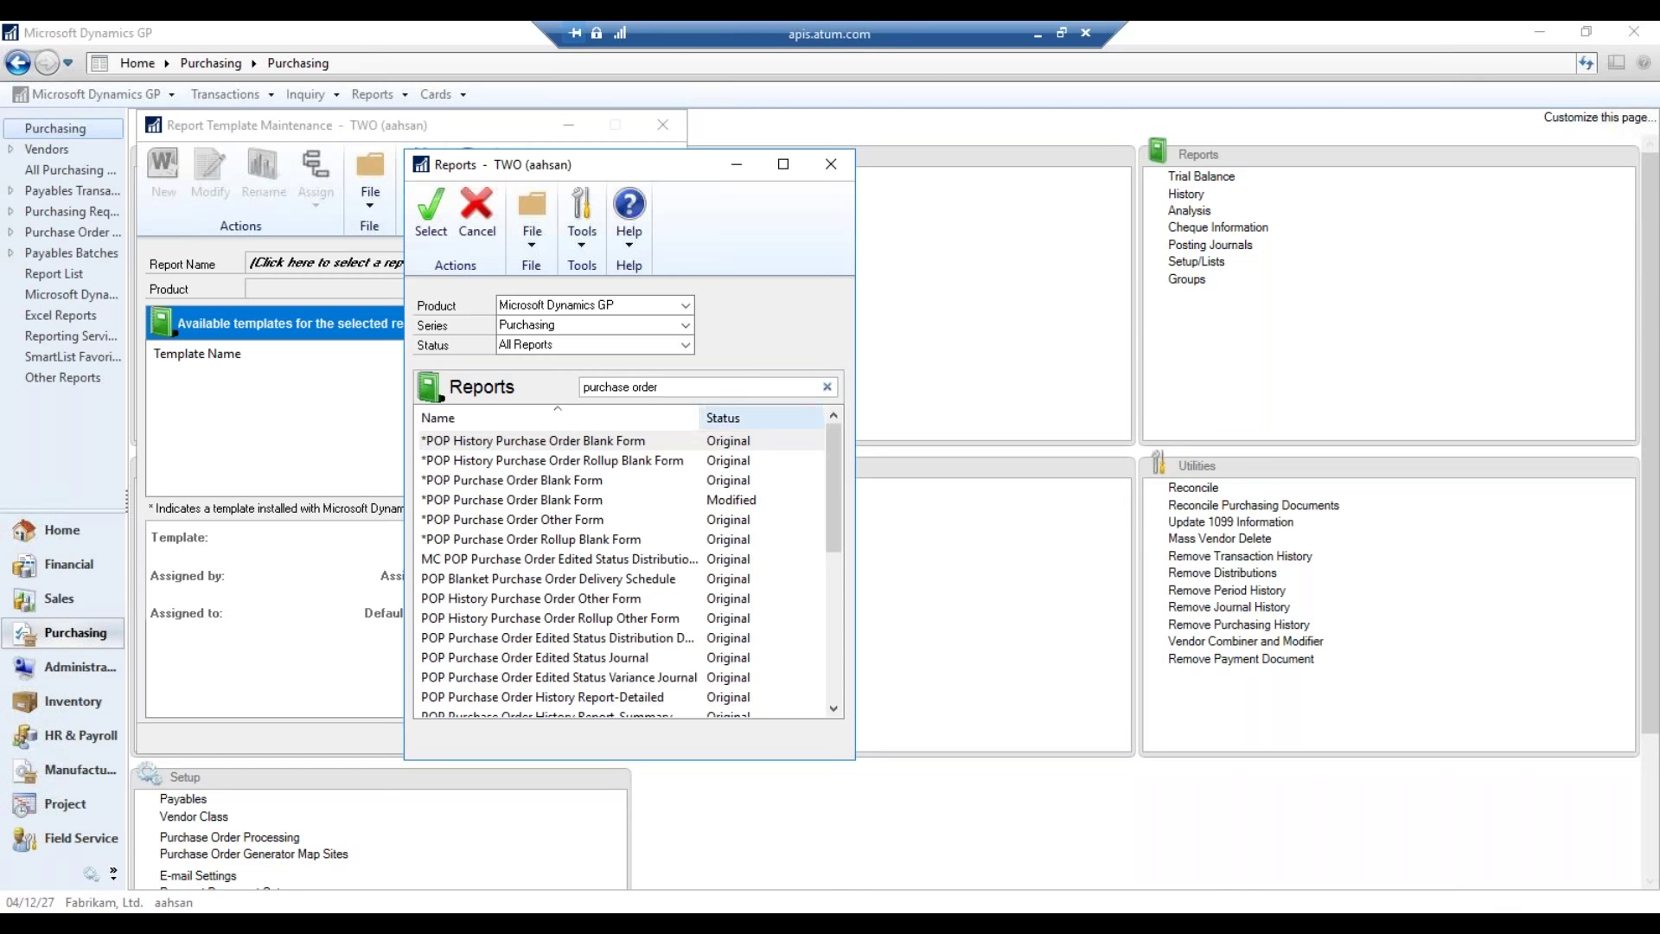
mouse_move(829, 464)
mouse_down()
mouse_move(837, 672)
mouse_move(833, 458)
mouse_up()
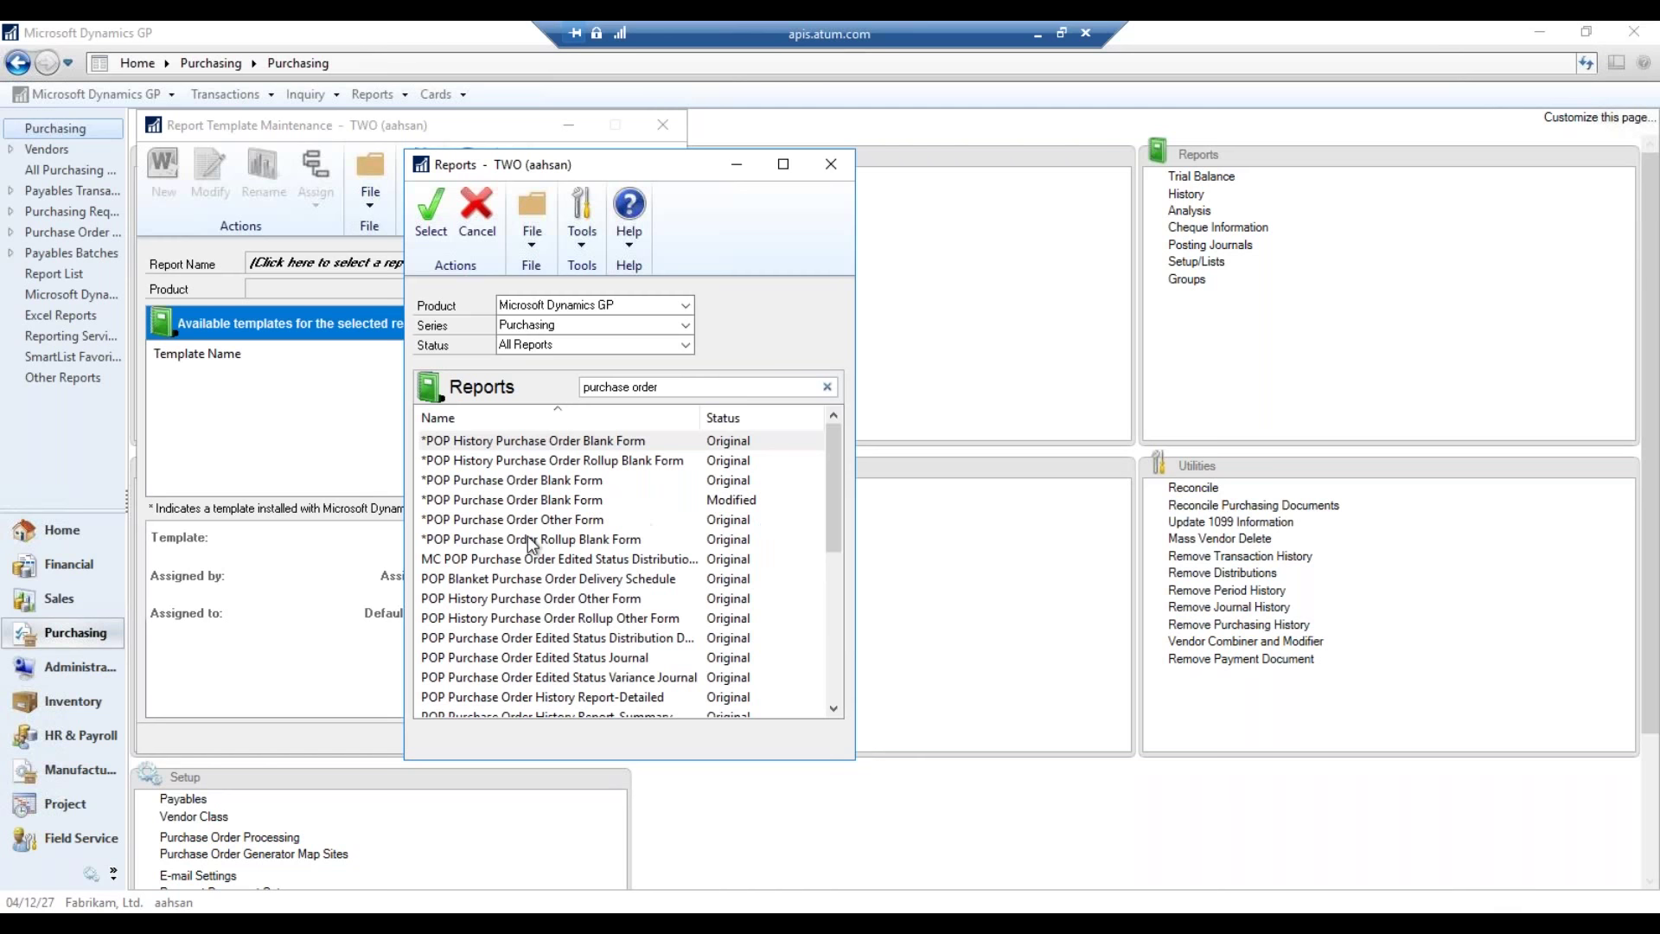
click(586, 501)
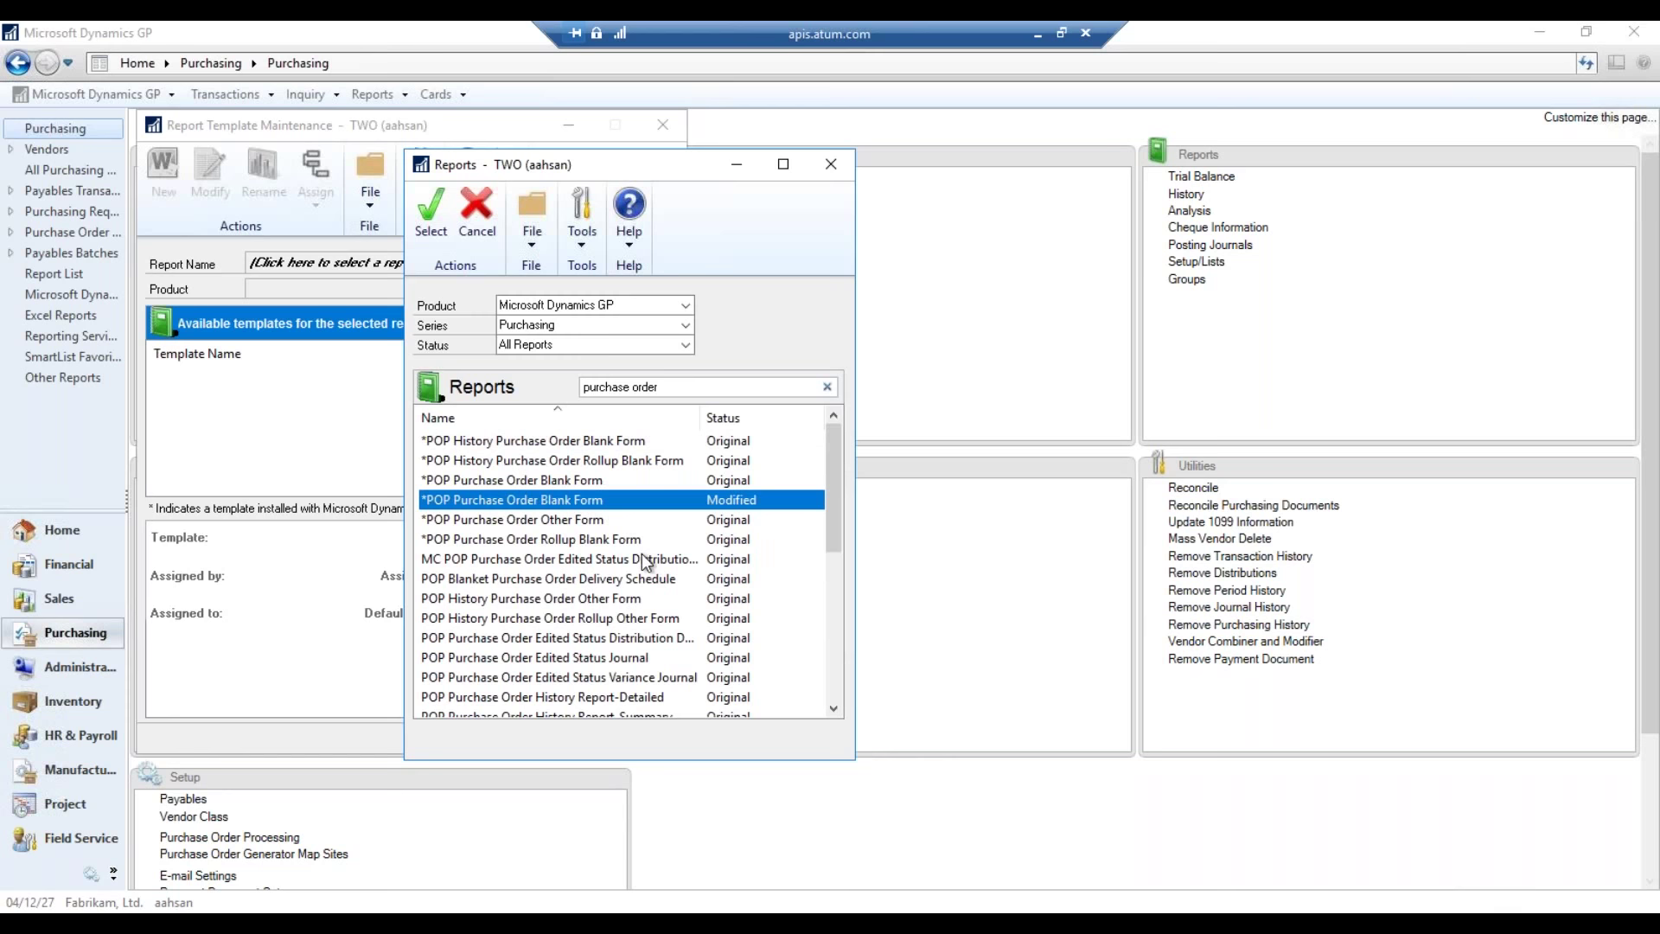
click(737, 517)
double_click(564, 522)
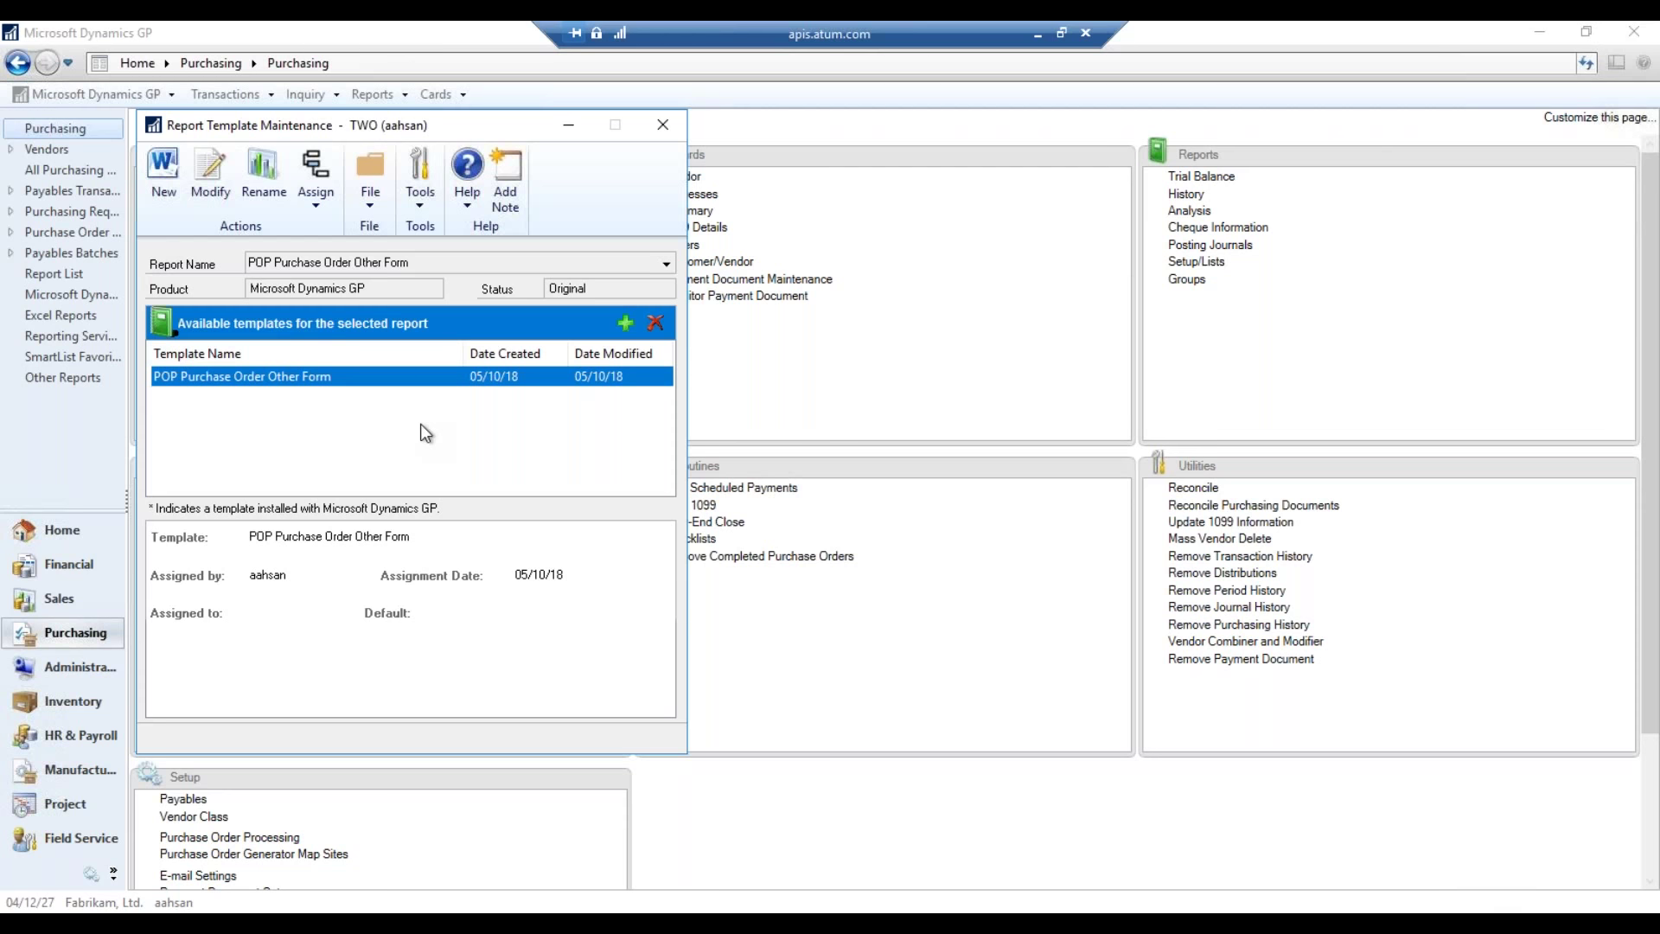
- Keep POP Purchase Order Other Form as the report and start a New Template
click(563, 264)
click(511, 282)
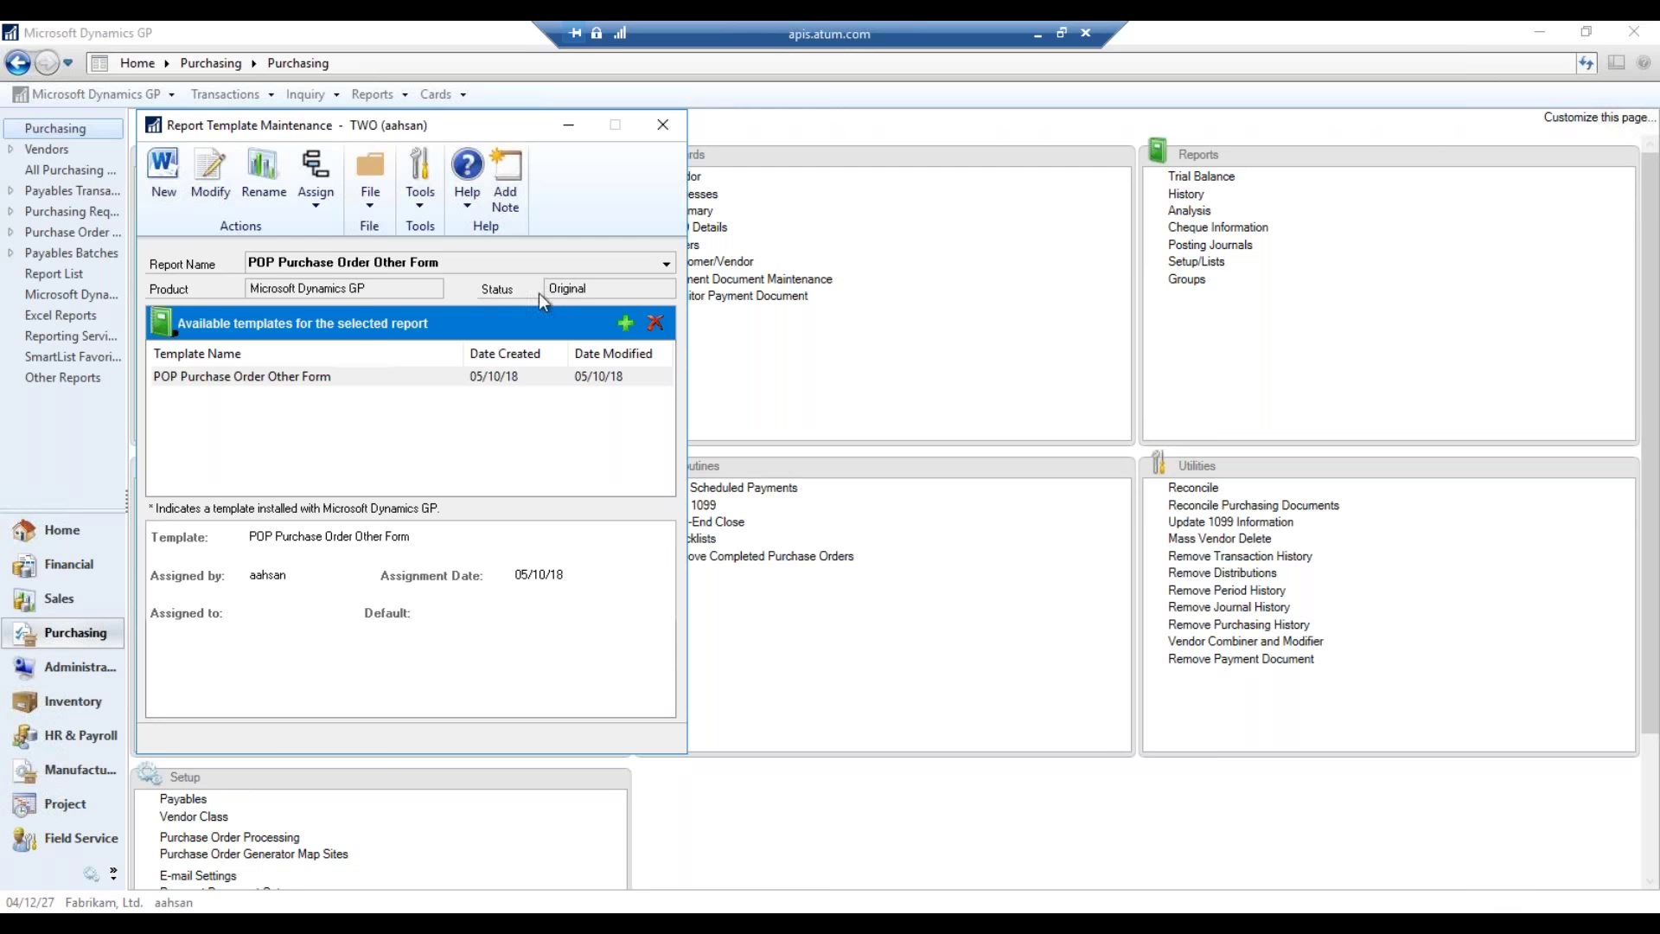
click(476, 384)
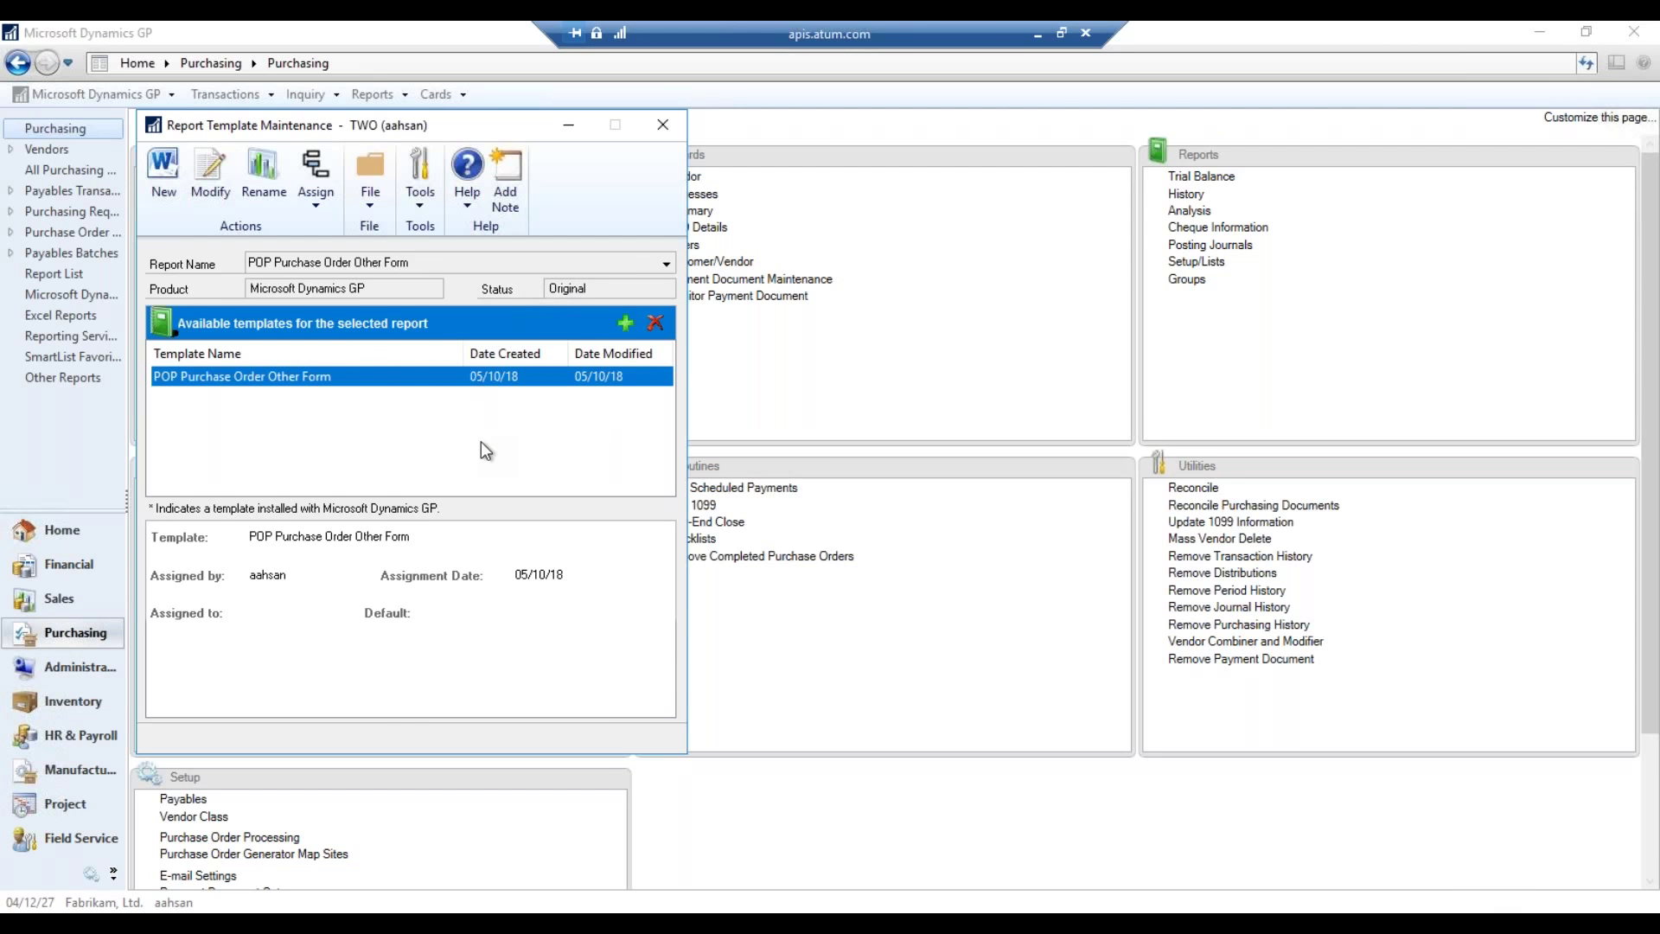
click(435, 262)
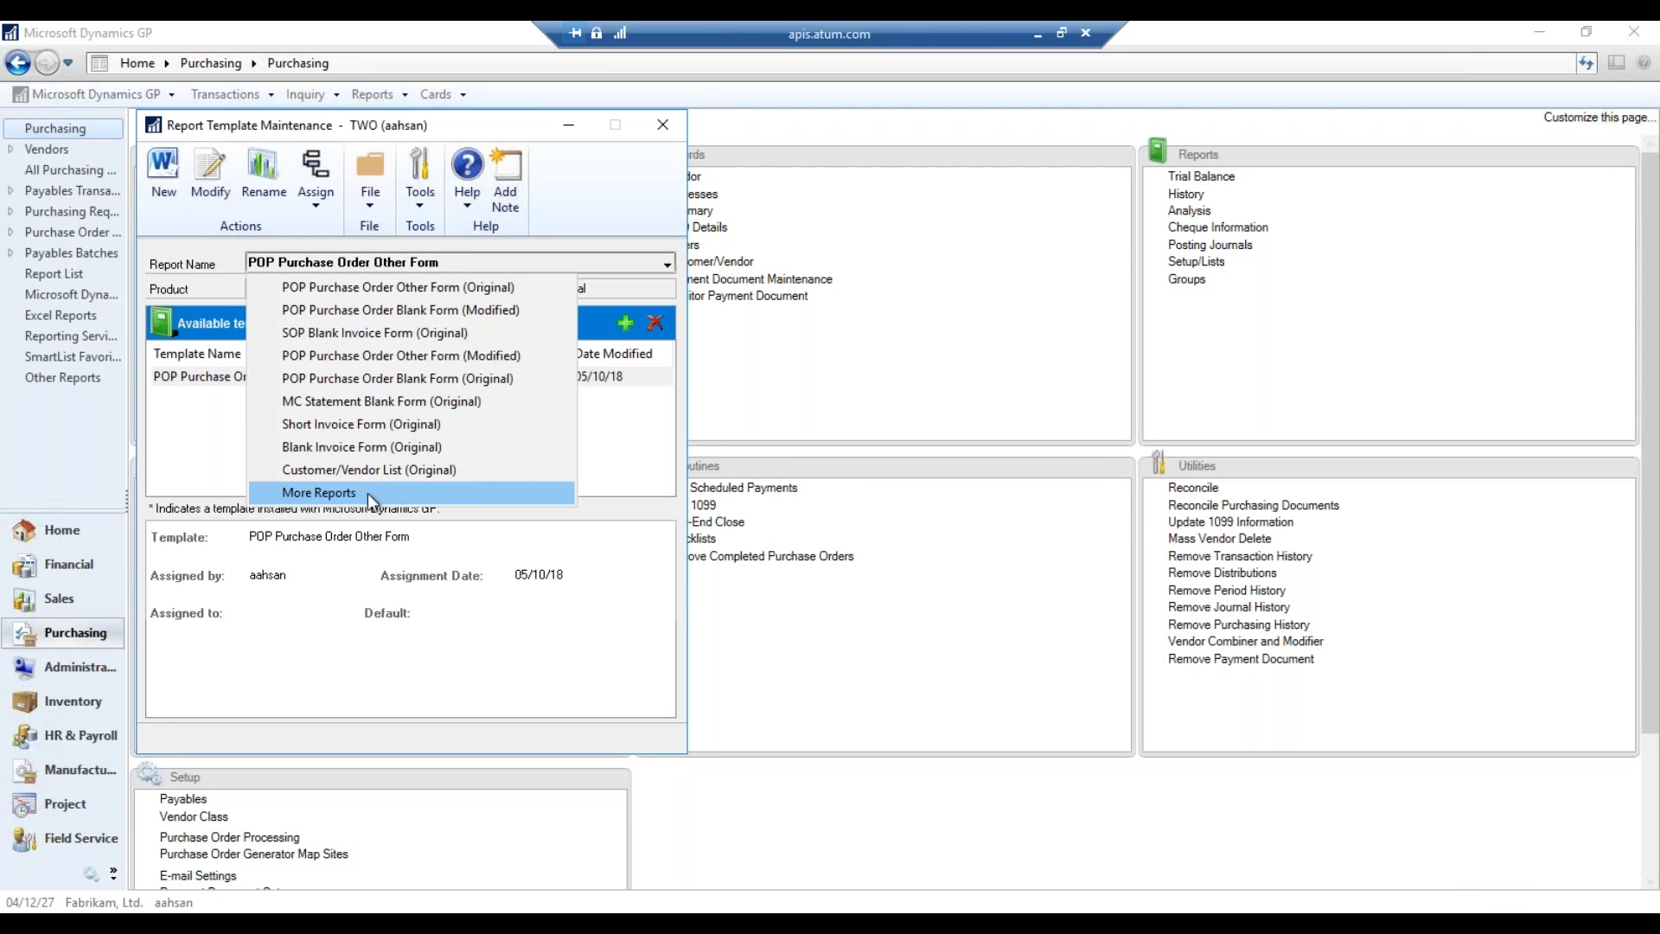
click(648, 444)
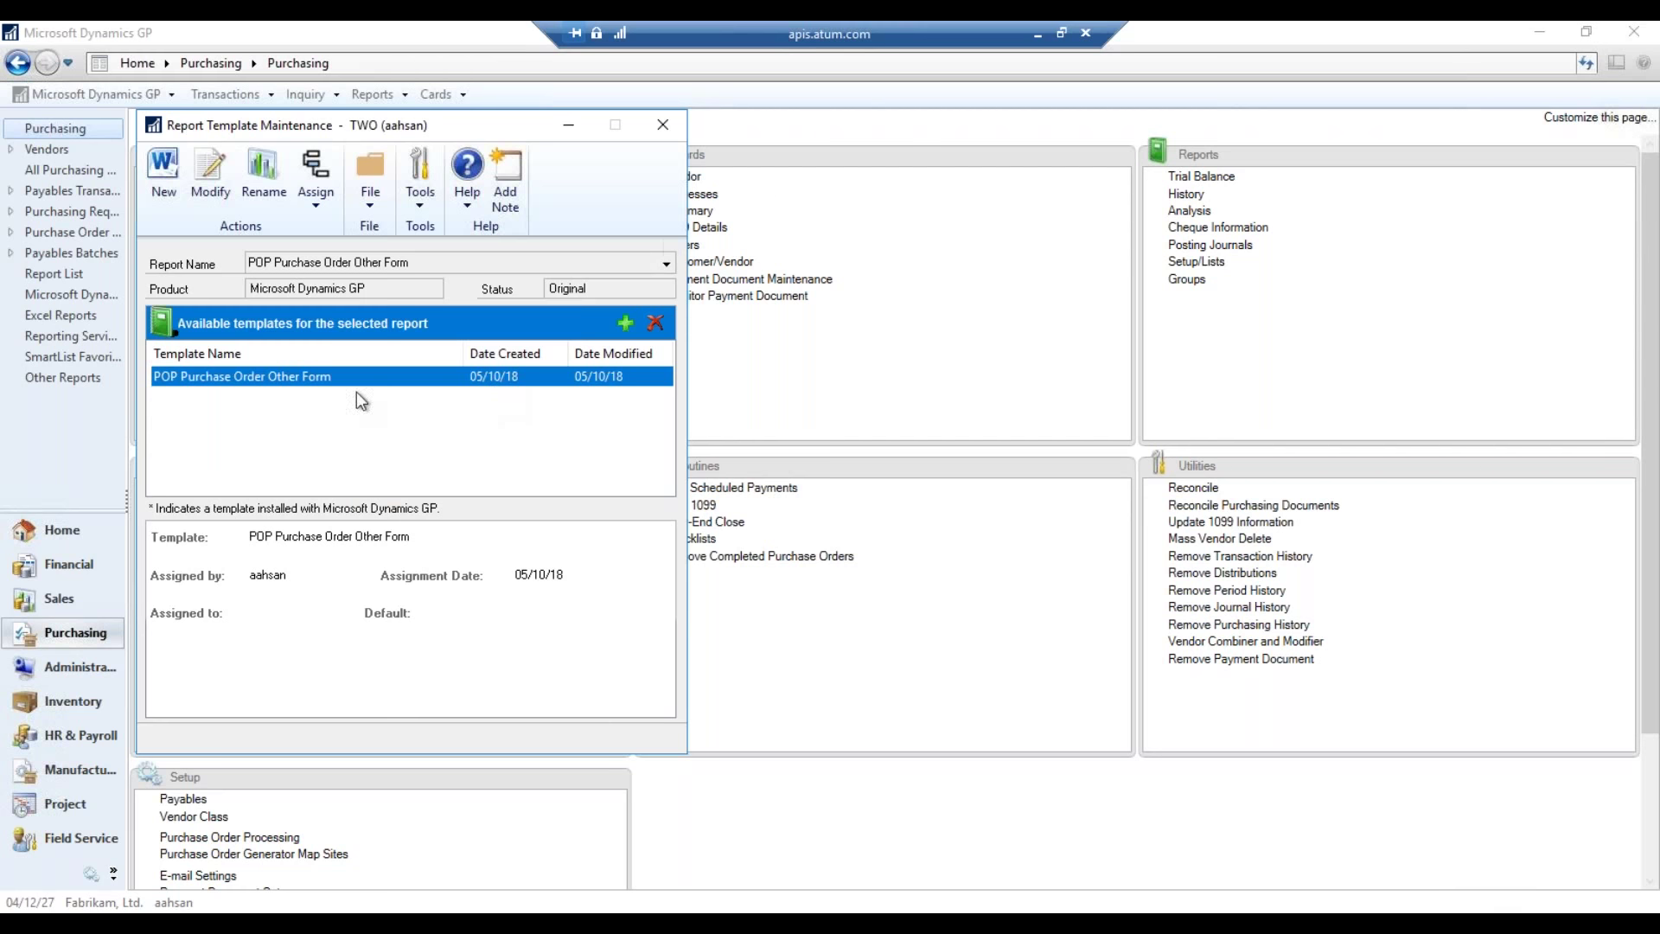
click(166, 193)
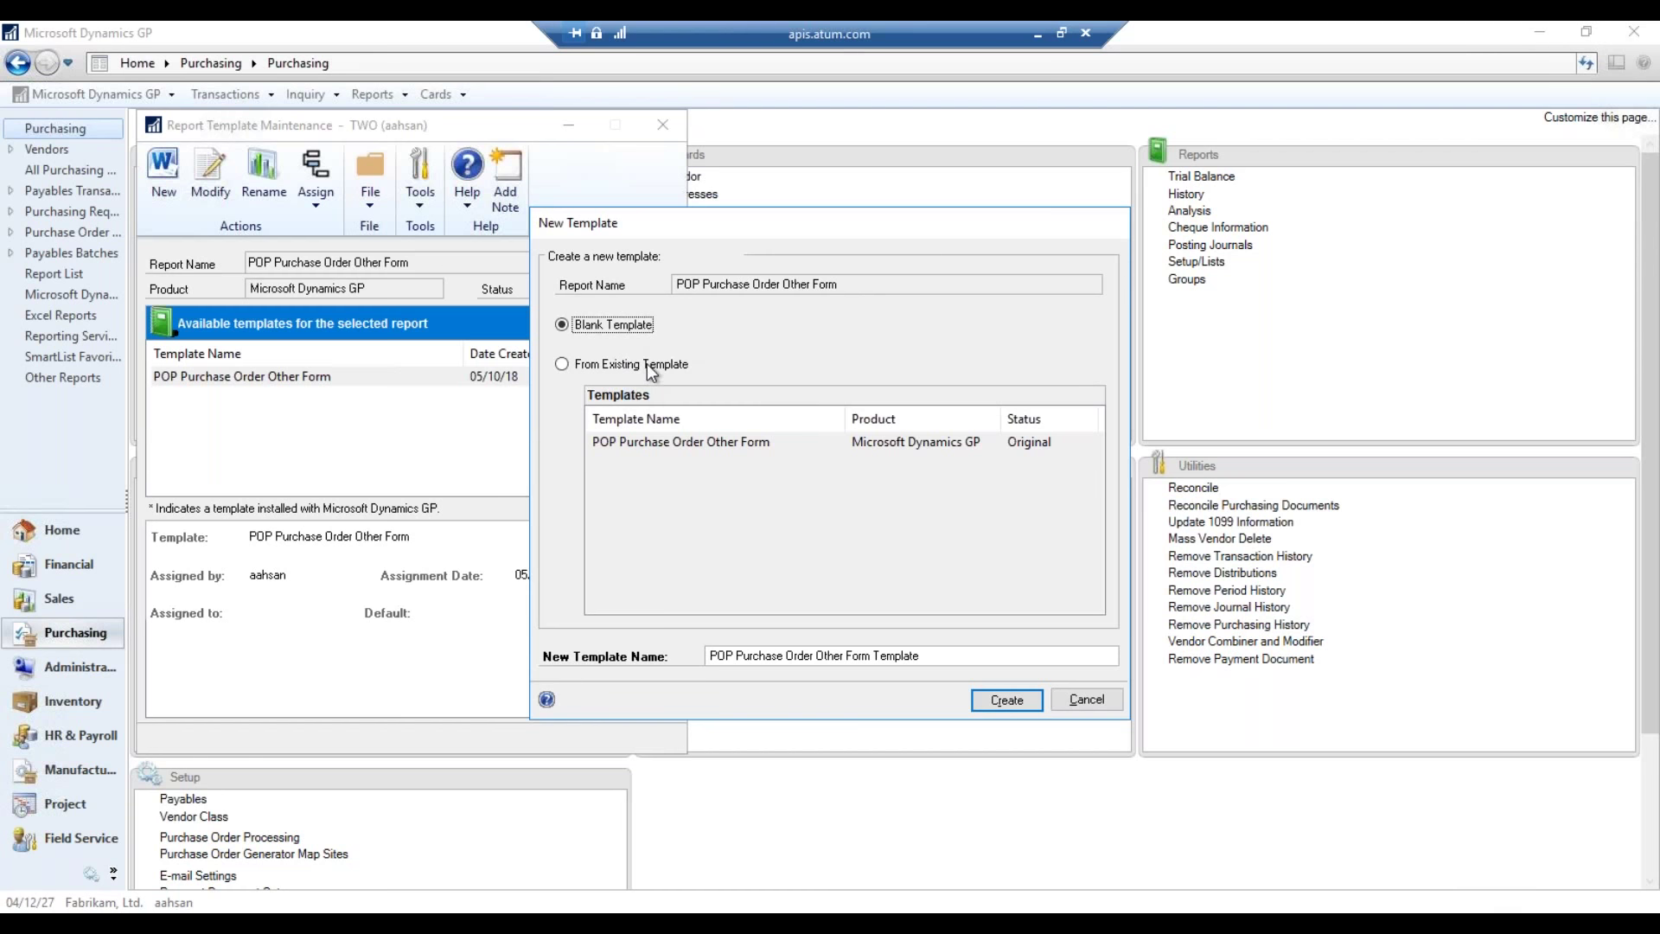
- Copy the POP Purchase Order Other Form template as 'POP Purchase Order Other Form Modified'
click(649, 364)
click(727, 443)
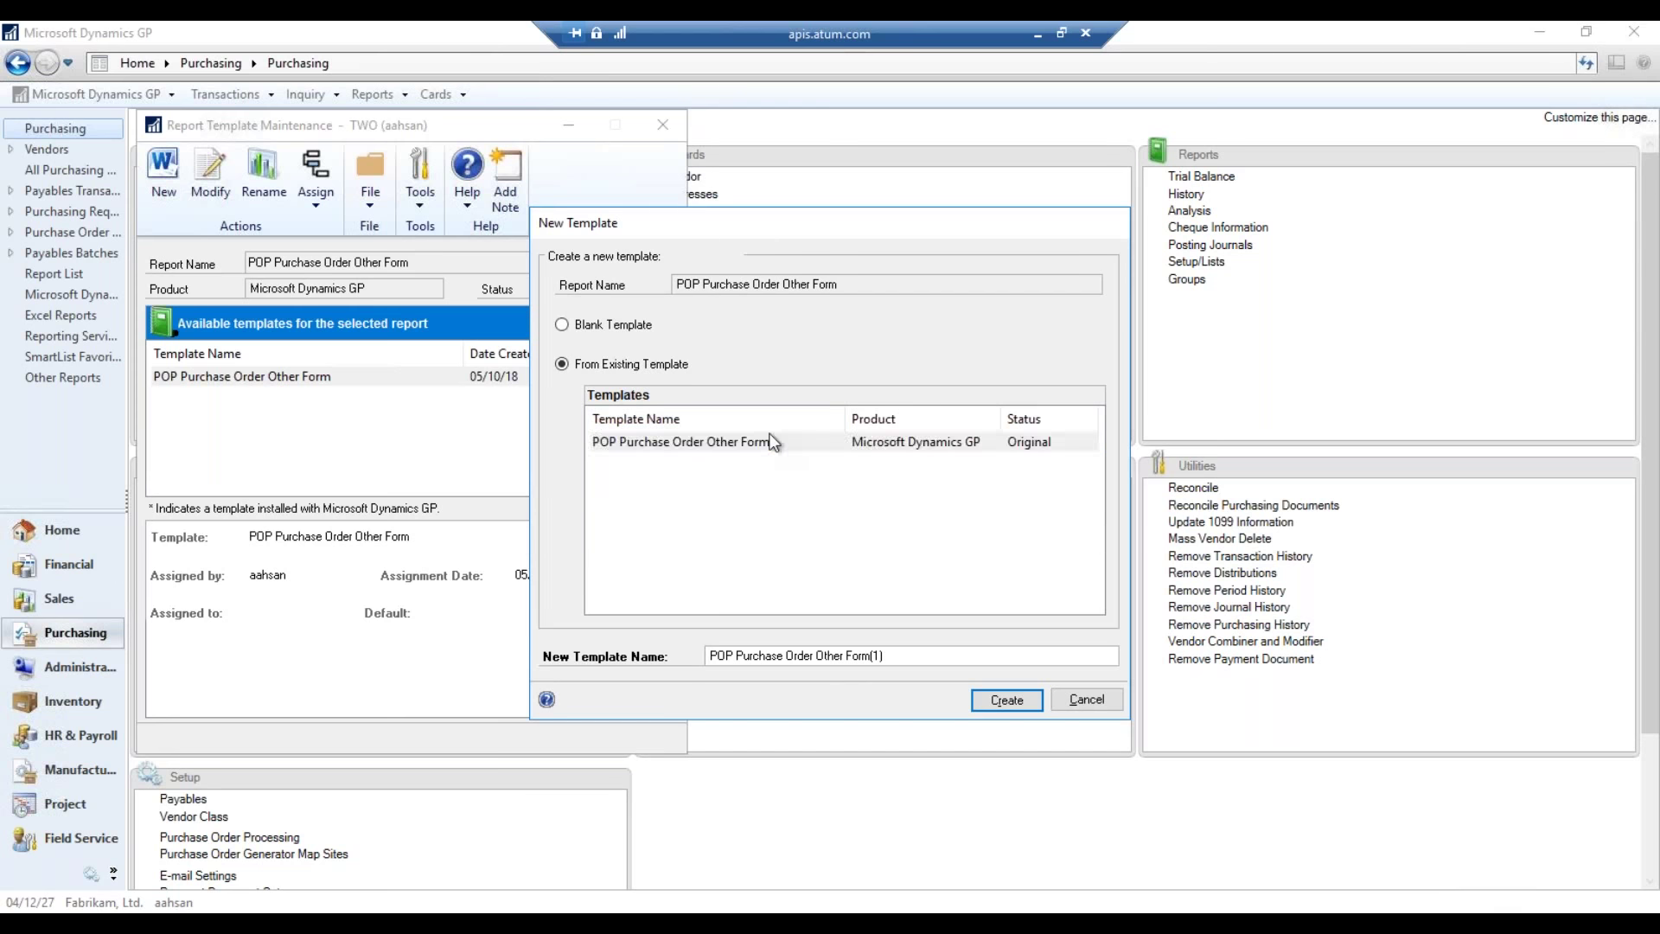
click(908, 656)
click(909, 655)
key(BackSpace)
key(BackSpace)
key(BackSpace)
key(BackSpace)
text(m Modified)
click(1004, 700)
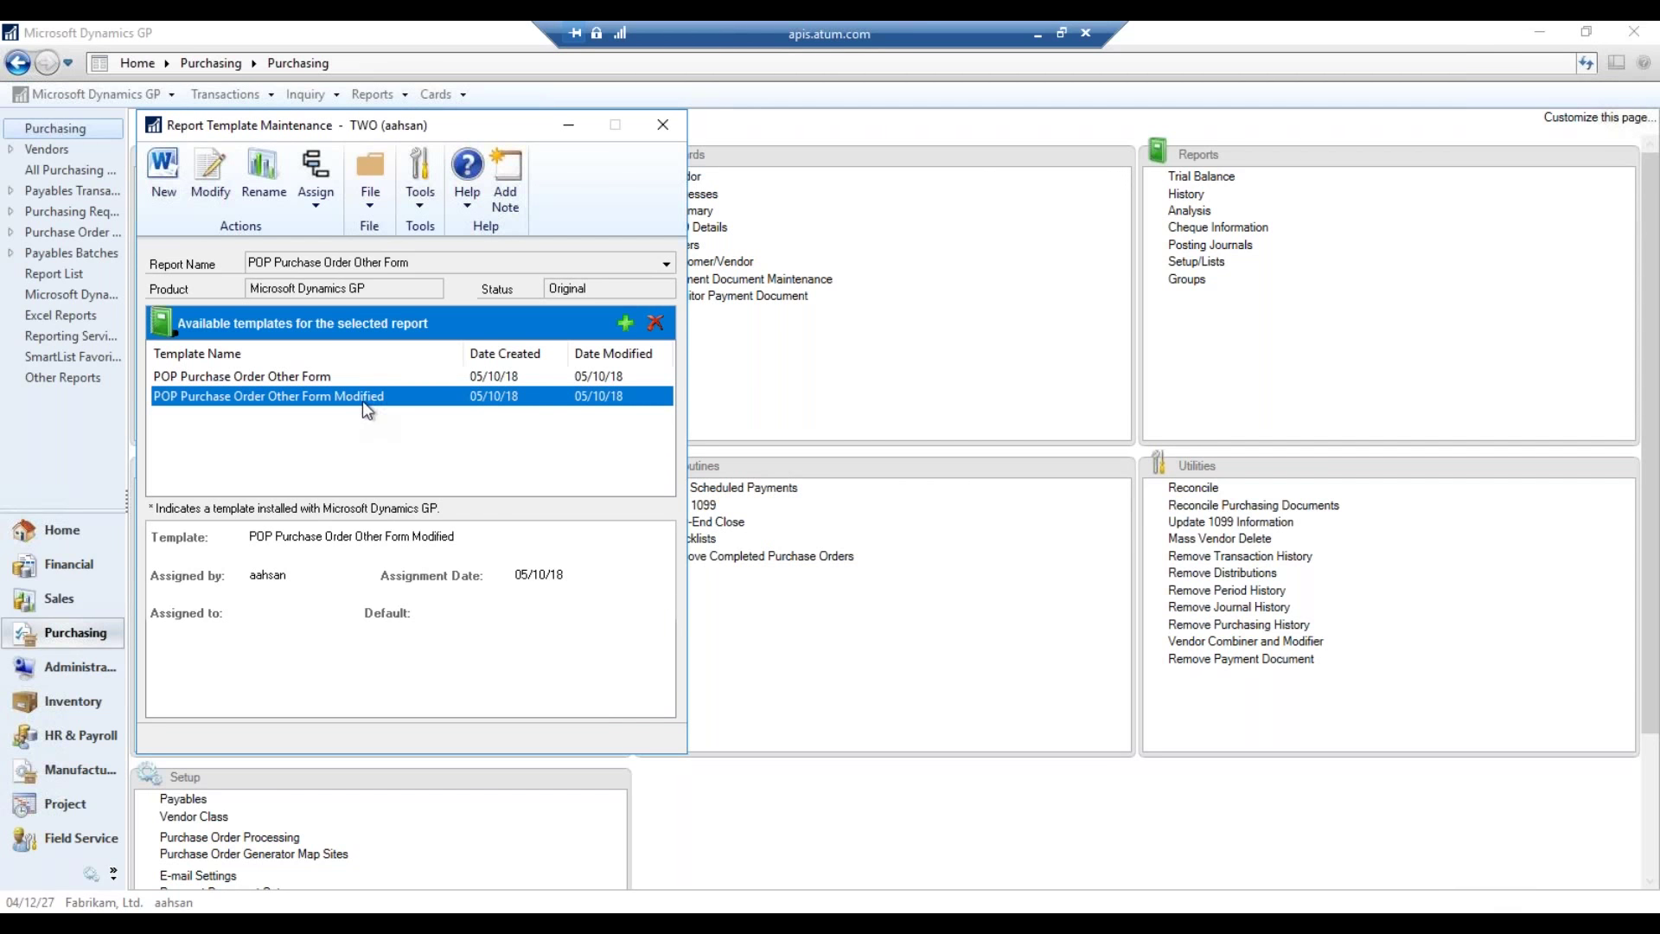
- Open the Other Form Modified template in Word and place the caret in its placeholder note
click(210, 186)
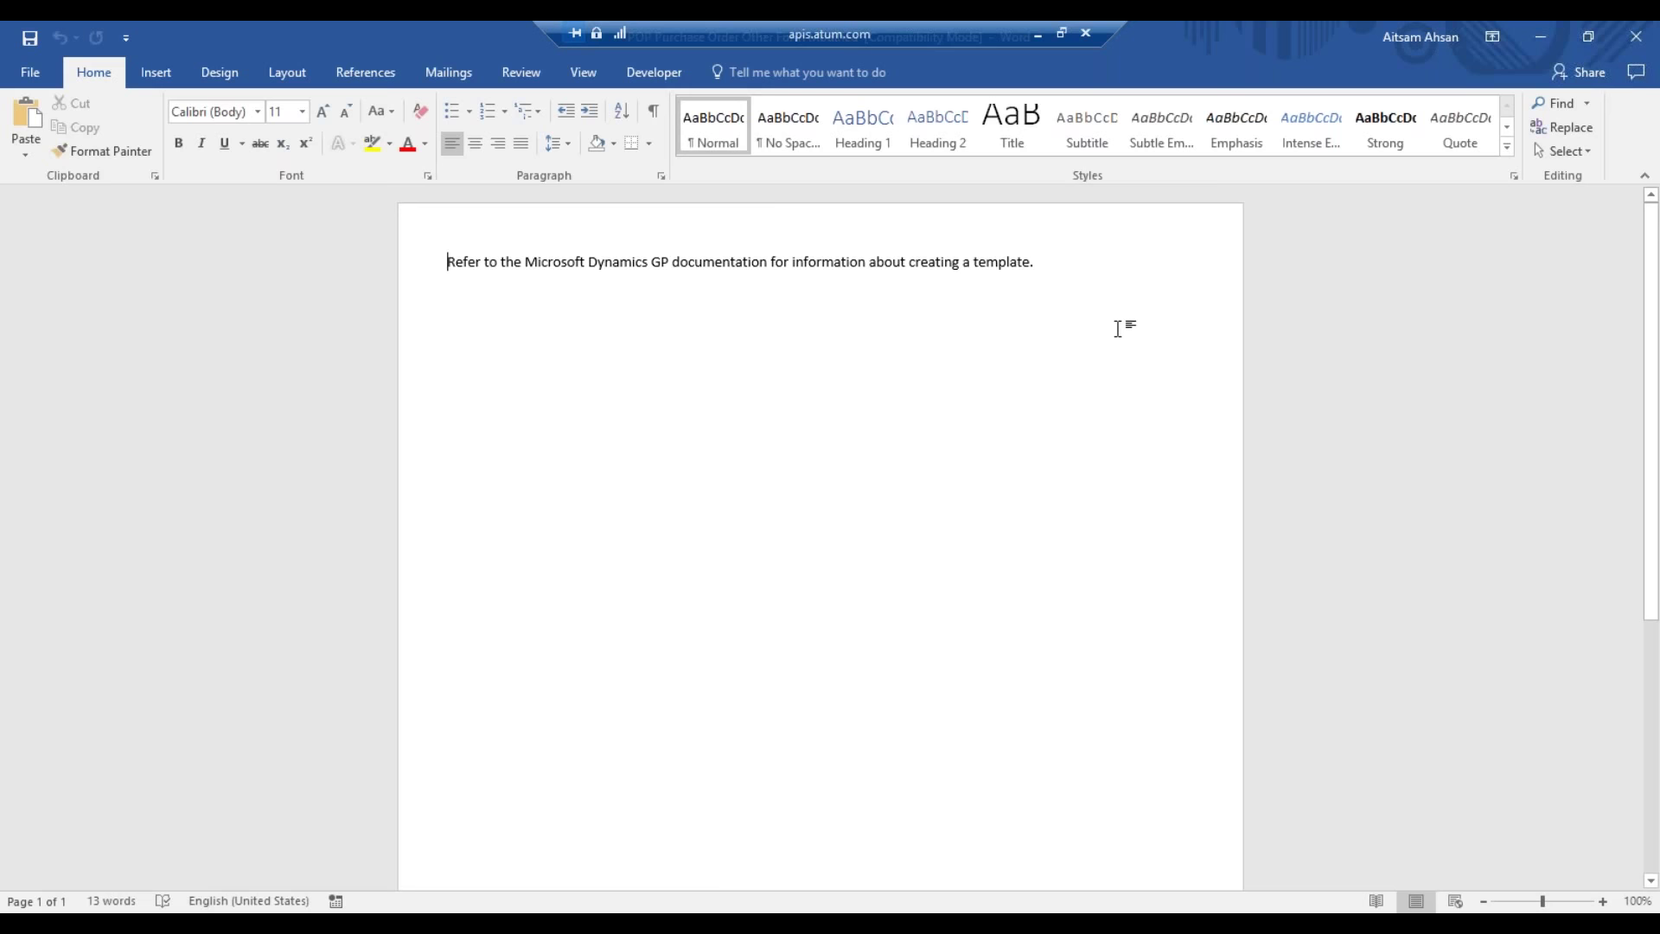
click(986, 262)
key(ctrl+Left)
key(ctrl+Left)
key(ctrl+Left)
key(ctrl+Left)
key(ctrl+Left)
- Close Word and switch the report to POP Purchase Order Blank Form, selecting a Blank Form template
click(1636, 36)
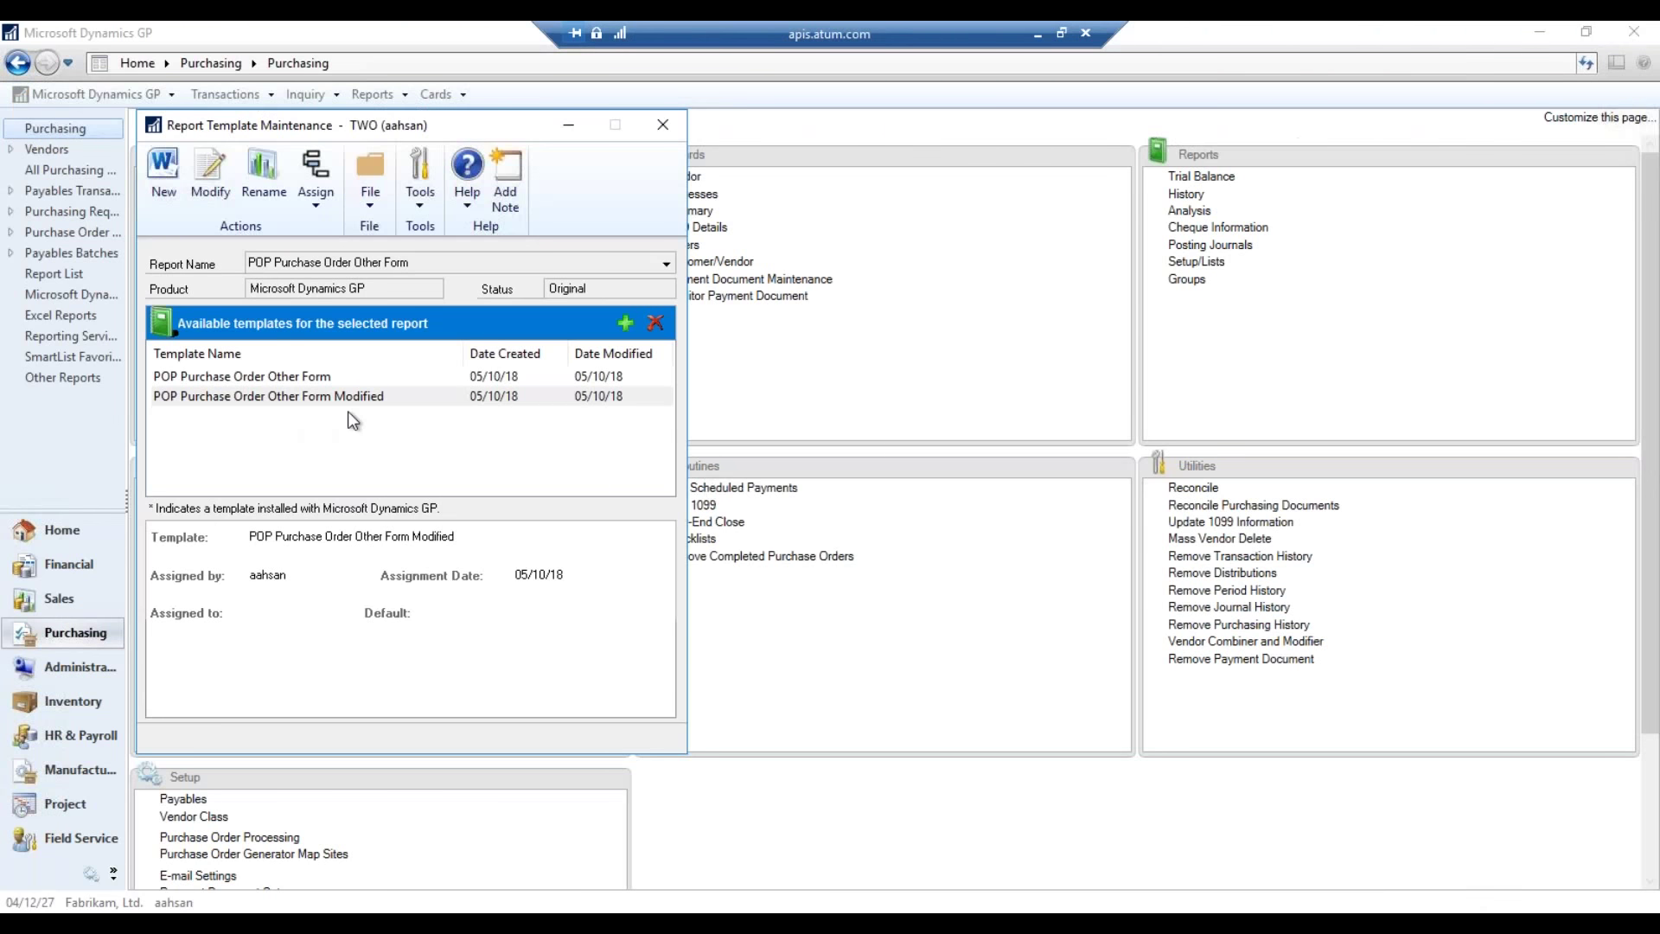
click(363, 396)
click(475, 262)
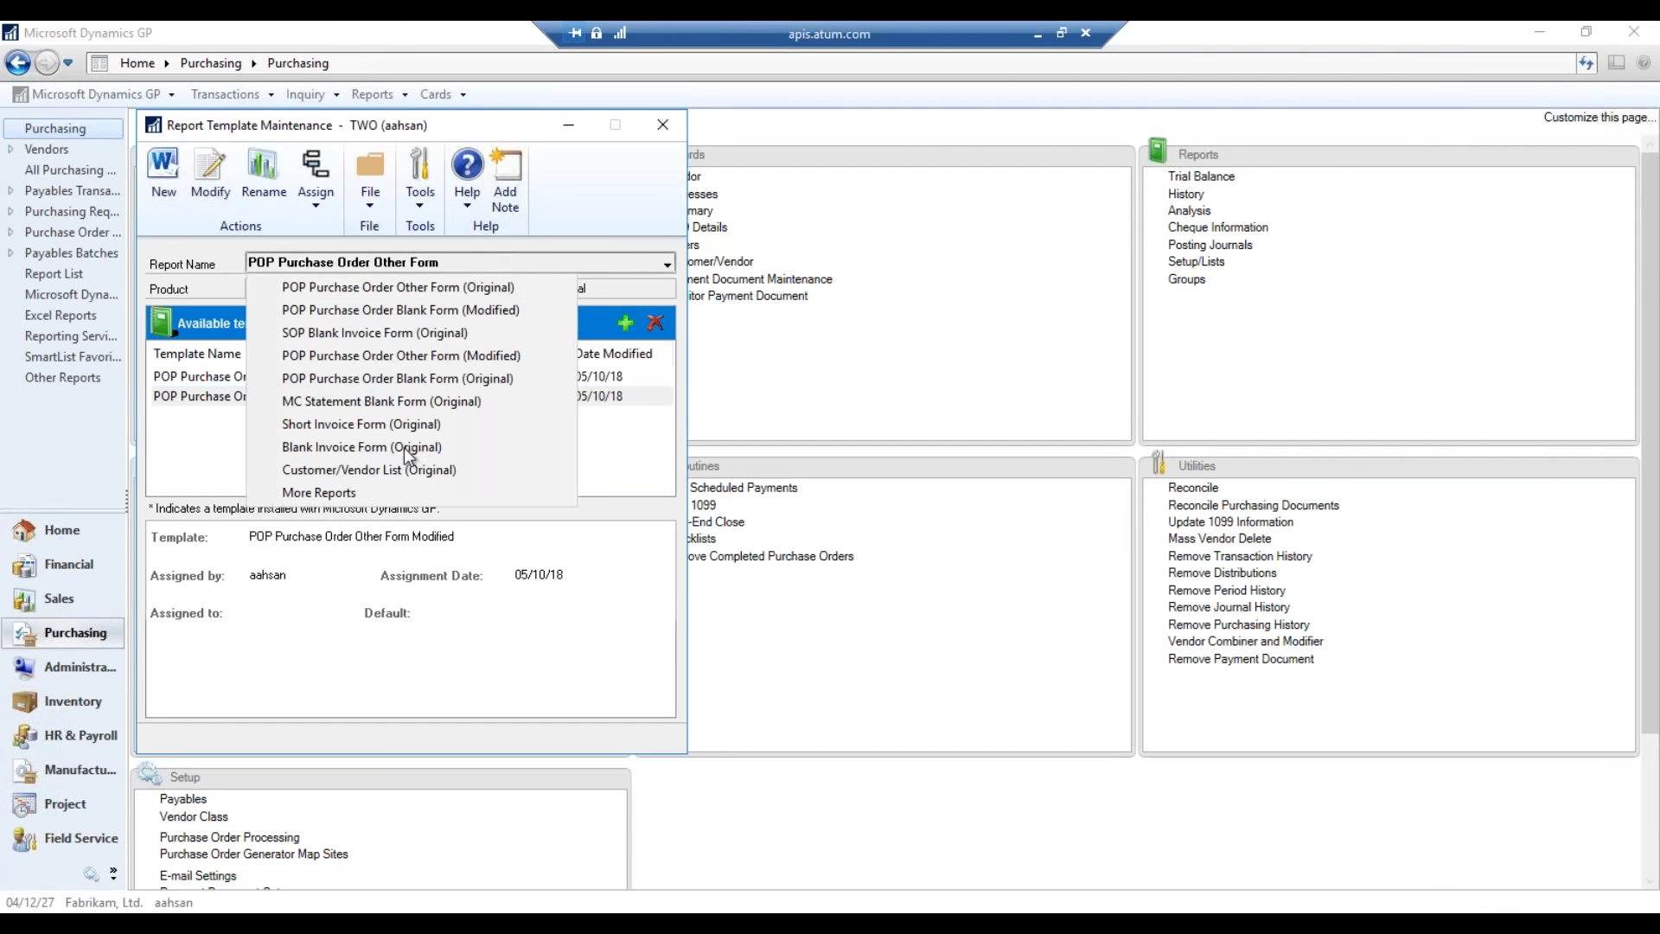
click(489, 310)
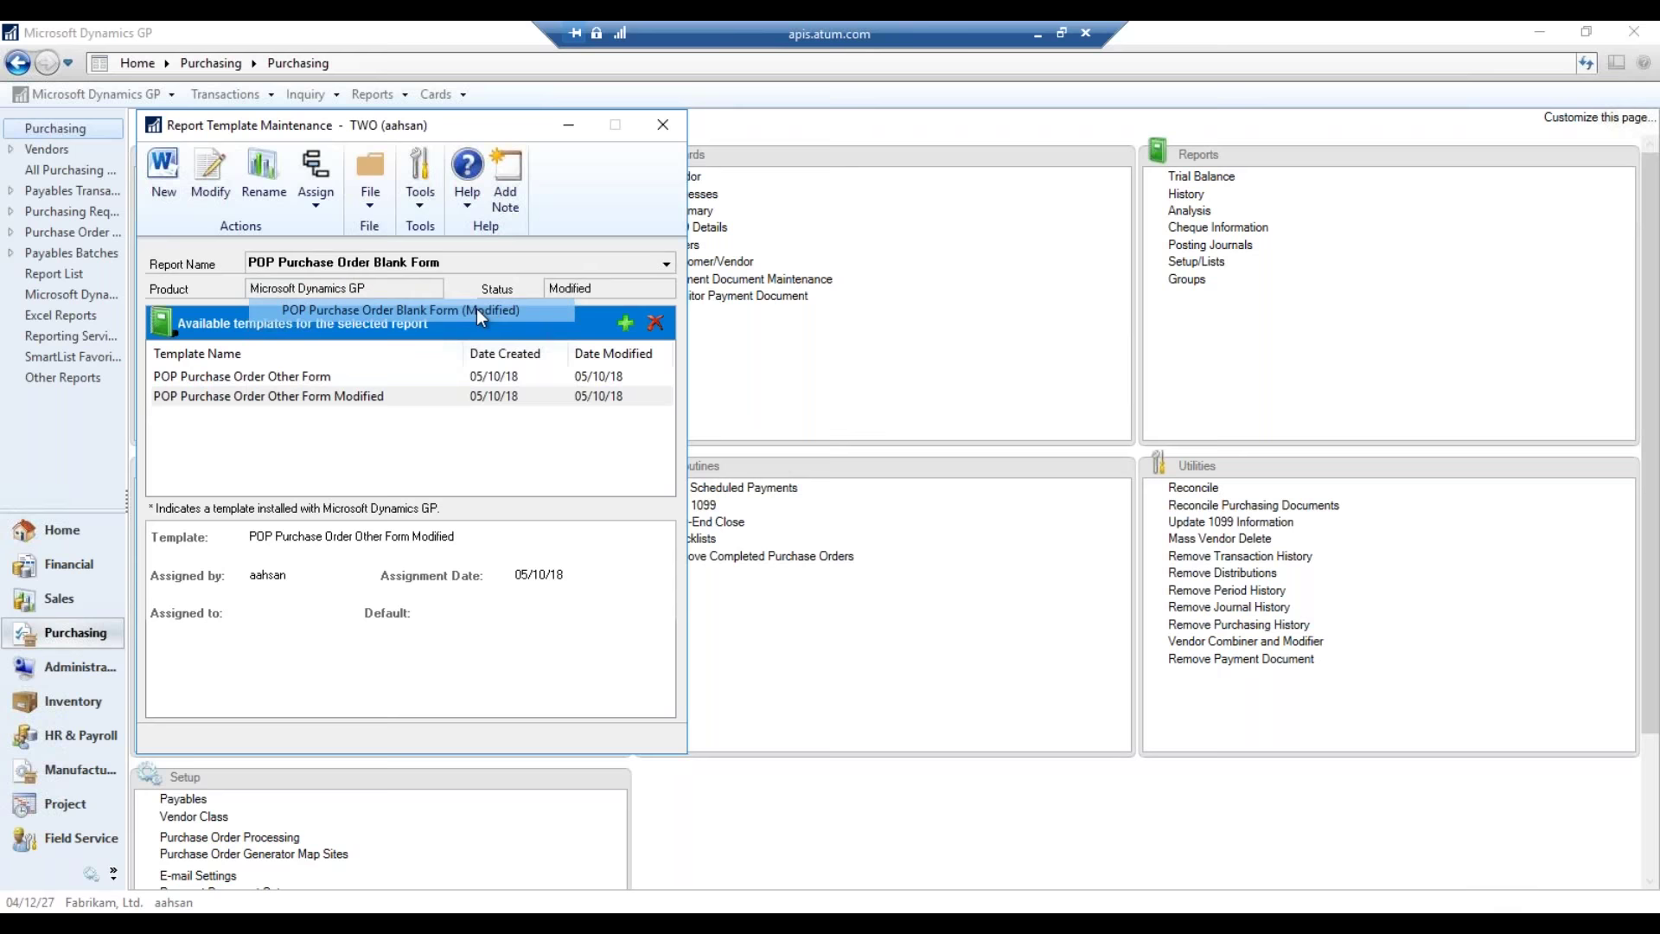
click(399, 396)
click(414, 378)
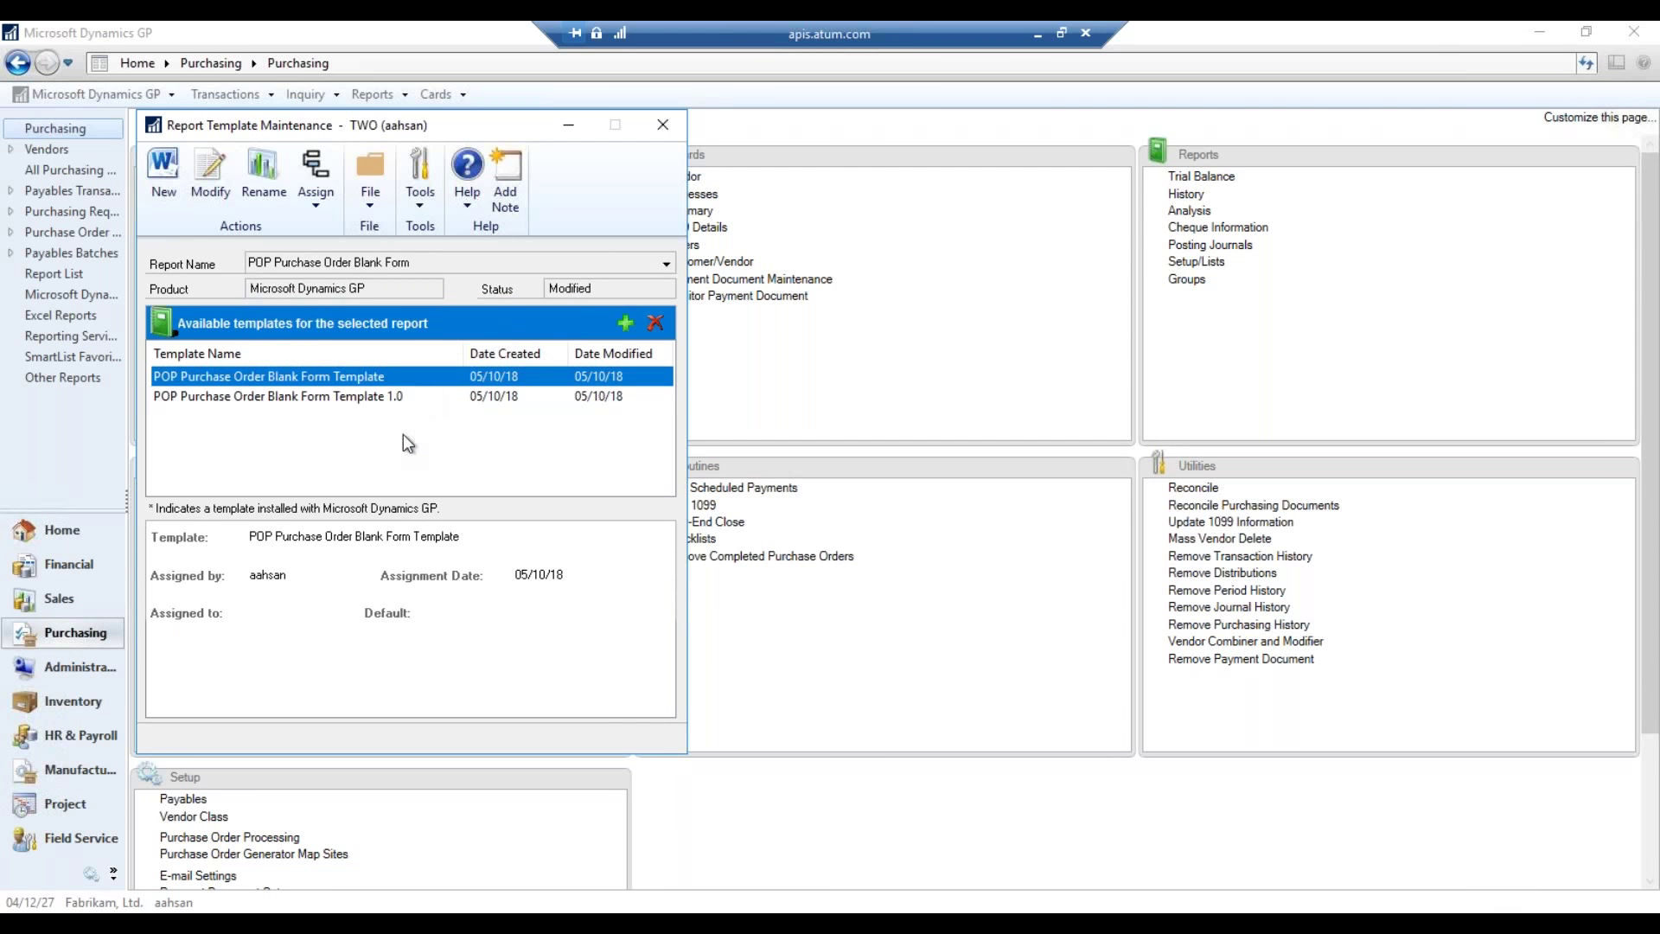
click(362, 398)
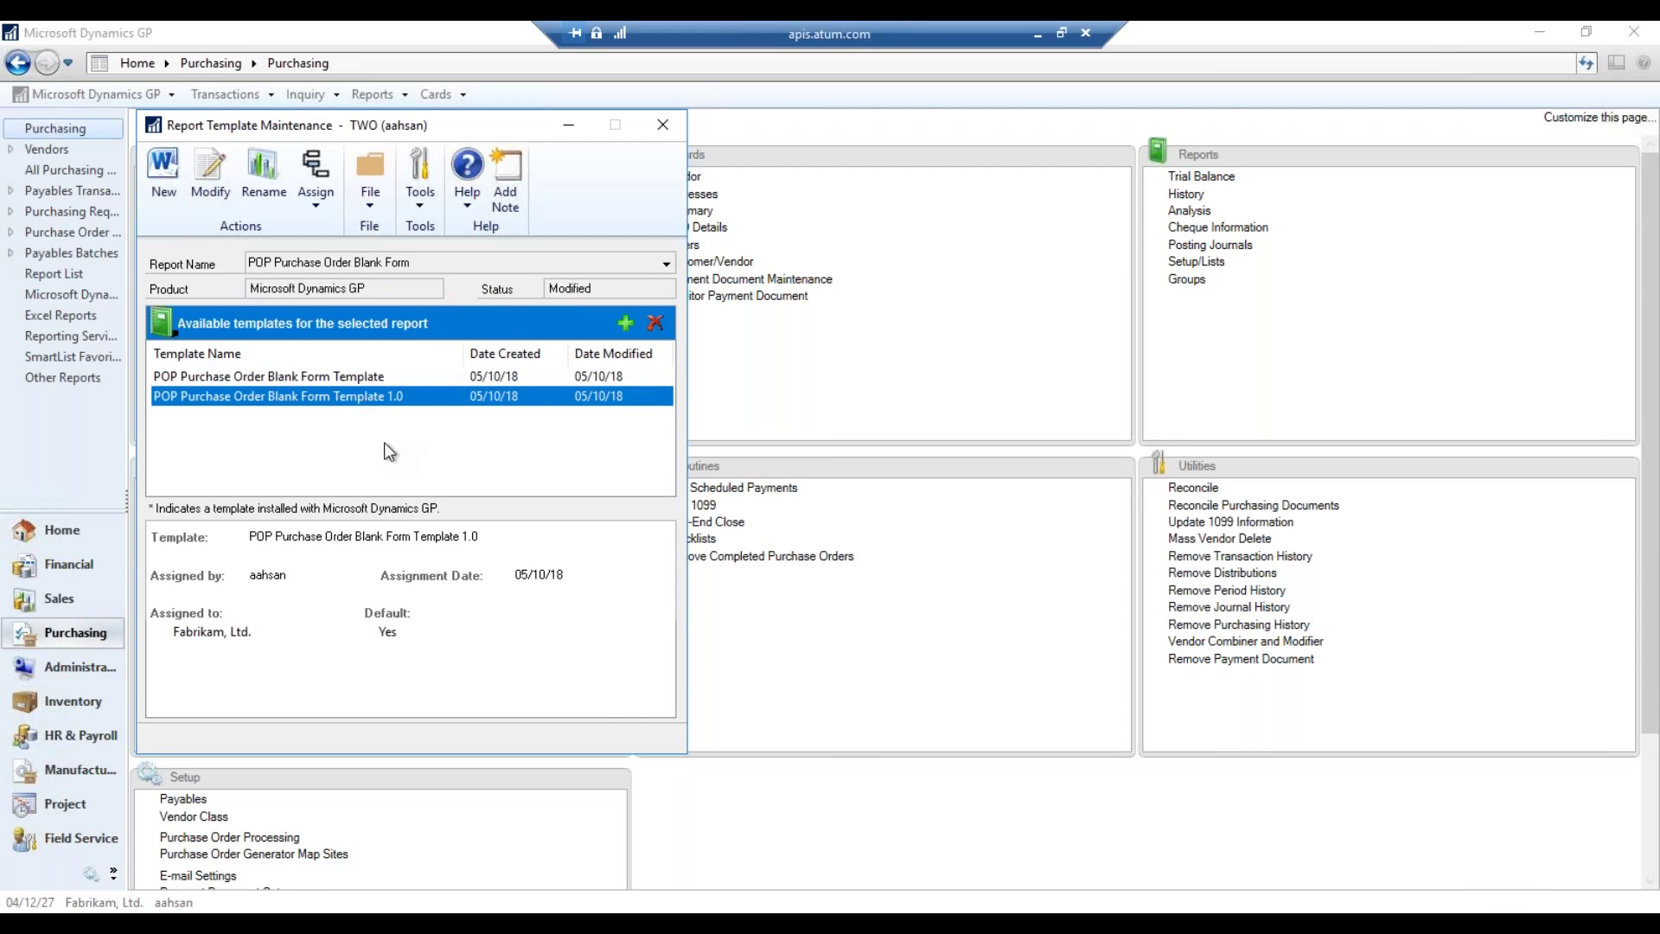
- Create a new template 'POP PO Form' copied from Blank Form Modified
click(168, 195)
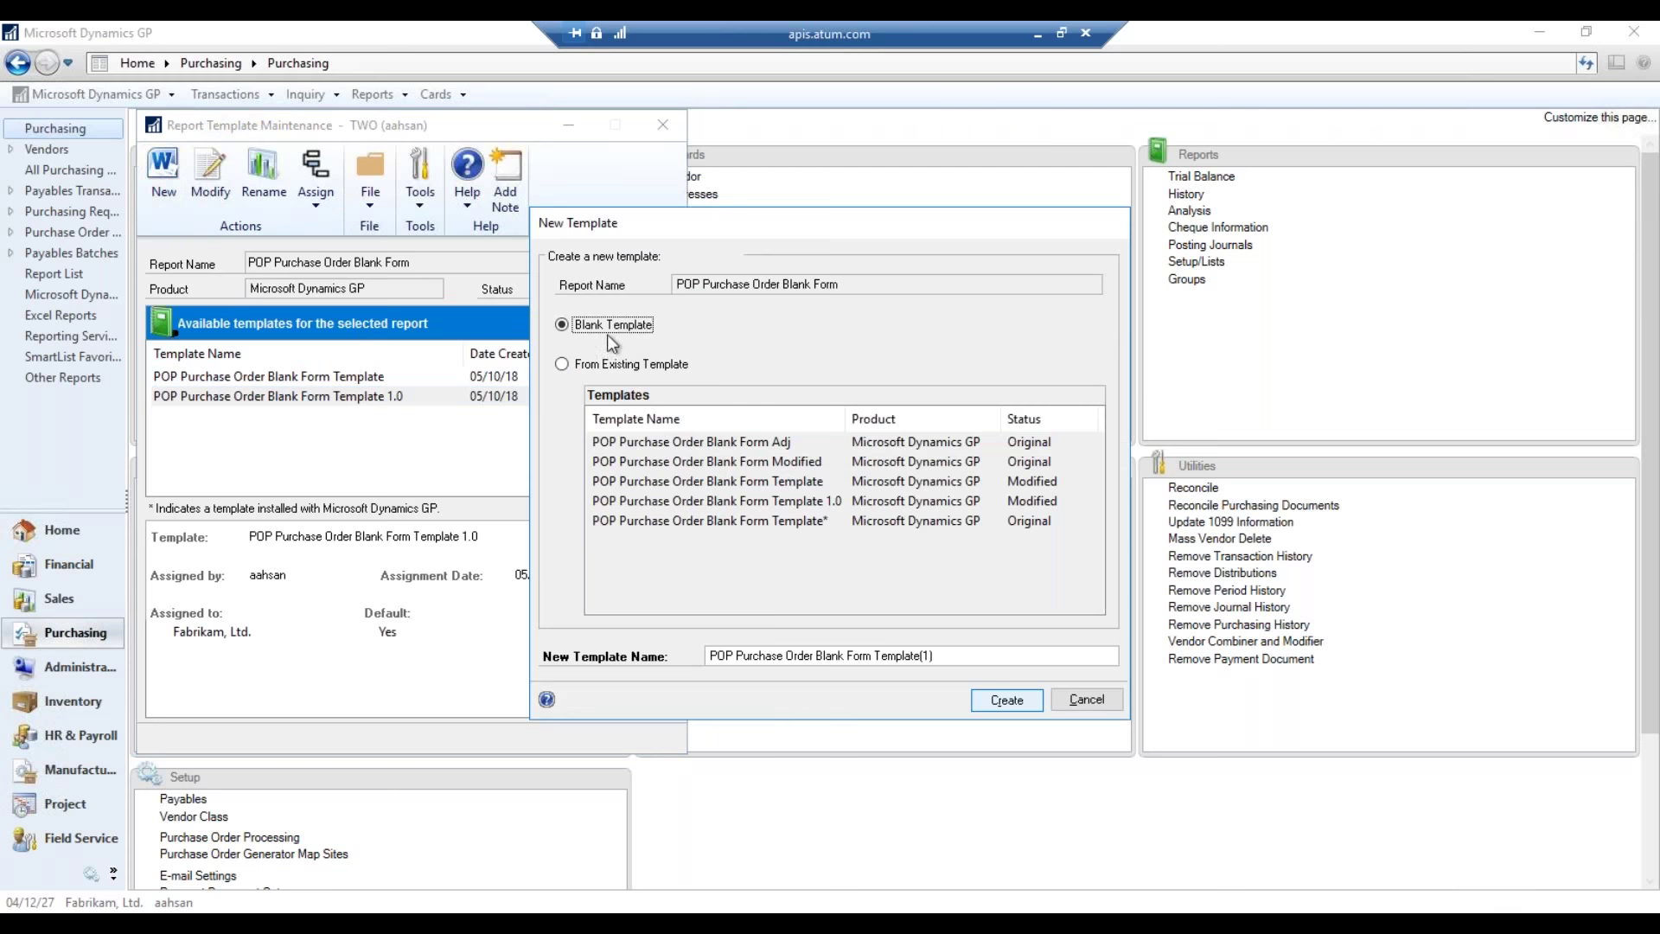
click(616, 364)
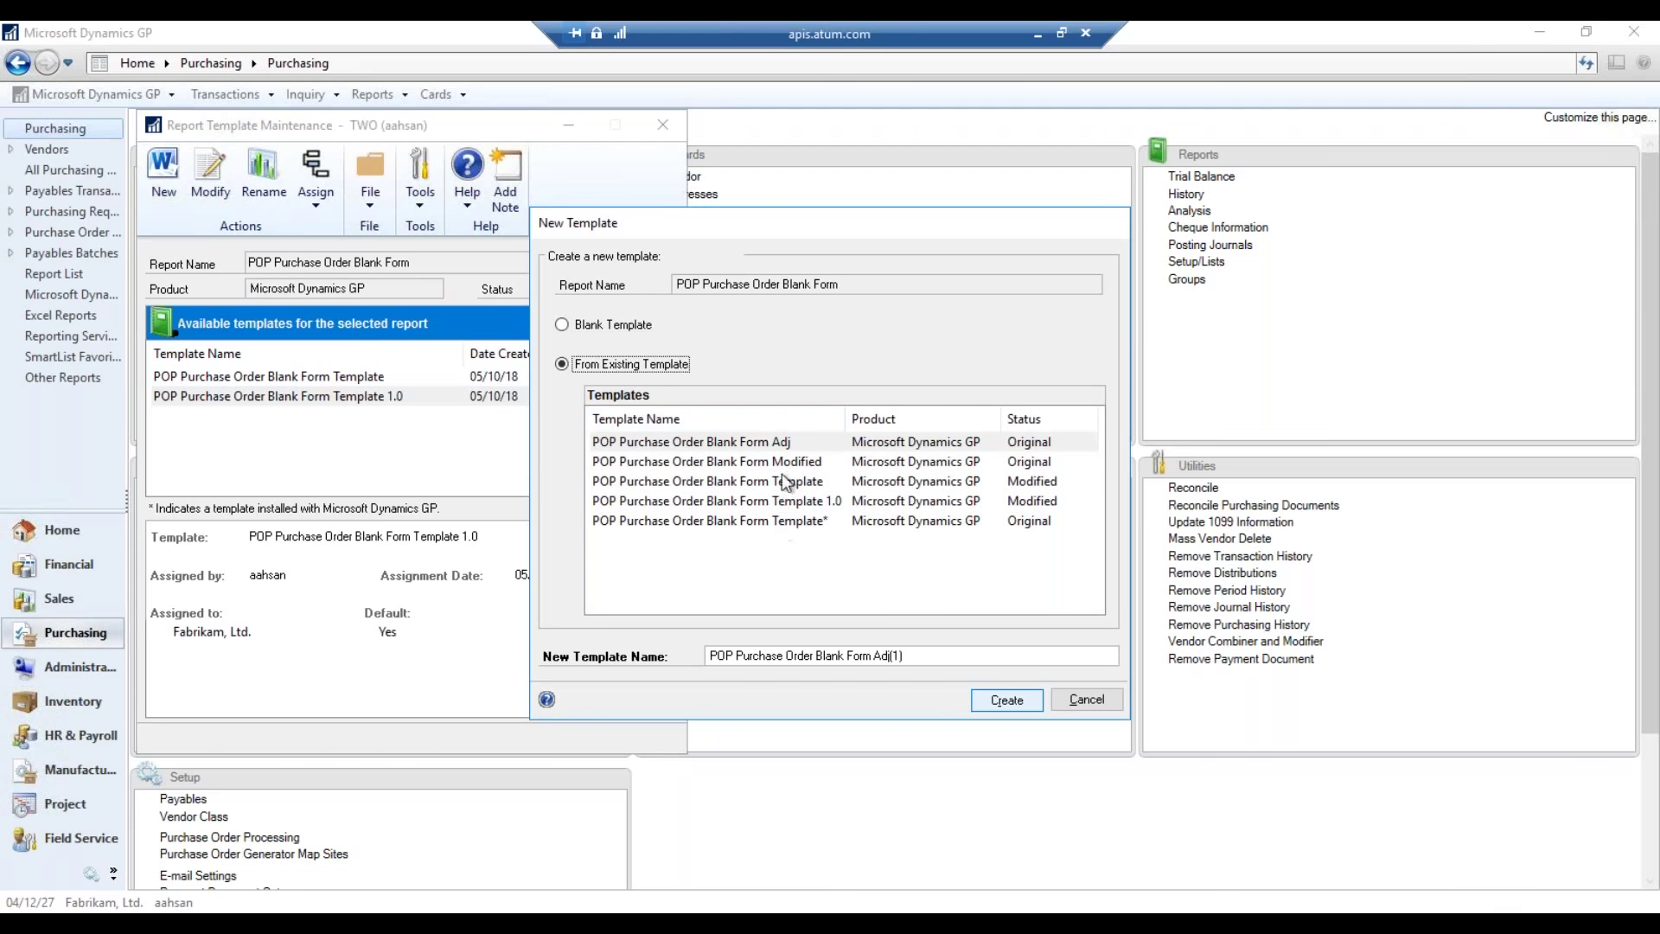
click(804, 463)
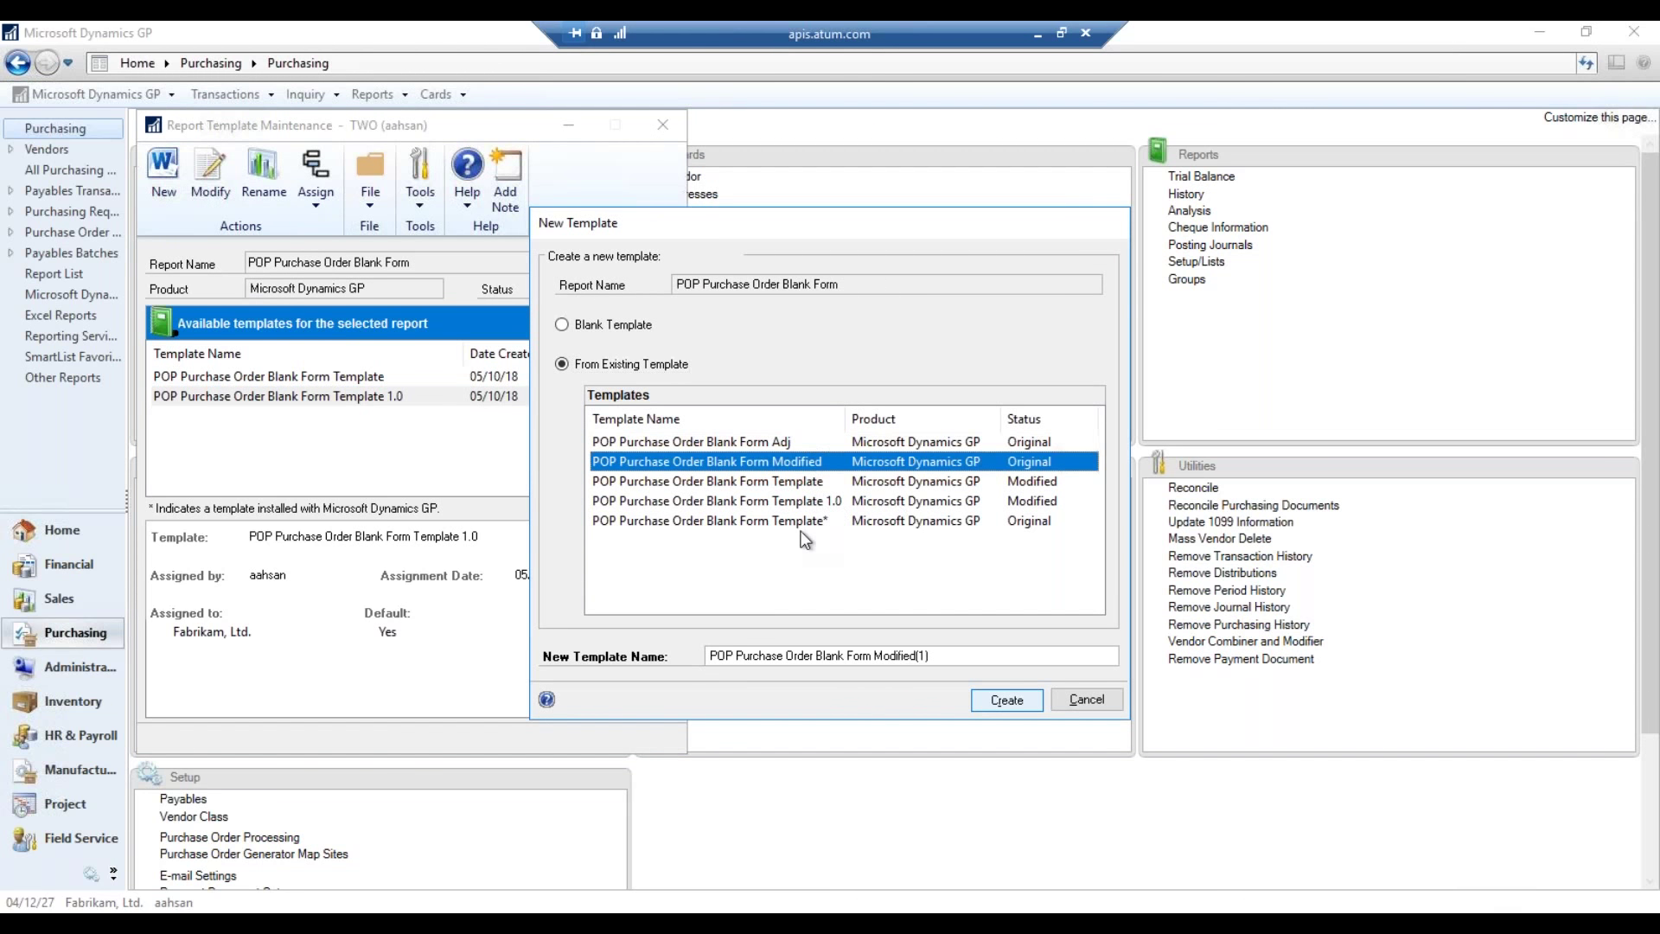
click(945, 657)
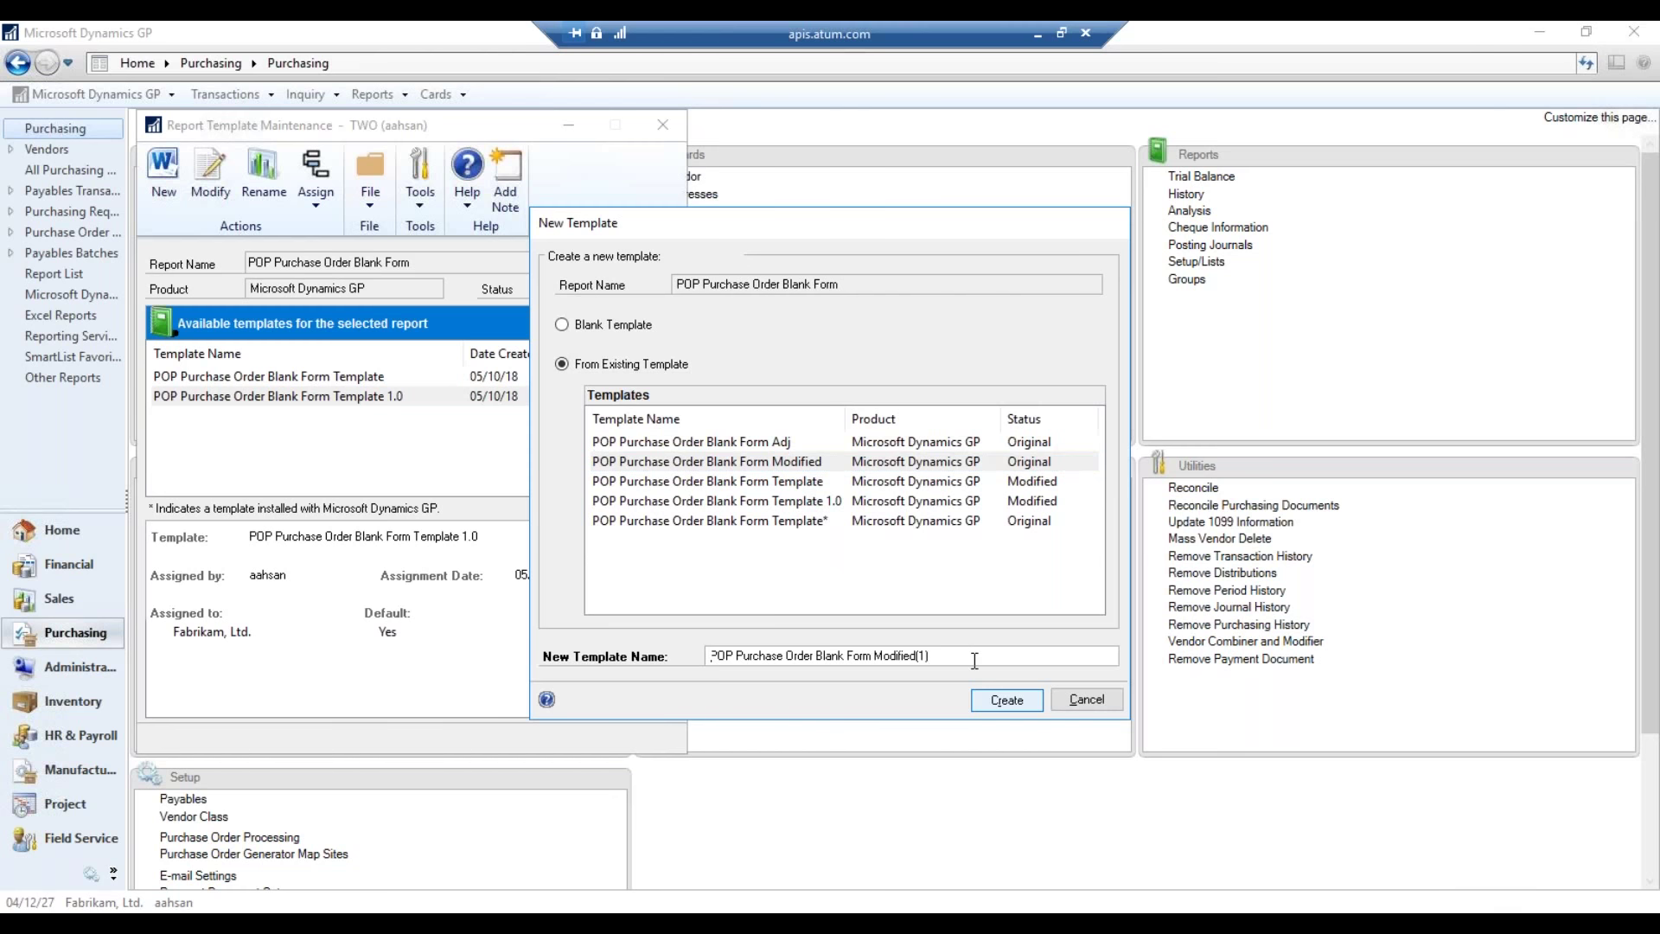
double_click(975, 660)
text(POP )
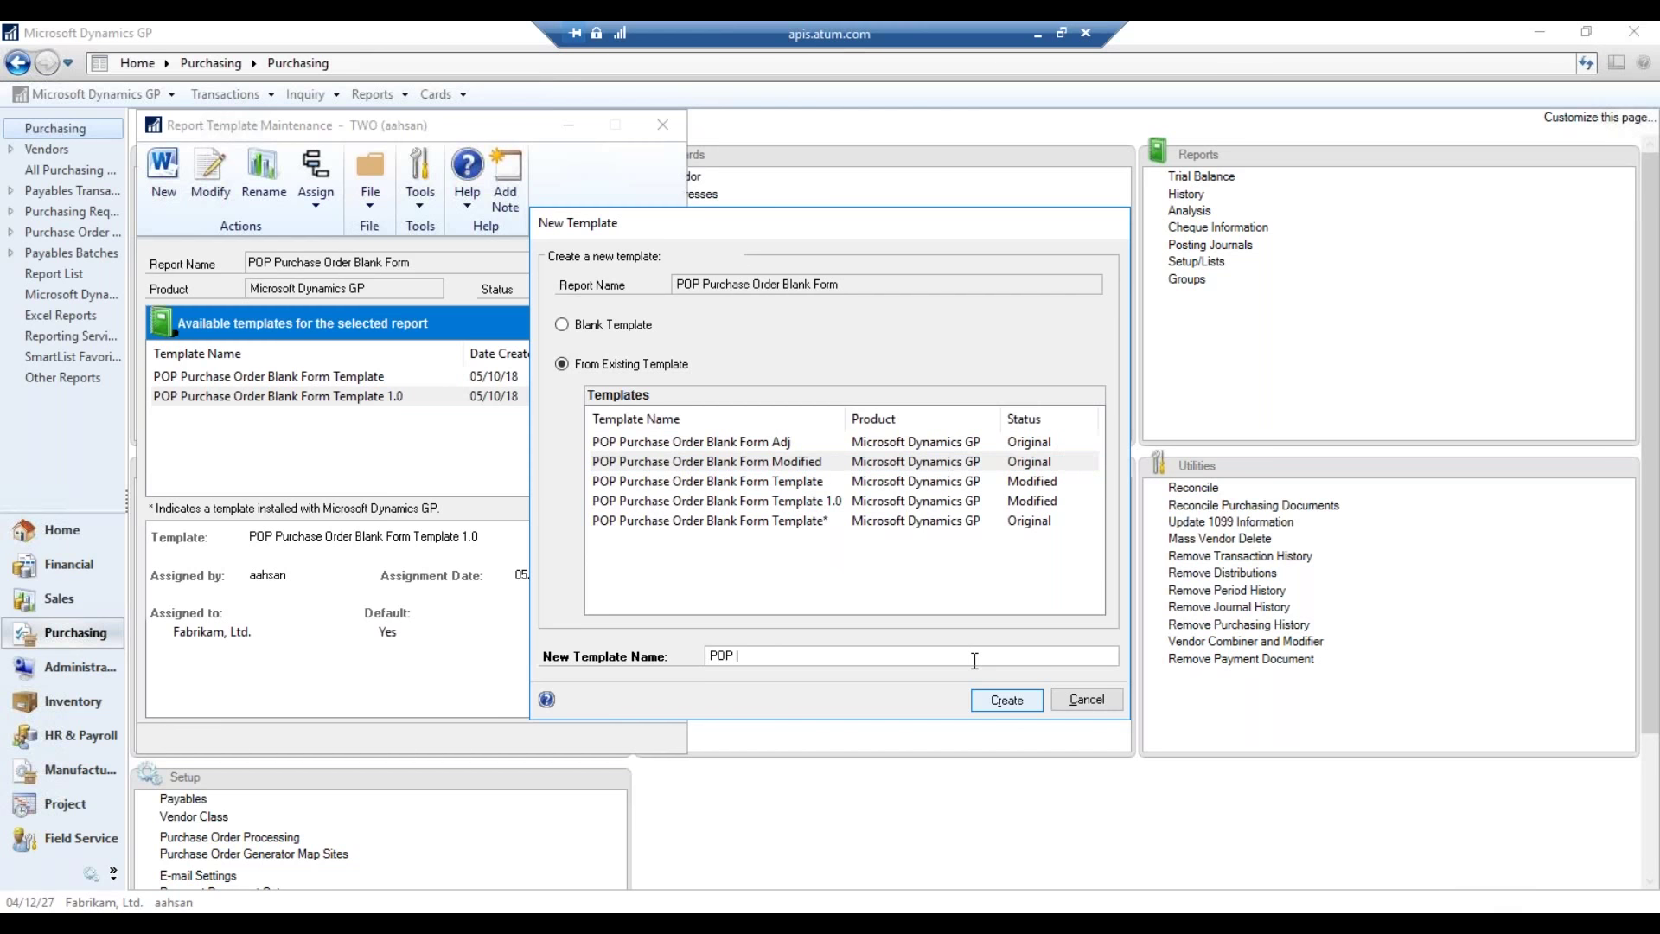
text(PO Form)
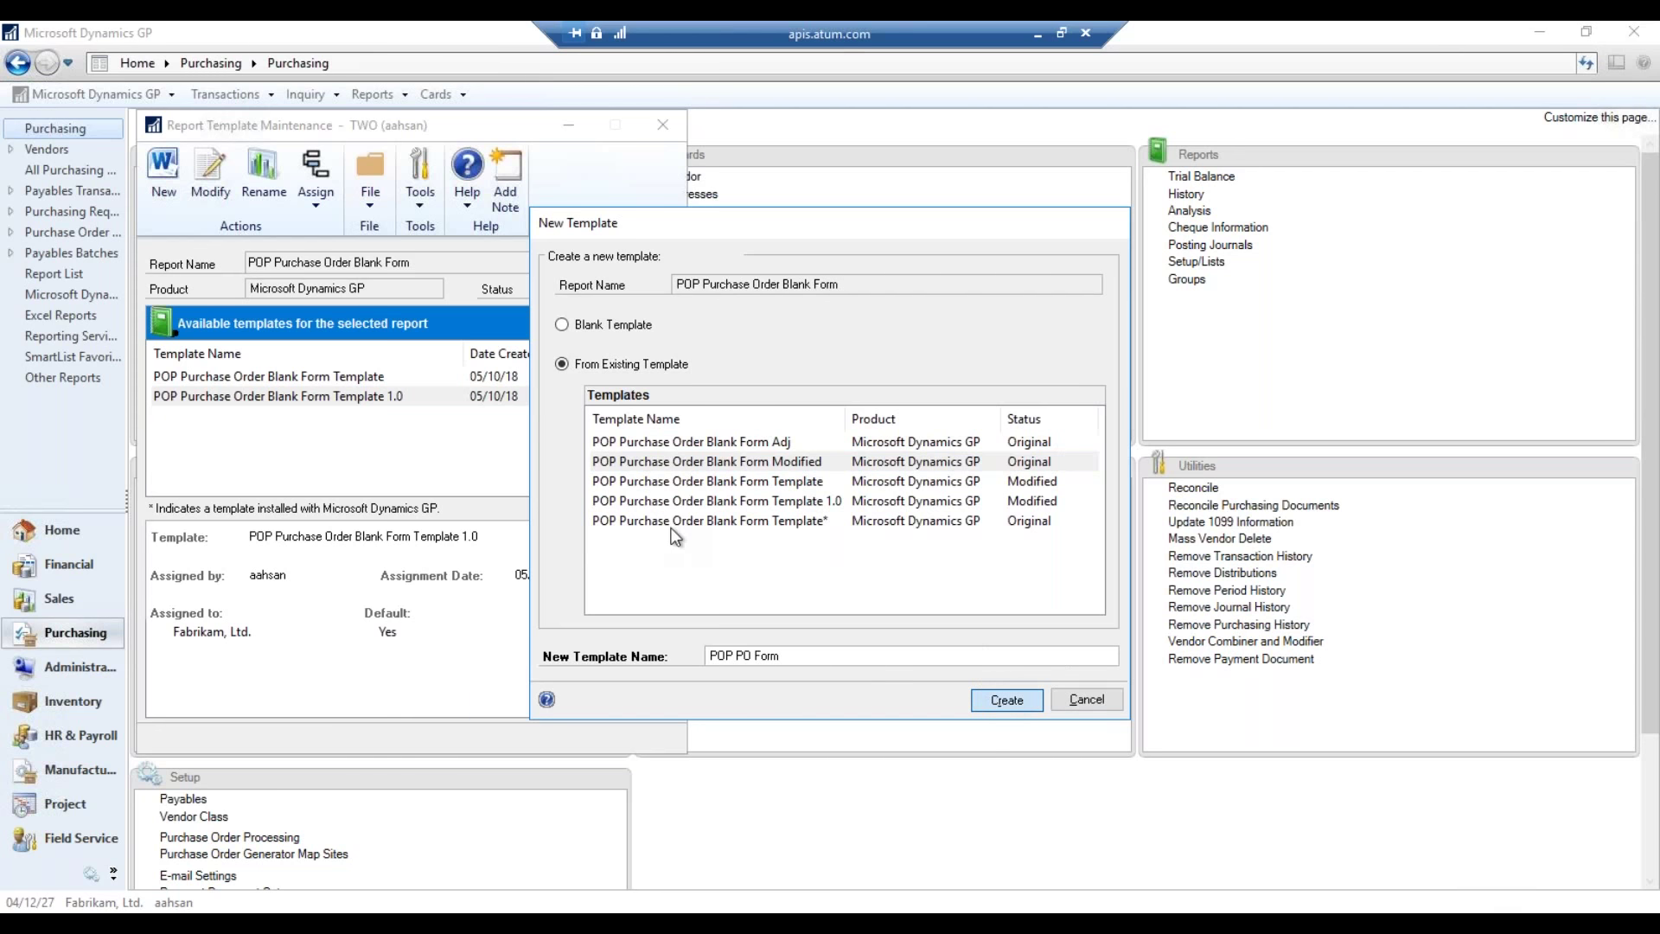
key(Return)
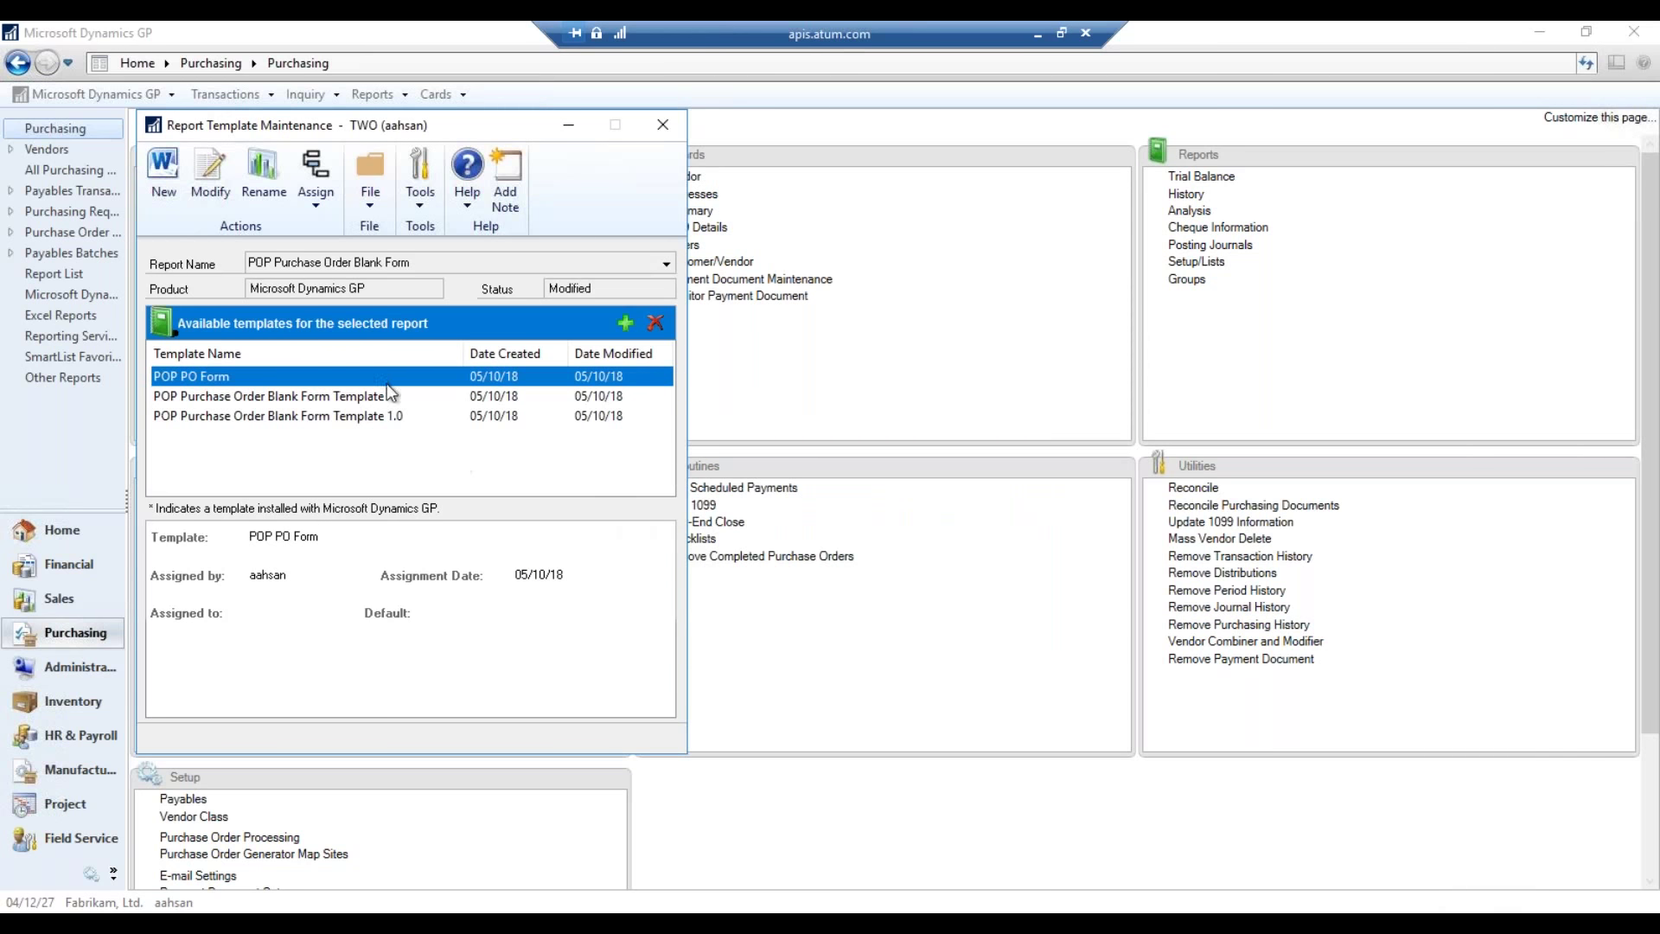
- Open POP PO Form in Word and show the GP Field List from the Developer tab
click(210, 177)
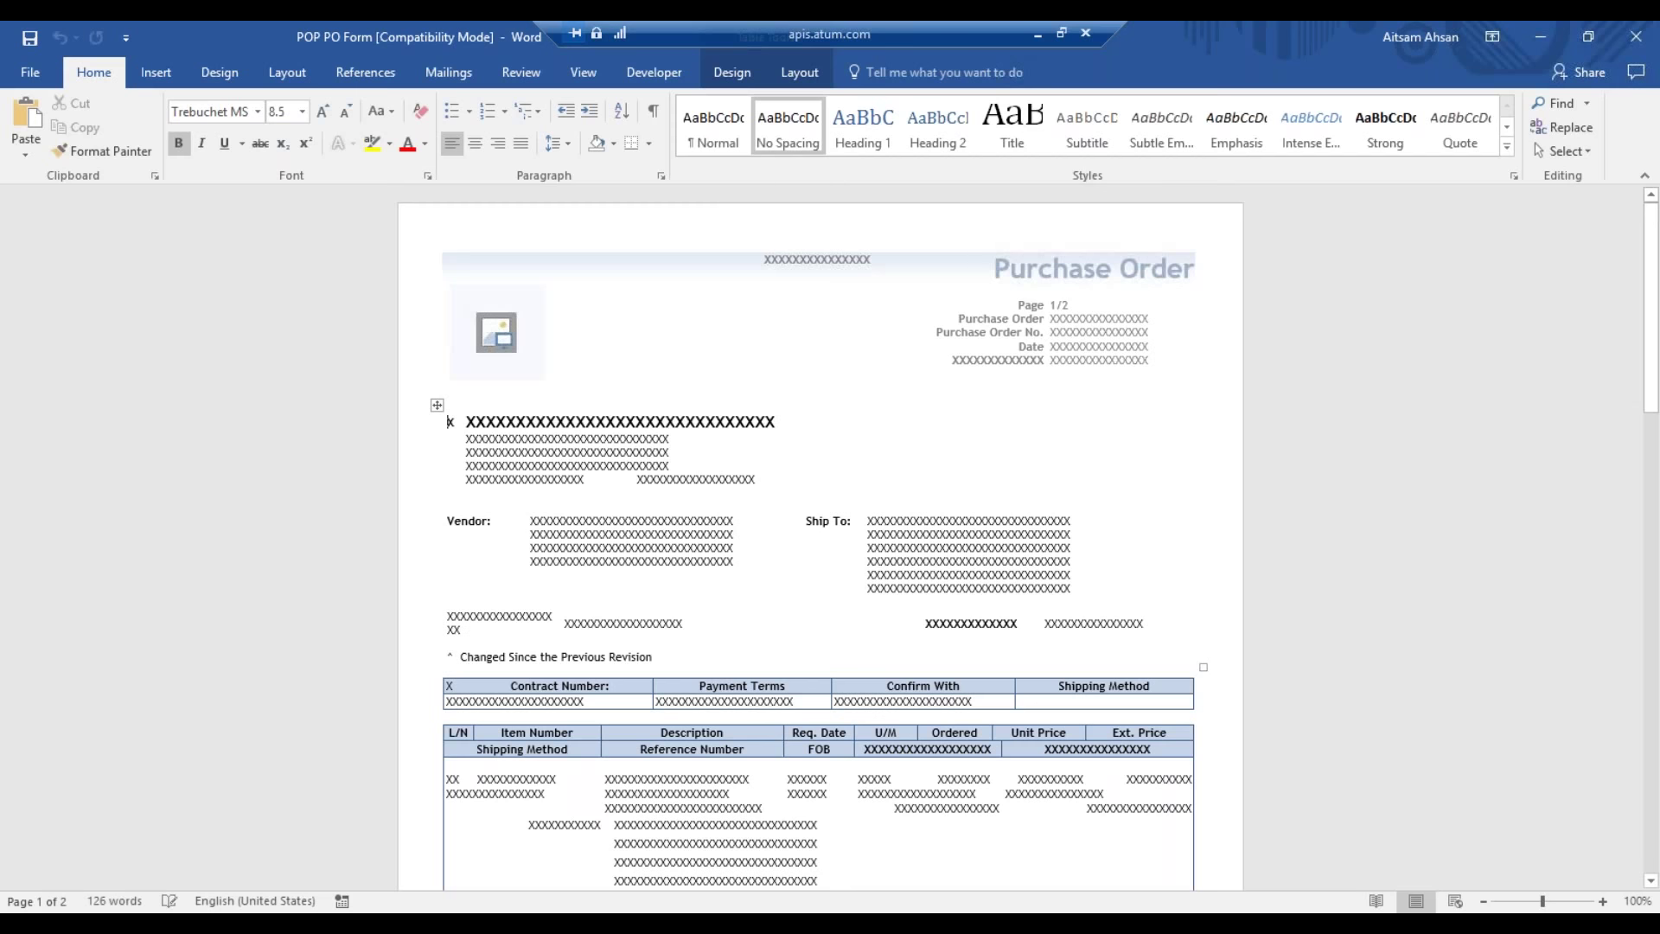
click(729, 479)
key(End)
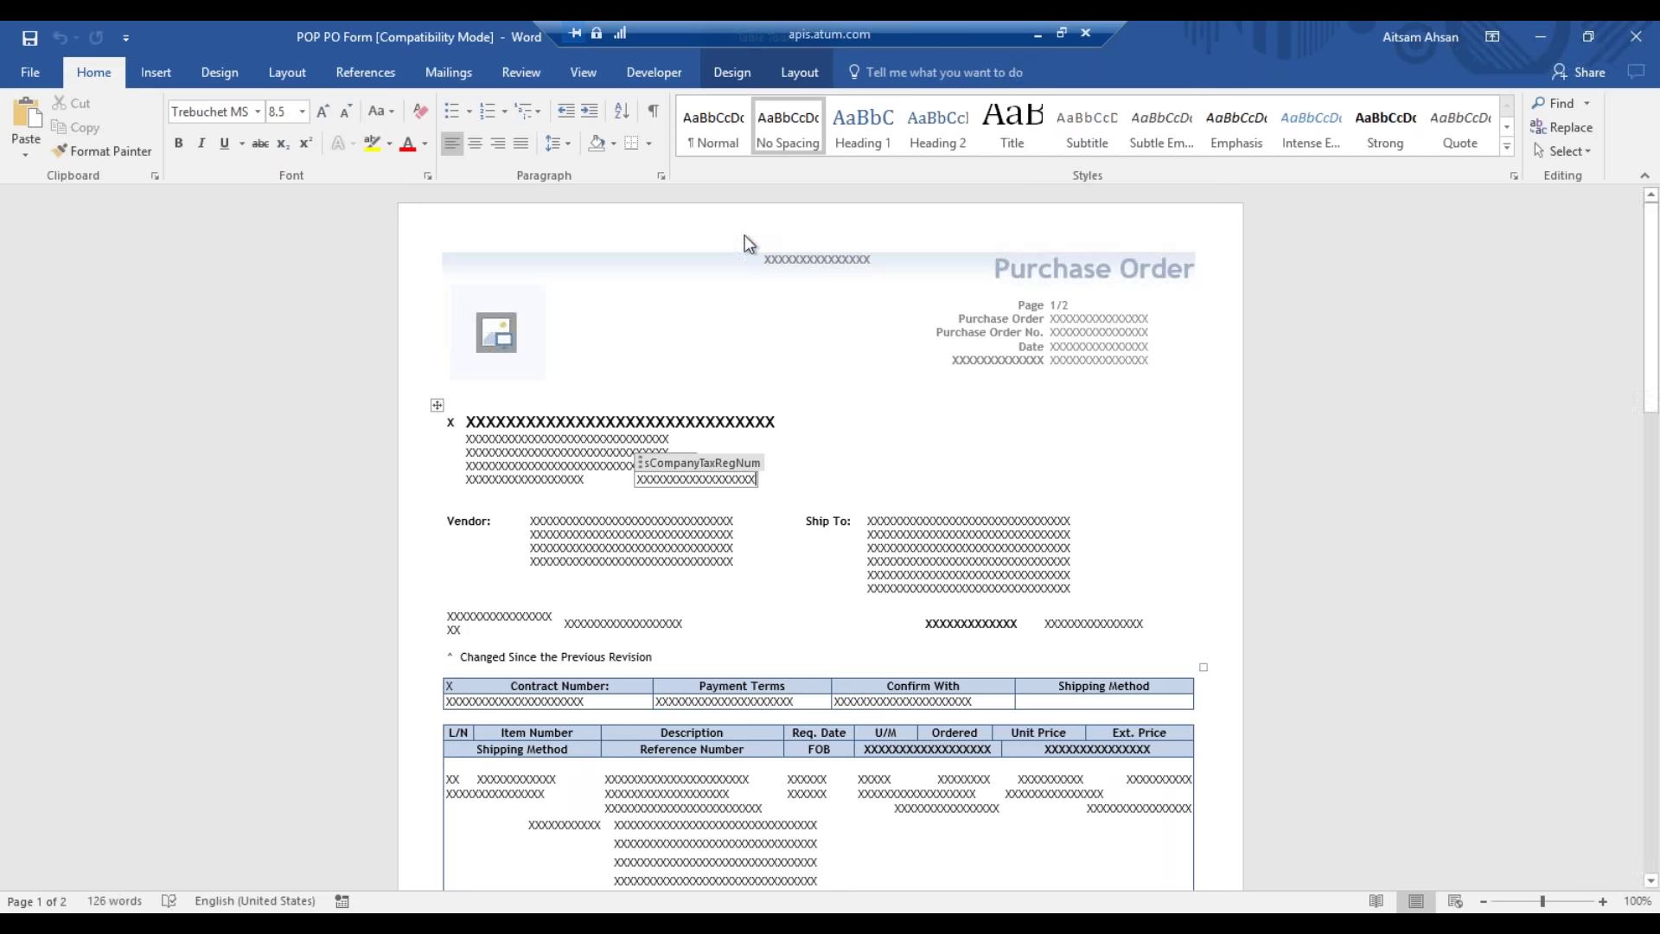
click(663, 69)
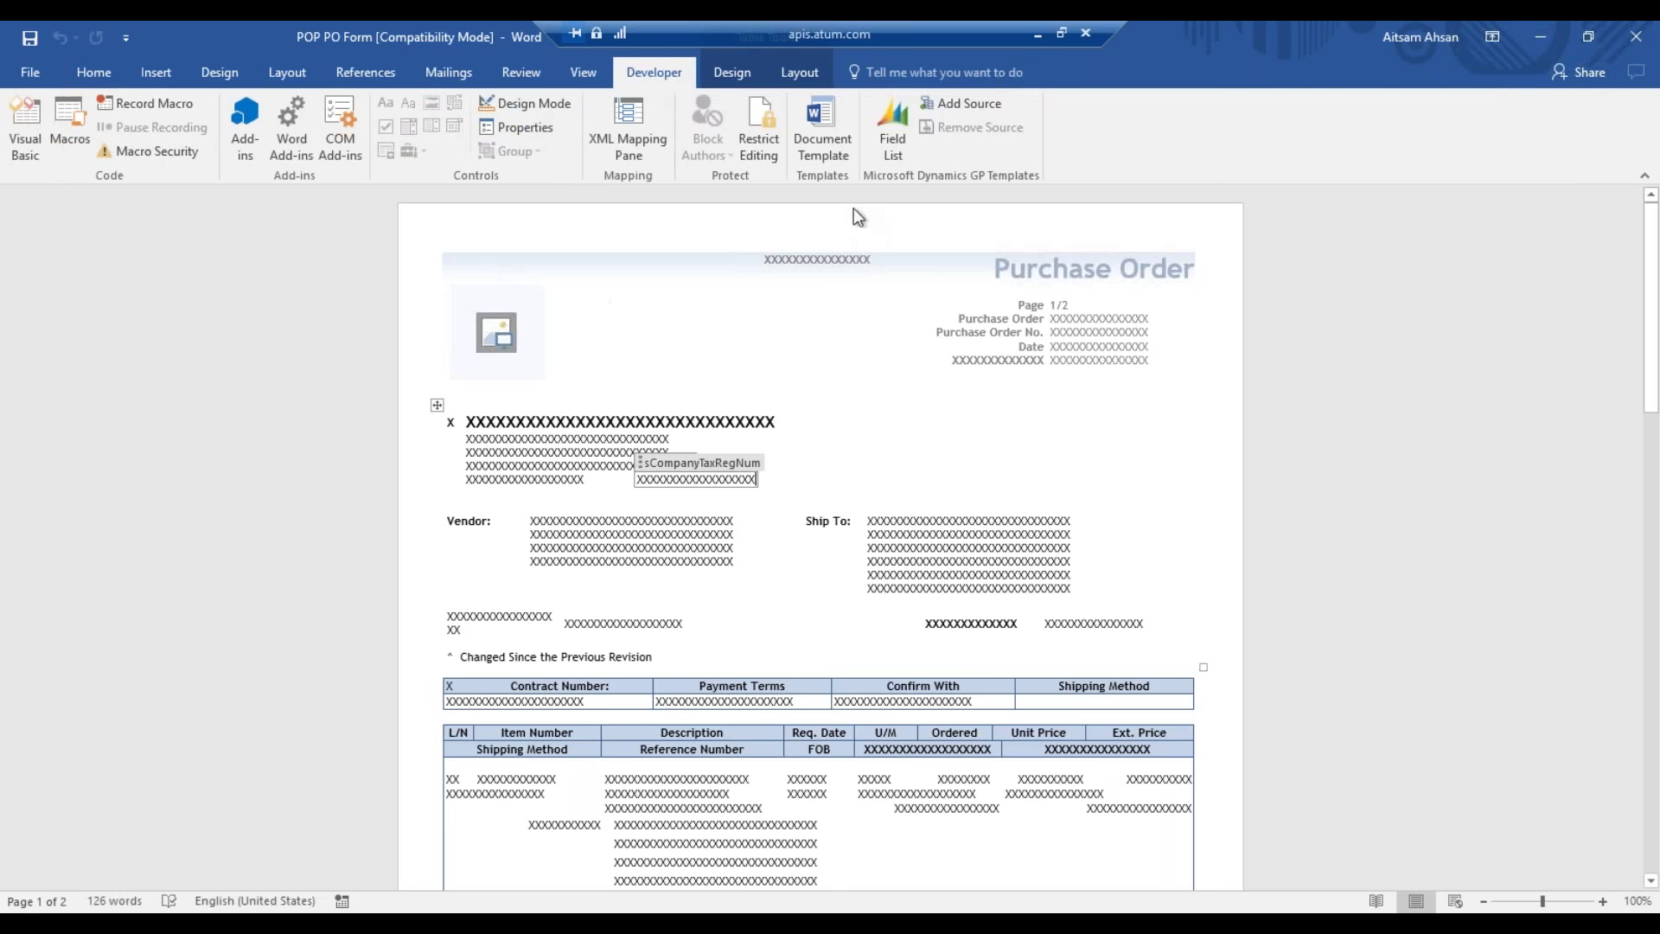
click(892, 139)
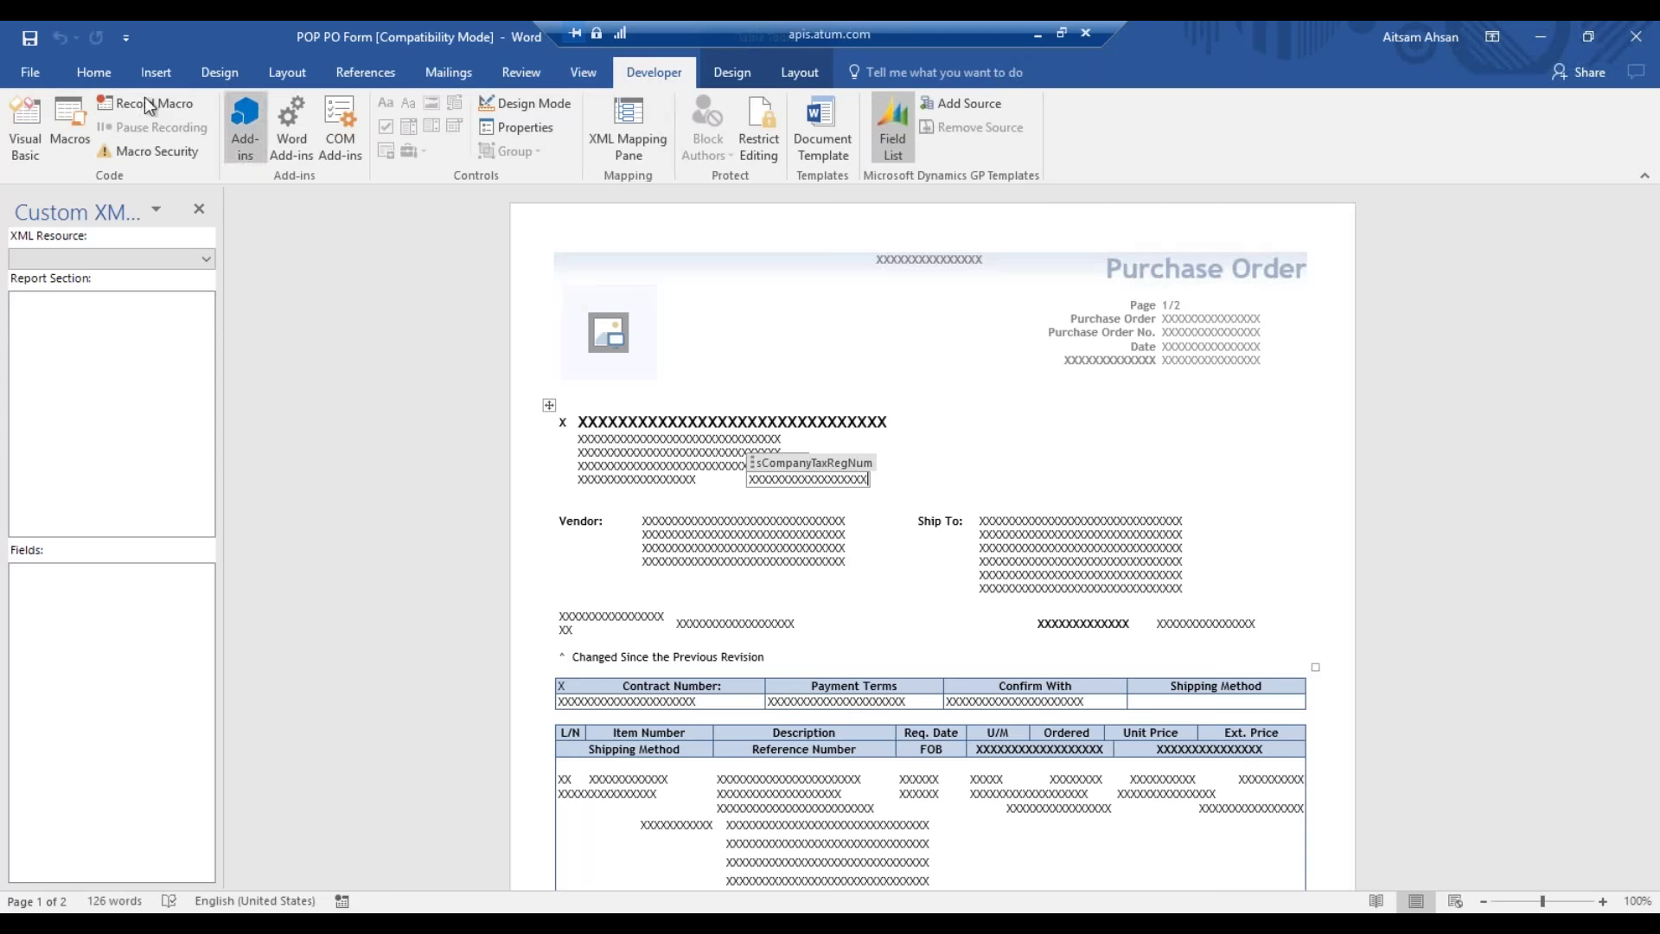
- In Word Options under Customize Ribbon, confirm the Developer main tab is checked and apply
click(40, 75)
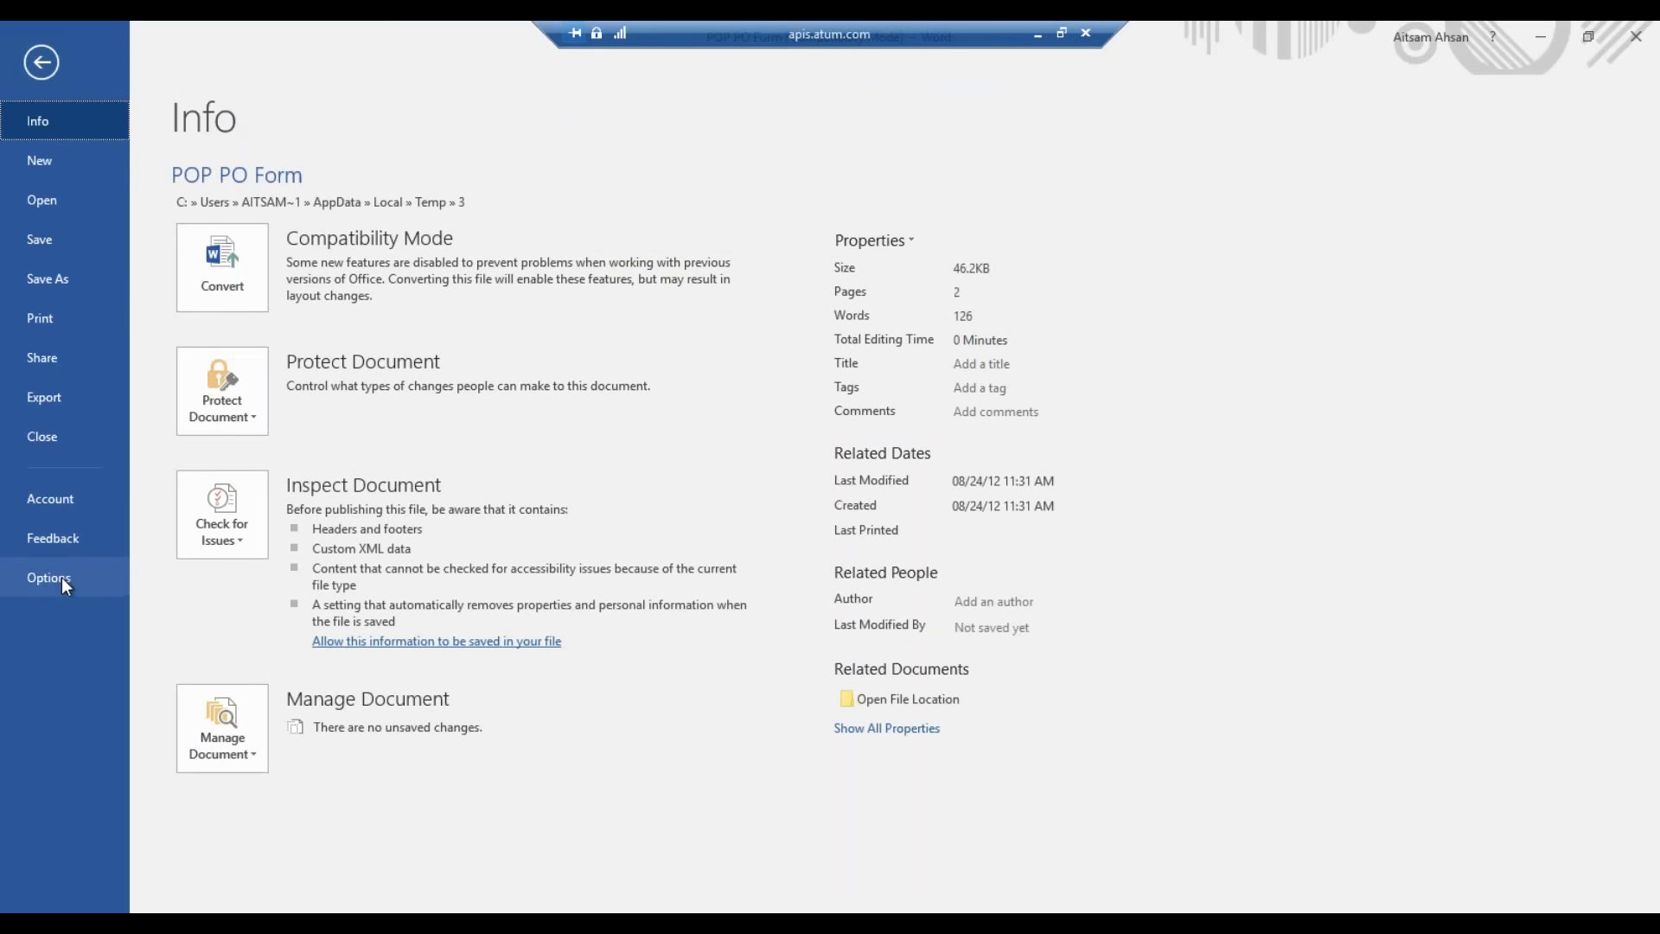
click(61, 578)
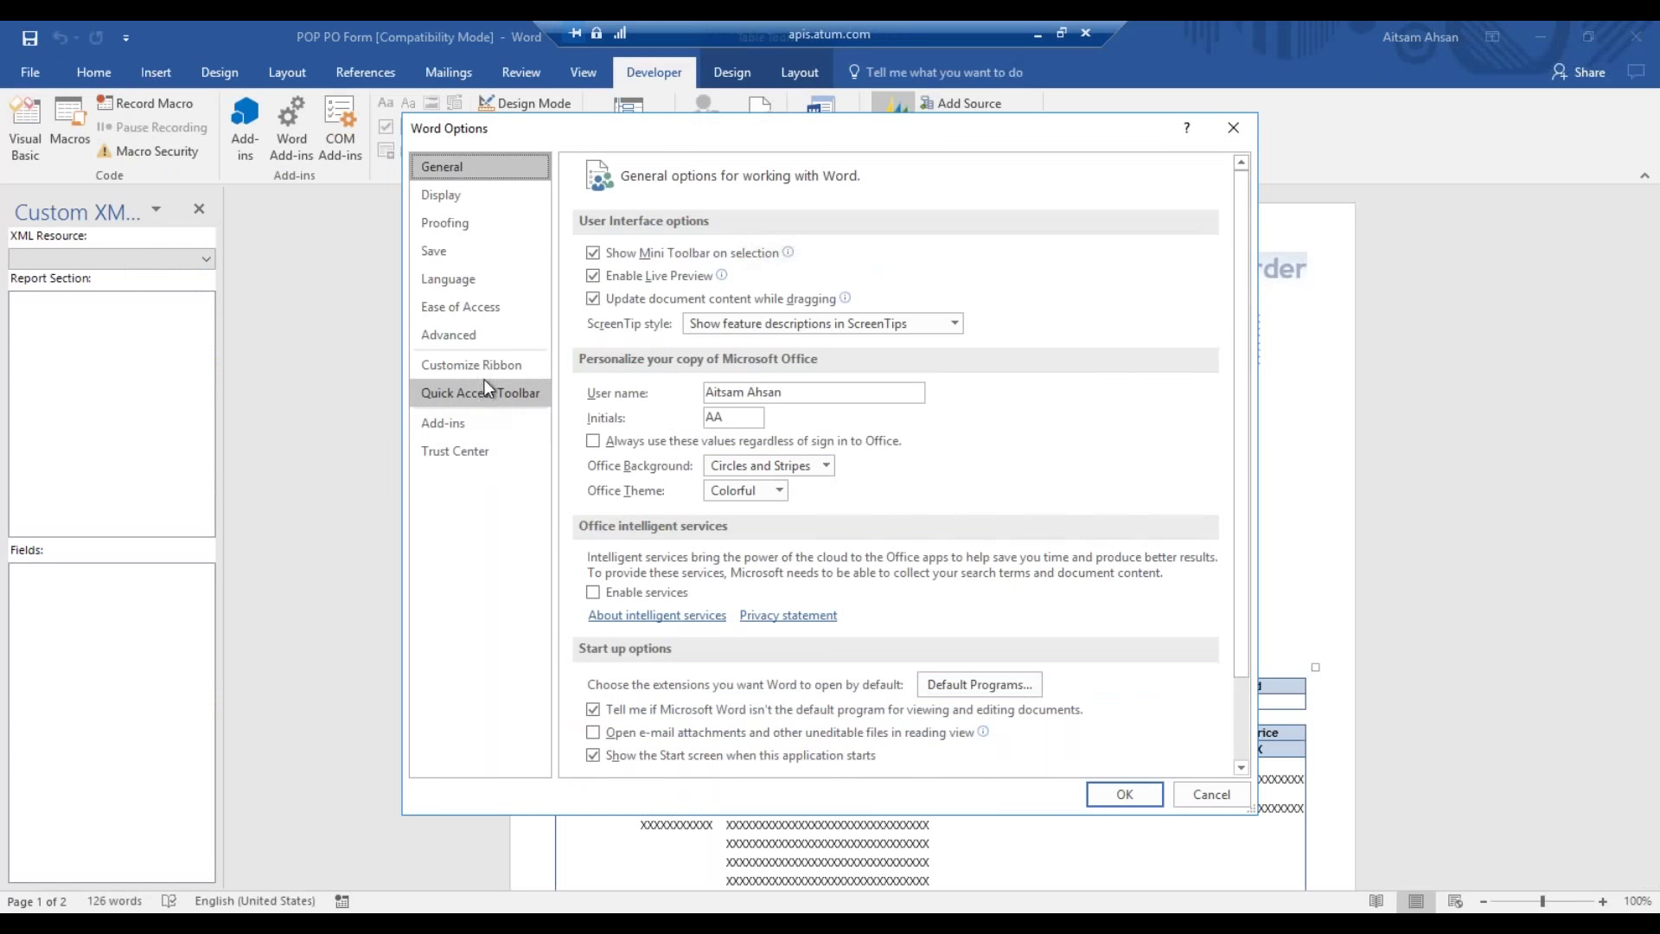
click(497, 370)
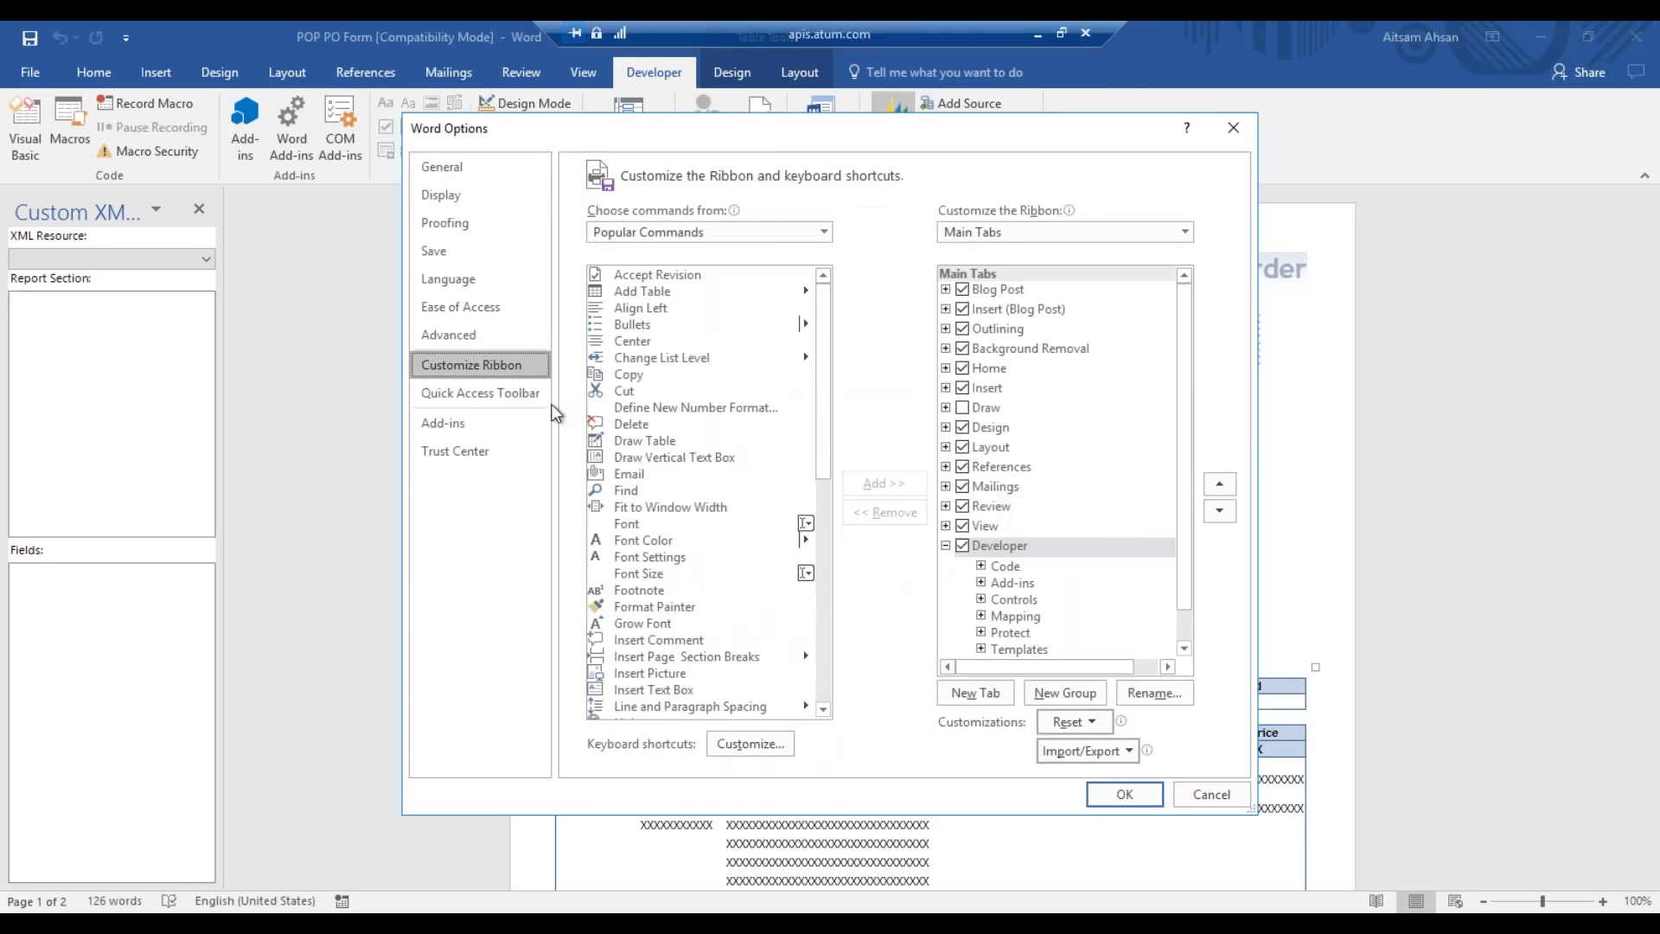
click(972, 553)
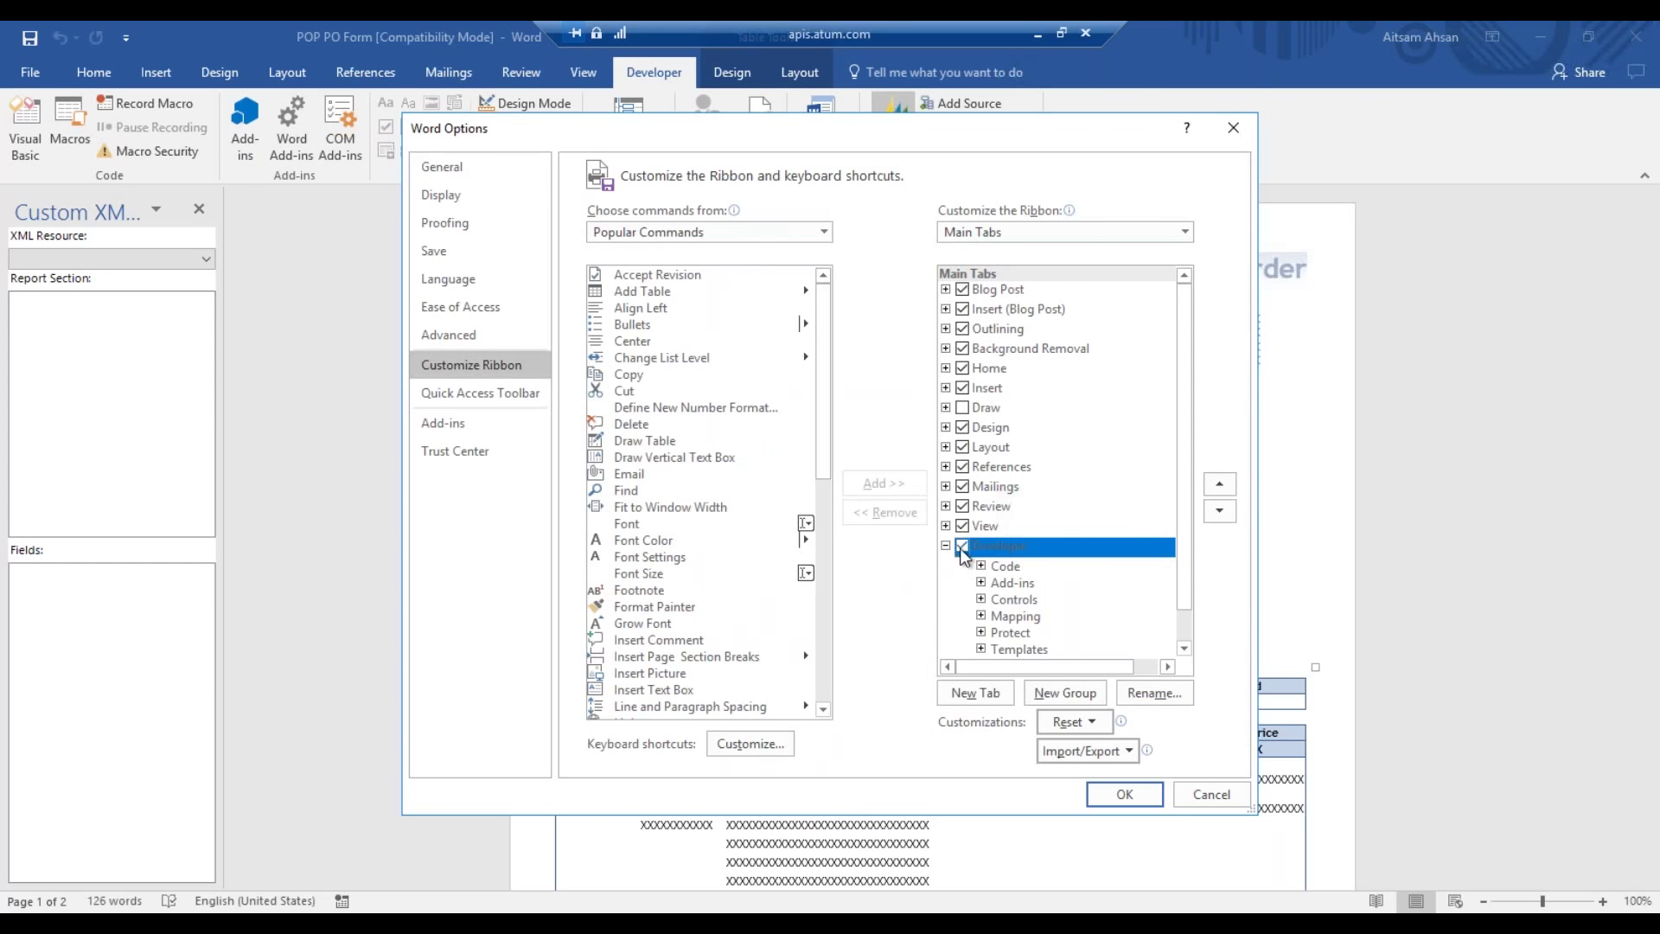
click(1124, 793)
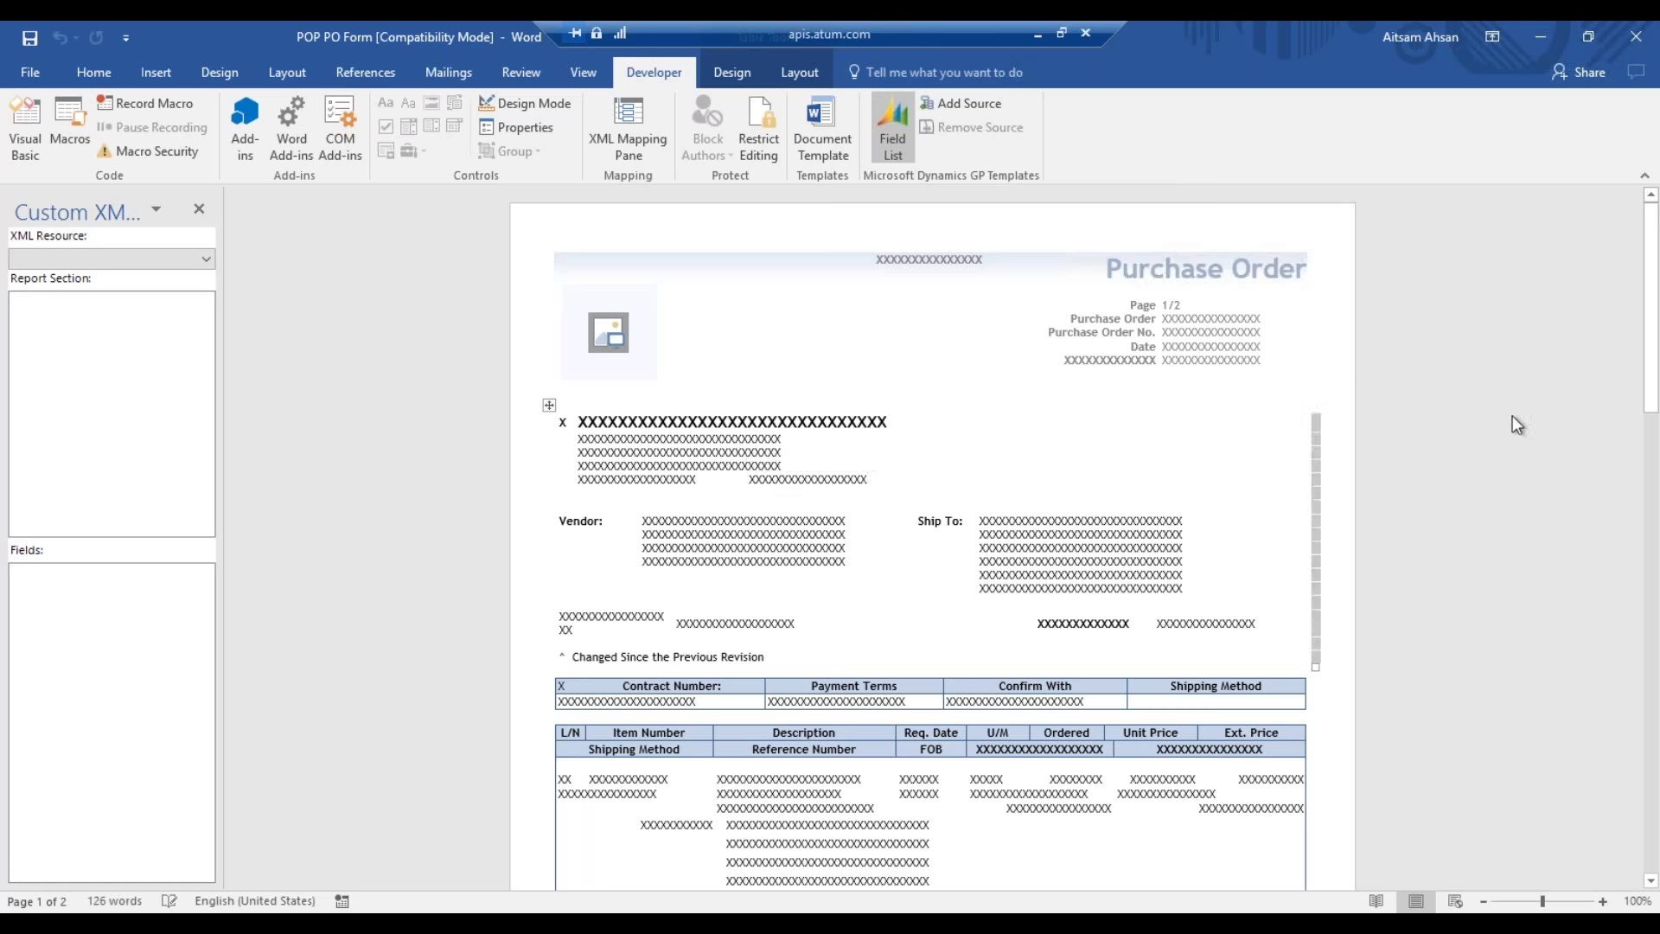
- Inspect the Ship To company and address fields and the Location Name title field
scroll(1512, 423, down, 11)
scroll(1452, 360, down, 5)
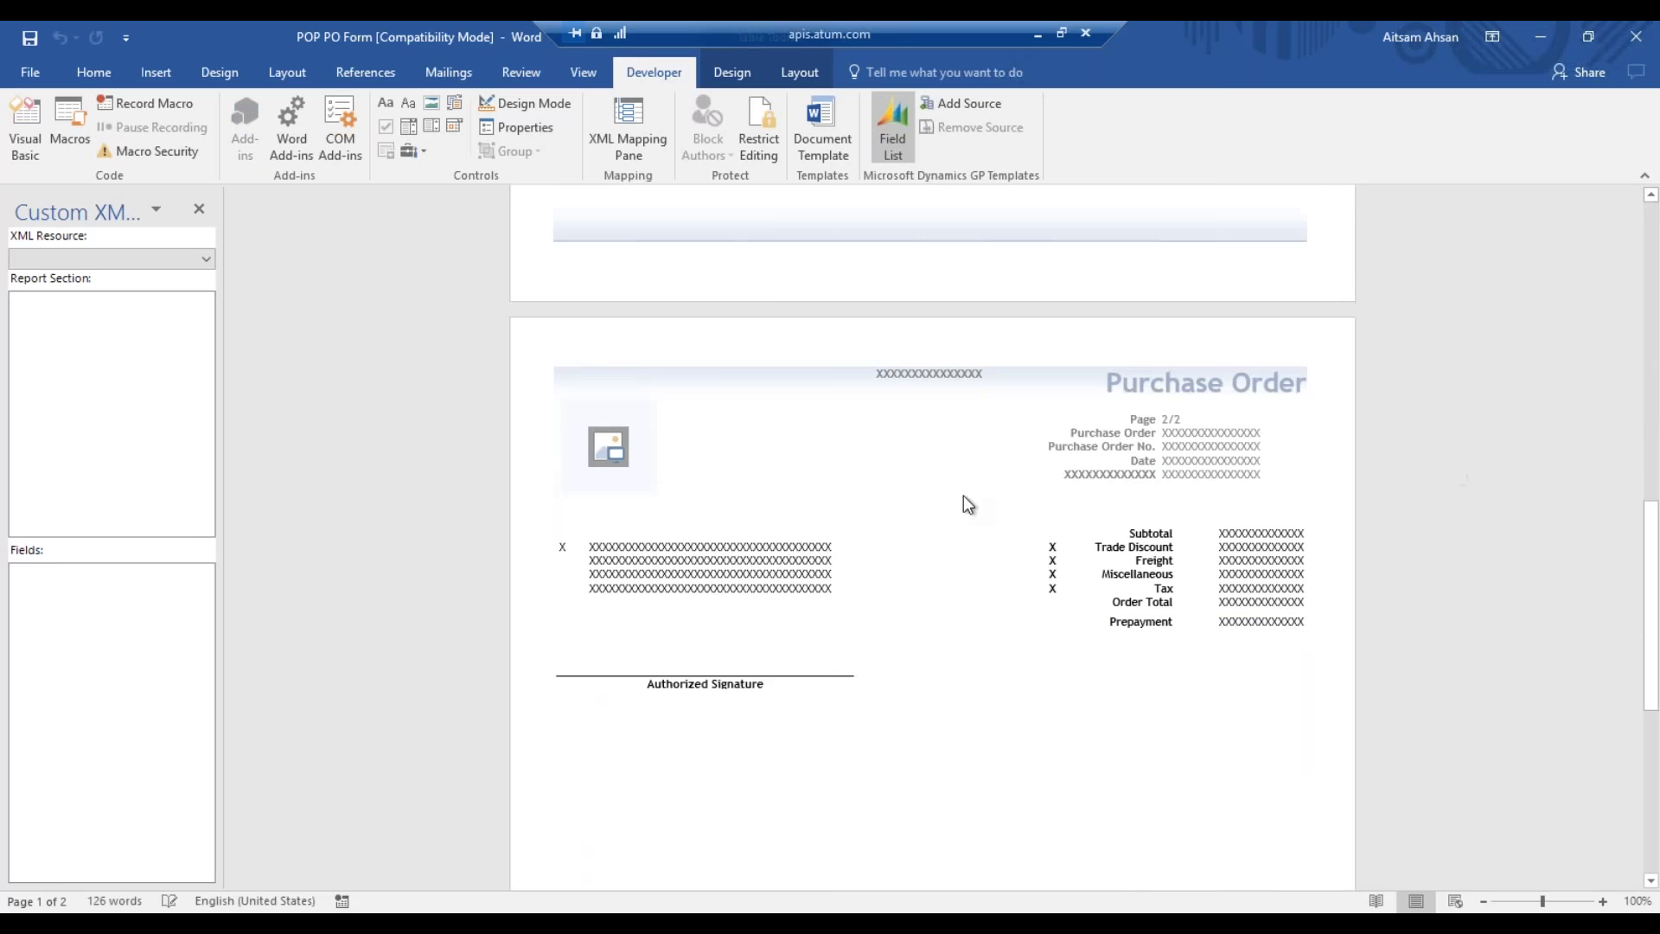
scroll(901, 494, up, 12)
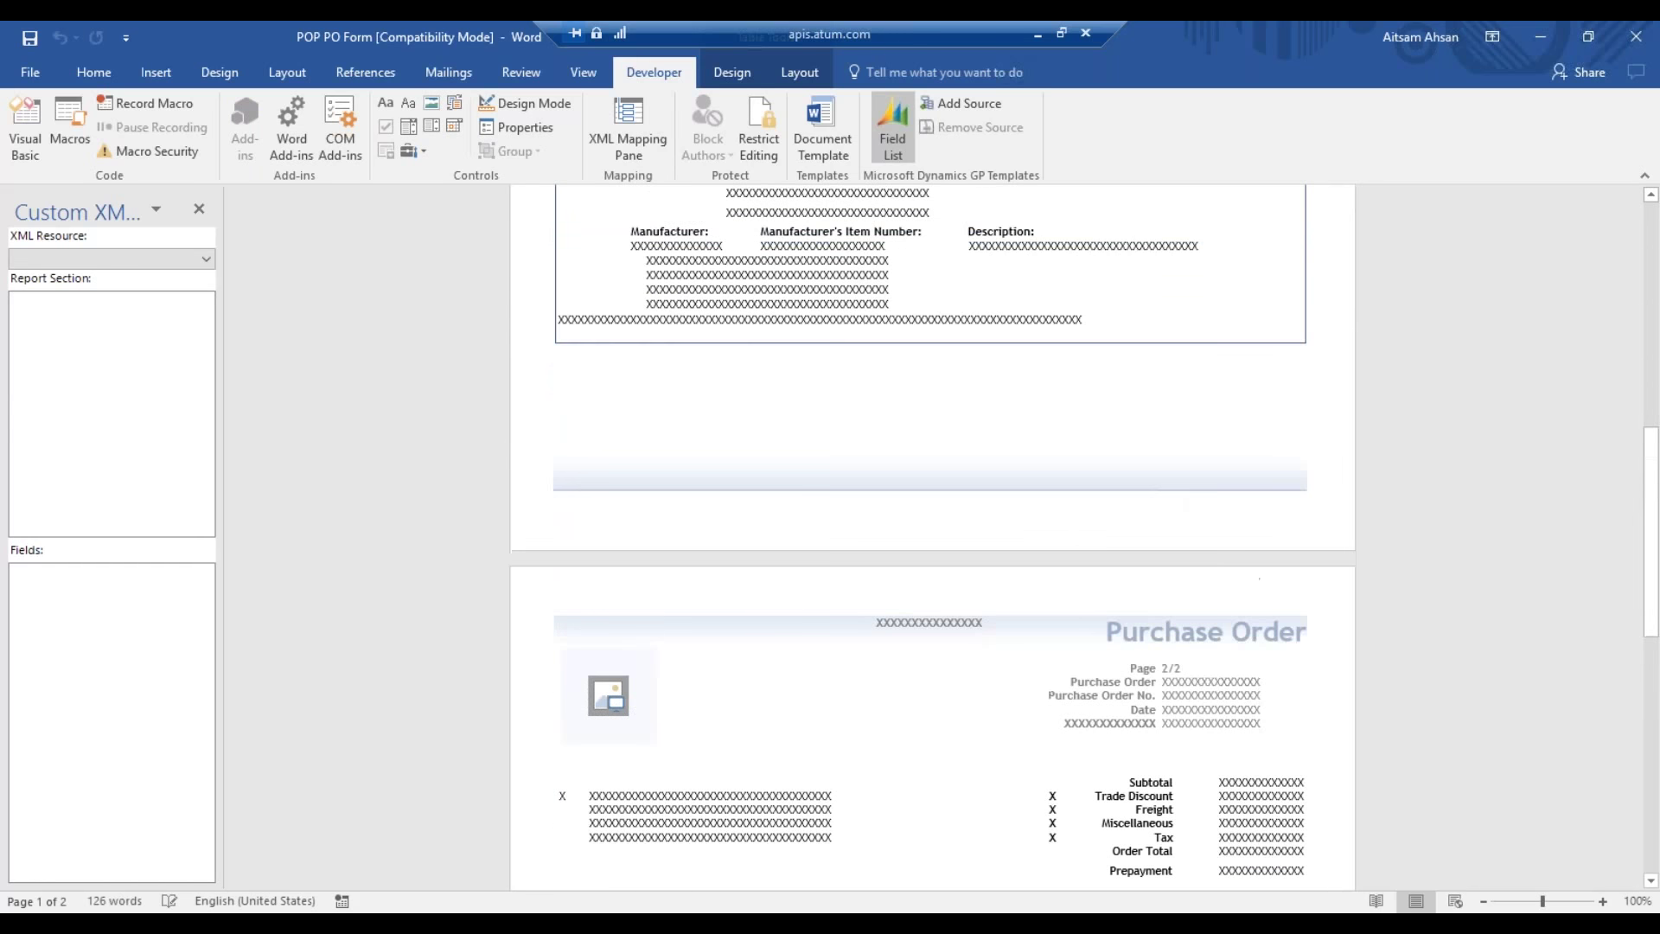
scroll(970, 433, up, 4)
scroll(895, 502, up, 3)
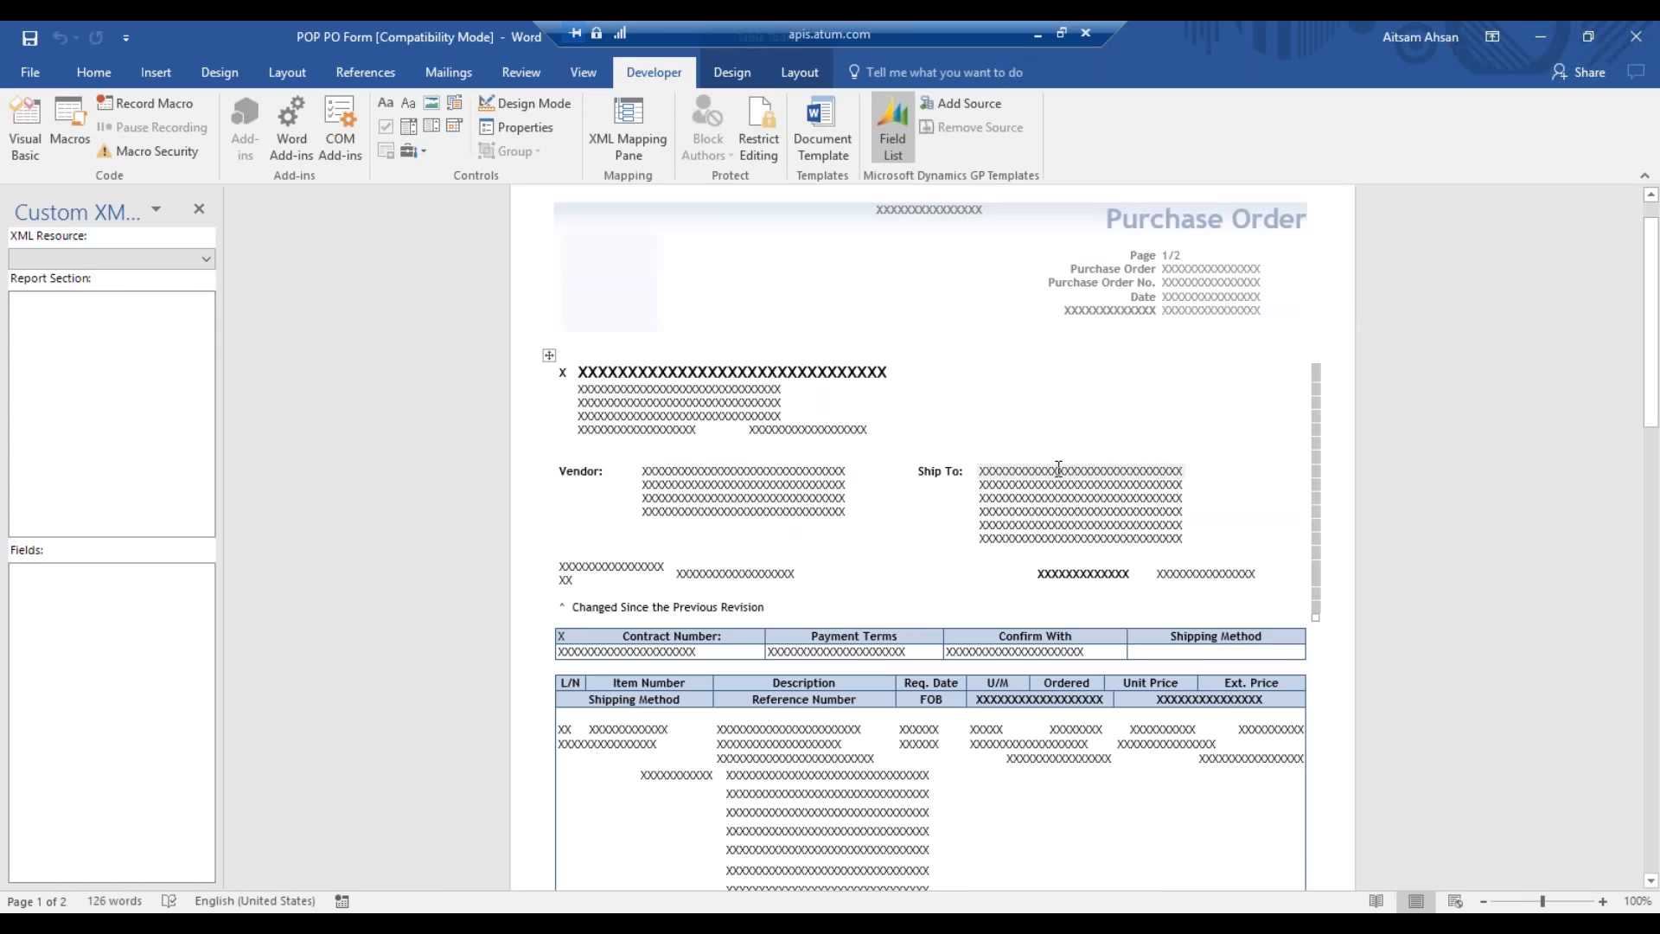
click(1058, 467)
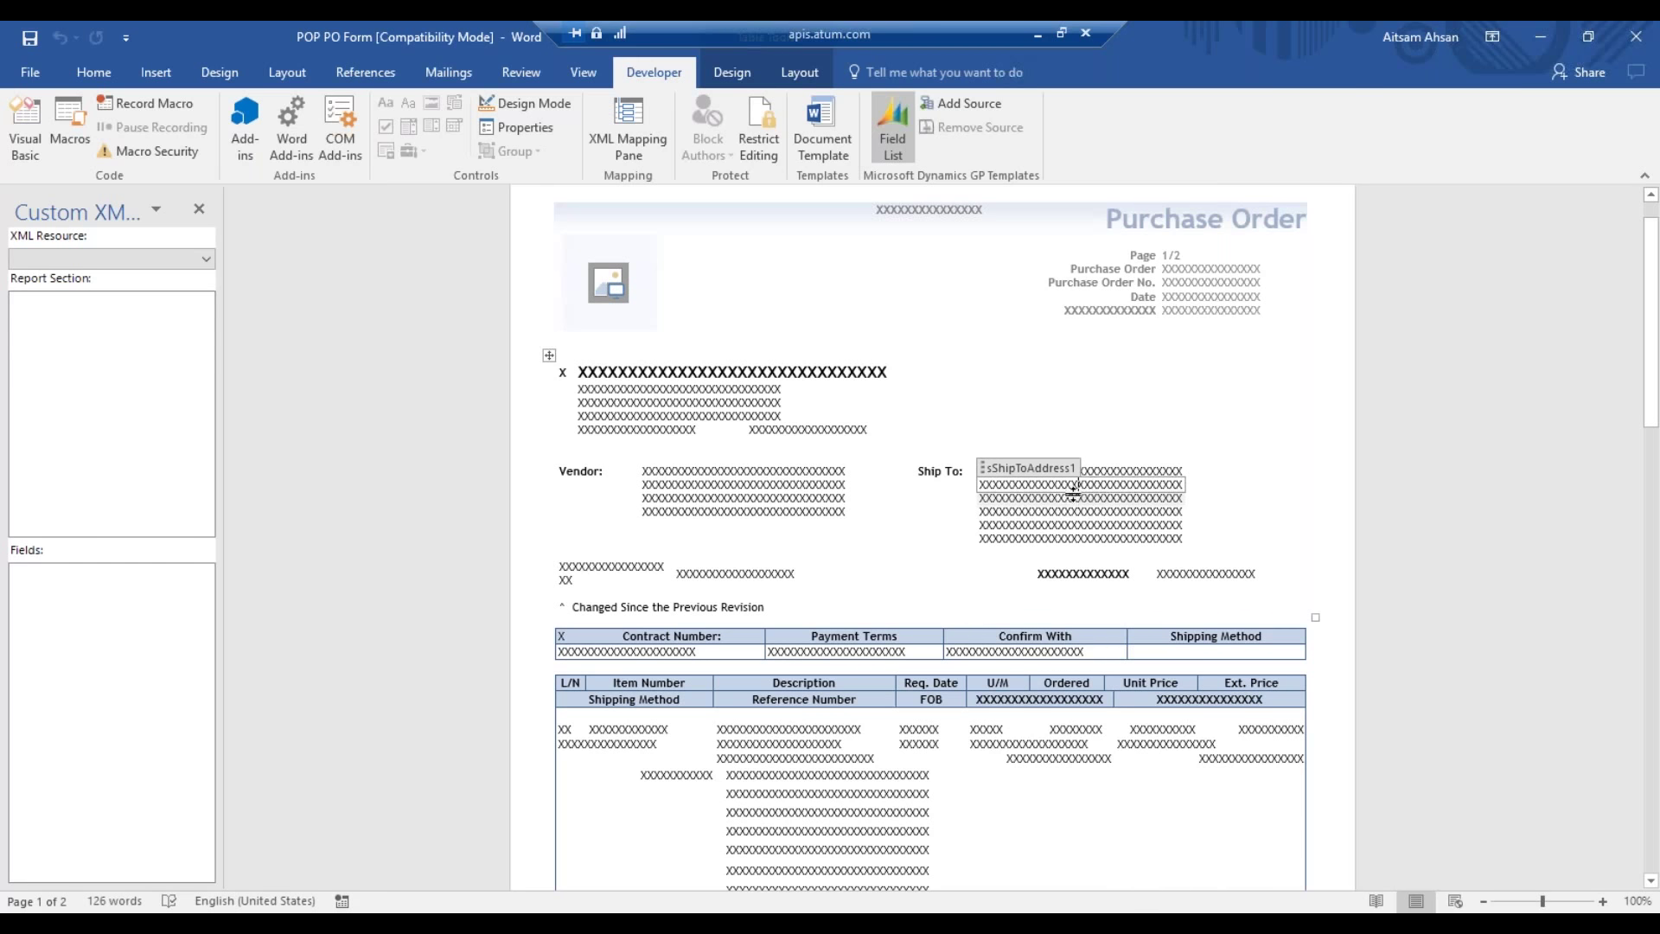
click(1065, 498)
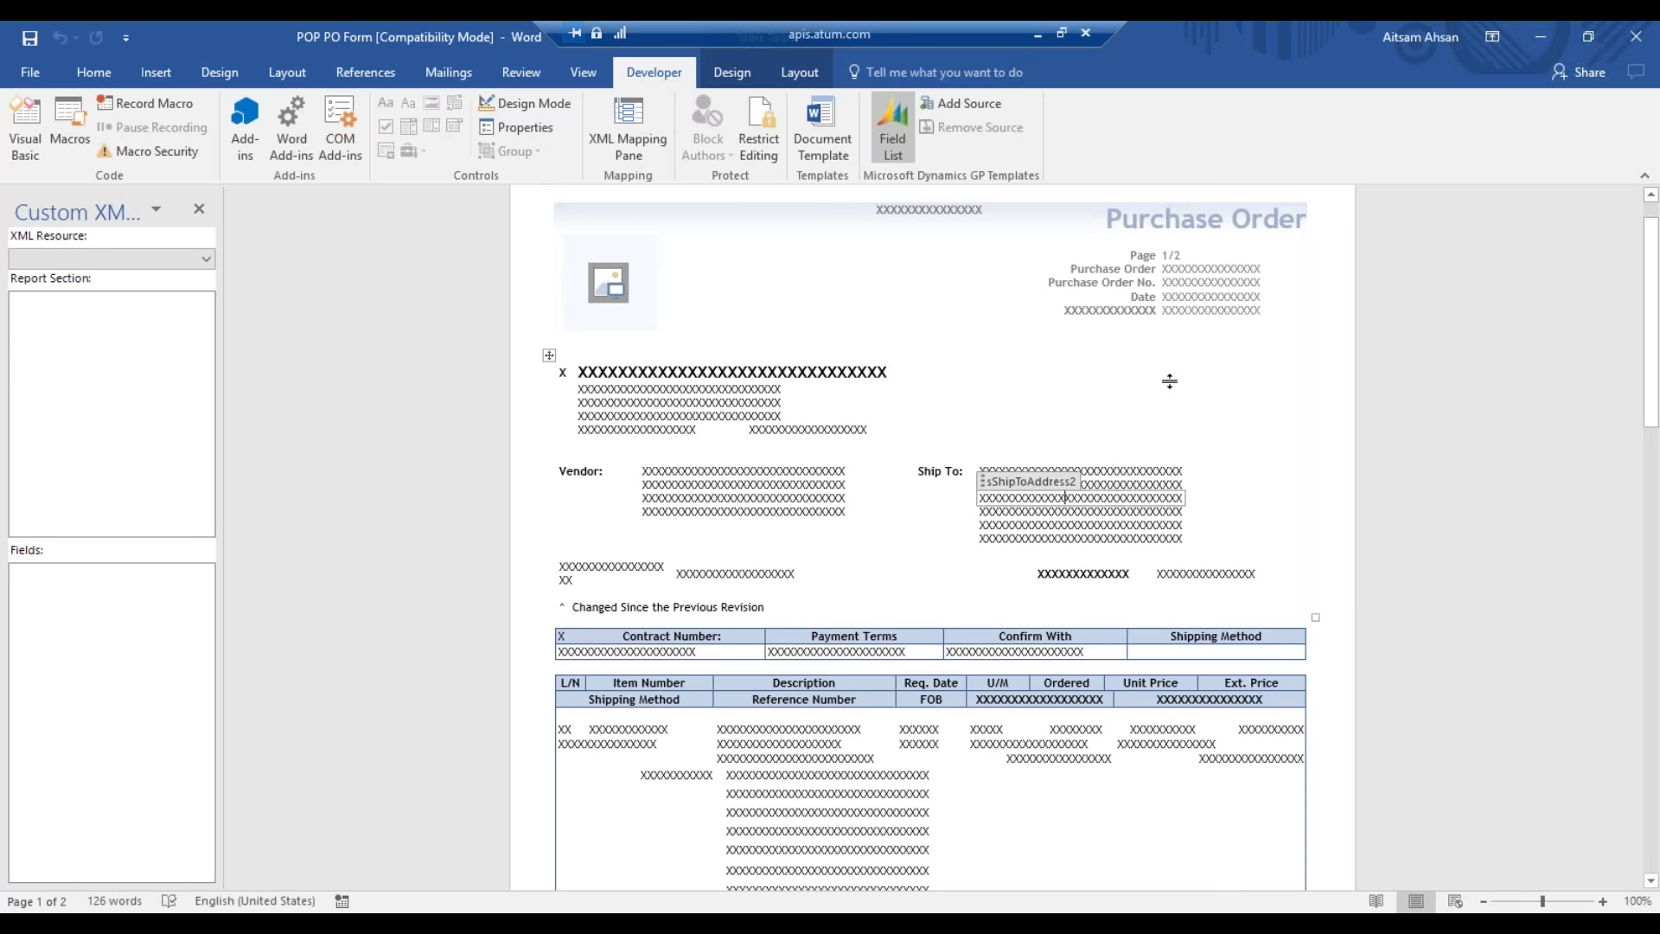
click(763, 457)
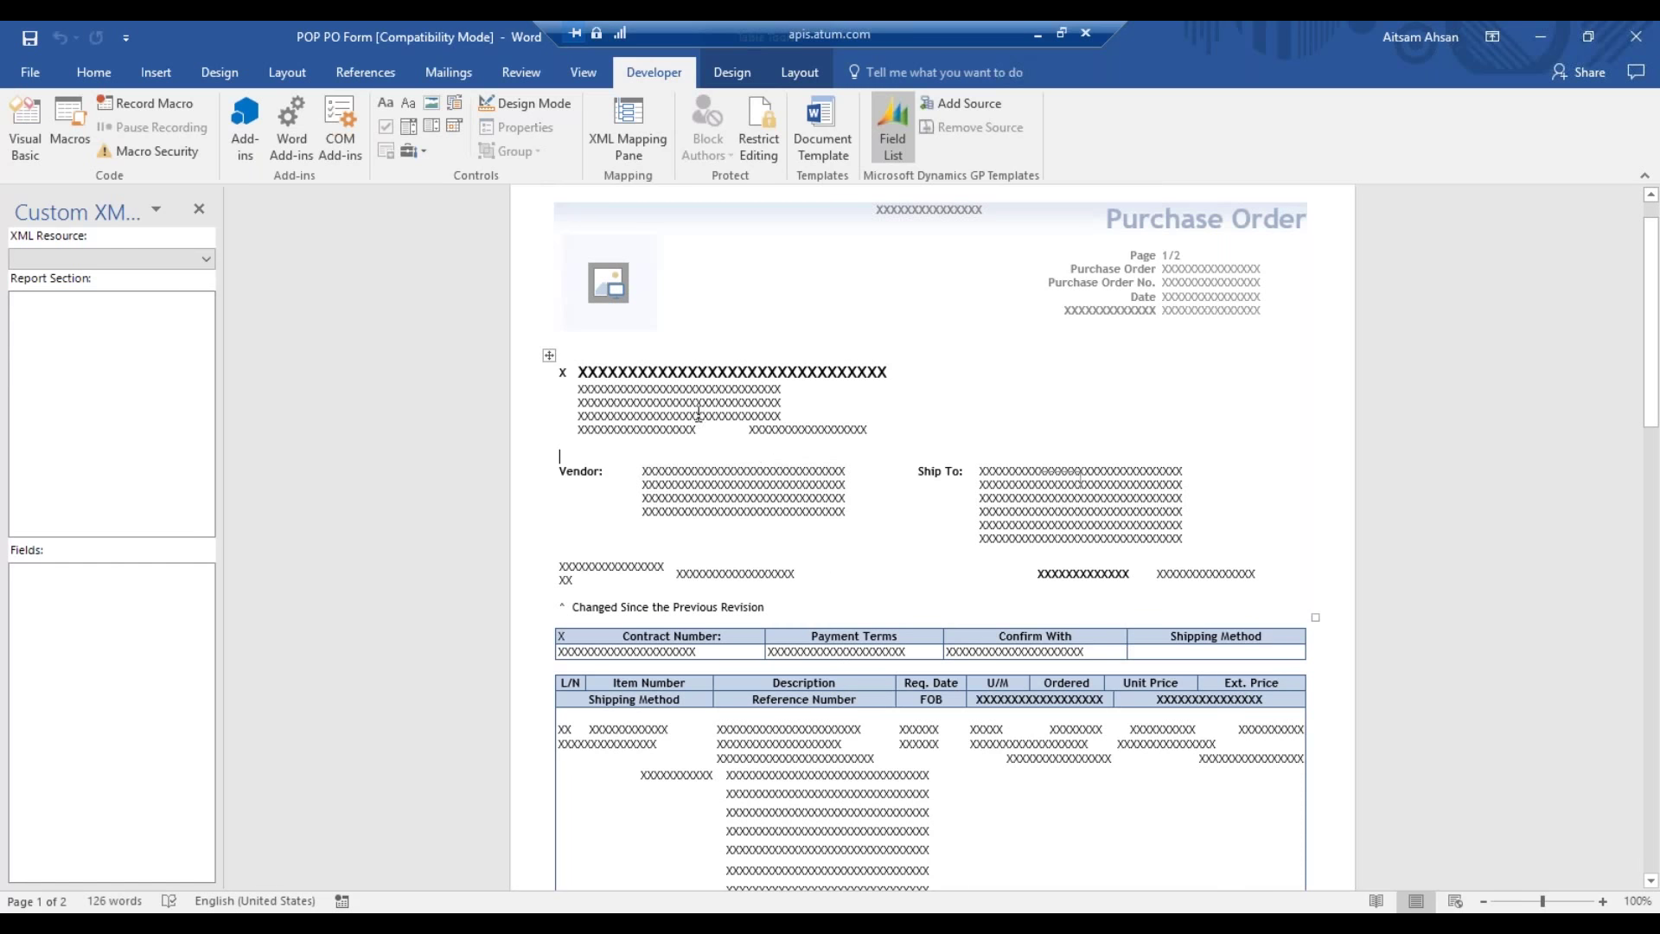
click(741, 368)
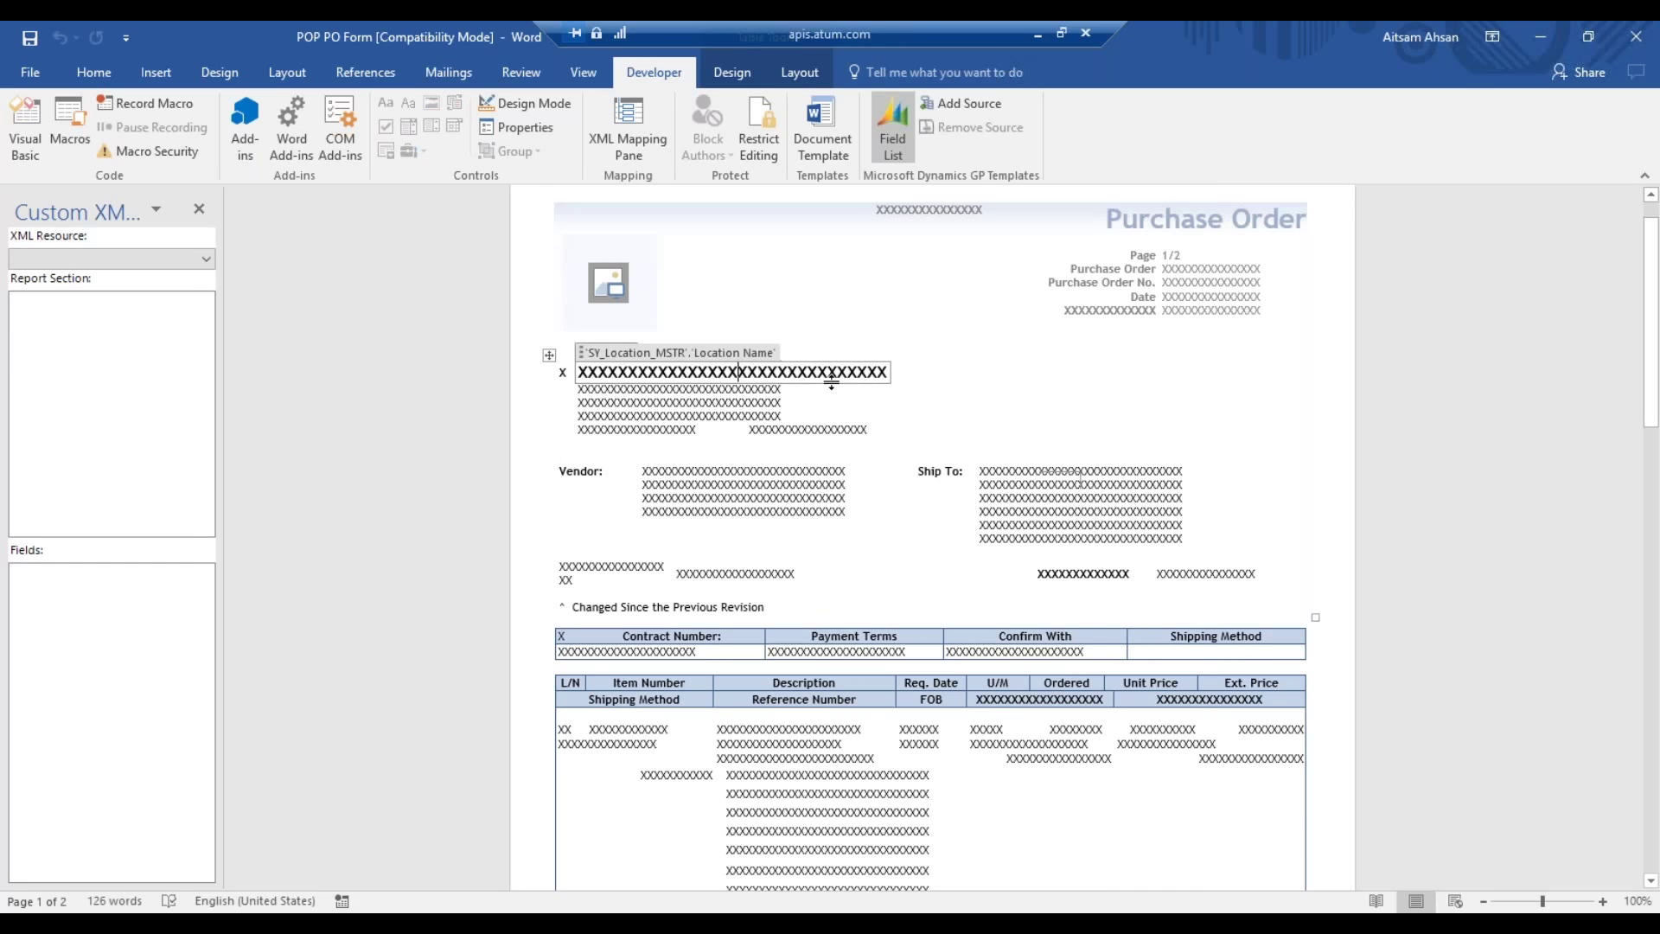
click(755, 389)
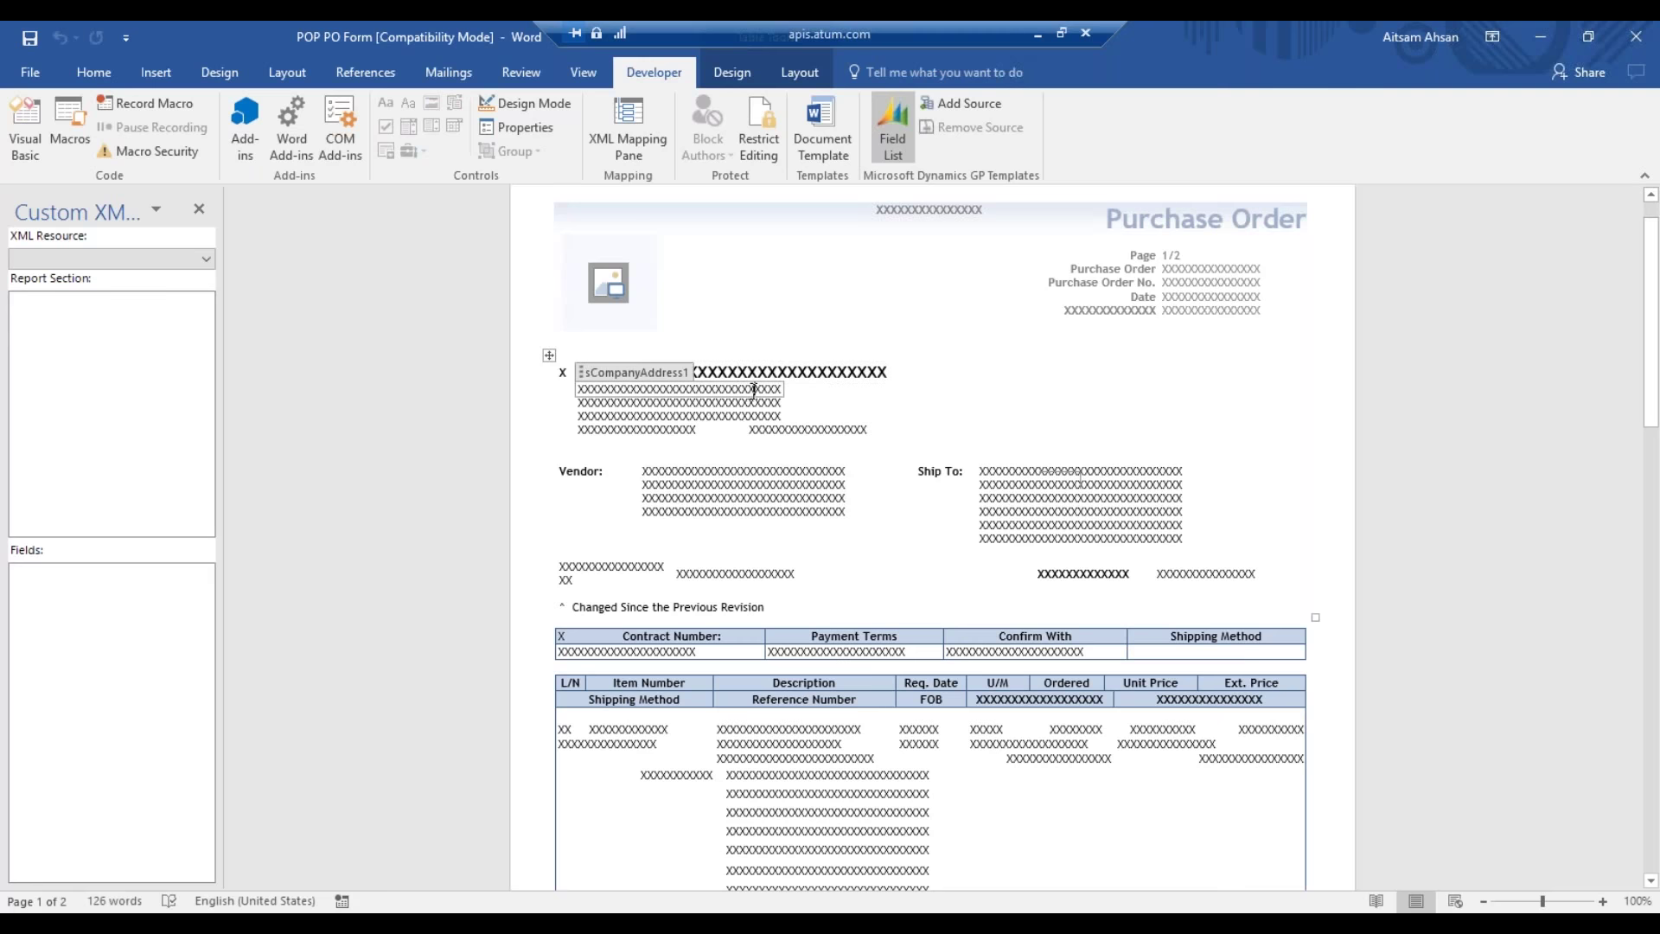
- Select the Location Name title text and turn off Bold on the Home tab
click(771, 373)
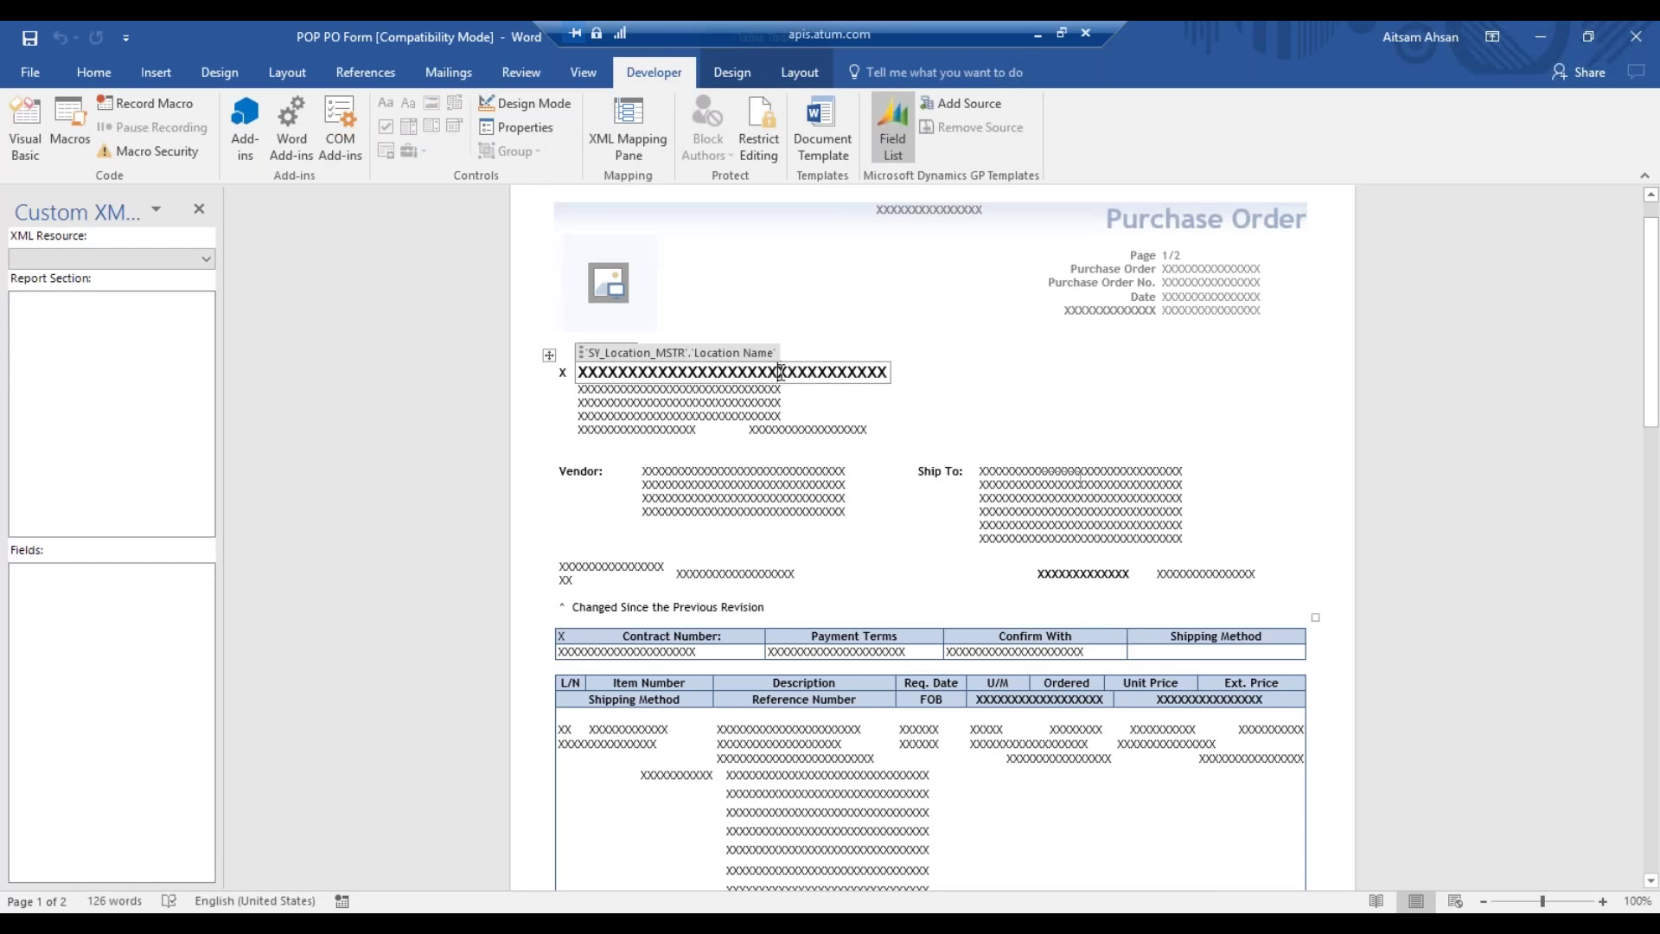
key(ctrl+a)
double_click(792, 374)
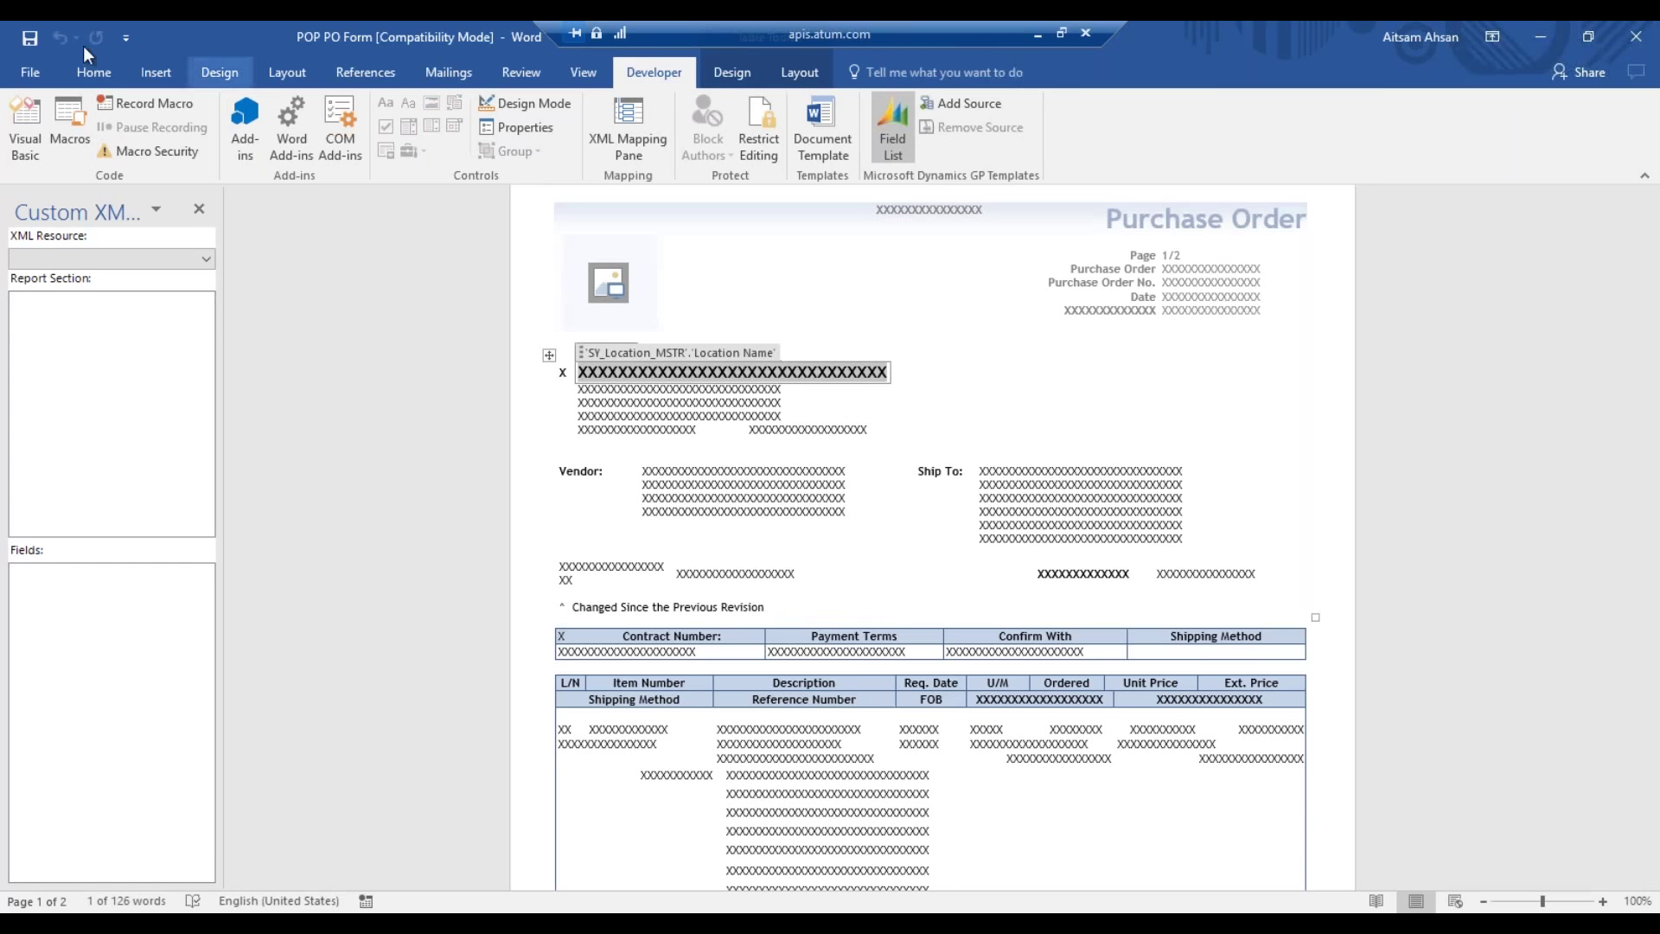
click(117, 72)
click(179, 143)
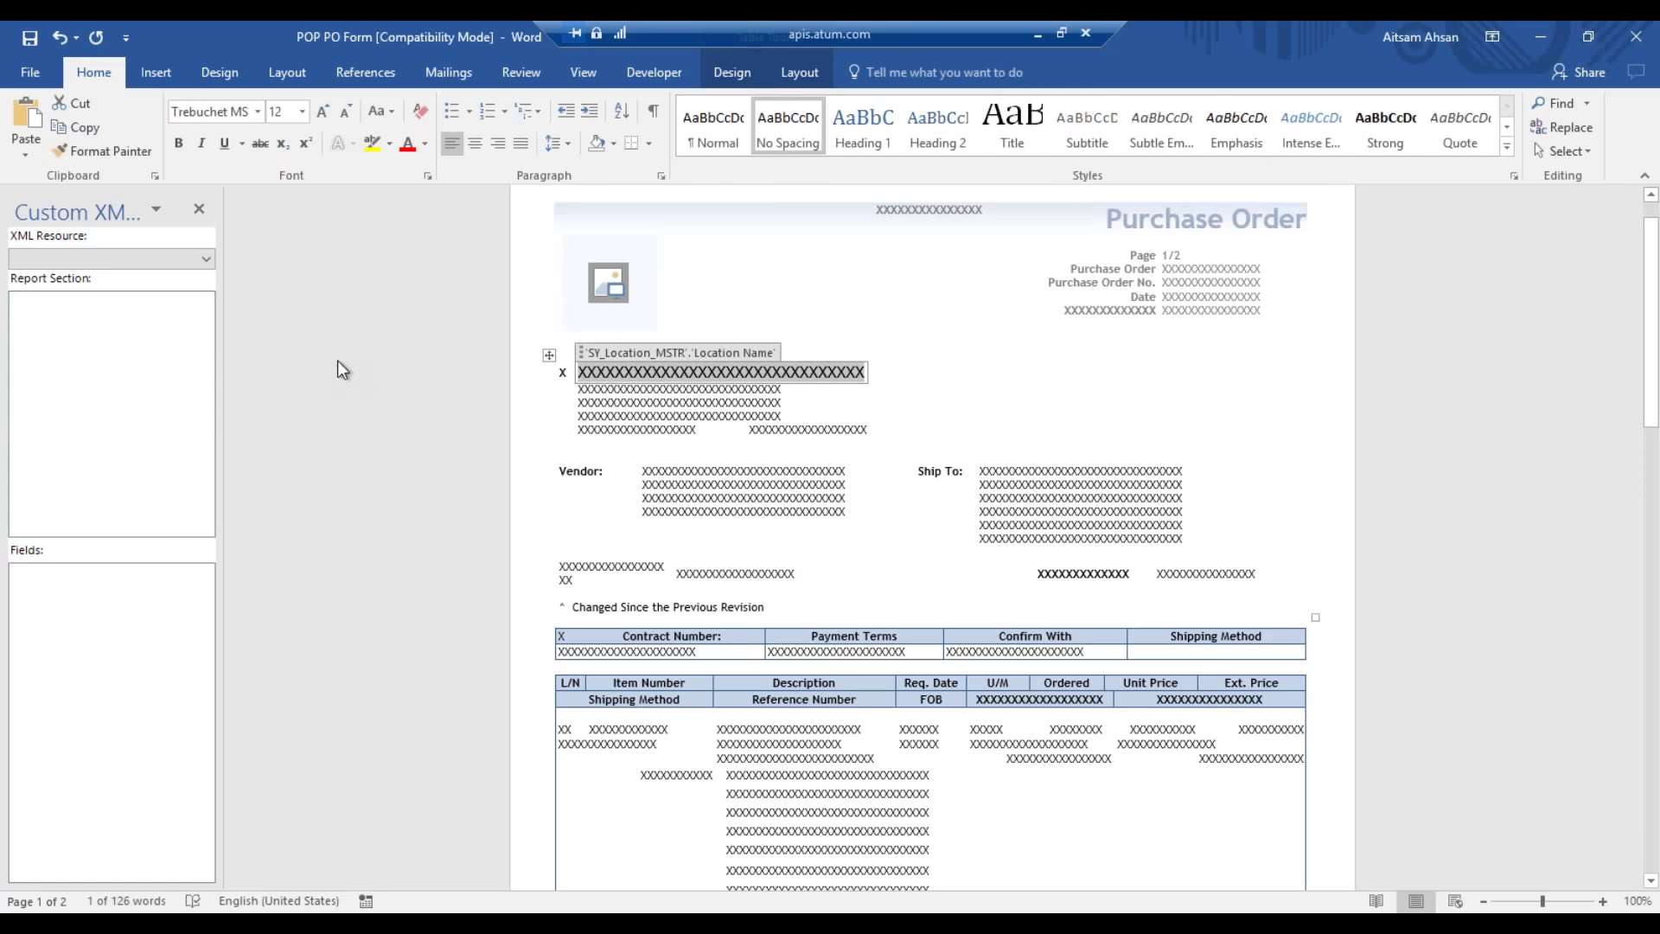
click(664, 63)
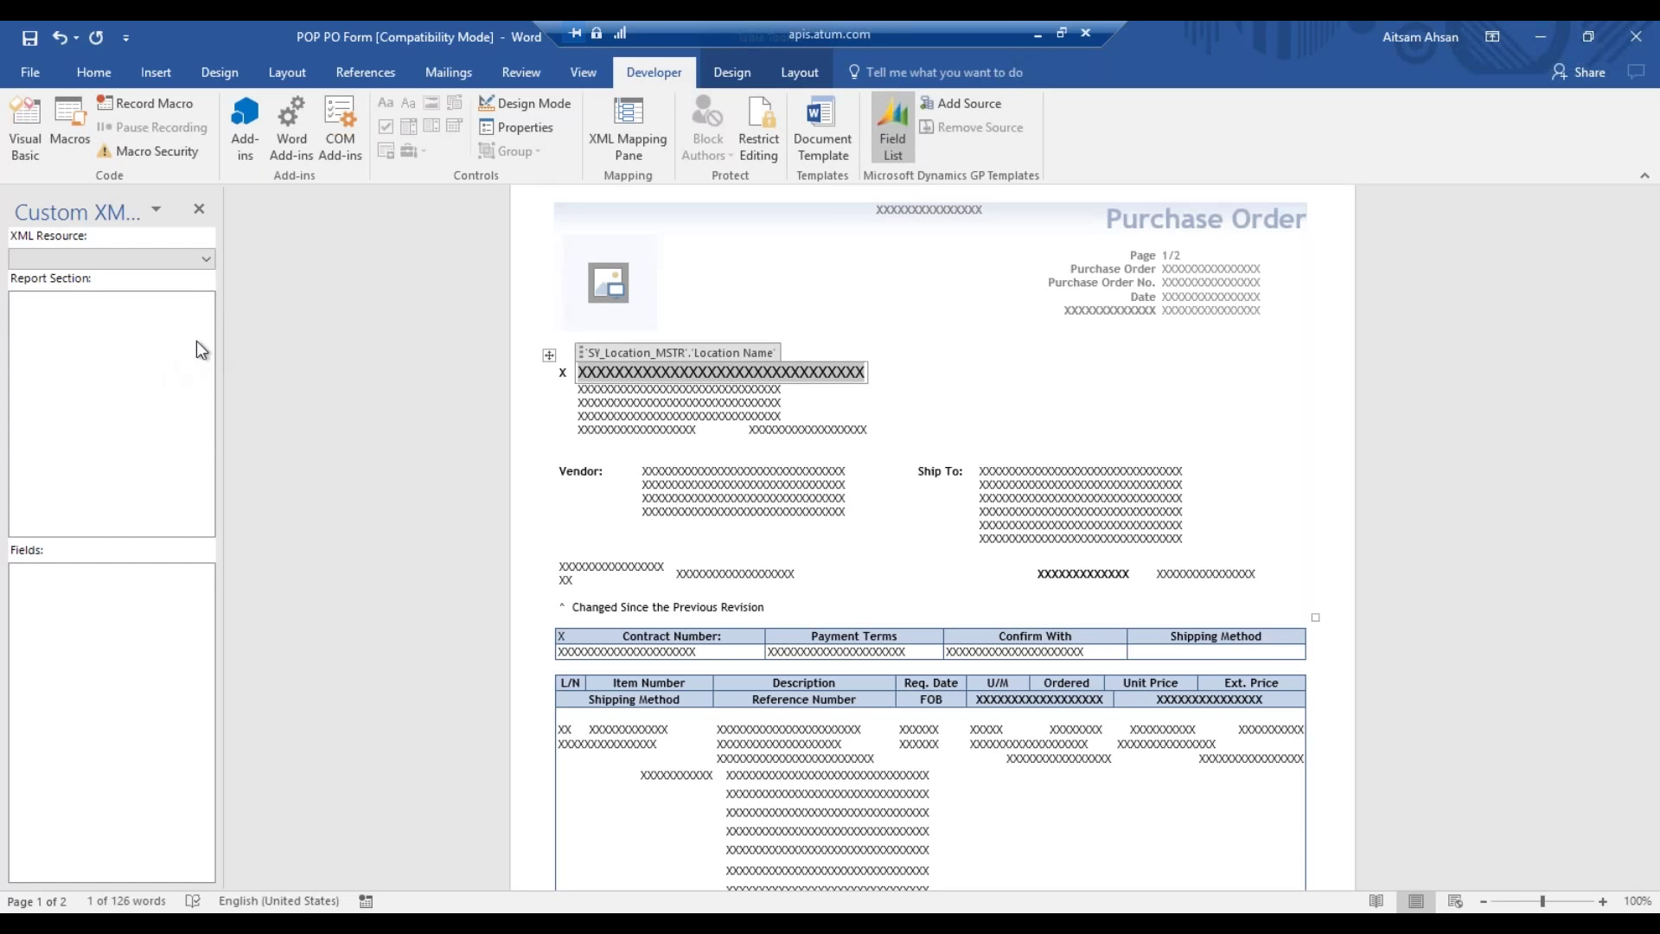
- Pick POP Purchase Order Blank Form as the Custom XML resource
click(206, 258)
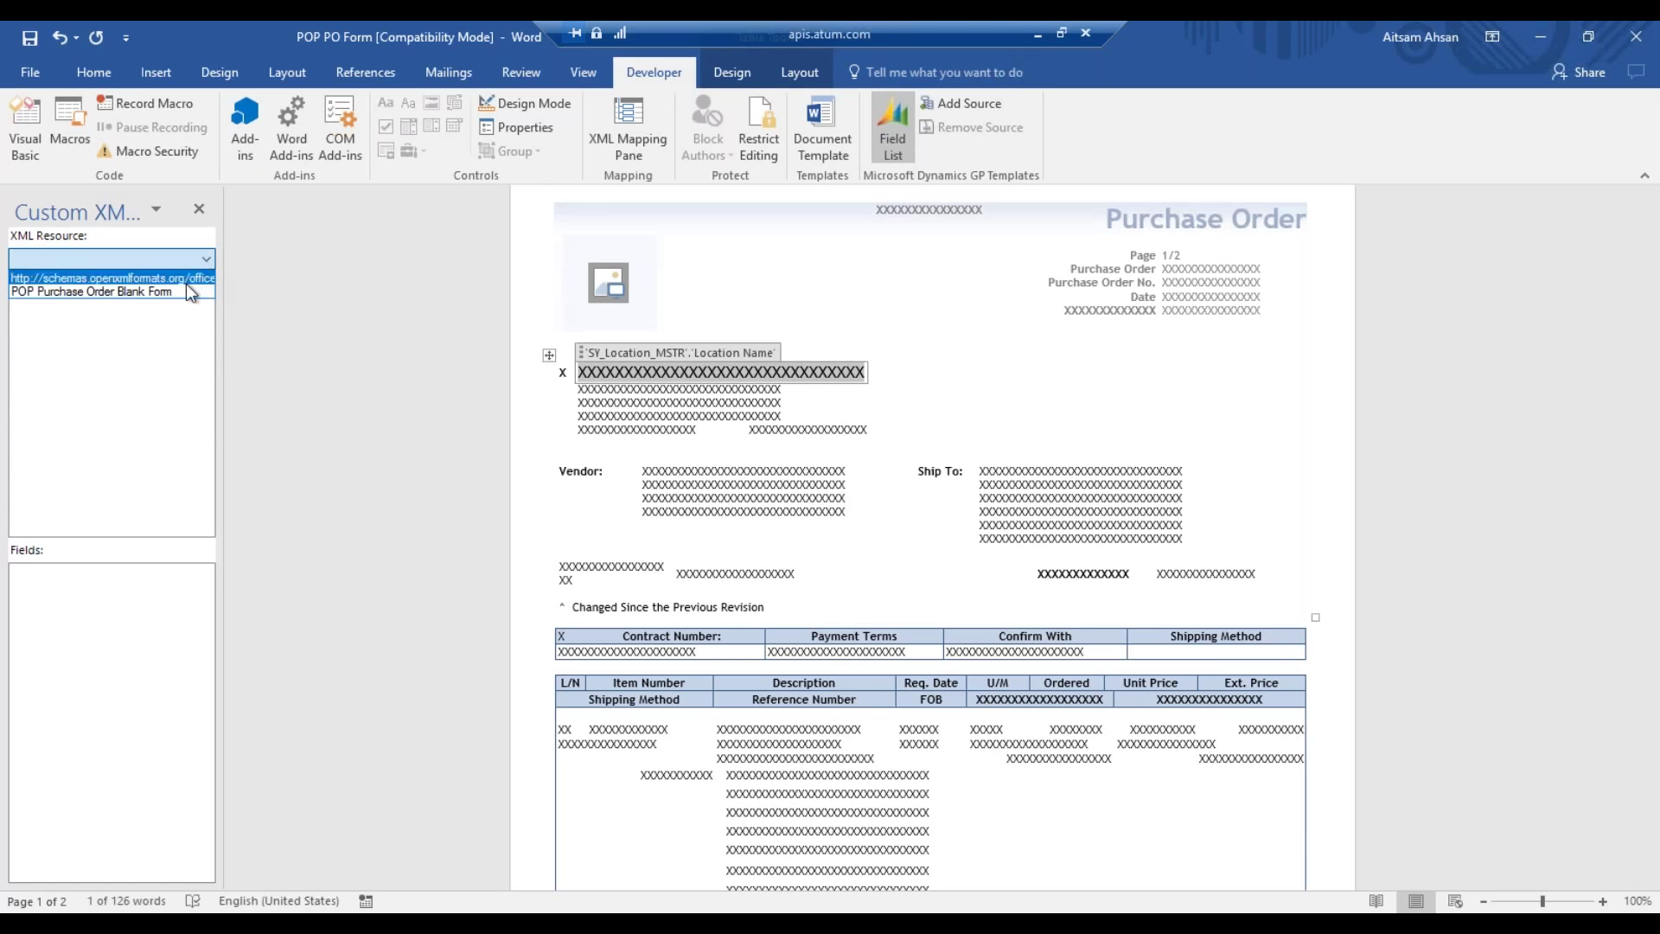
click(191, 291)
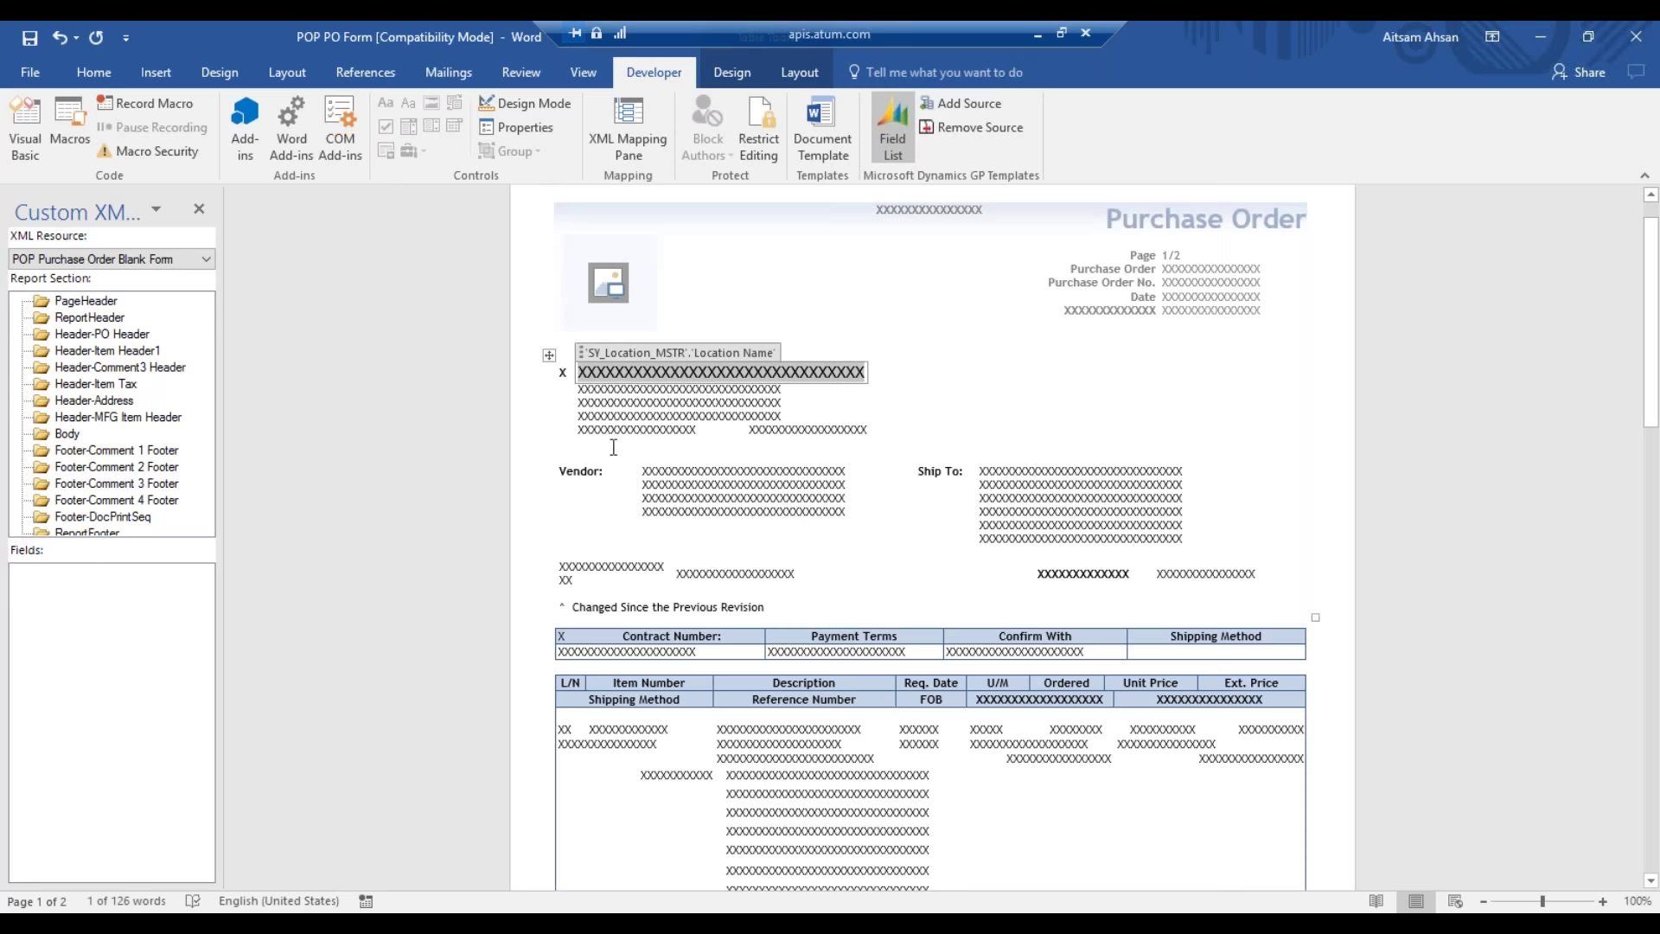
click(1438, 387)
- Browse report sections, ending on Header-Item Header1 to list cyExtCost, cyQTYOrdered and sLineNumber
click(153, 419)
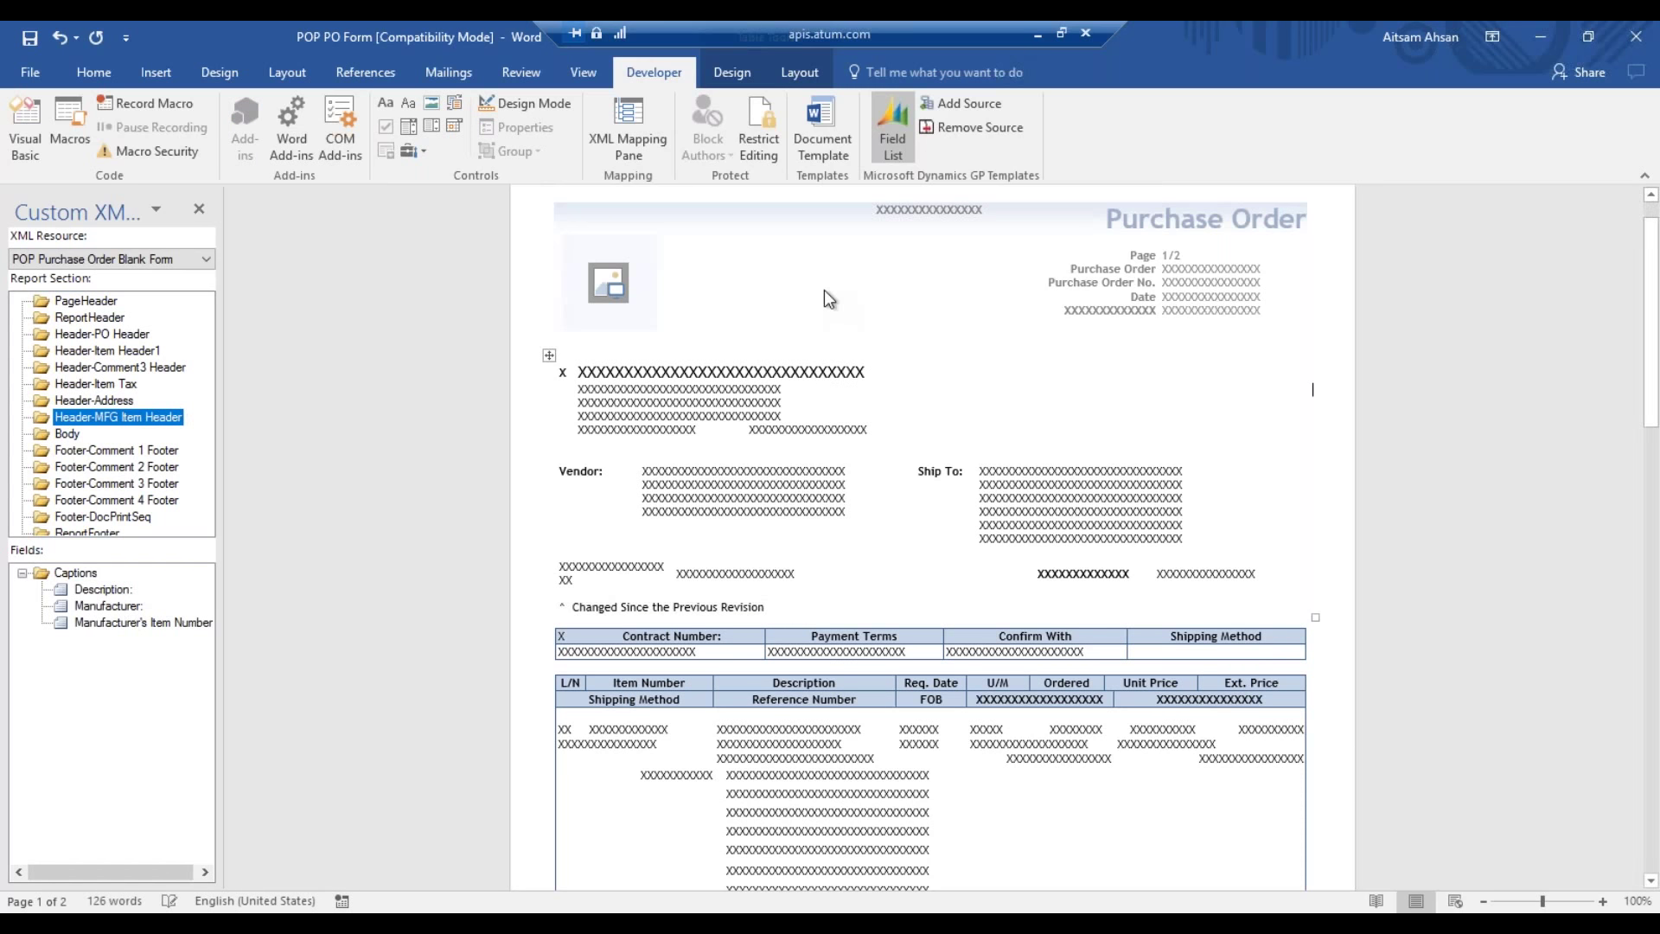
click(98, 503)
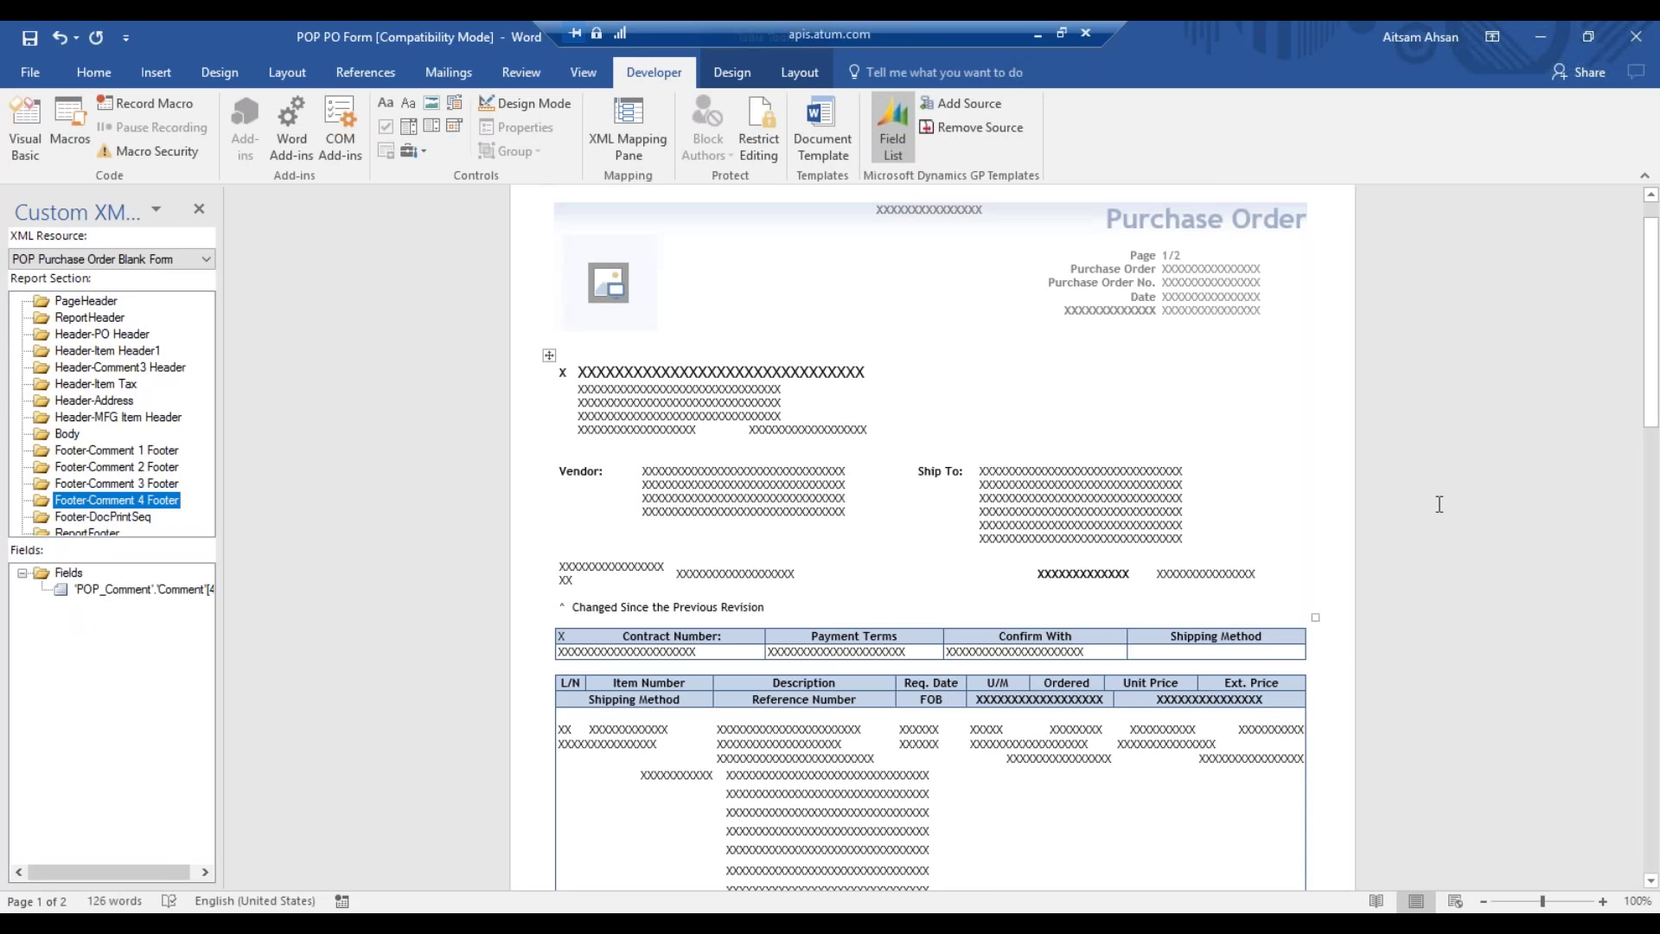
scroll(1190, 767, down, 5)
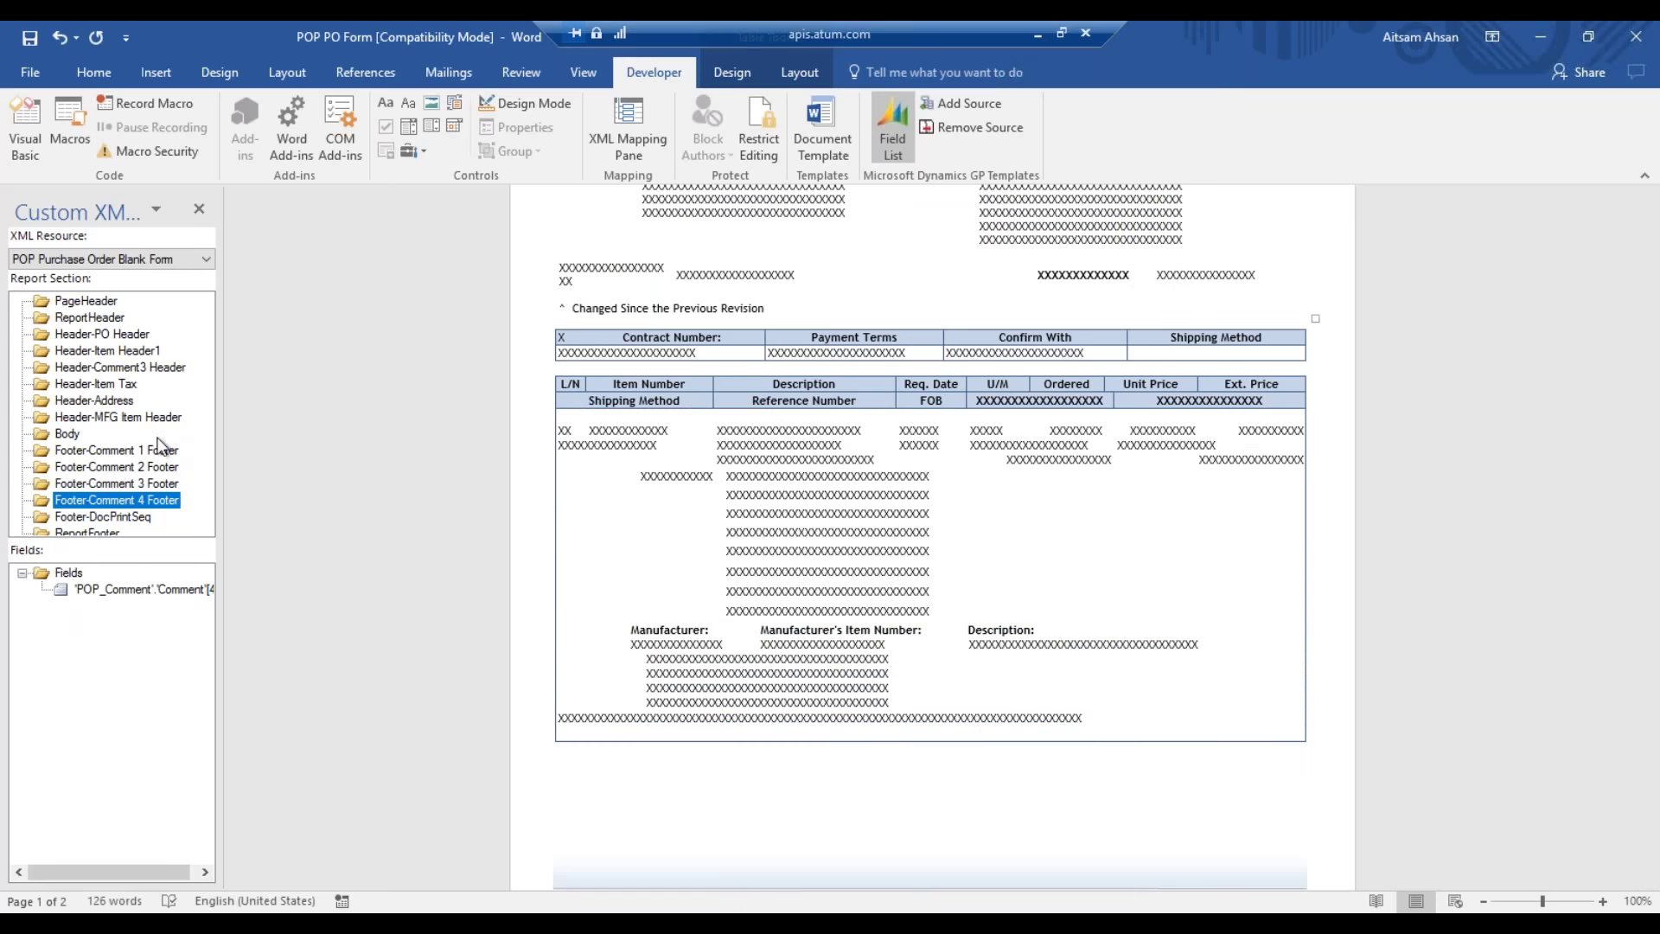
click(76, 435)
click(78, 449)
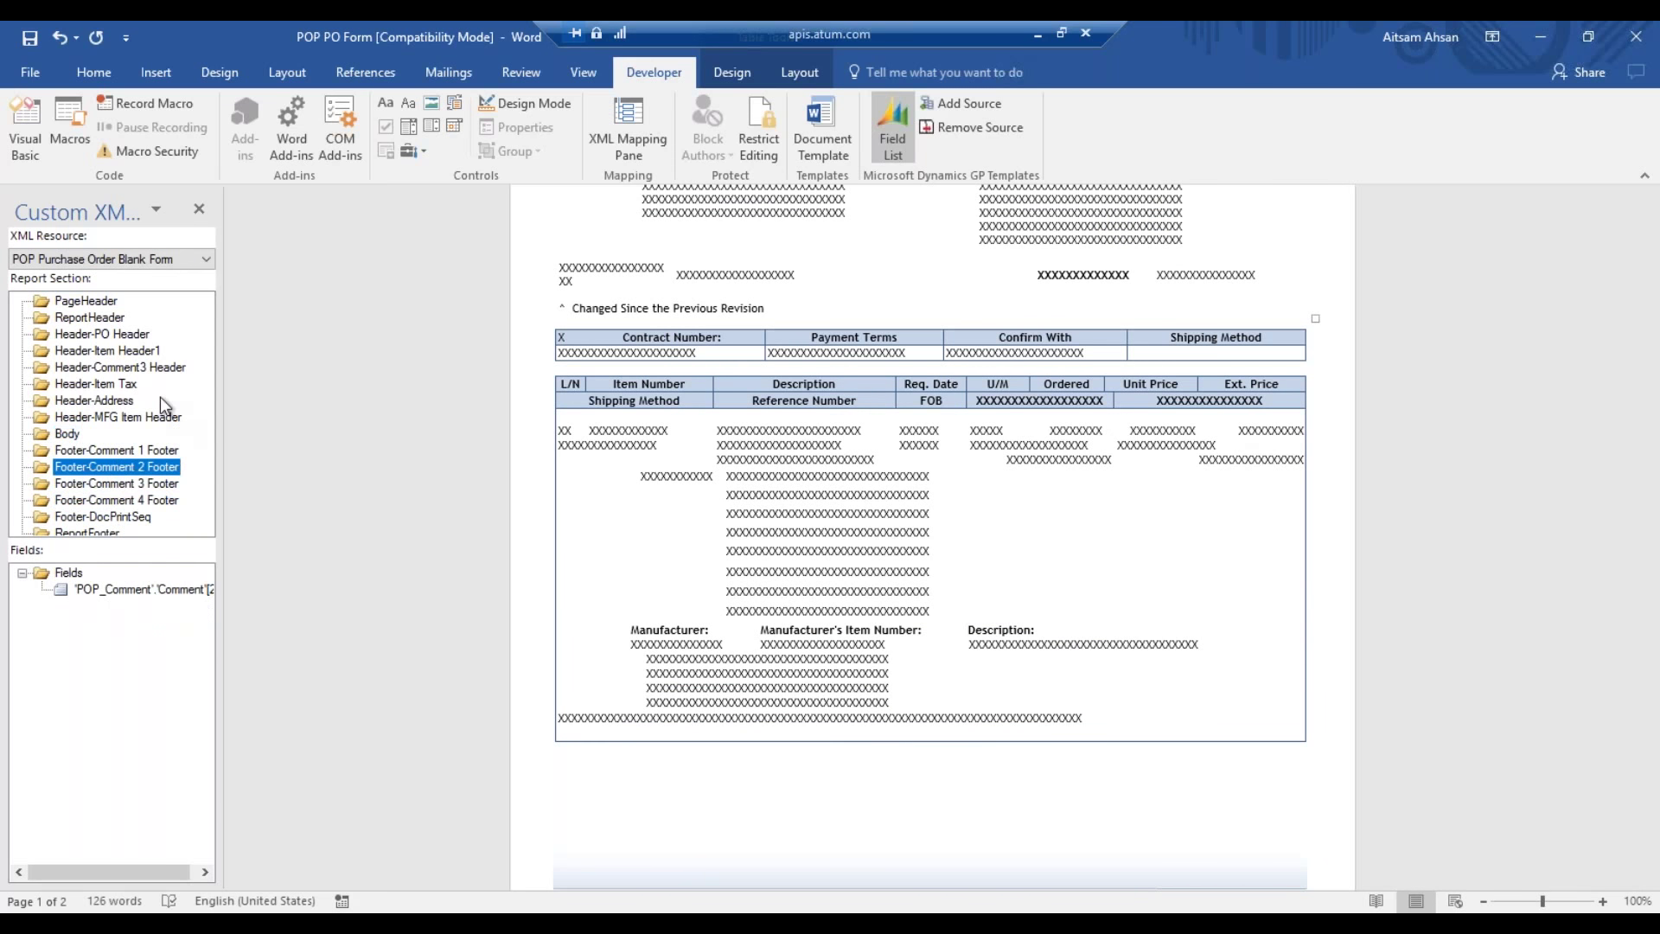
click(106, 353)
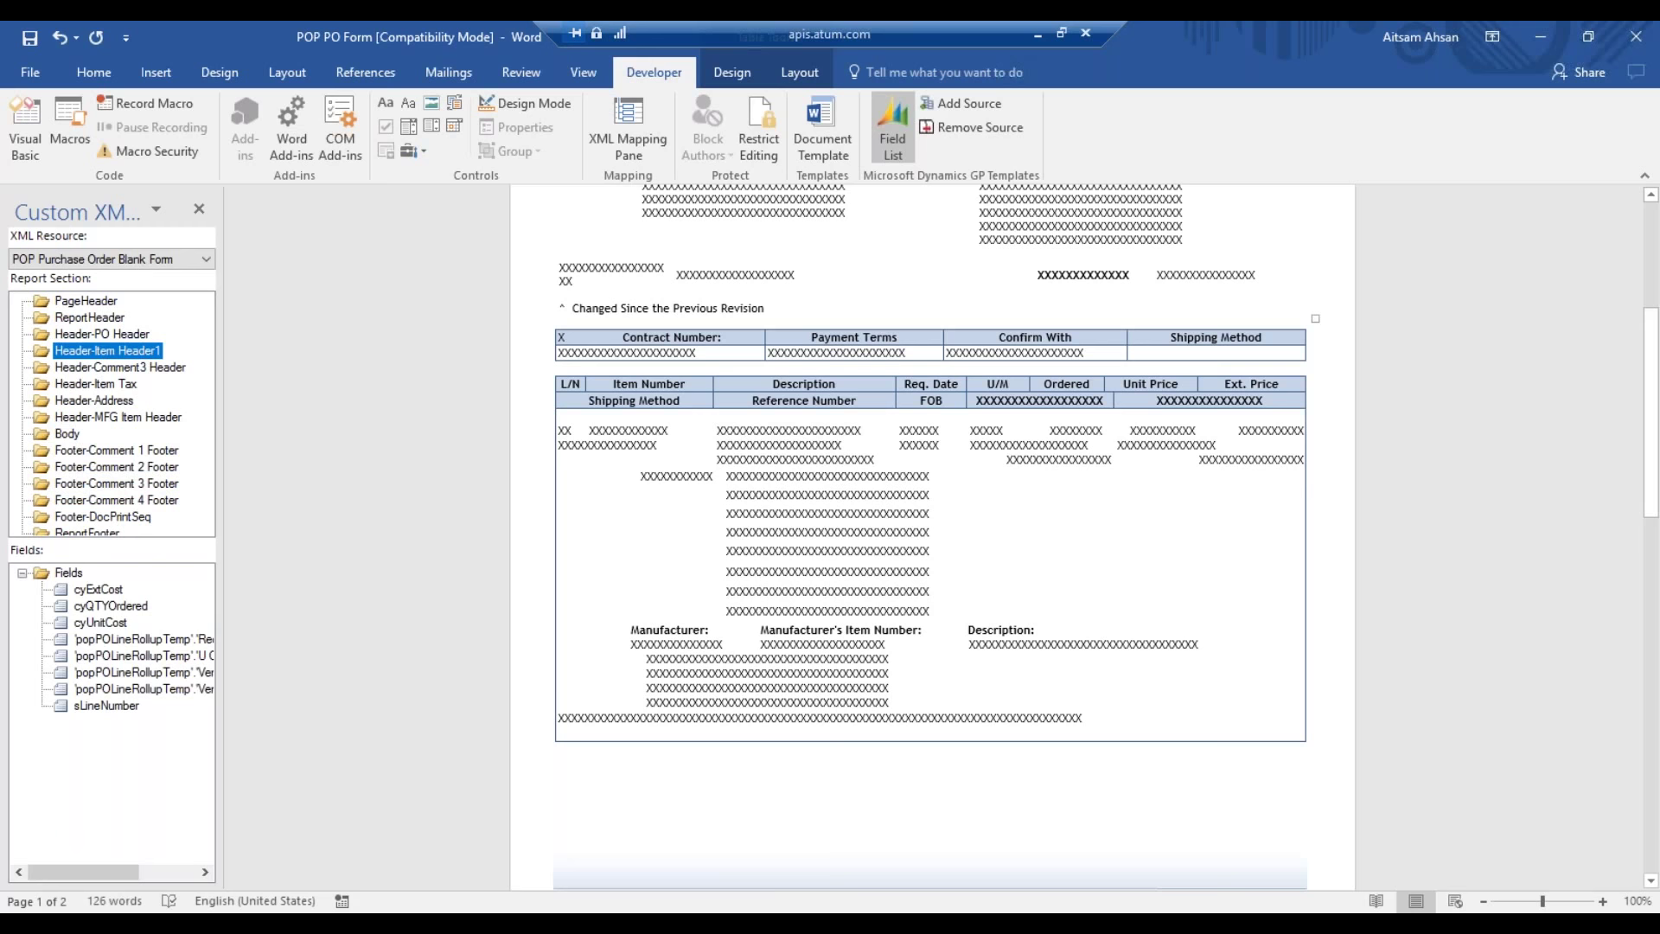
click(1537, 526)
scroll(1537, 527, down, 3)
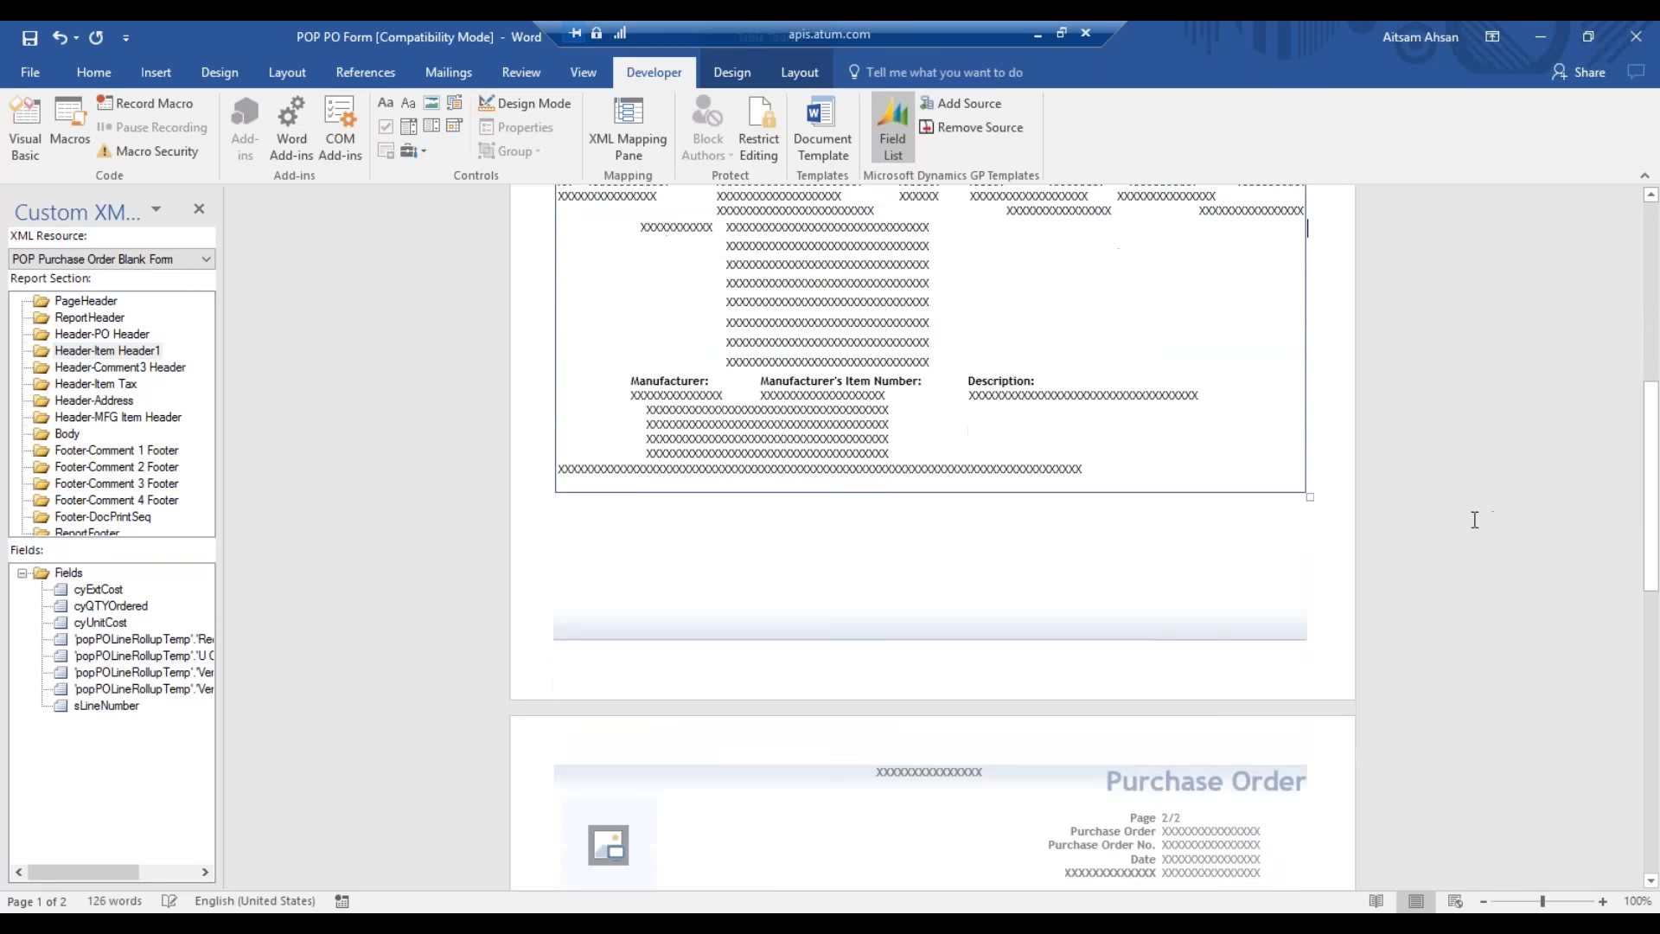
scroll(1471, 510, up, 7)
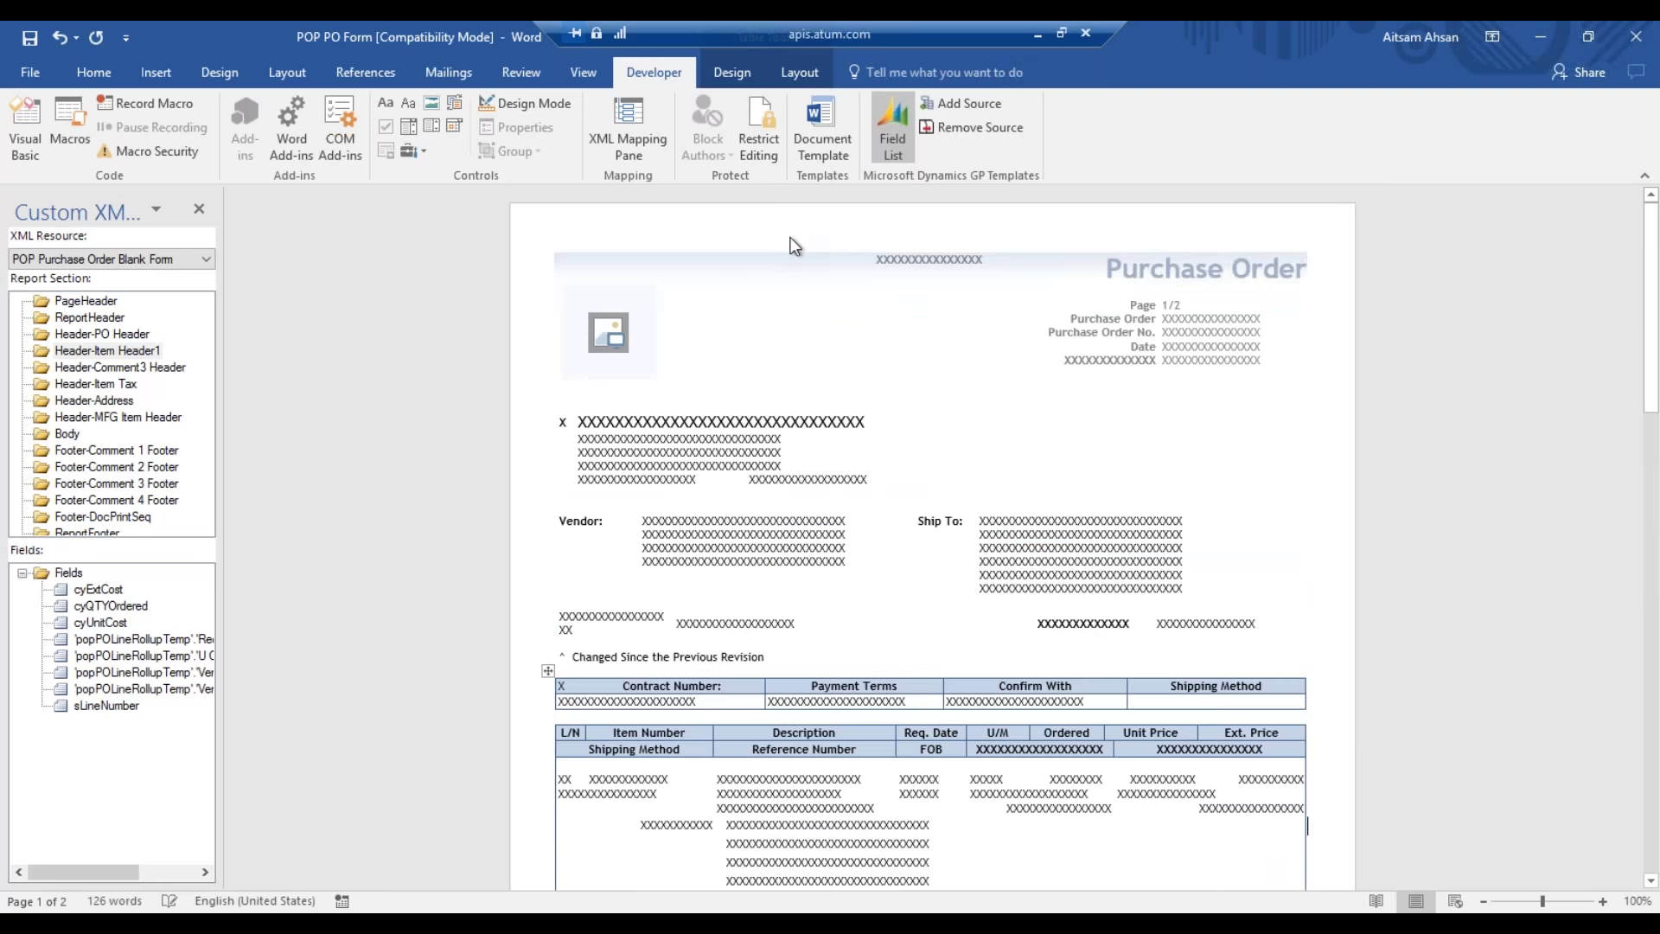
- Compare the Item Number caption in the PageHeader and ReportHeader sections
click(95, 301)
click(123, 705)
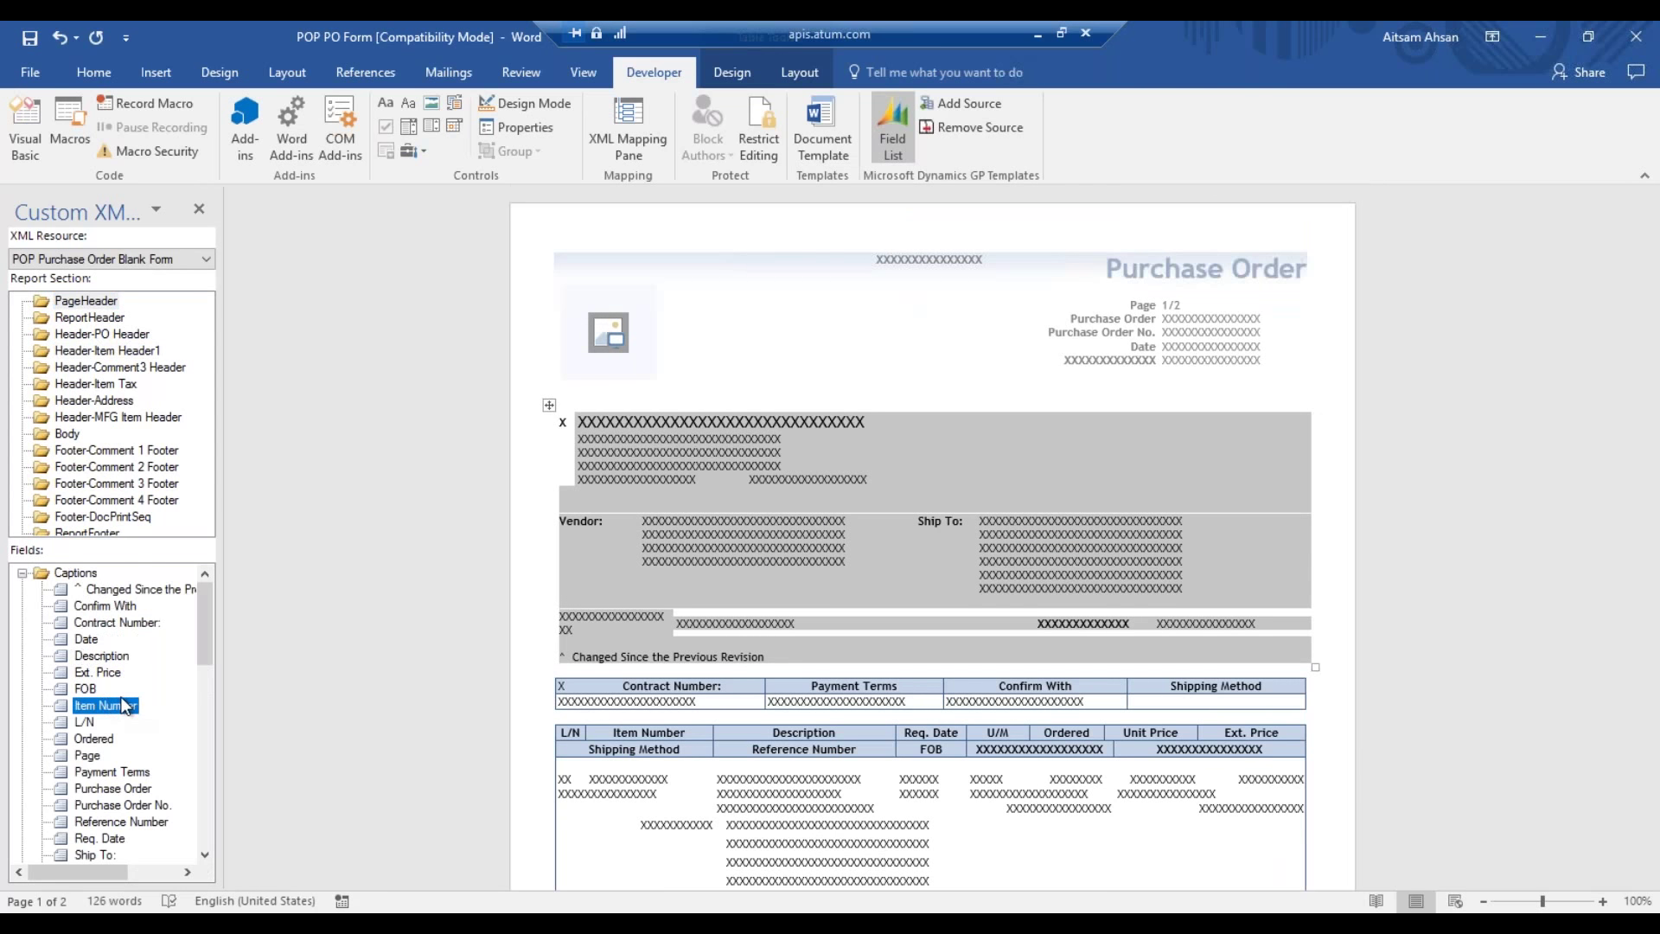
scroll(128, 708, down, 2)
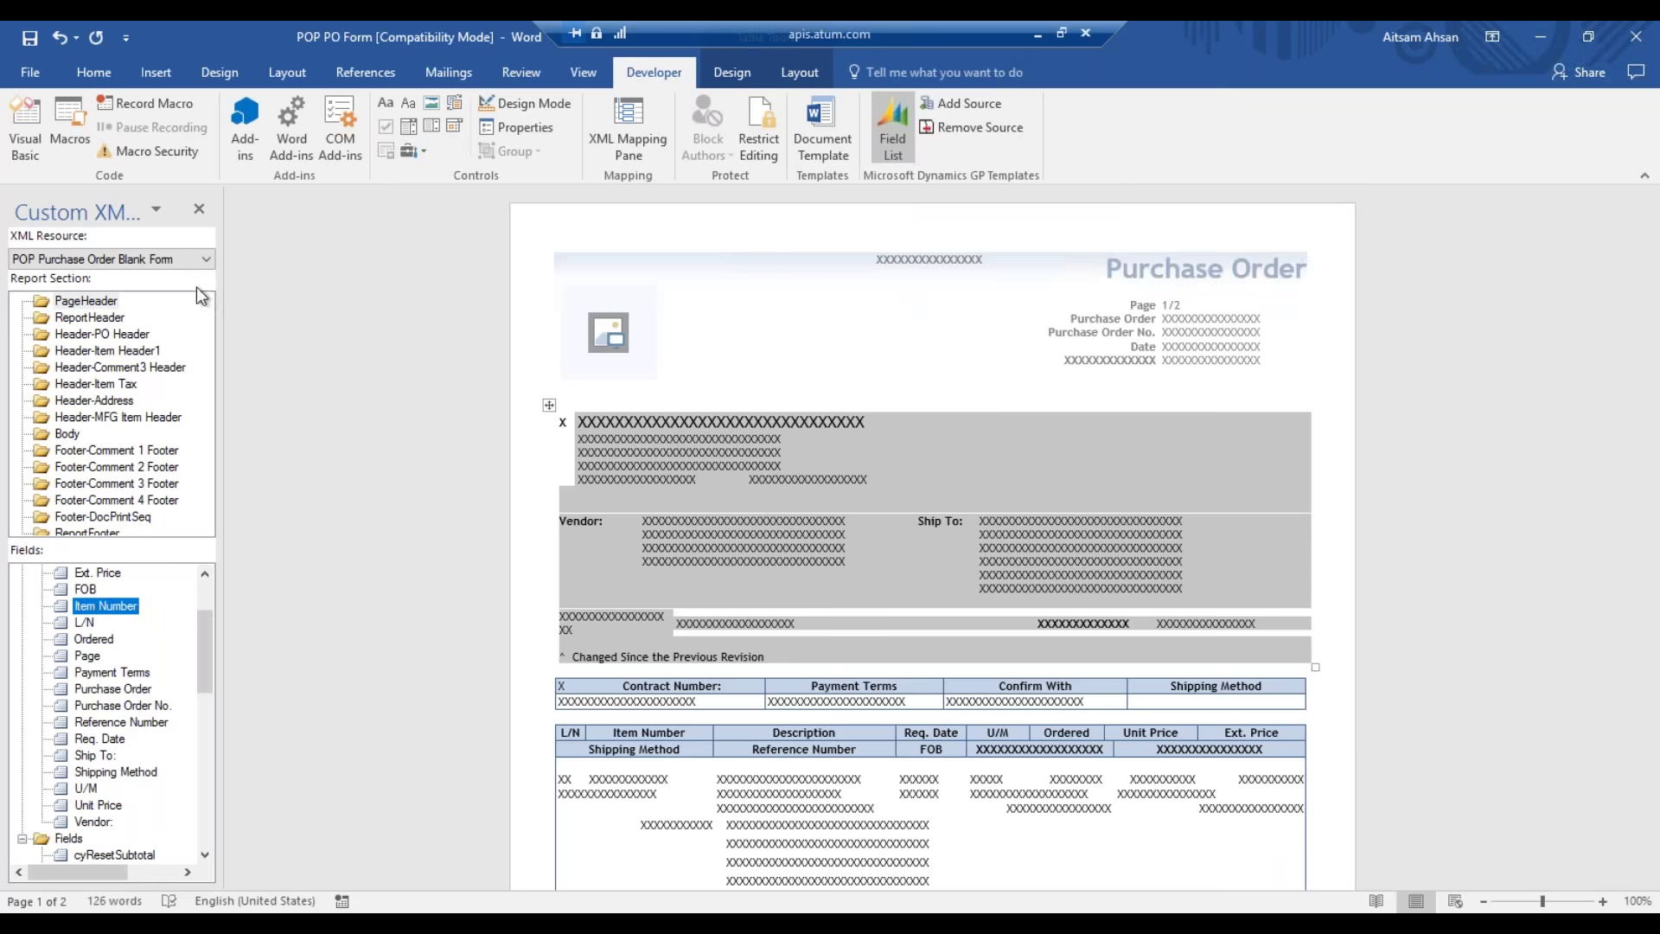
click(106, 316)
click(128, 707)
scroll(132, 692, down, 4)
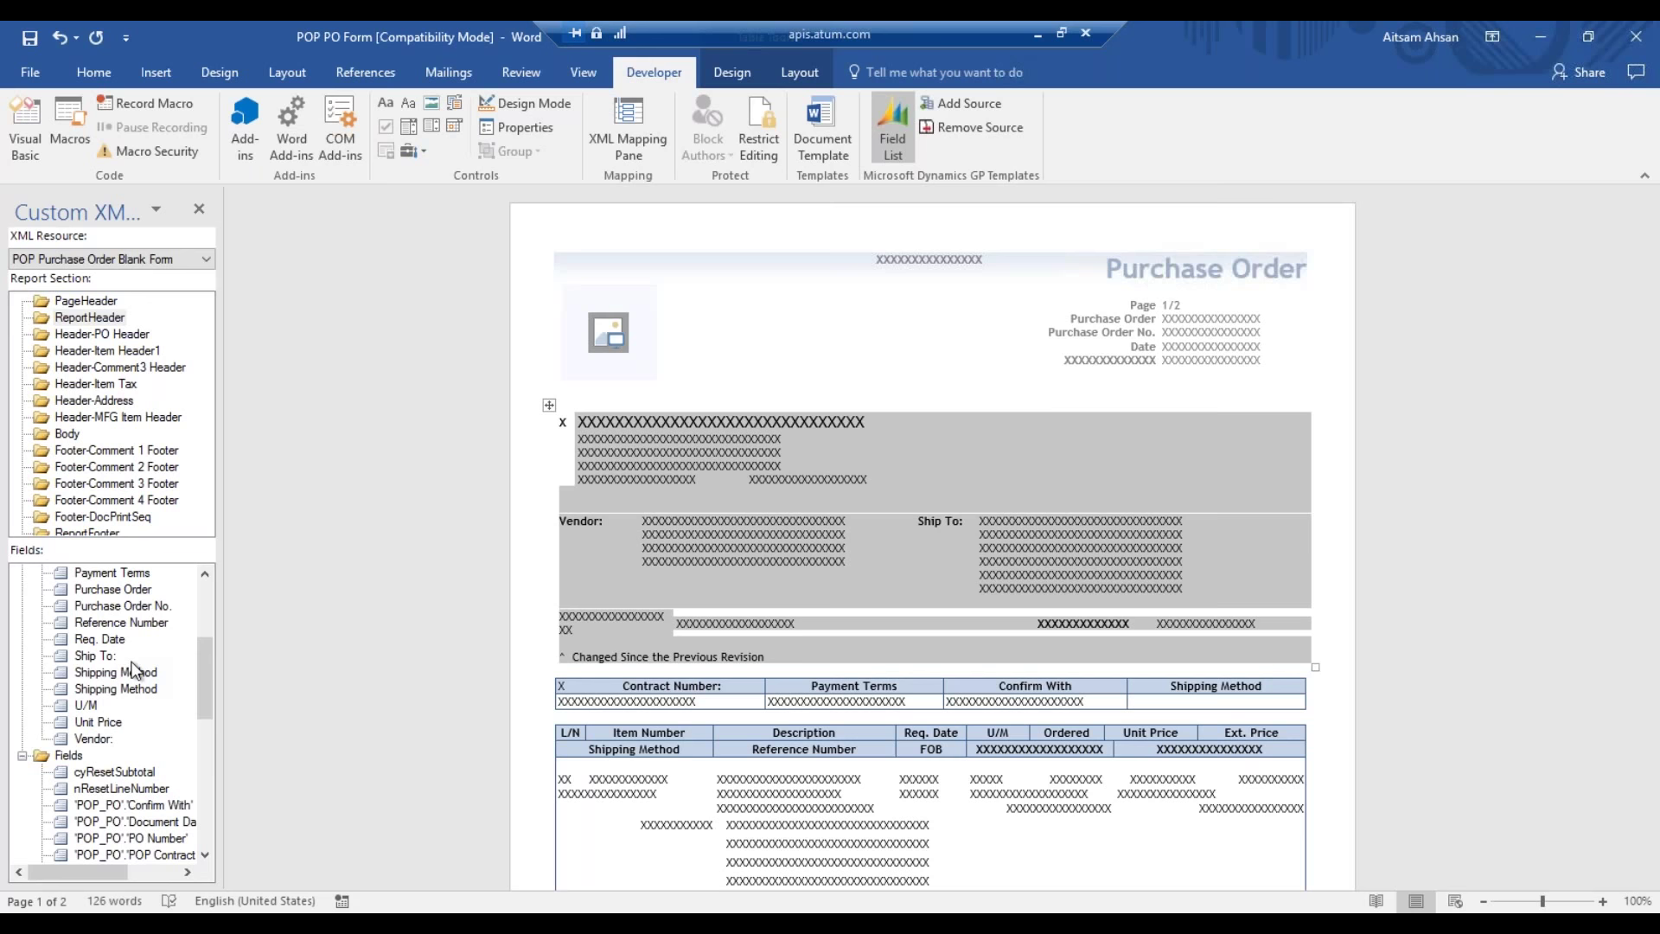
scroll(134, 670, up, 4)
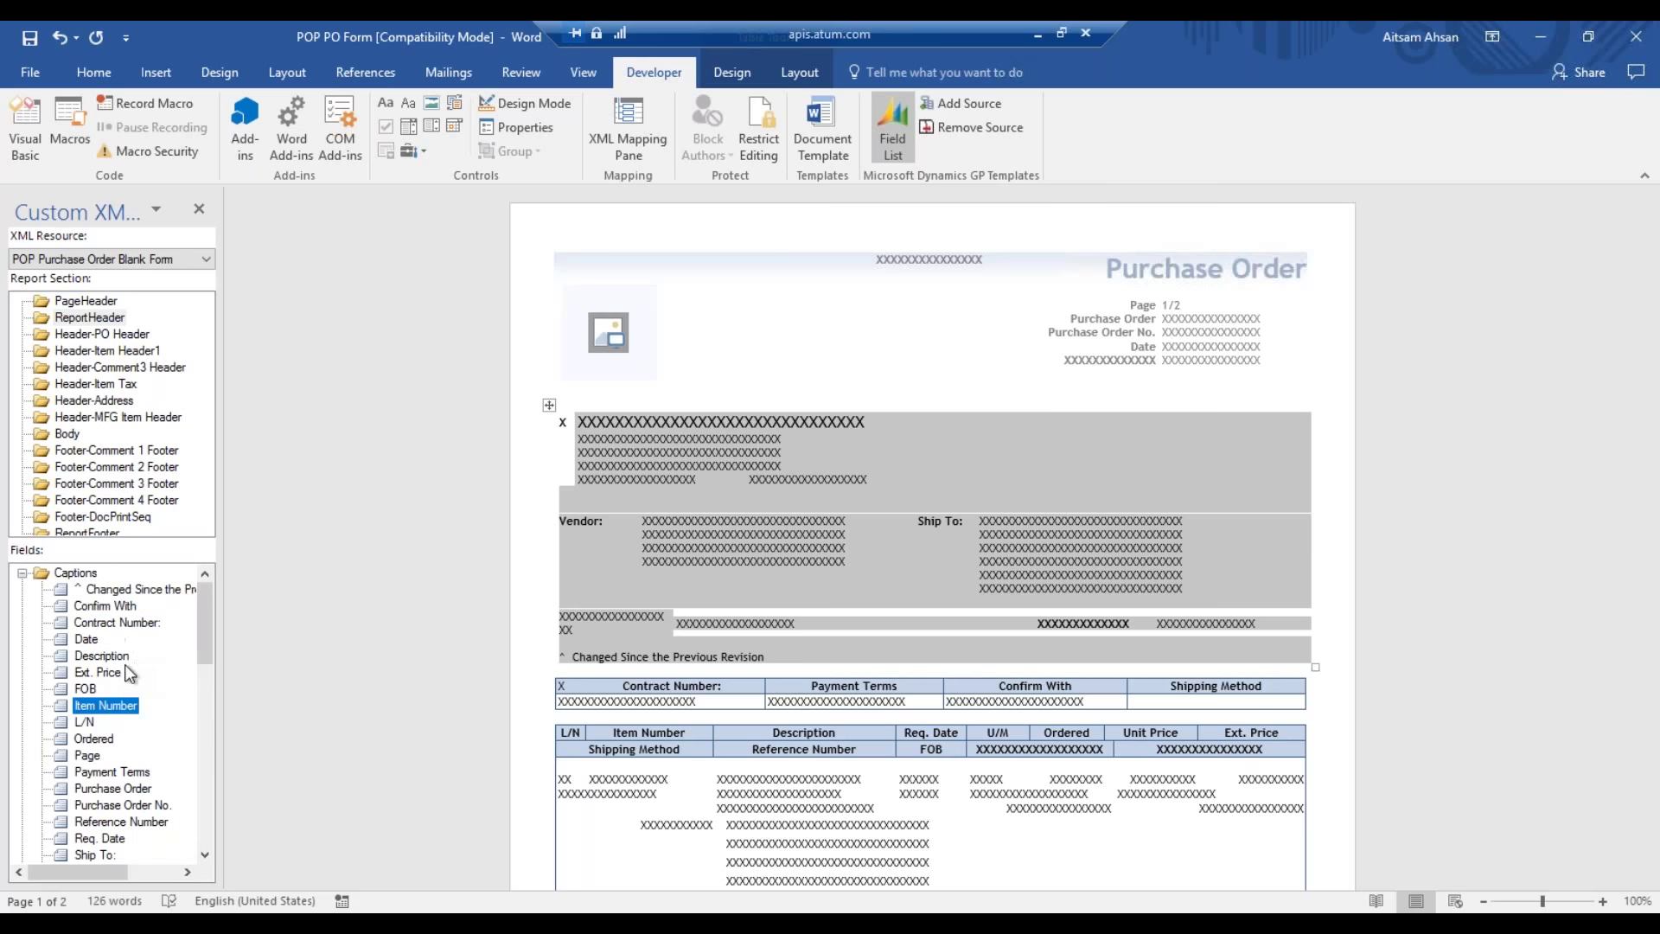
click(104, 304)
- Expand and collapse the Captions and Fields groups, reviewing the Page caption
click(83, 573)
click(22, 573)
double_click(38, 592)
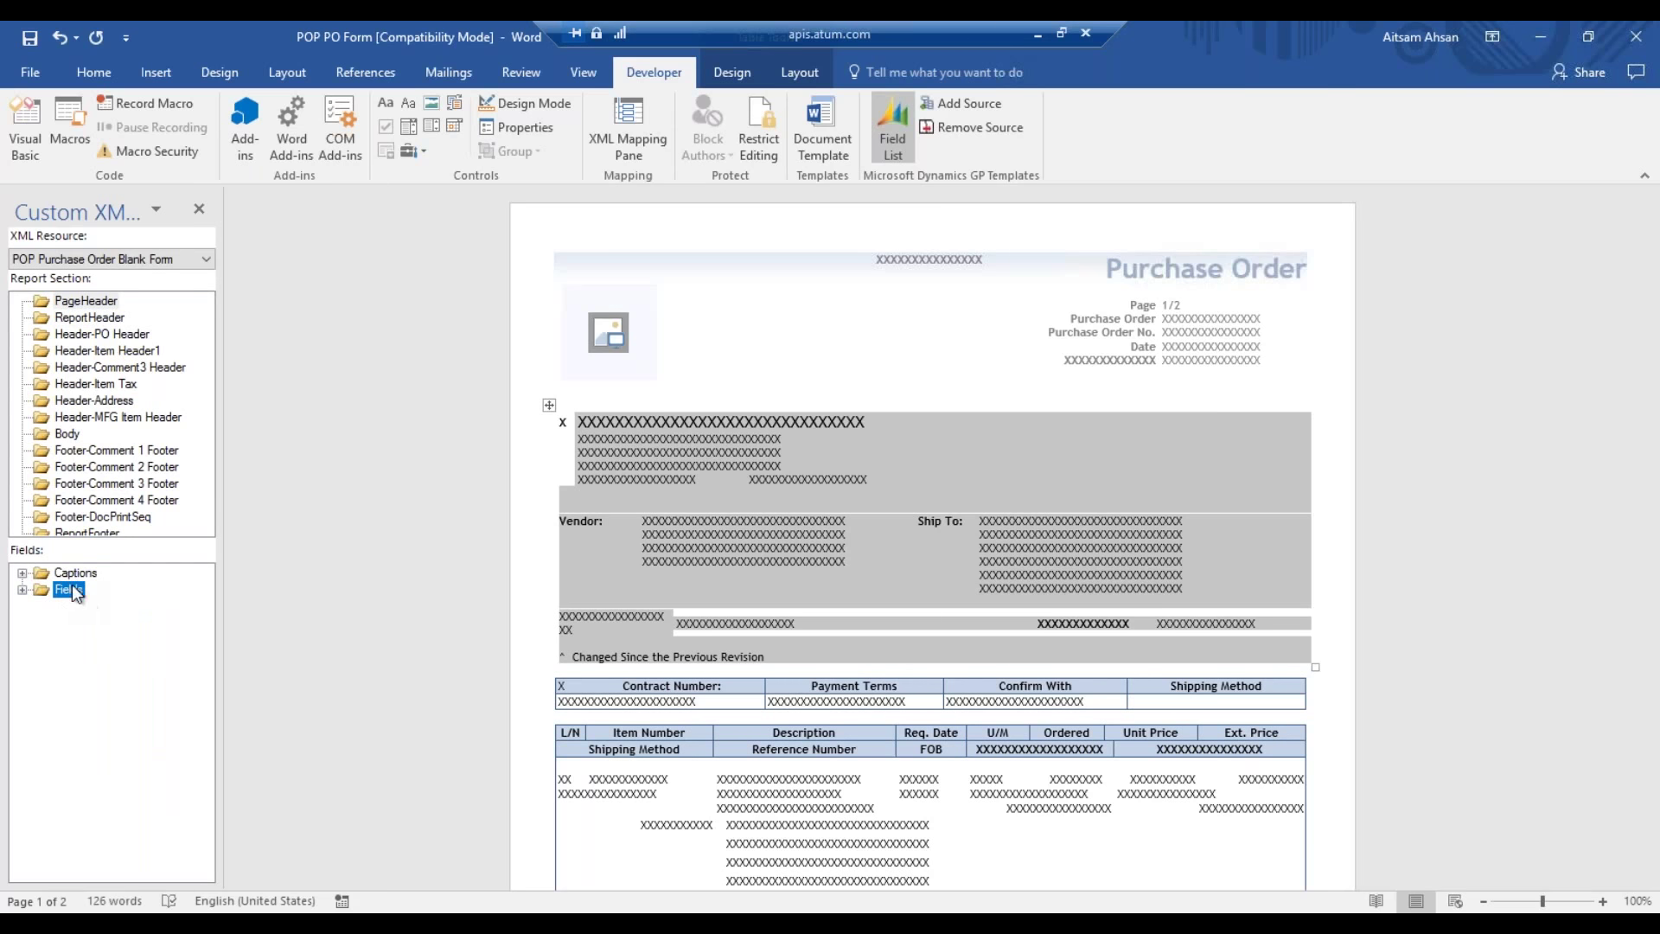
click(76, 573)
click(69, 590)
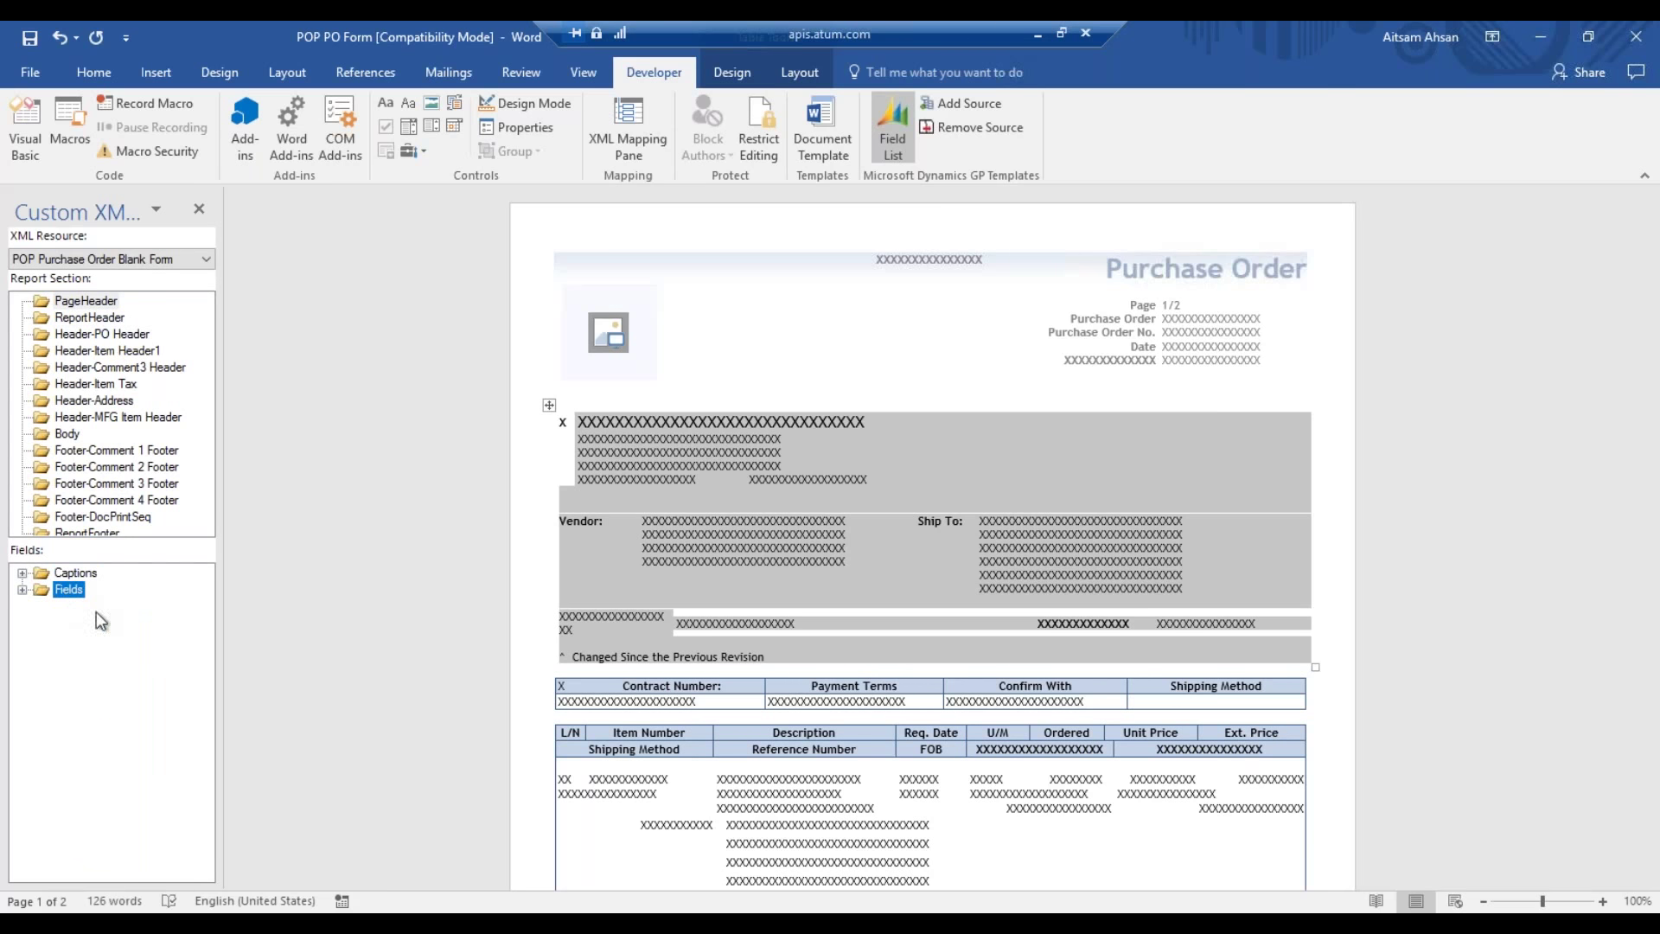
double_click(38, 573)
click(828, 368)
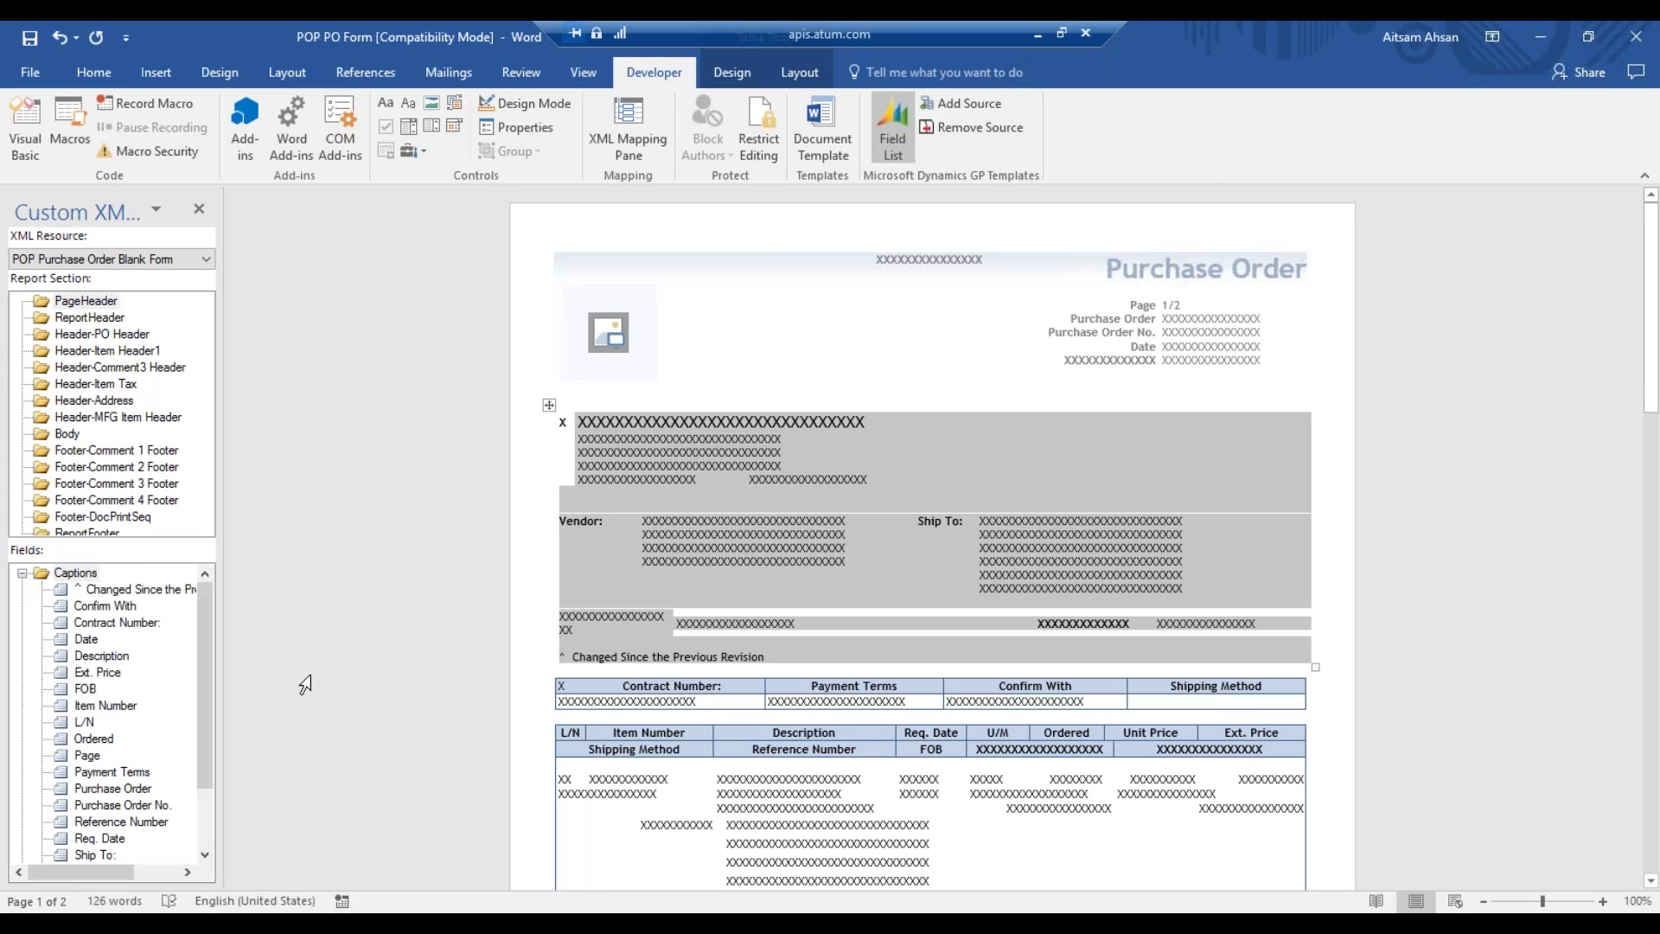
click(105, 757)
click(23, 572)
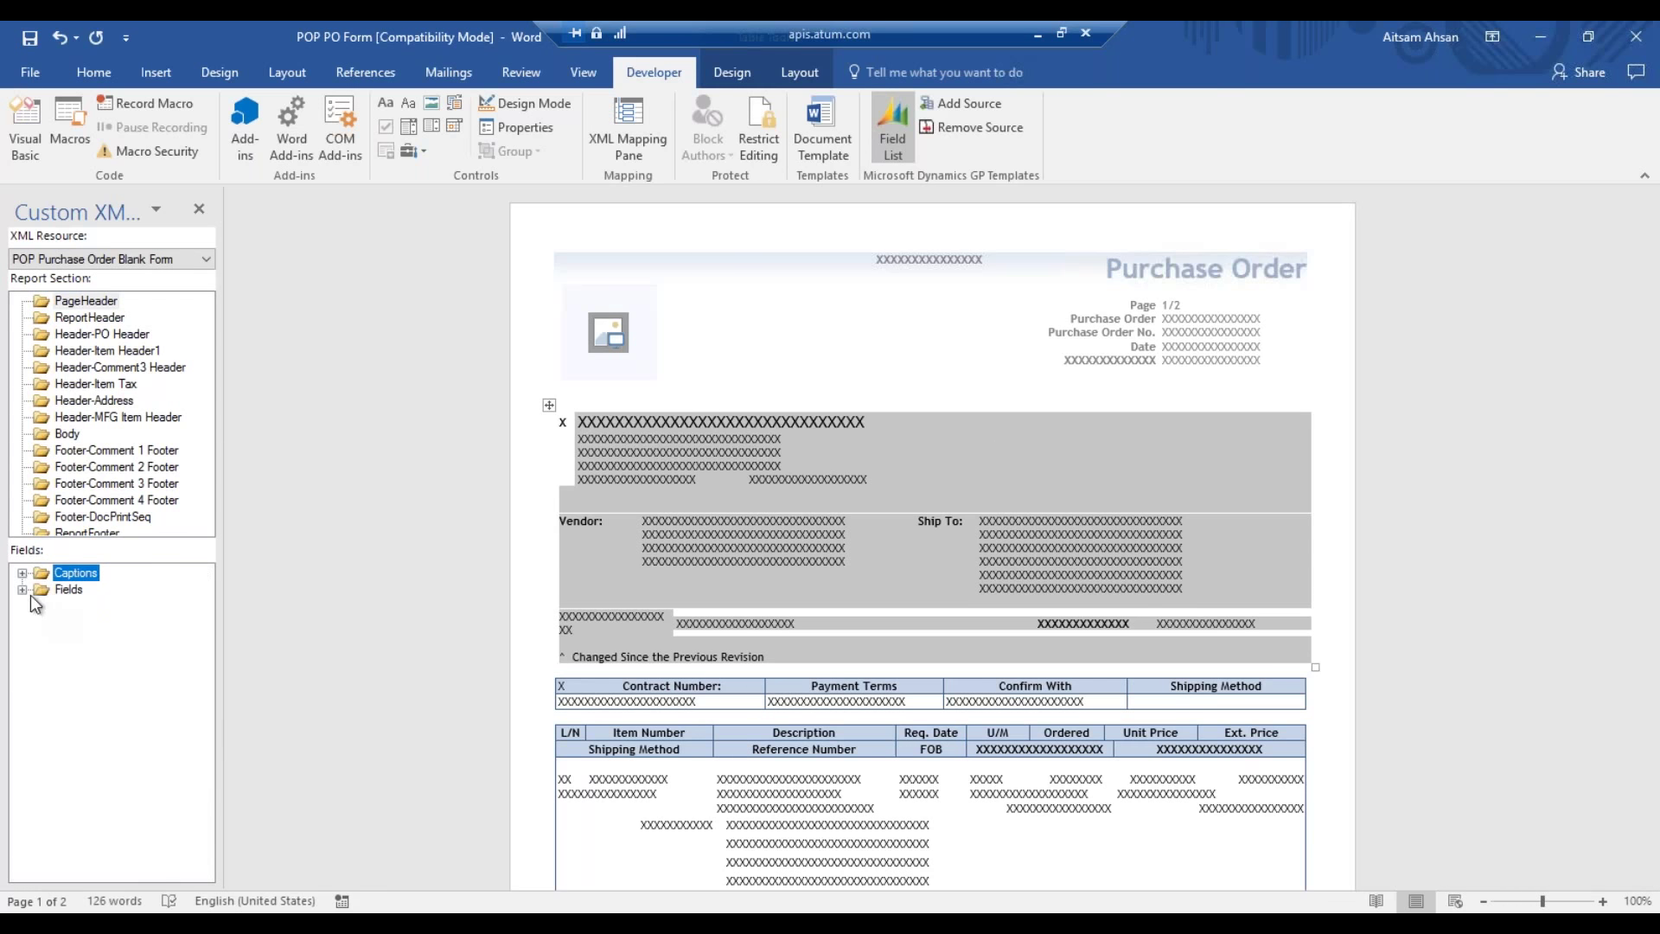
double_click(37, 592)
click(23, 573)
double_click(69, 572)
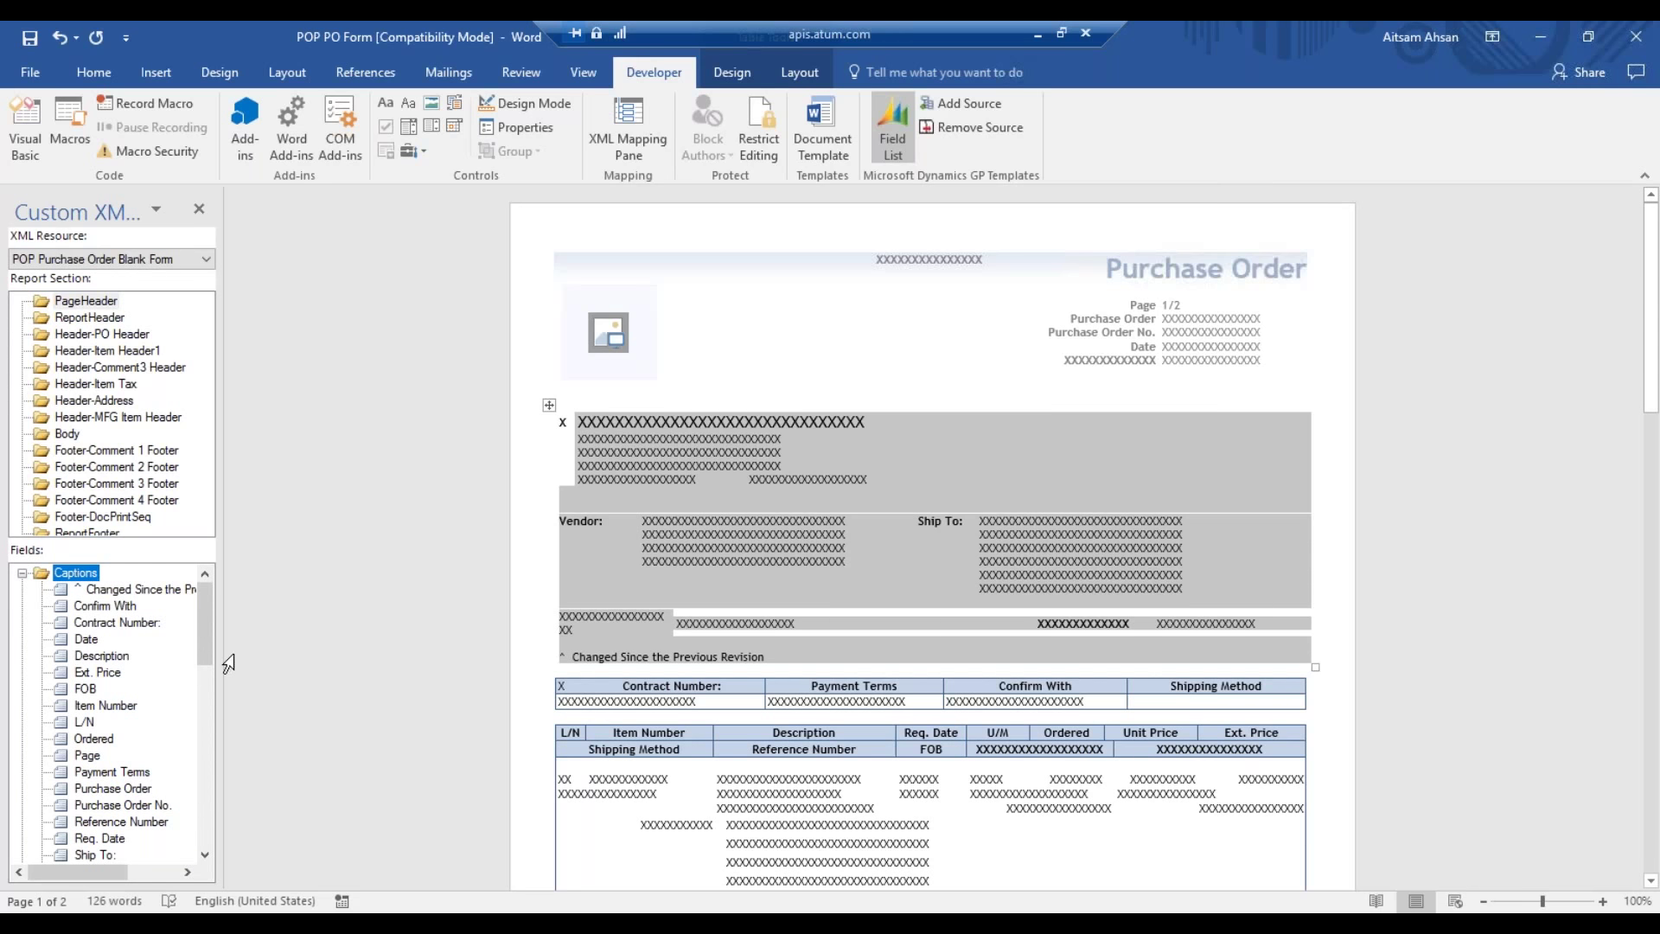
- Select PageHeader and open the form's page header for editing, revealing the sOnHold placeholder
click(205, 853)
click(208, 852)
click(208, 853)
click(208, 852)
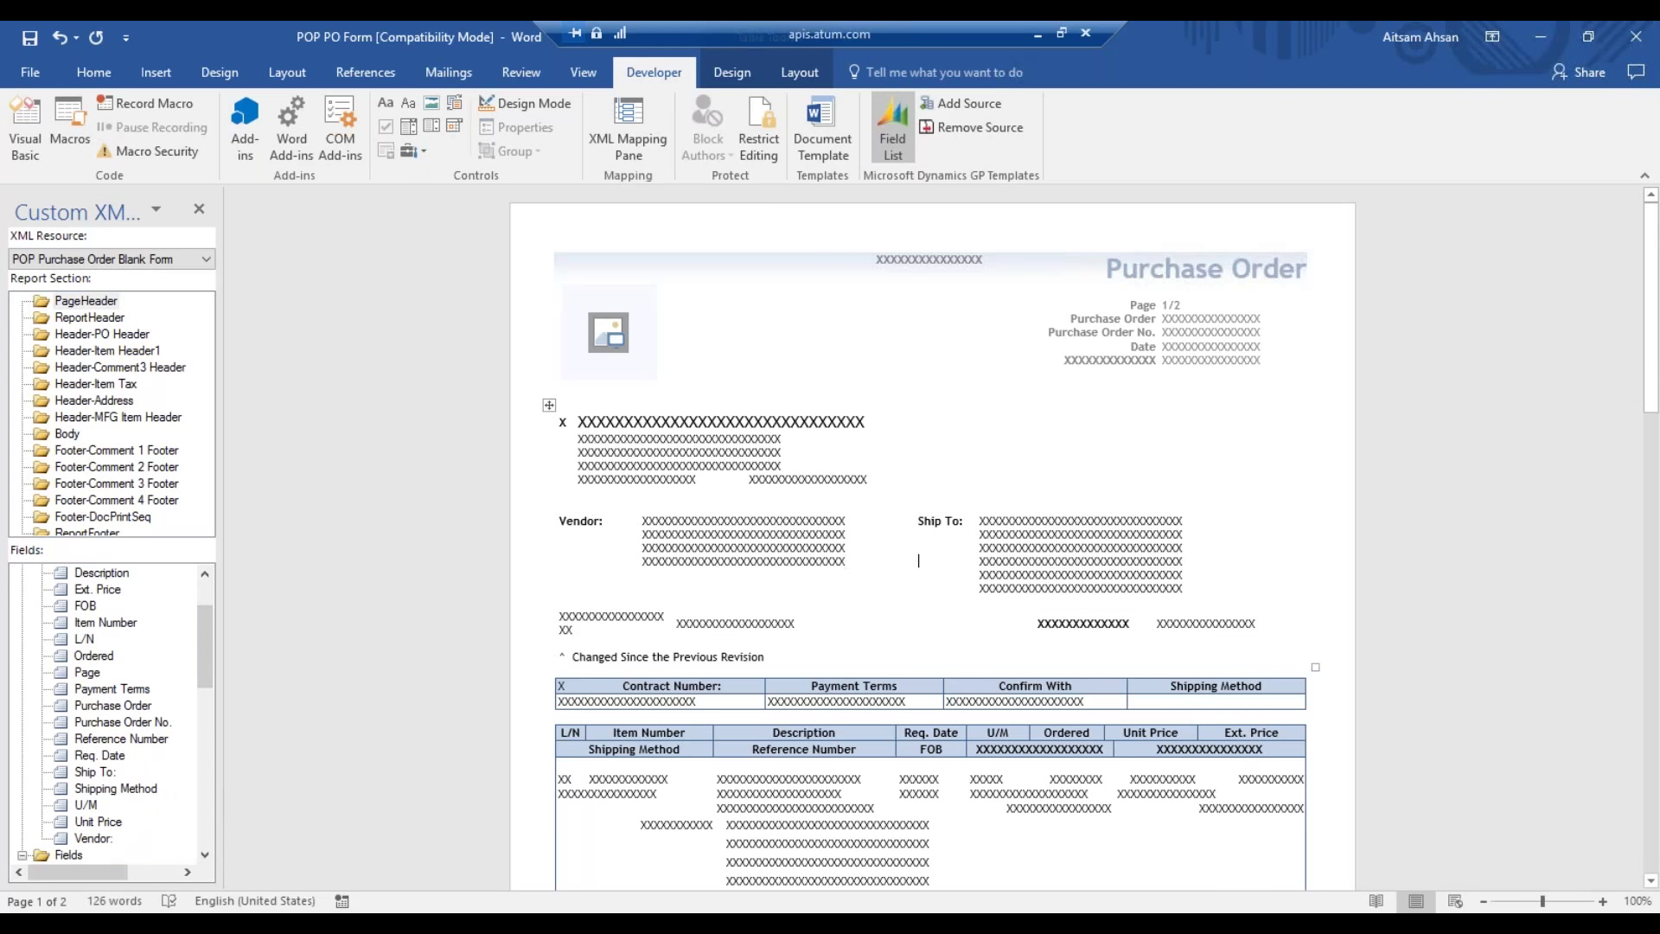
click(102, 303)
double_click(919, 295)
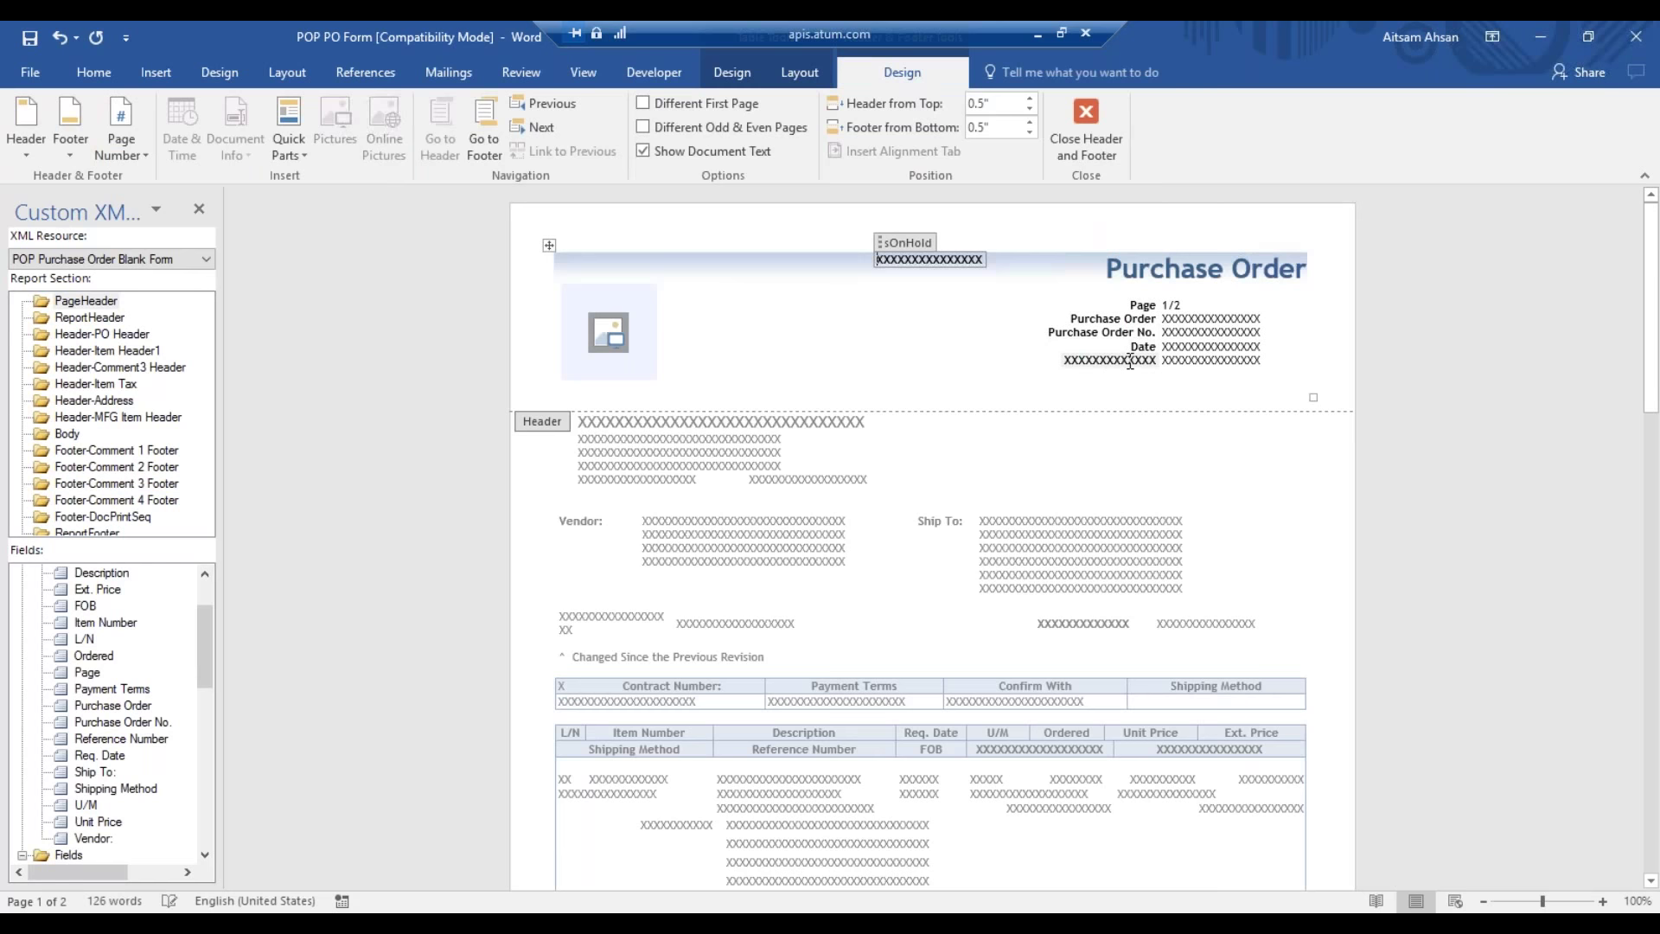
- Place the insertion point below the Date rows and drag the Description caption into the header
click(1129, 361)
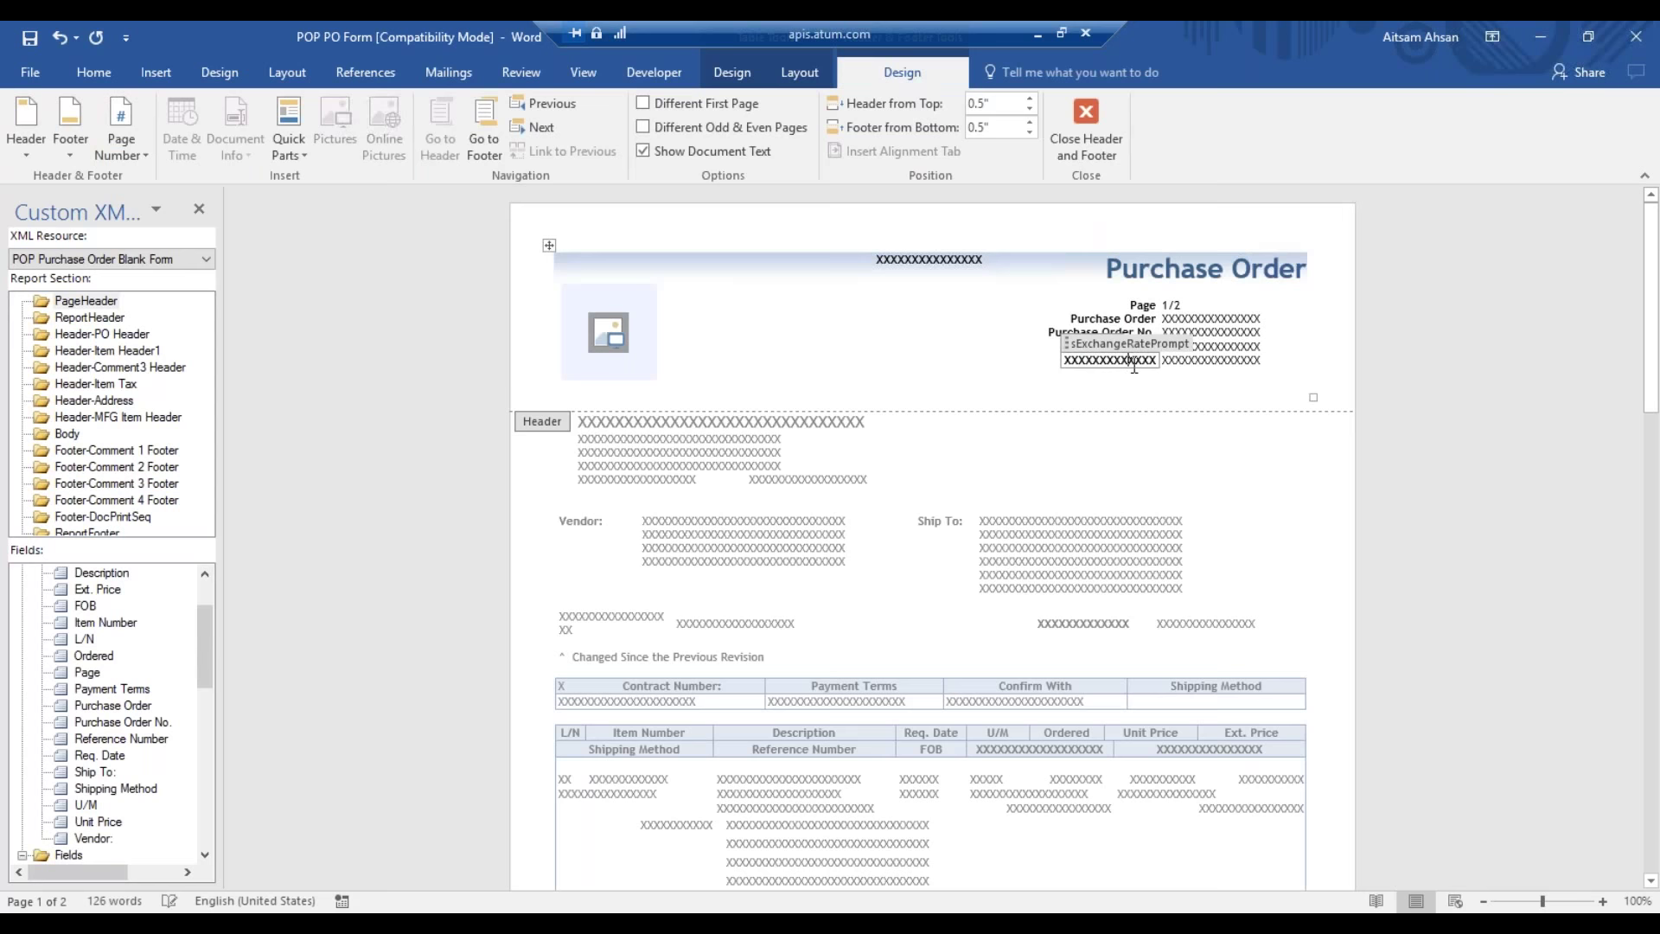
click(1101, 377)
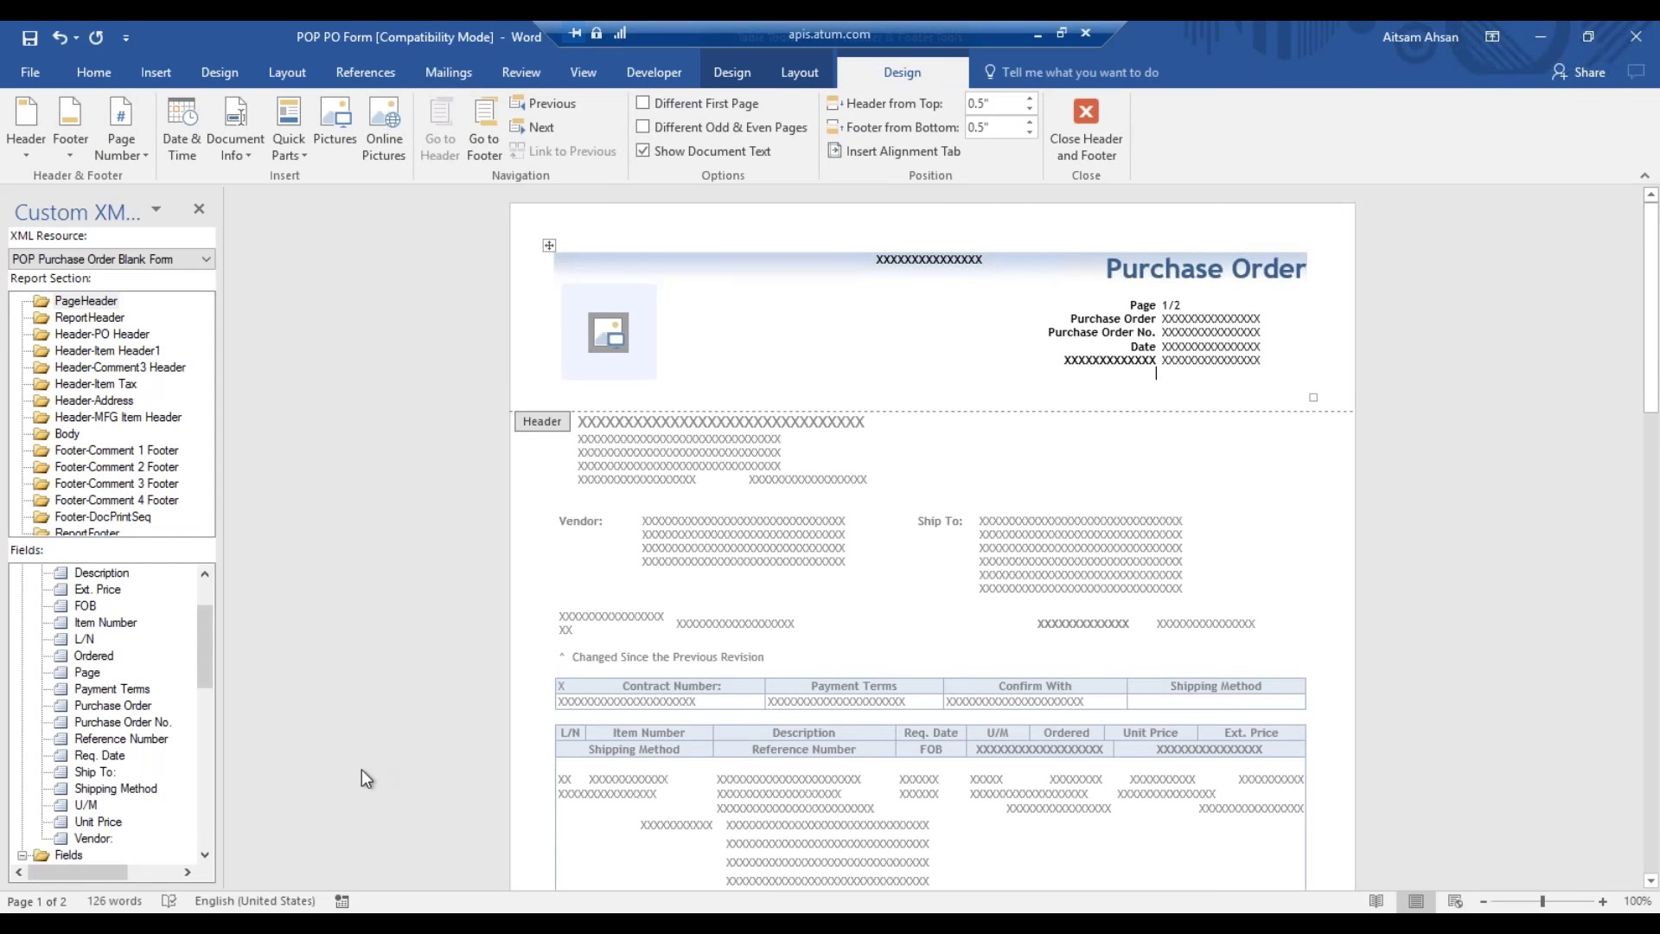
scroll(209, 608, up, 2)
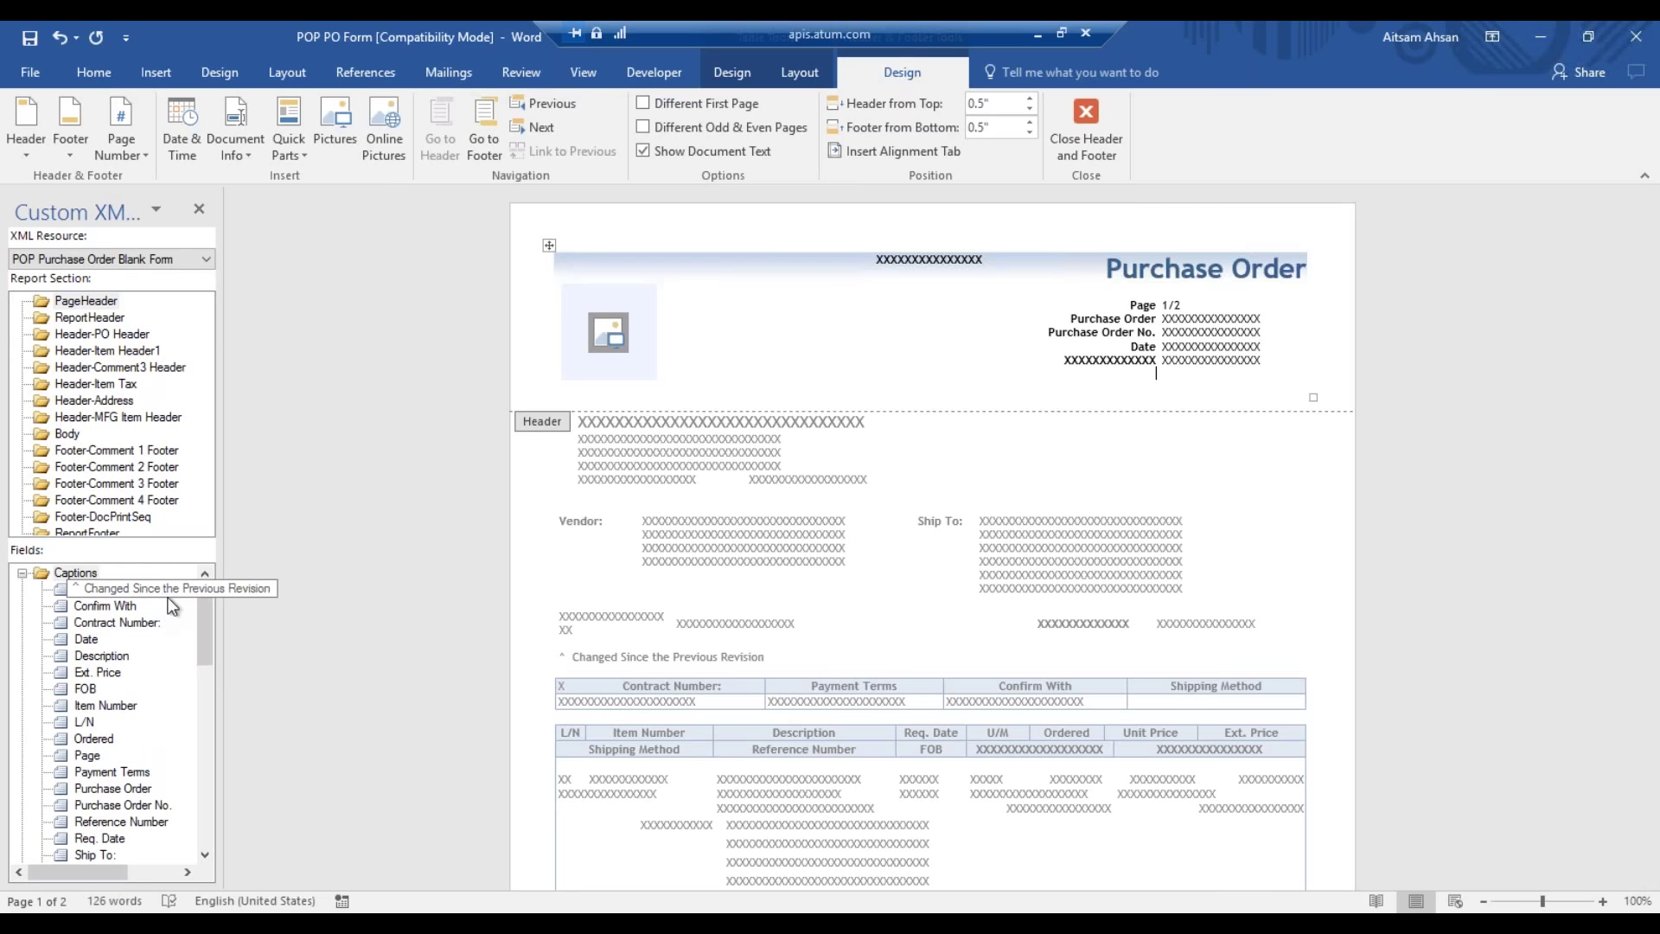
click(122, 657)
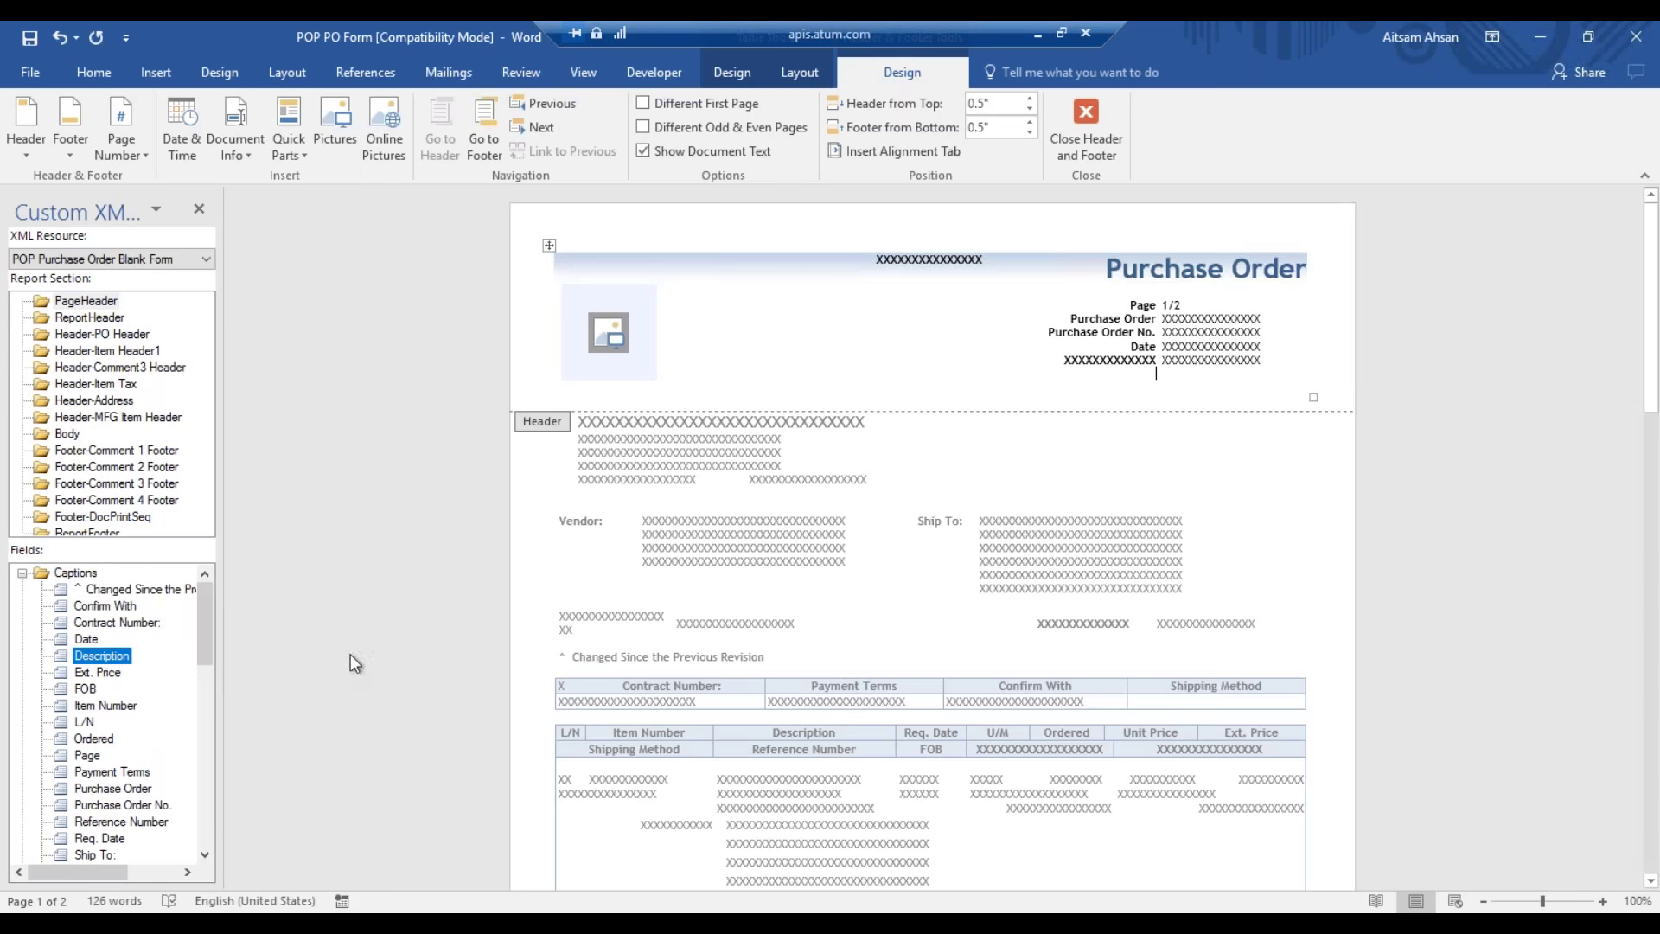
drag(139, 660, 1156, 389)
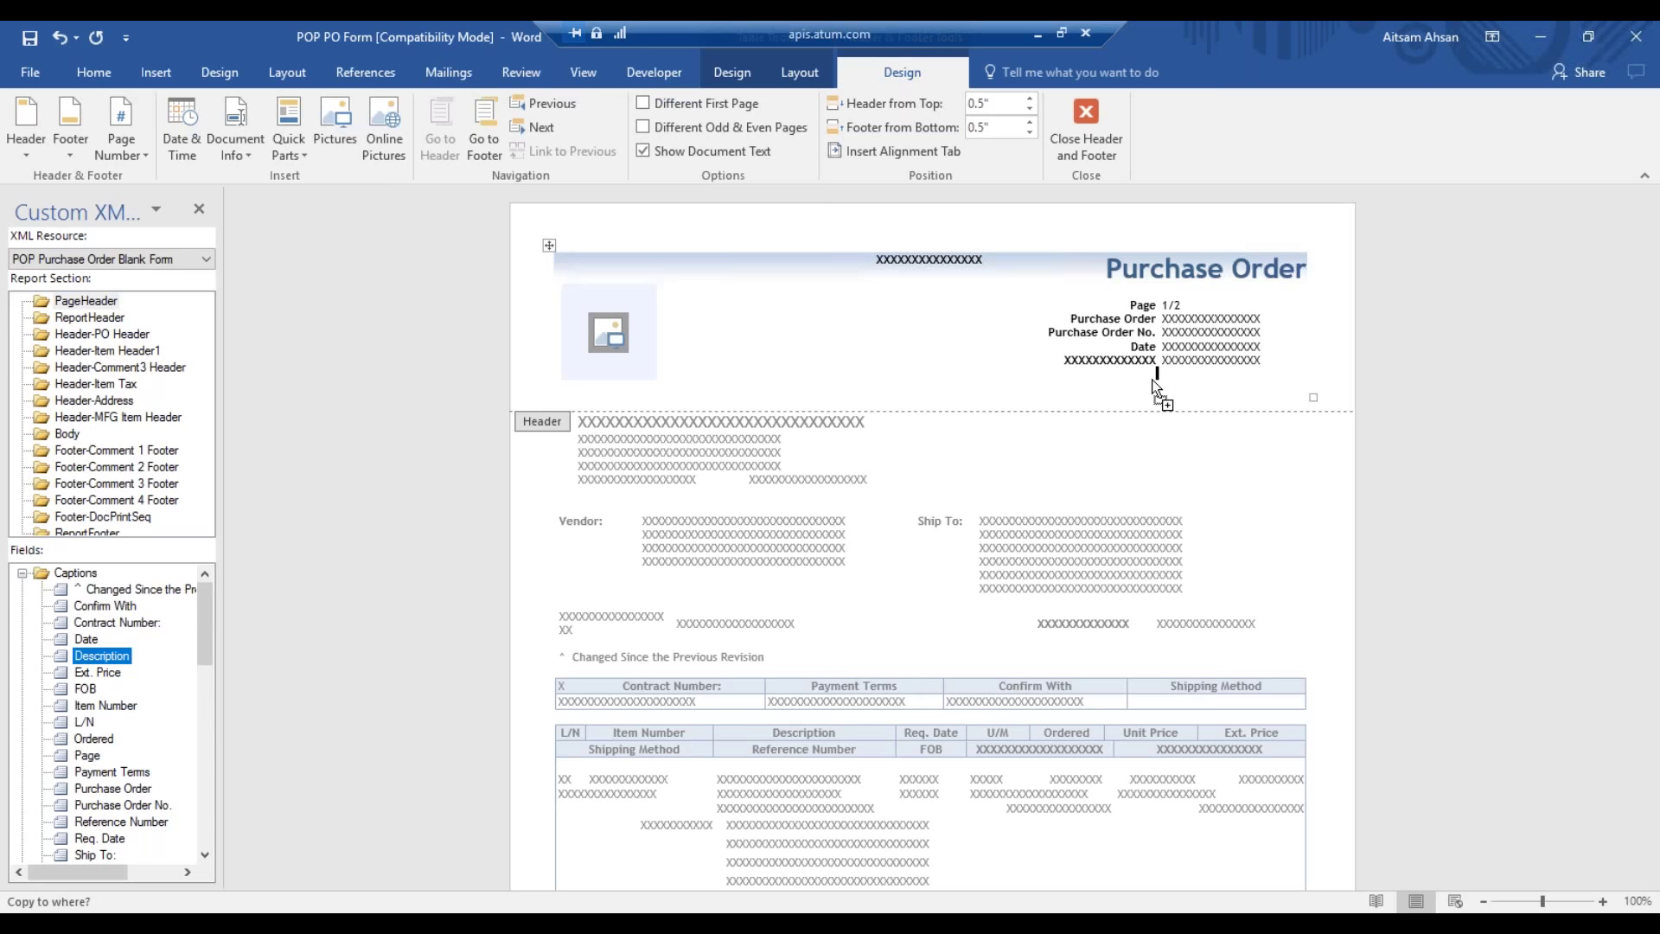
- Place the Description caption in the Purchase Order page header, on the line below the date rows
drag(1157, 390, 1157, 389)
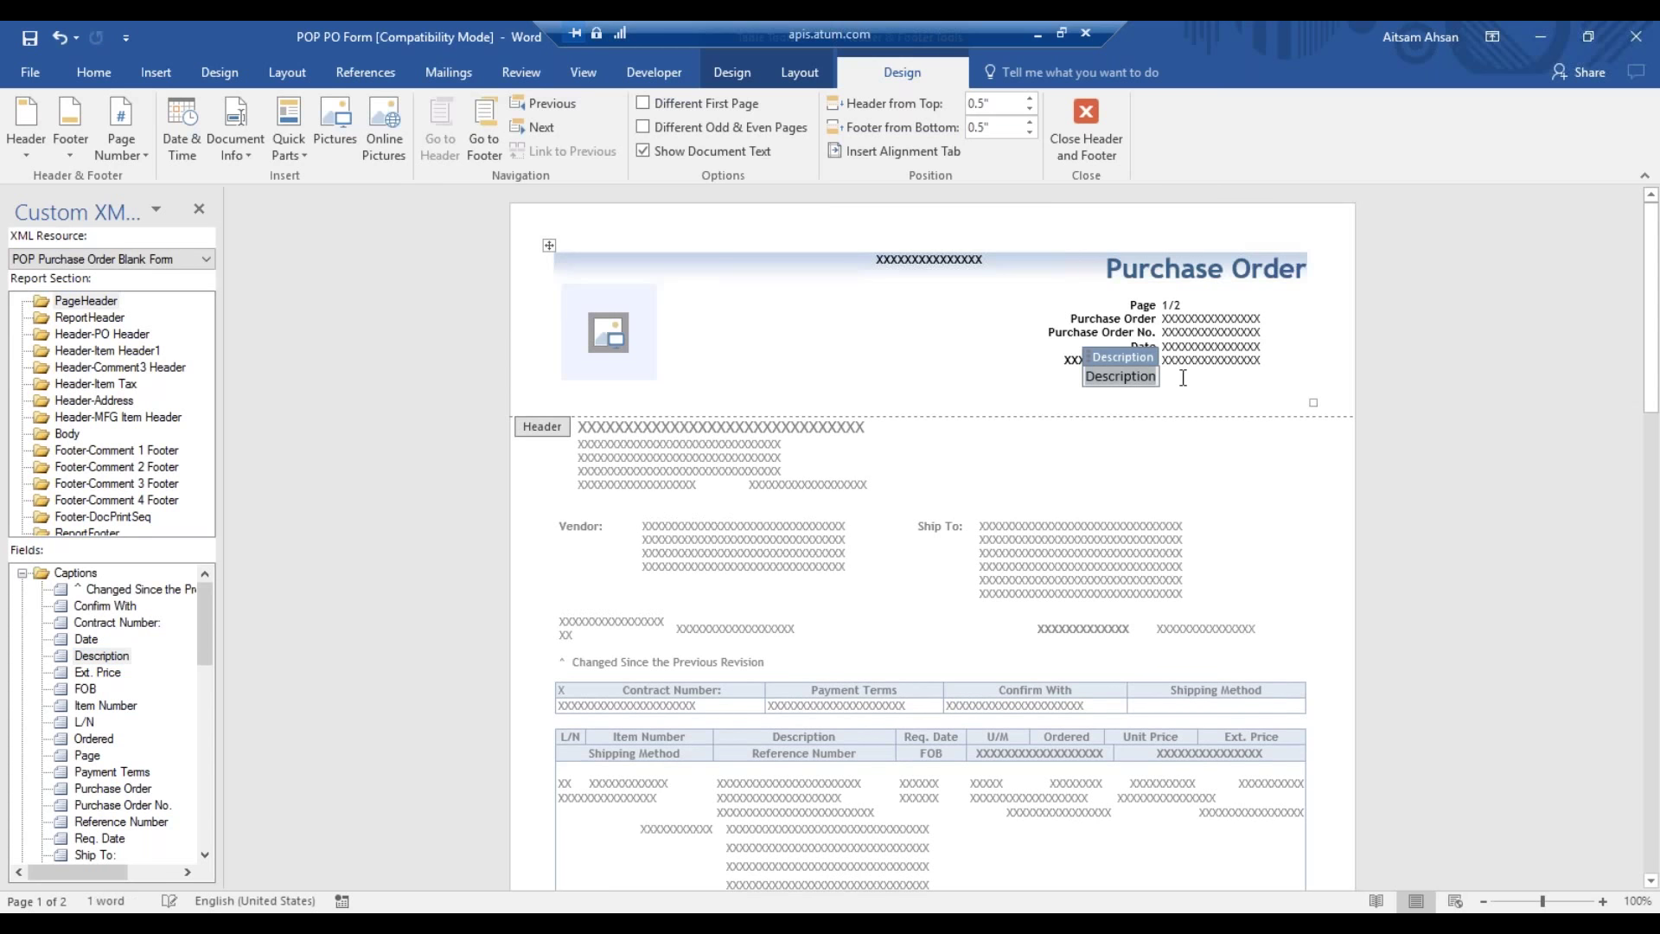
click(1183, 378)
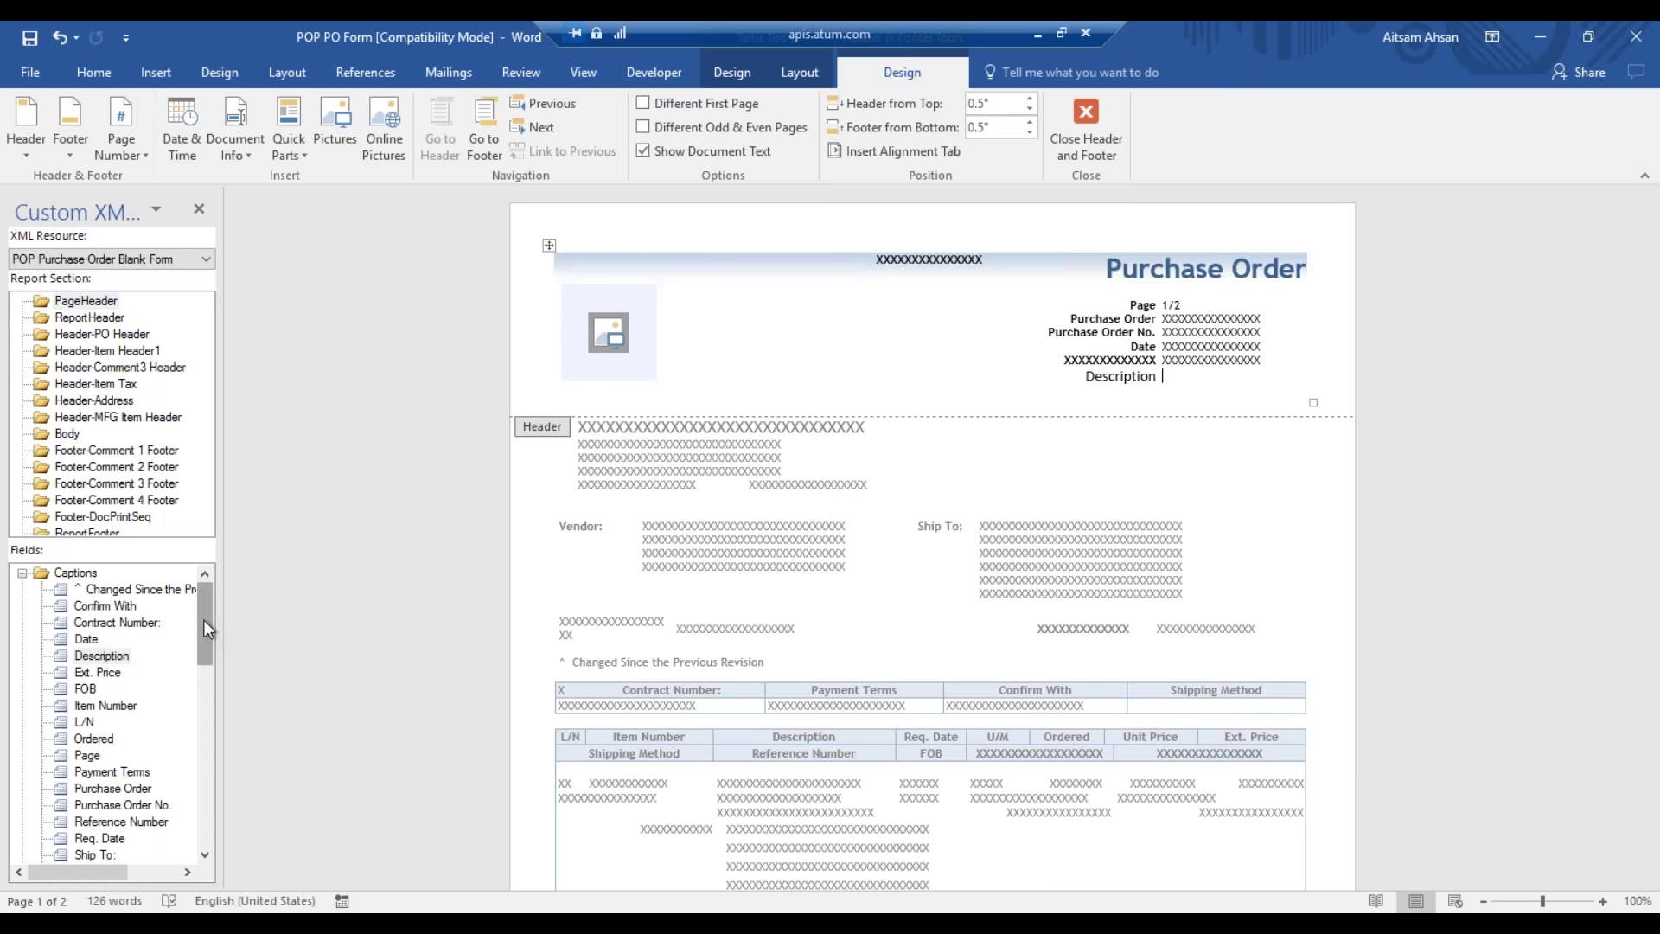
drag(206, 621, 209, 629)
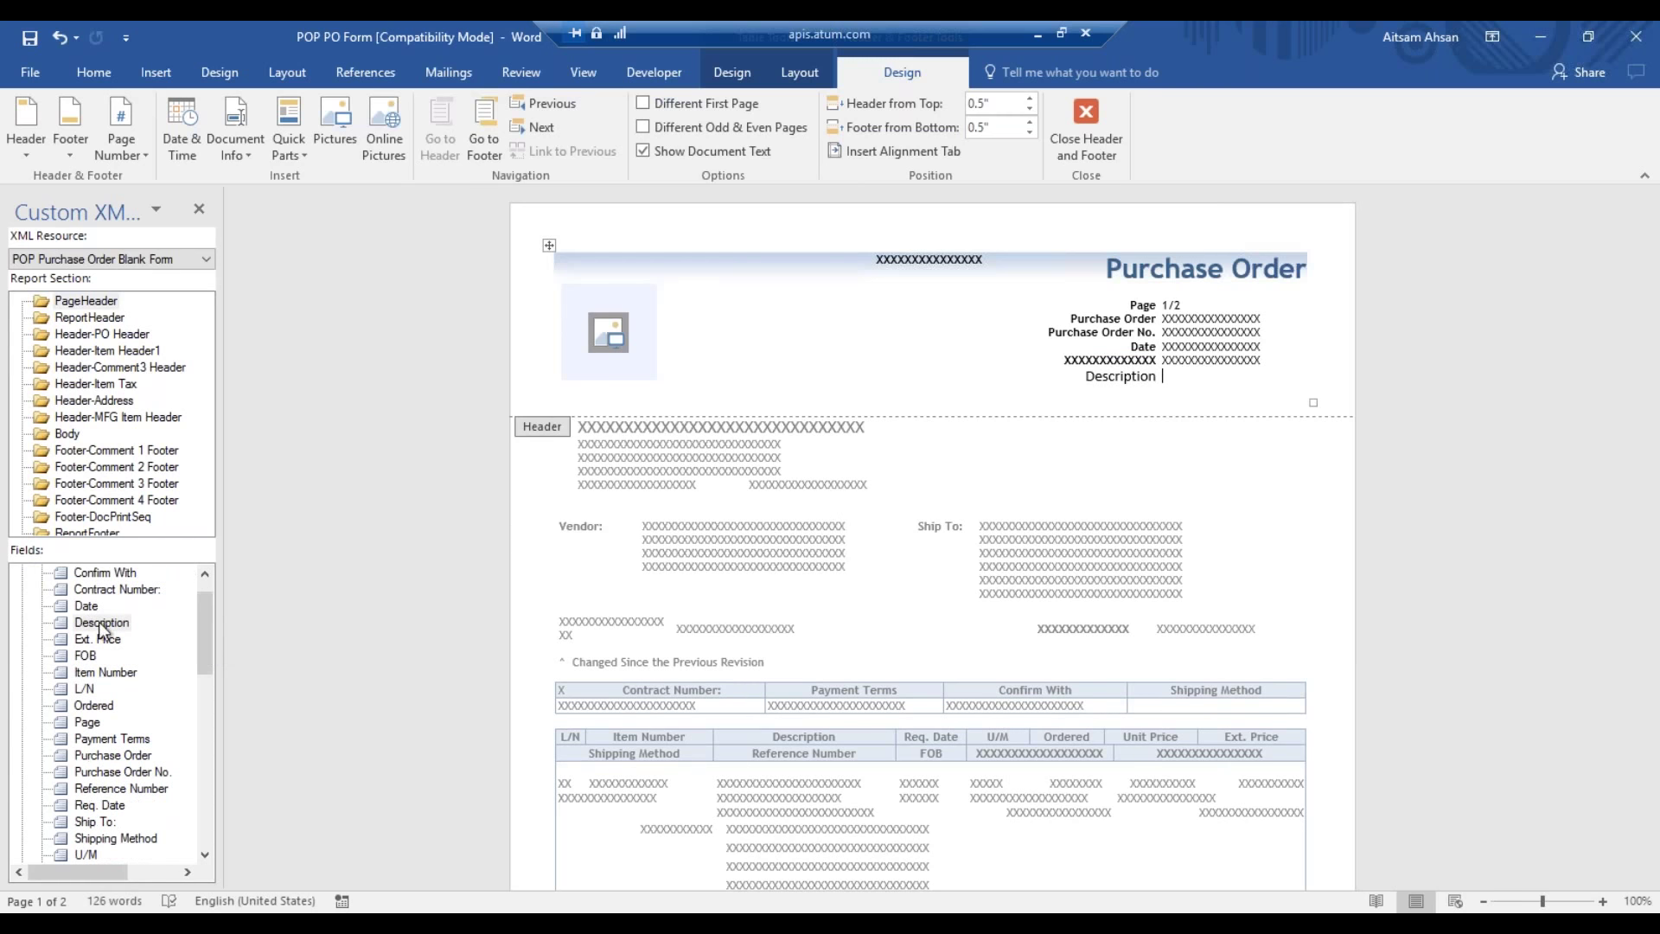
scroll(206, 626, up, 1)
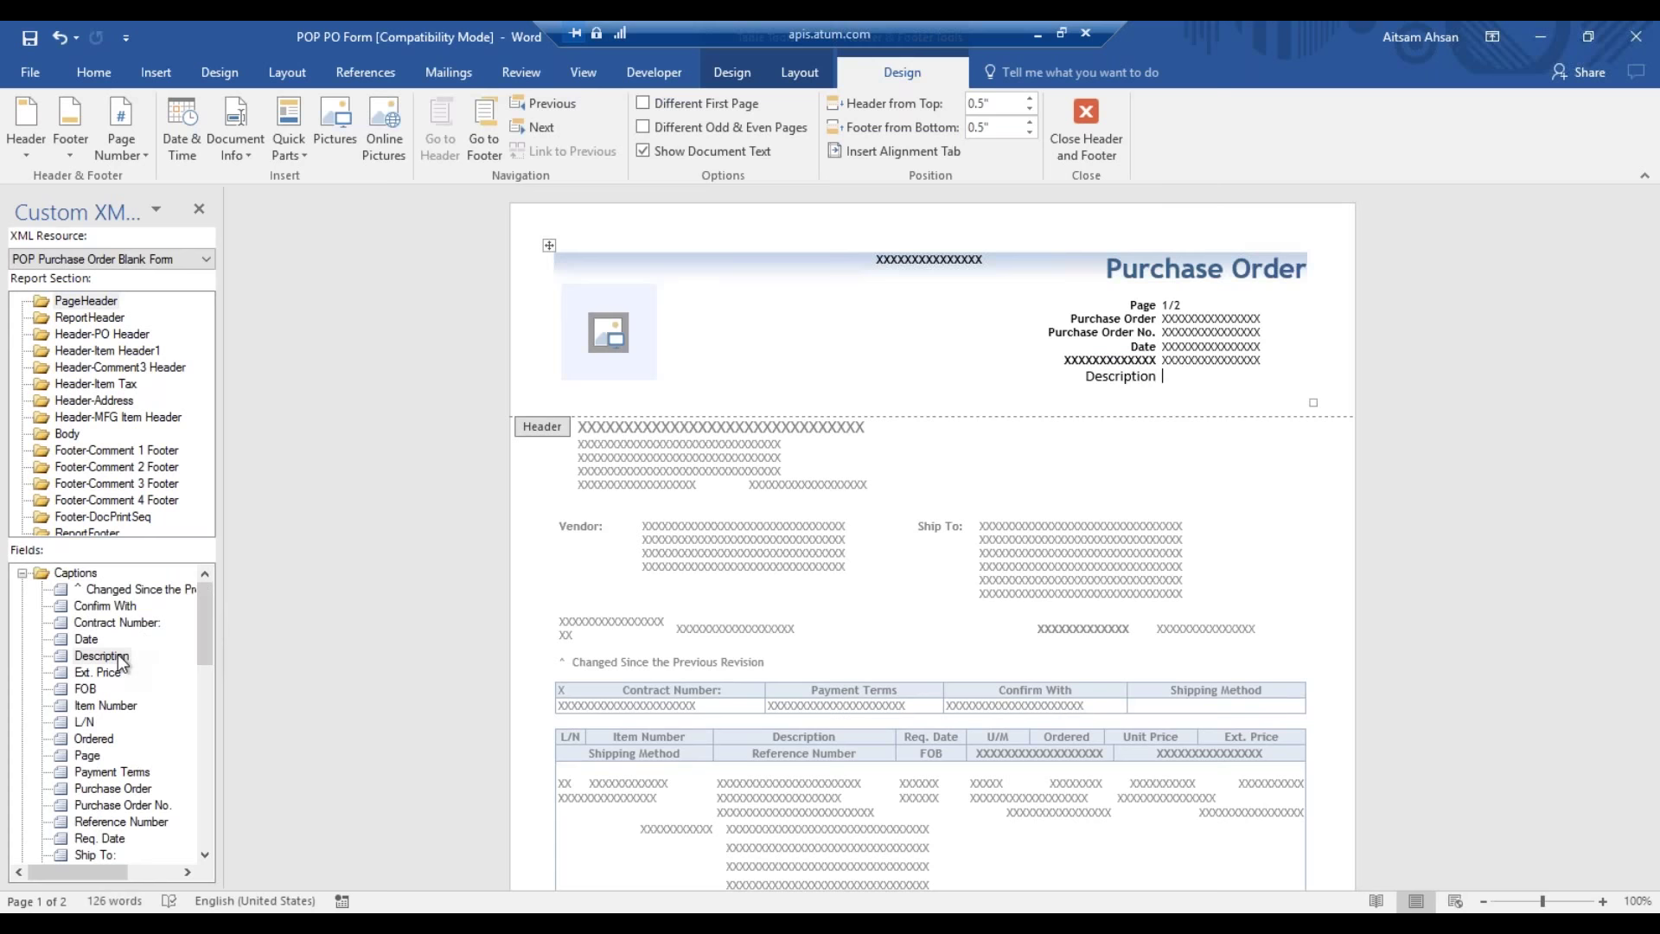
drag(205, 636, 210, 721)
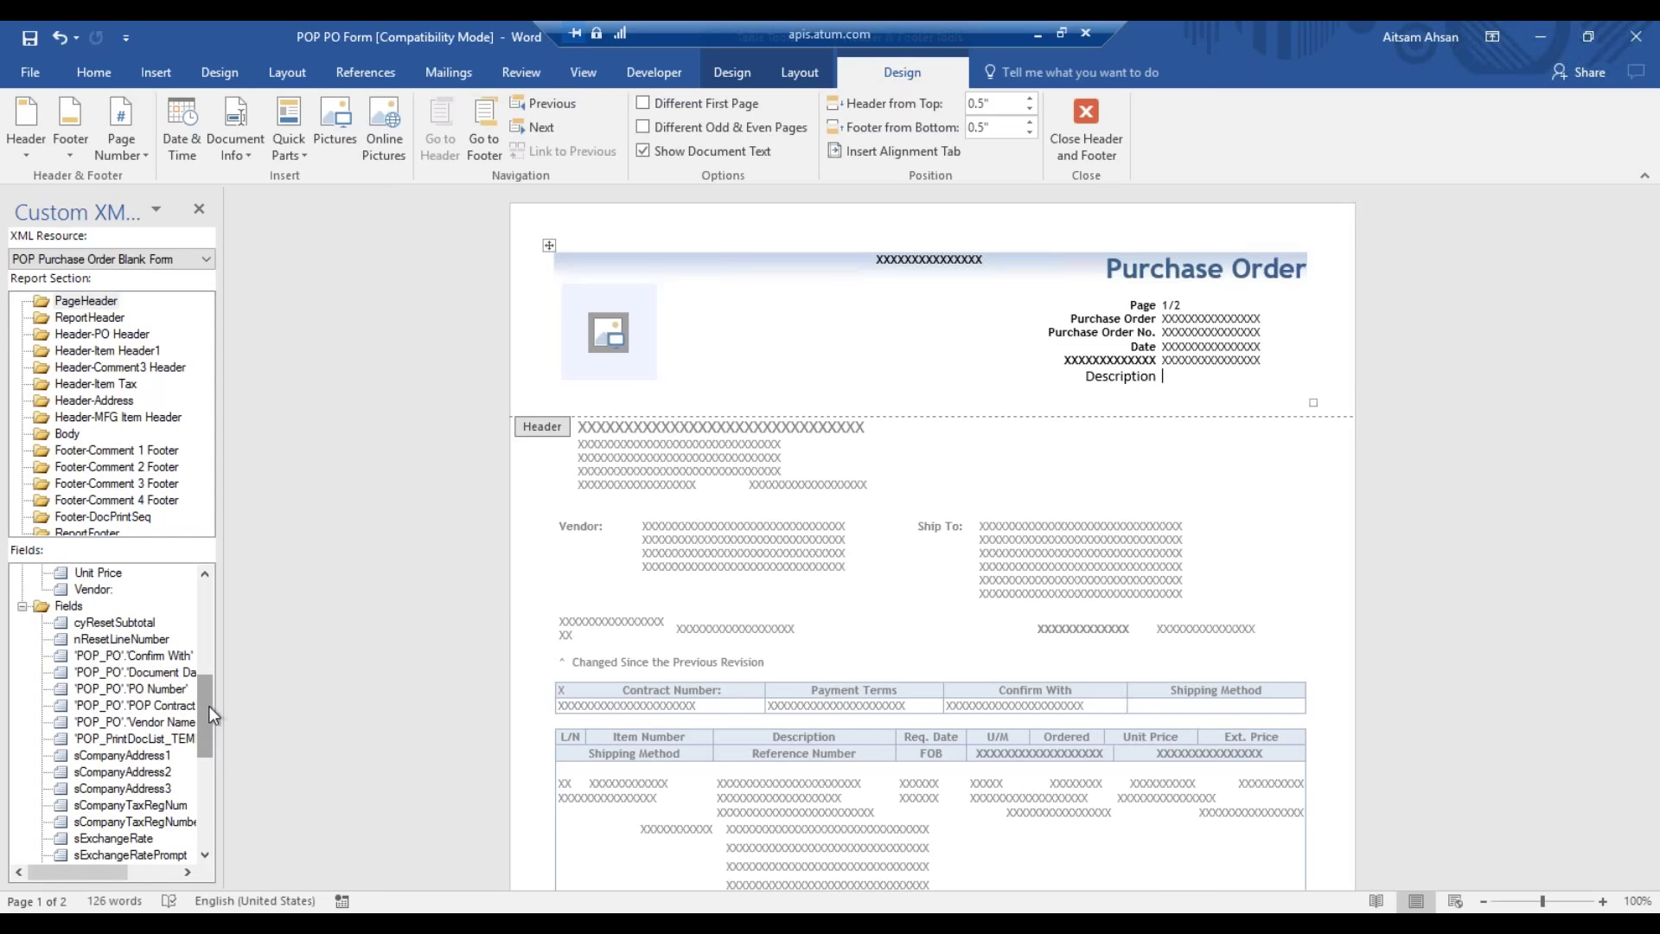
drag(211, 704, 210, 714)
click(153, 640)
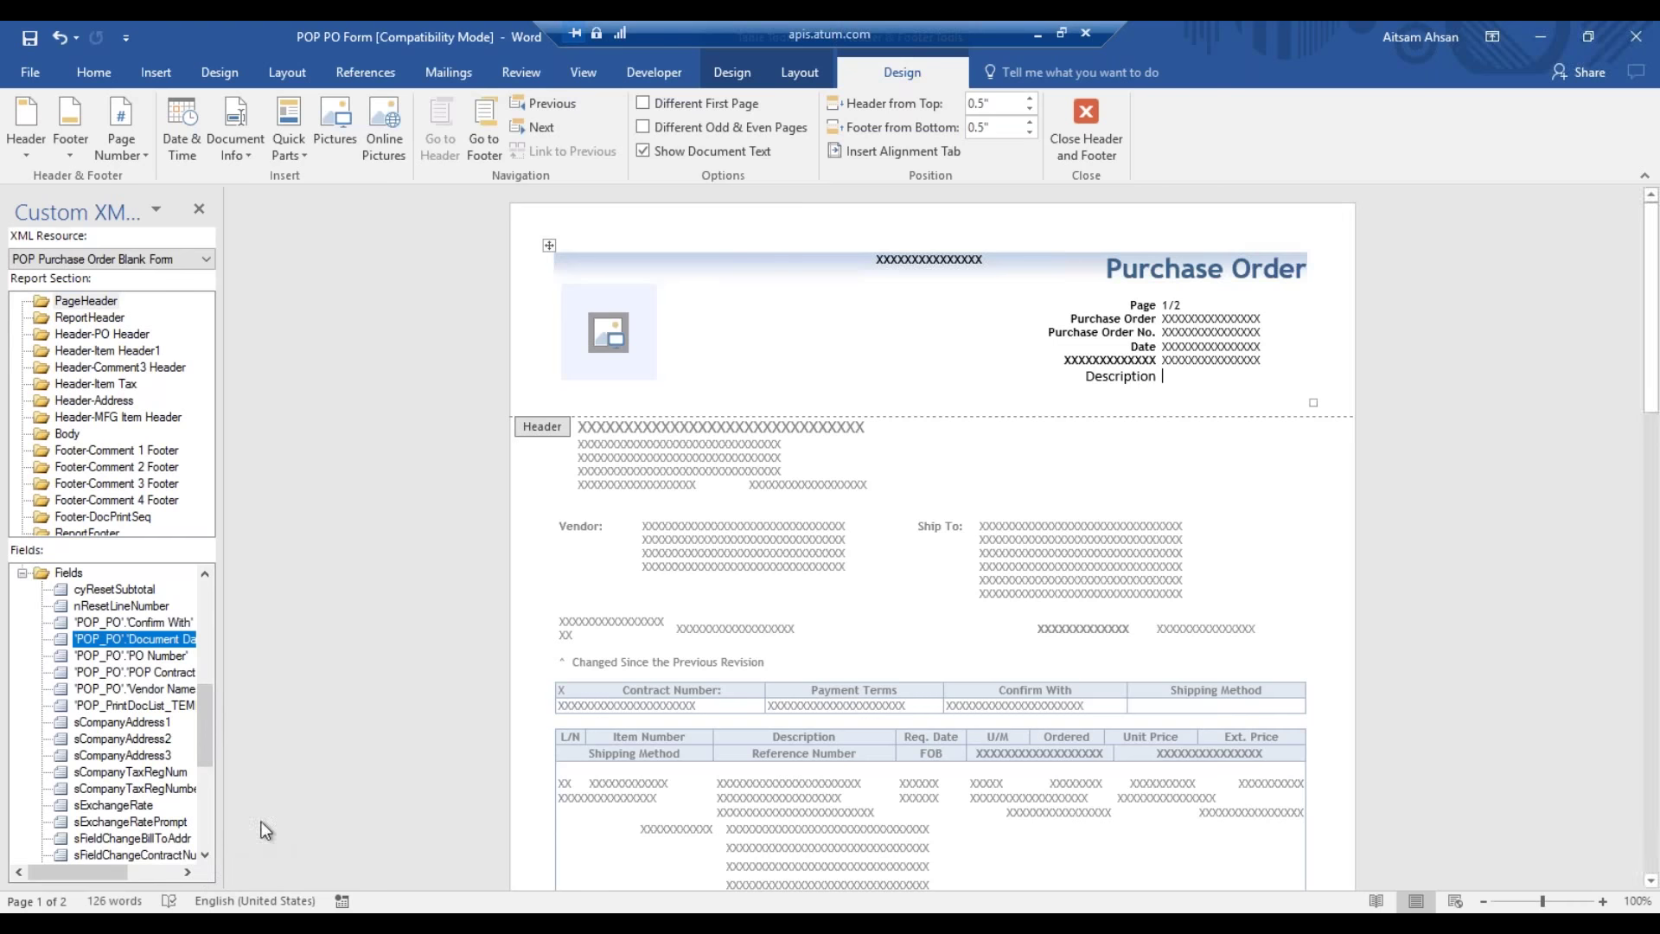
click(206, 856)
click(206, 856)
click(206, 856)
click(206, 856)
click(205, 856)
click(208, 856)
click(209, 856)
click(206, 856)
click(206, 856)
click(206, 856)
click(206, 857)
click(206, 857)
click(206, 857)
click(206, 856)
click(209, 857)
click(208, 857)
click(209, 857)
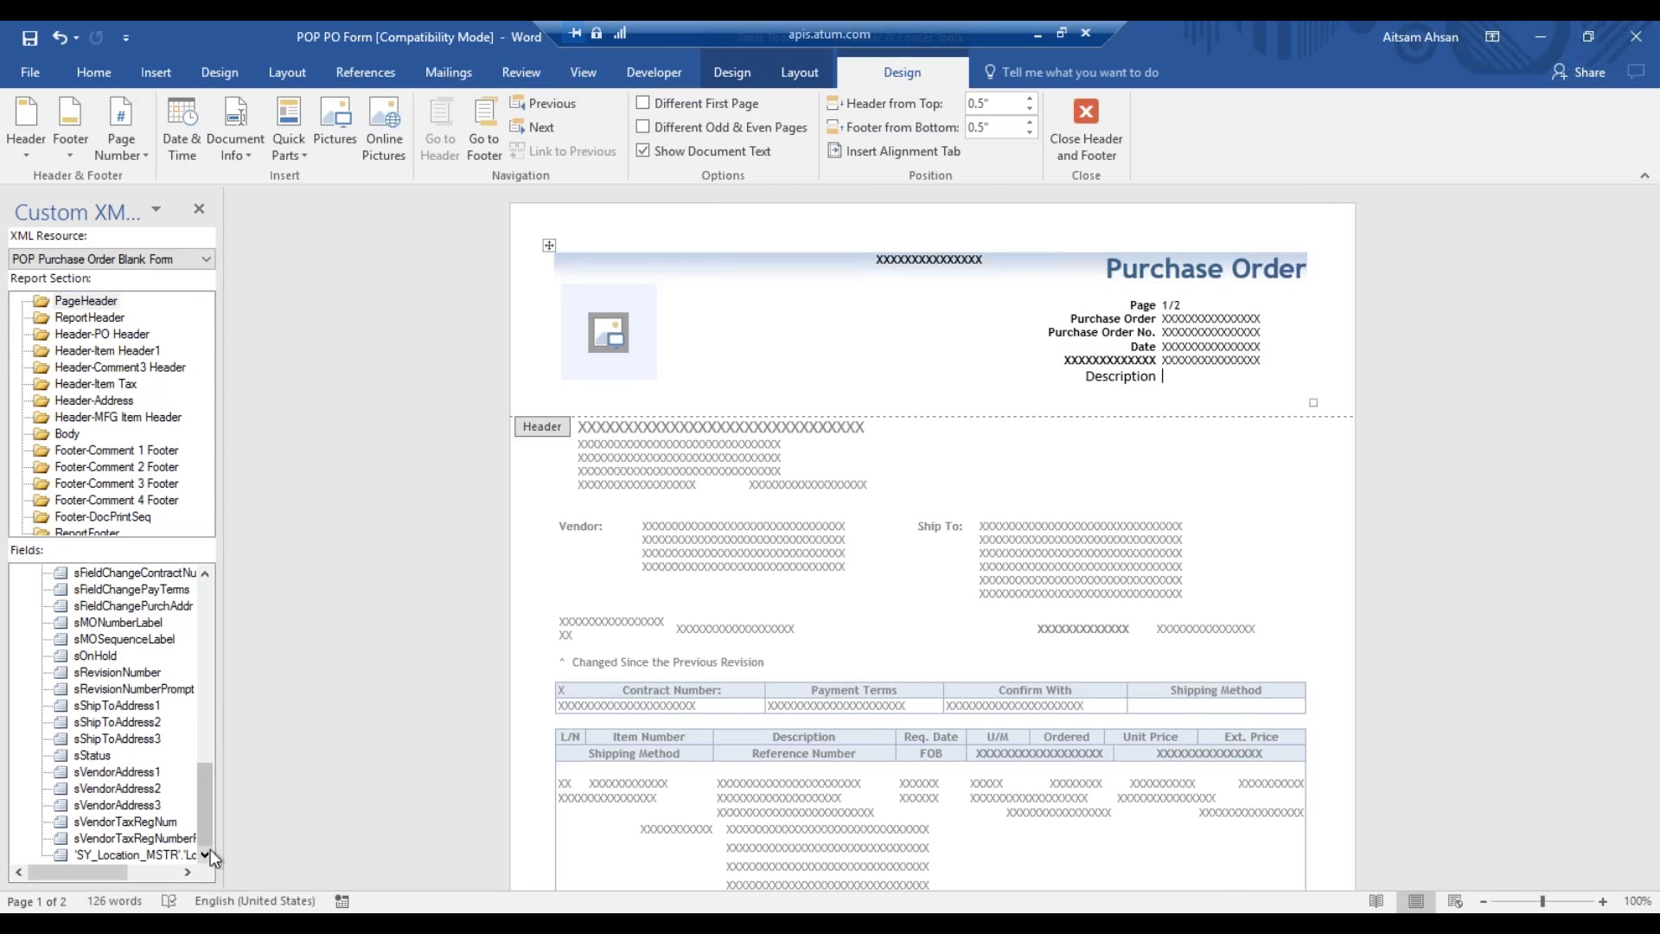
drag(210, 823, 200, 692)
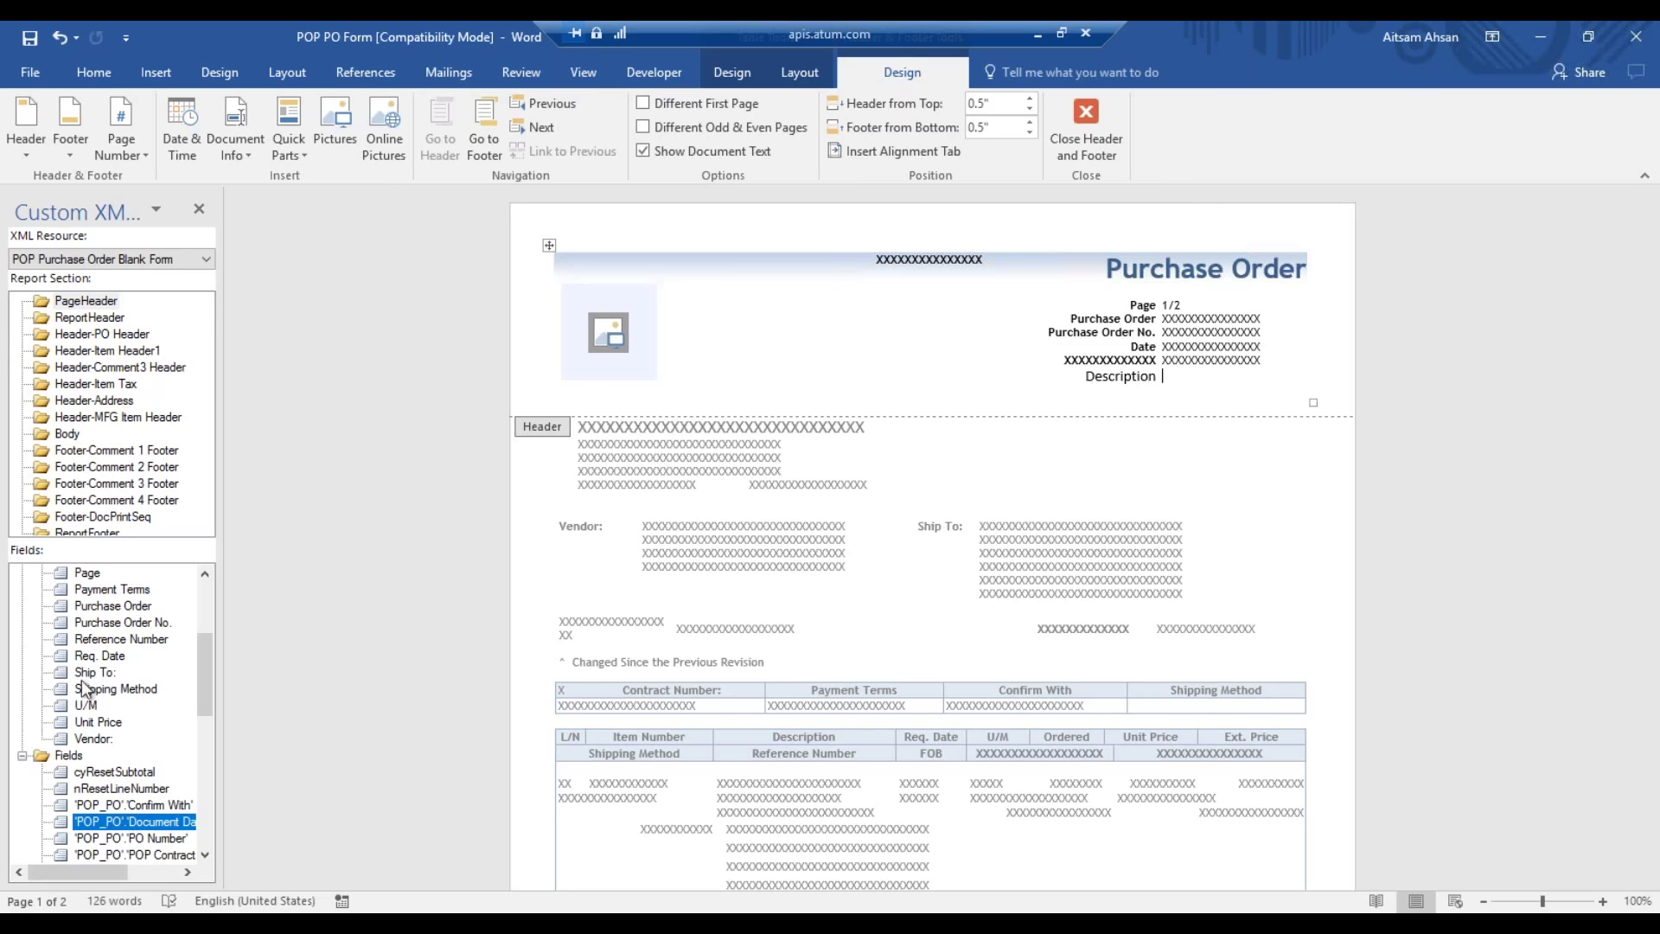
double_click(205, 856)
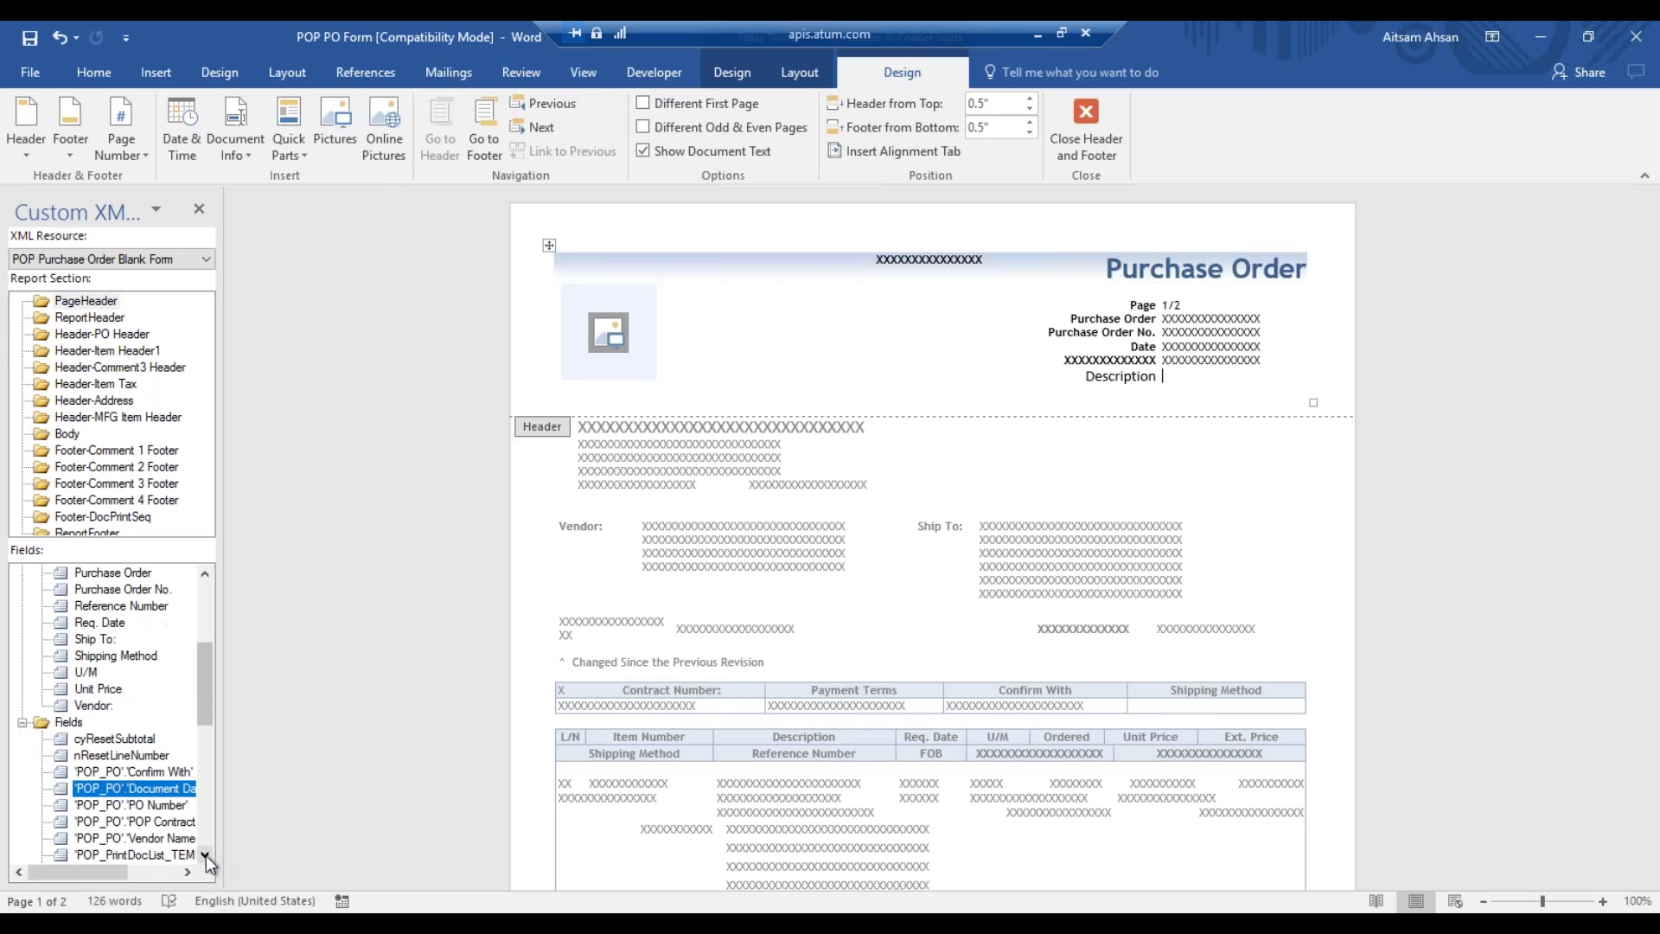
click(205, 854)
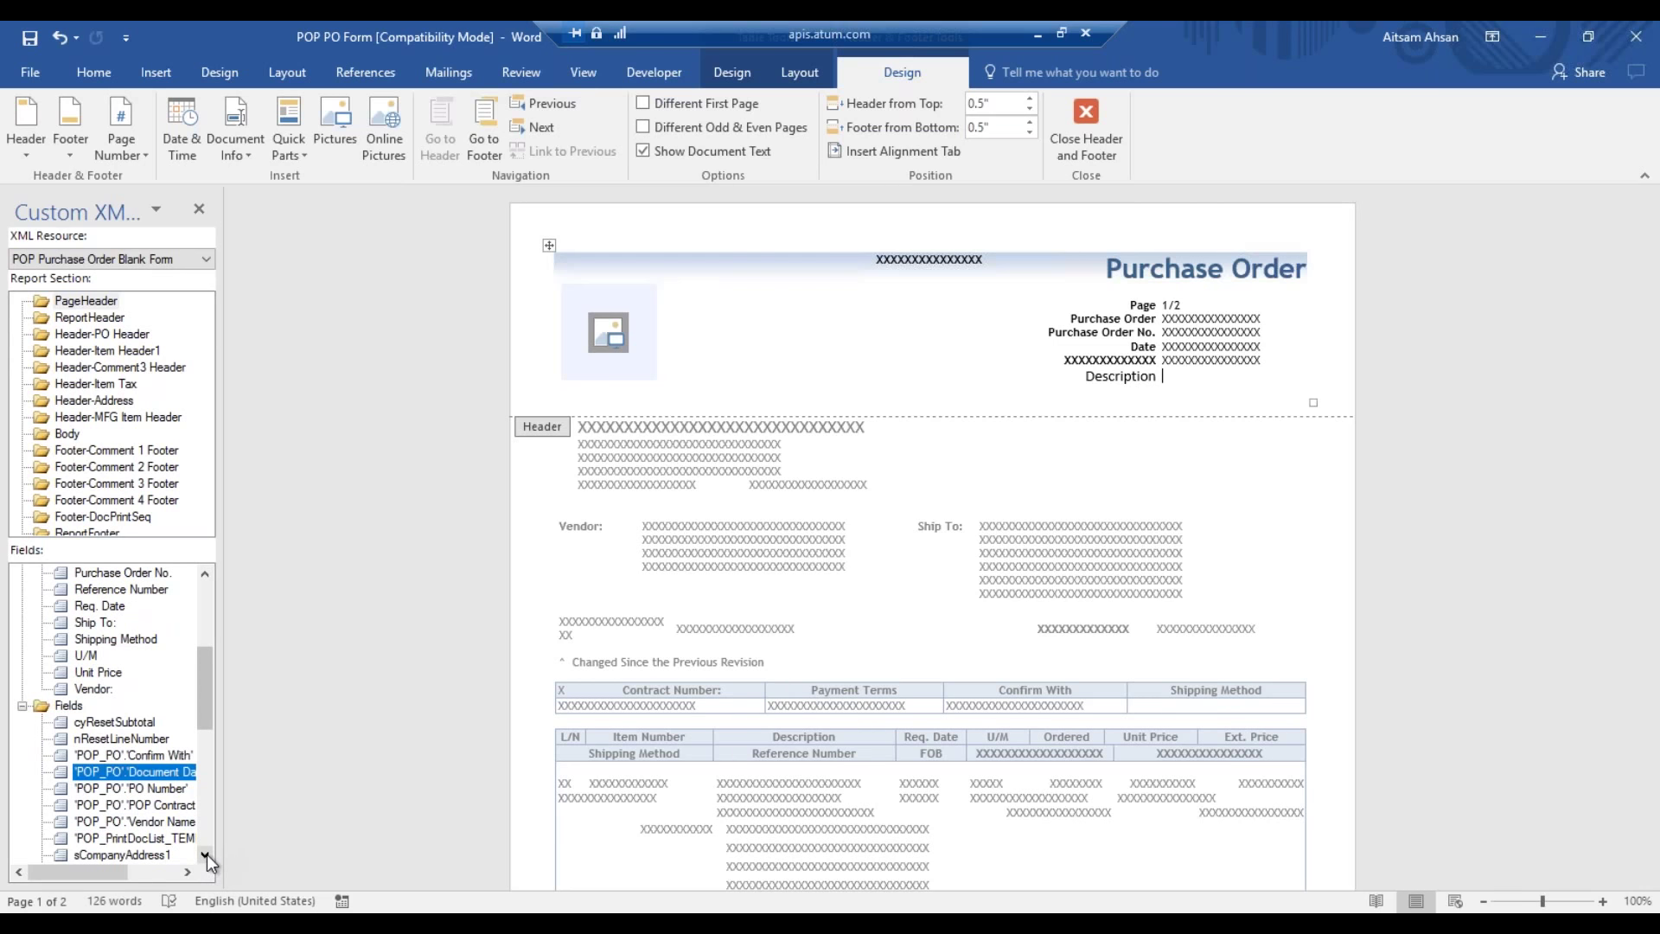
double_click(205, 855)
click(206, 854)
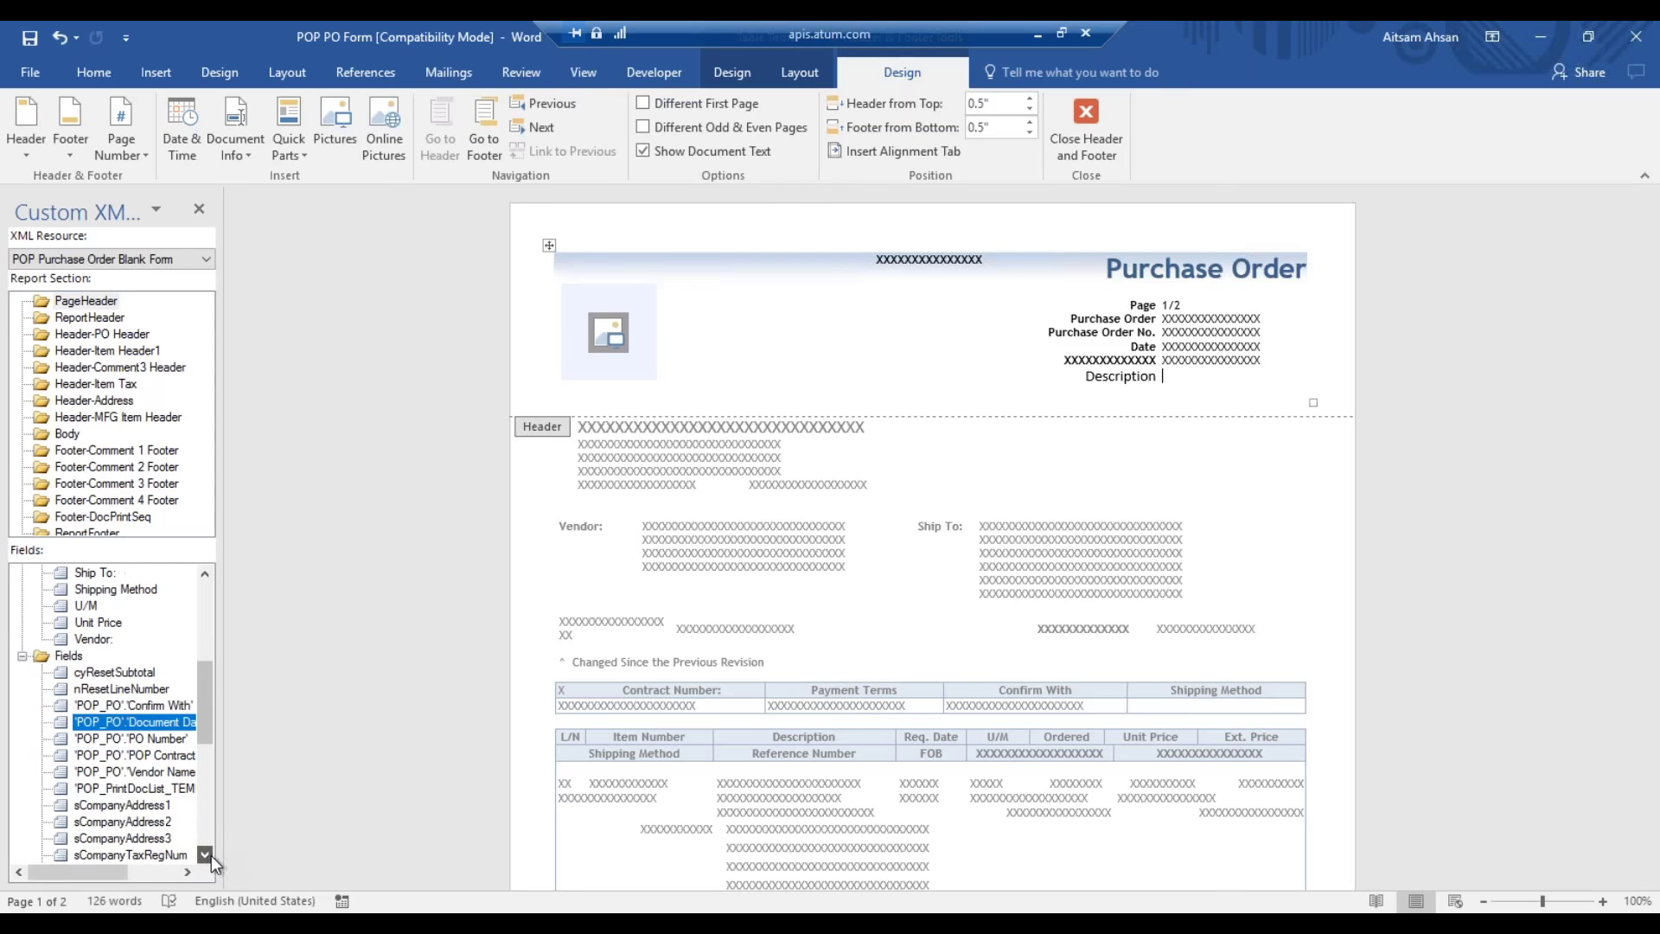
click(136, 674)
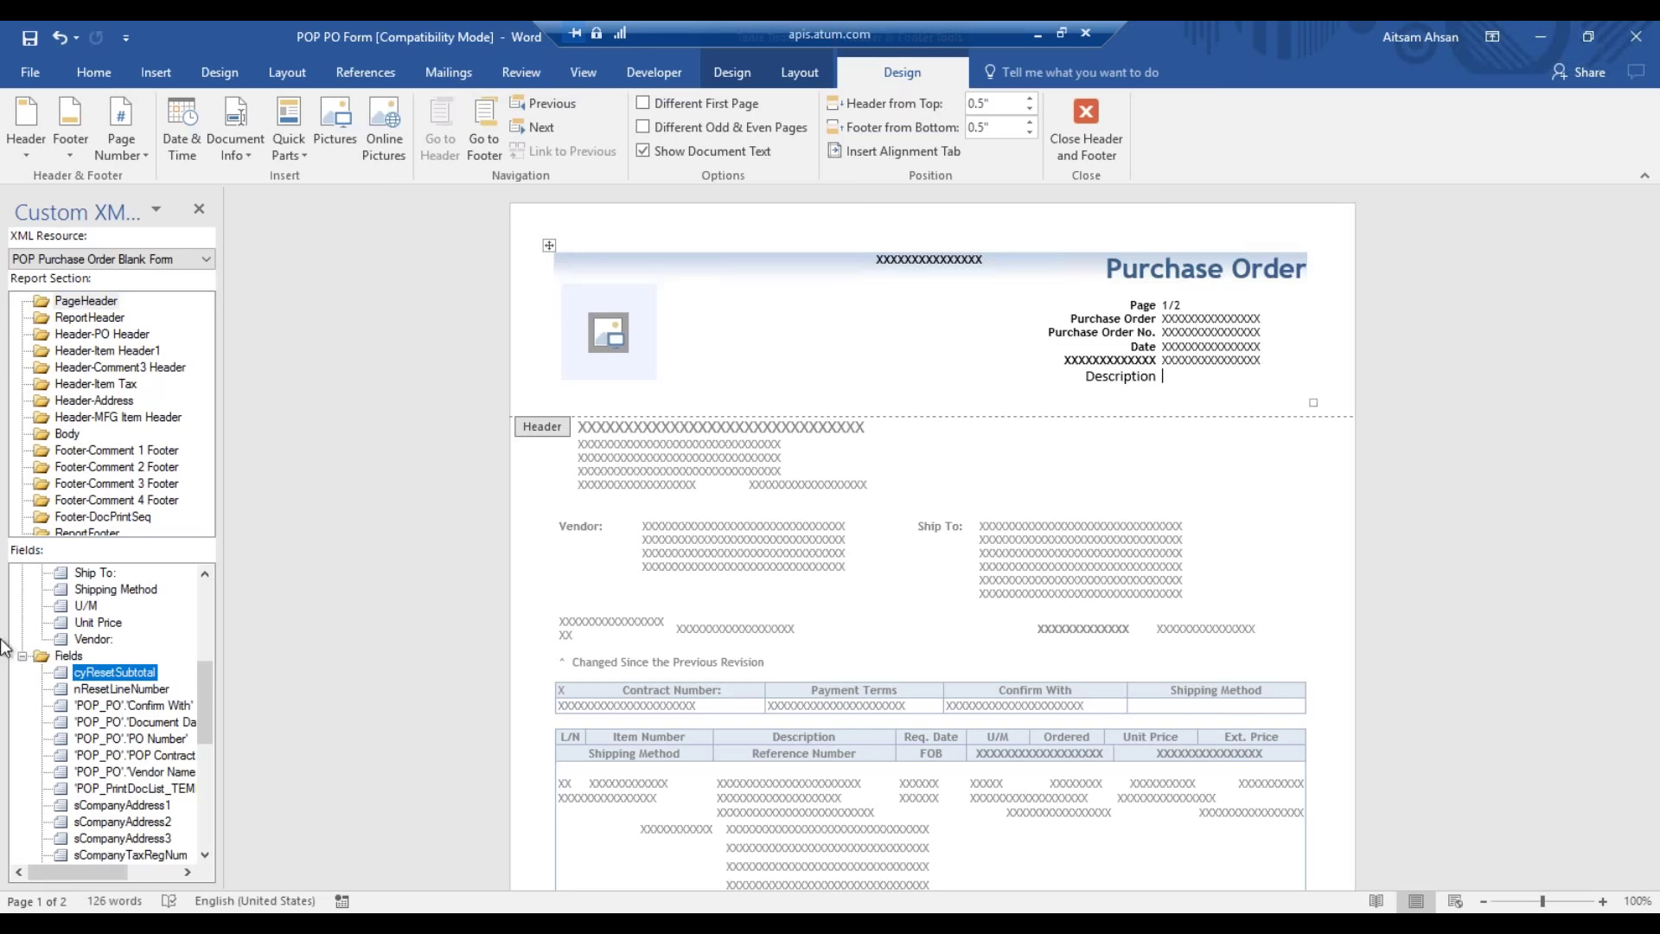
- Show the Developer tools and start scrolling the Custom XML Mapping Fields list
click(685, 71)
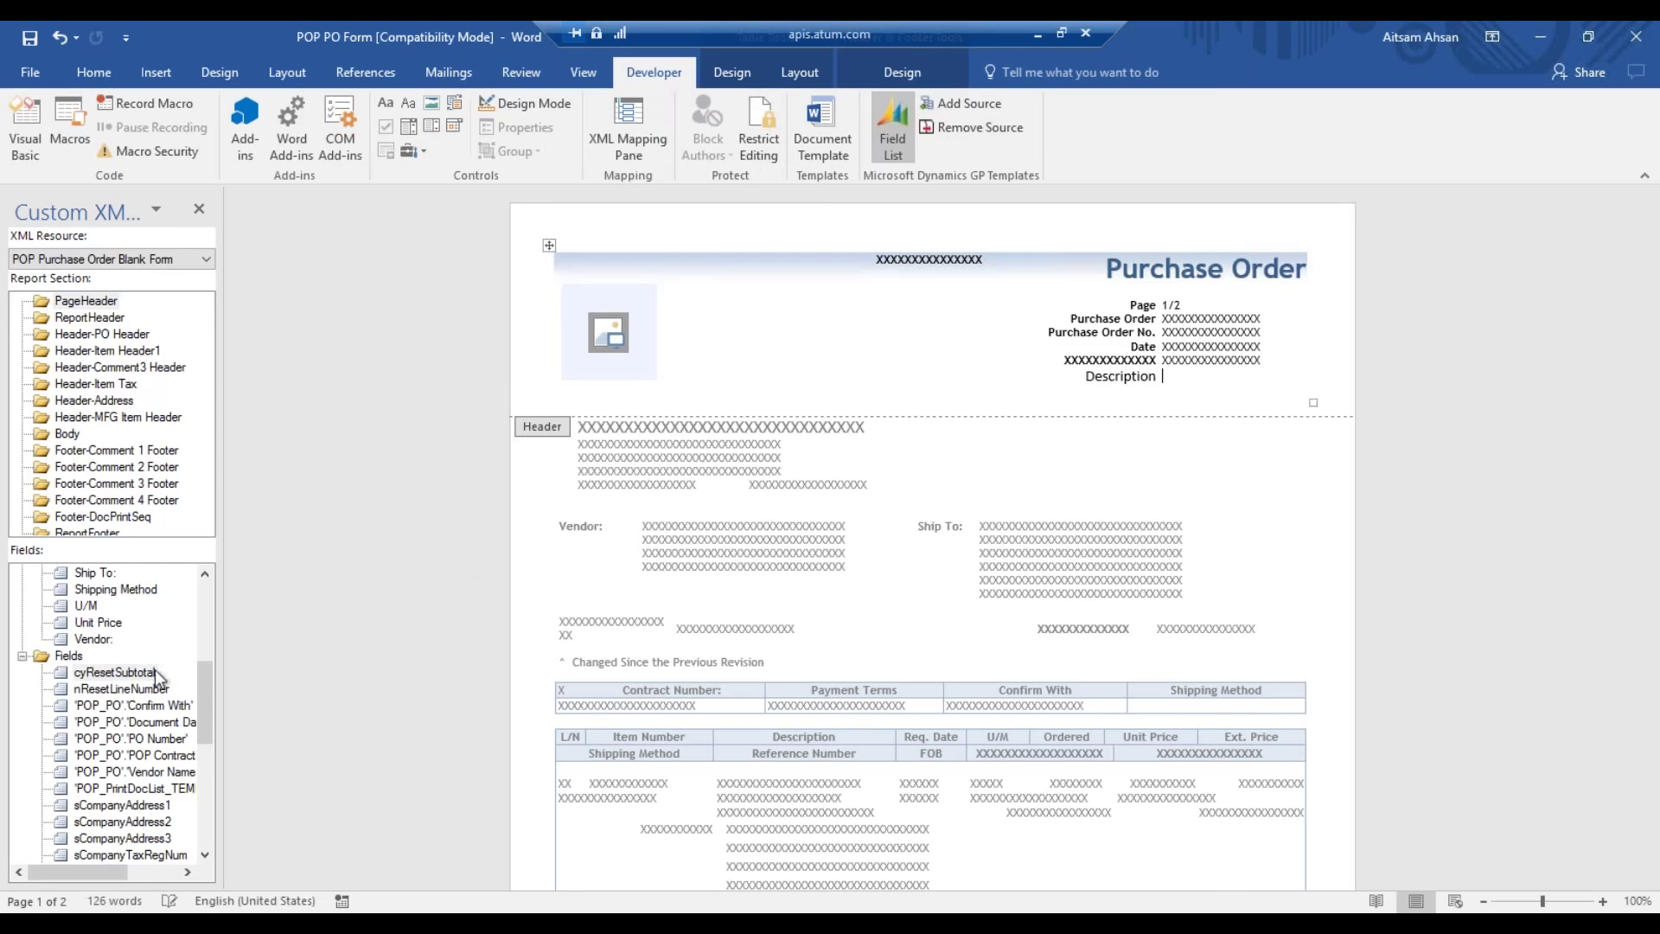
click(204, 854)
click(204, 854)
click(204, 854)
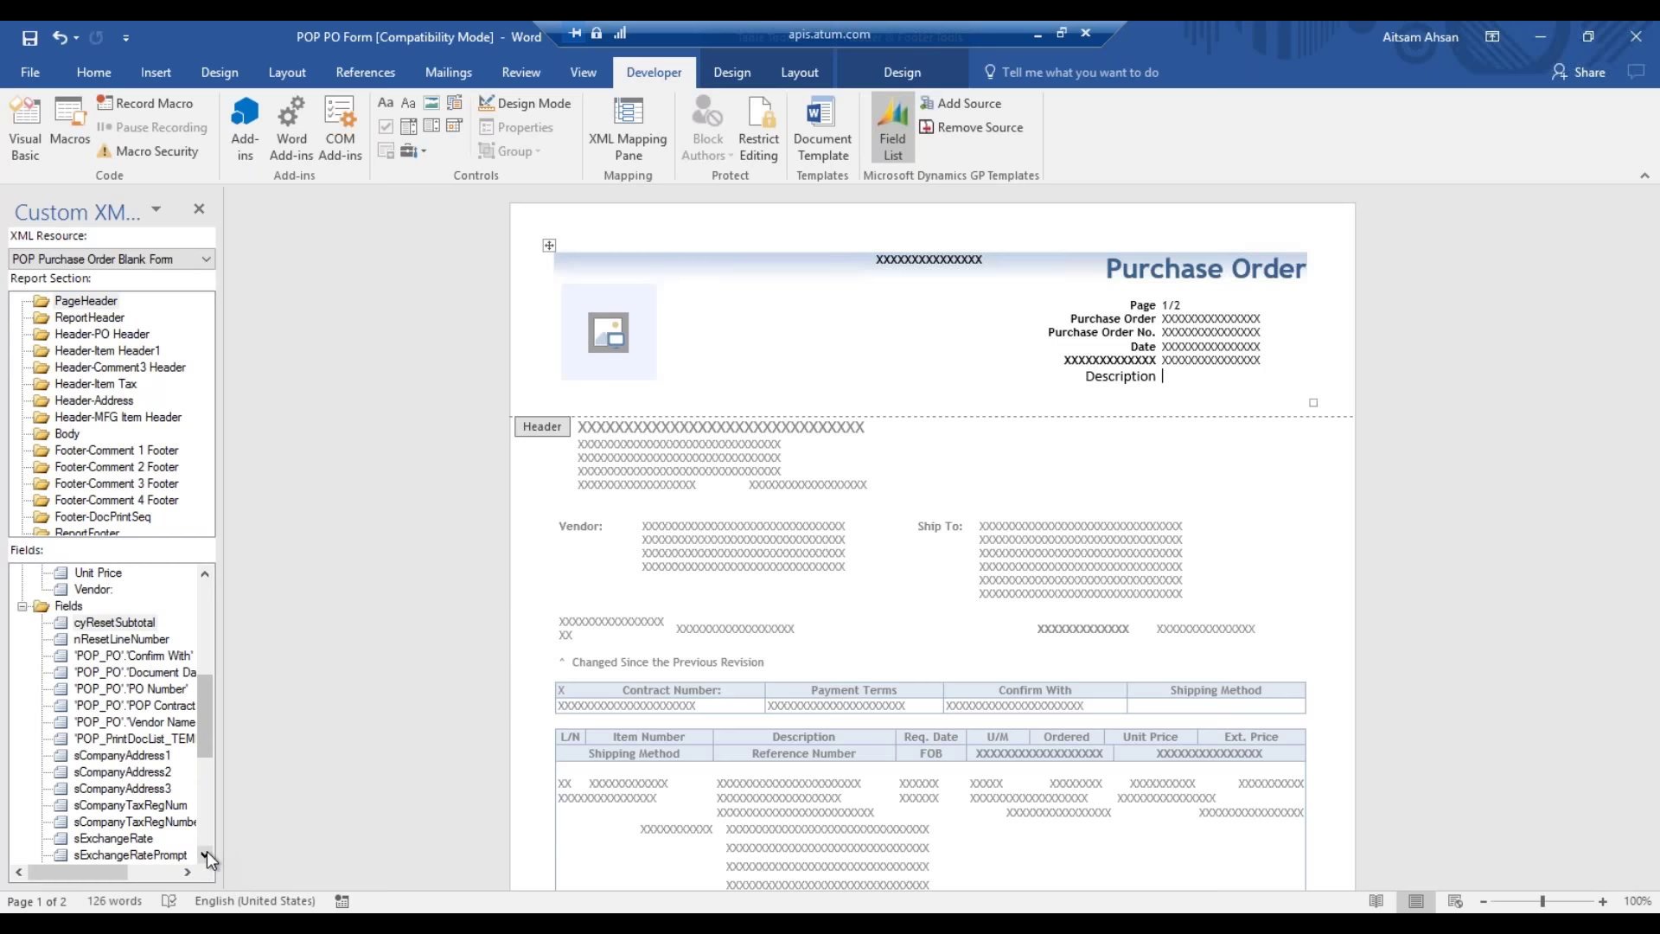
click(206, 854)
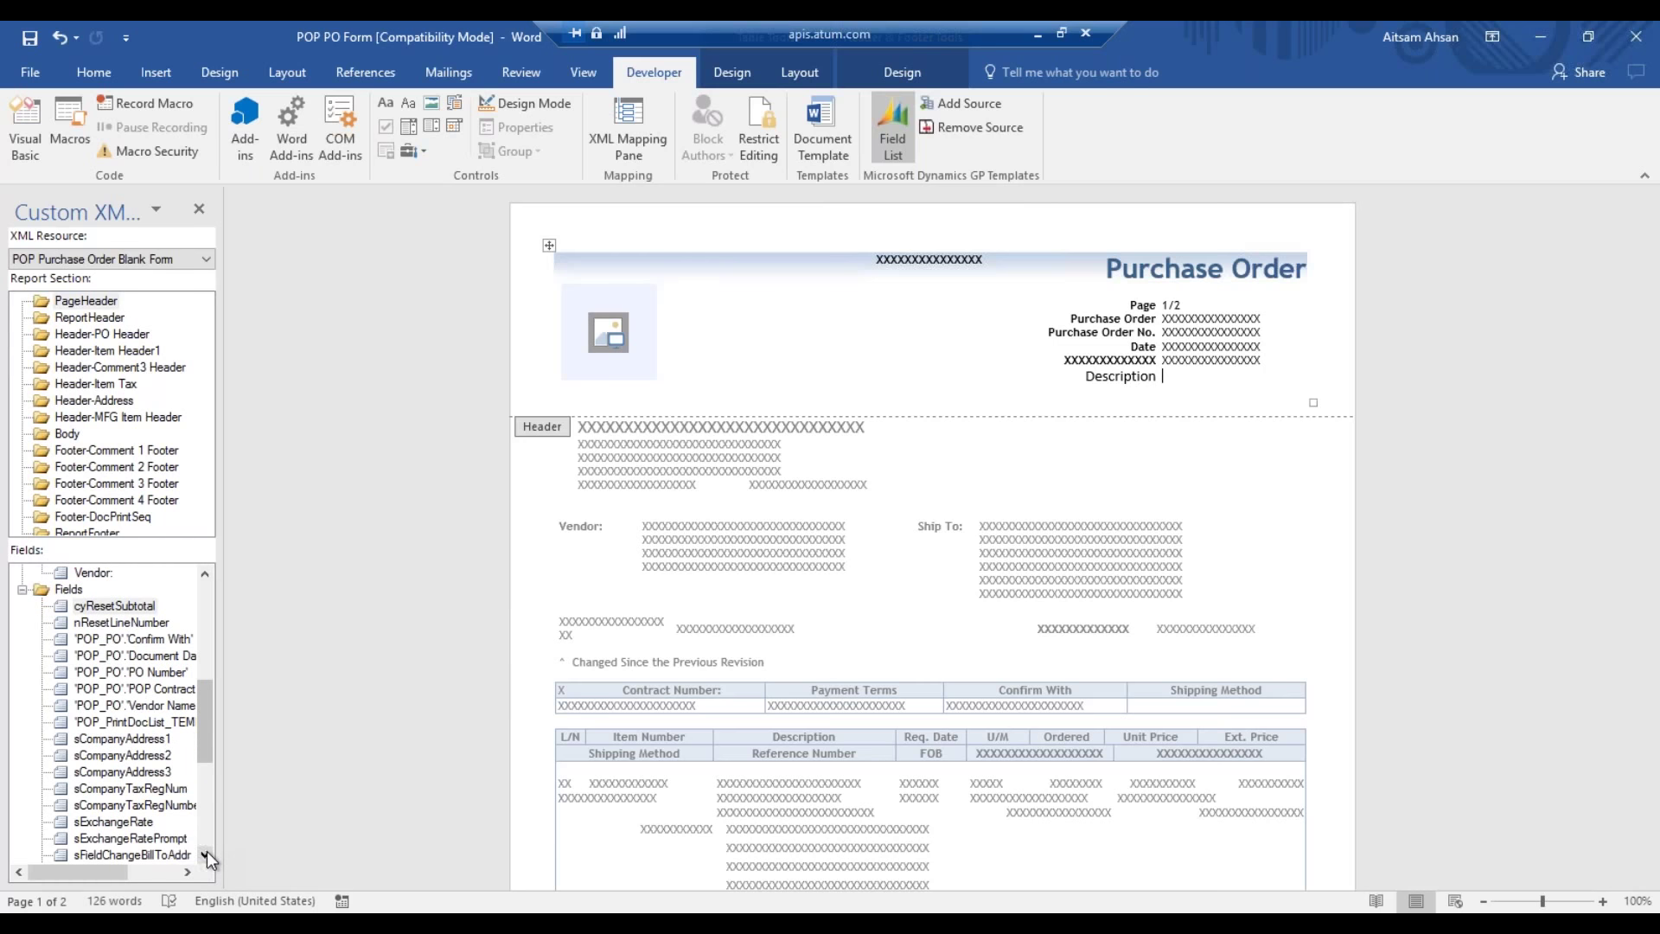
click(201, 860)
click(201, 860)
click(201, 860)
click(200, 860)
click(201, 860)
- Scroll further through the purchase order fields, then select the Description control in the header
double_click(204, 856)
click(204, 855)
double_click(204, 855)
double_click(204, 855)
double_click(204, 855)
click(204, 855)
click(204, 855)
double_click(204, 855)
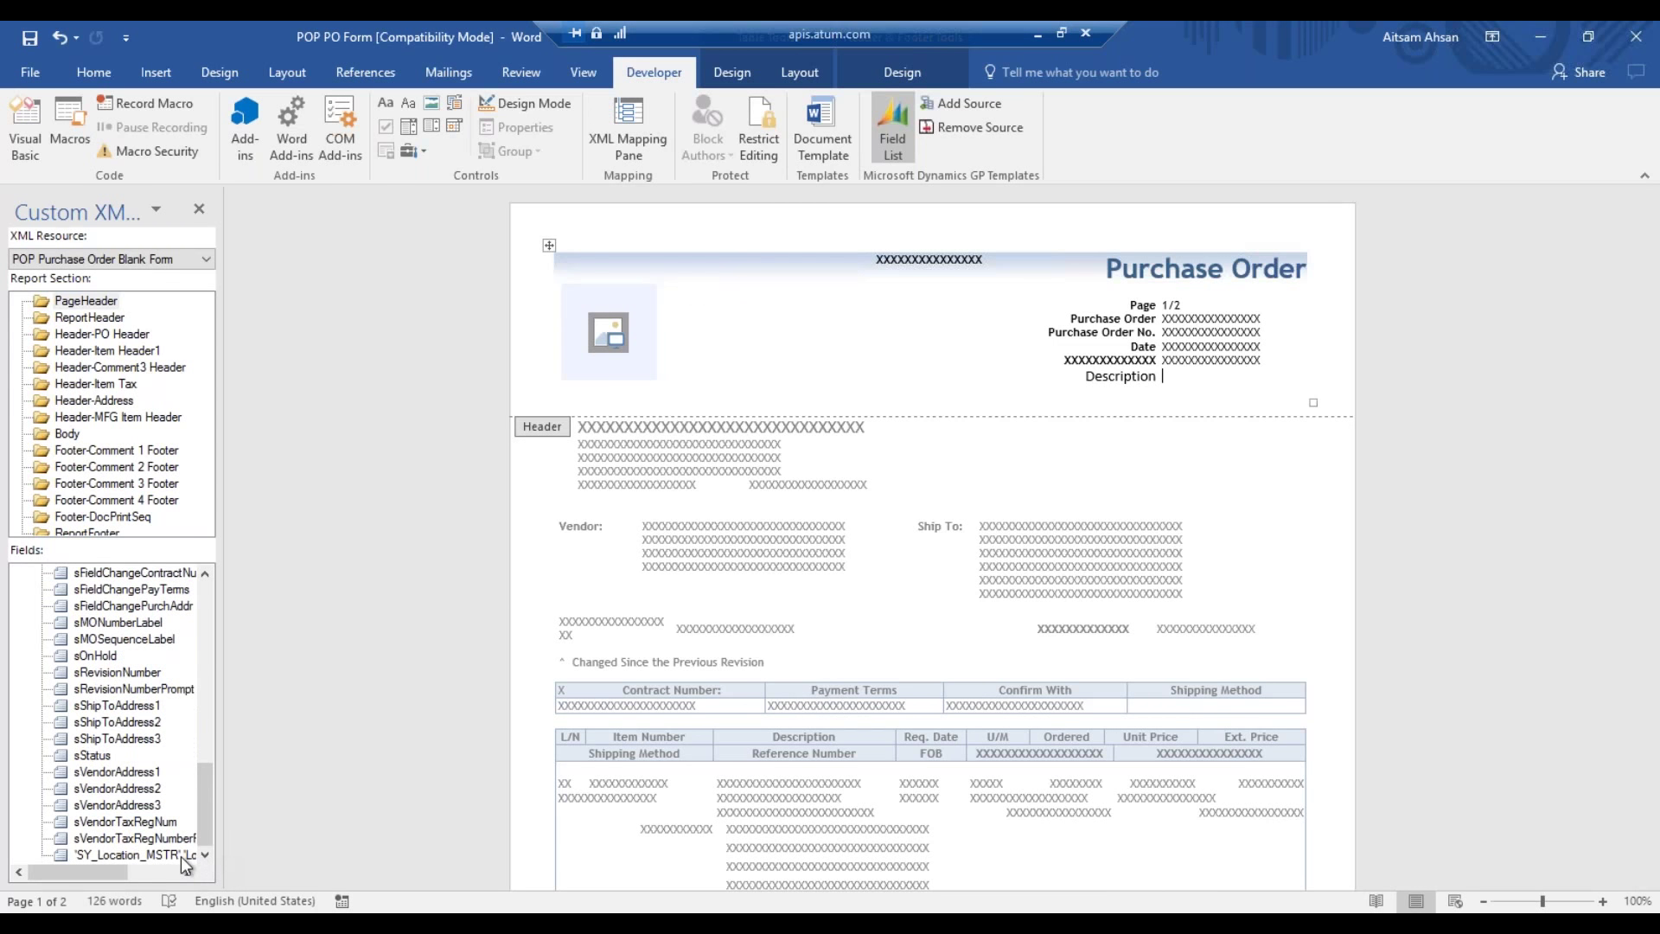
drag(208, 802, 184, 643)
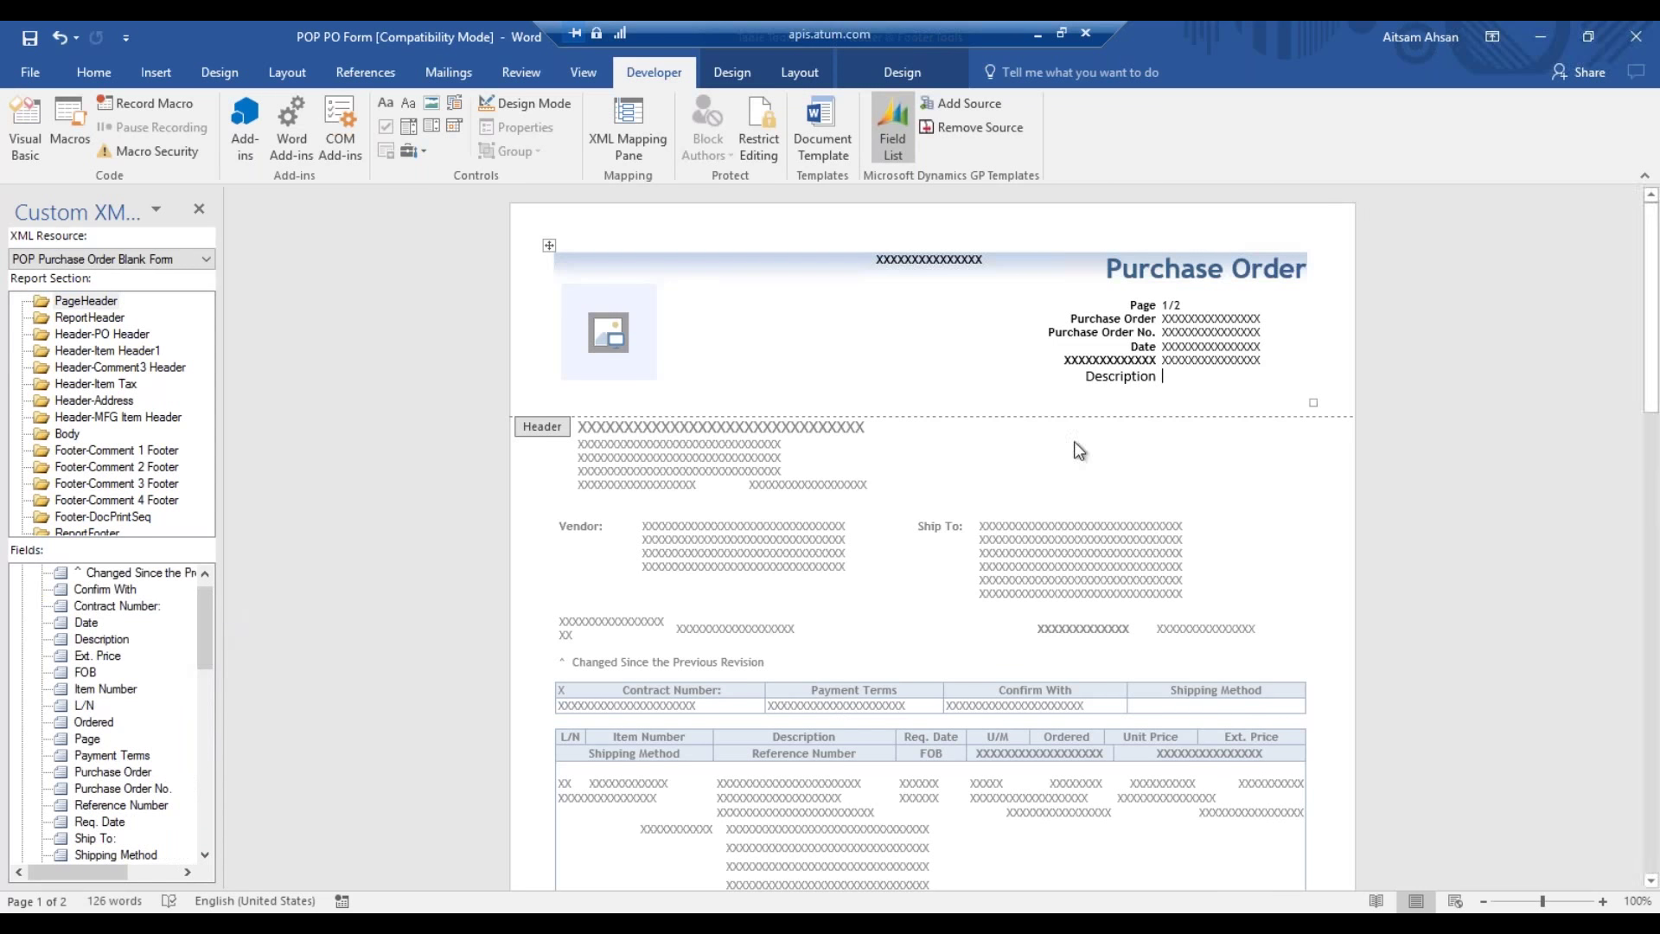
click(1126, 375)
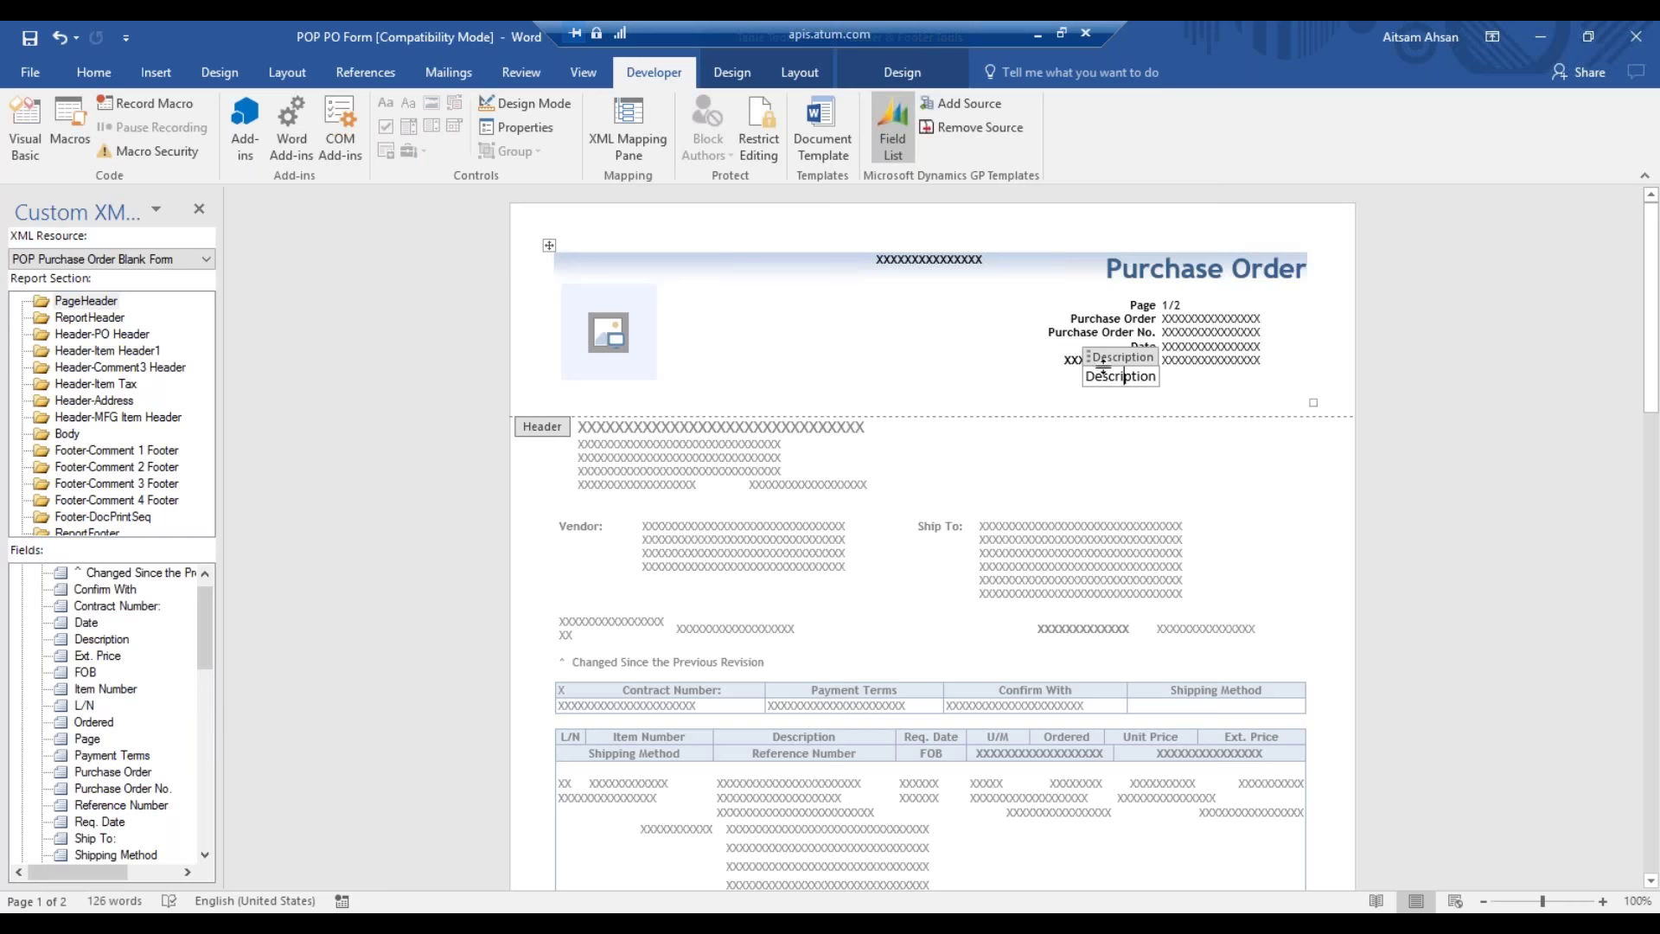
- Undo the last edit and delete the Description content control from the header
key(ctrl+z)
click(1107, 359)
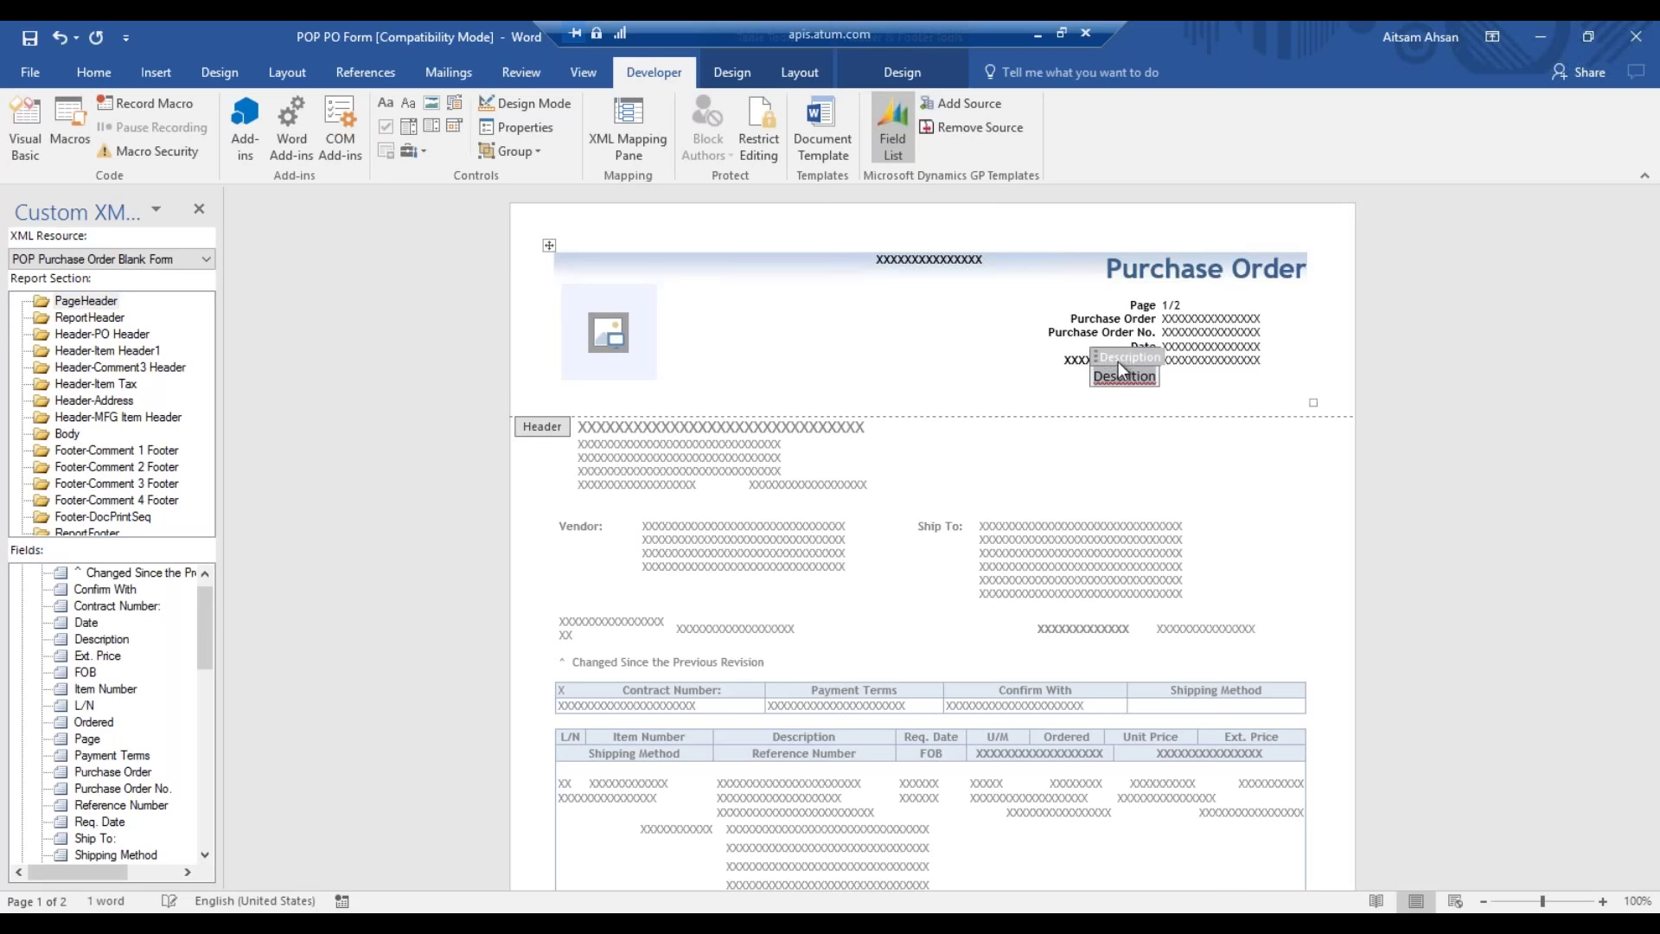
key(Delete)
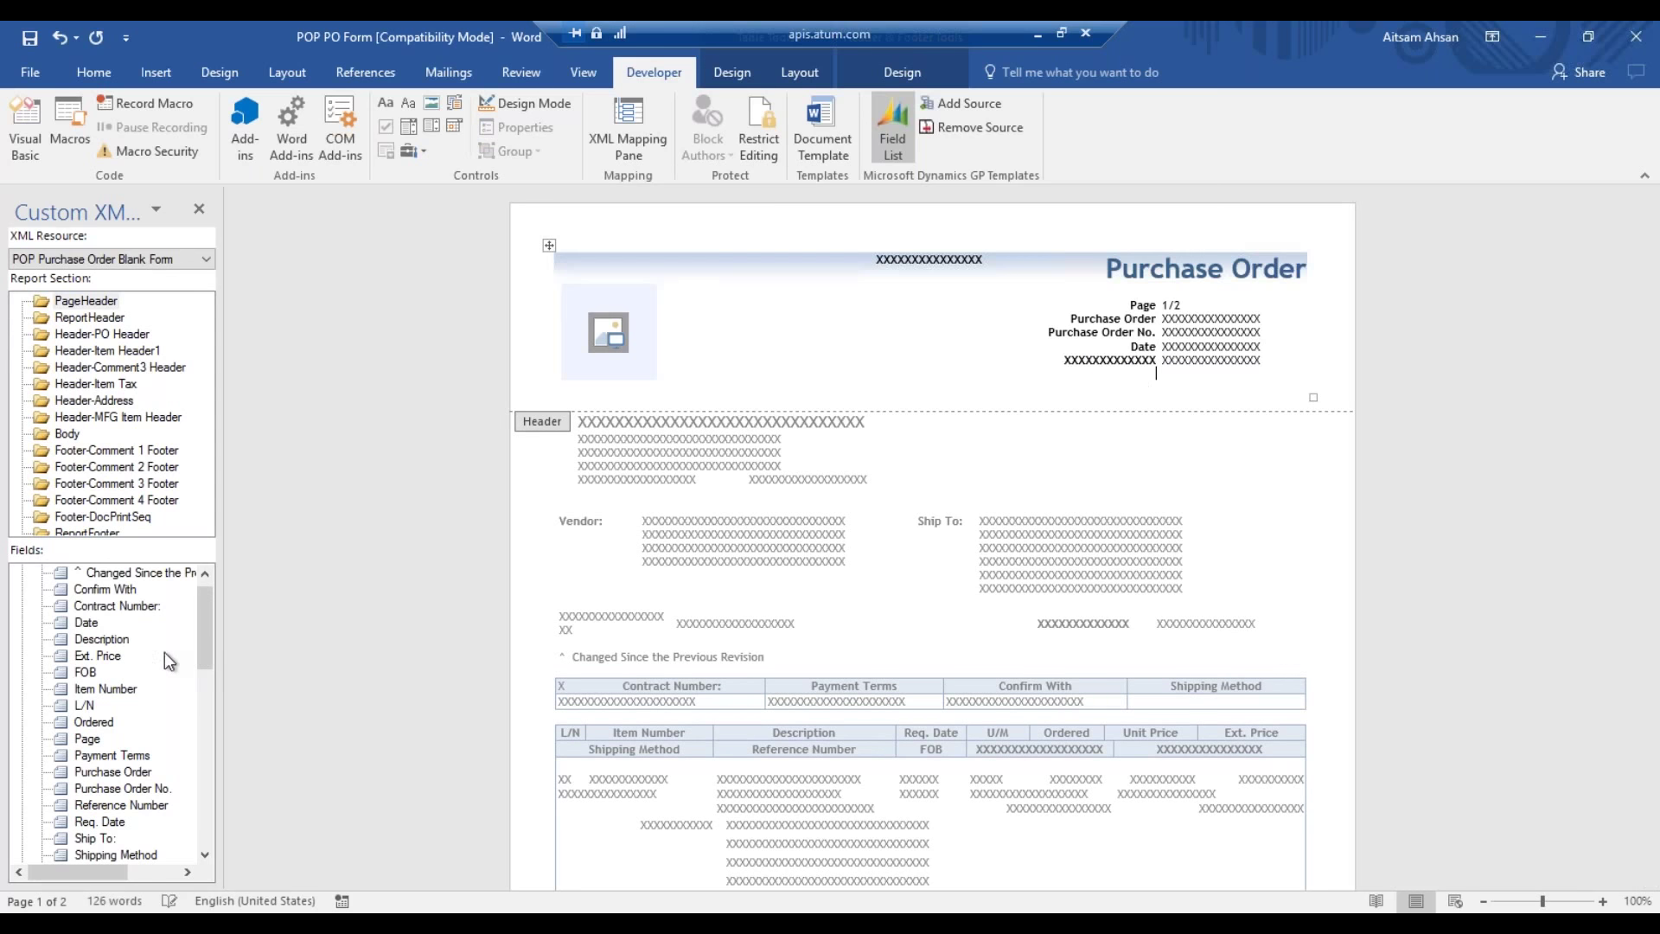
- Insert the Page field from the Fields list beneath the header details
mouse_move(199, 633)
mouse_down()
mouse_move(204, 603)
mouse_move(200, 631)
mouse_up()
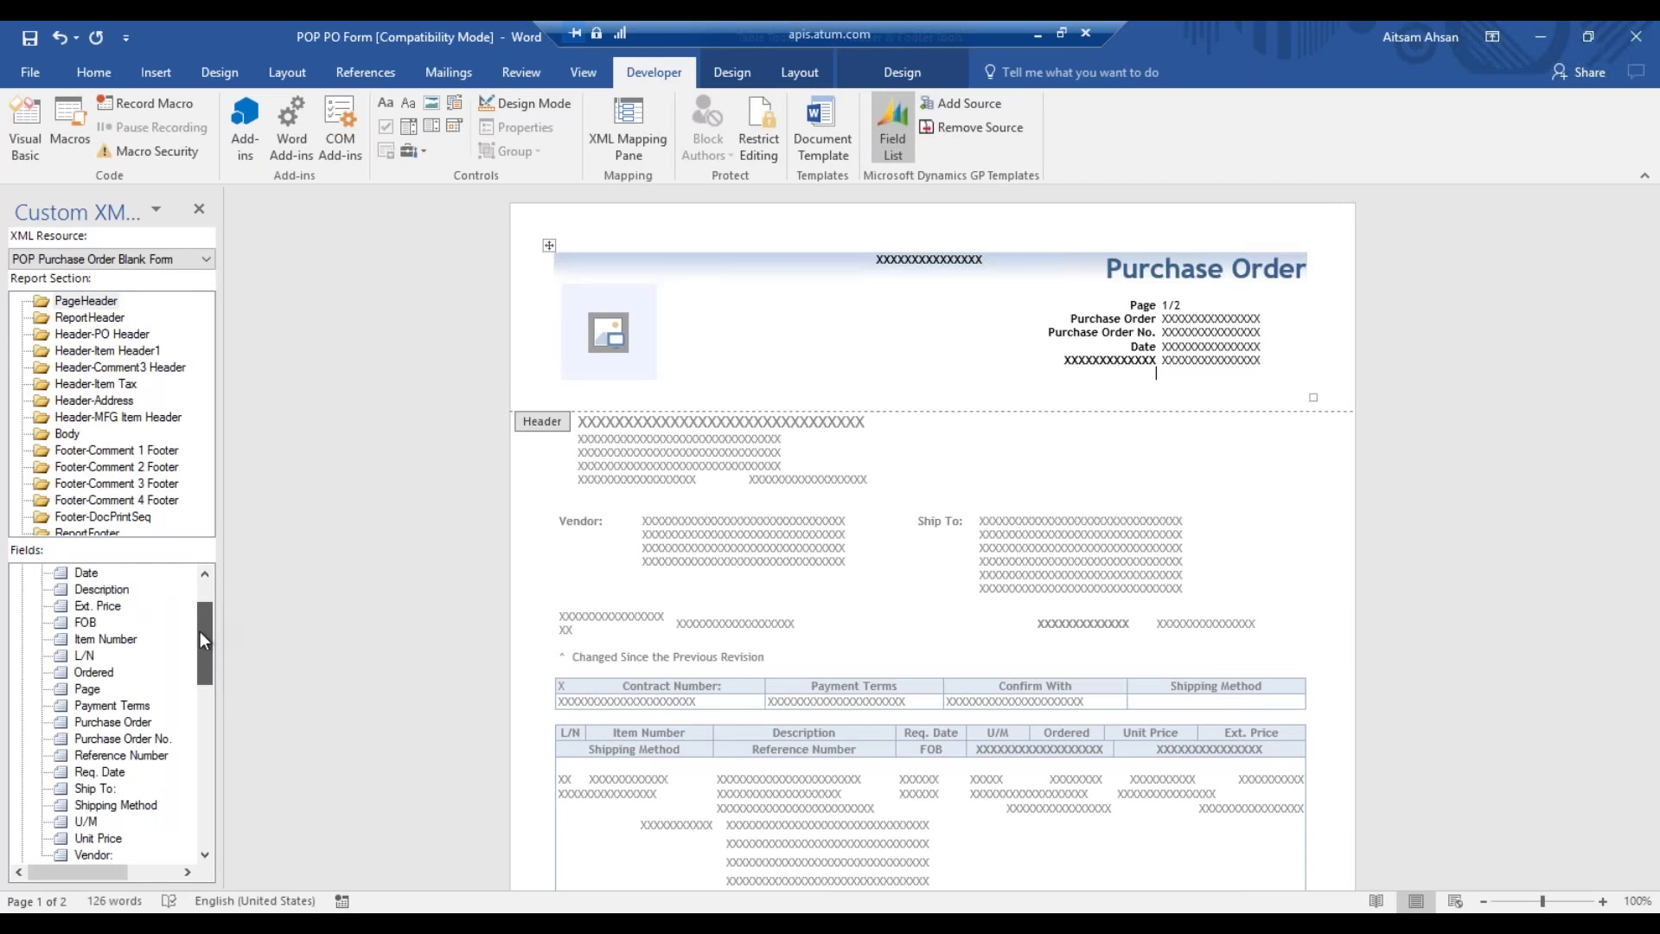
click(95, 690)
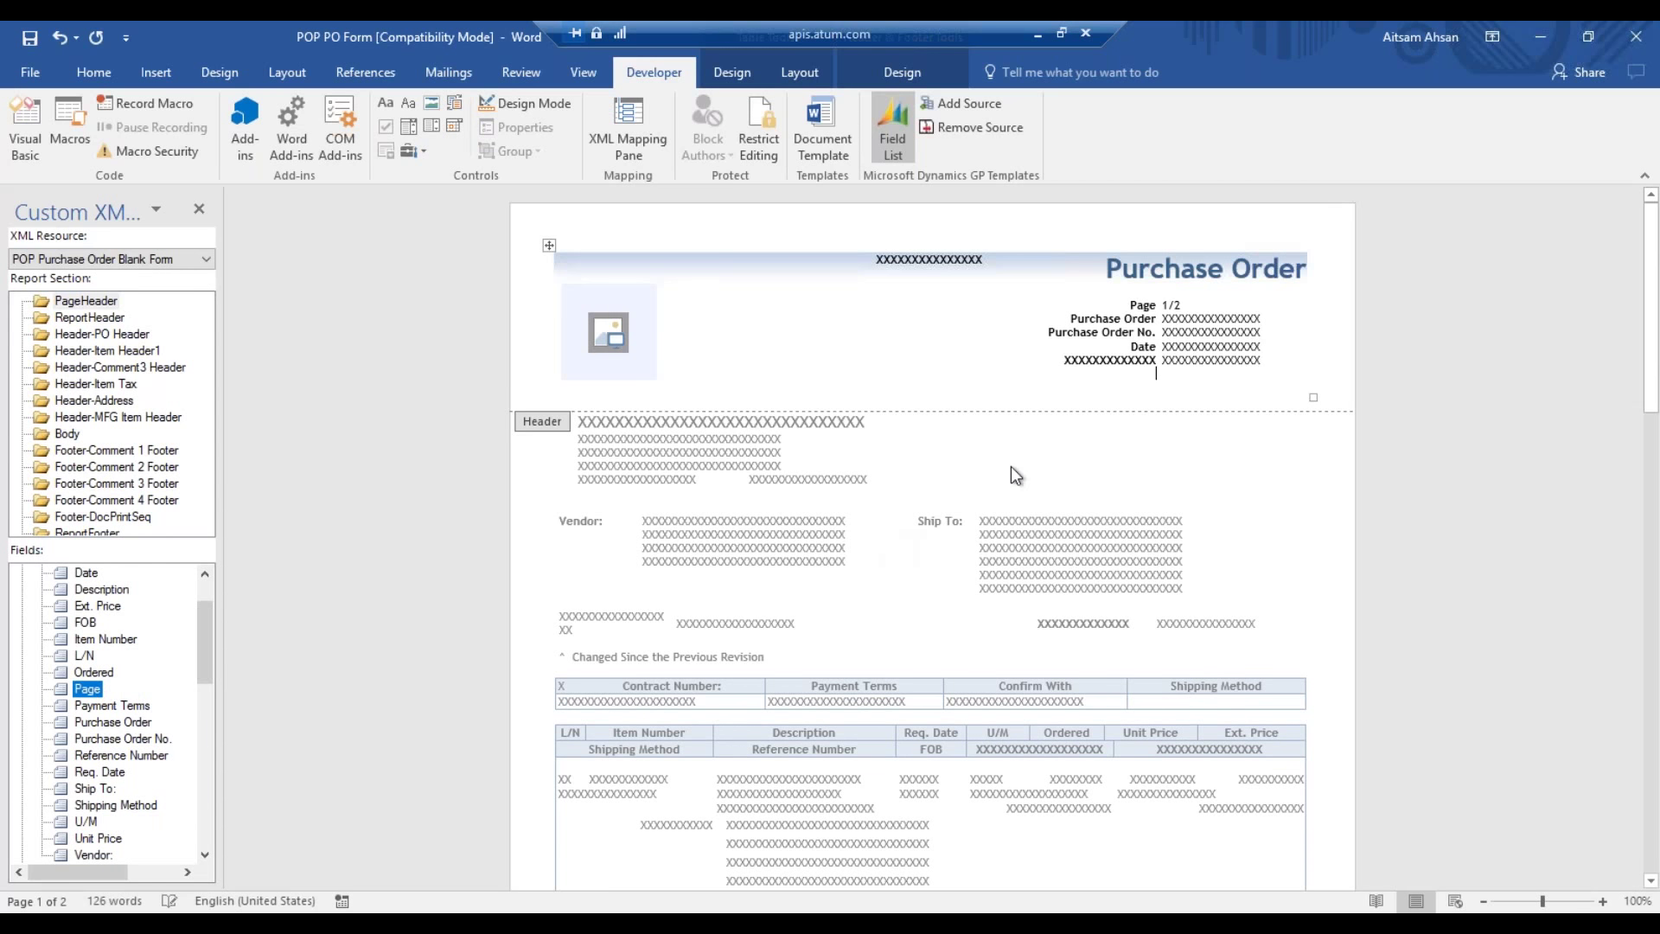
drag(90, 689, 1152, 387)
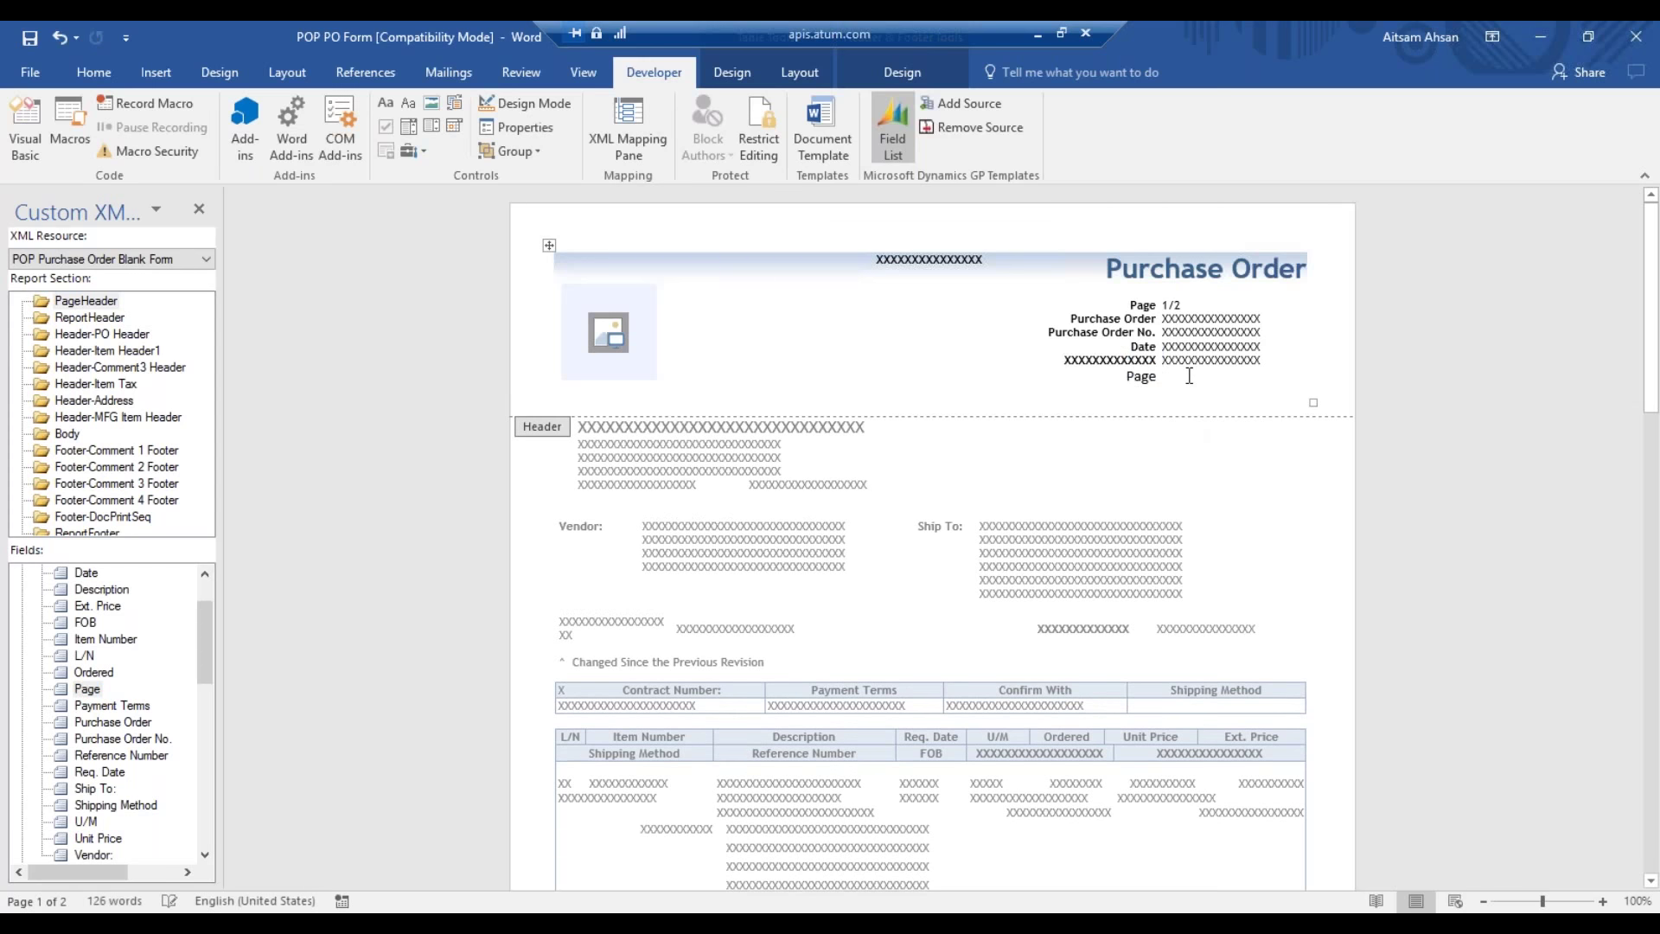
- Select the Page label text and bring up the Home formatting options
click(1135, 378)
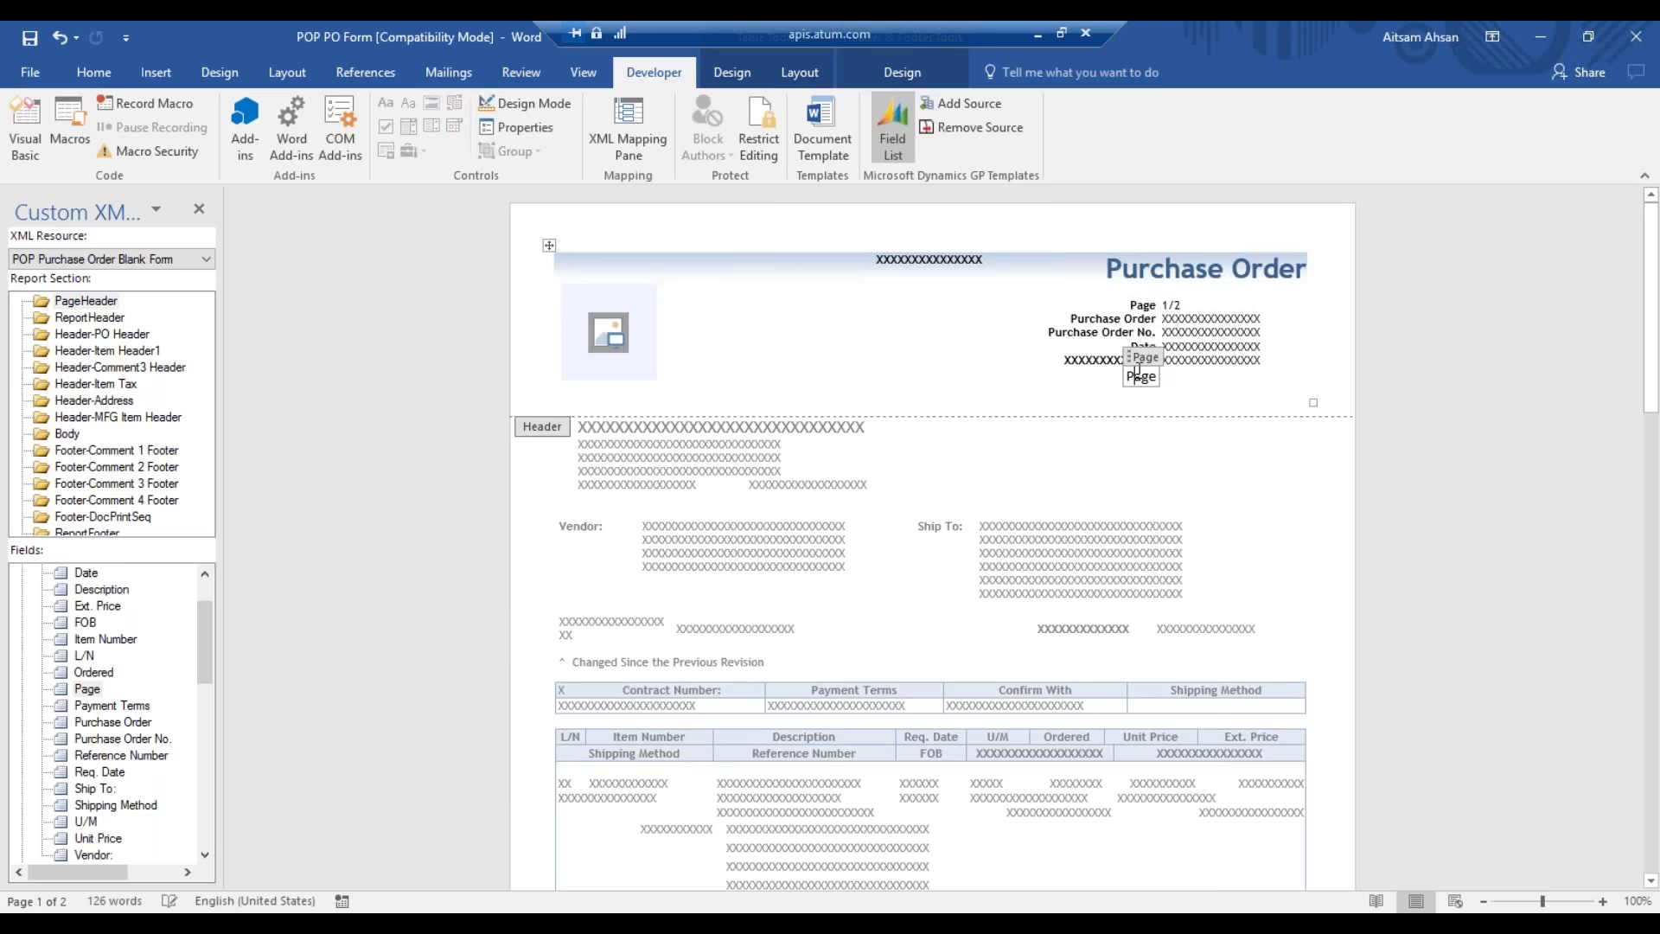
click(1140, 376)
double_click(1142, 376)
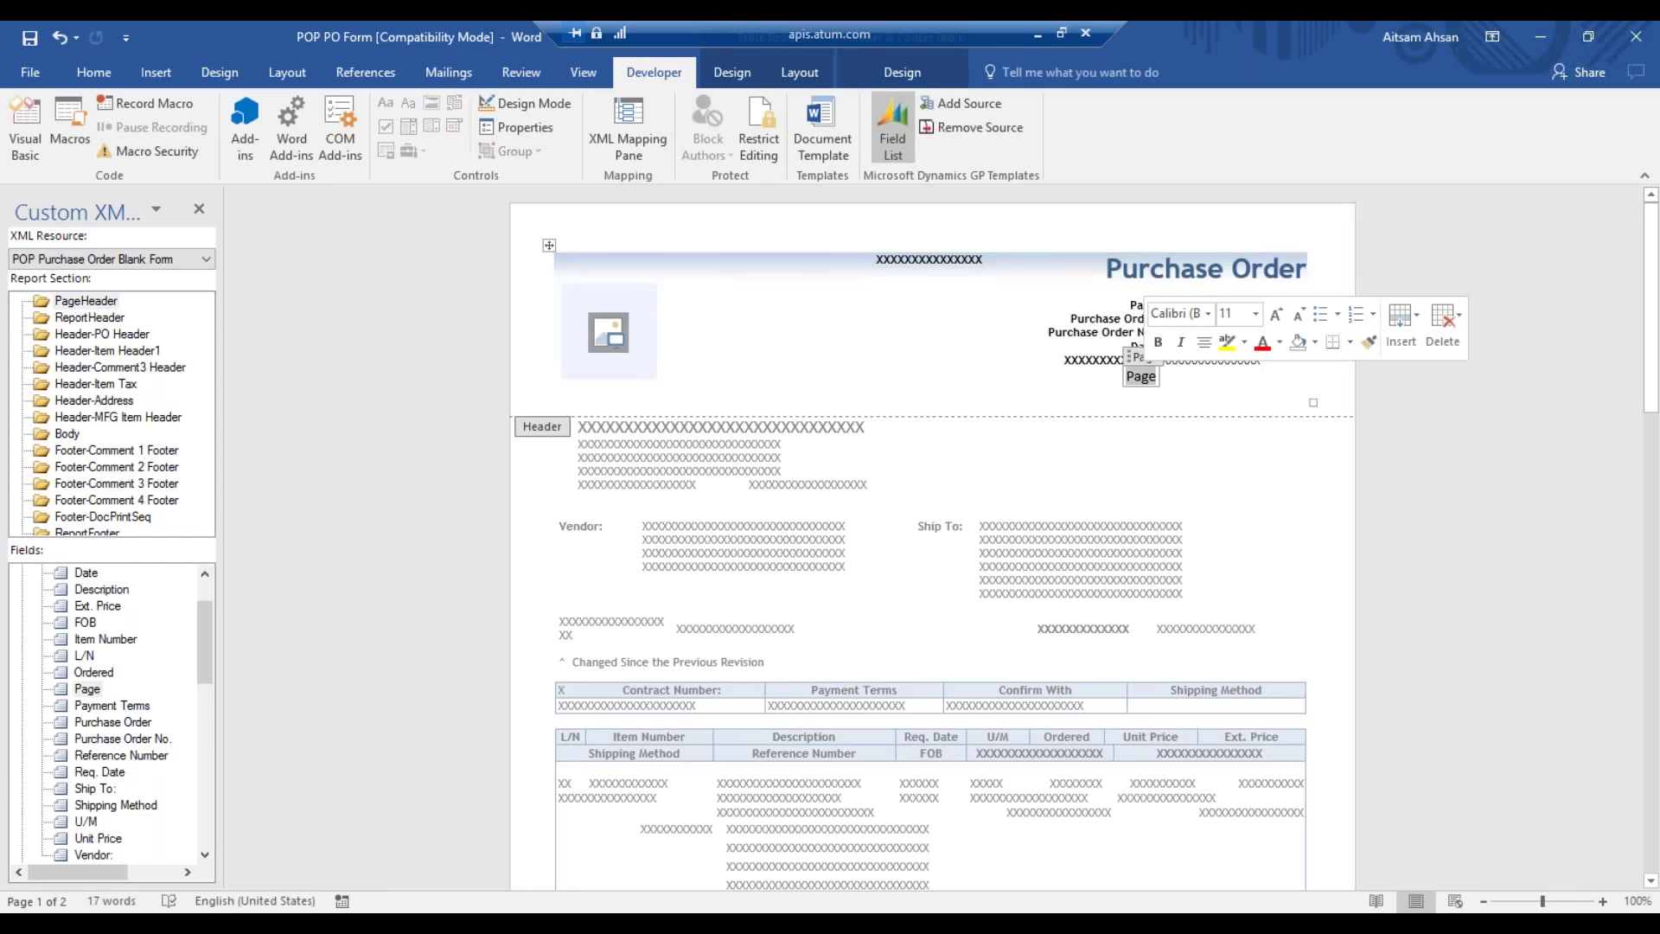
click(112, 73)
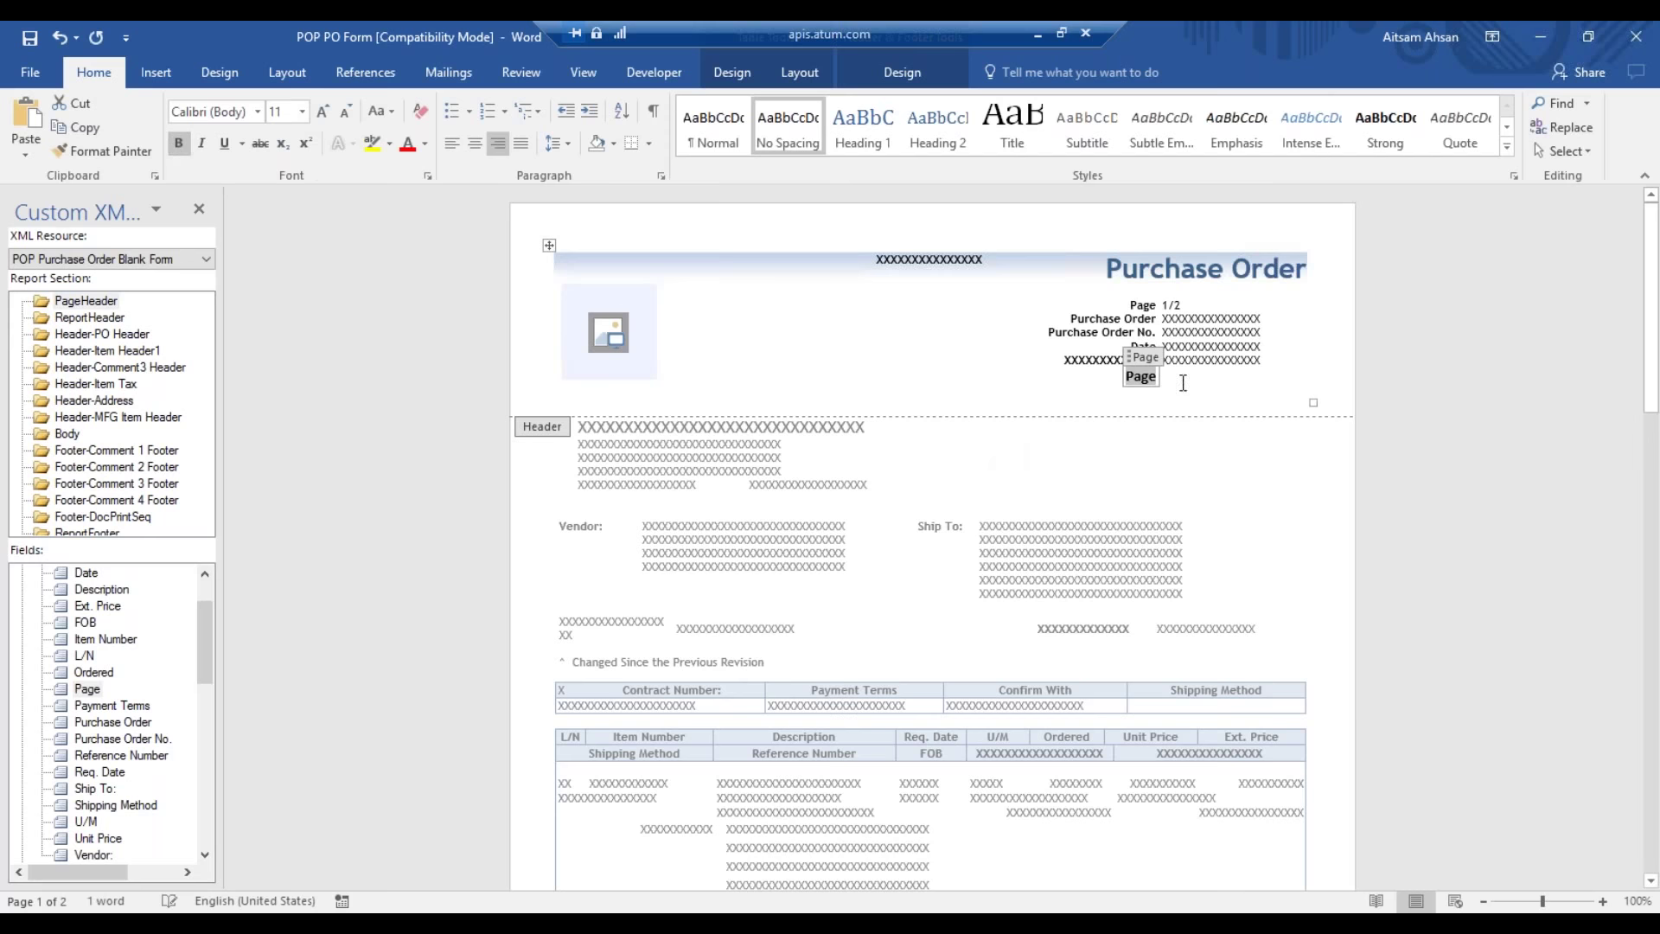
click(1220, 394)
click(205, 853)
- Pick nResetLineNumber in the Fields list and widen the mapping pane to read full names
drag(205, 852, 204, 850)
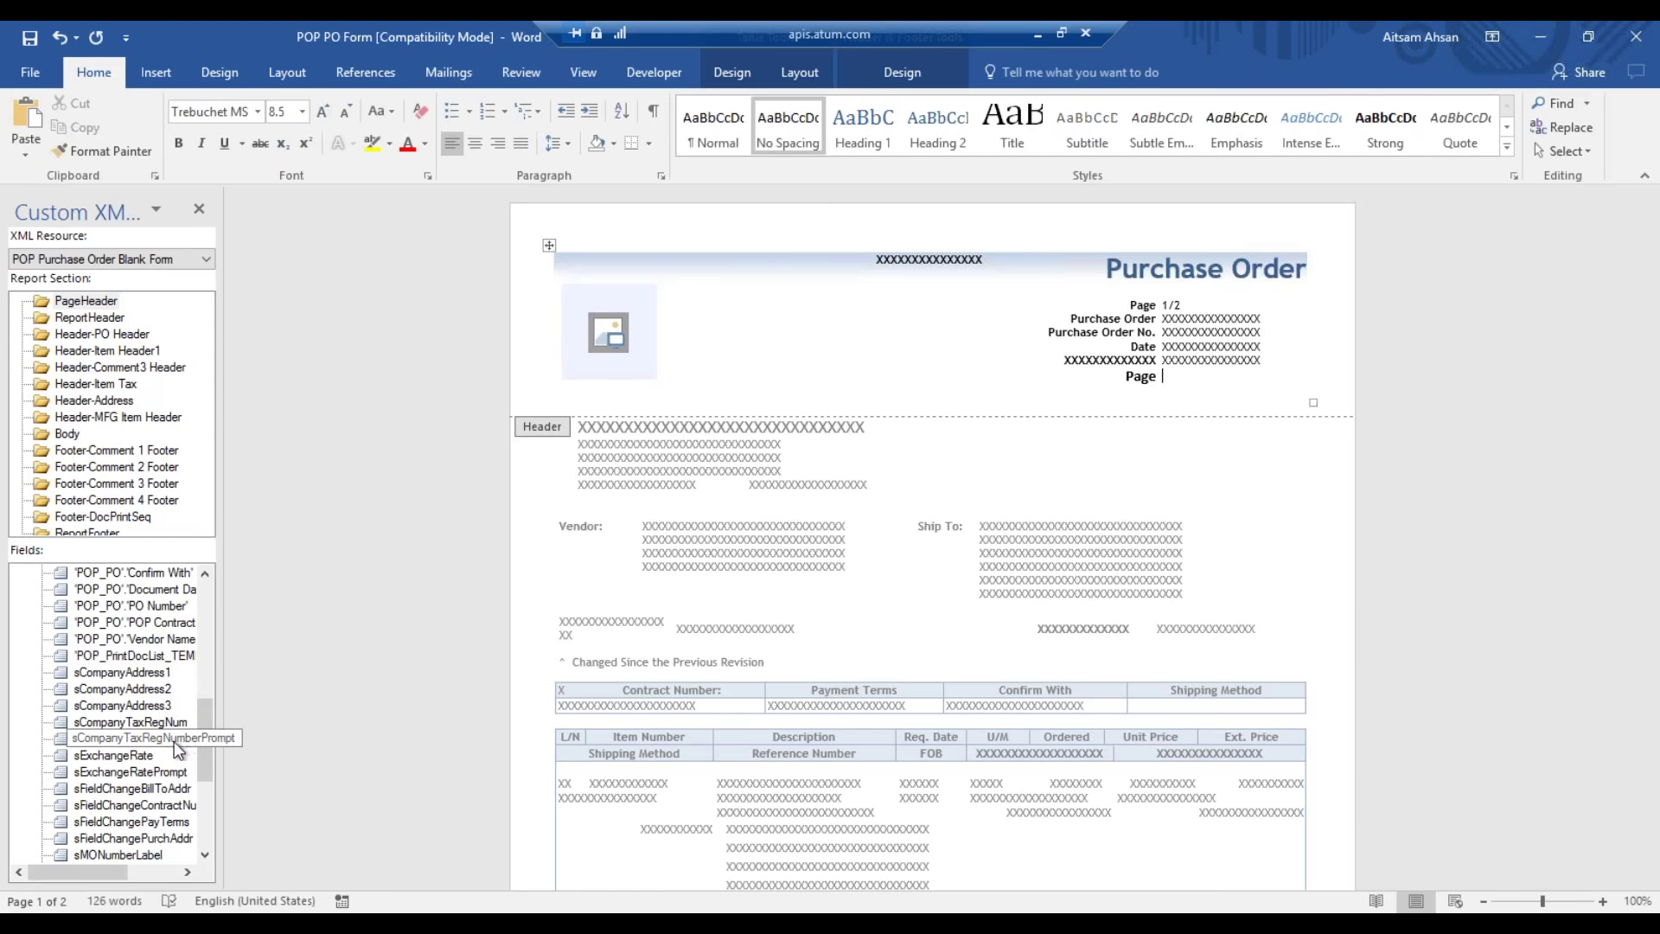
drag(206, 853, 206, 856)
drag(206, 779, 206, 728)
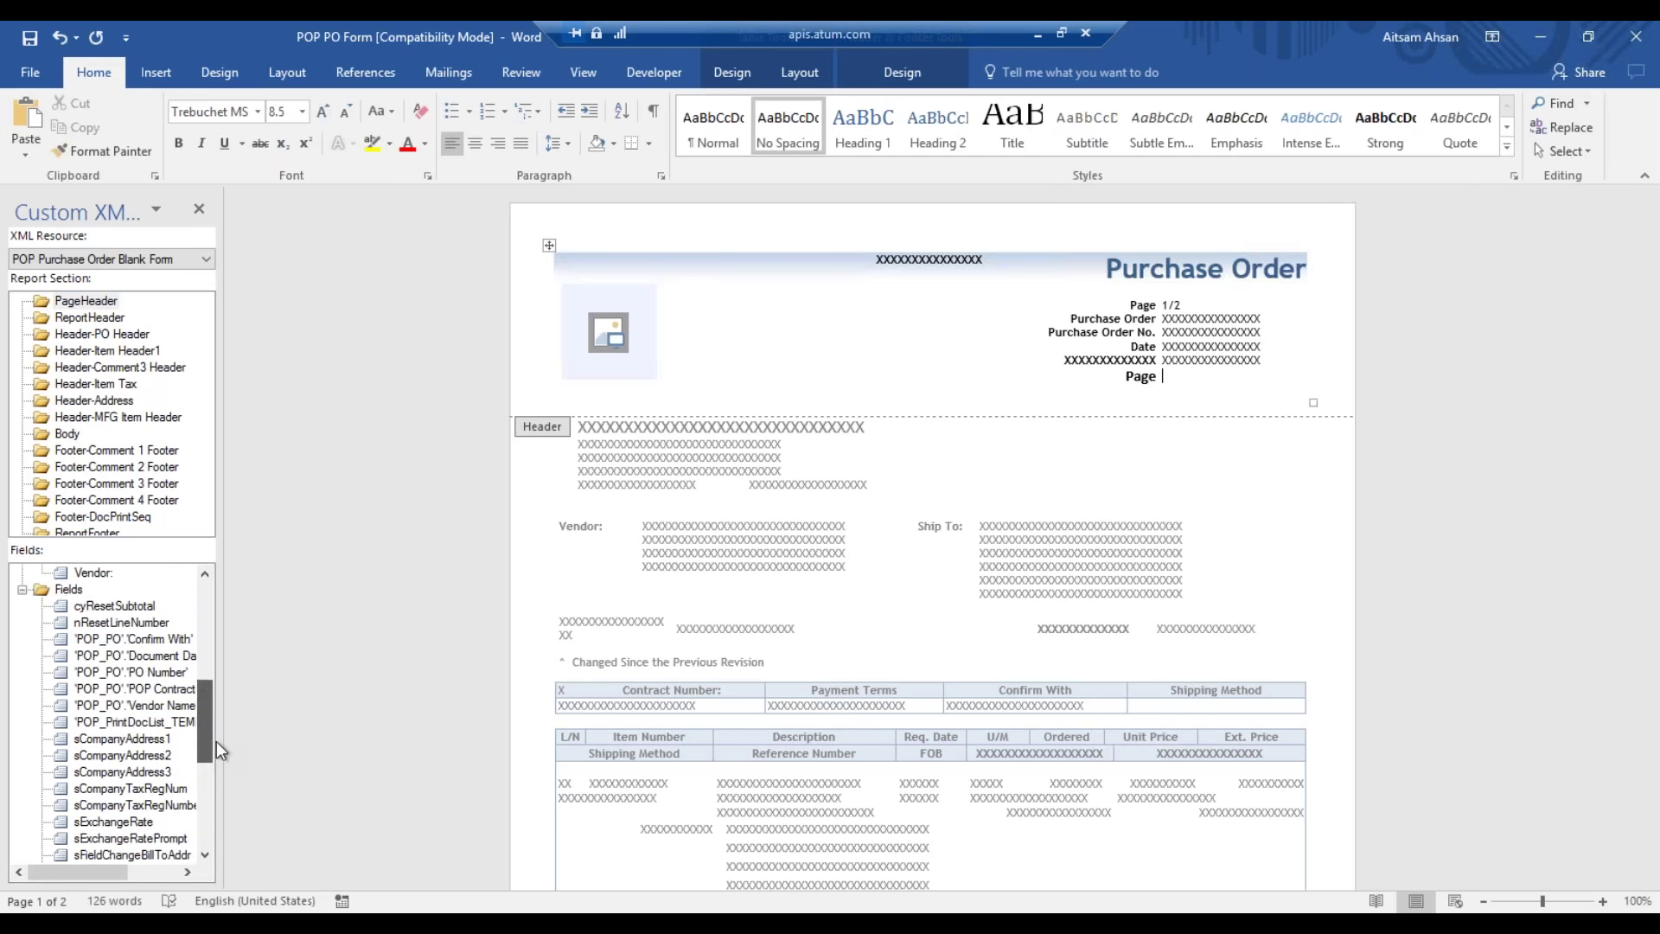
click(130, 624)
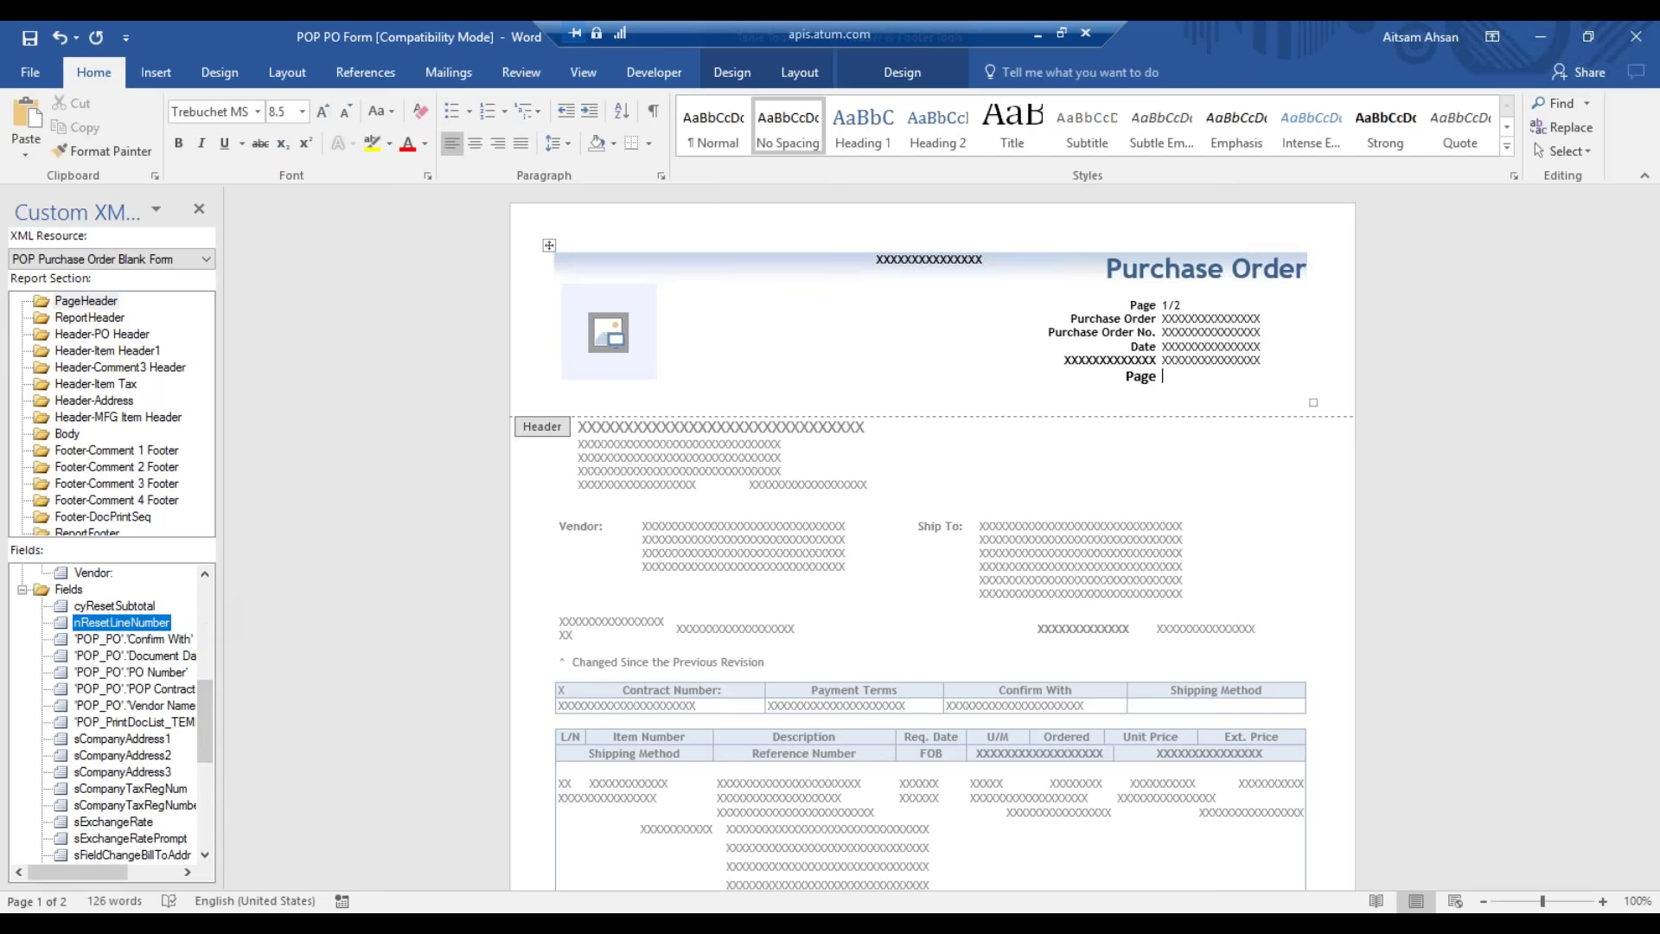
drag(217, 595, 347, 595)
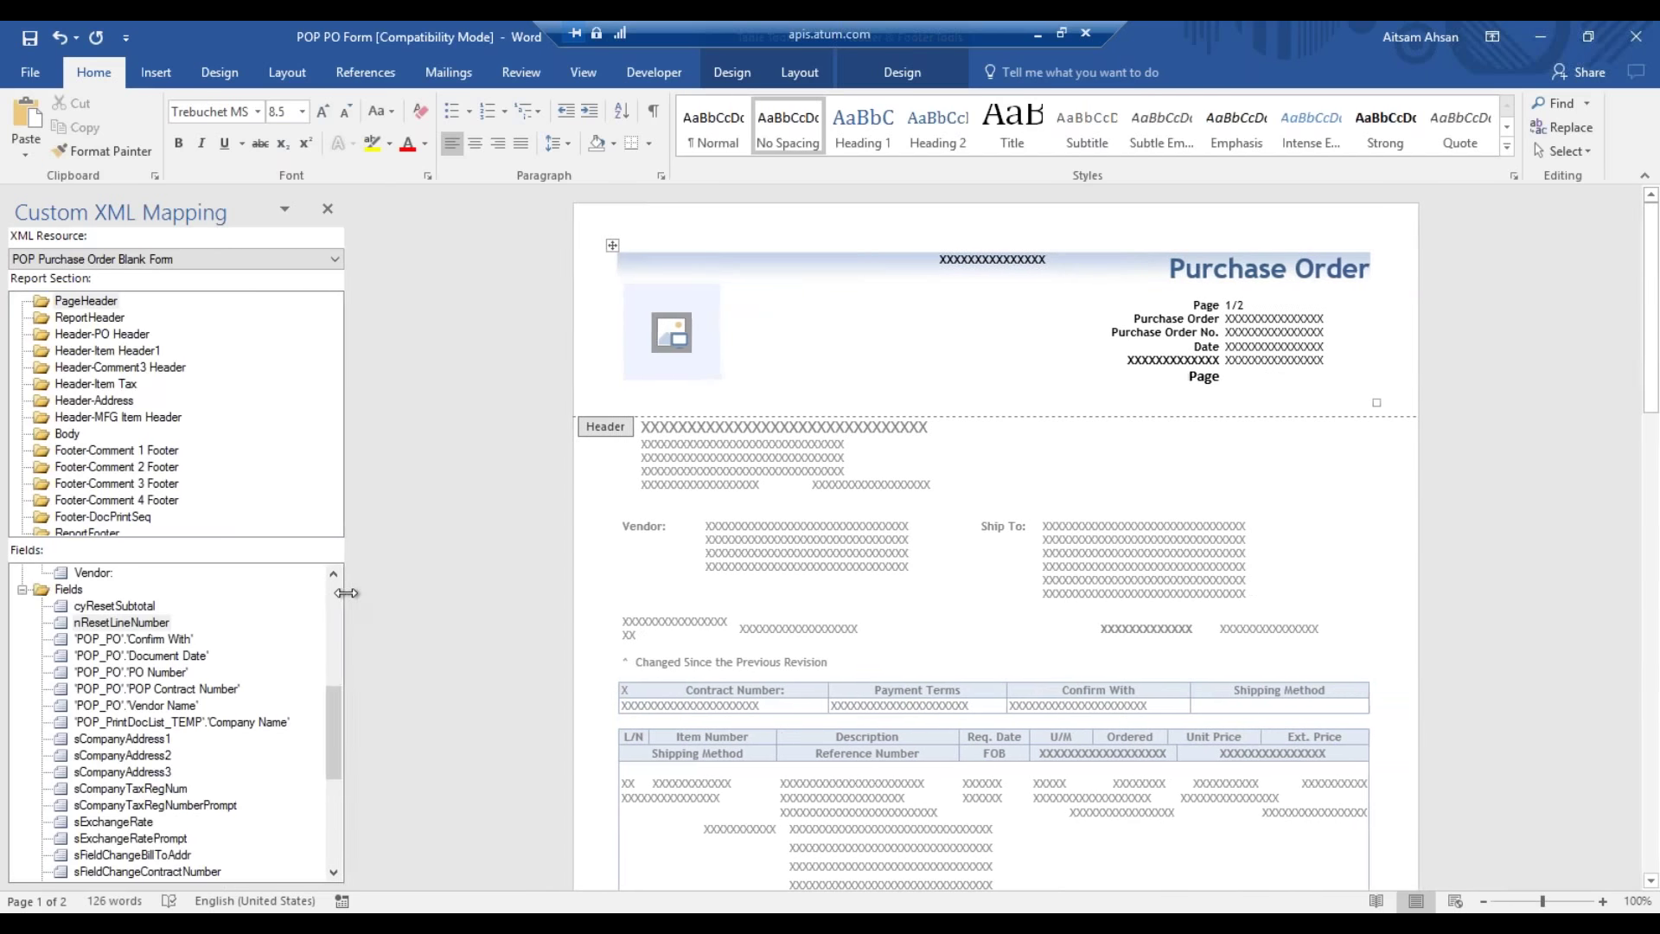
- Scroll through the widened Fields list, then select the whole Page content control in the header
click(332, 871)
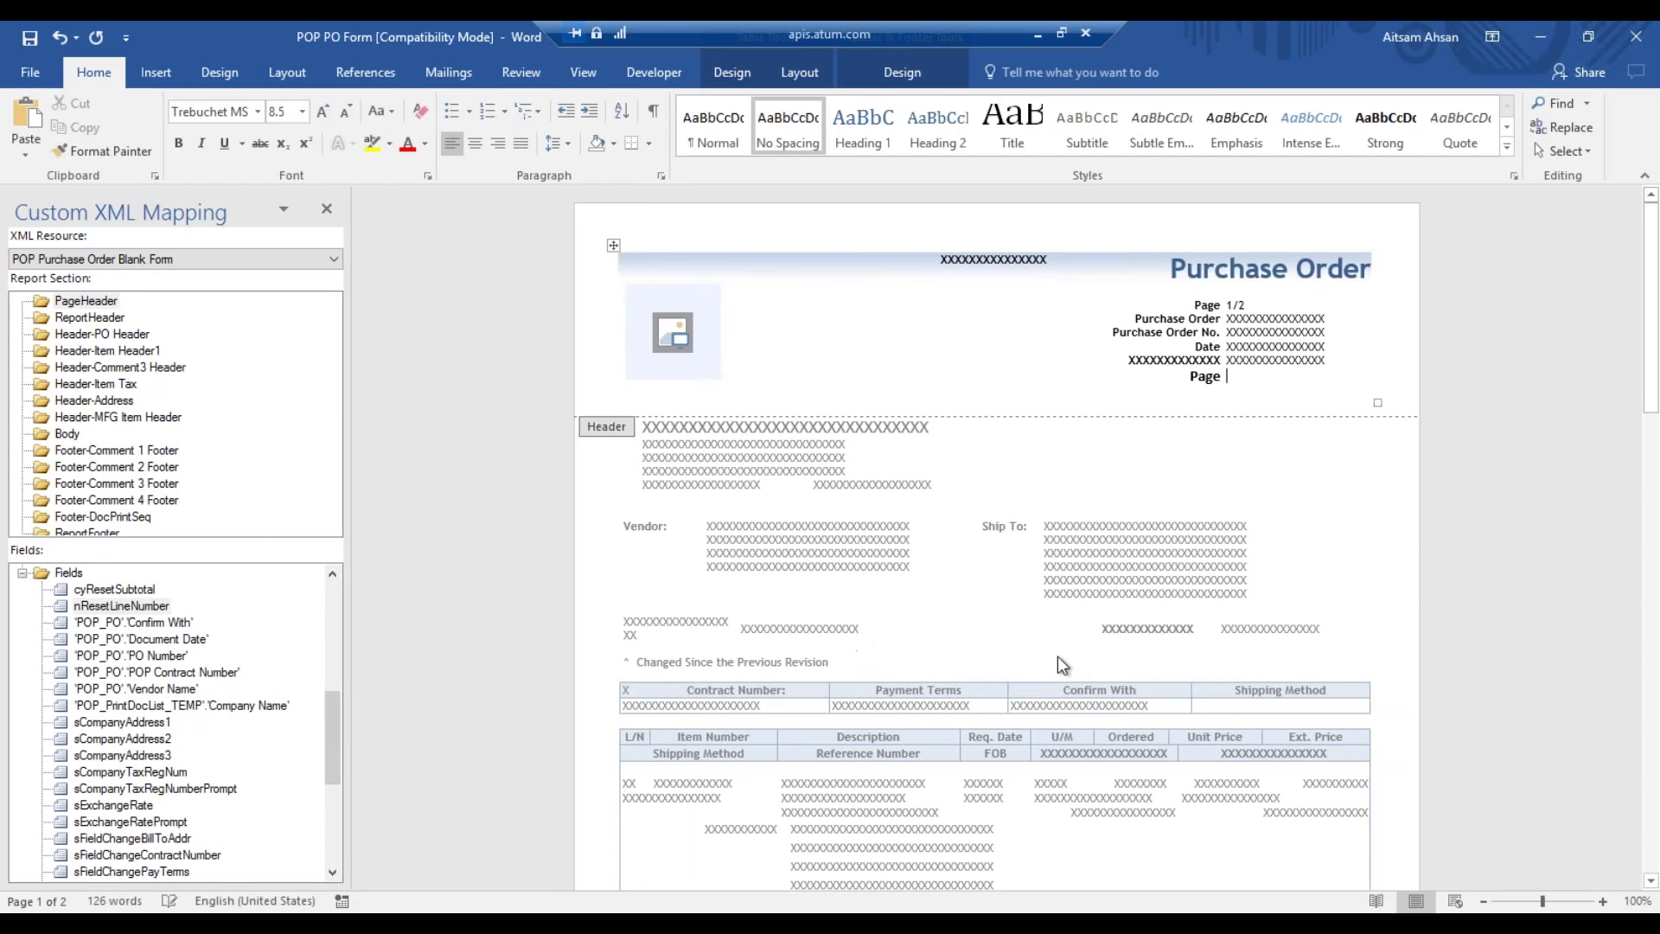
click(333, 872)
click(336, 870)
click(335, 870)
click(335, 870)
click(335, 870)
click(335, 870)
click(336, 870)
click(336, 870)
click(336, 870)
click(336, 870)
click(336, 870)
click(335, 870)
click(336, 870)
click(335, 870)
click(335, 870)
click(335, 870)
mouse_move(332, 824)
mouse_down()
mouse_move(367, 662)
mouse_move(348, 806)
mouse_up()
double_click(1204, 377)
click(1207, 356)
- Replace the Page control with the Ship To: label in the header
key(Delete)
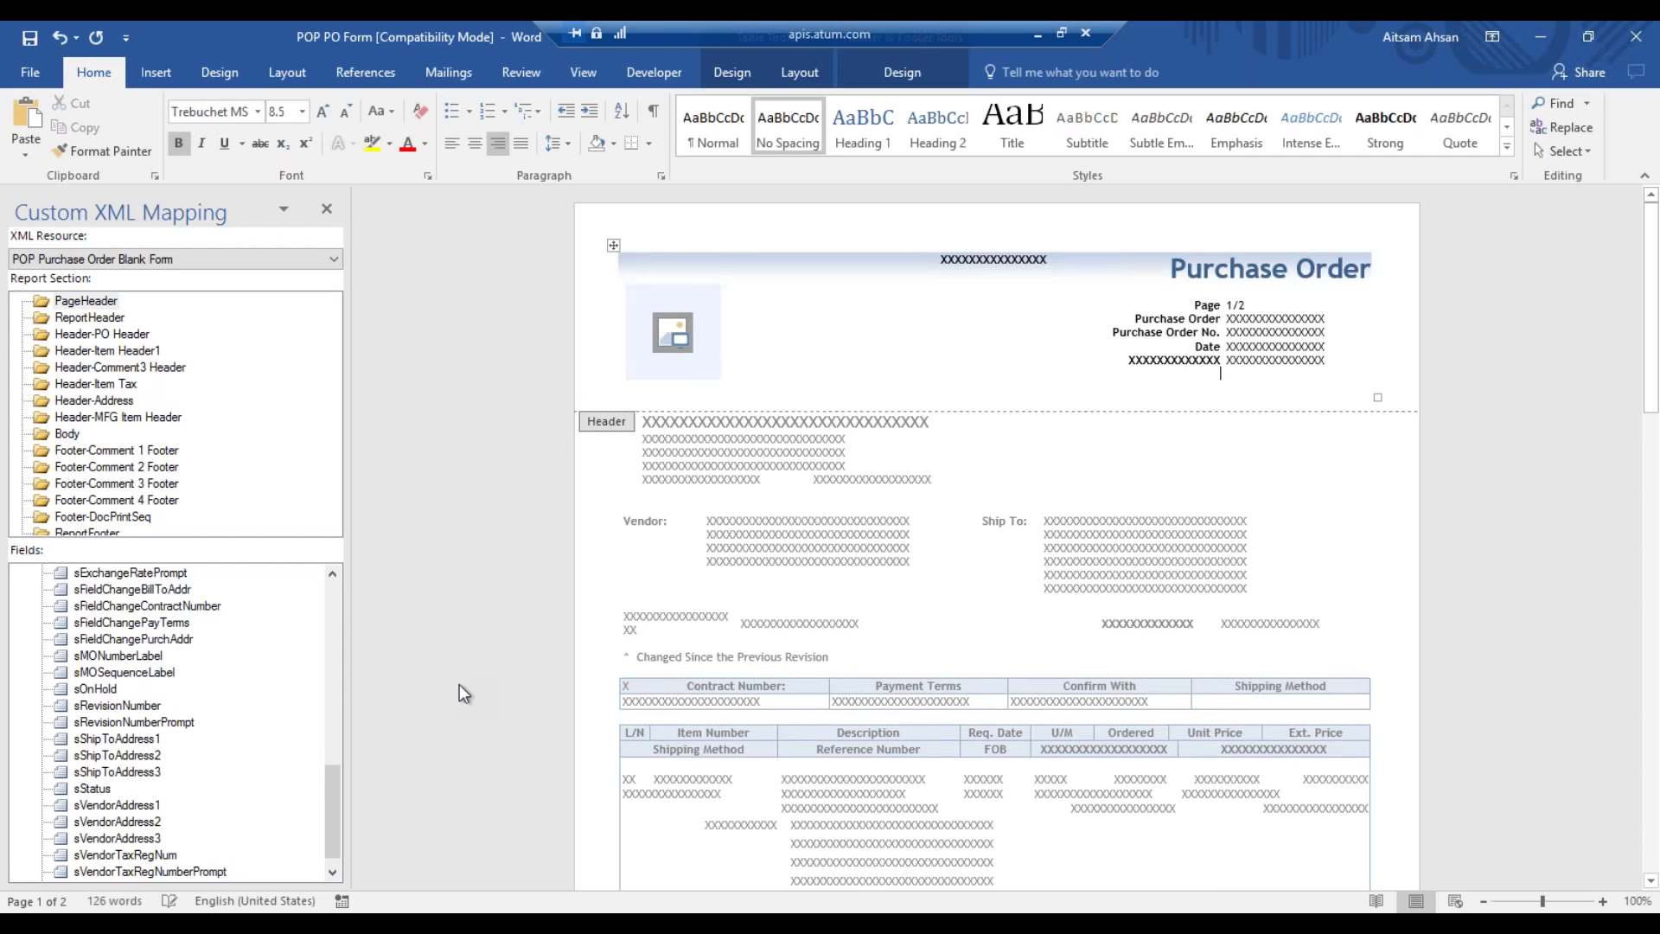
drag(335, 792, 352, 664)
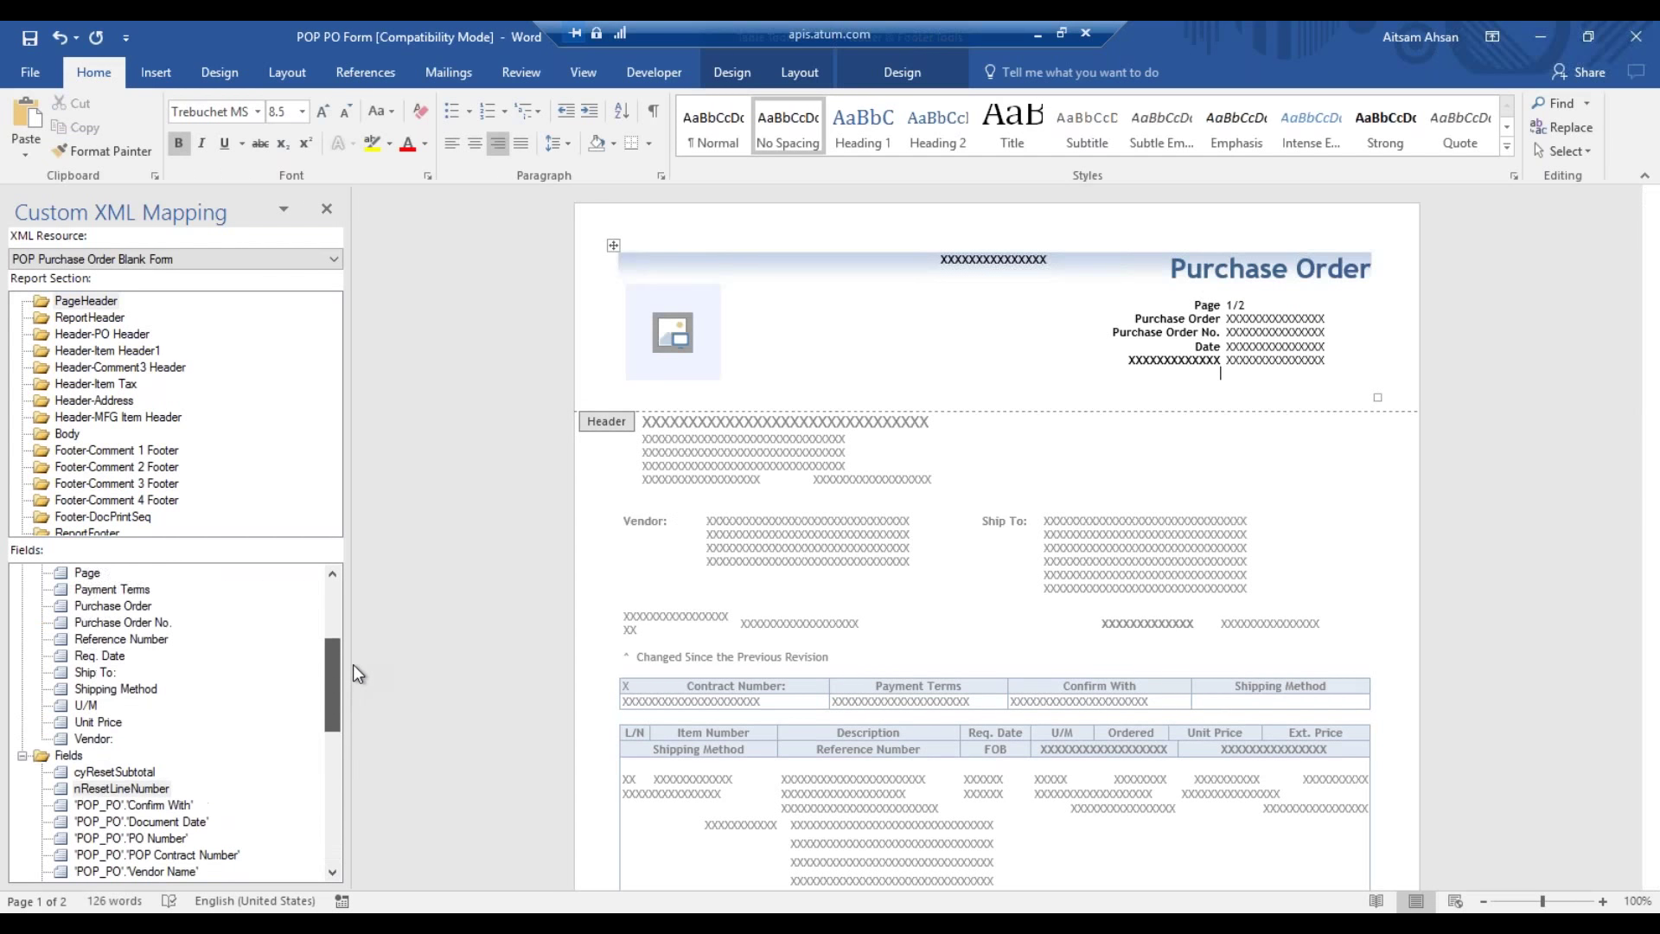
drag(91, 684, 1218, 377)
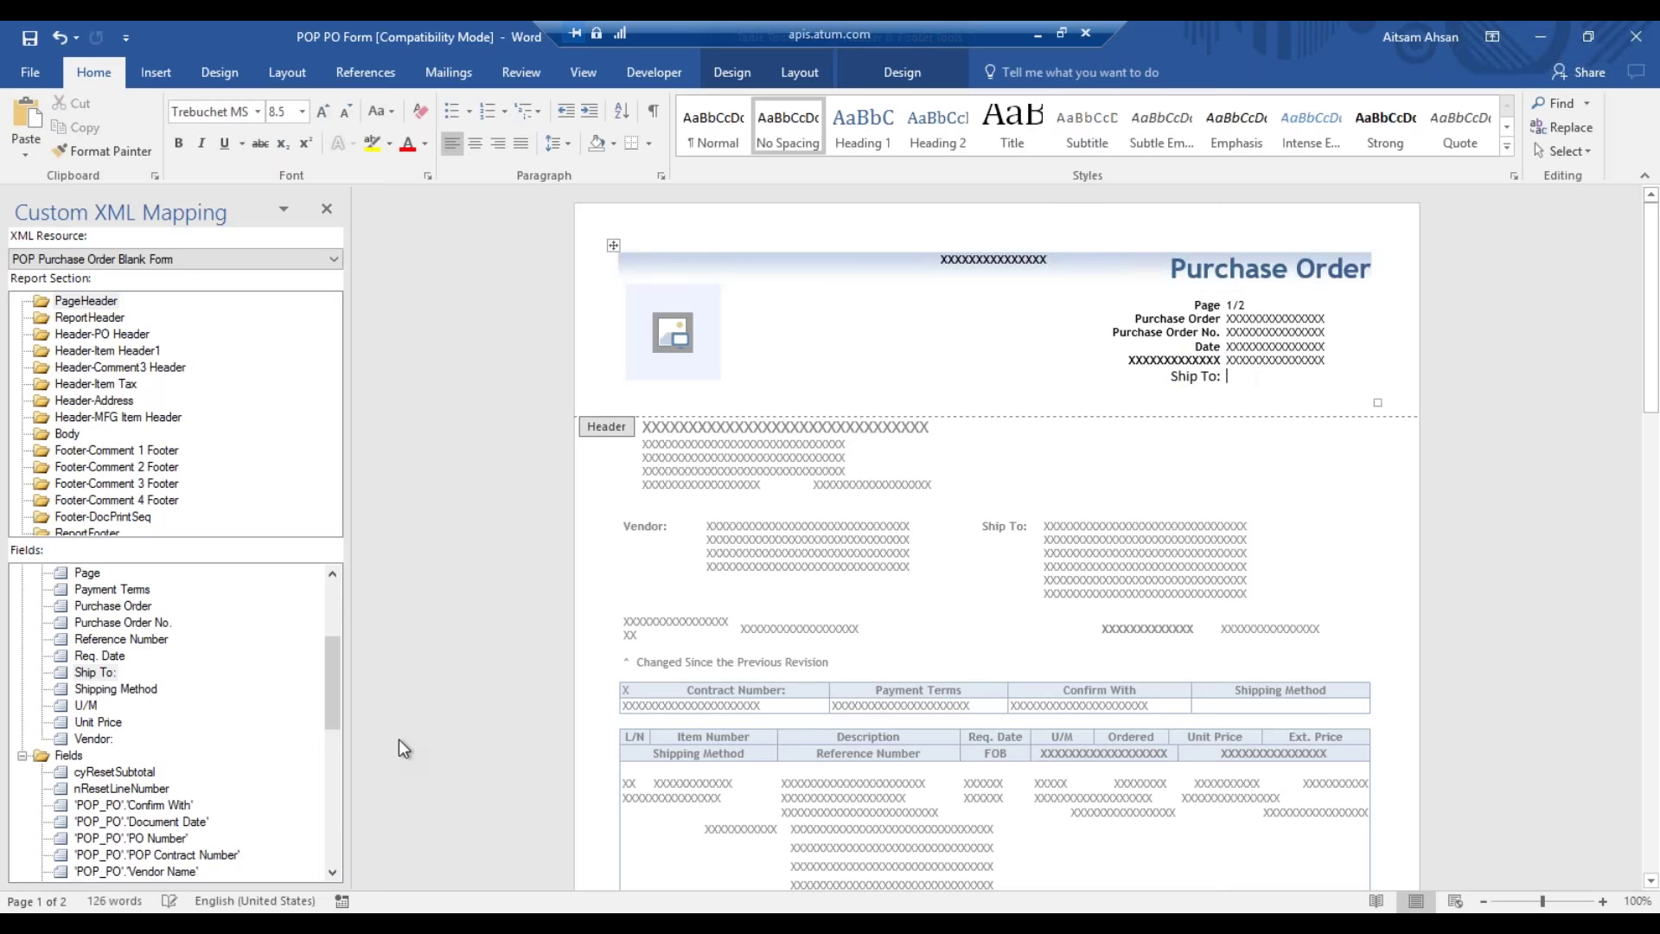
- Add the sShipToAddress1 field beside Ship To: and return to the document body
drag(339, 697, 318, 799)
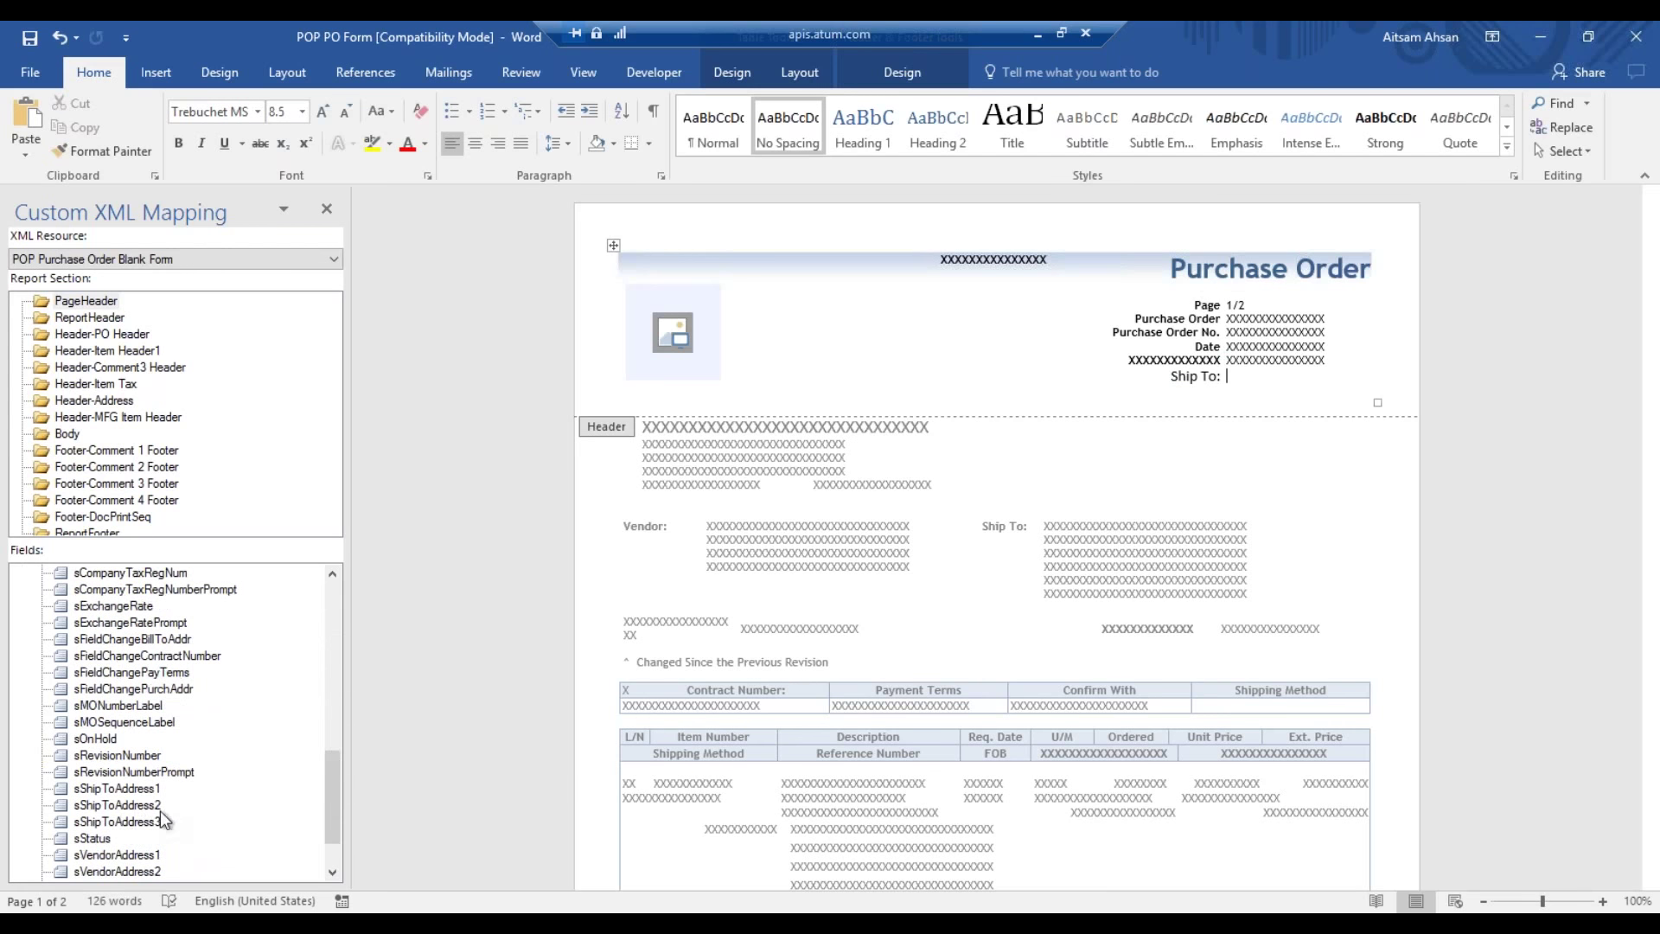
drag(141, 789, 1236, 380)
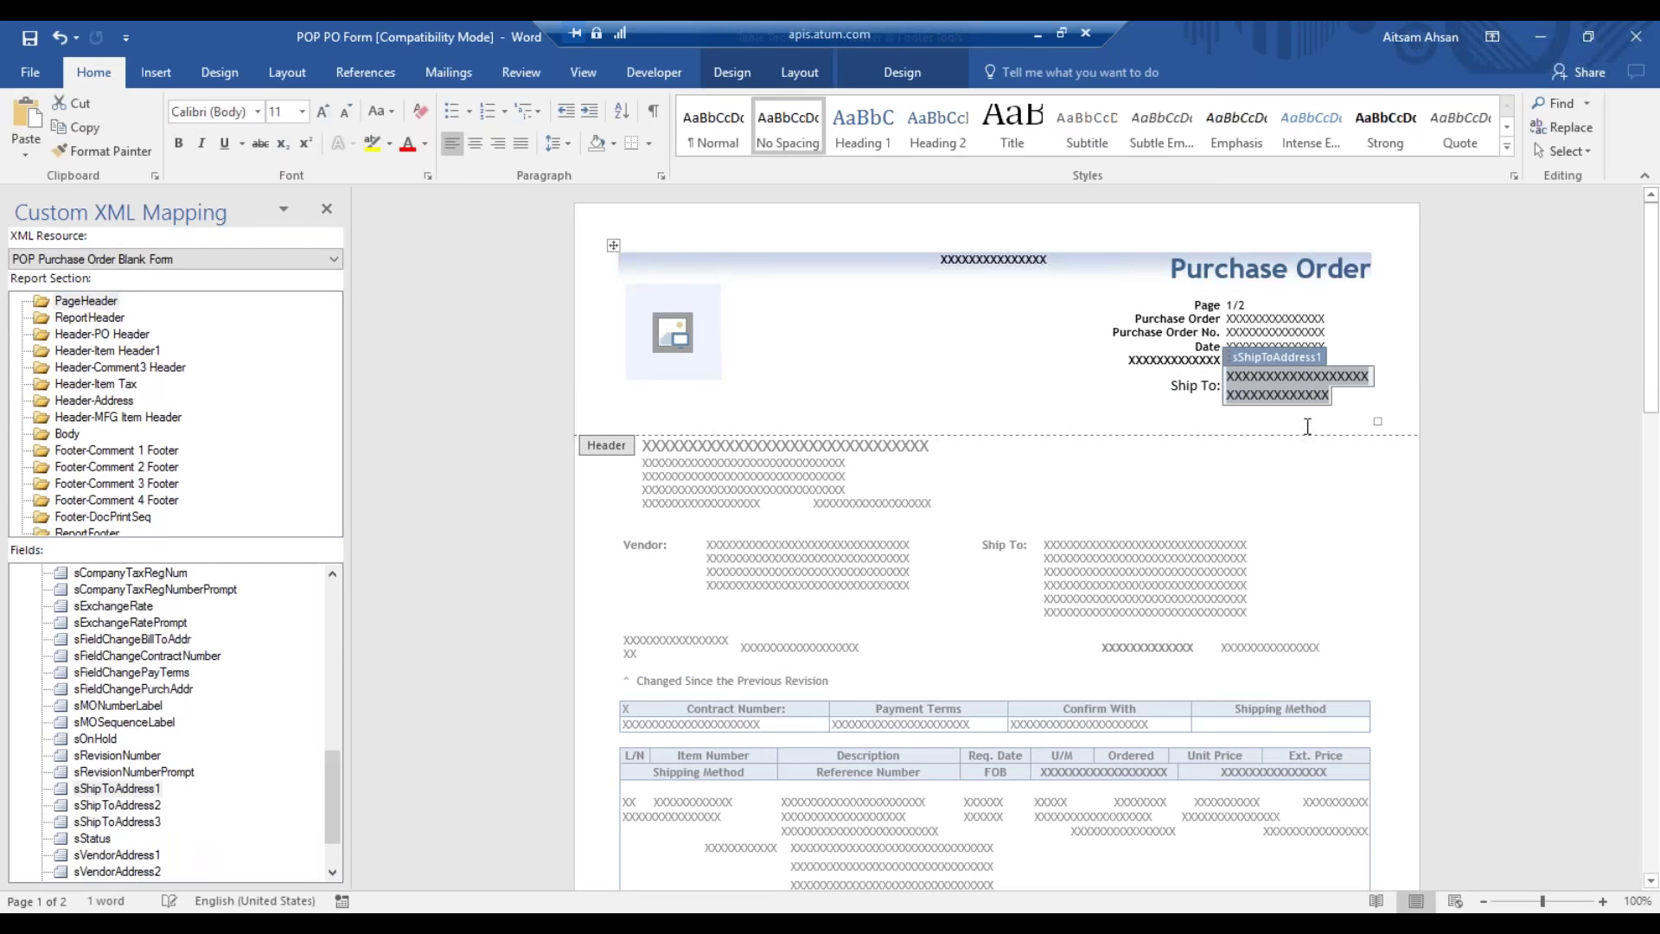
click(1305, 395)
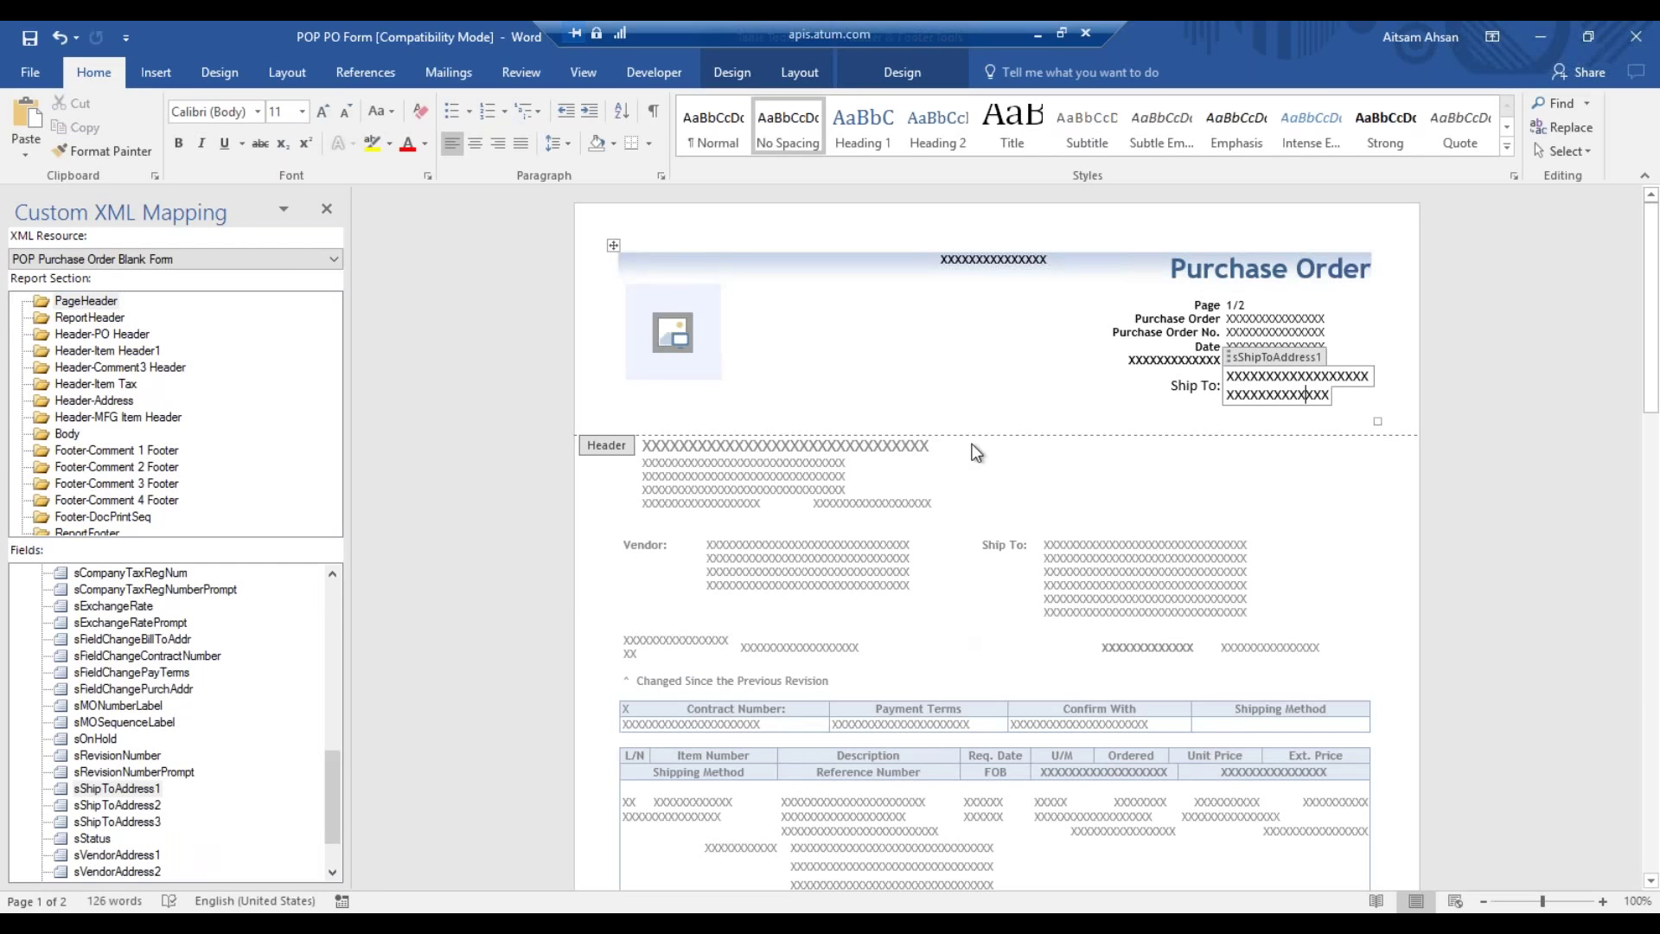
click(975, 360)
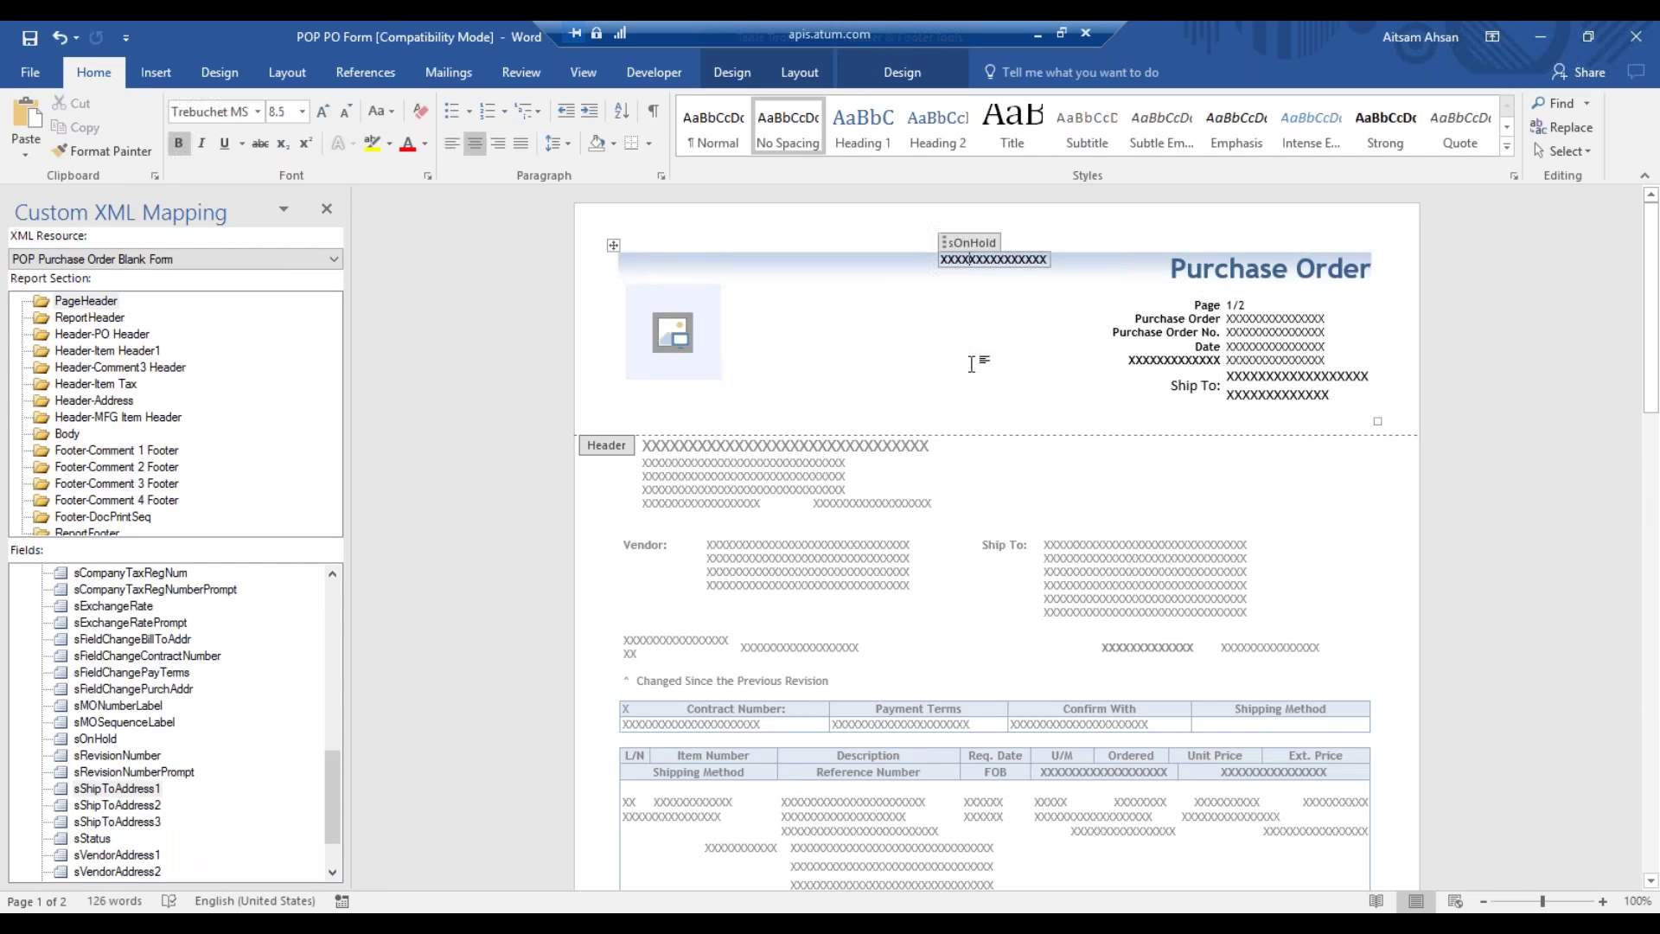
double_click(1116, 561)
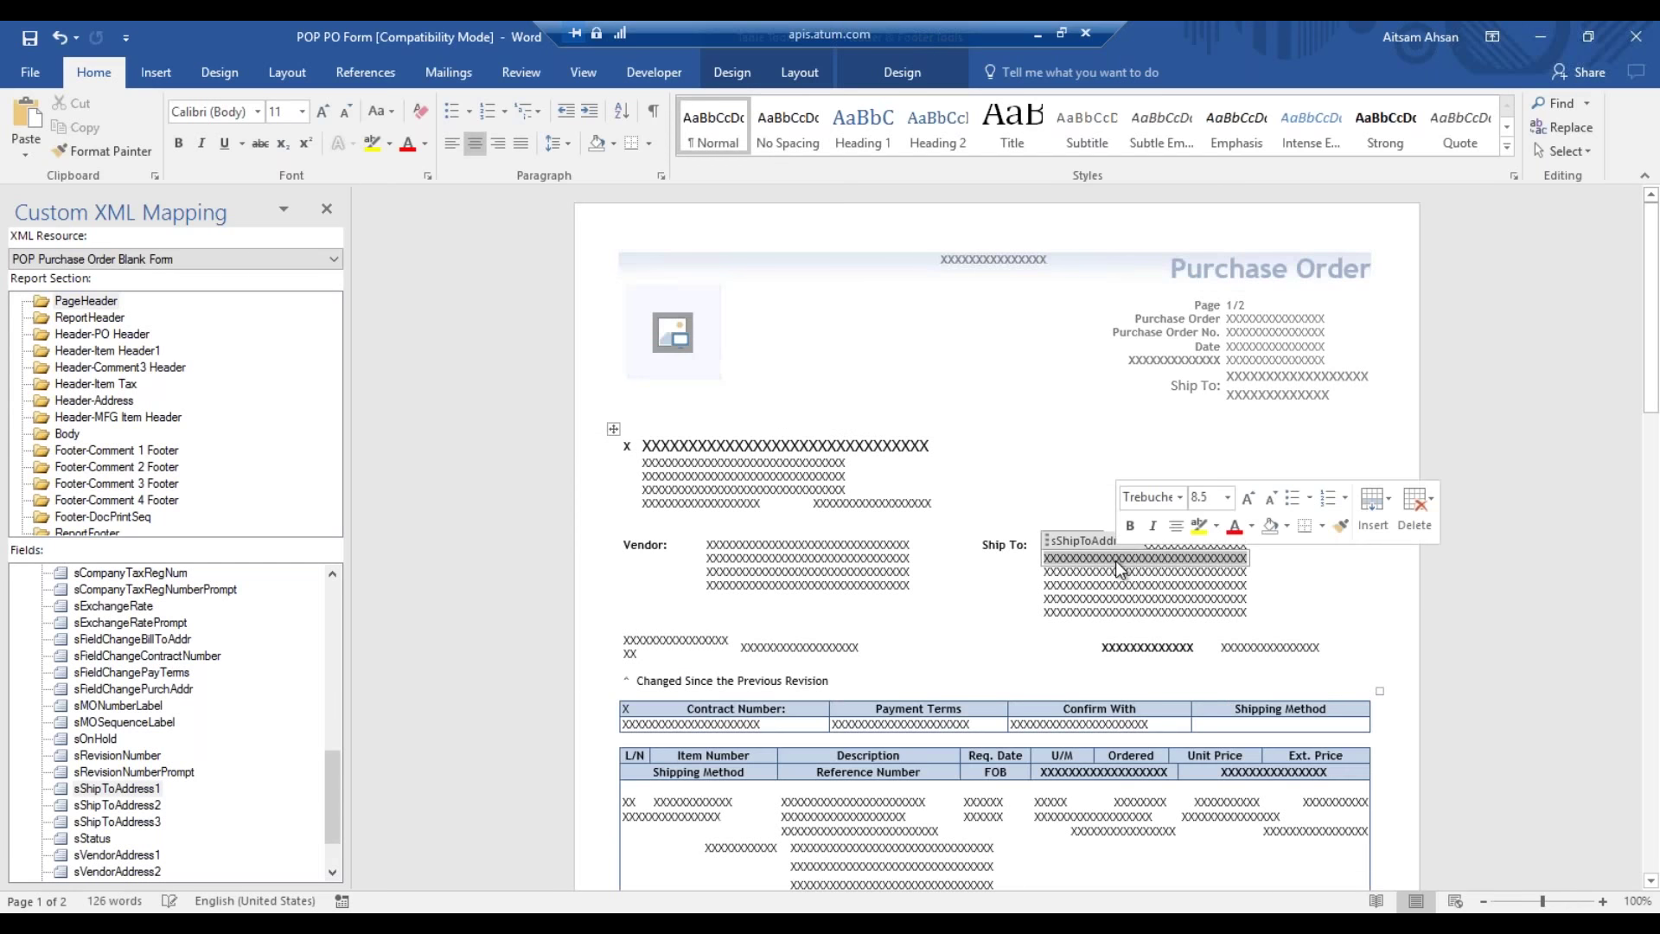
- Start a Save As and choose the Desktop as the save location
click(40, 75)
click(58, 275)
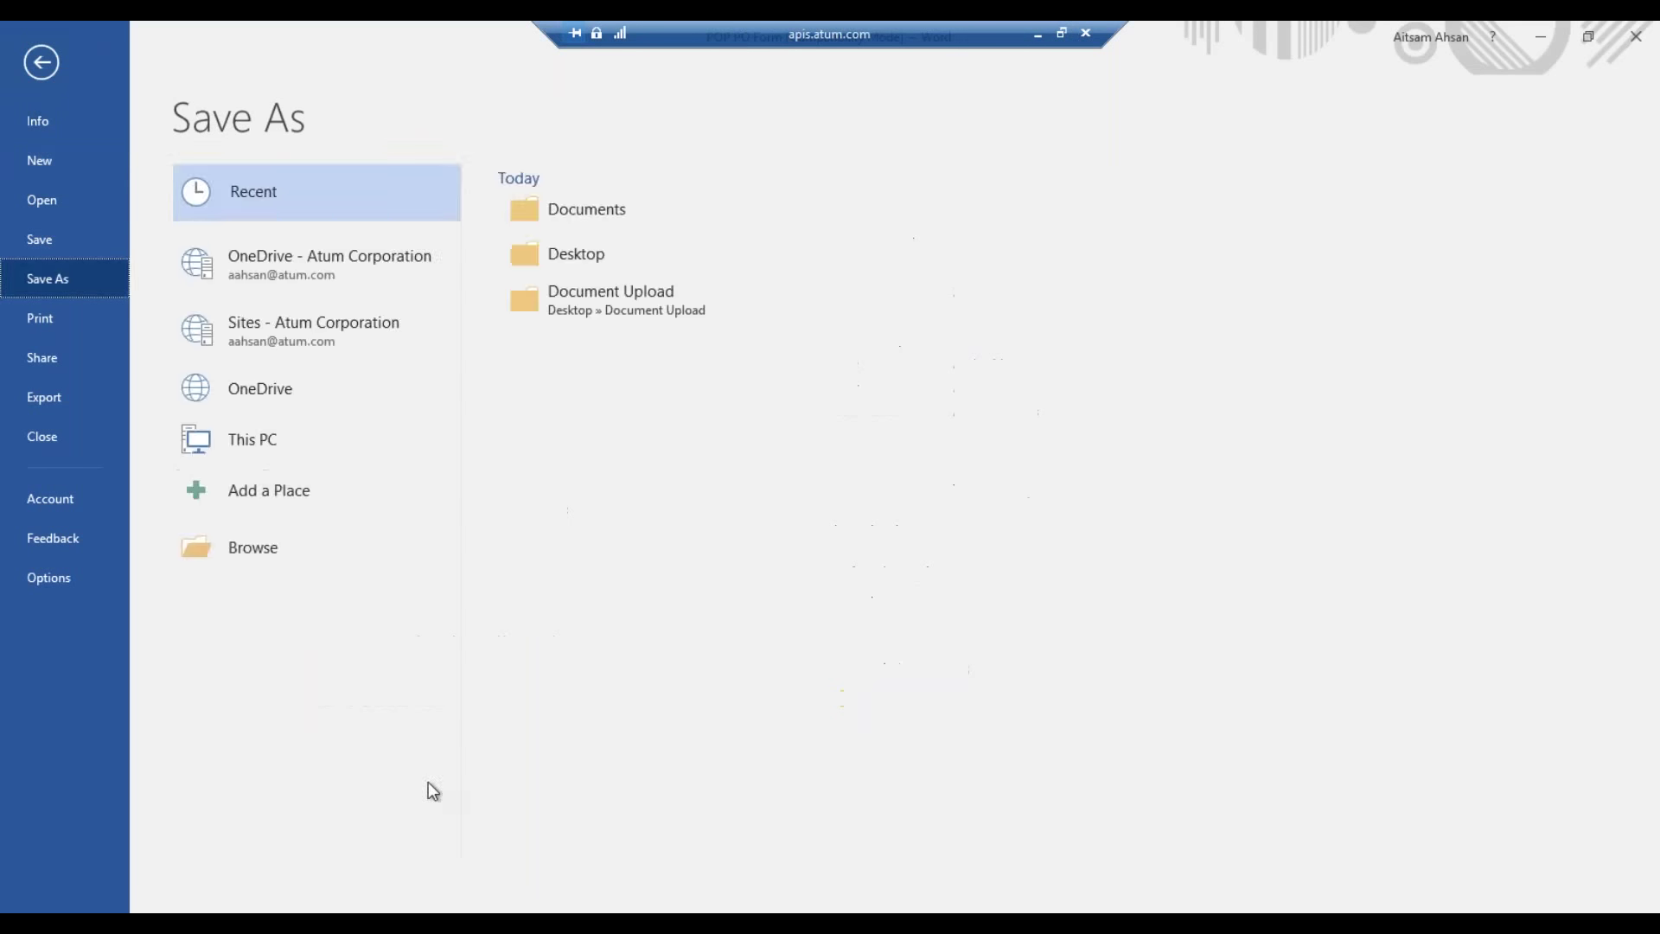
click(328, 544)
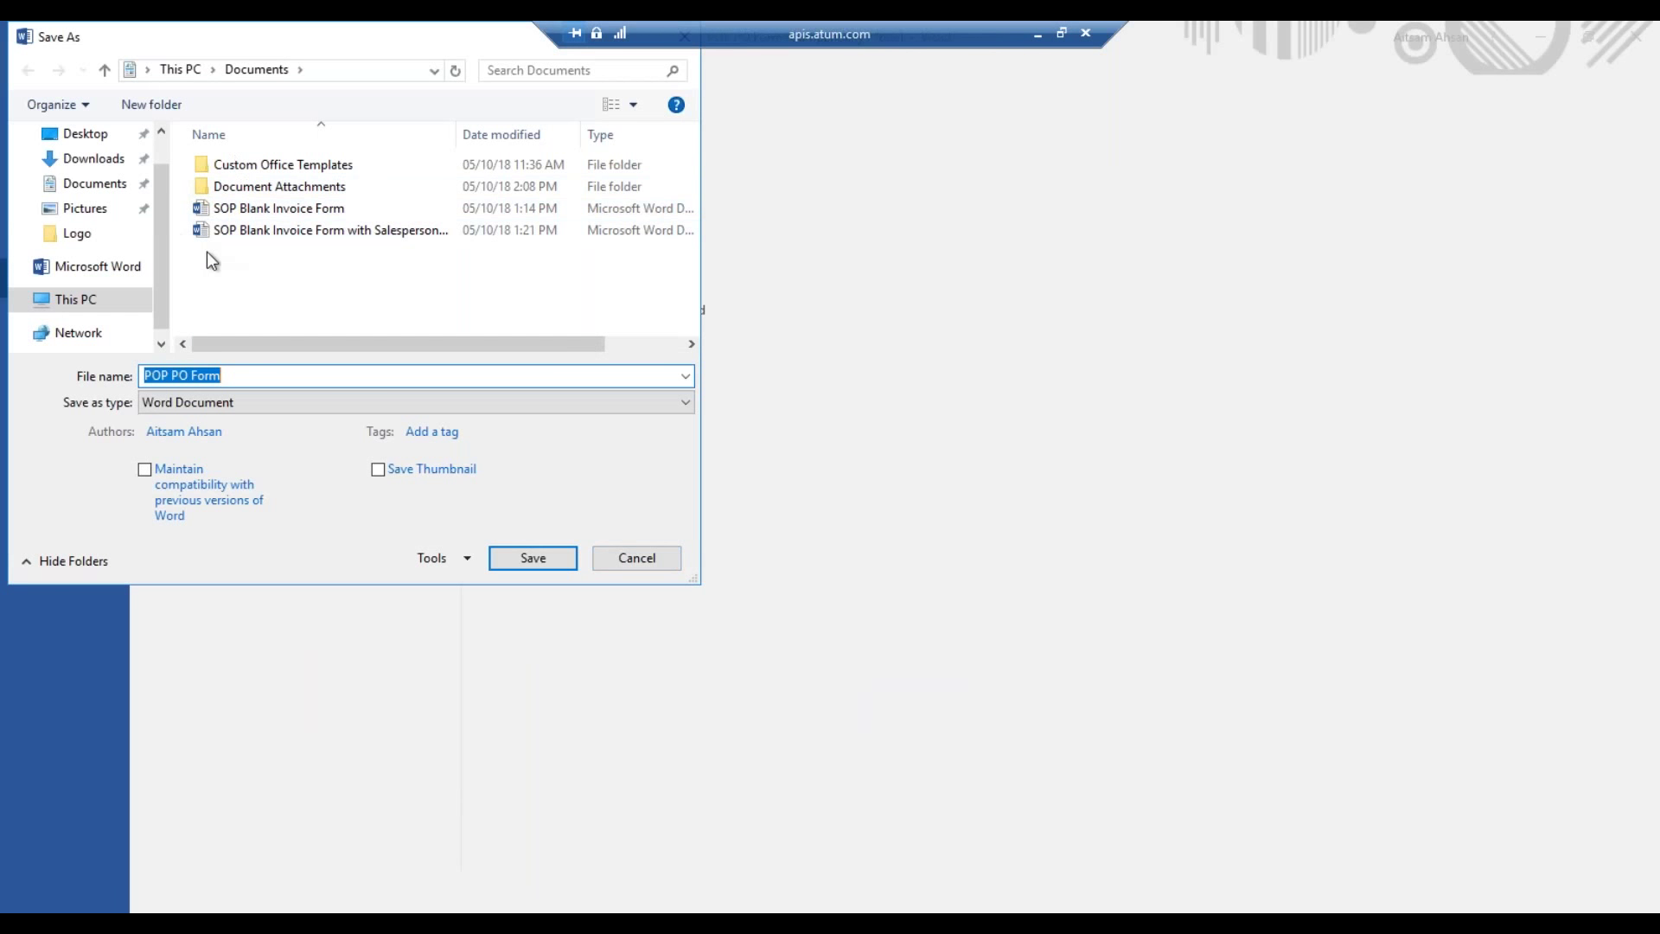
scroll(159, 242, up, 2)
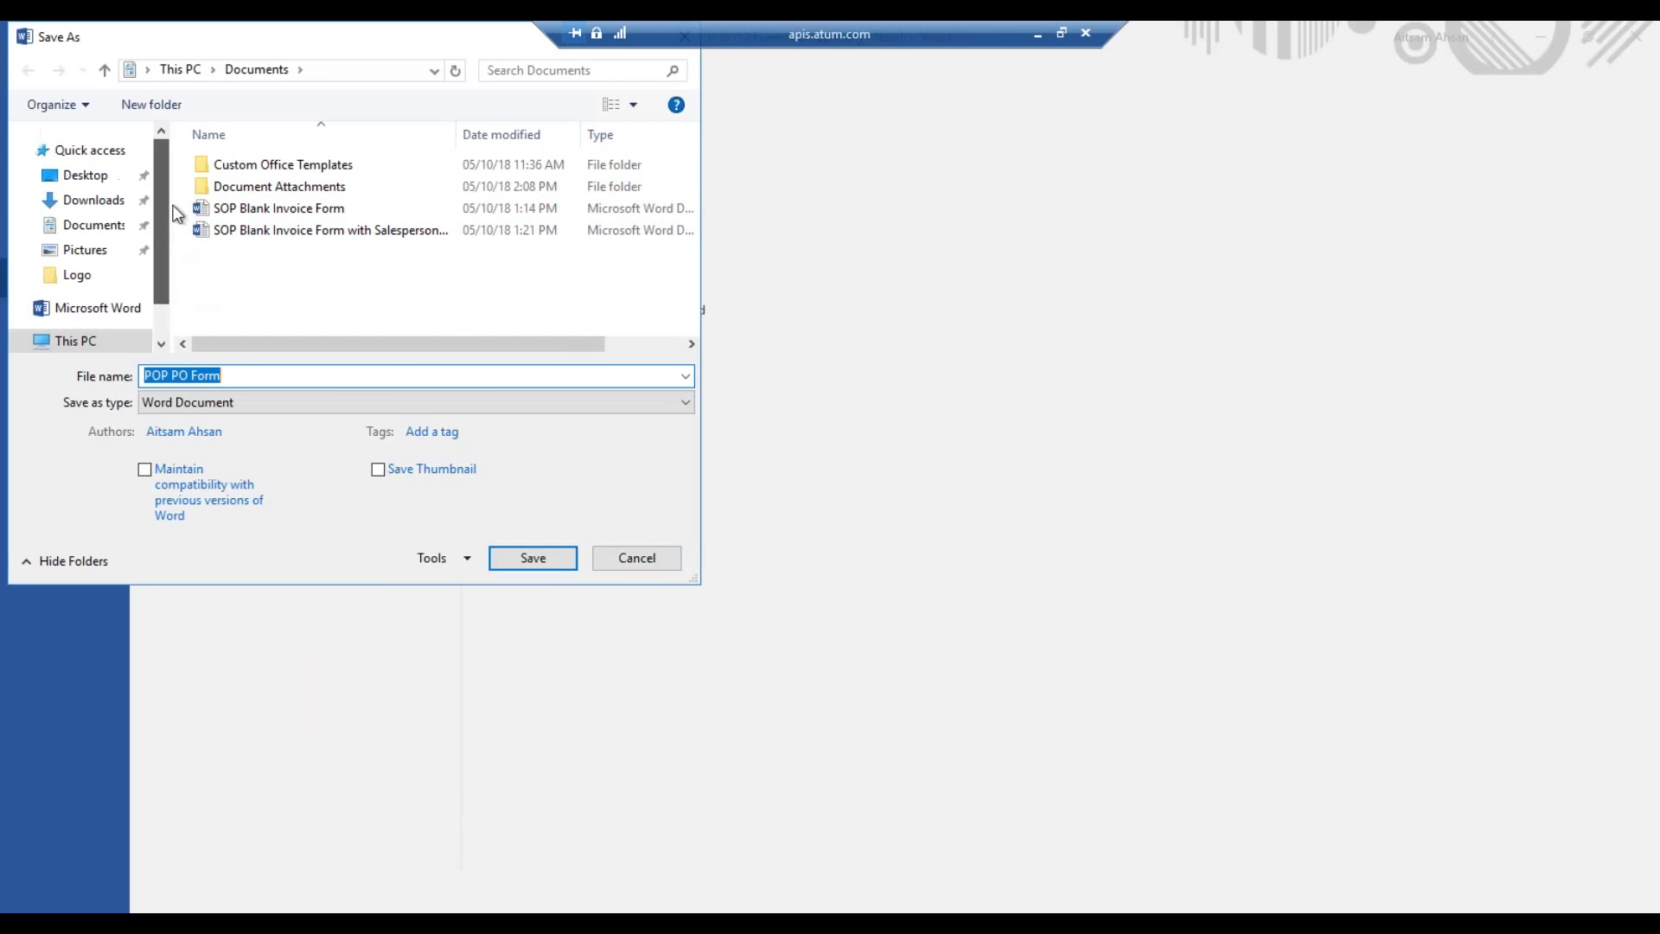
click(91, 175)
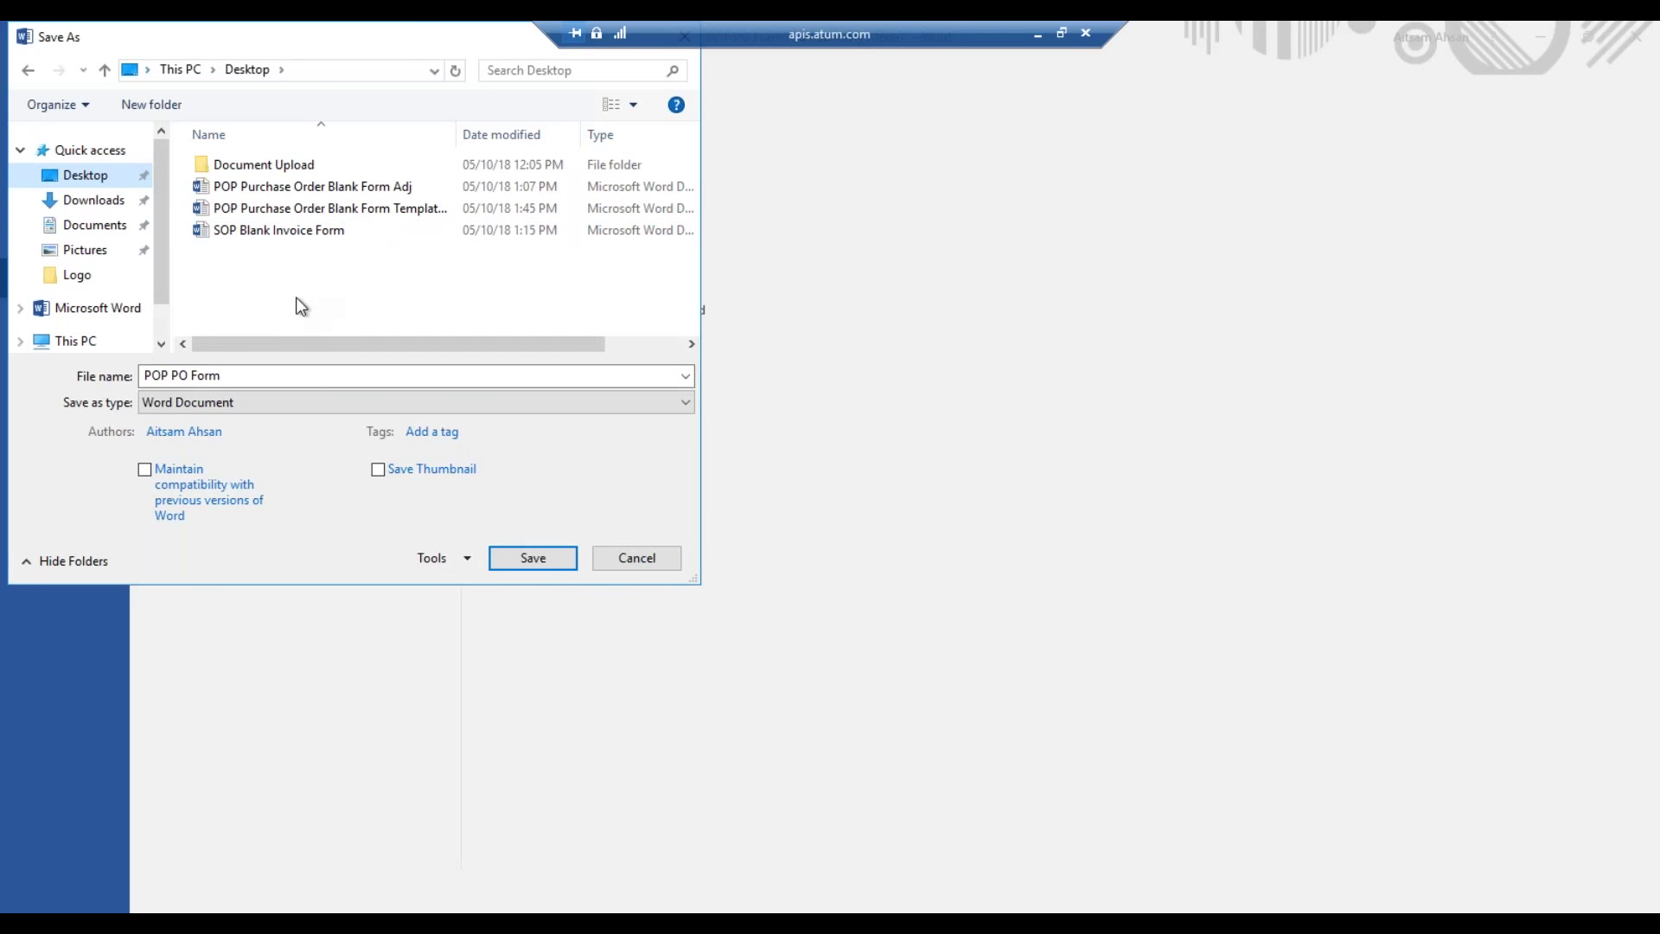
- Save the file as 'POP PO Form Adjusted' in the newest format and close it
click(282, 374)
click(282, 375)
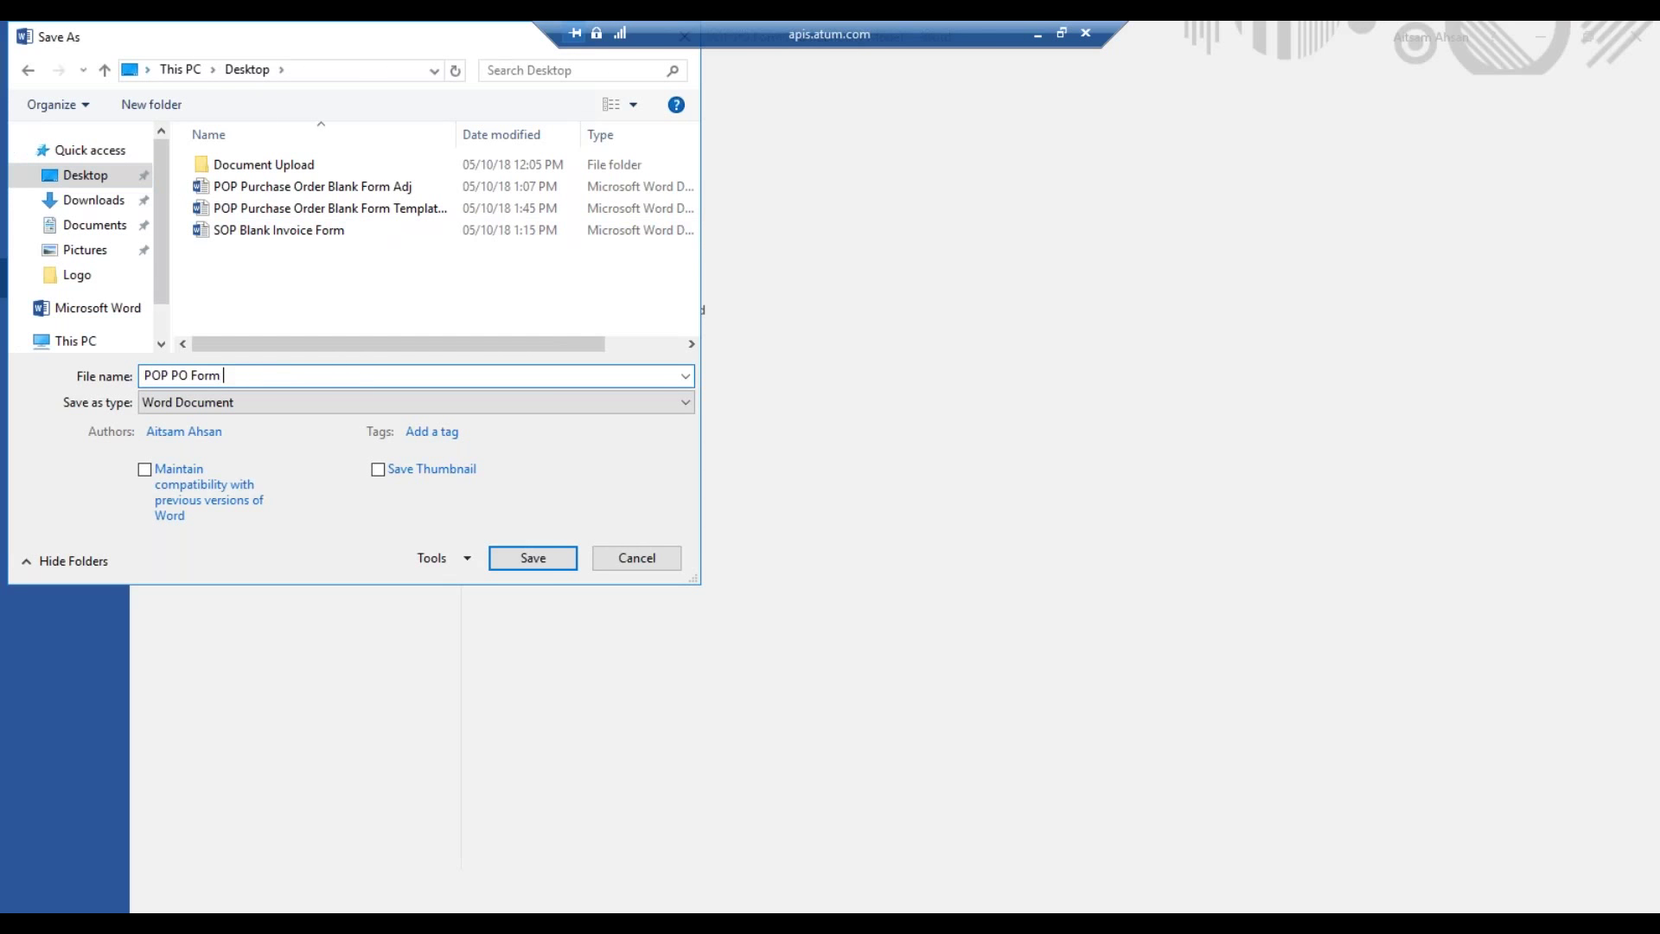
text(Adjusted)
key(BackSpace)
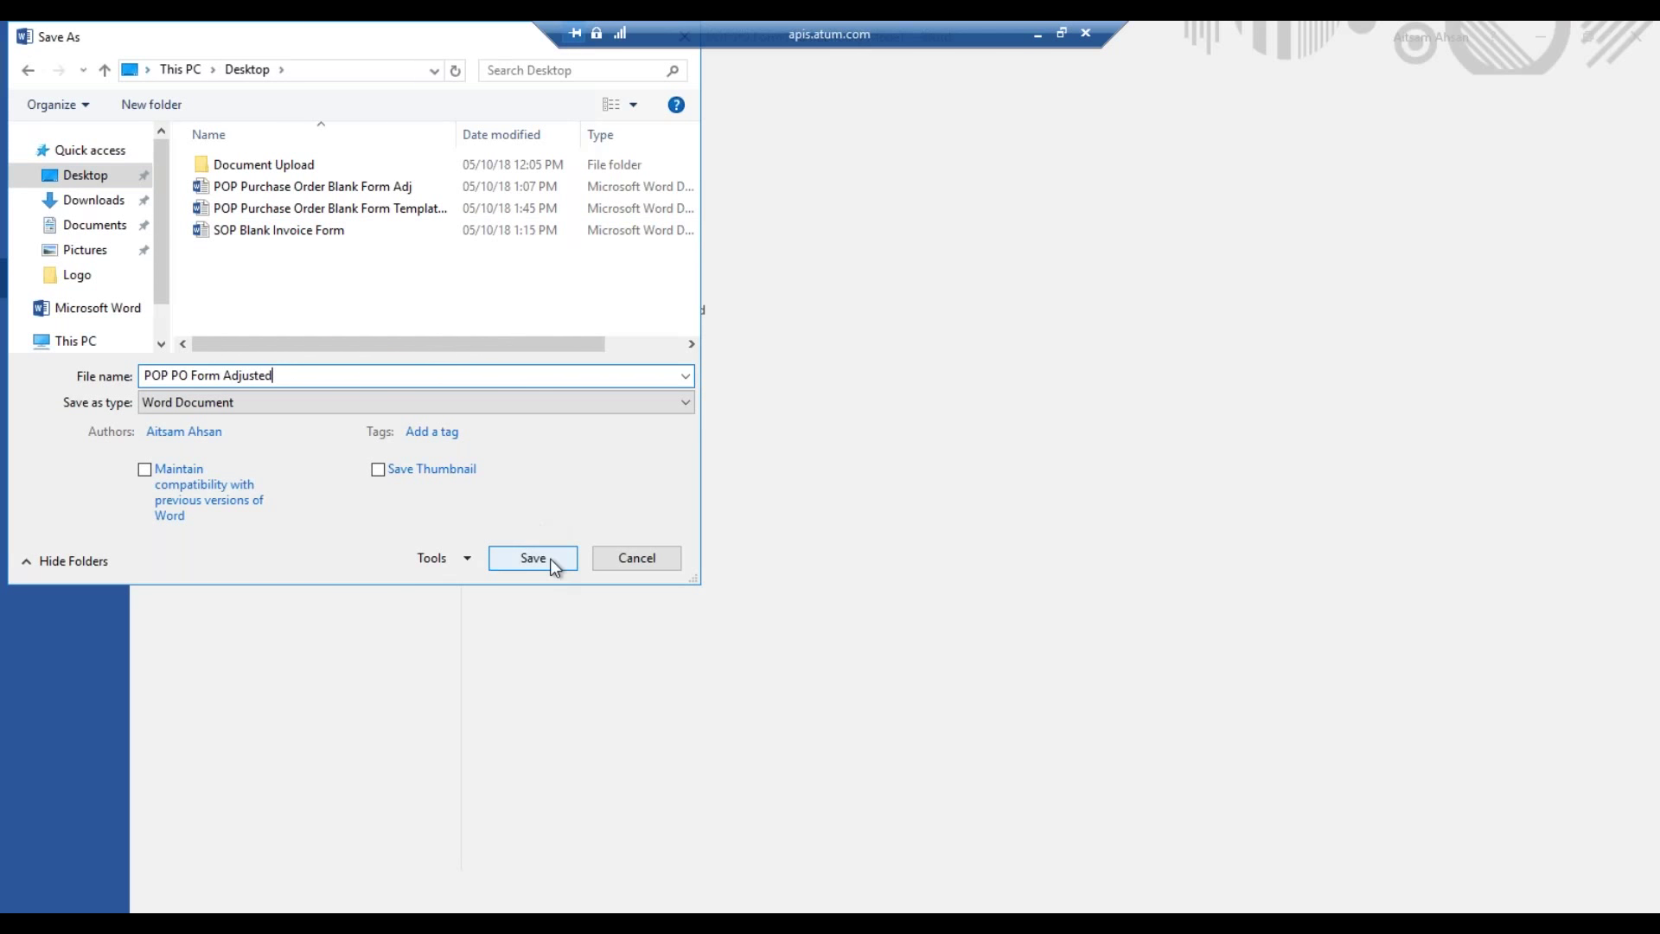
click(532, 558)
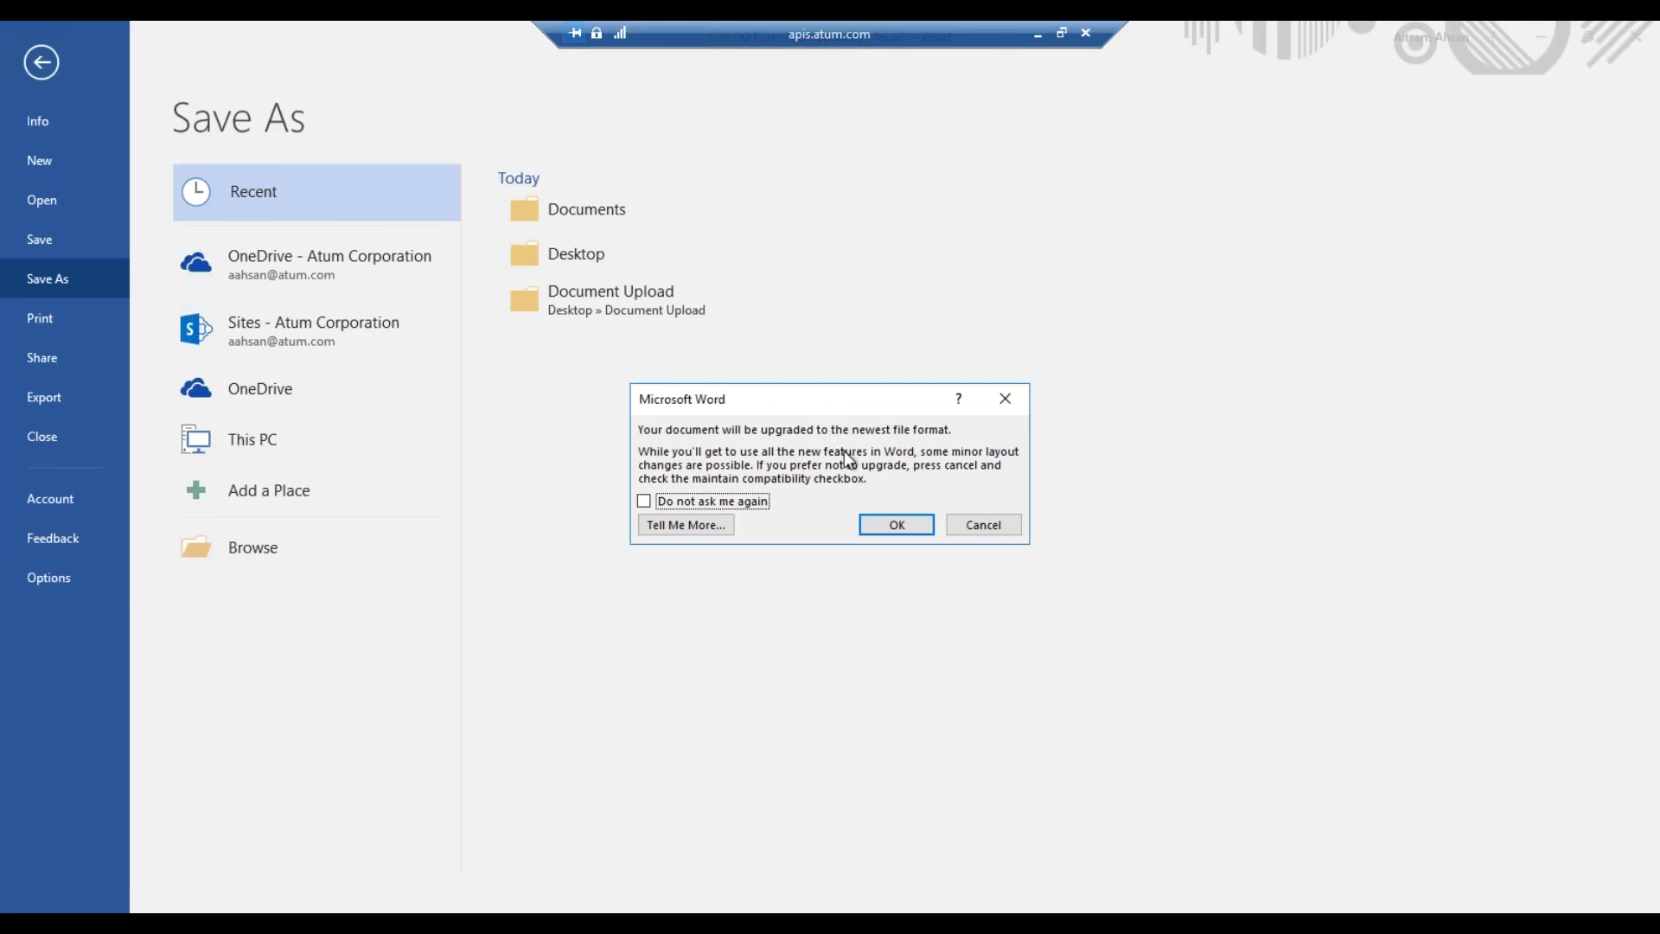
click(897, 525)
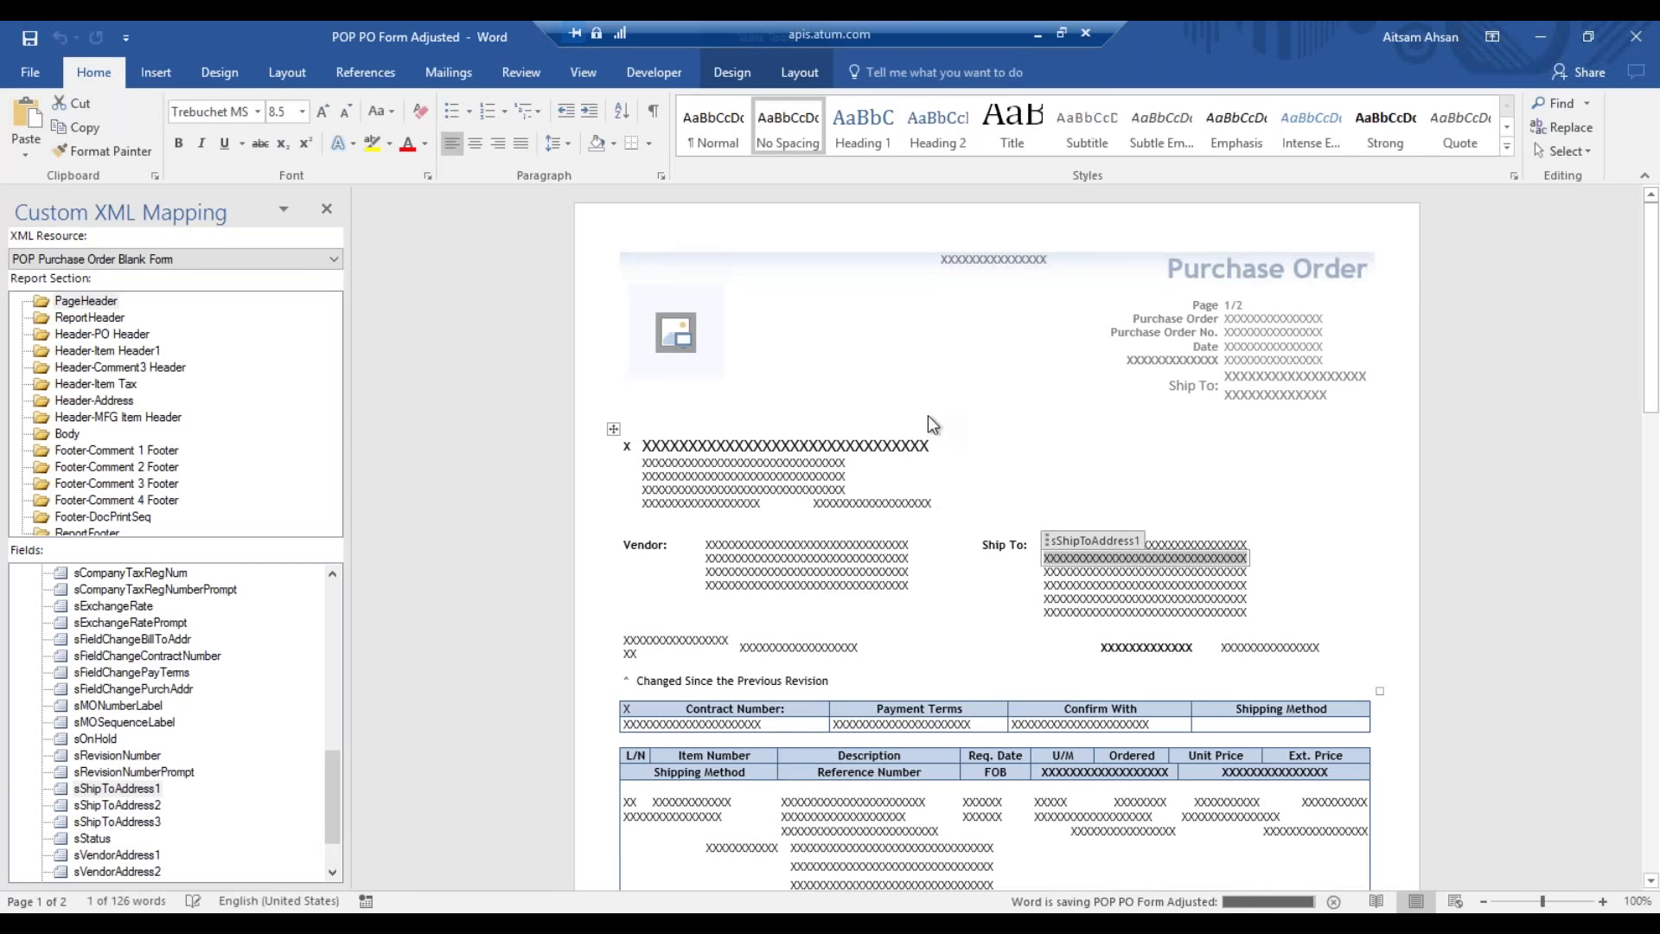
click(1636, 36)
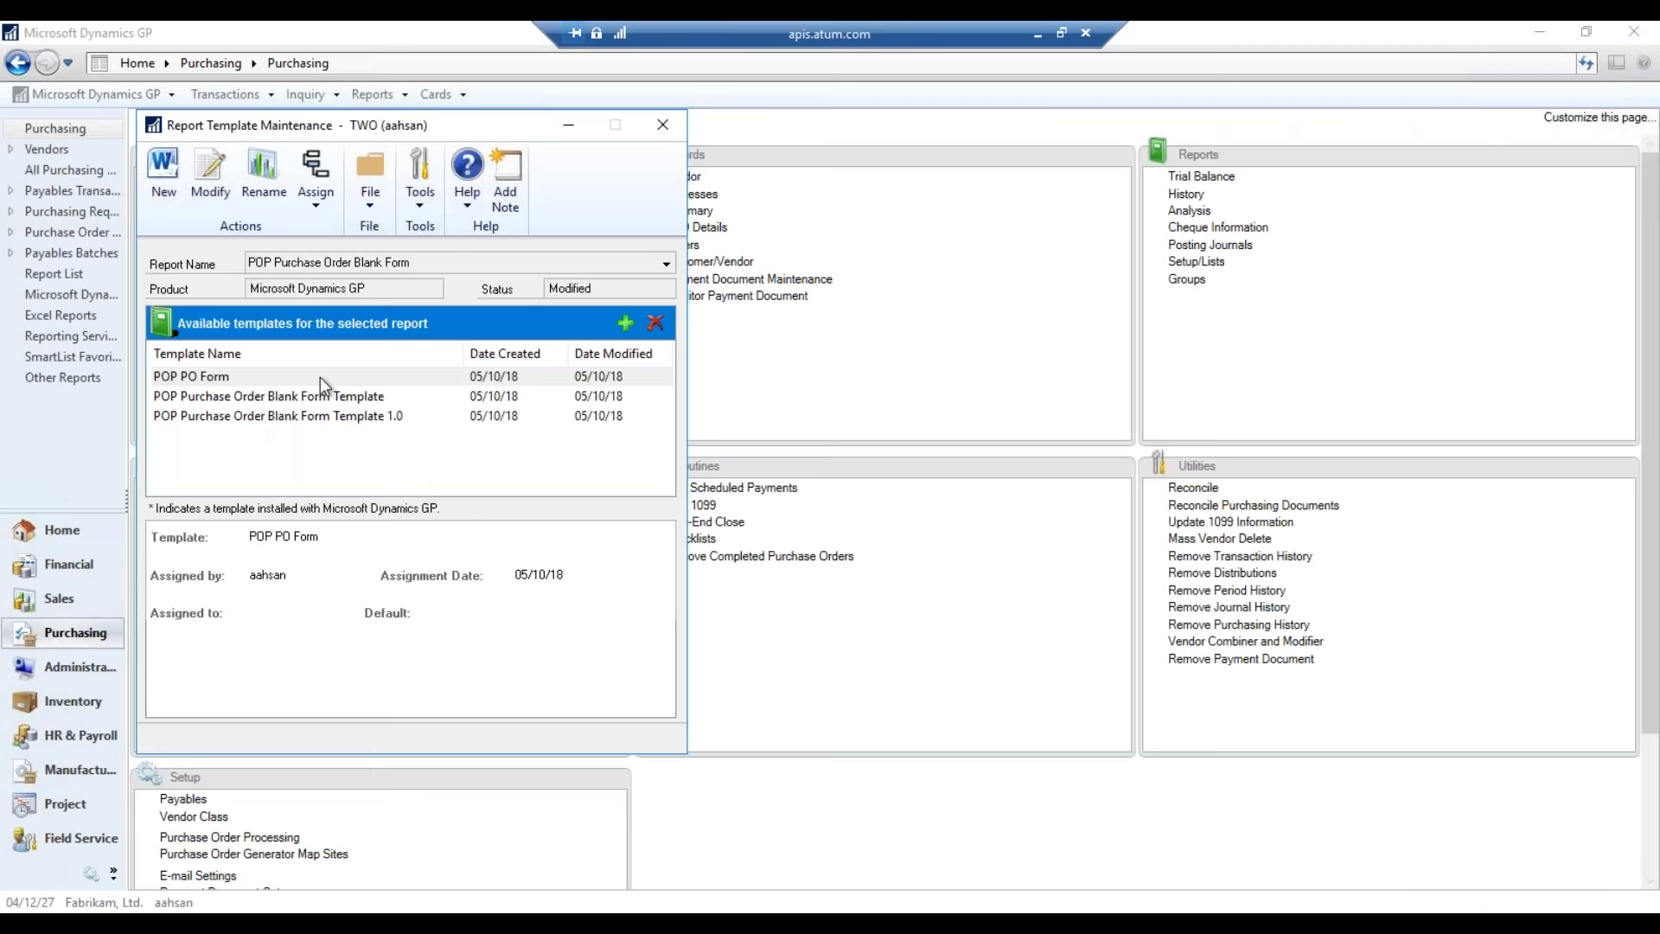
click(328, 377)
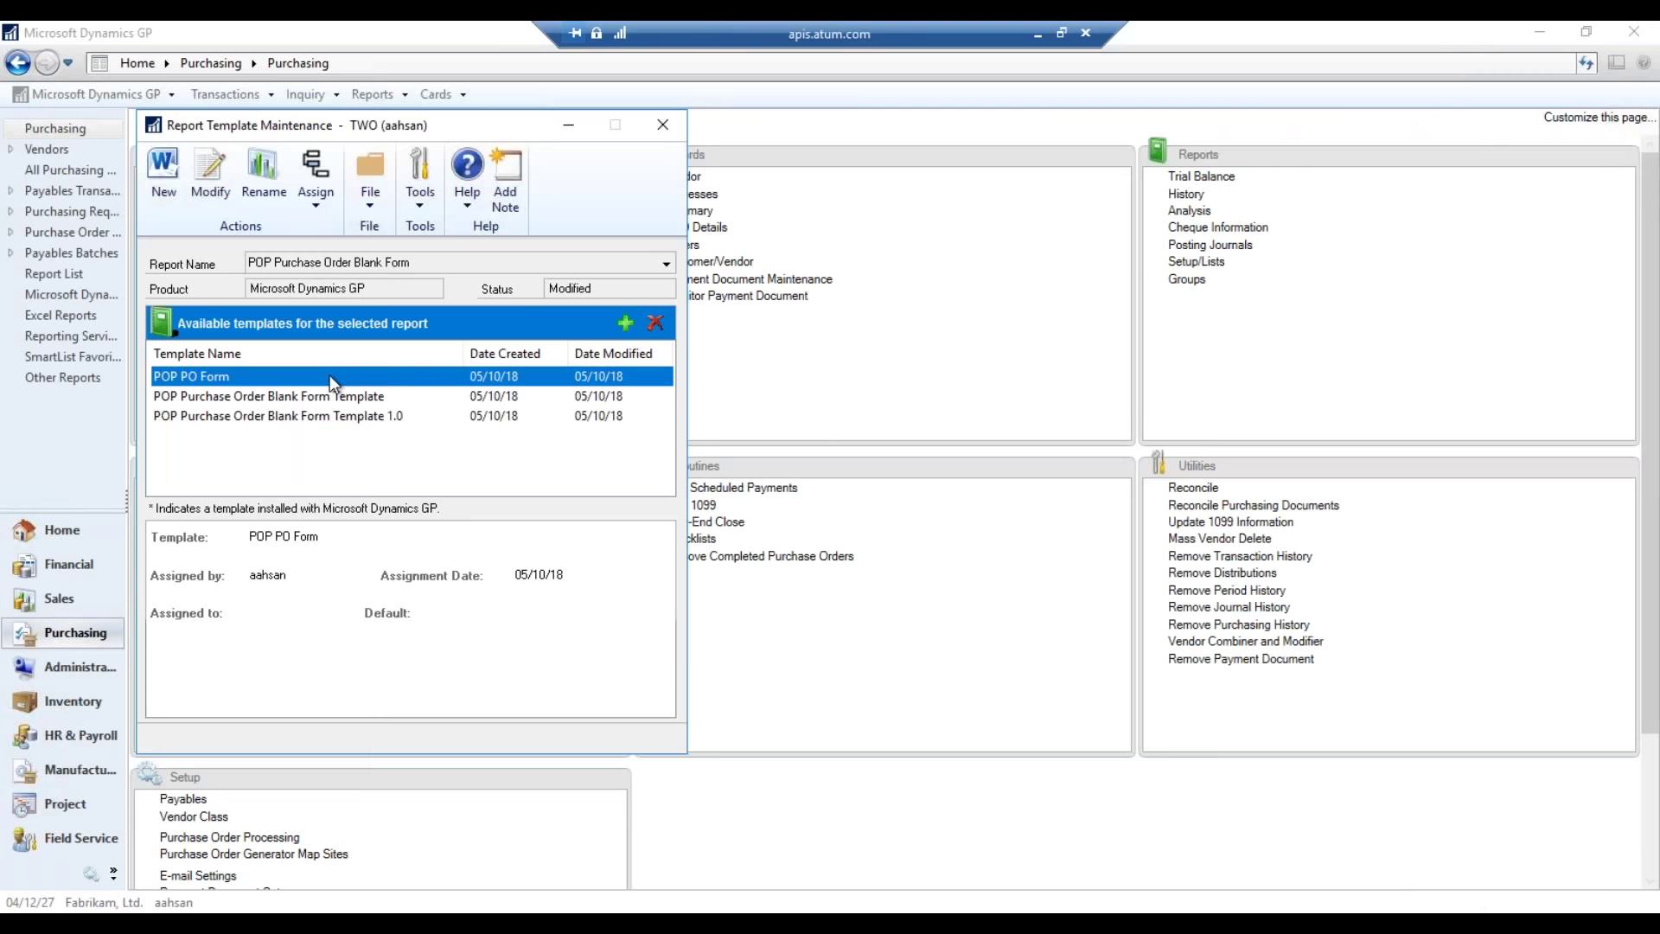
- Add the Desktop file POP PO Form Adjusted as a new template in Report Template Maintenance
right_click(474, 468)
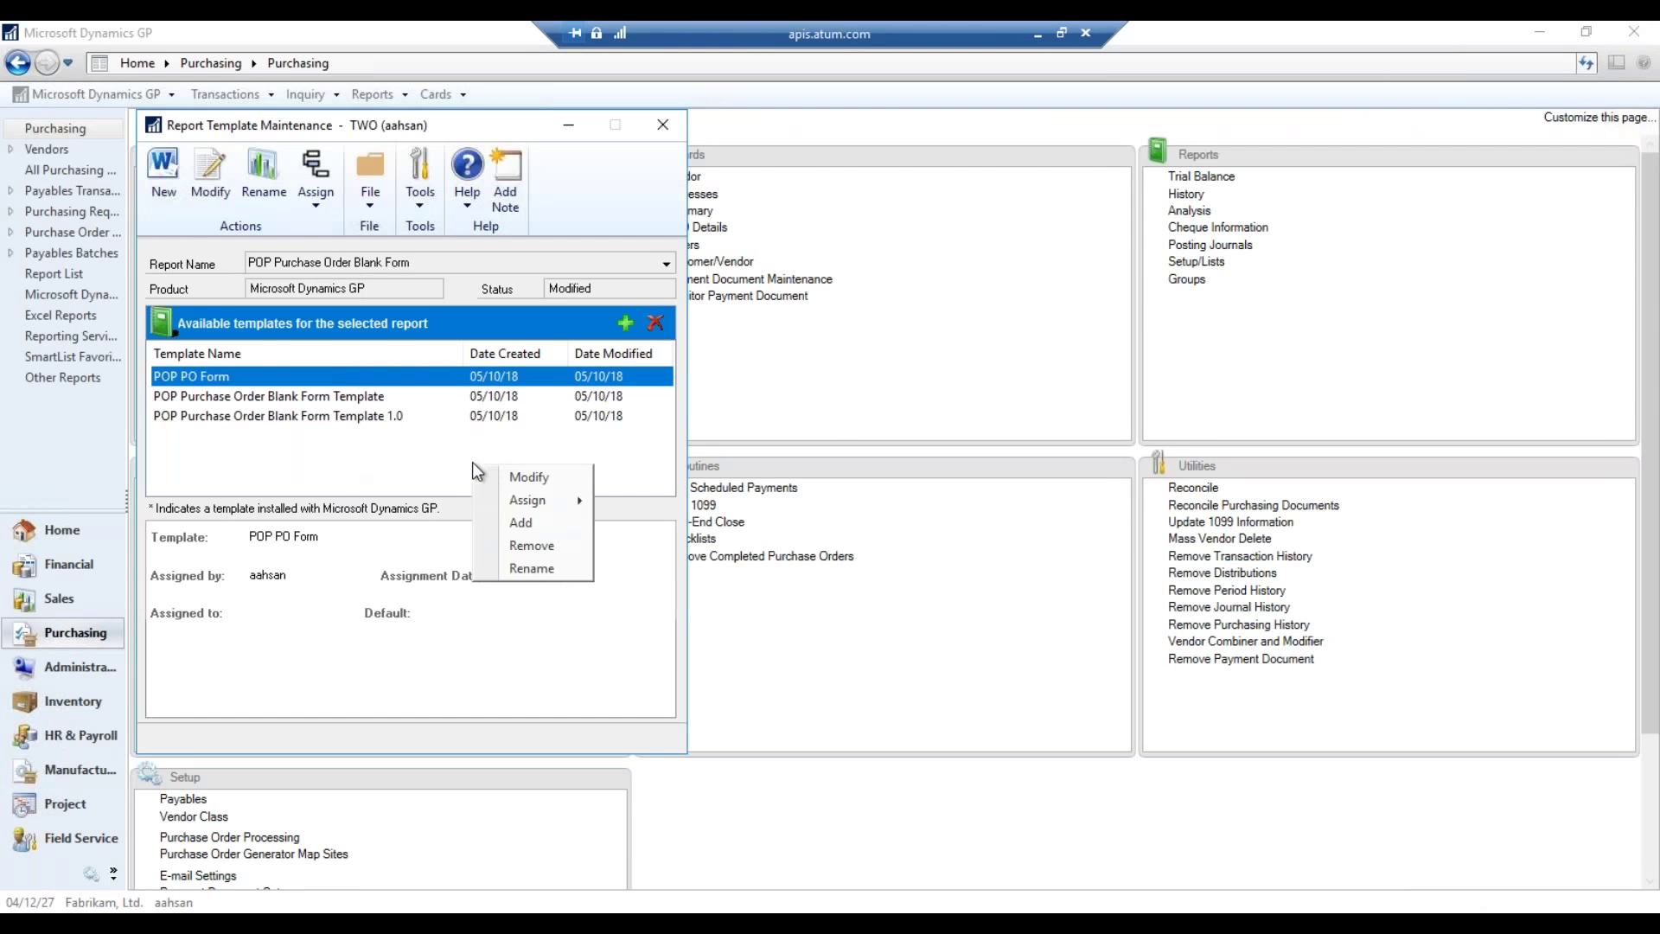
click(414, 479)
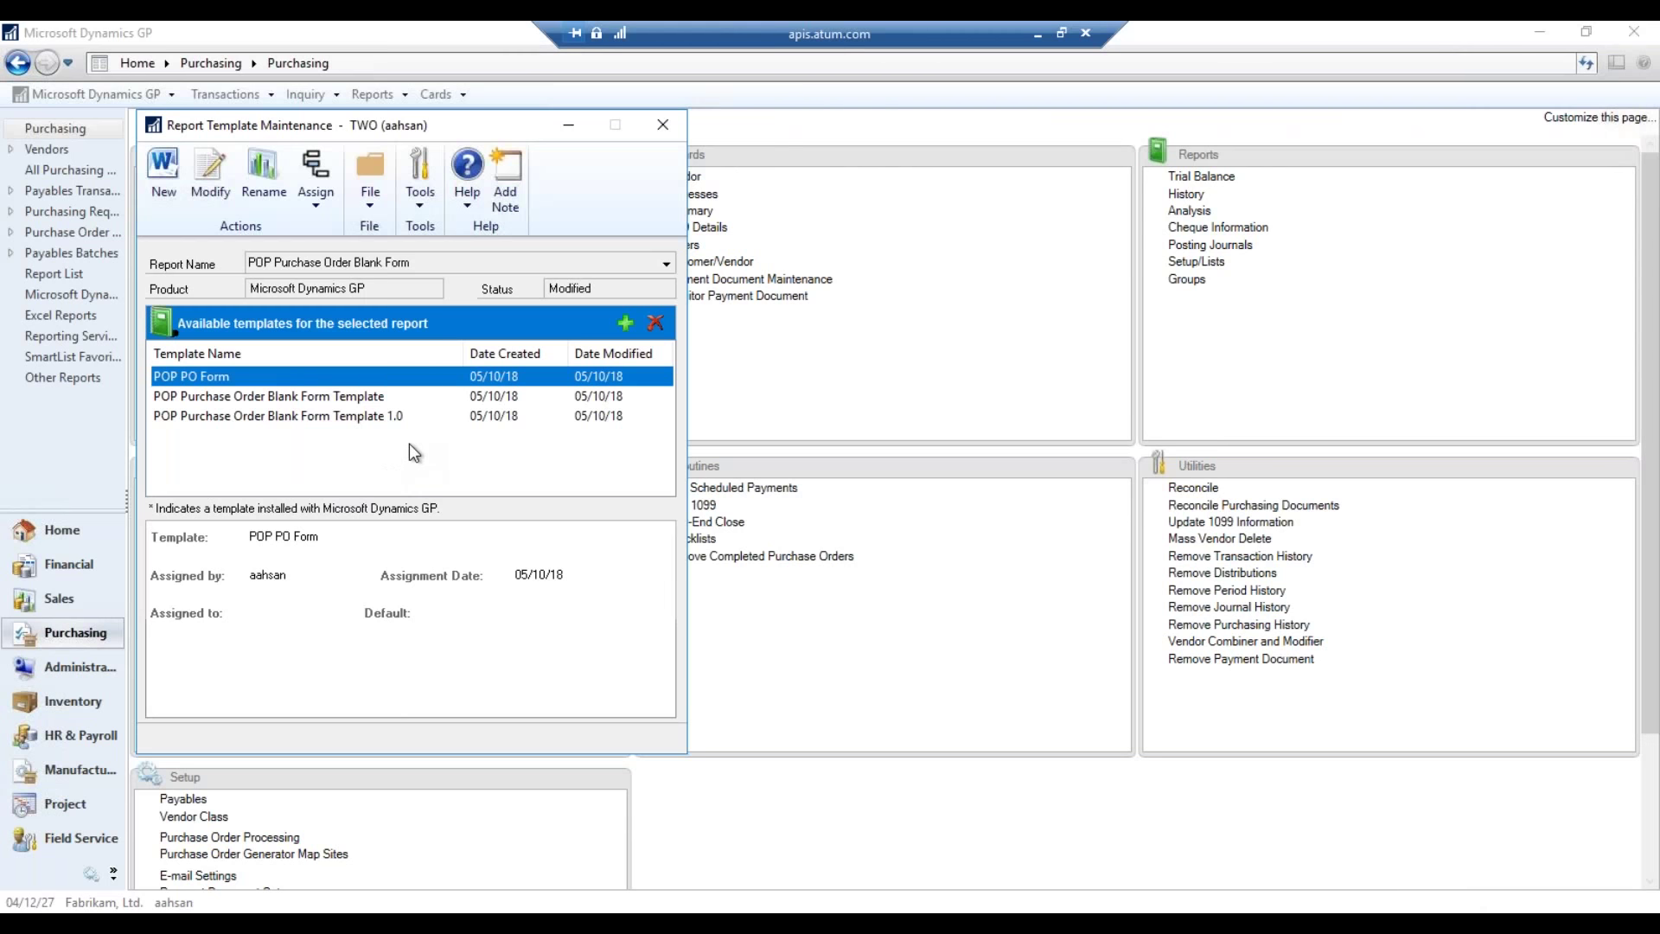
click(621, 326)
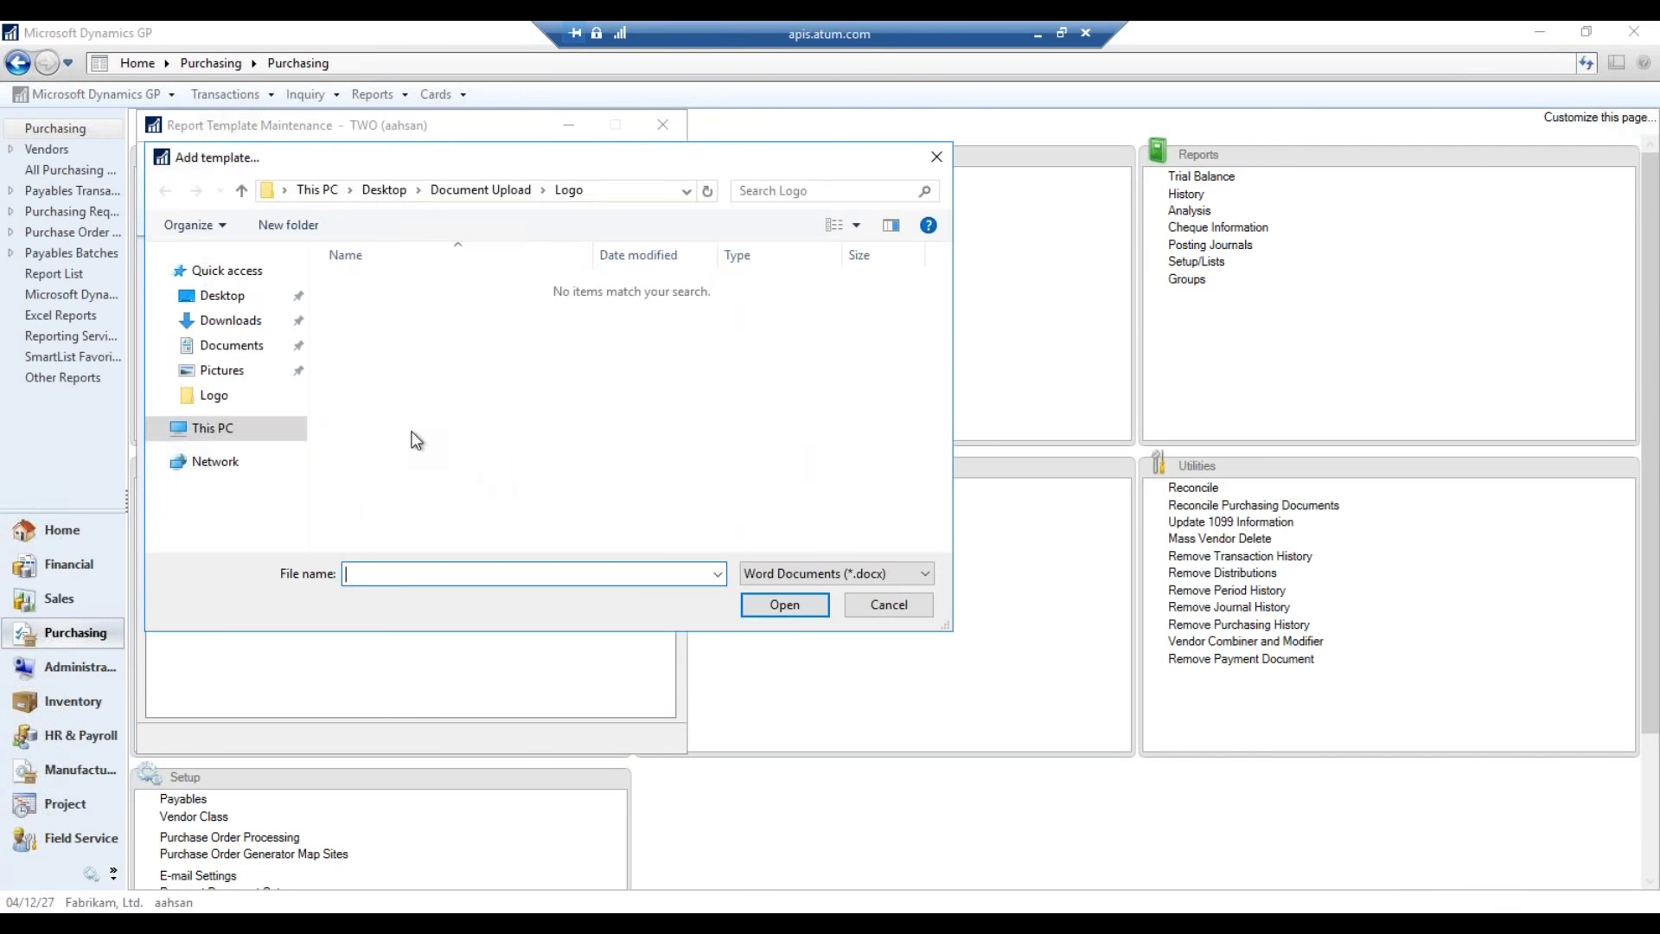
click(232, 297)
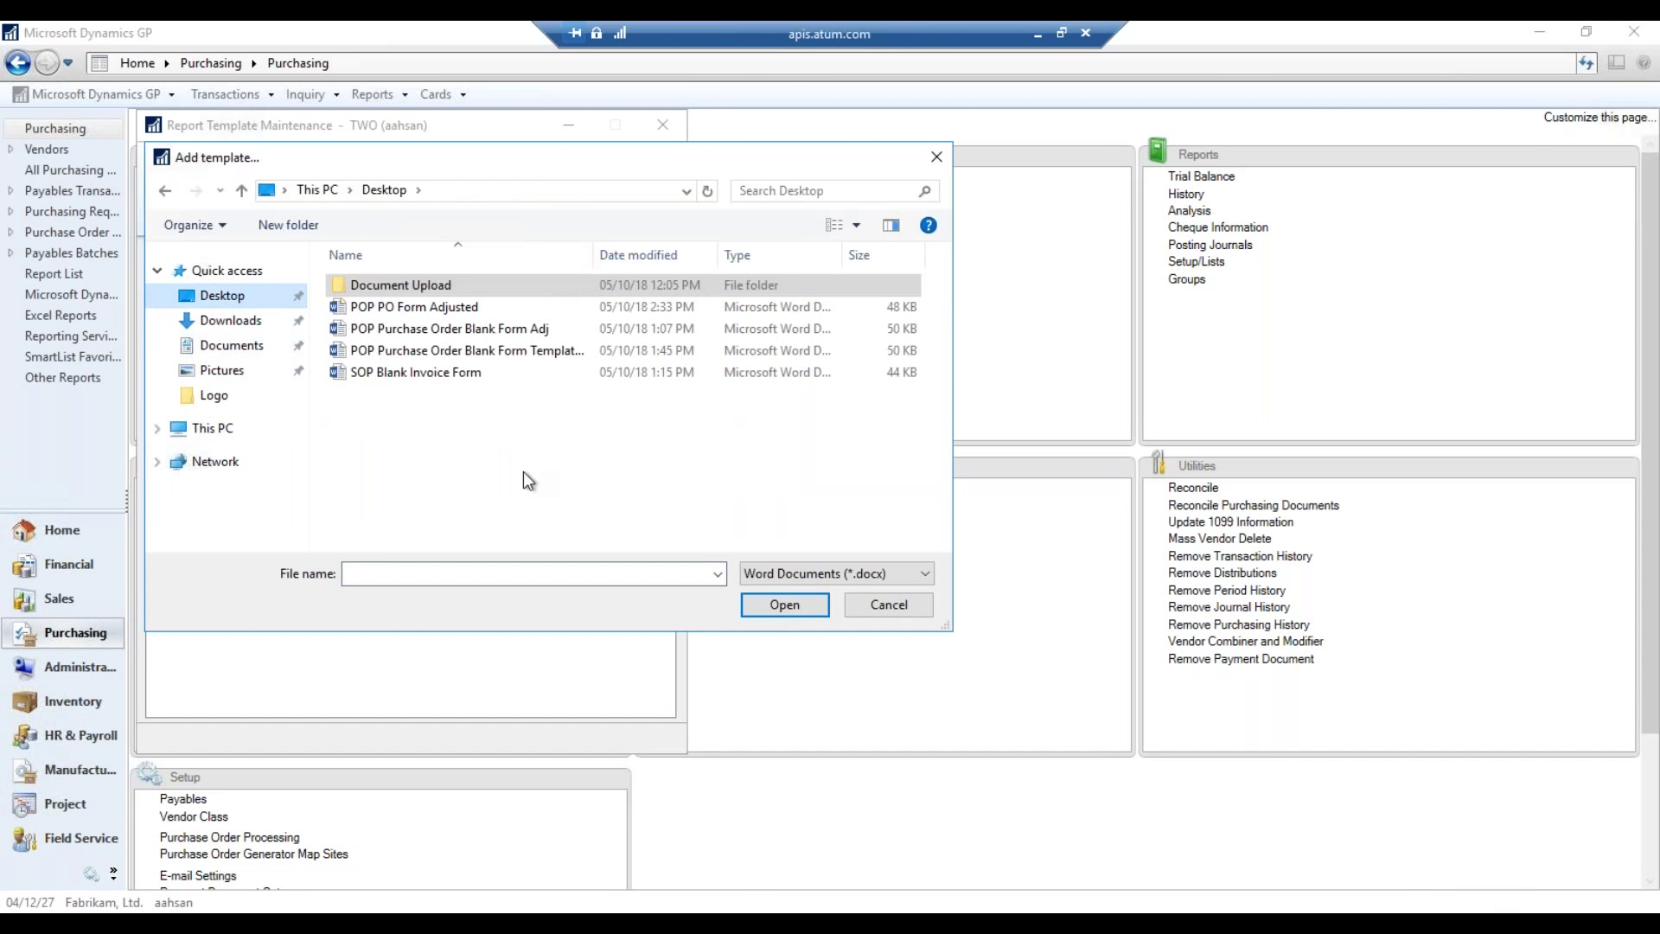
click(415, 307)
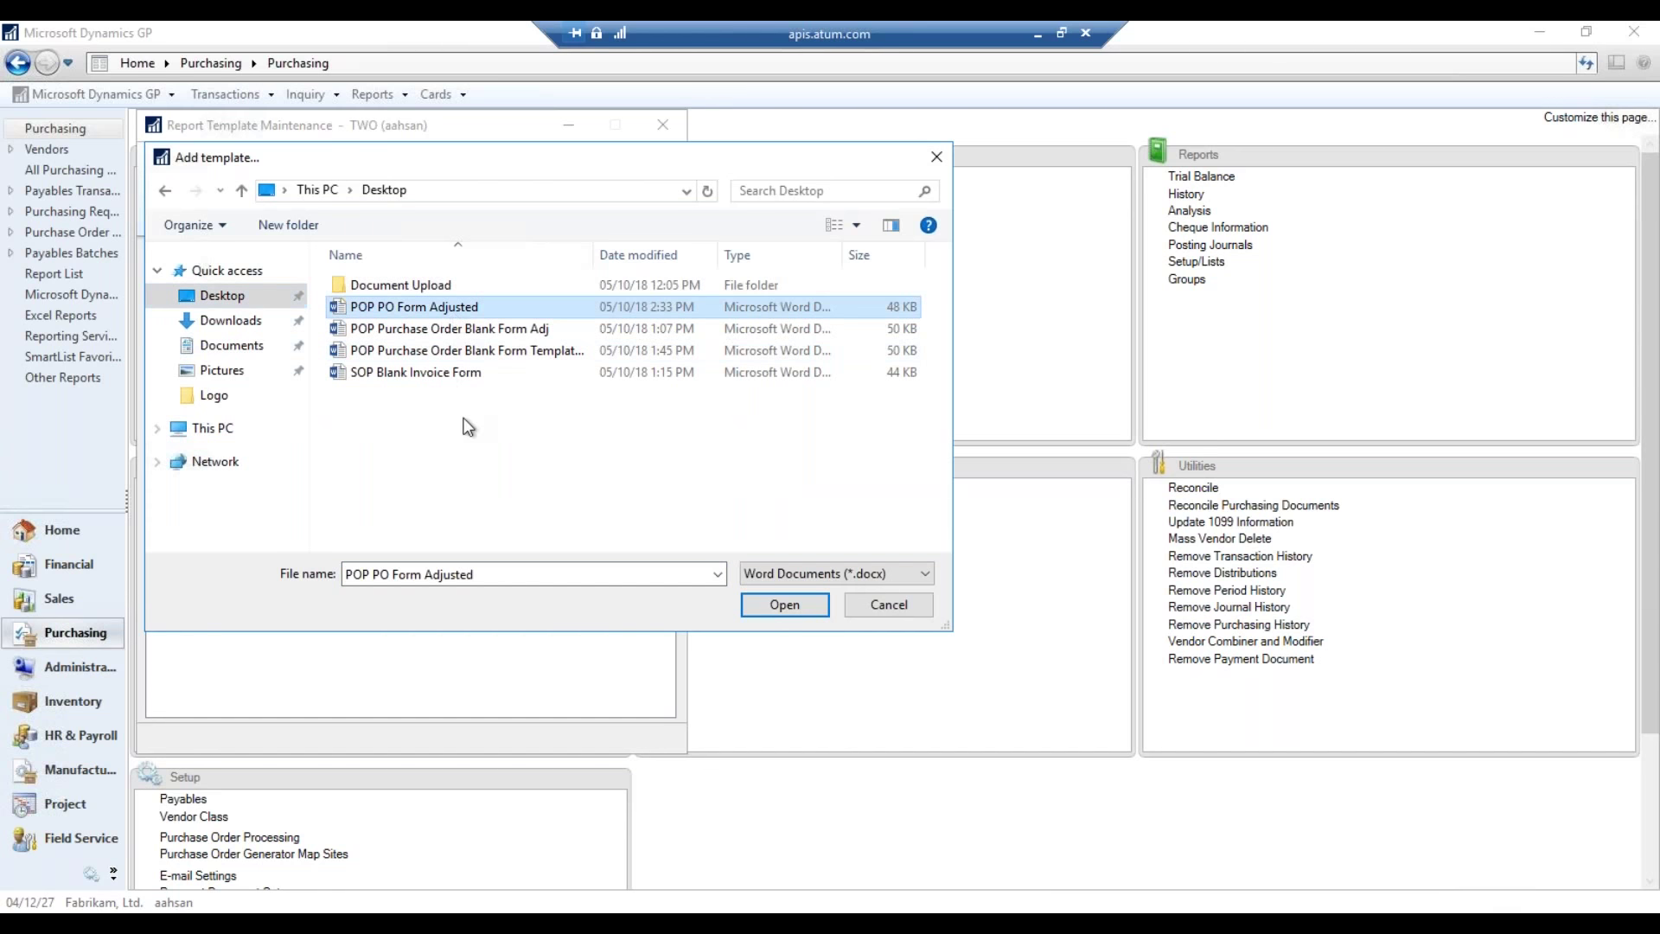
click(768, 610)
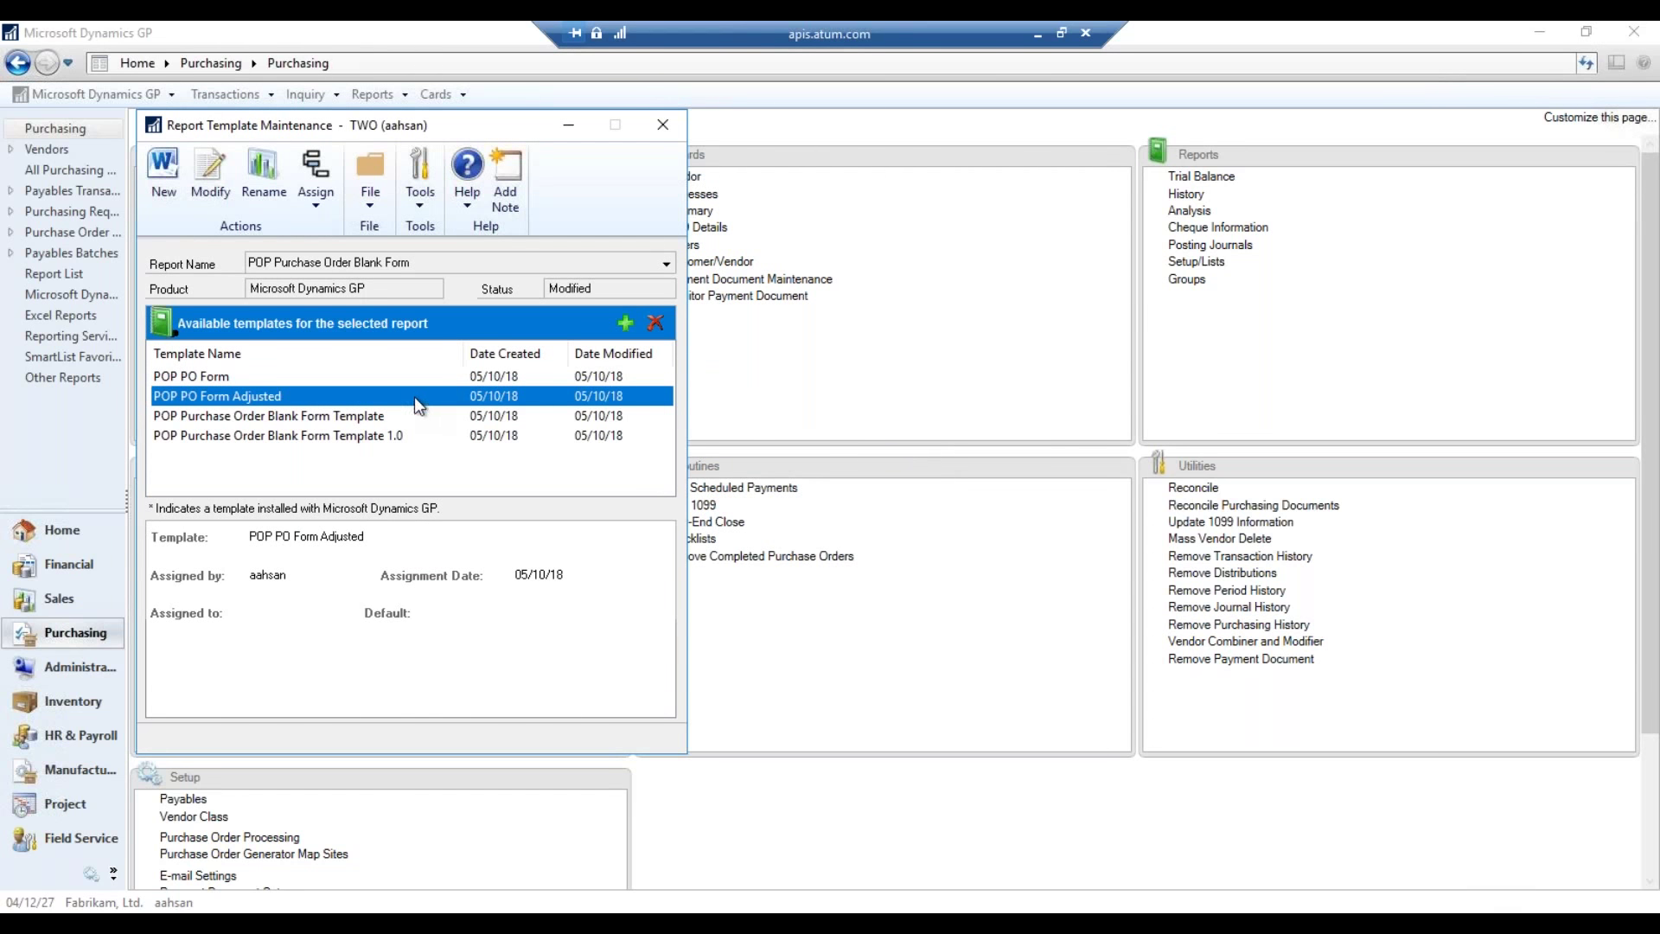
click(424, 375)
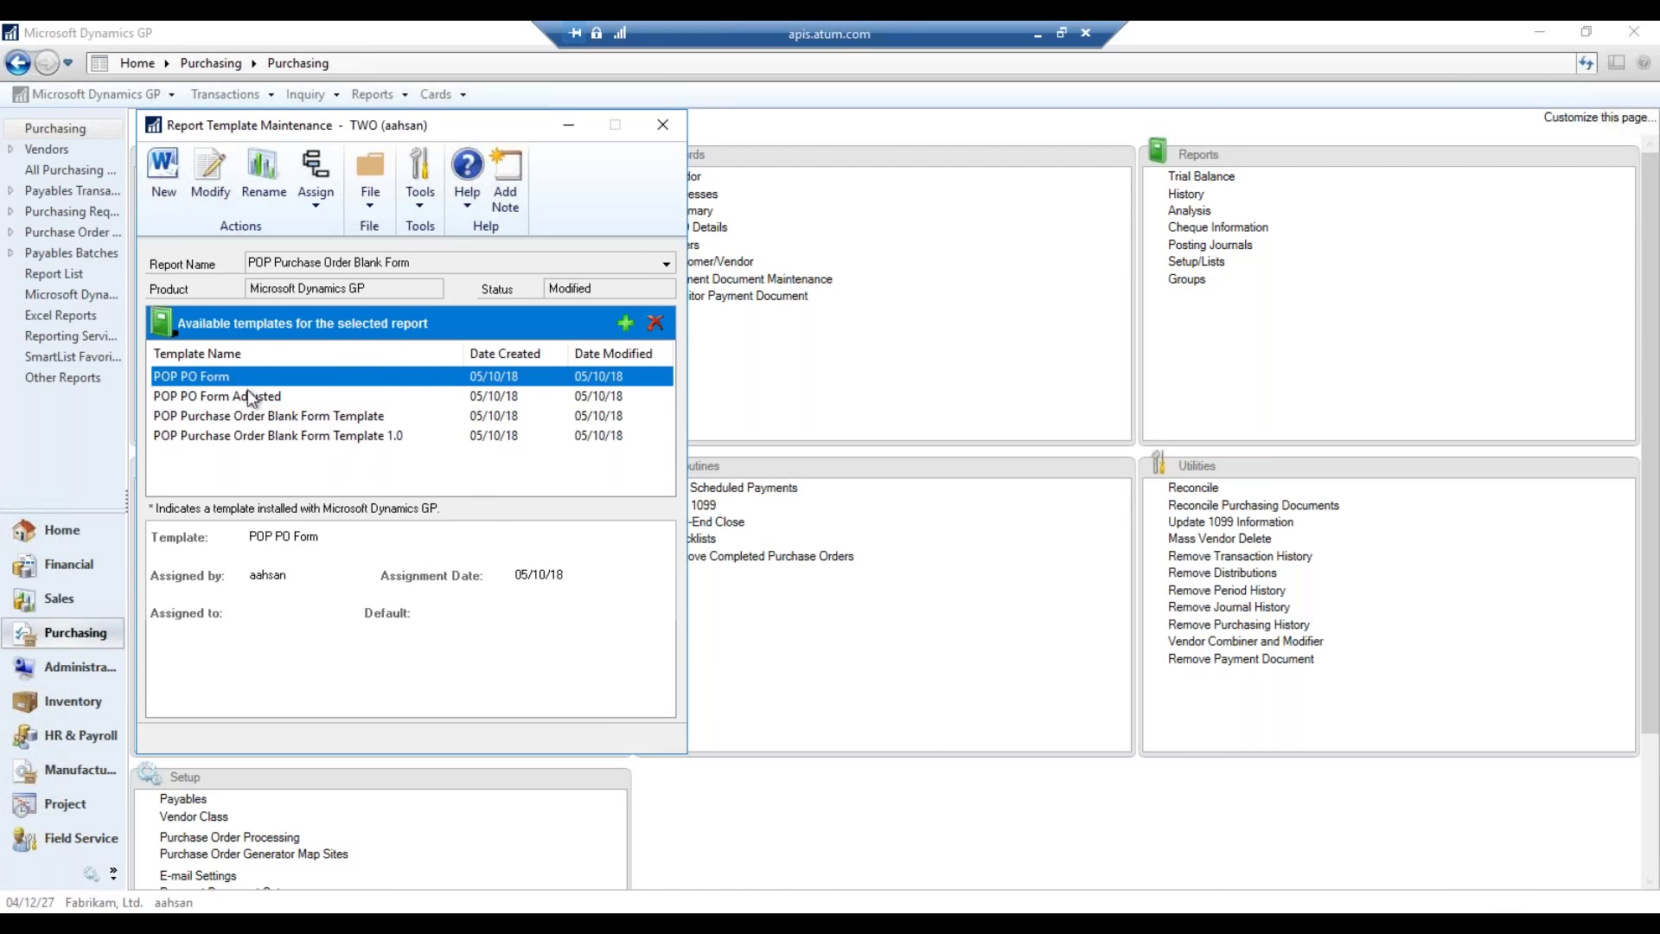
- Remove the old POP PO Form template and confirm the deletion
click(664, 326)
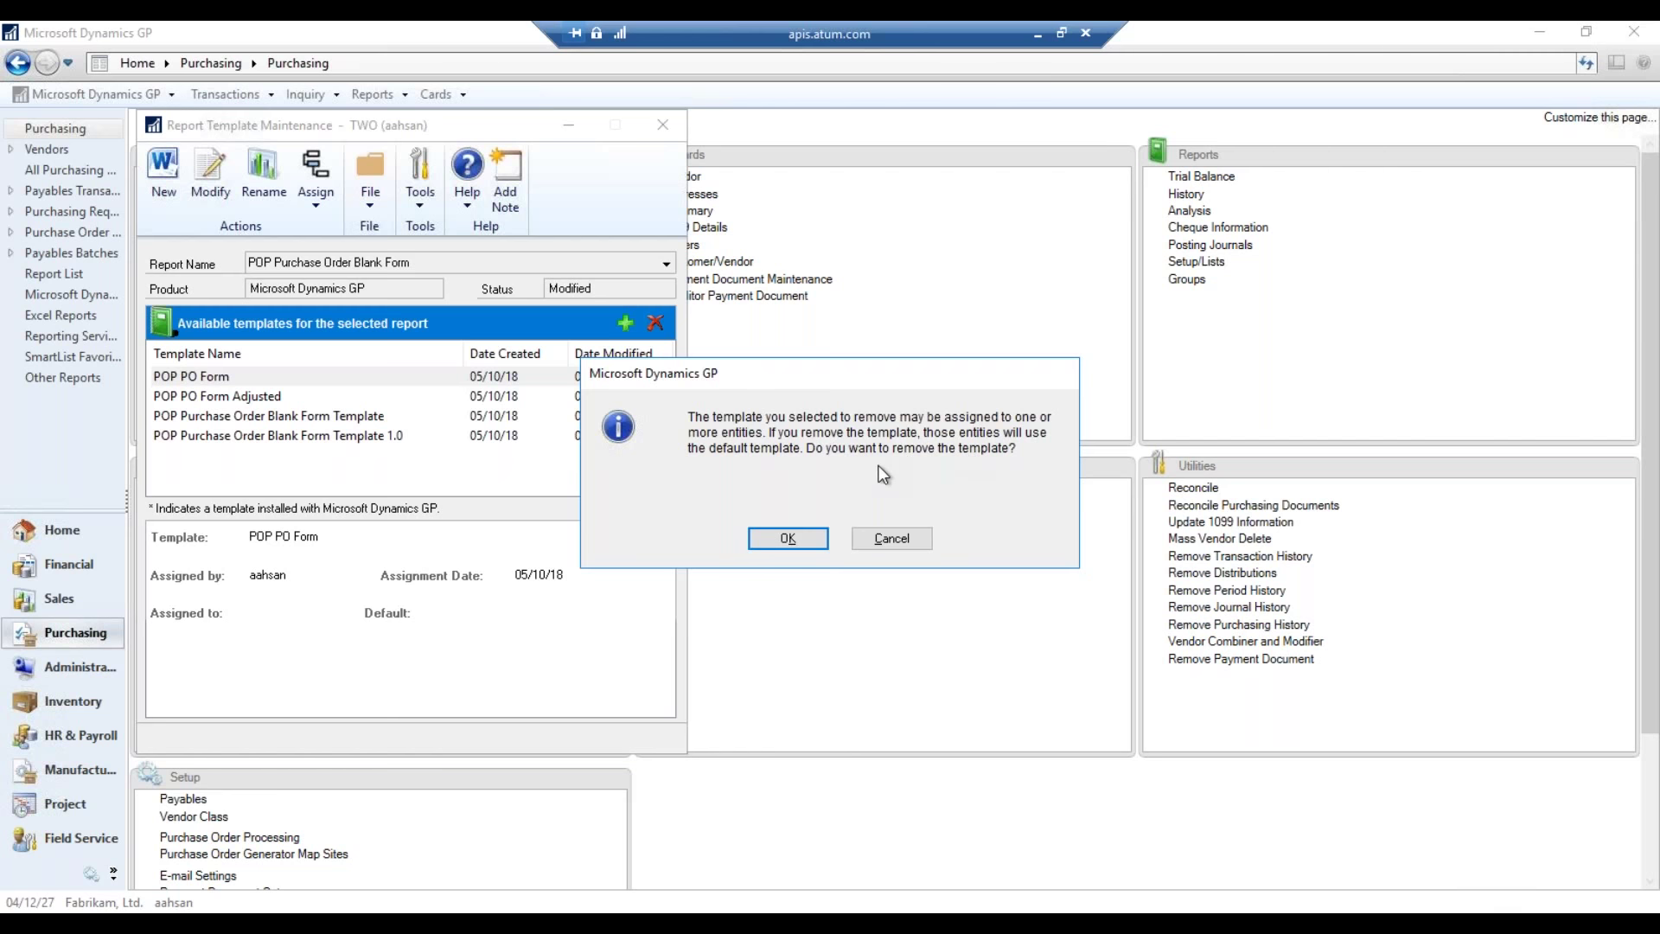
click(789, 540)
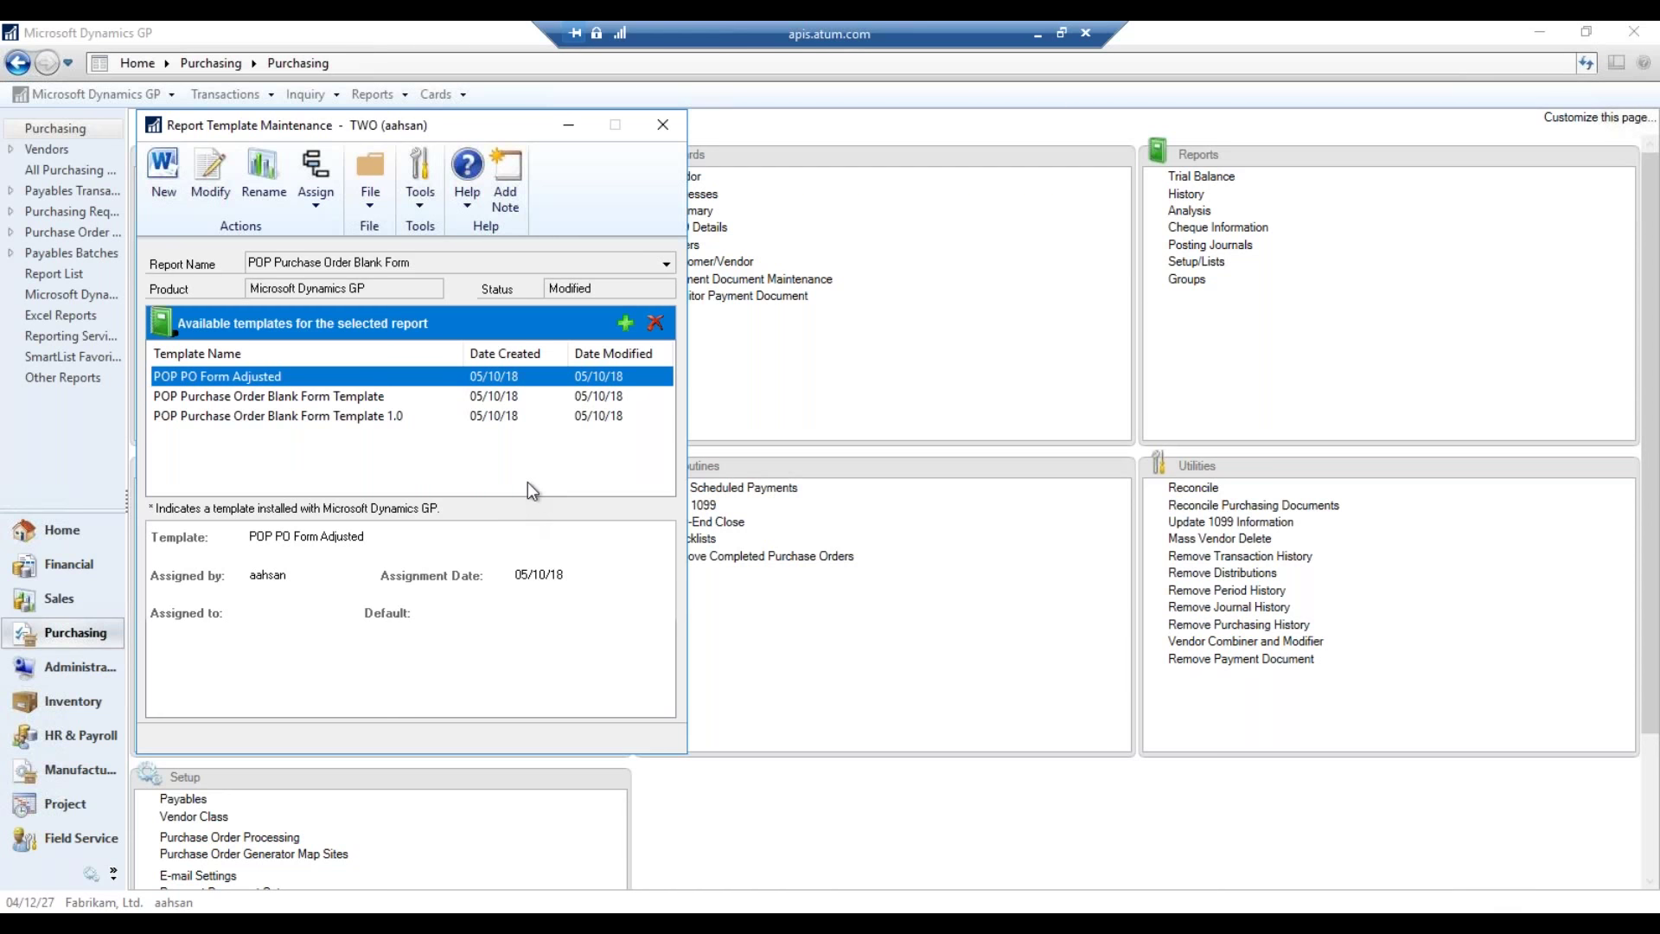
- Assign POP PO Form Adjusted to the Fabrikam, Ltd. company and view its default settings
right_click(343, 376)
mouse_move(423, 418)
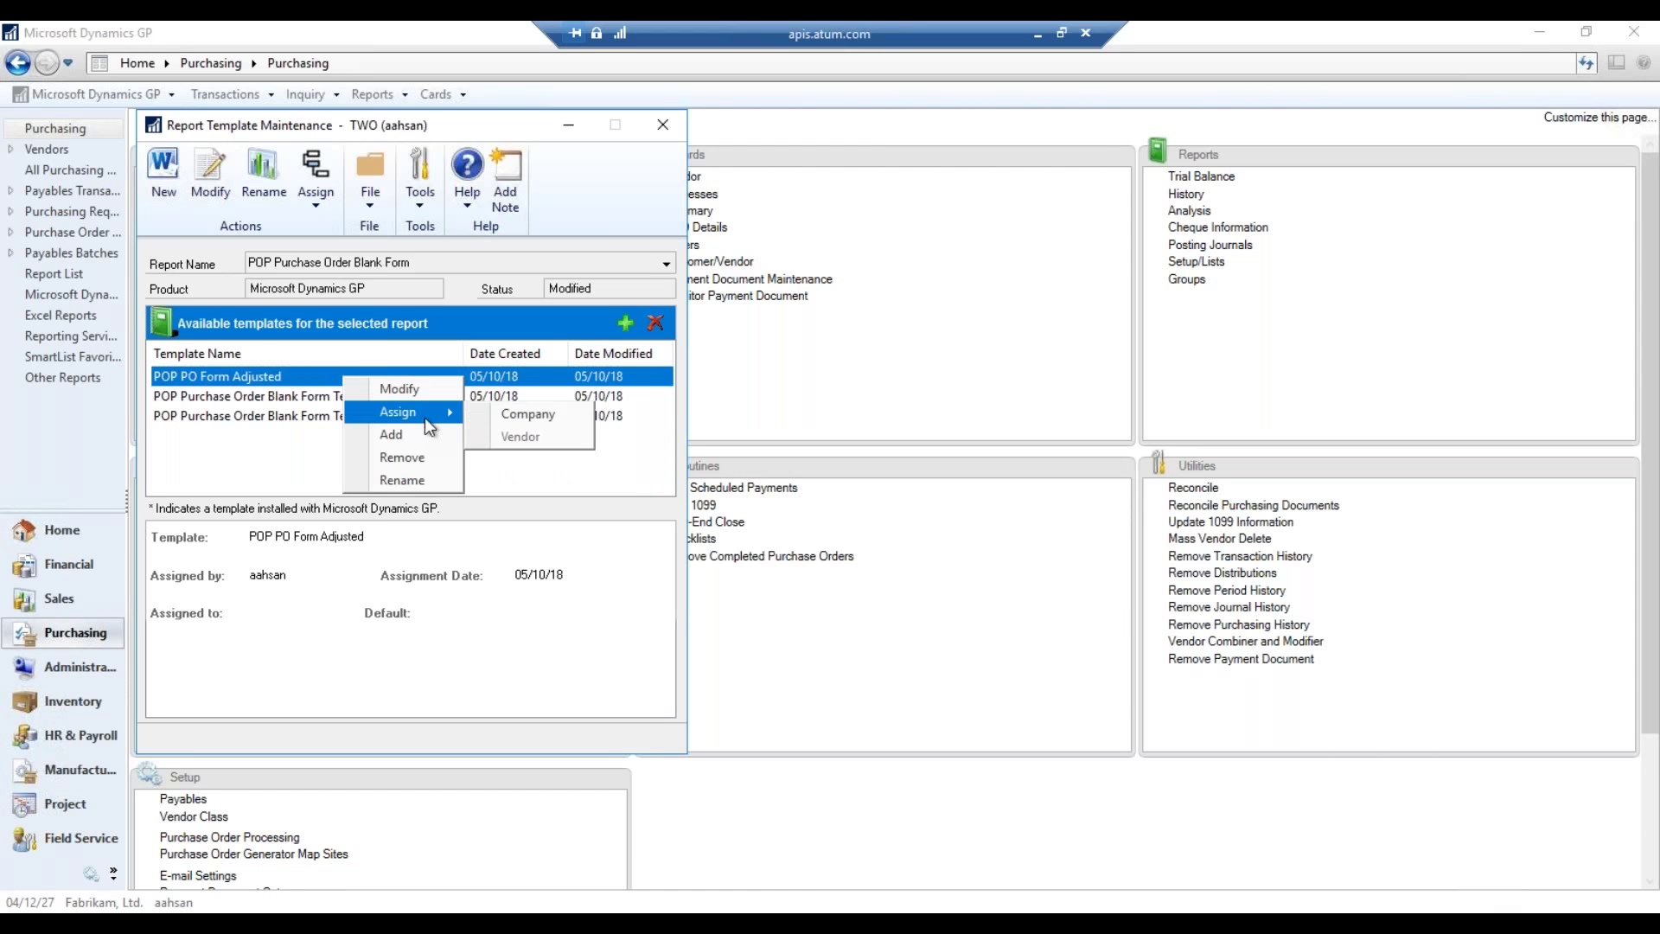
click(528, 413)
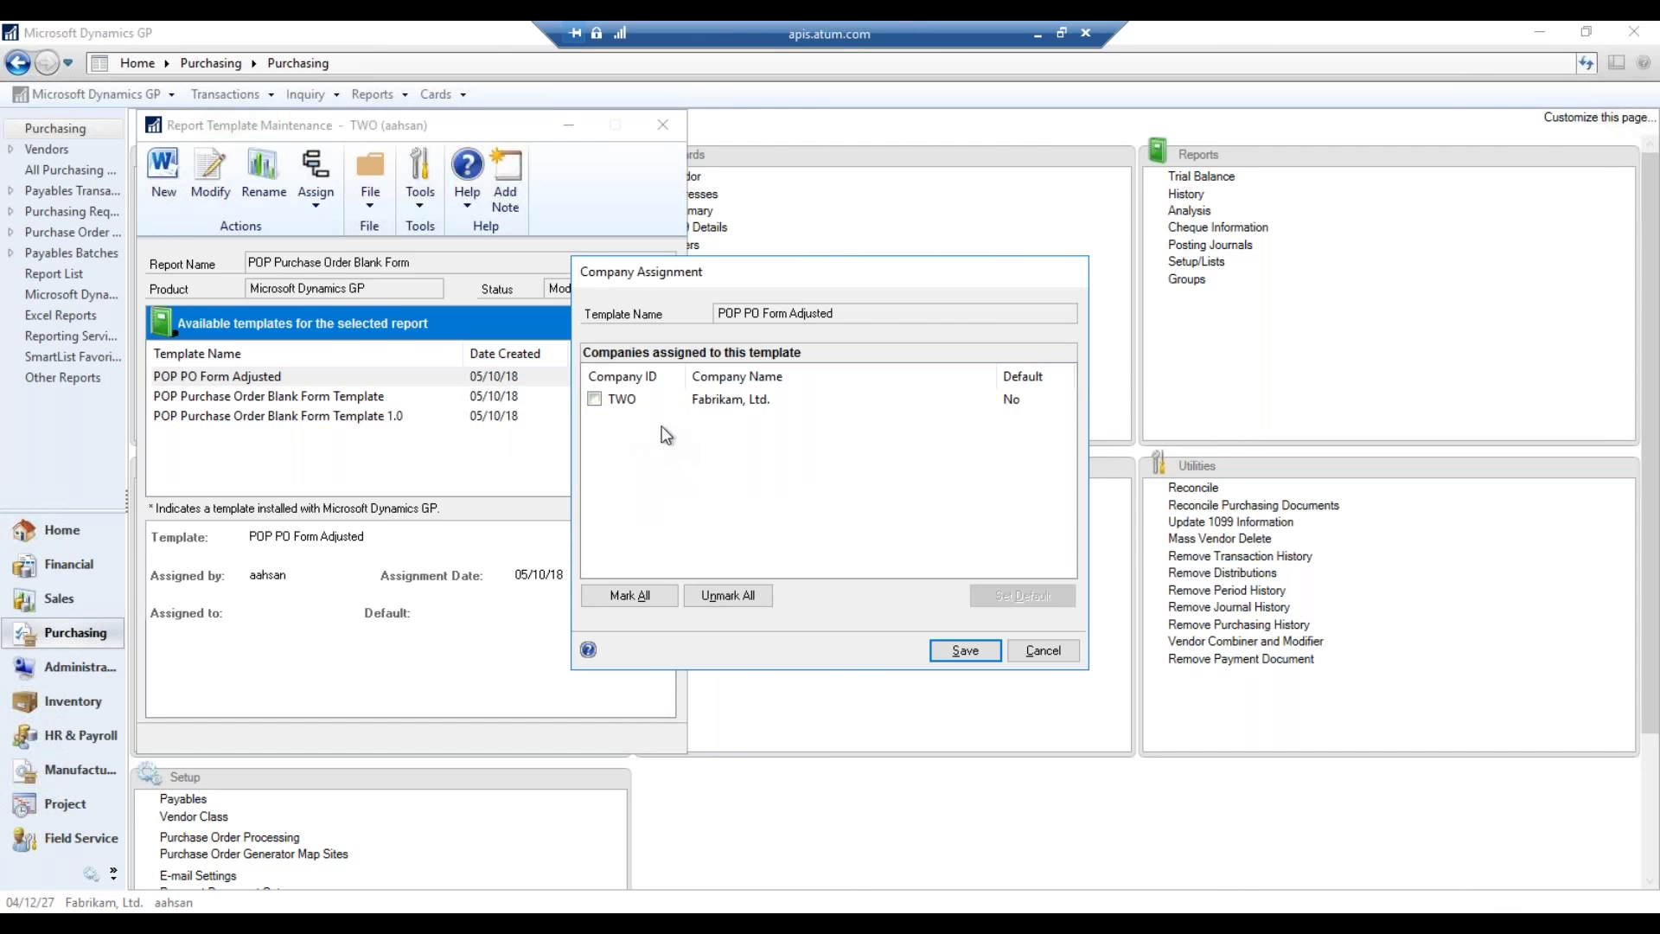
click(719, 396)
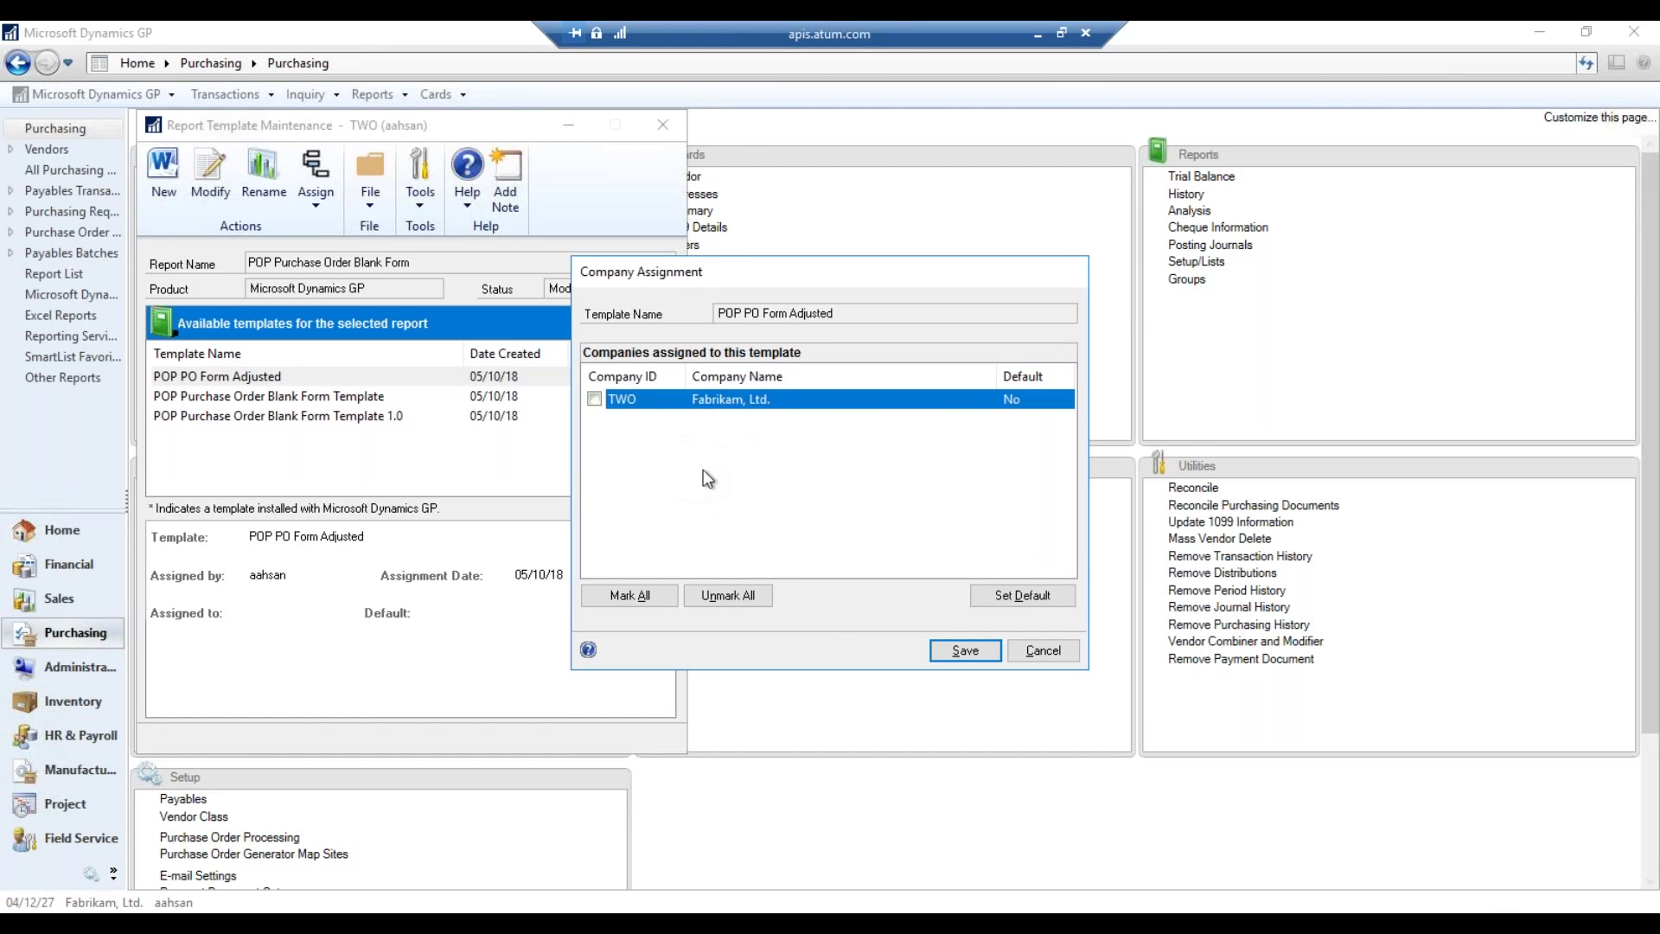
click(994, 595)
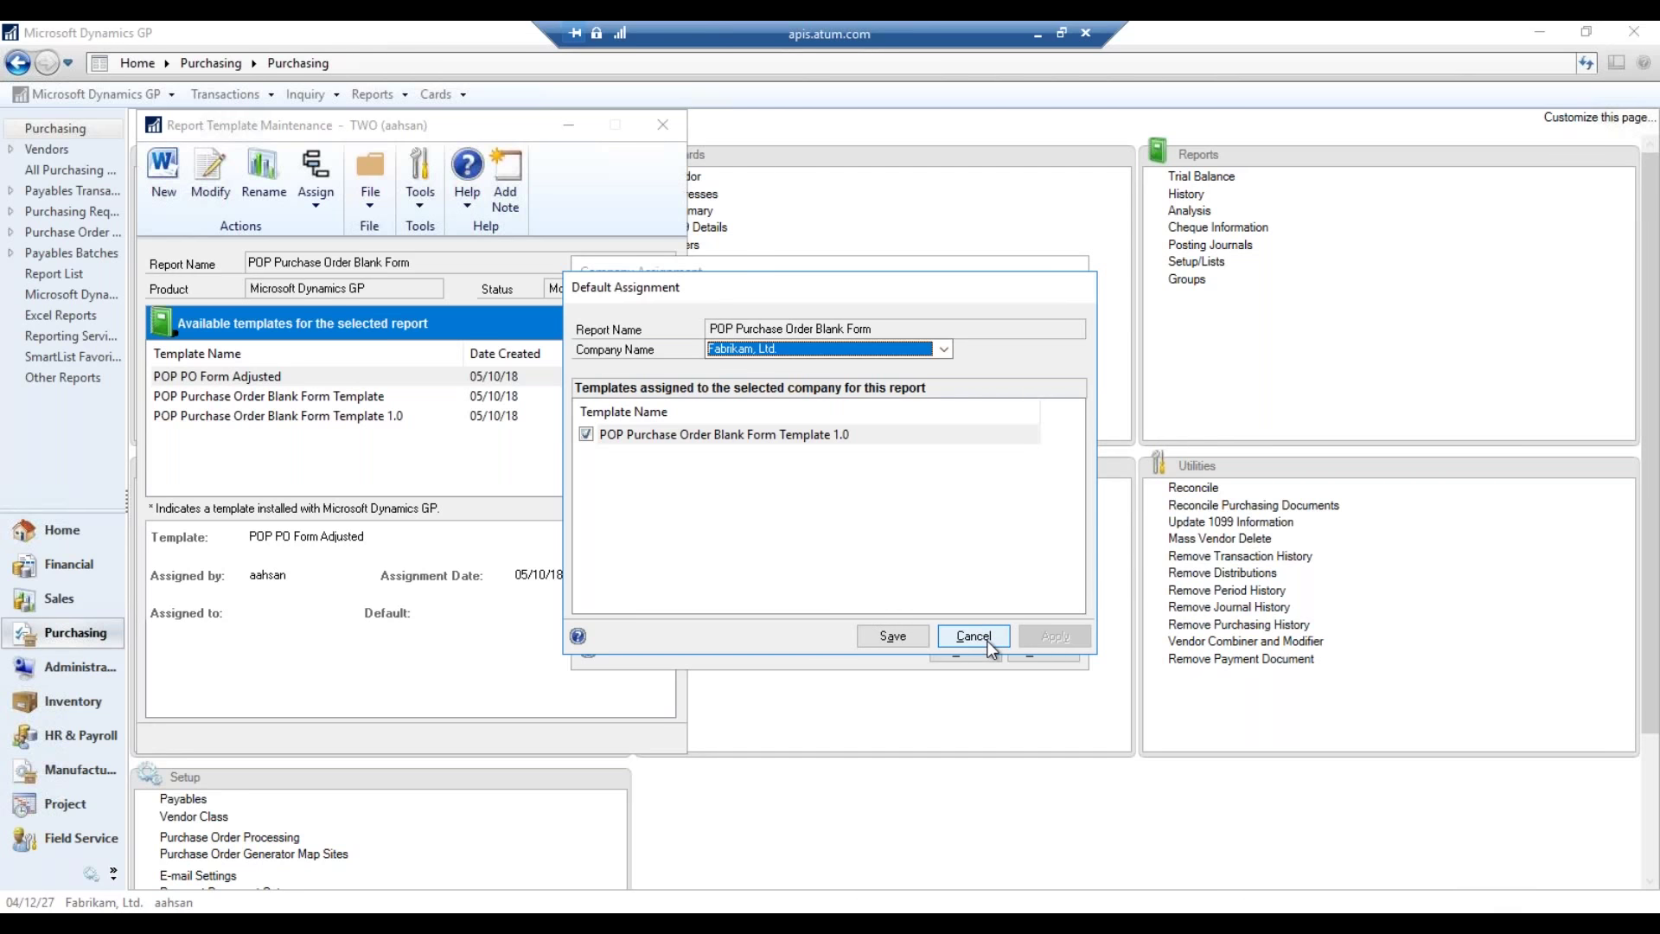
click(989, 644)
click(1006, 603)
click(976, 638)
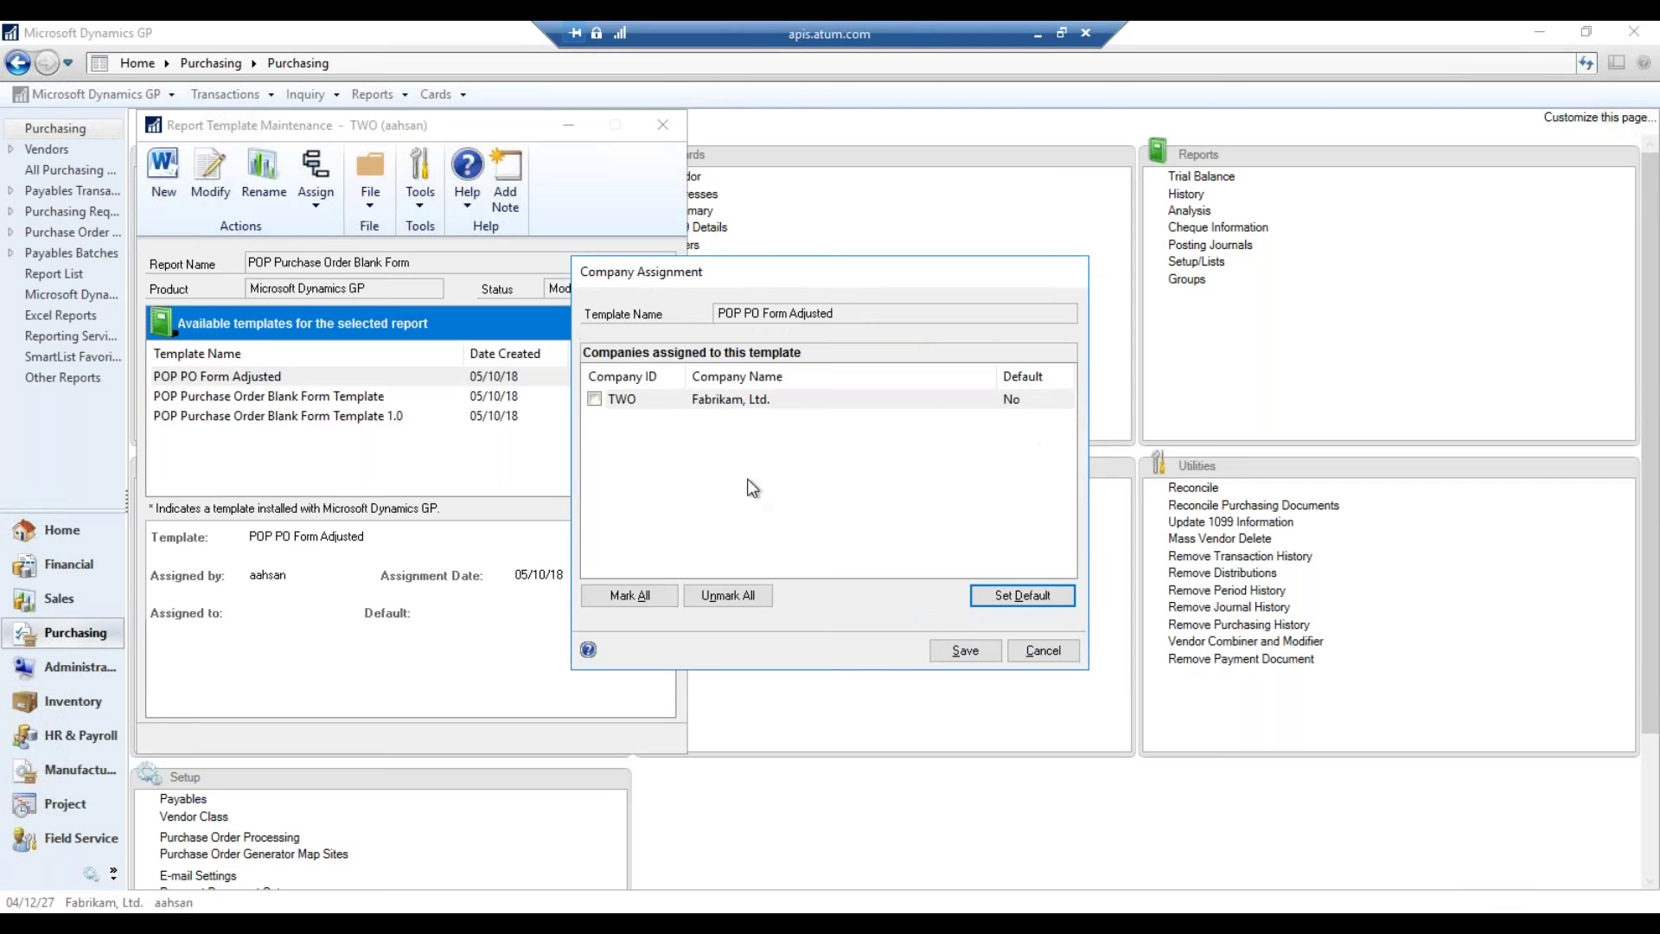
- Make POP PO Form Adjusted Fabrikam's default instead of Template 1.0, apply and save
click(600, 405)
click(1016, 596)
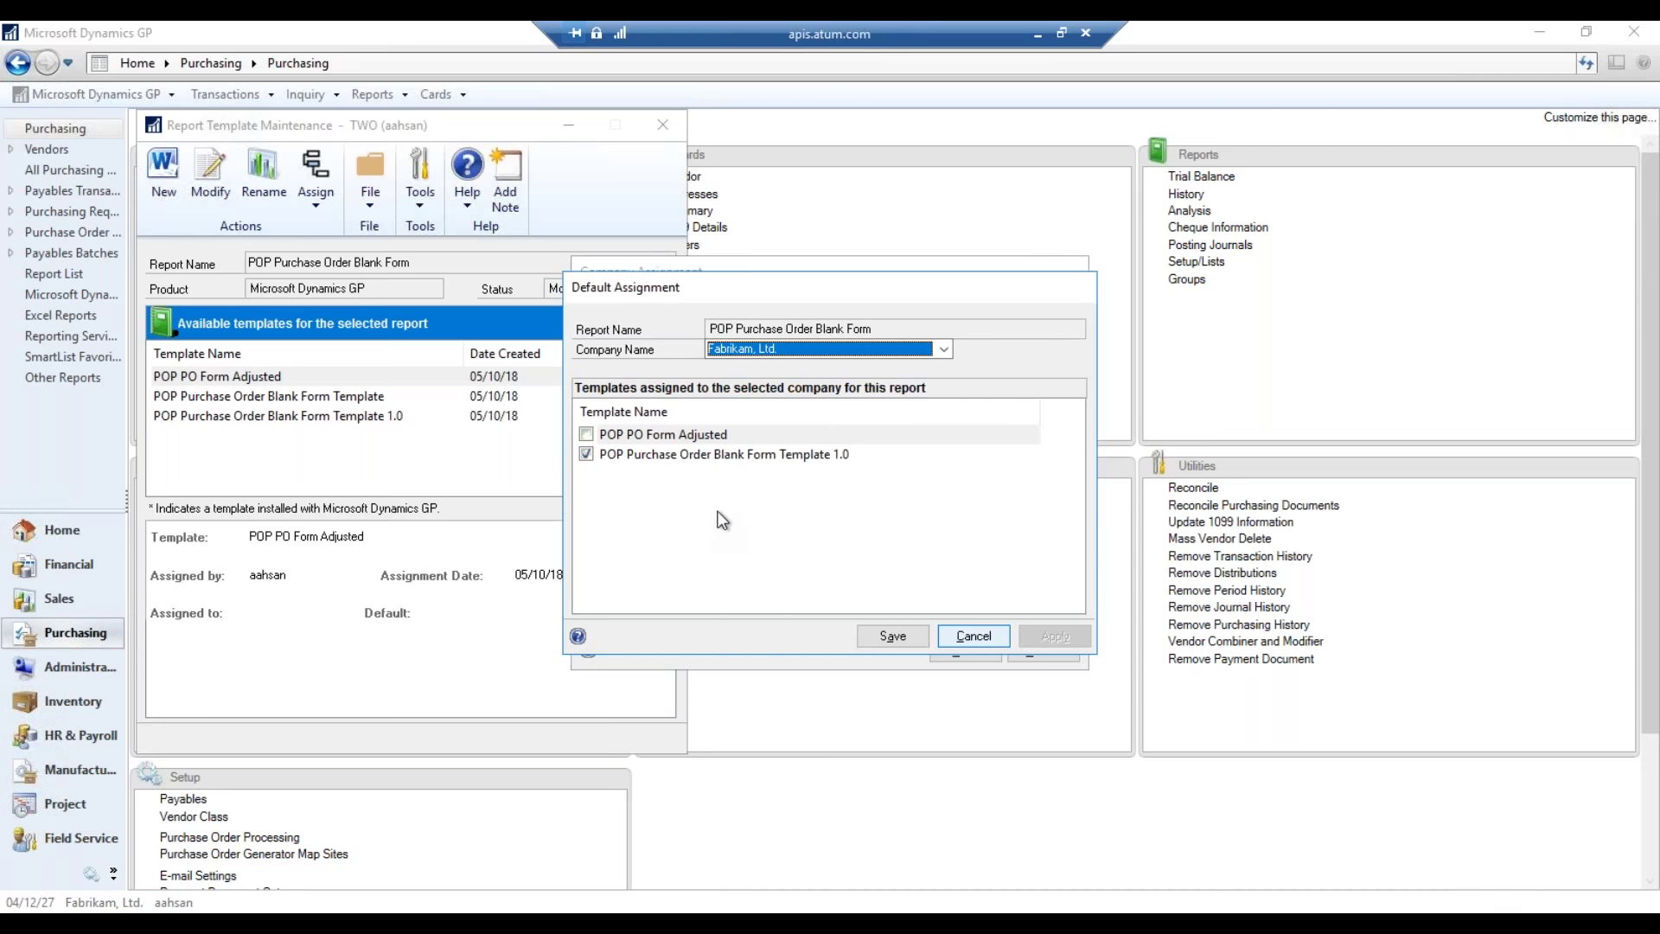
click(673, 458)
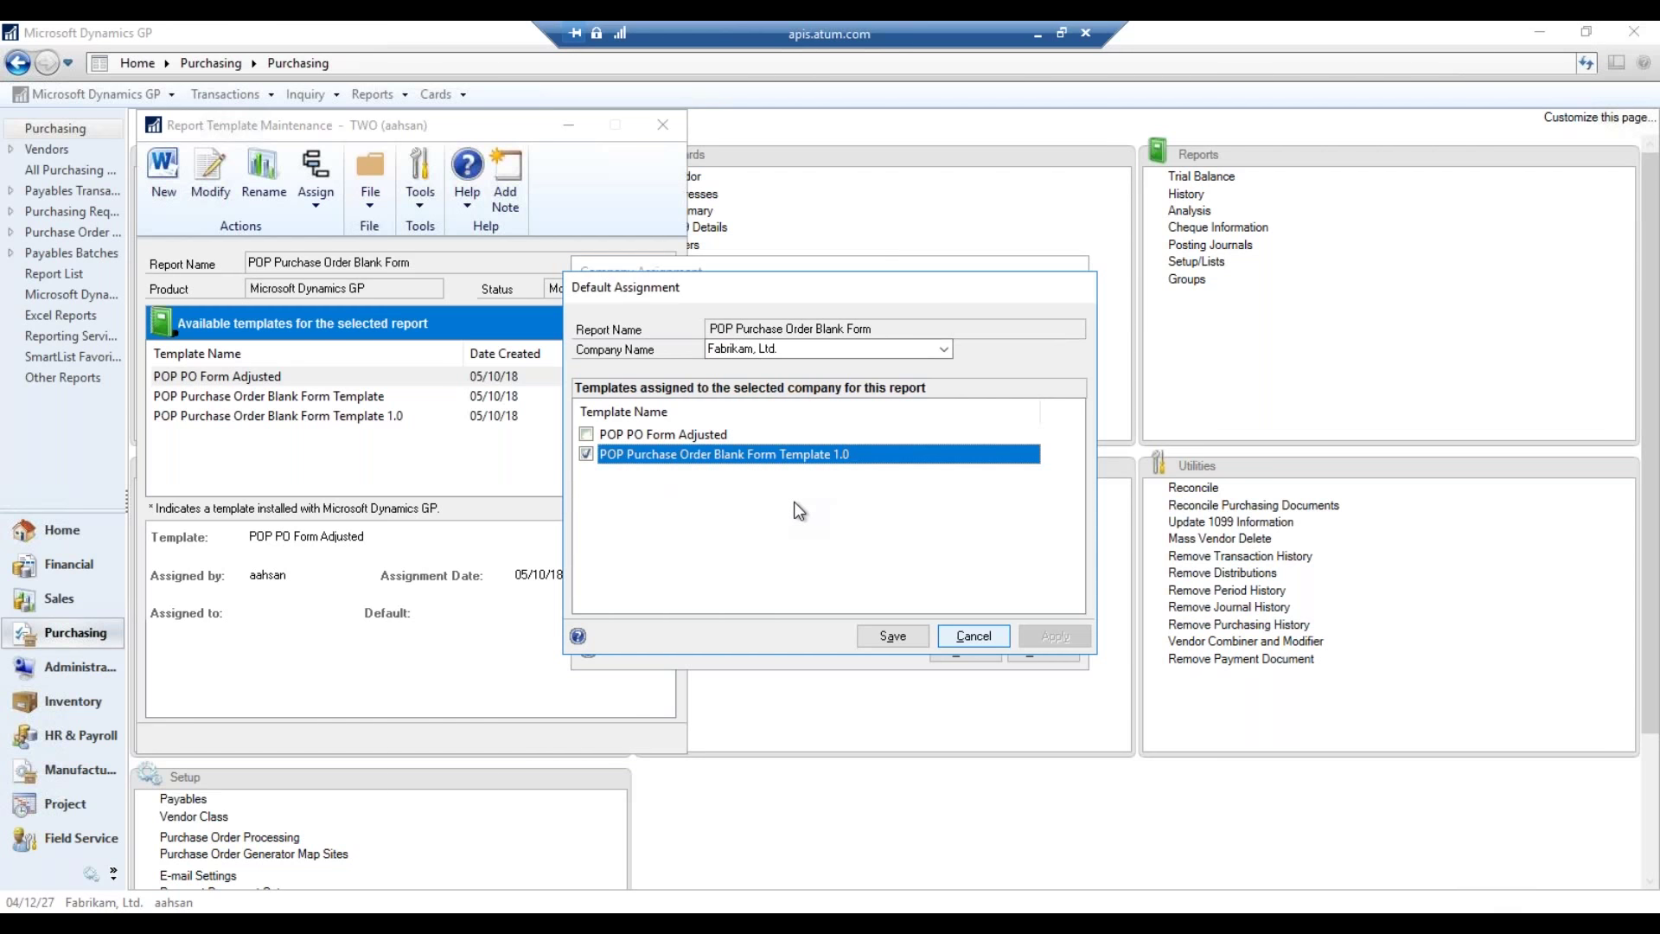
click(586, 454)
click(587, 435)
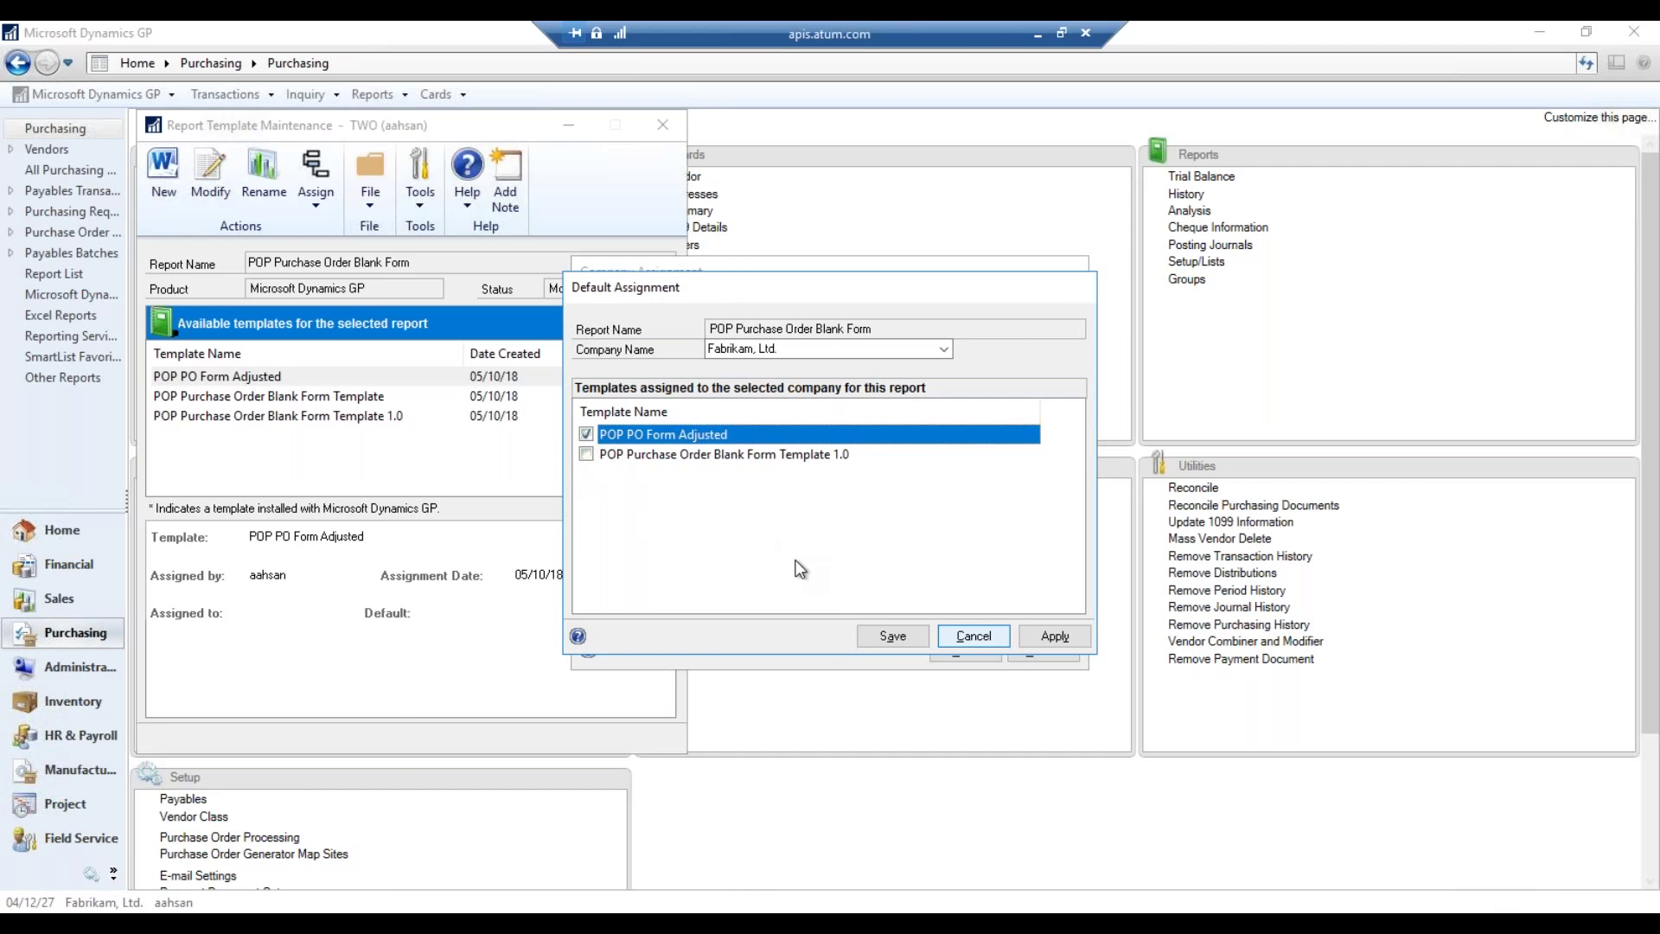
click(1056, 636)
click(987, 636)
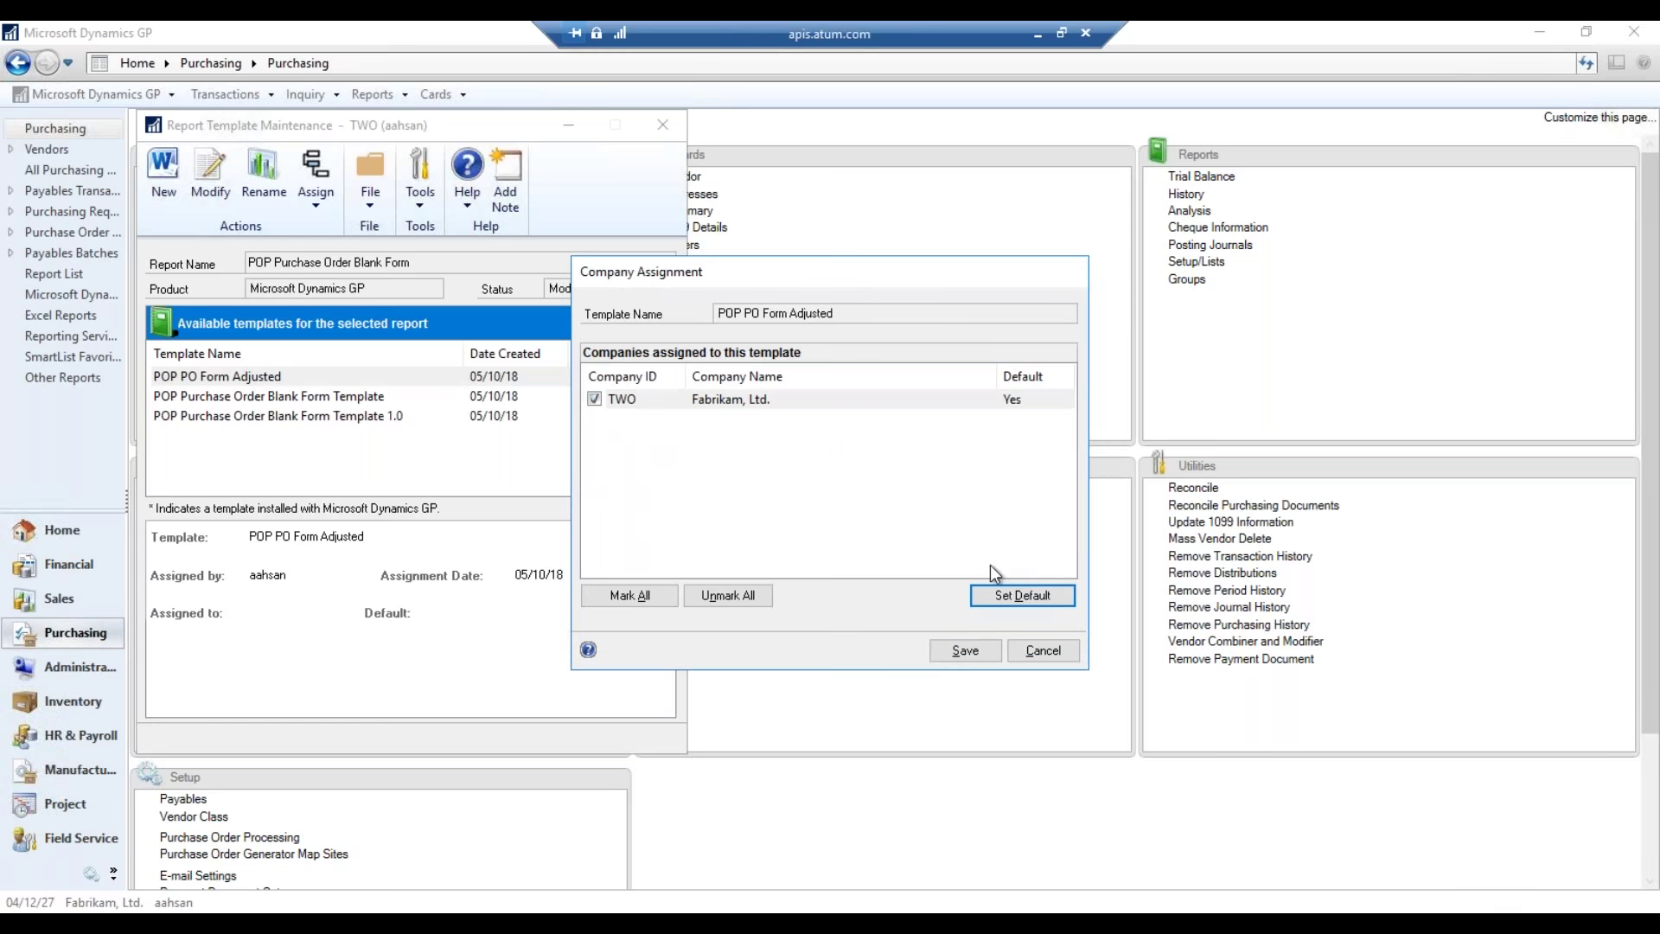
click(962, 650)
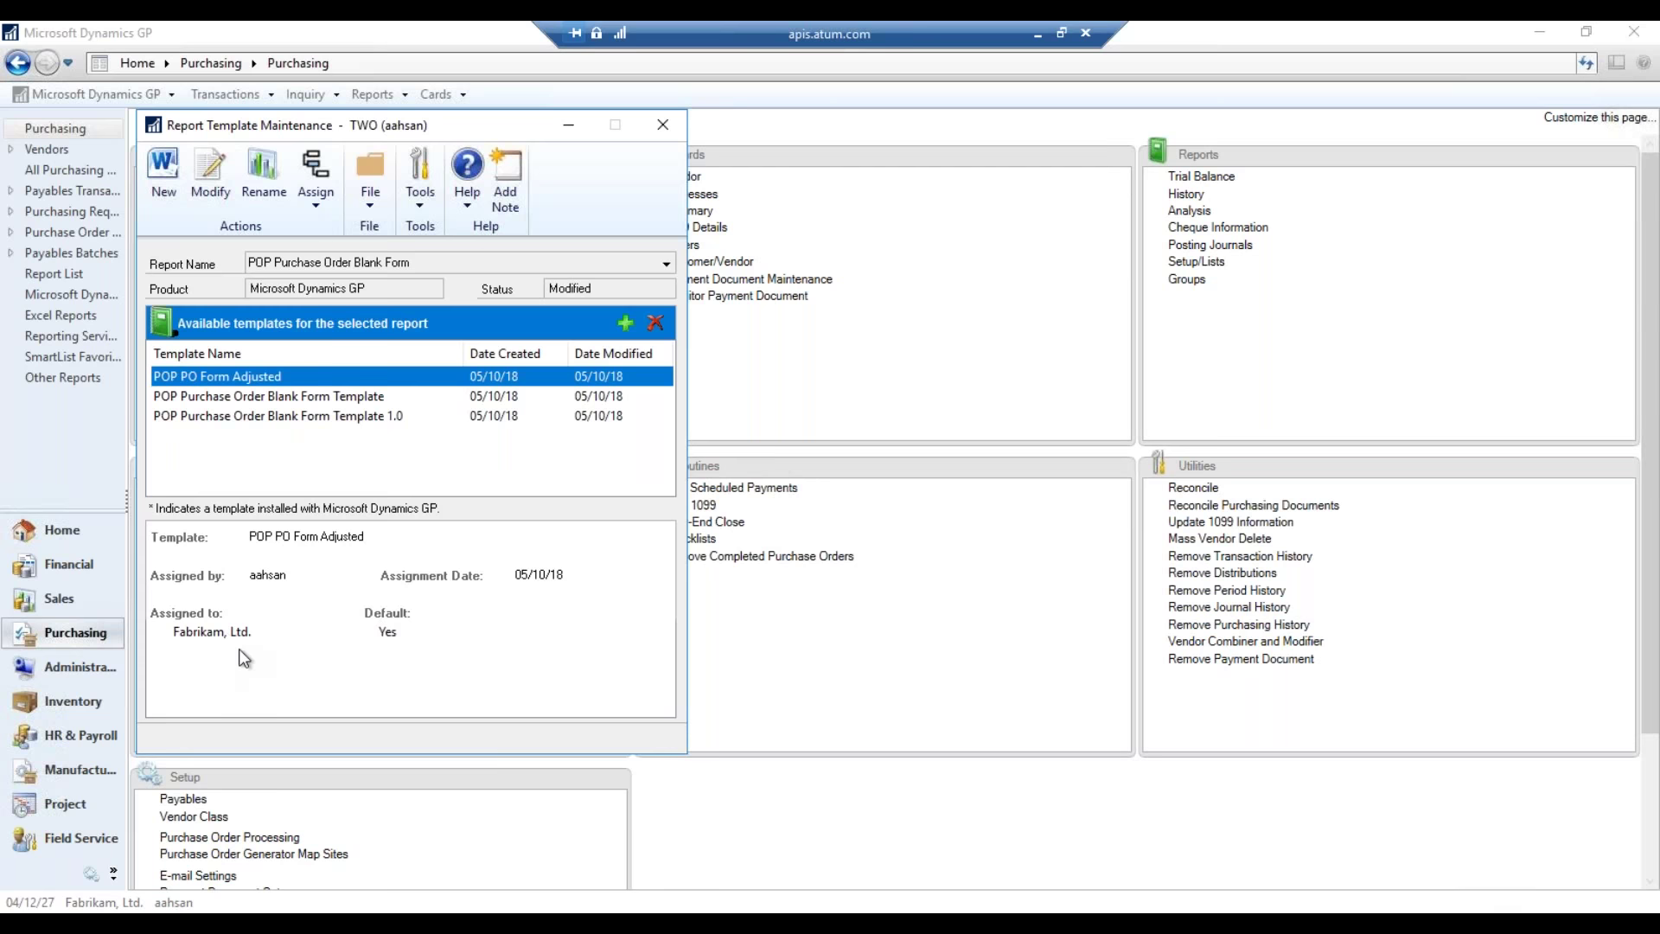
- Confirm POP PO Form Adjusted is now the default over Template 1.0, then close Report Template Maintenance
click(338, 396)
click(345, 419)
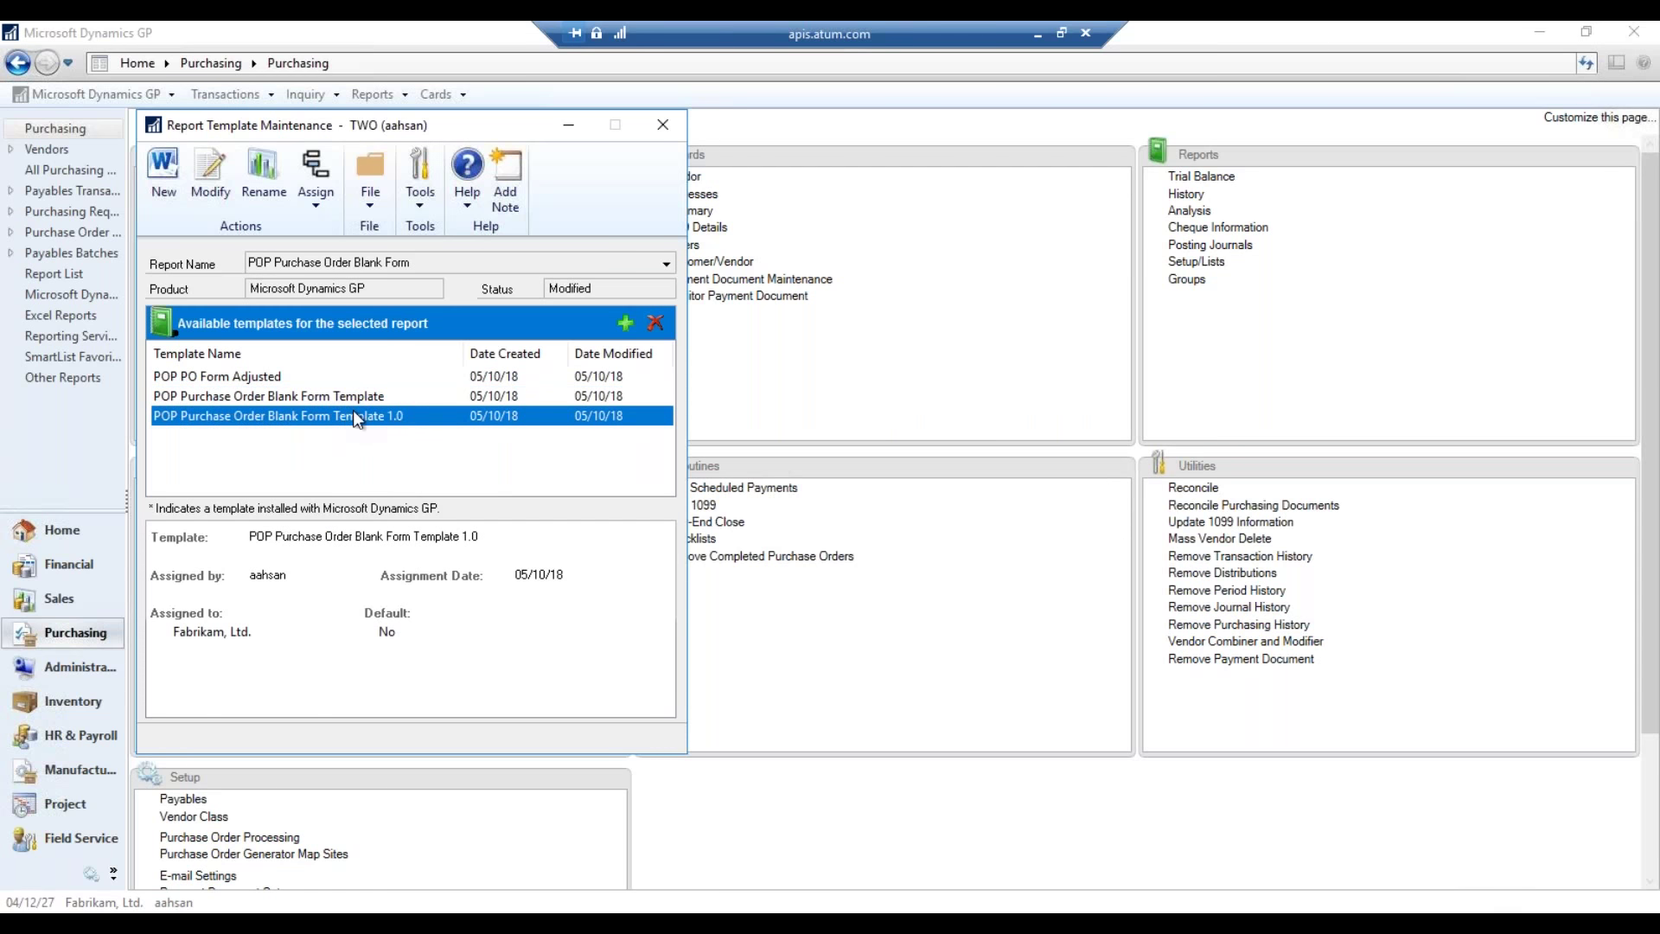
click(380, 396)
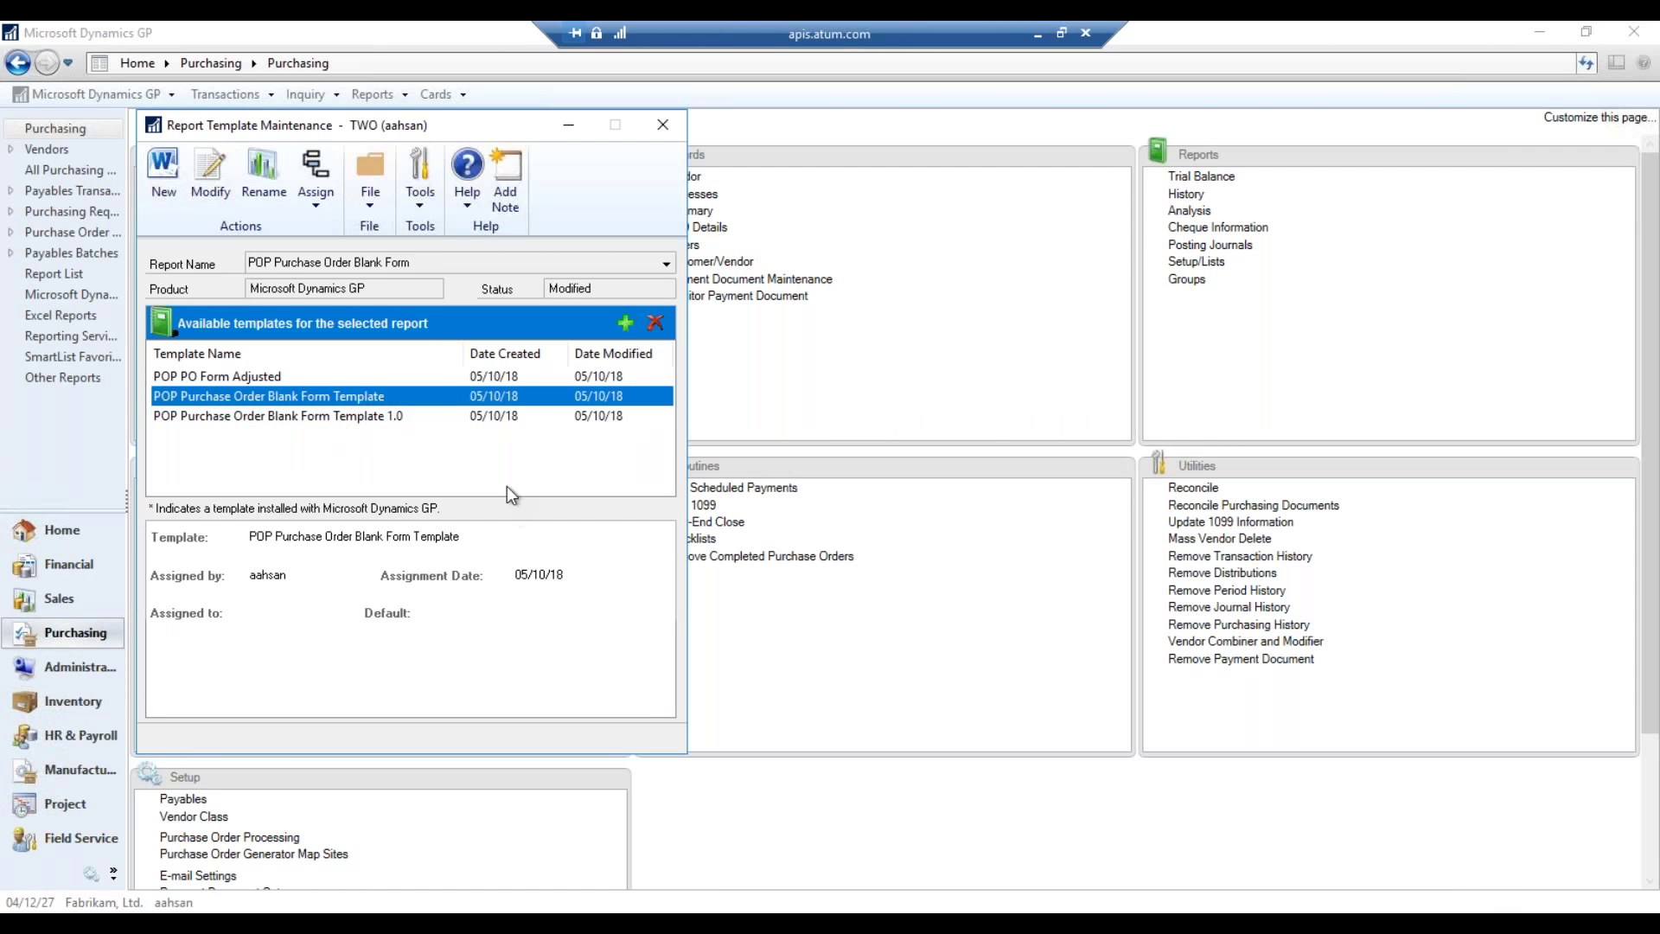
click(459, 377)
click(488, 398)
click(517, 377)
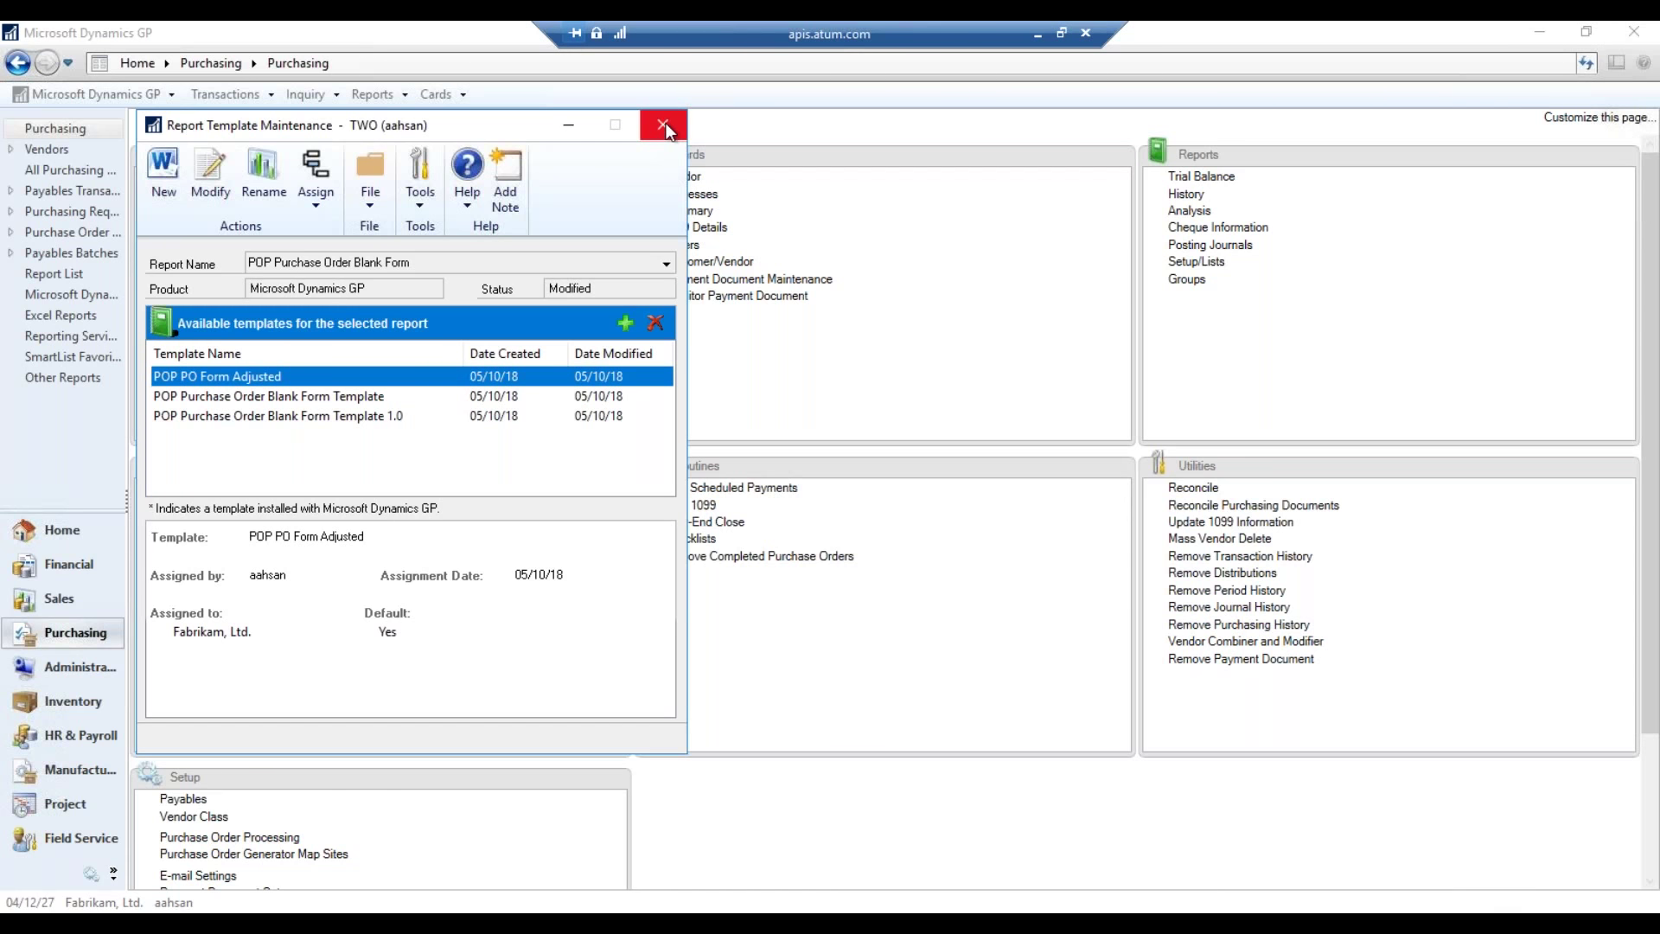
click(664, 125)
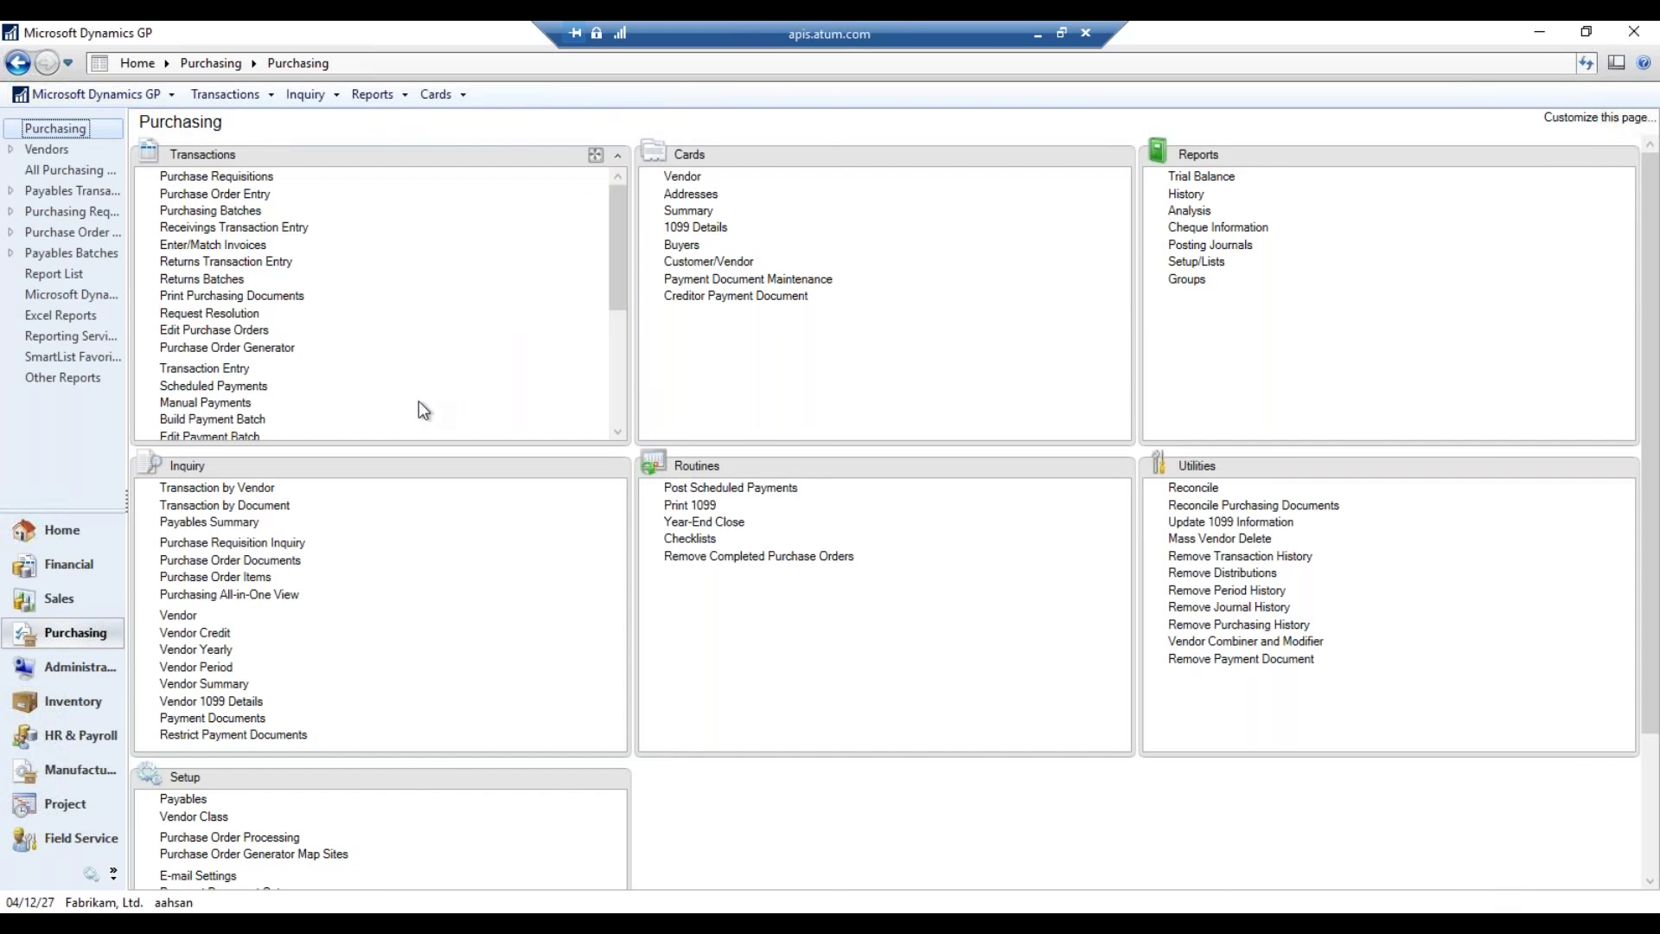
- Open Alternate/Modified Forms and Reports setup for the DEFAULTUSER profile
click(149, 97)
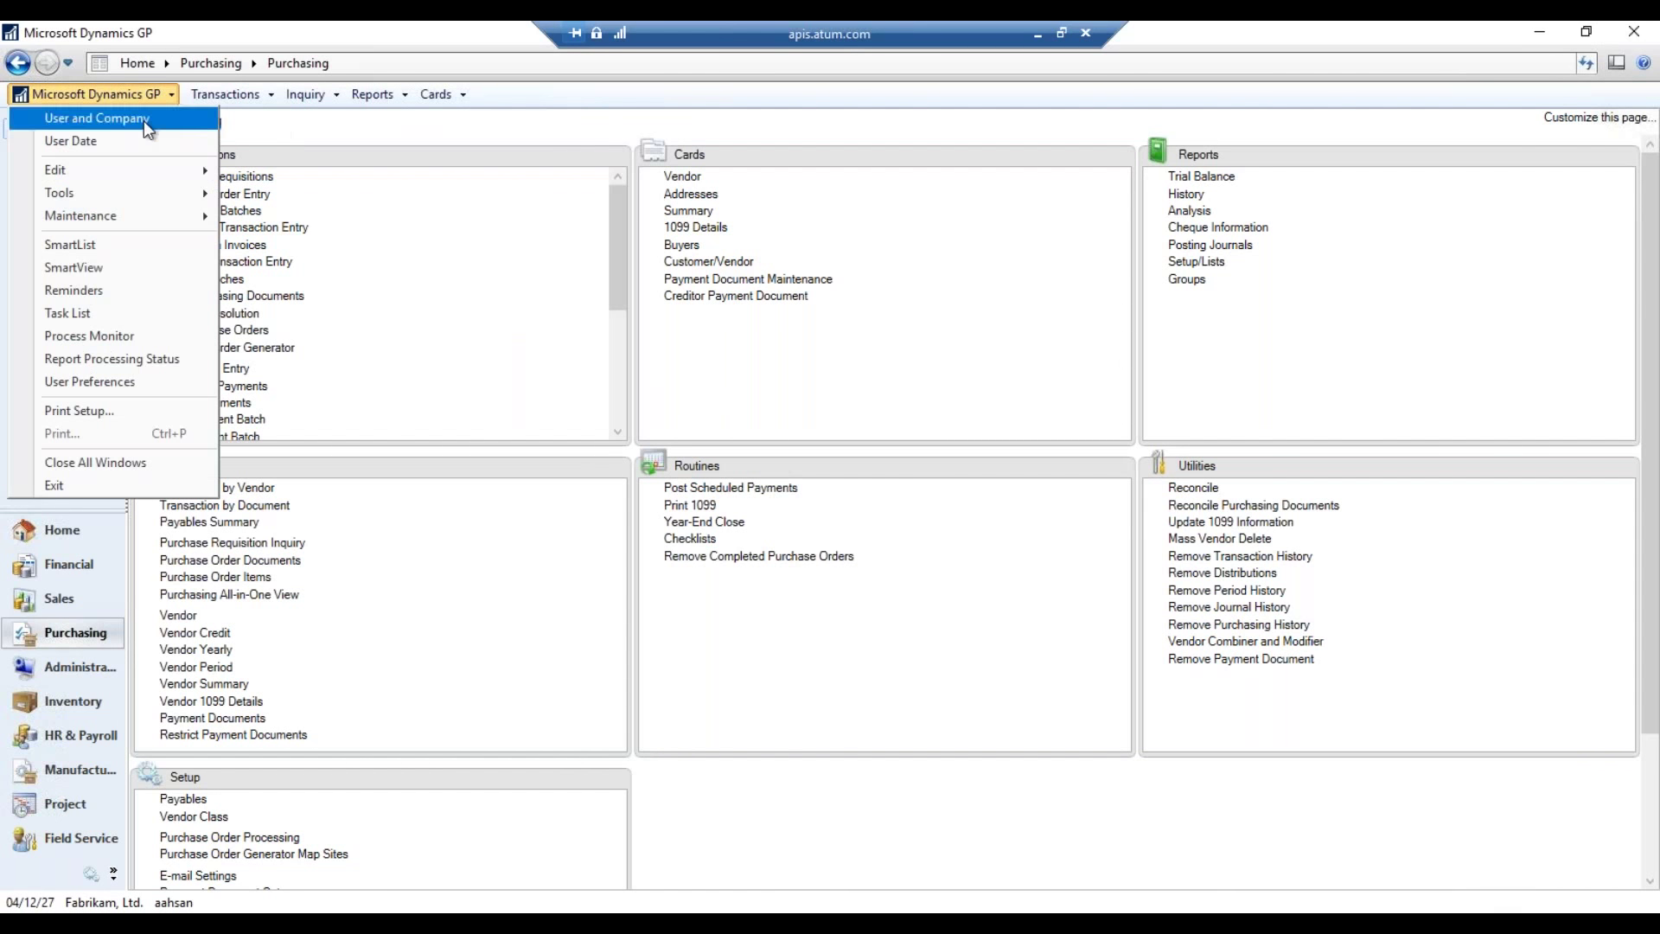
mouse_move(143, 195)
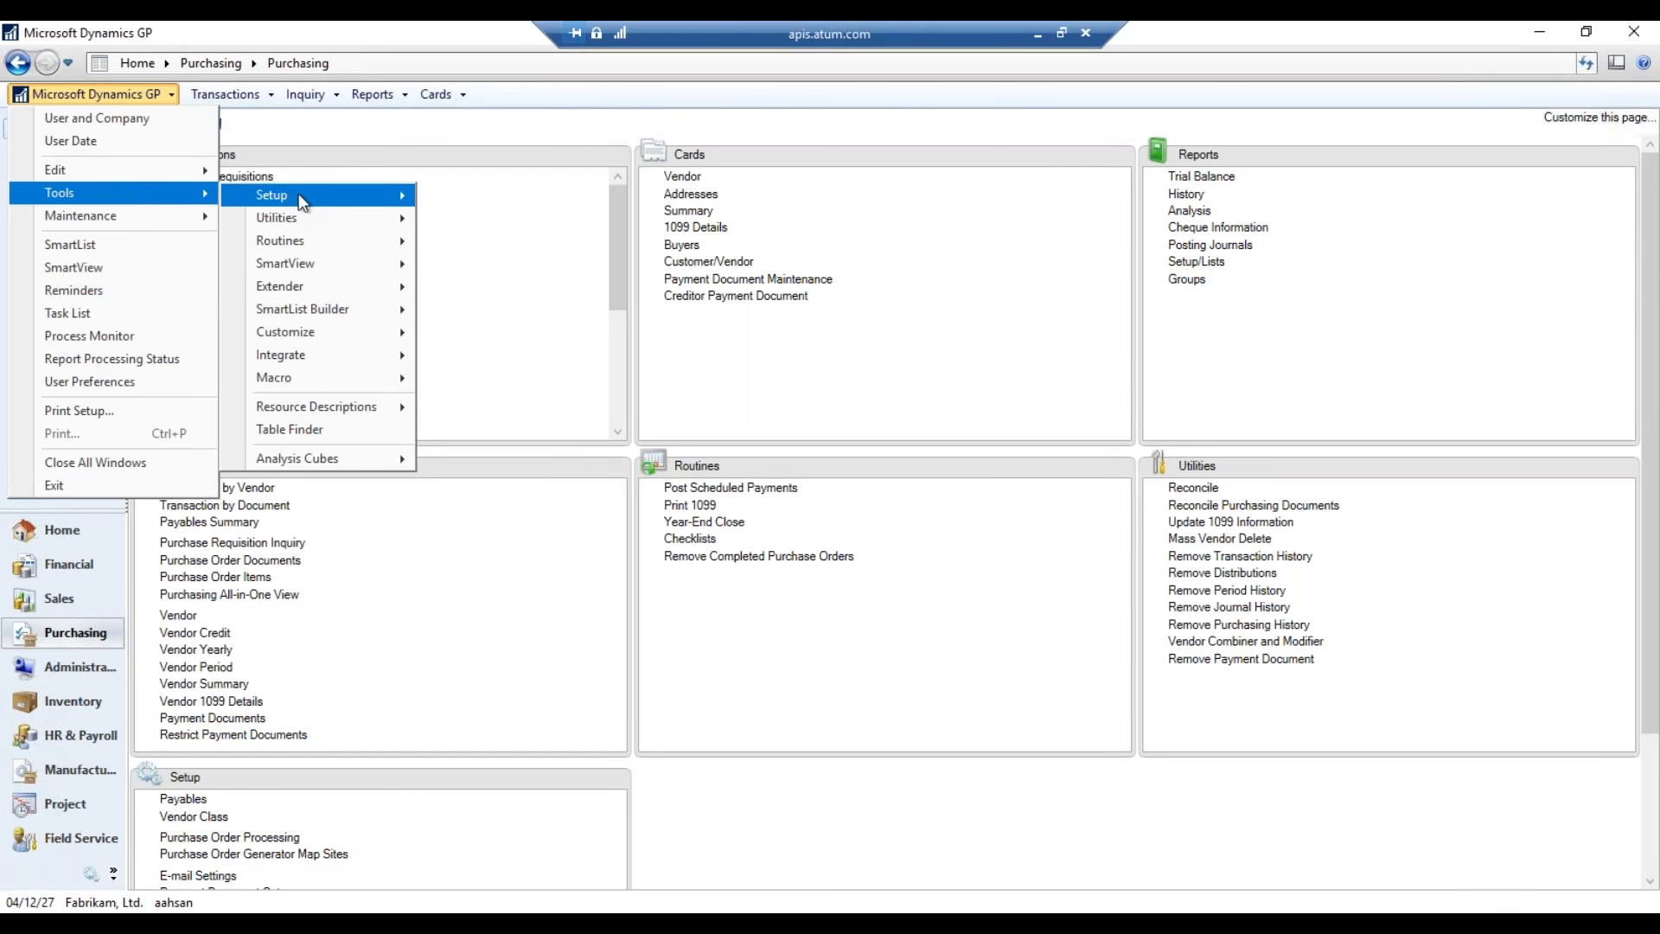
mouse_move(299, 194)
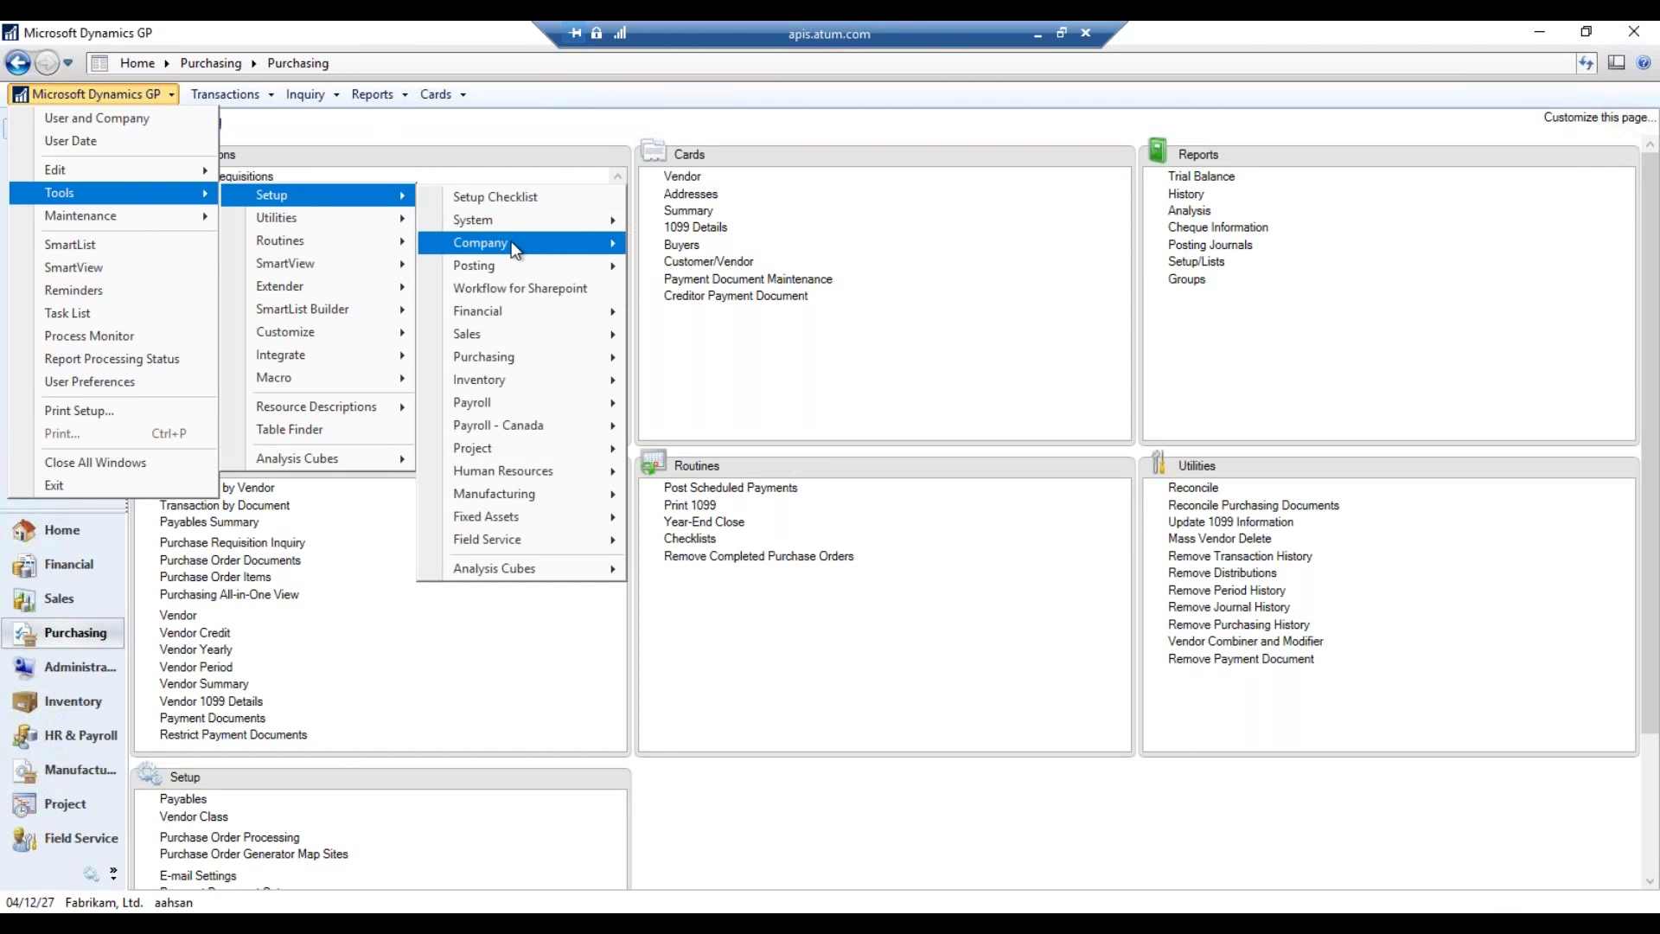
mouse_move(517, 221)
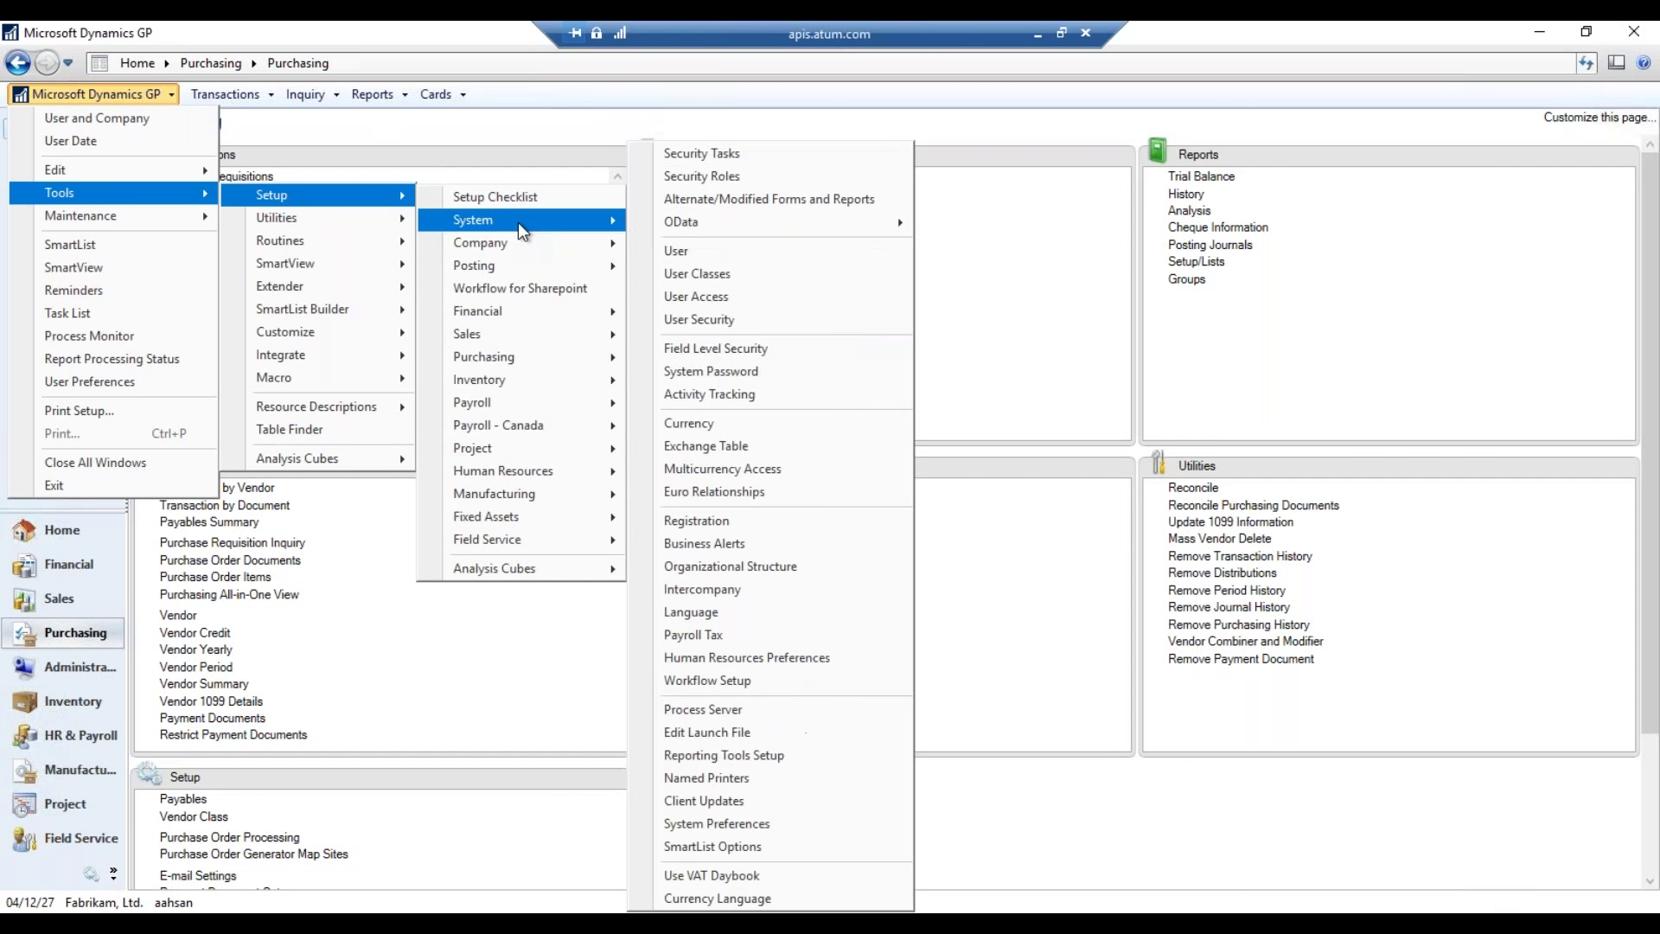
click(880, 201)
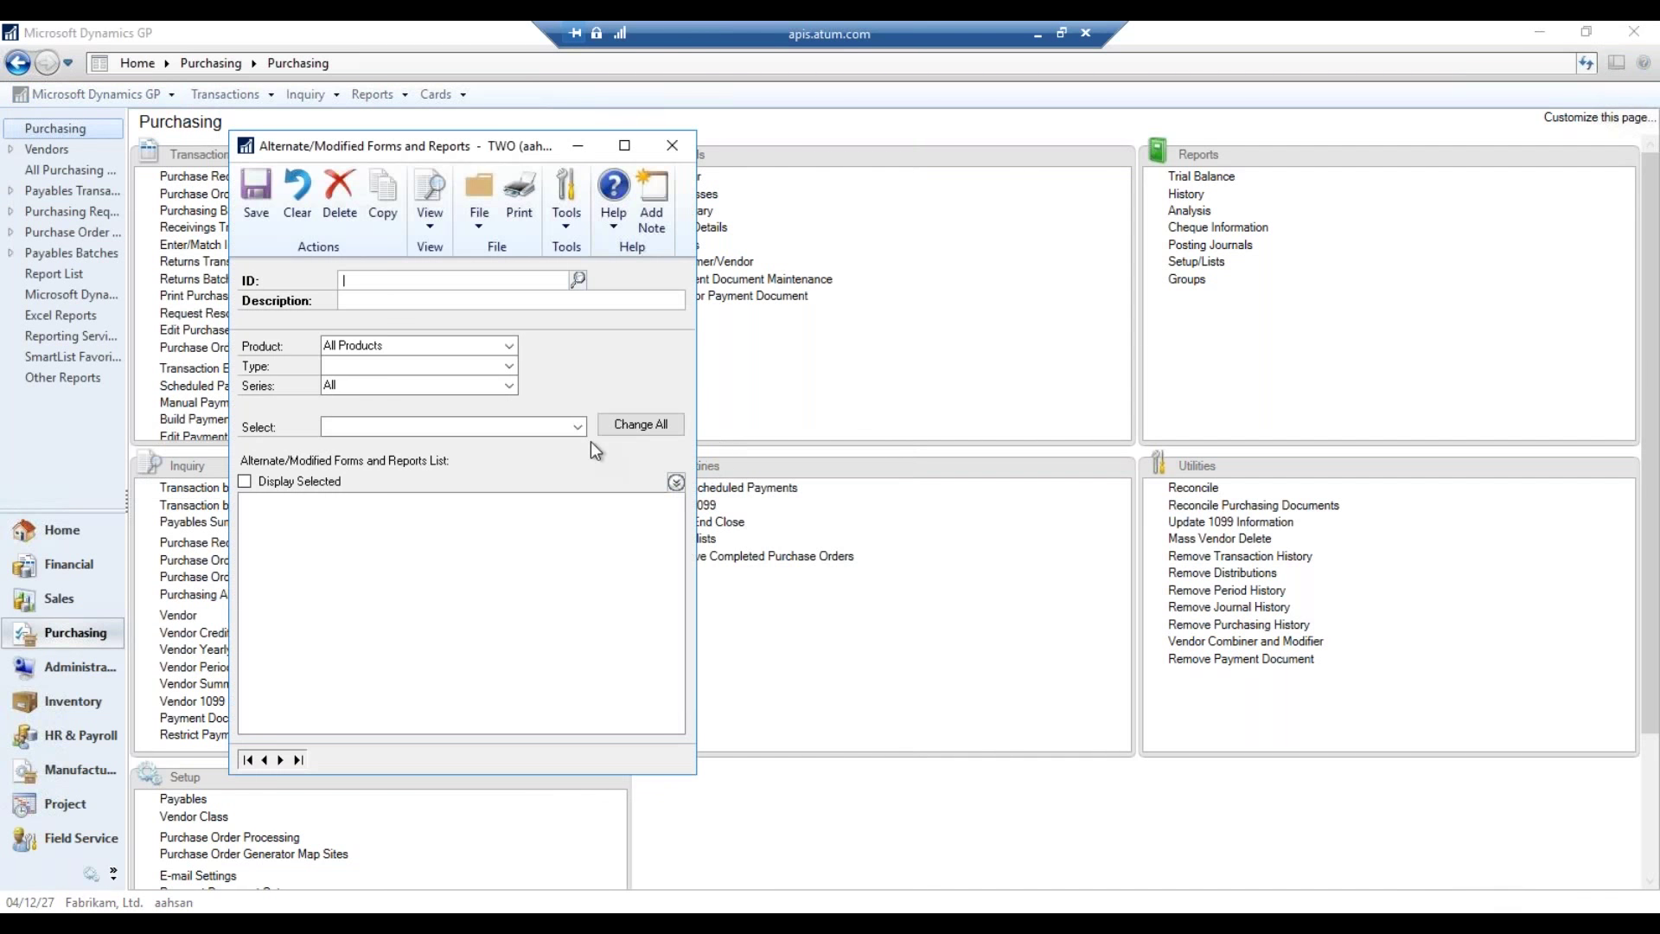
click(578, 279)
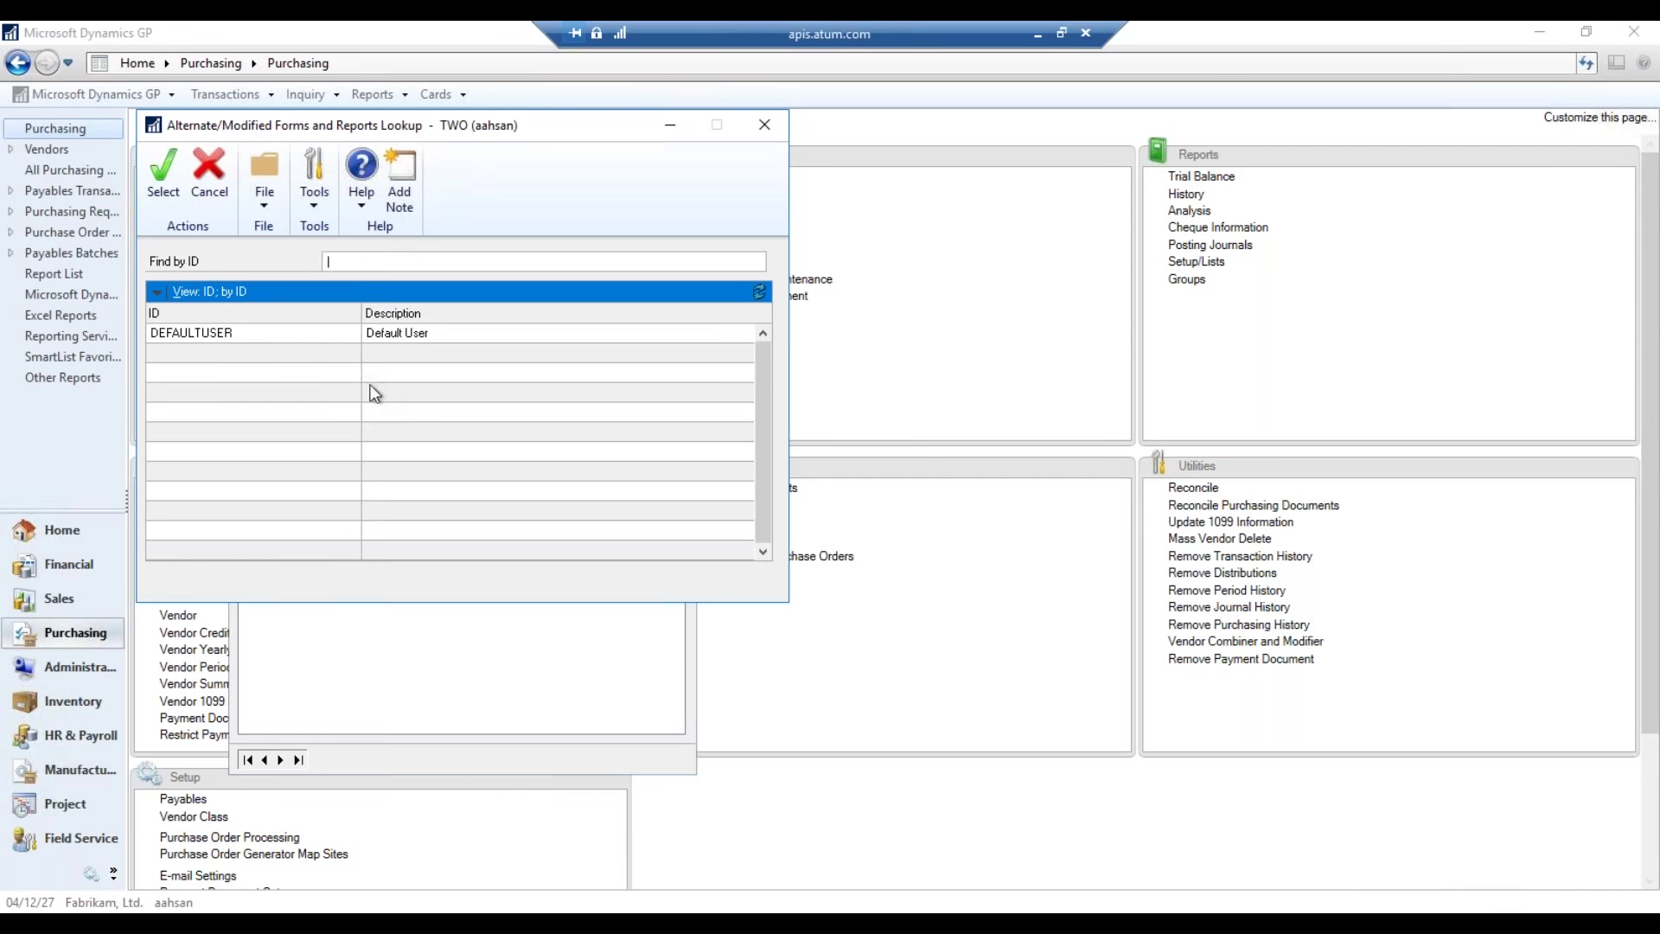
double_click(416, 337)
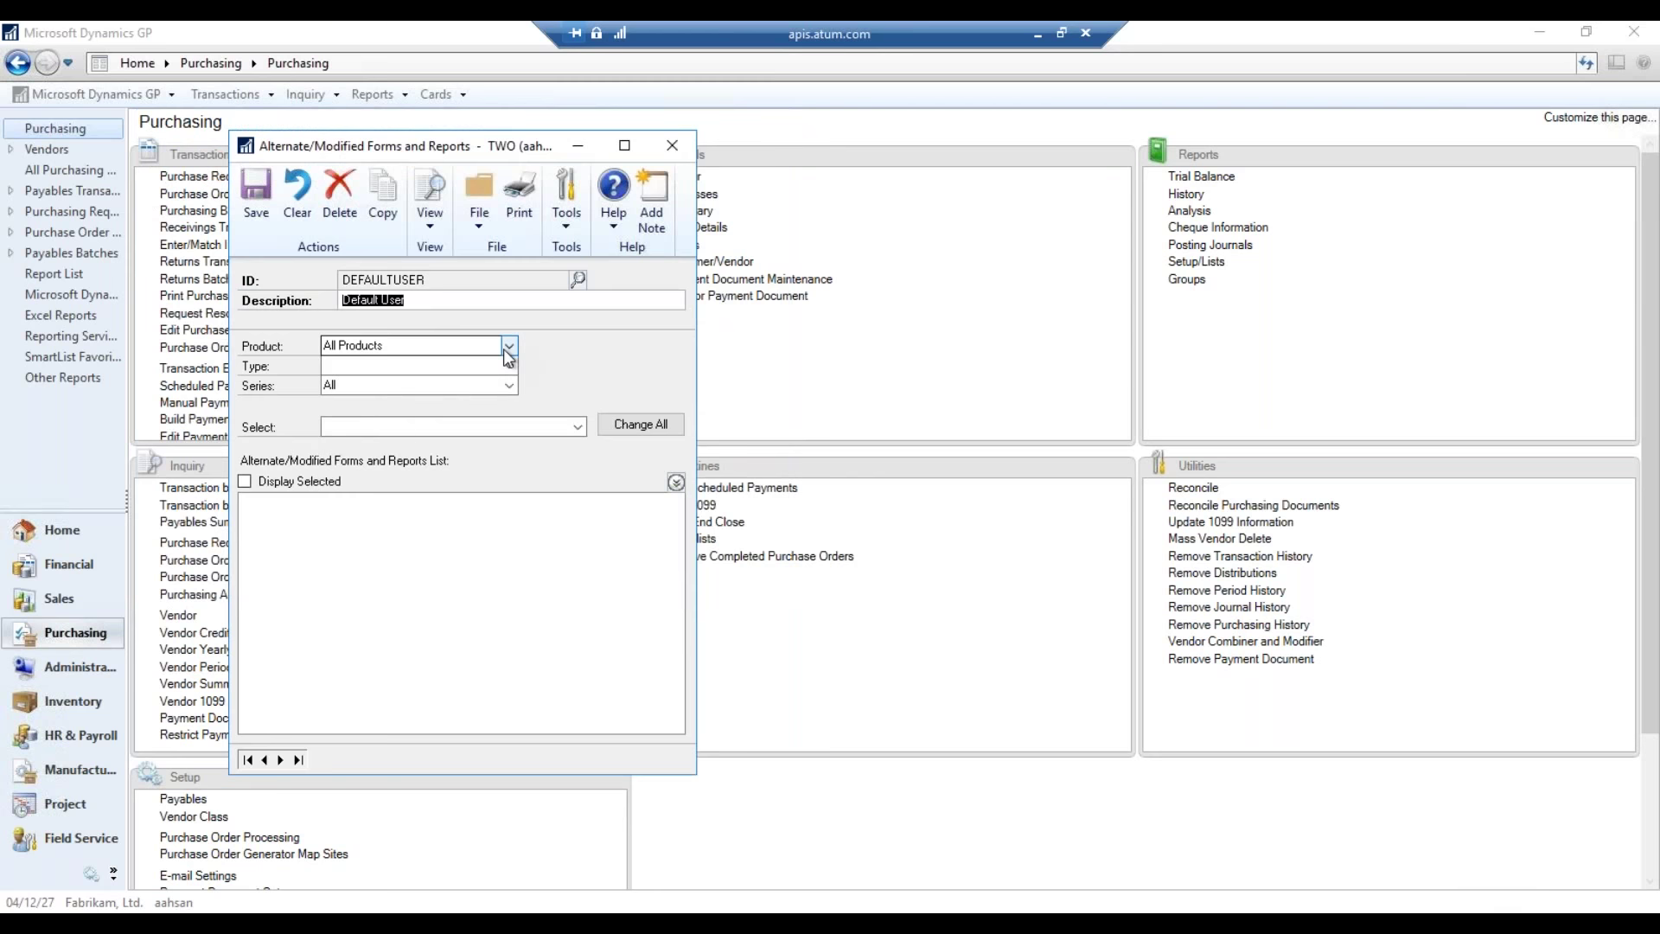
- Filter to Microsoft Dynamics GP reports in all series and expand the Purchasing purchase order forms
click(510, 345)
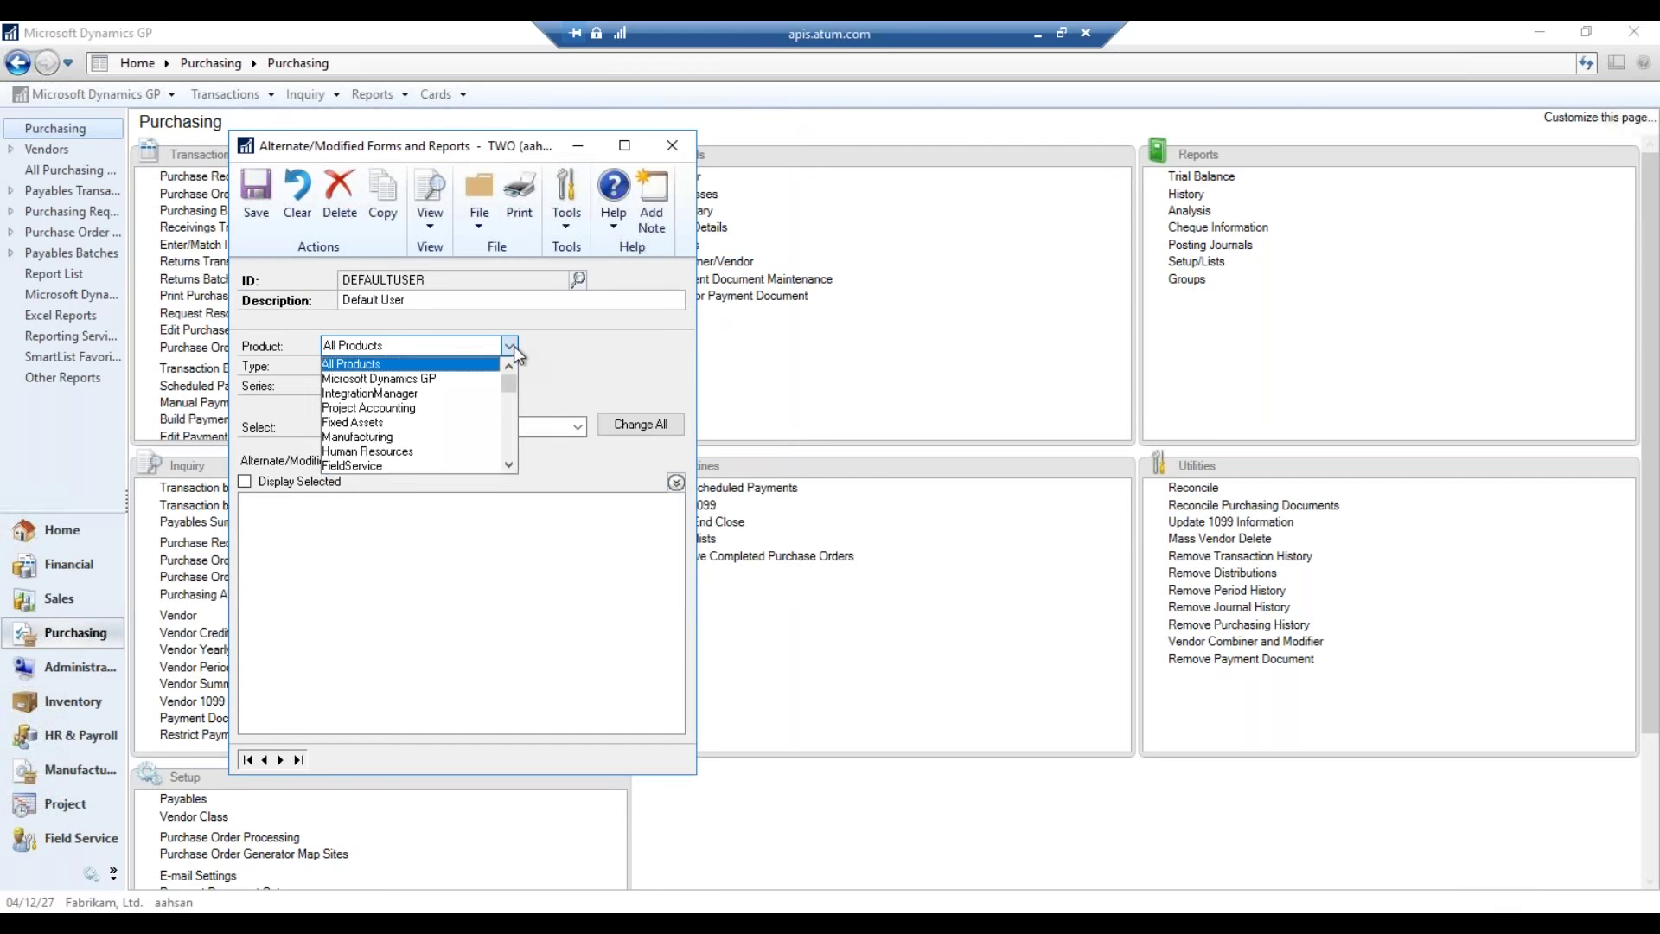
click(445, 381)
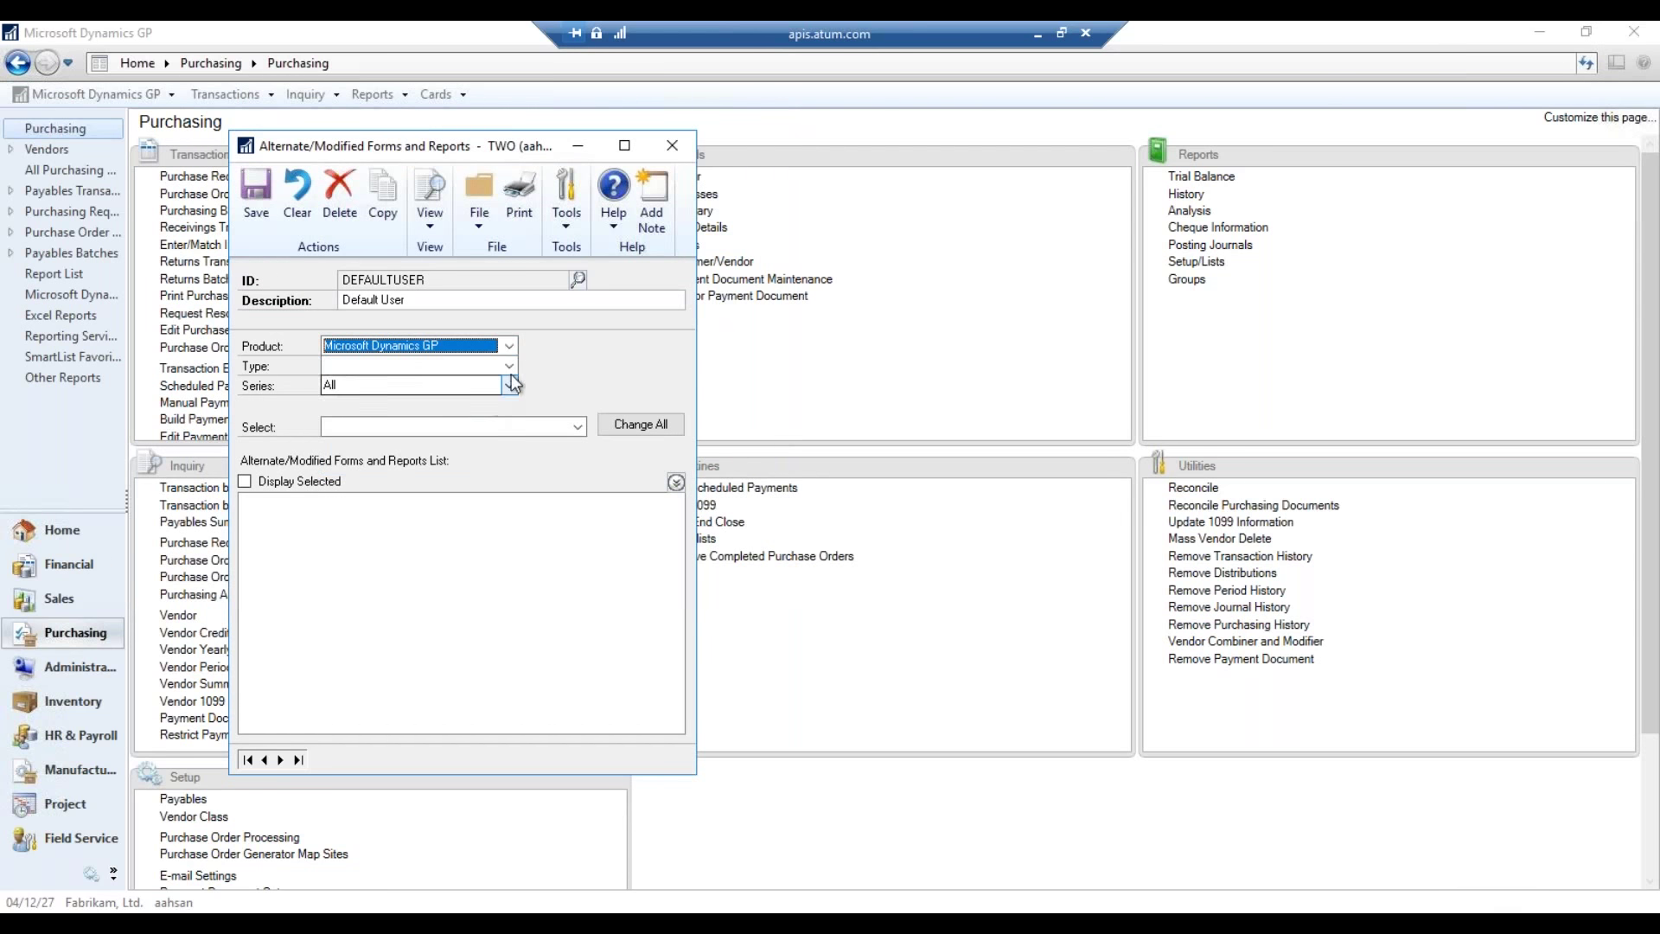
click(510, 367)
click(415, 398)
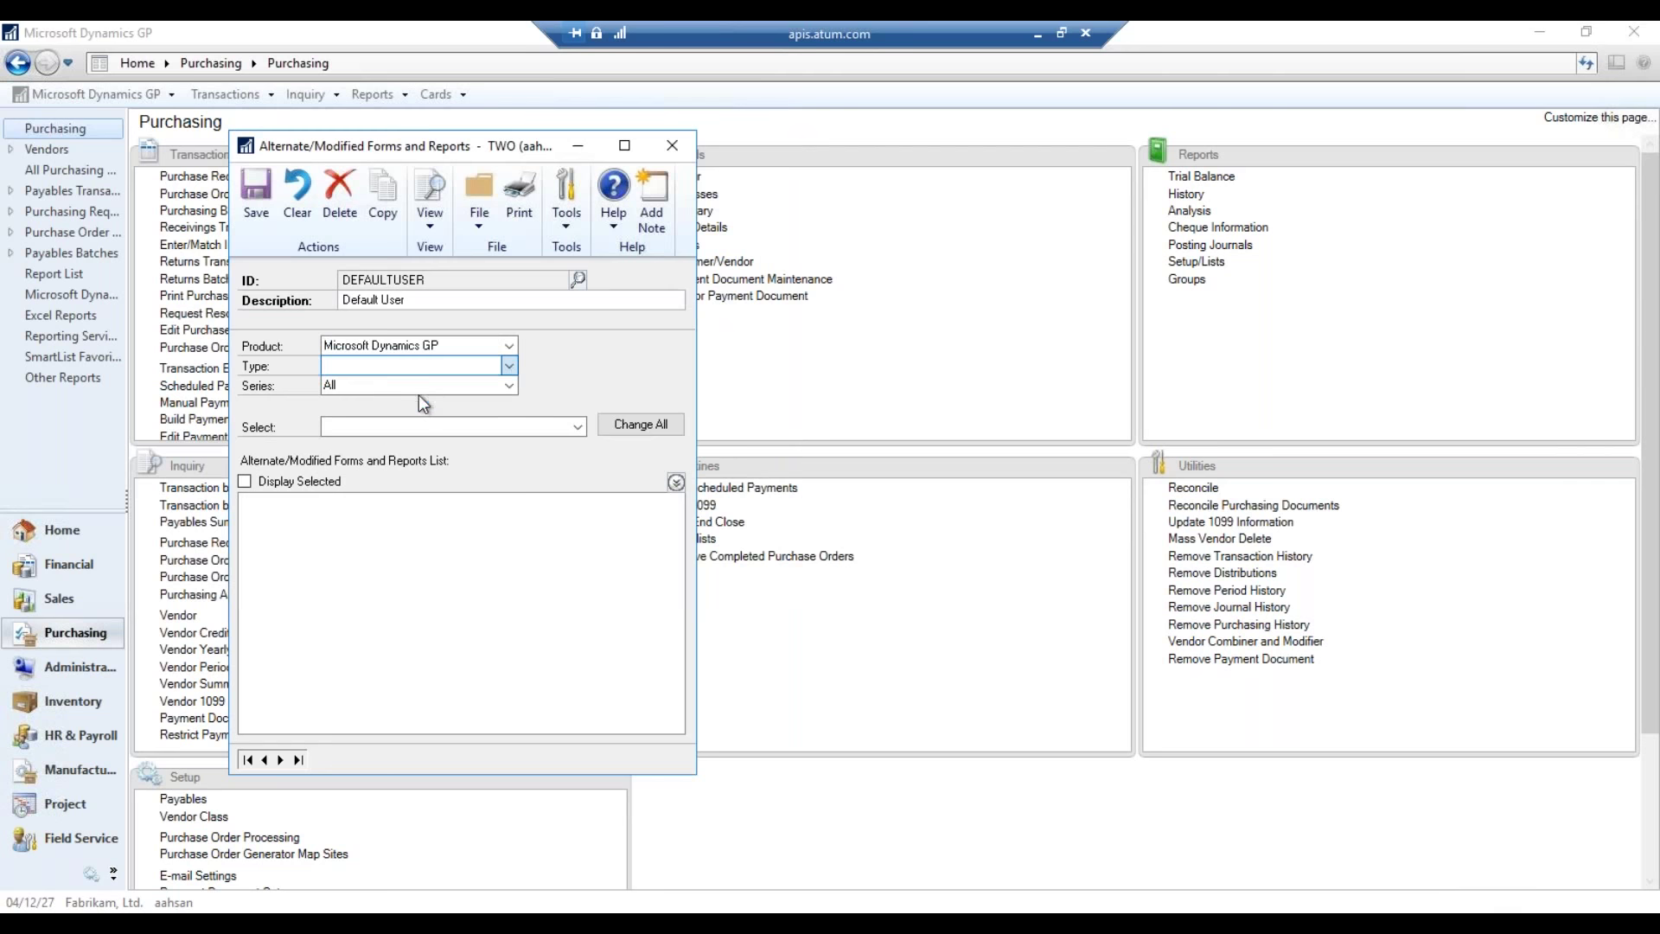
click(510, 388)
click(581, 367)
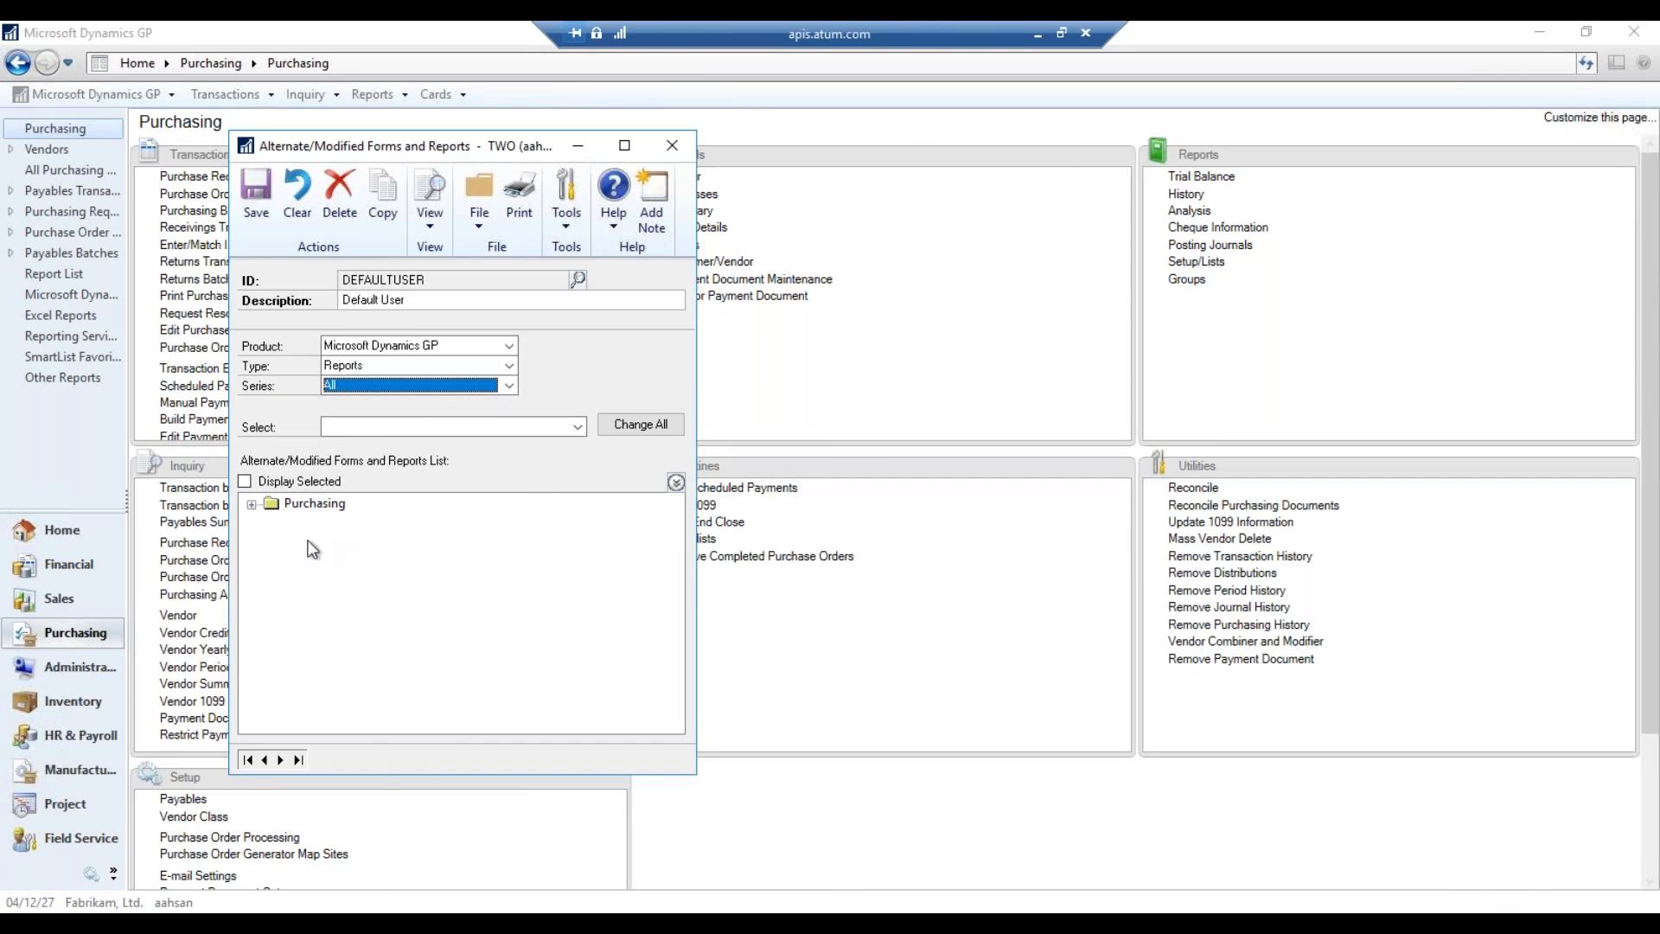
click(251, 505)
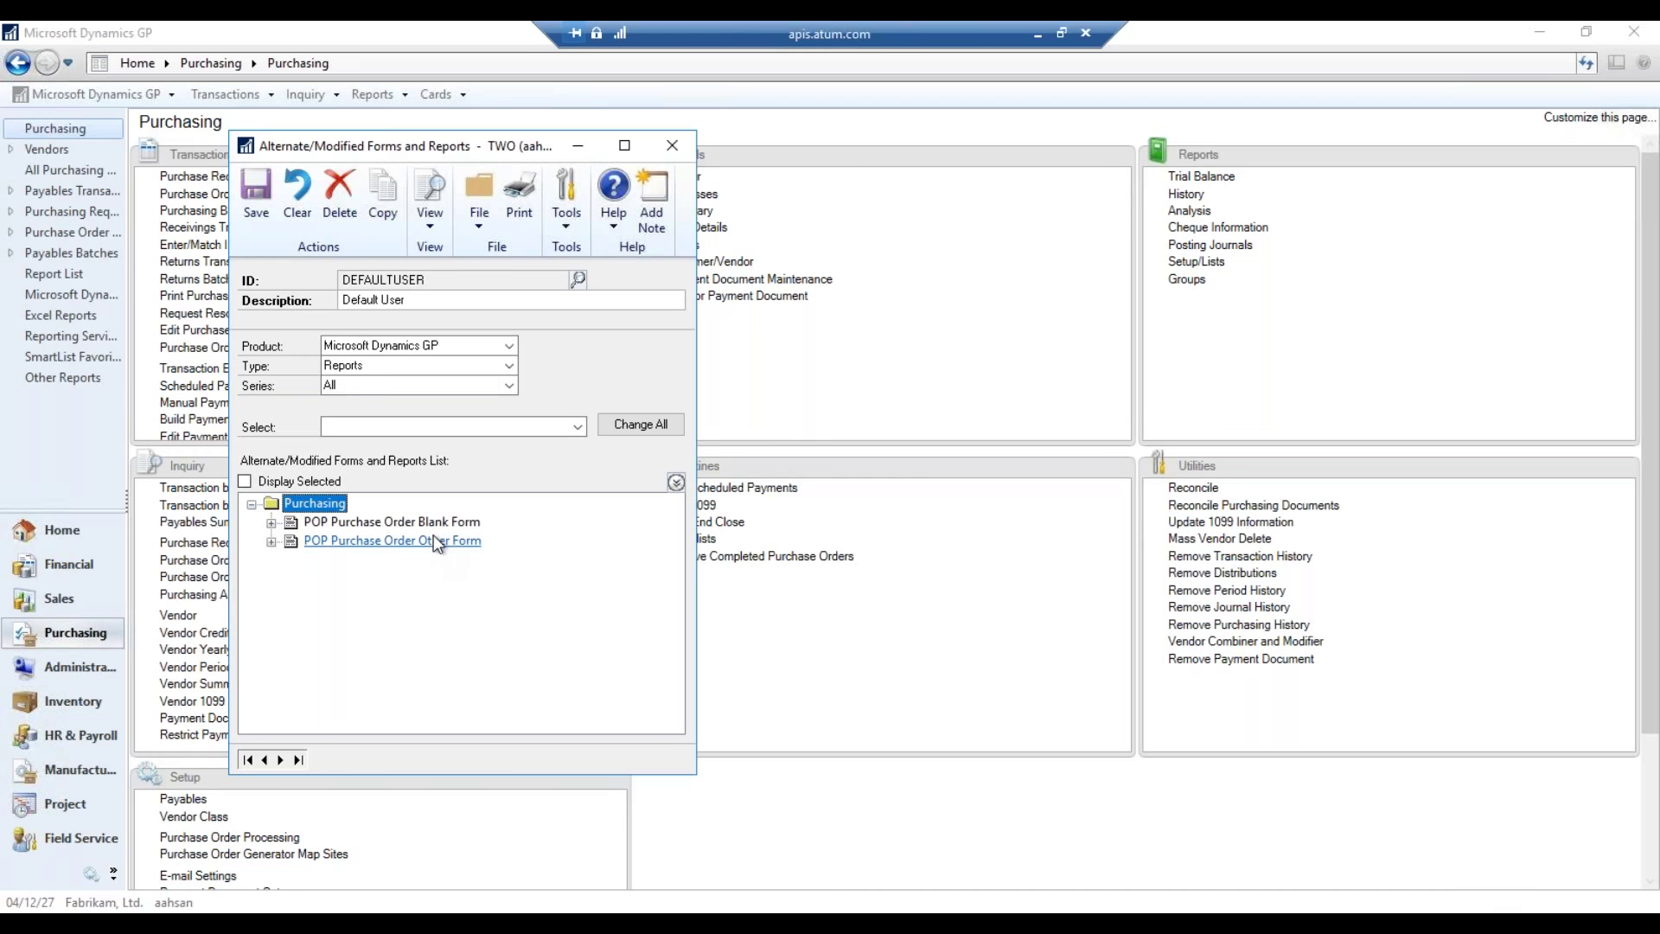
click(272, 523)
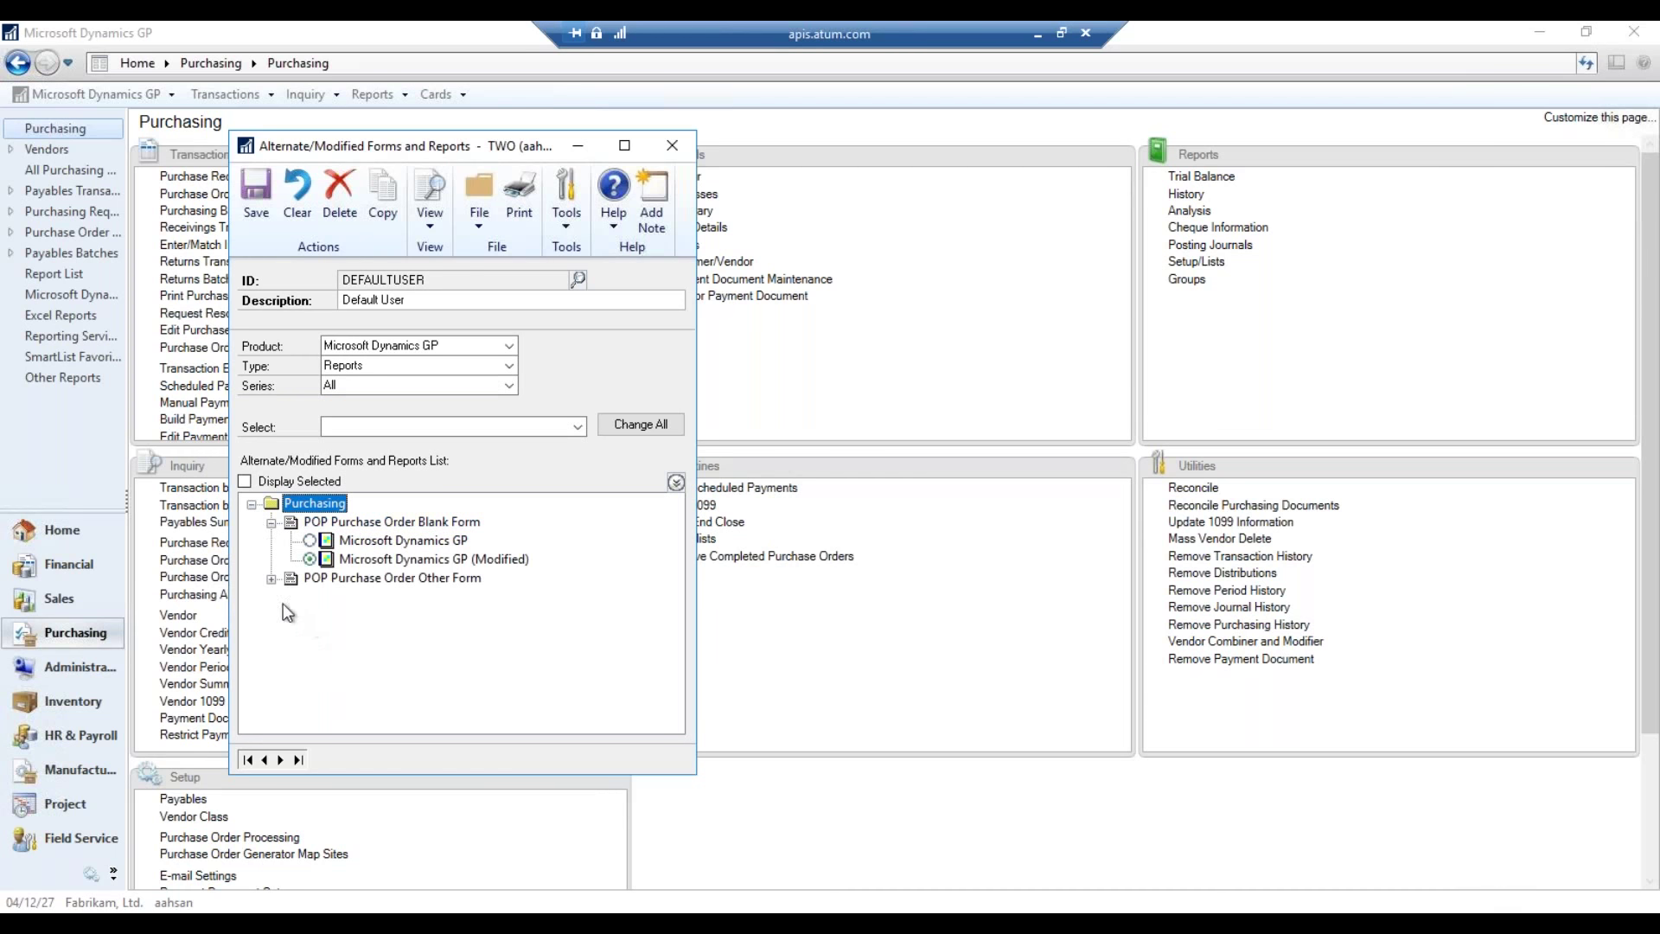
click(271, 579)
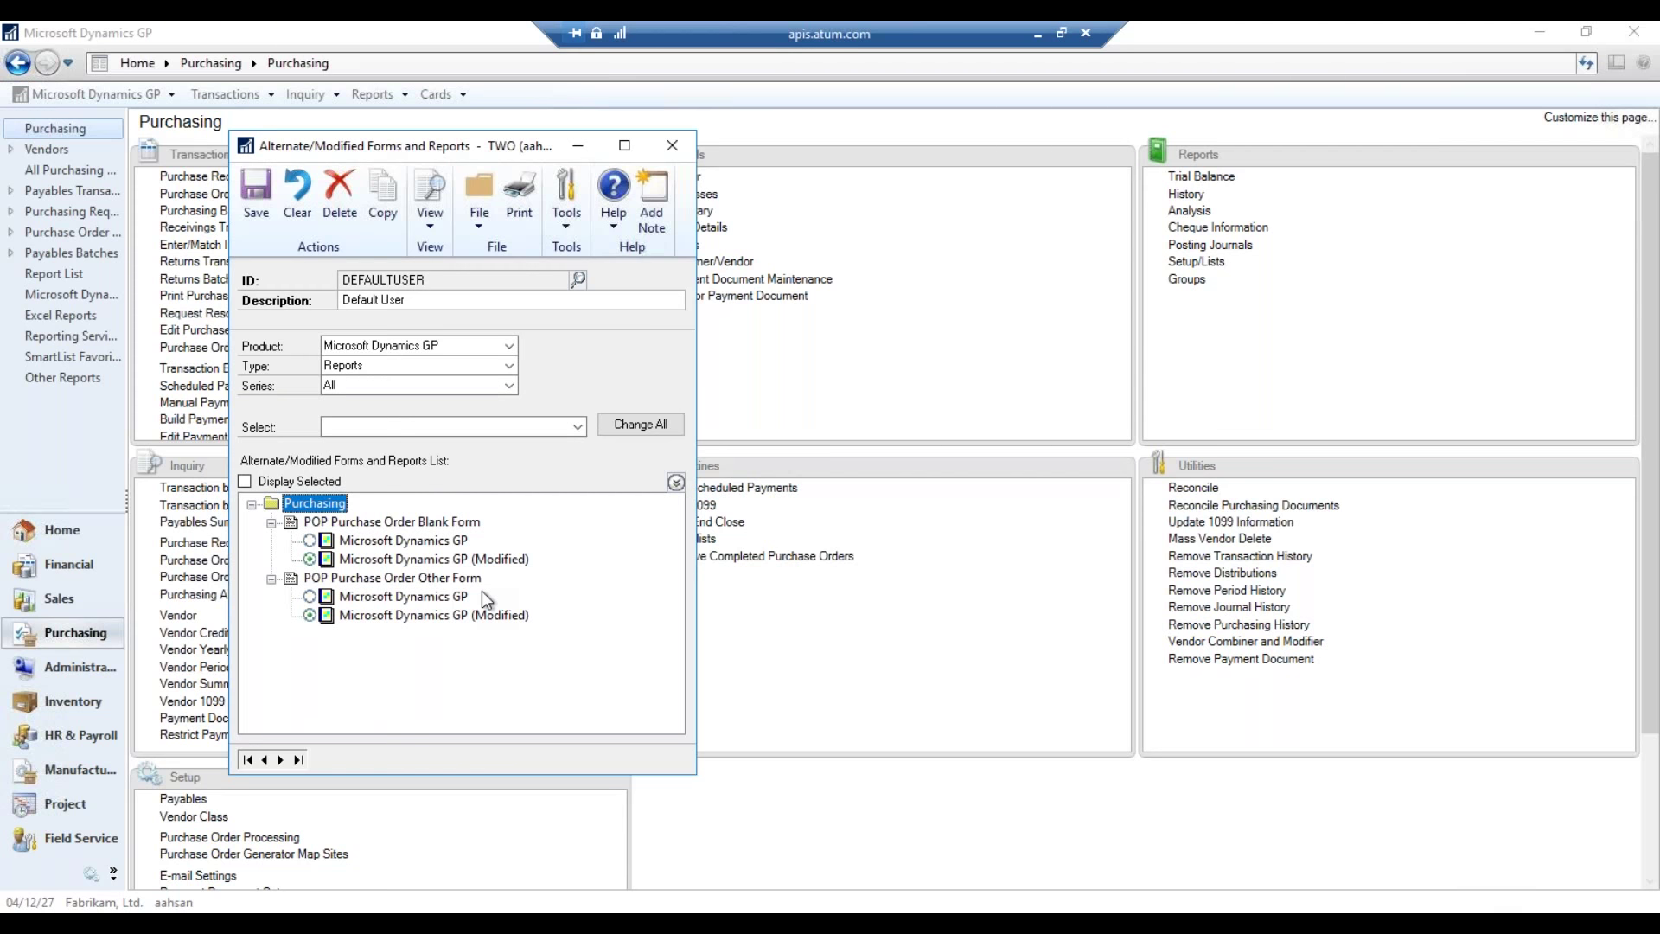
- Select the Modified version of POP Purchase Order Blank Form, save, and close the setup
click(411, 540)
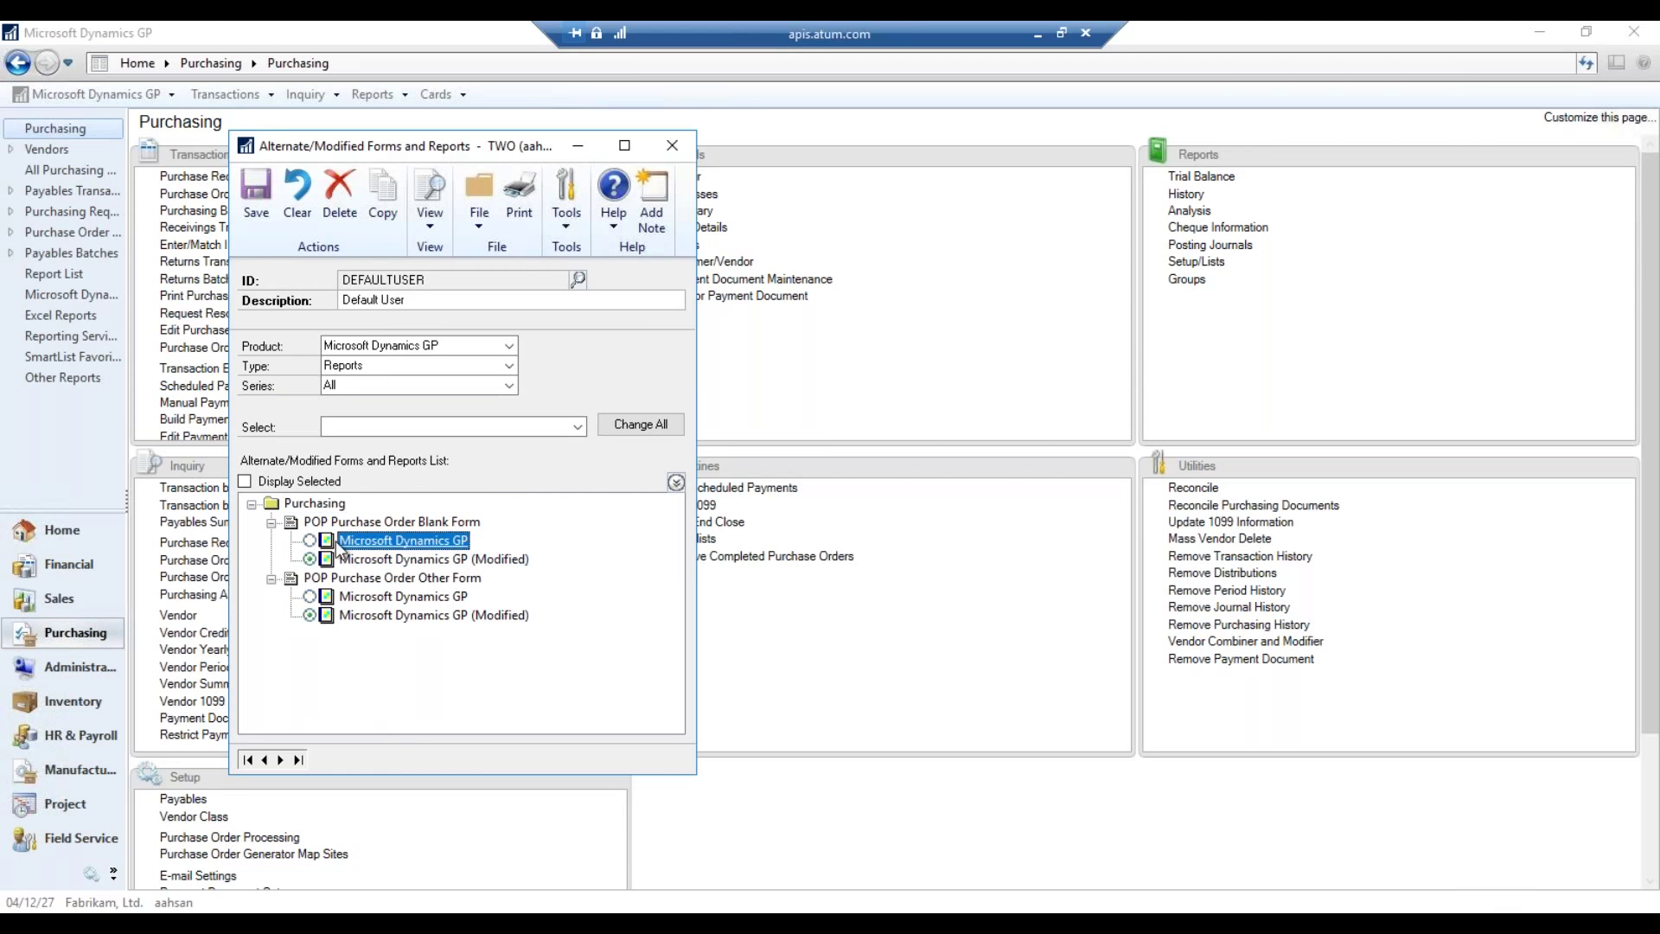
click(431, 558)
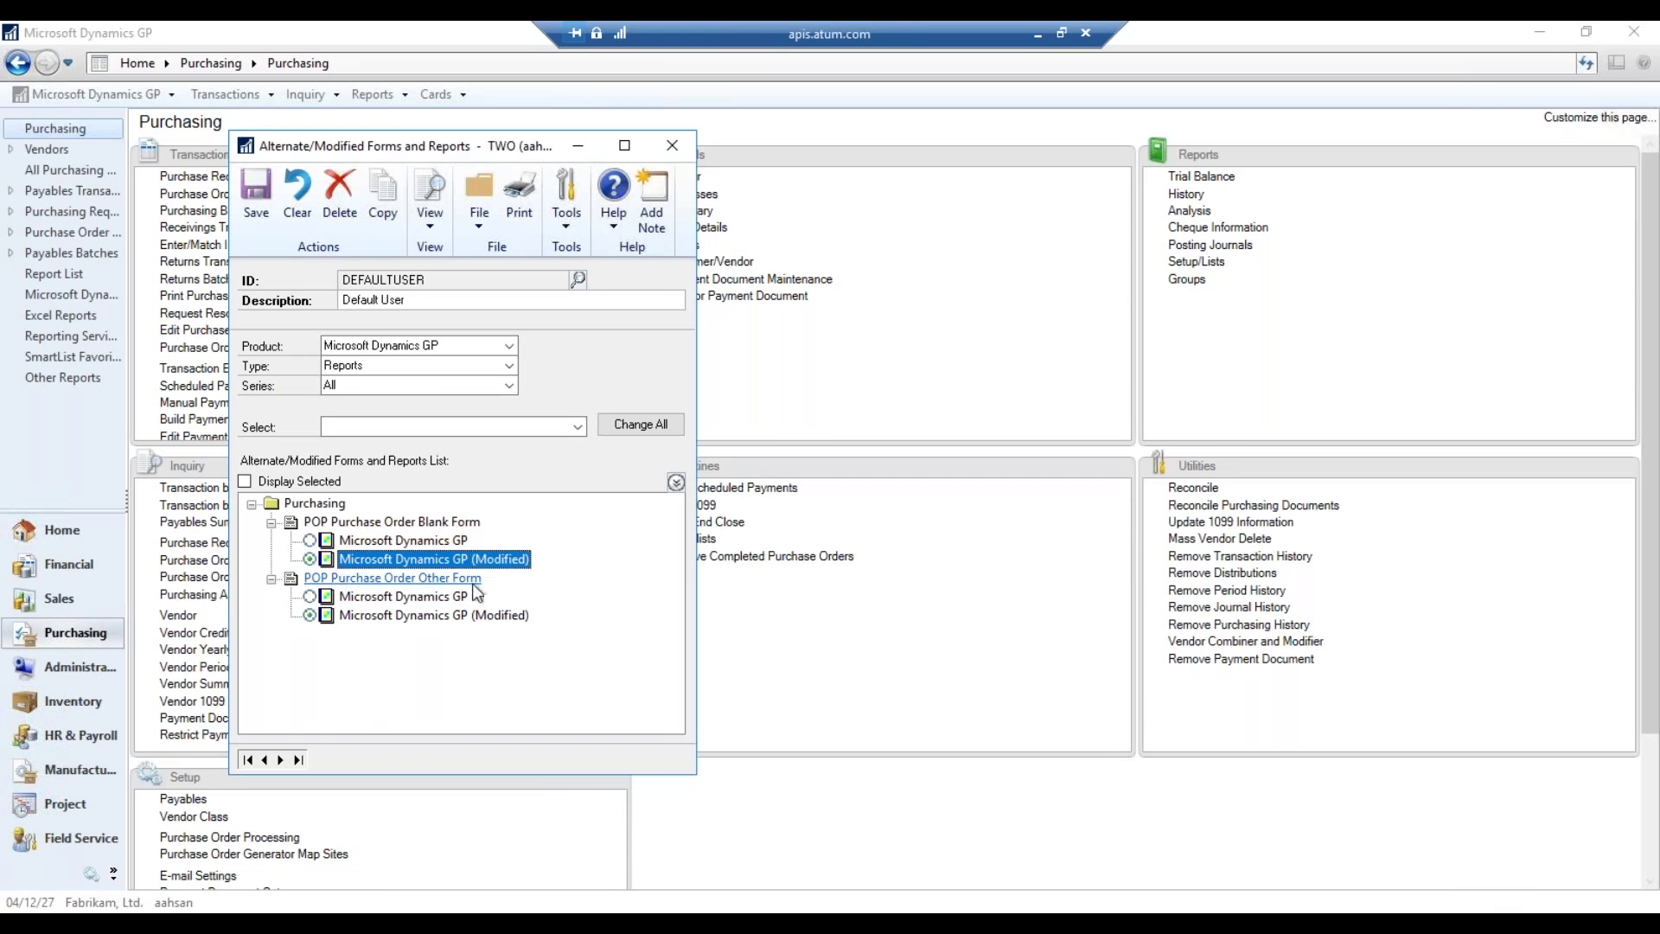
click(310, 540)
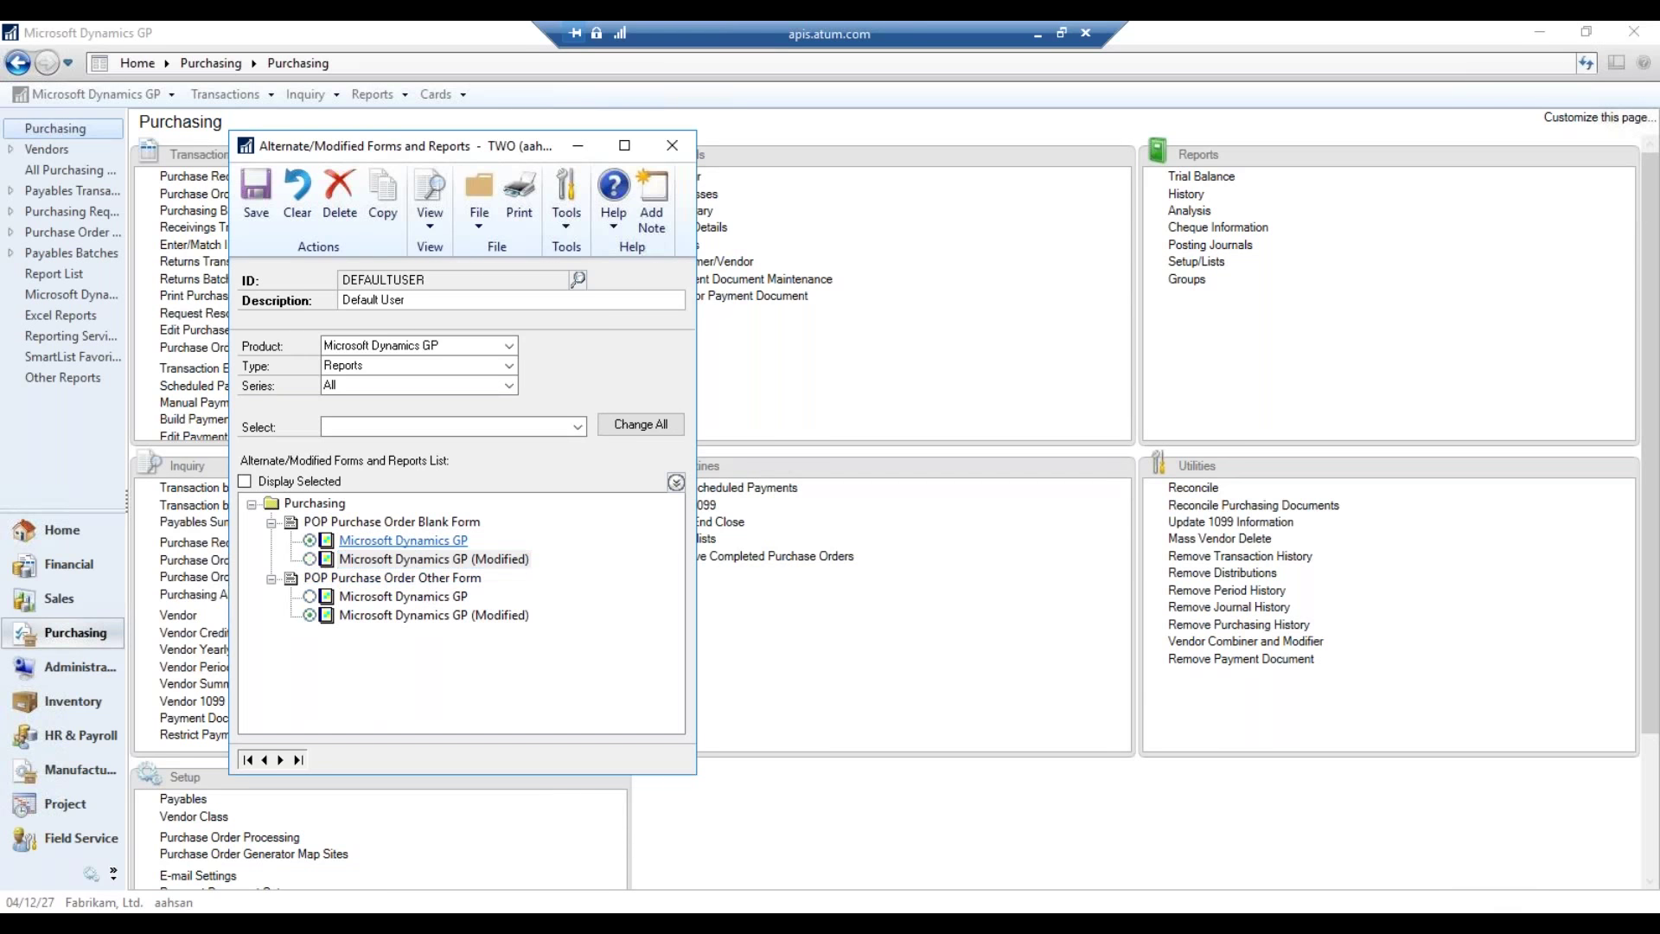
click(310, 559)
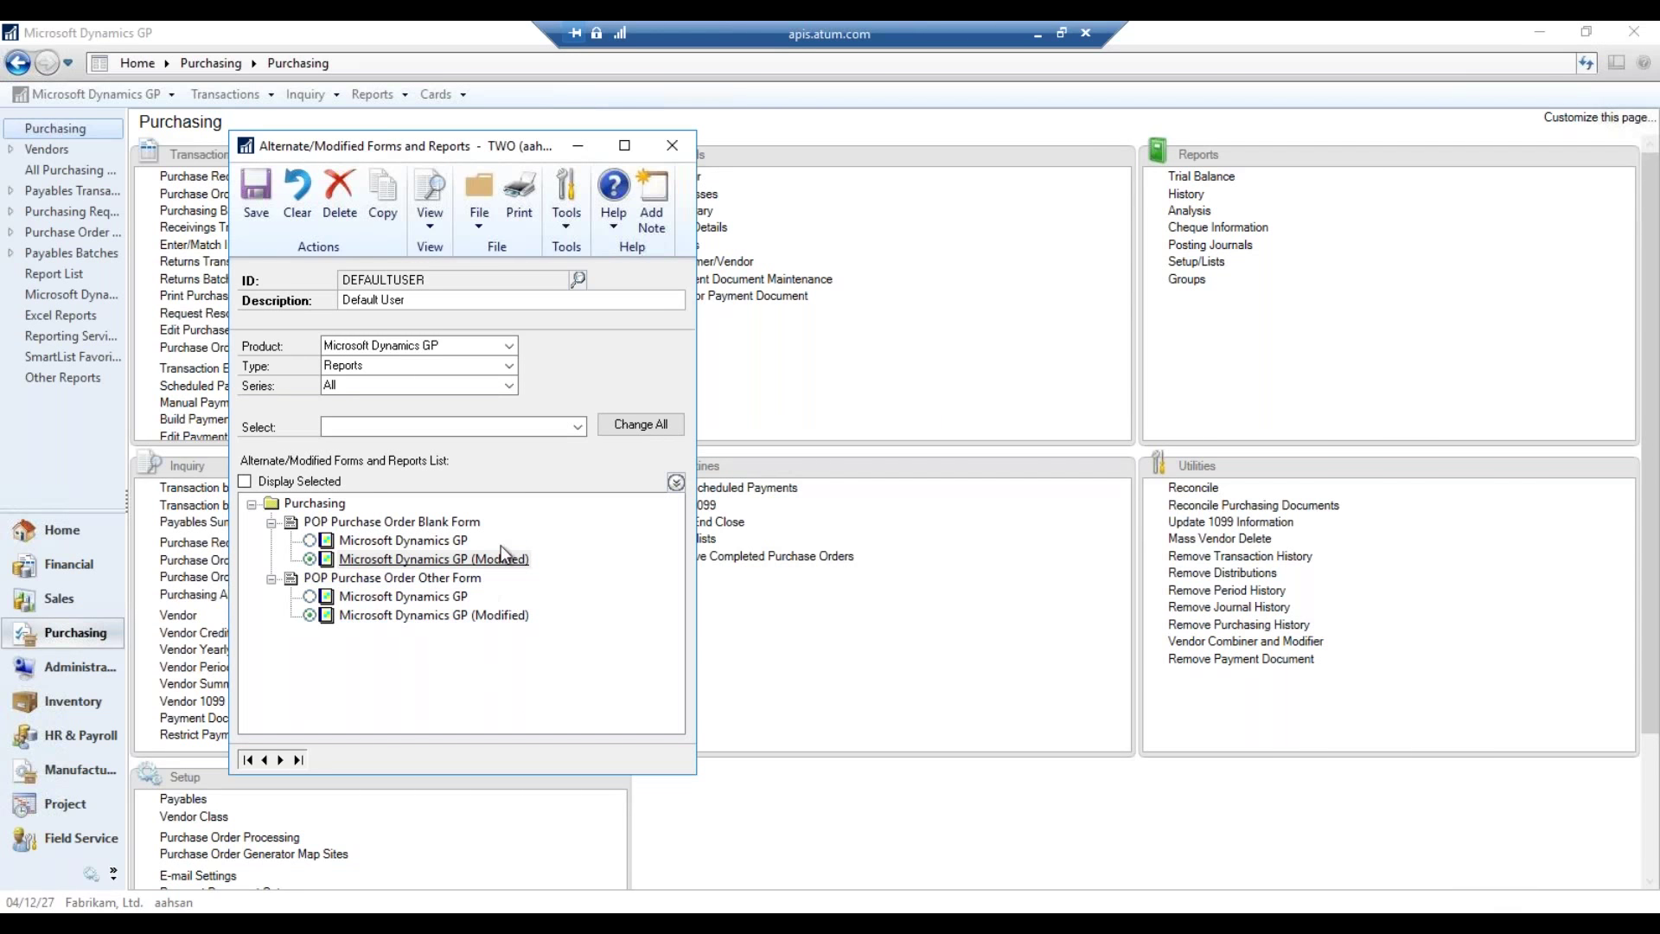
click(263, 211)
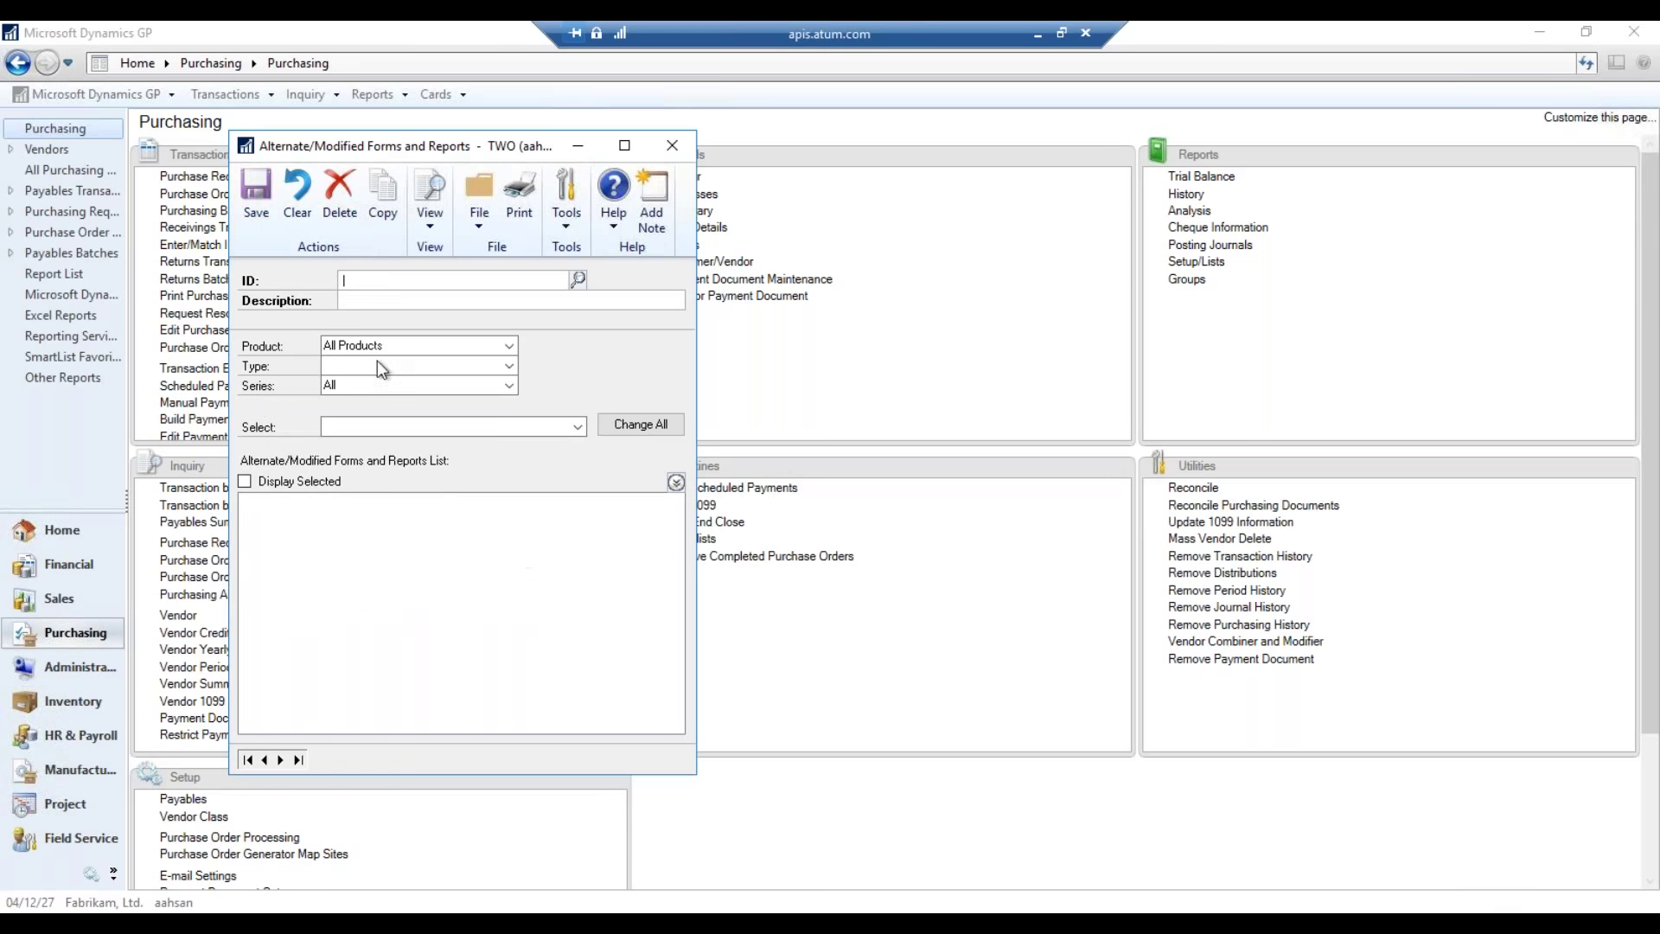
click(671, 146)
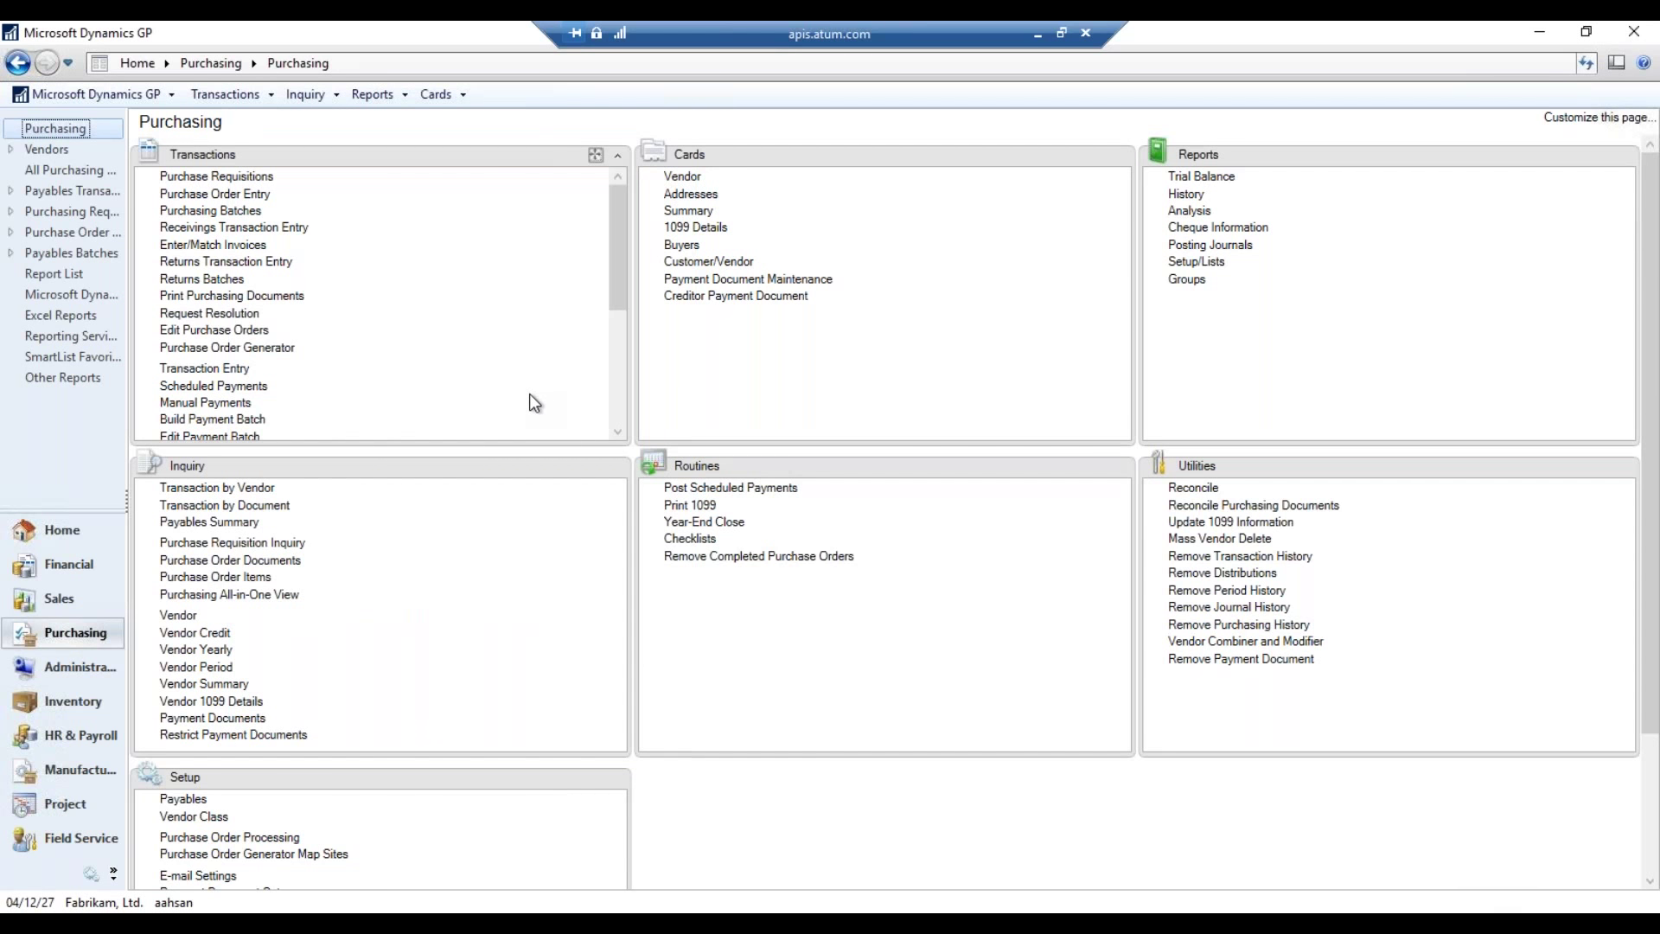
- Load the Signature Systems purchase order in Purchase Order Entry
click(215, 194)
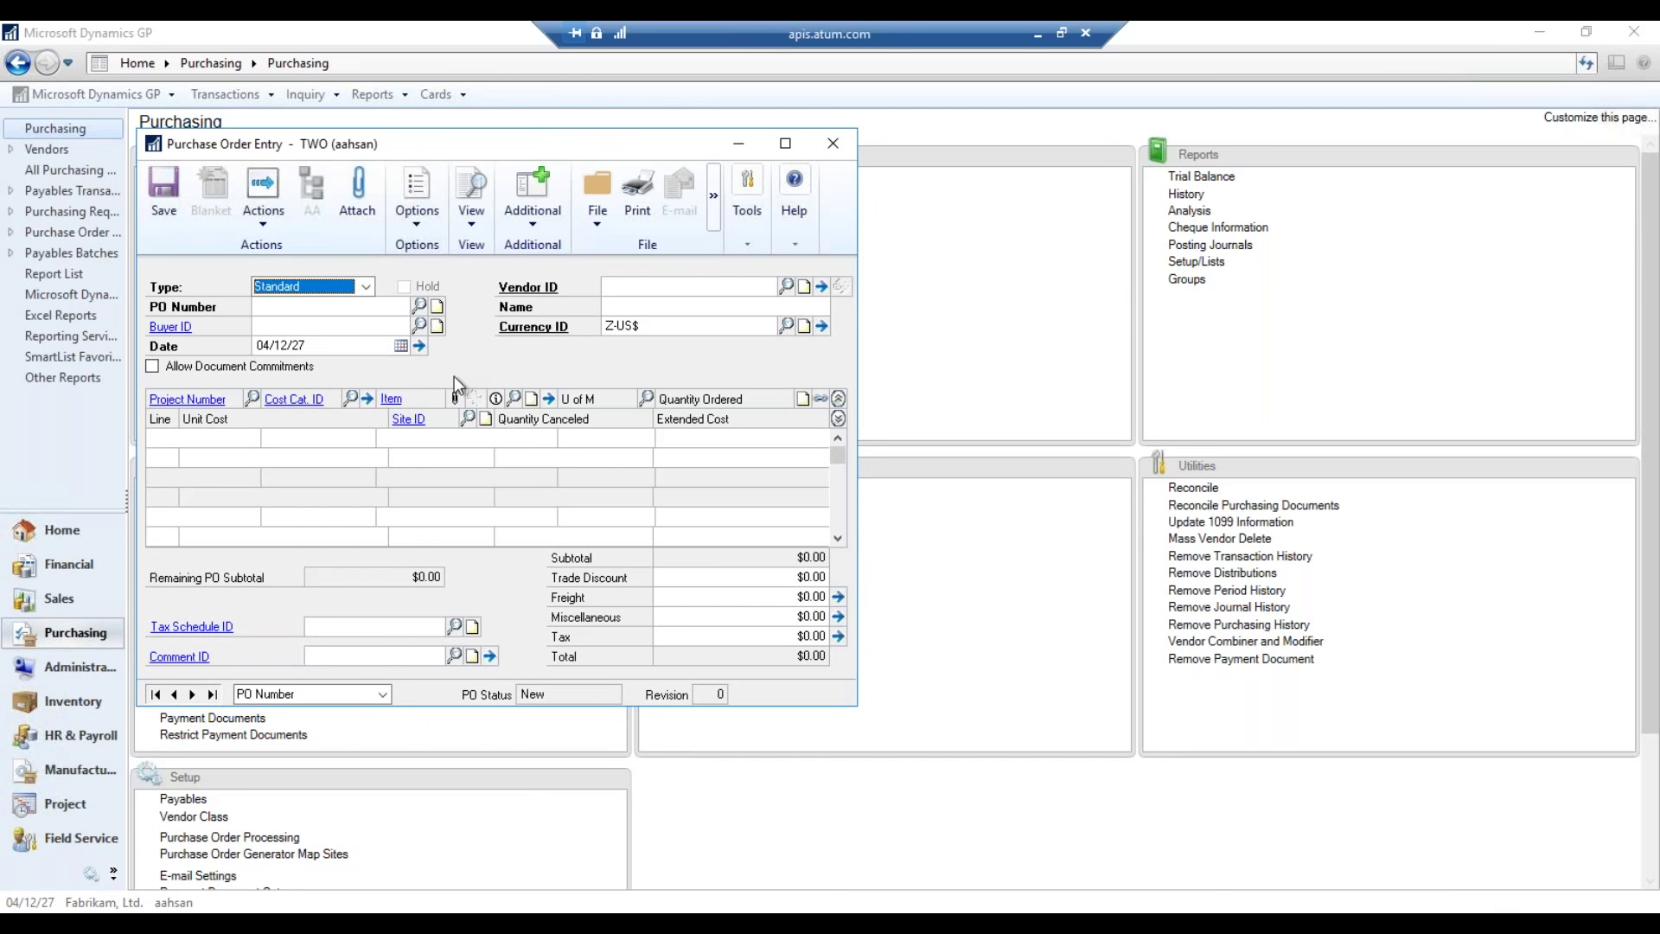
click(420, 308)
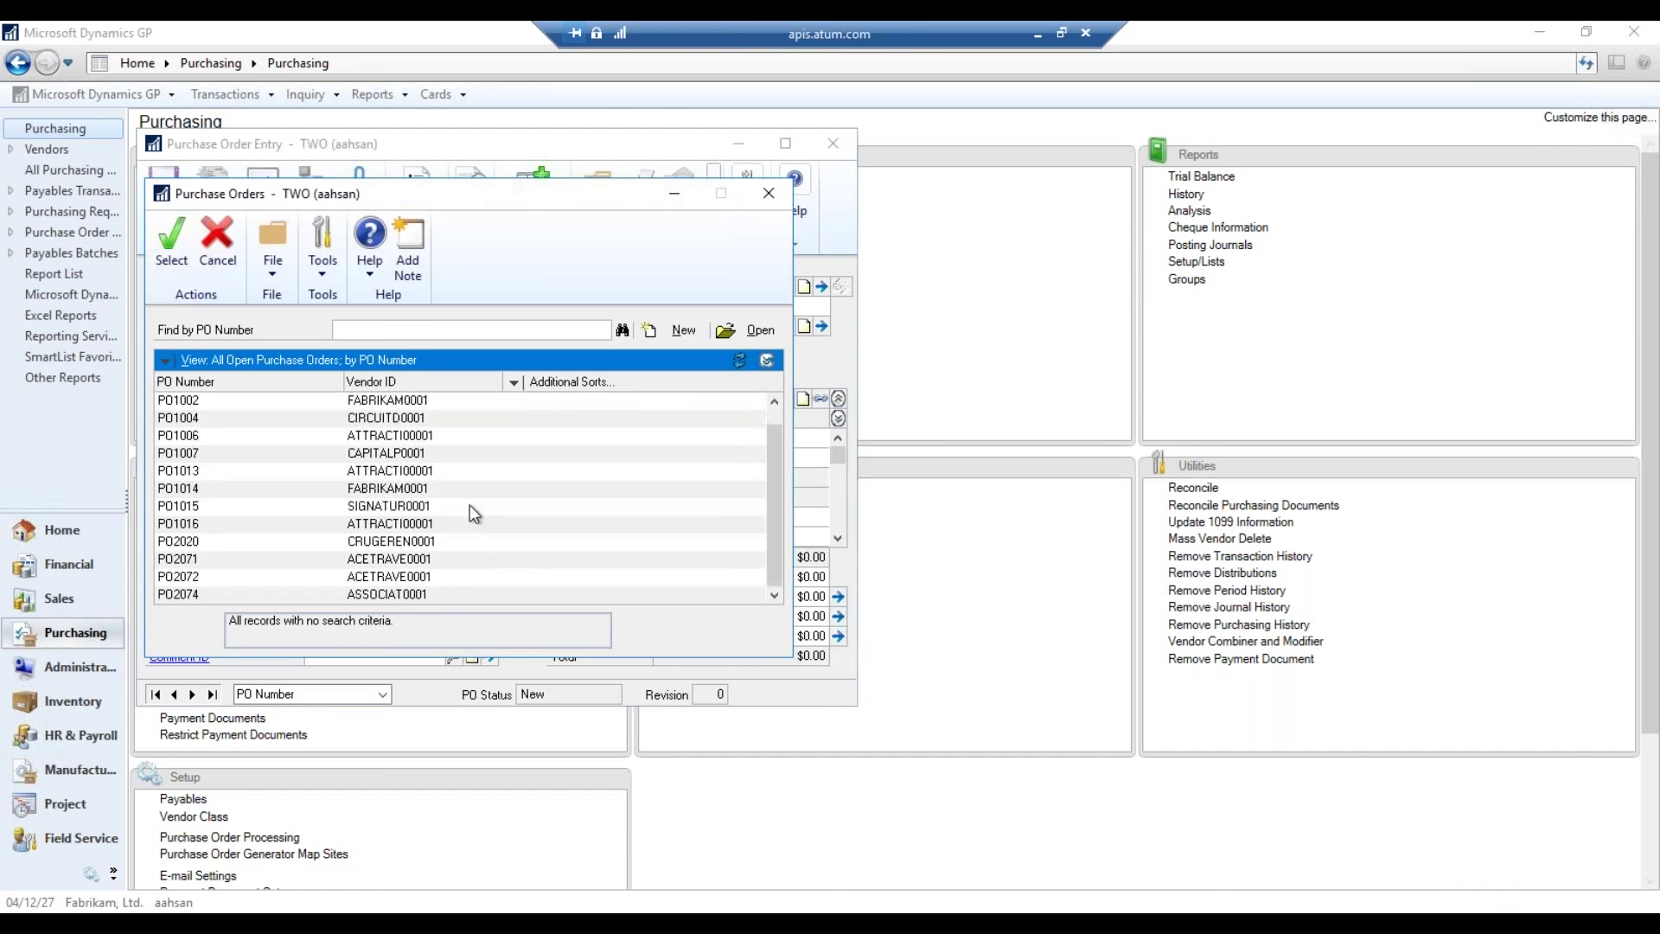
double_click(438, 505)
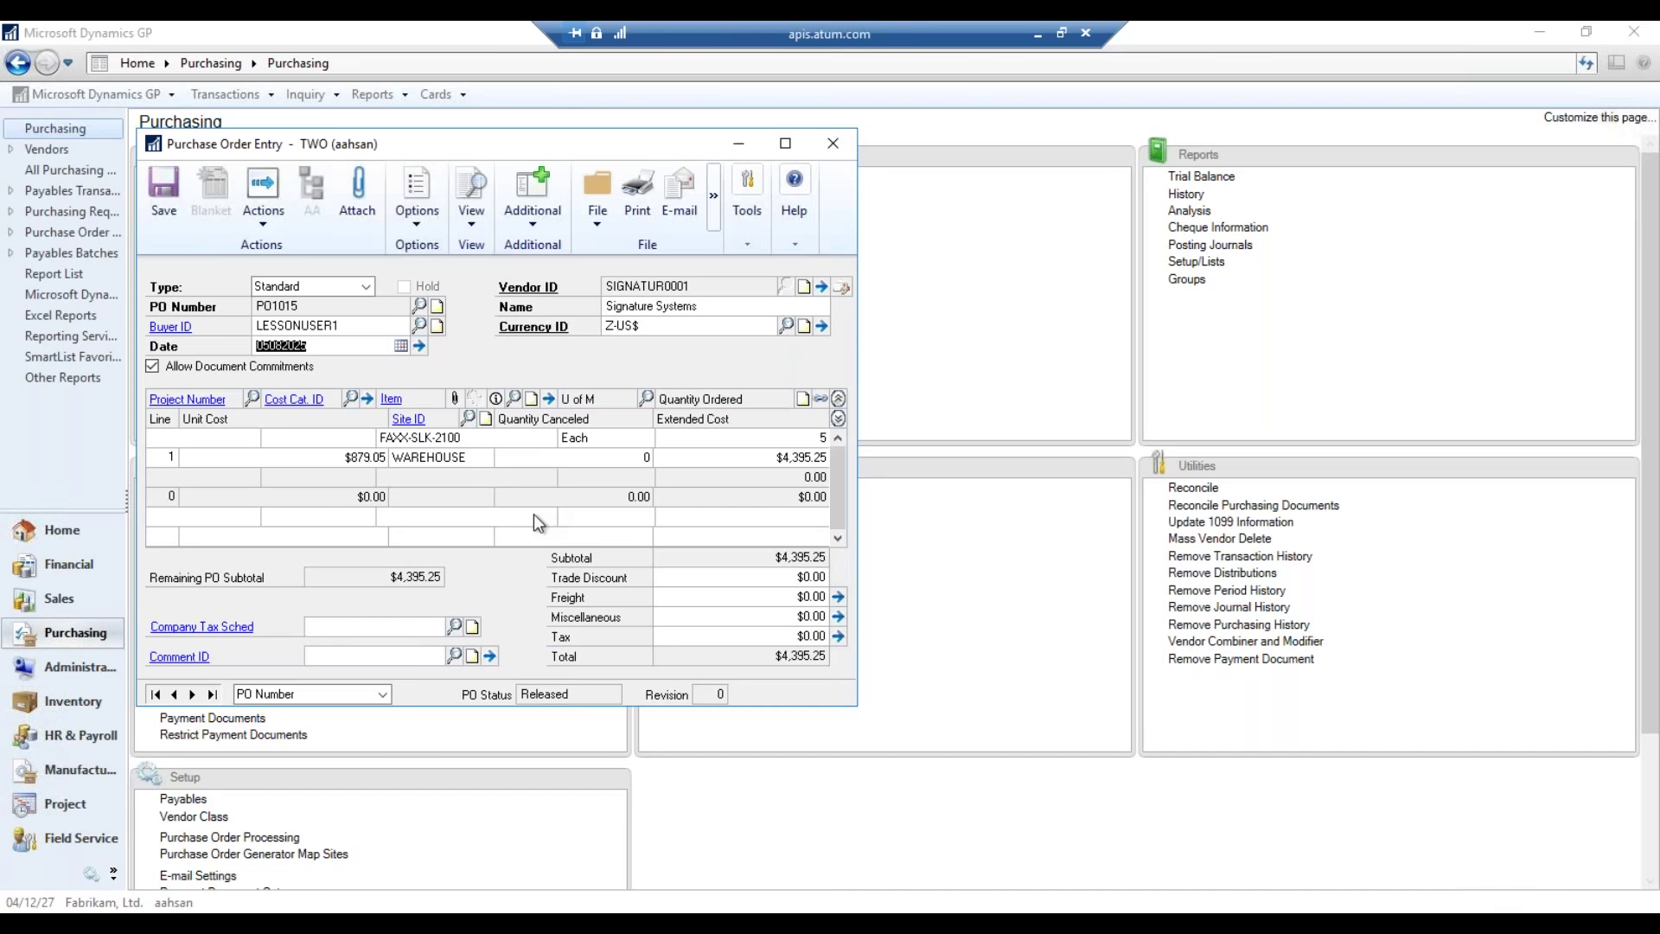
- Print it in Blank Paper format as a template to the screen
click(637, 192)
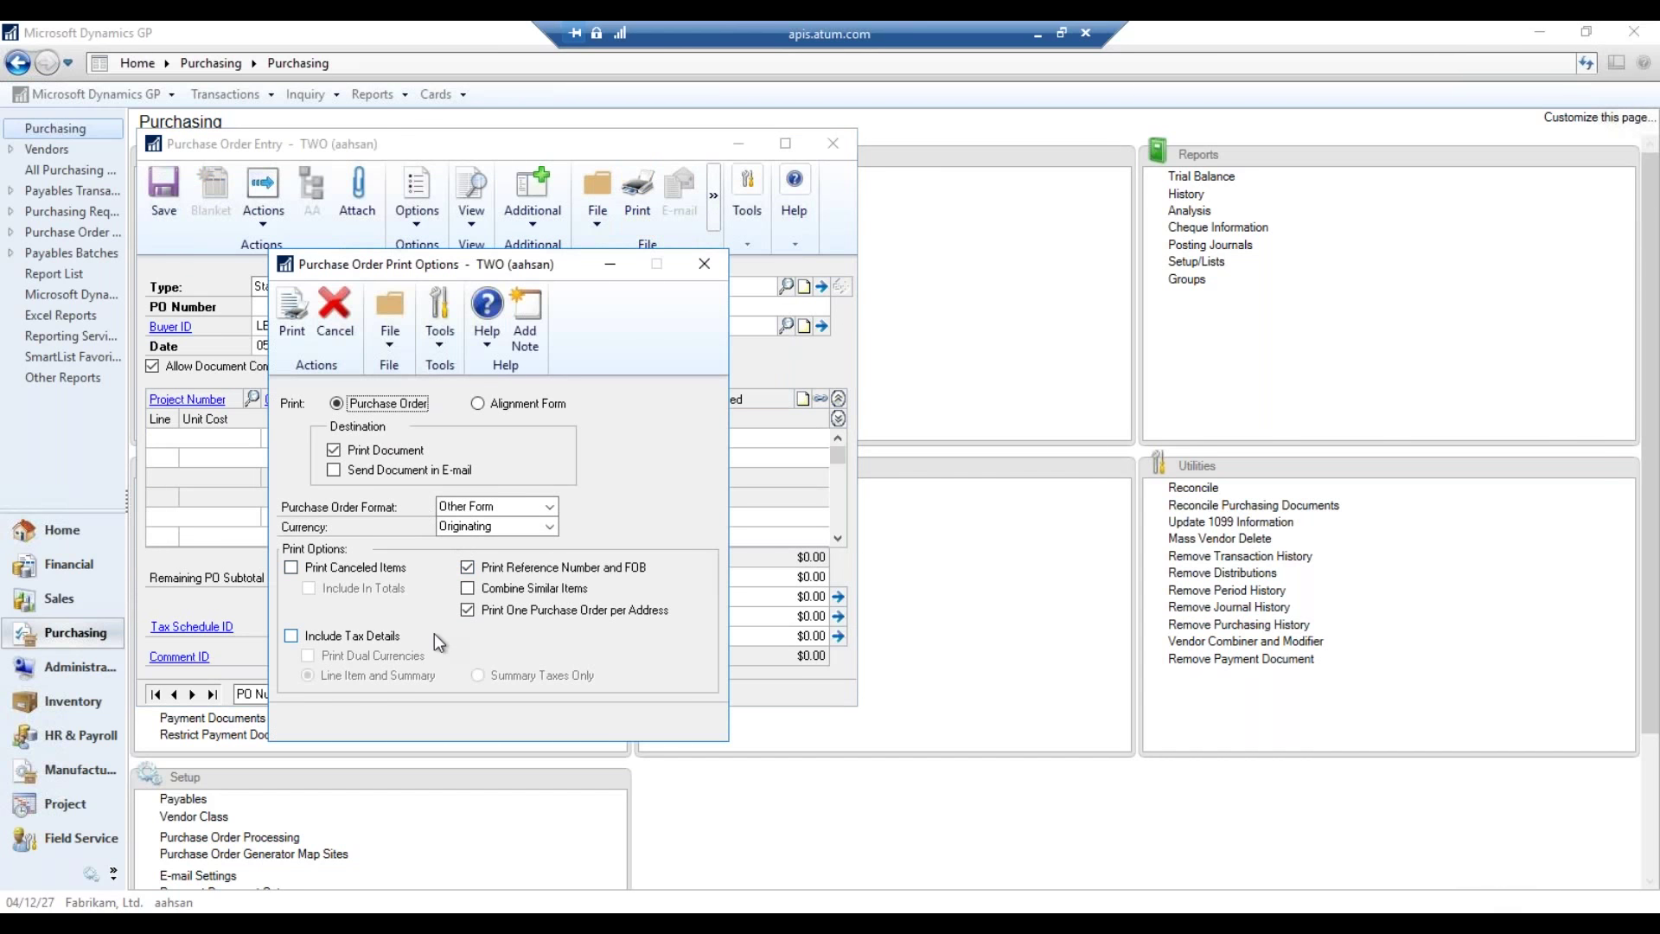
click(527, 505)
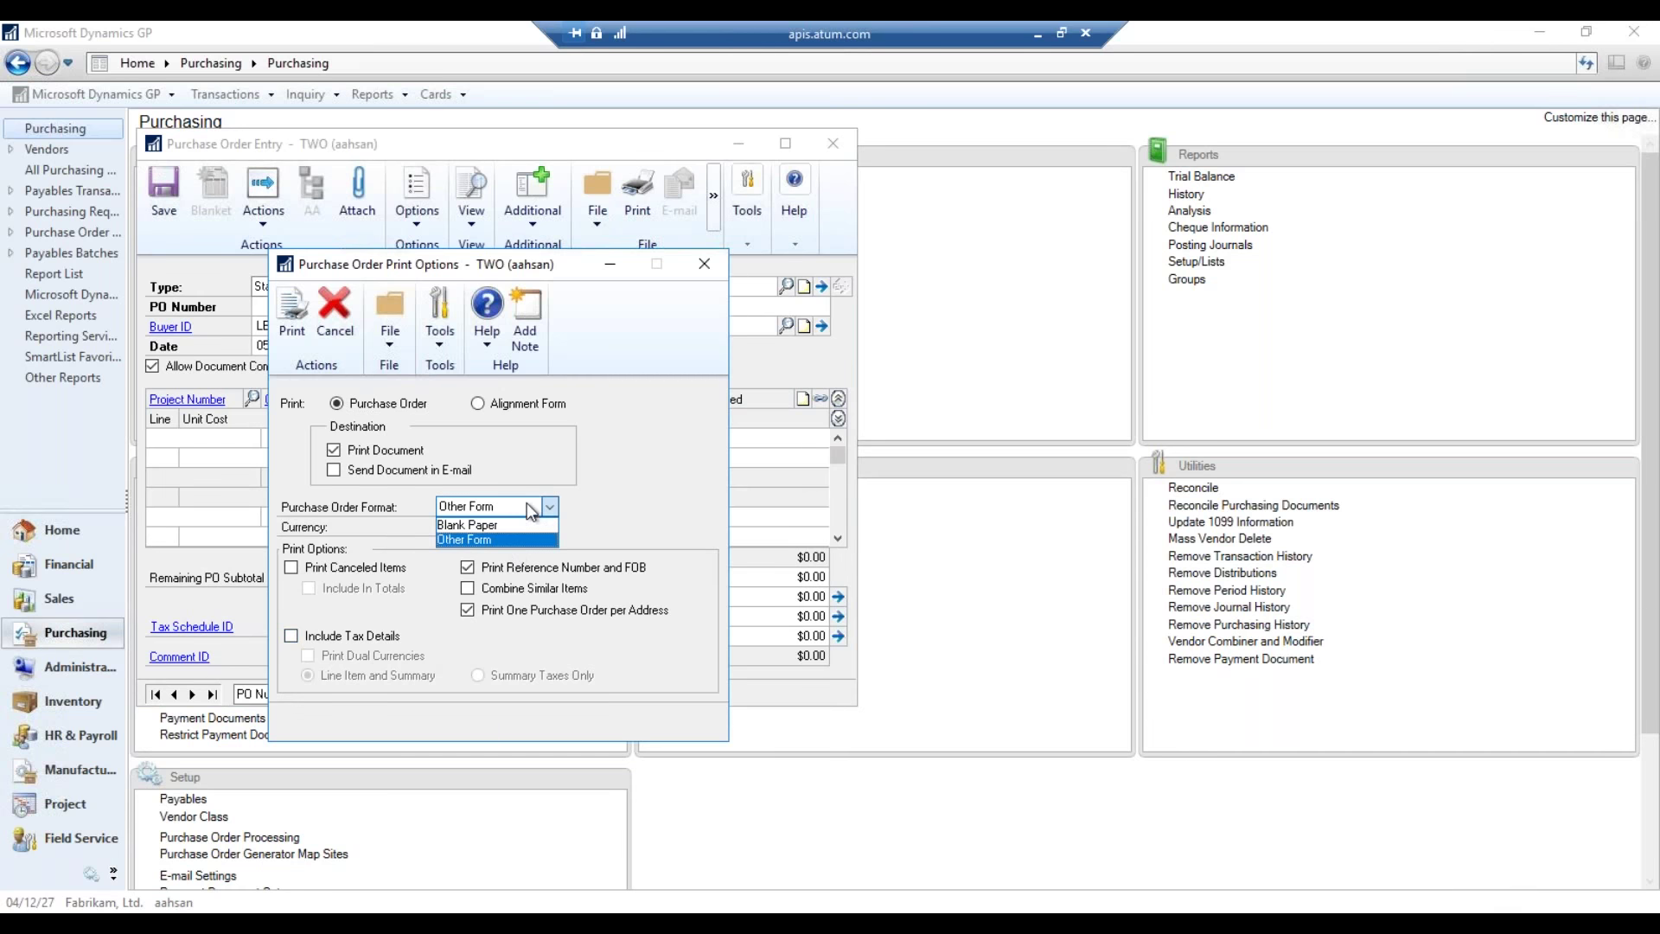
click(516, 511)
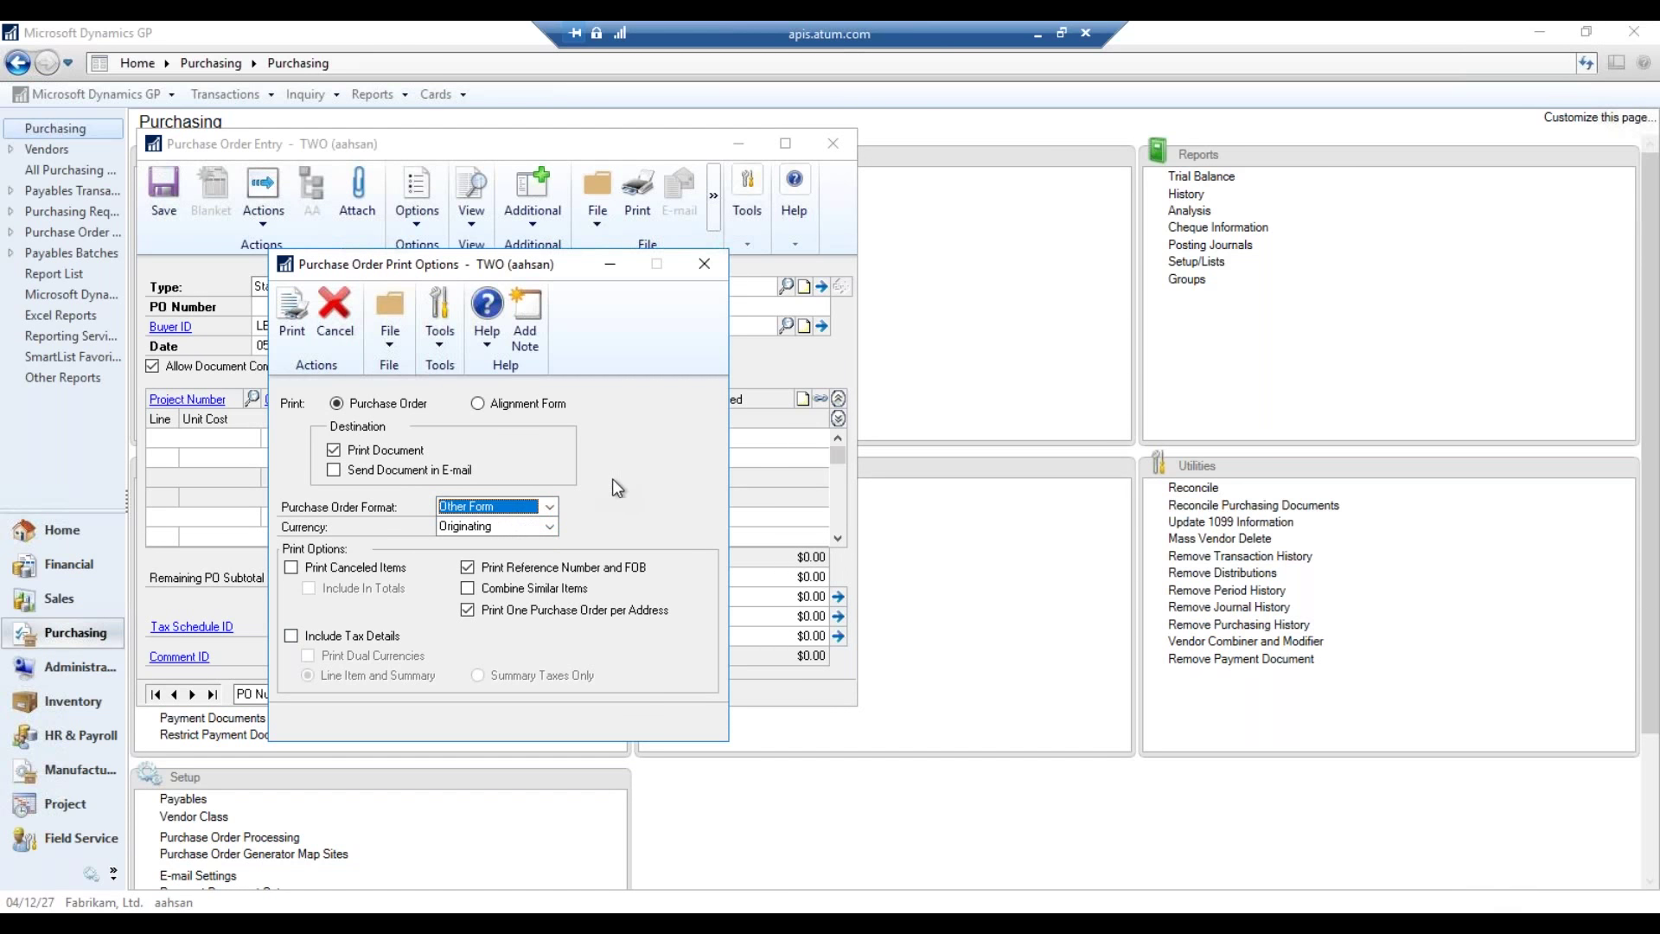
click(519, 506)
click(484, 521)
click(293, 319)
click(910, 641)
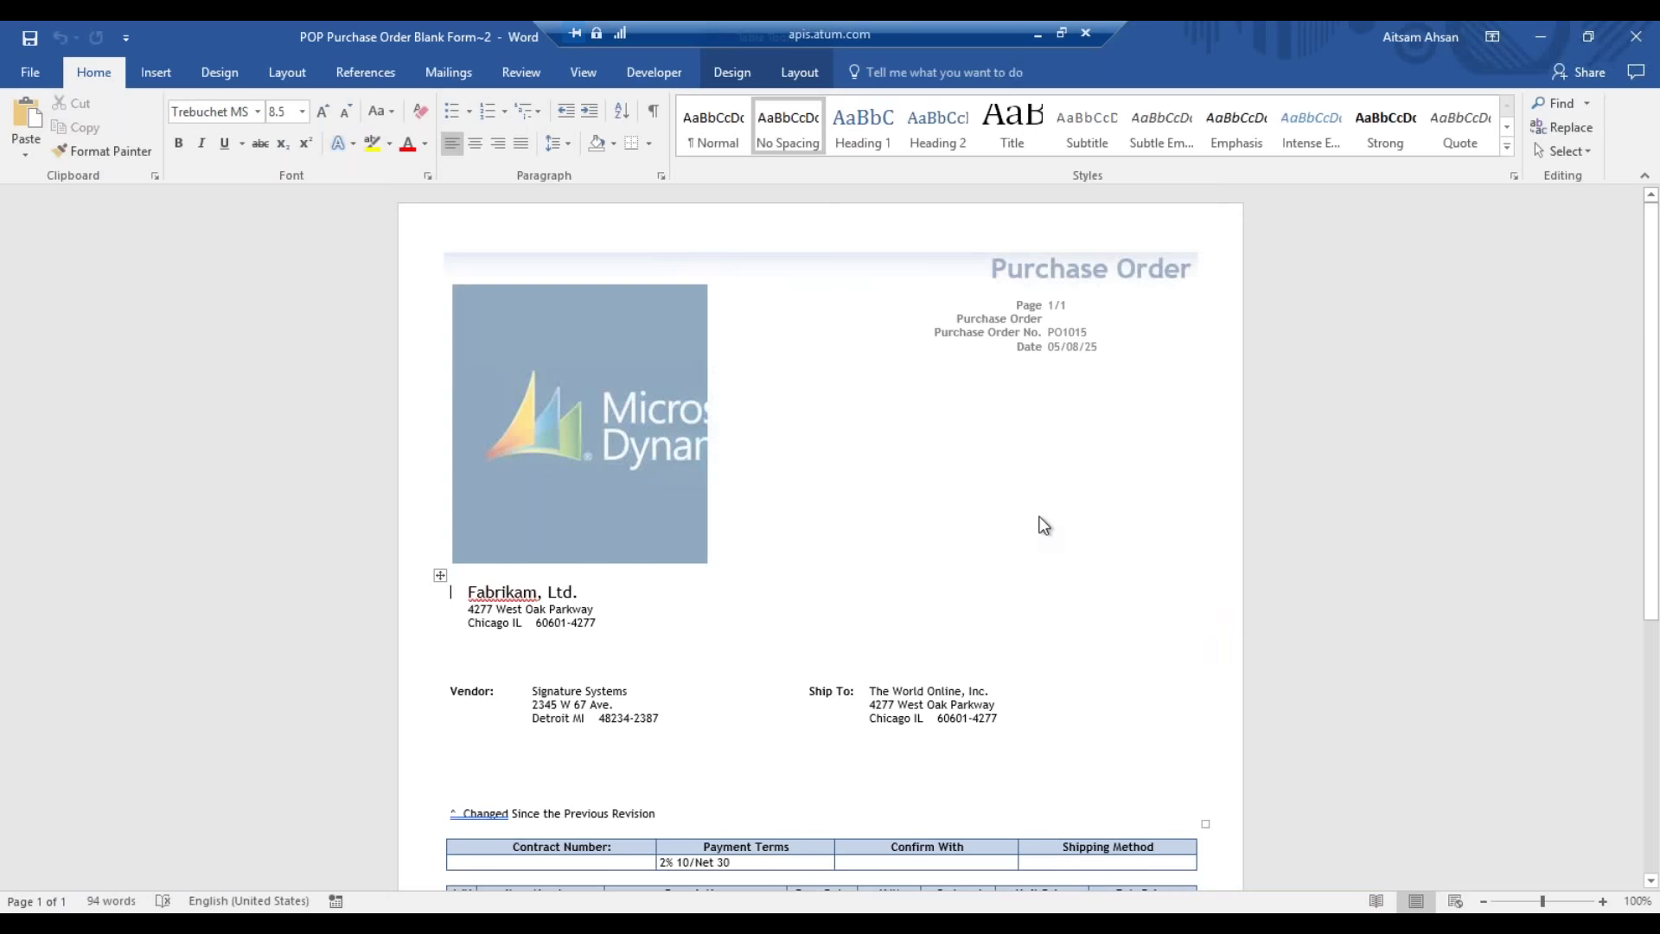
- Scroll through the Word purchase order and select the company address text
scroll(1056, 511, down, 3)
scroll(923, 507, down, 2)
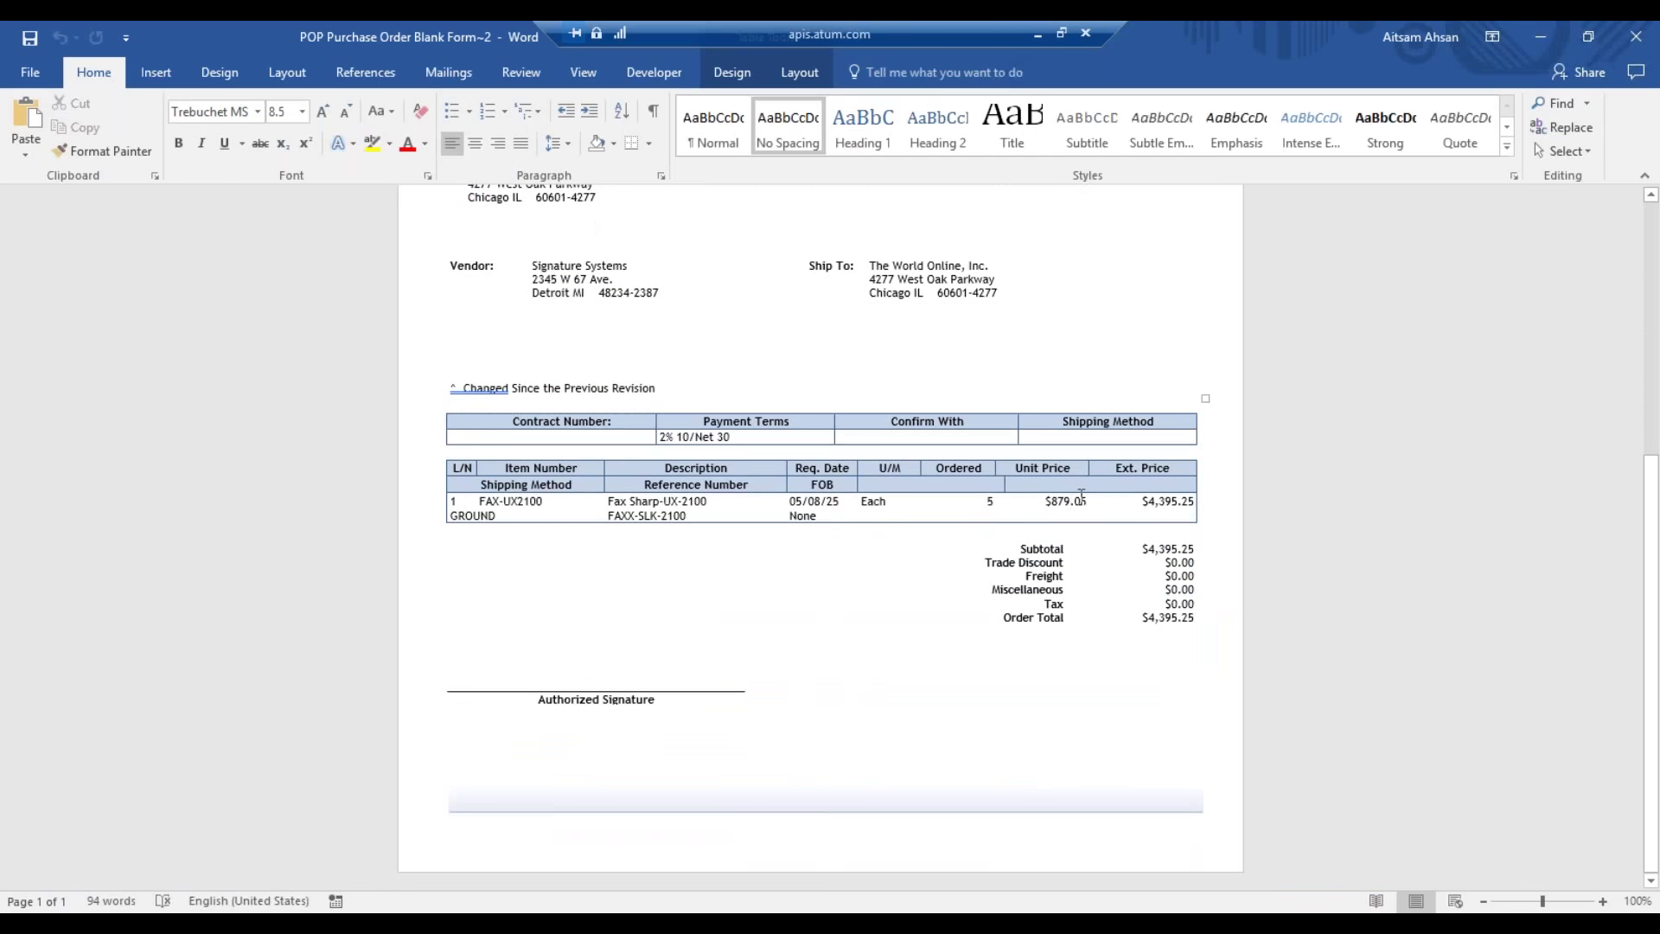
scroll(922, 507, up, 4)
scroll(922, 507, up, 1)
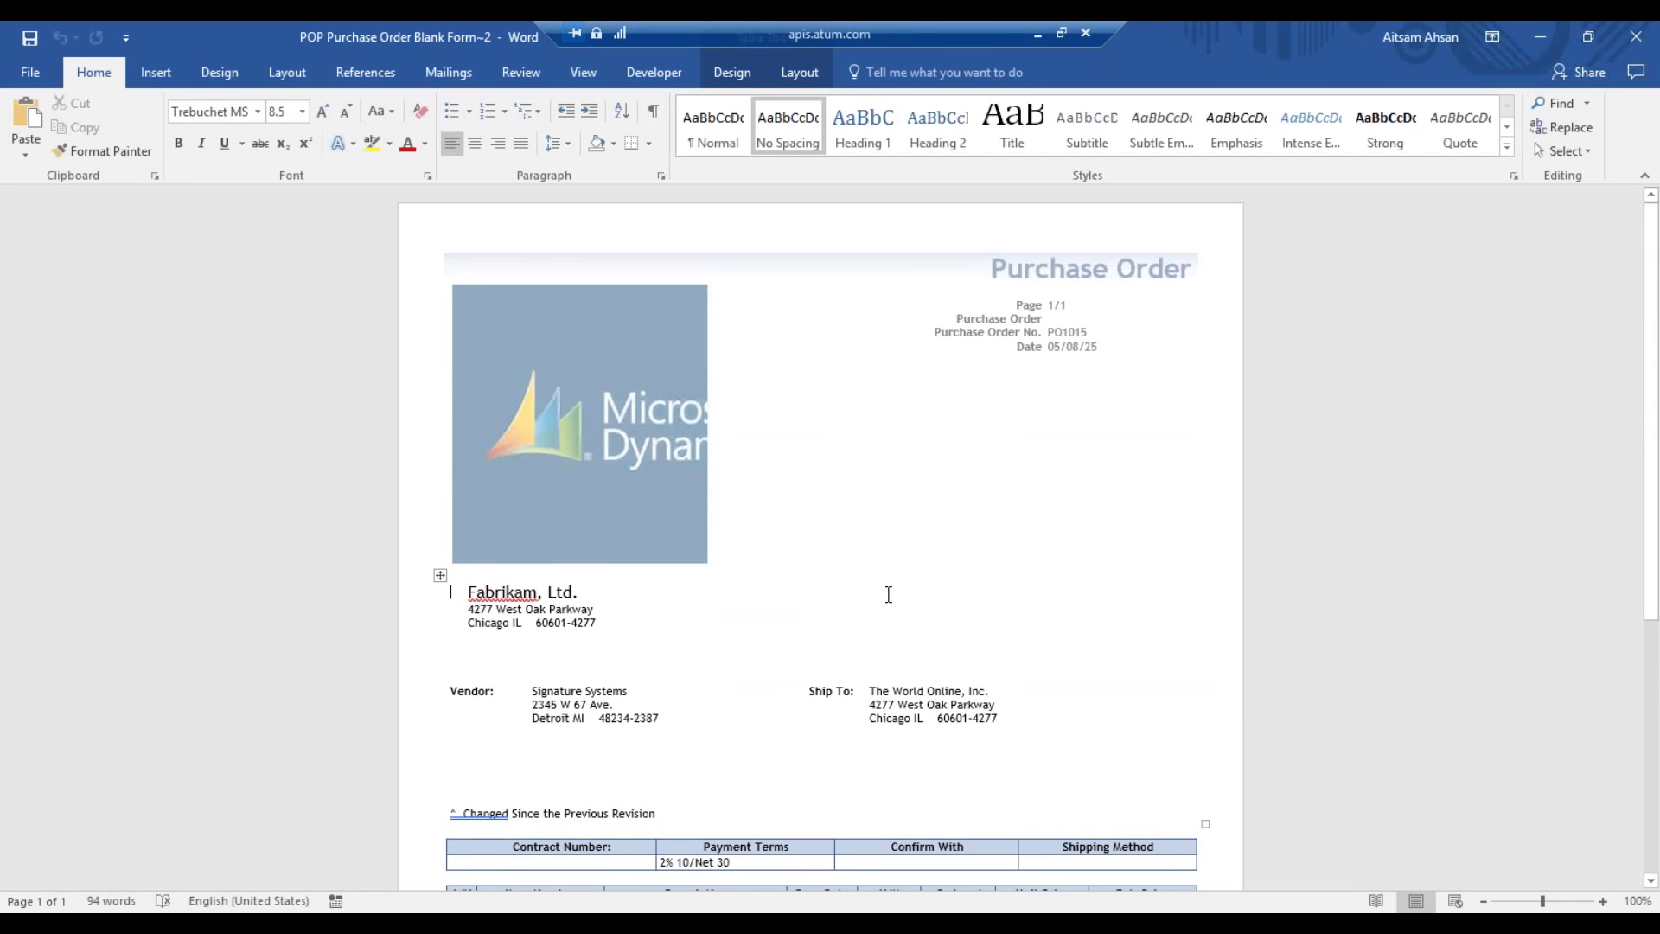
drag(892, 591, 1442, 482)
- Shrink the logo in the page header, then close Word without saving
double_click(632, 382)
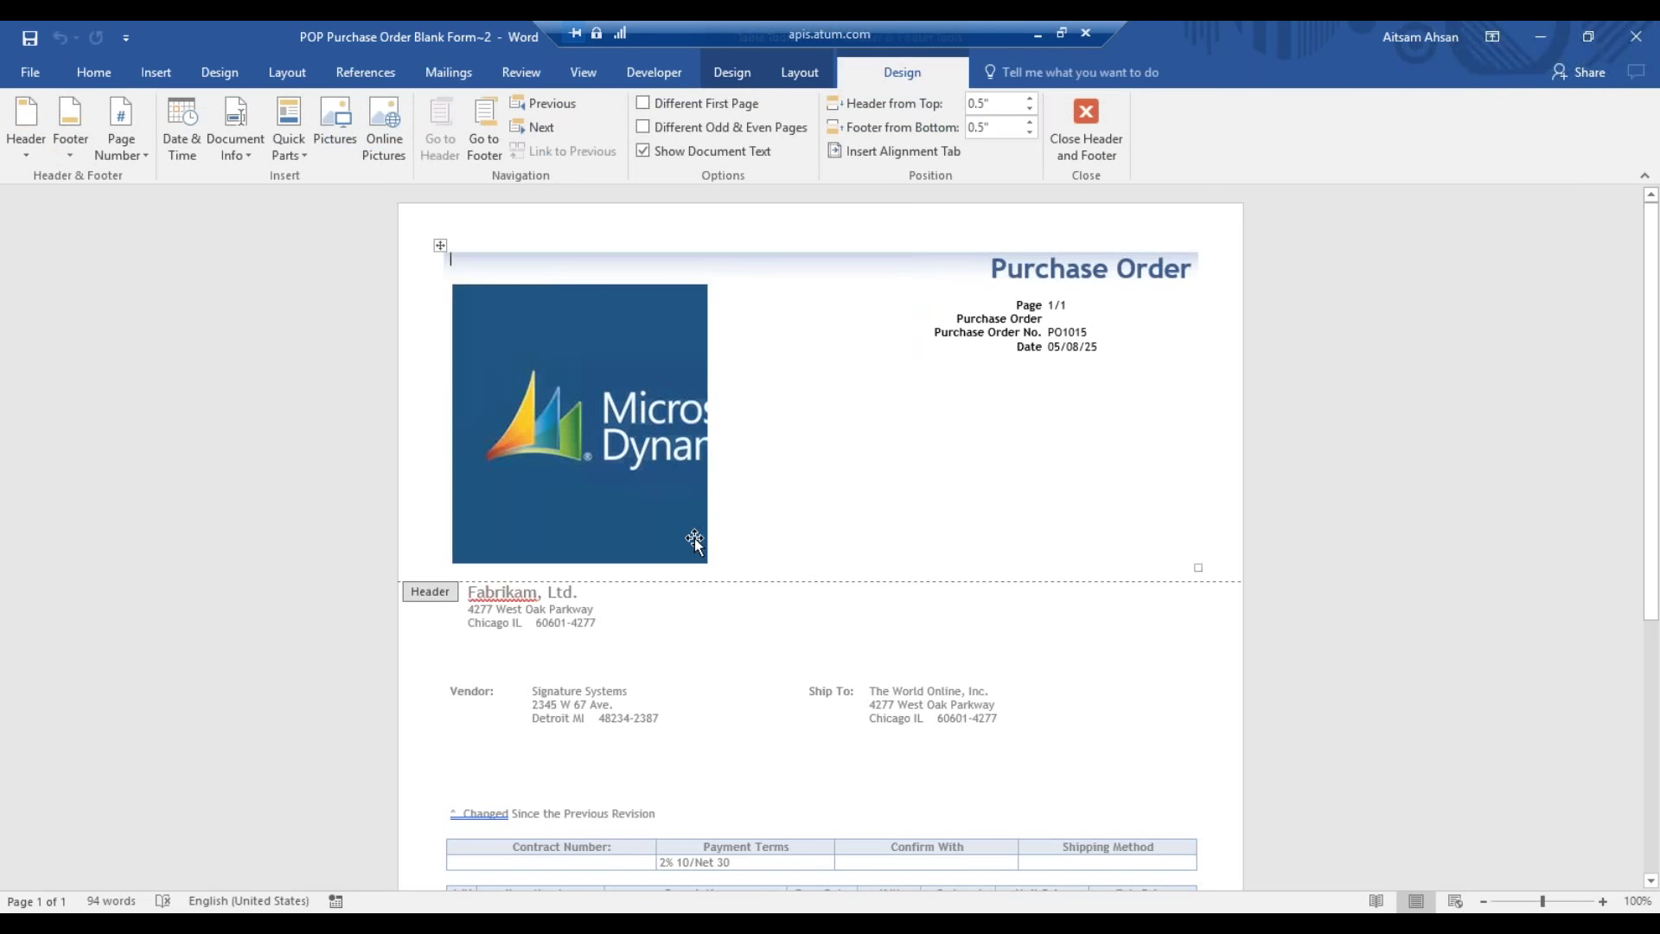
click(693, 538)
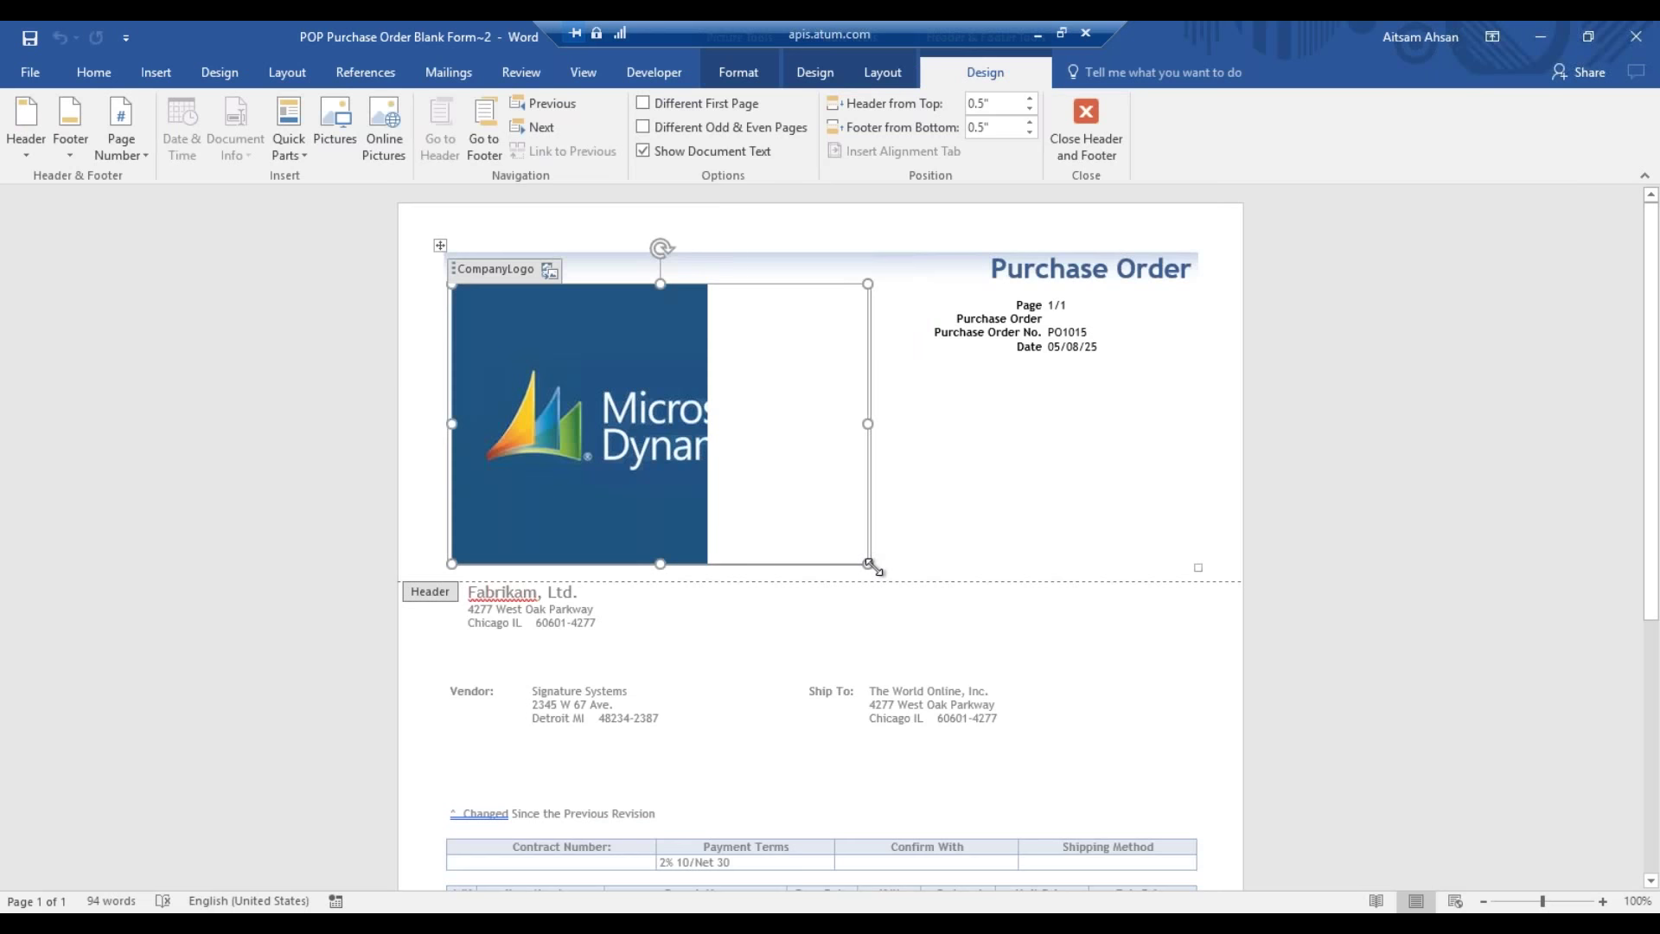
drag(866, 564, 676, 435)
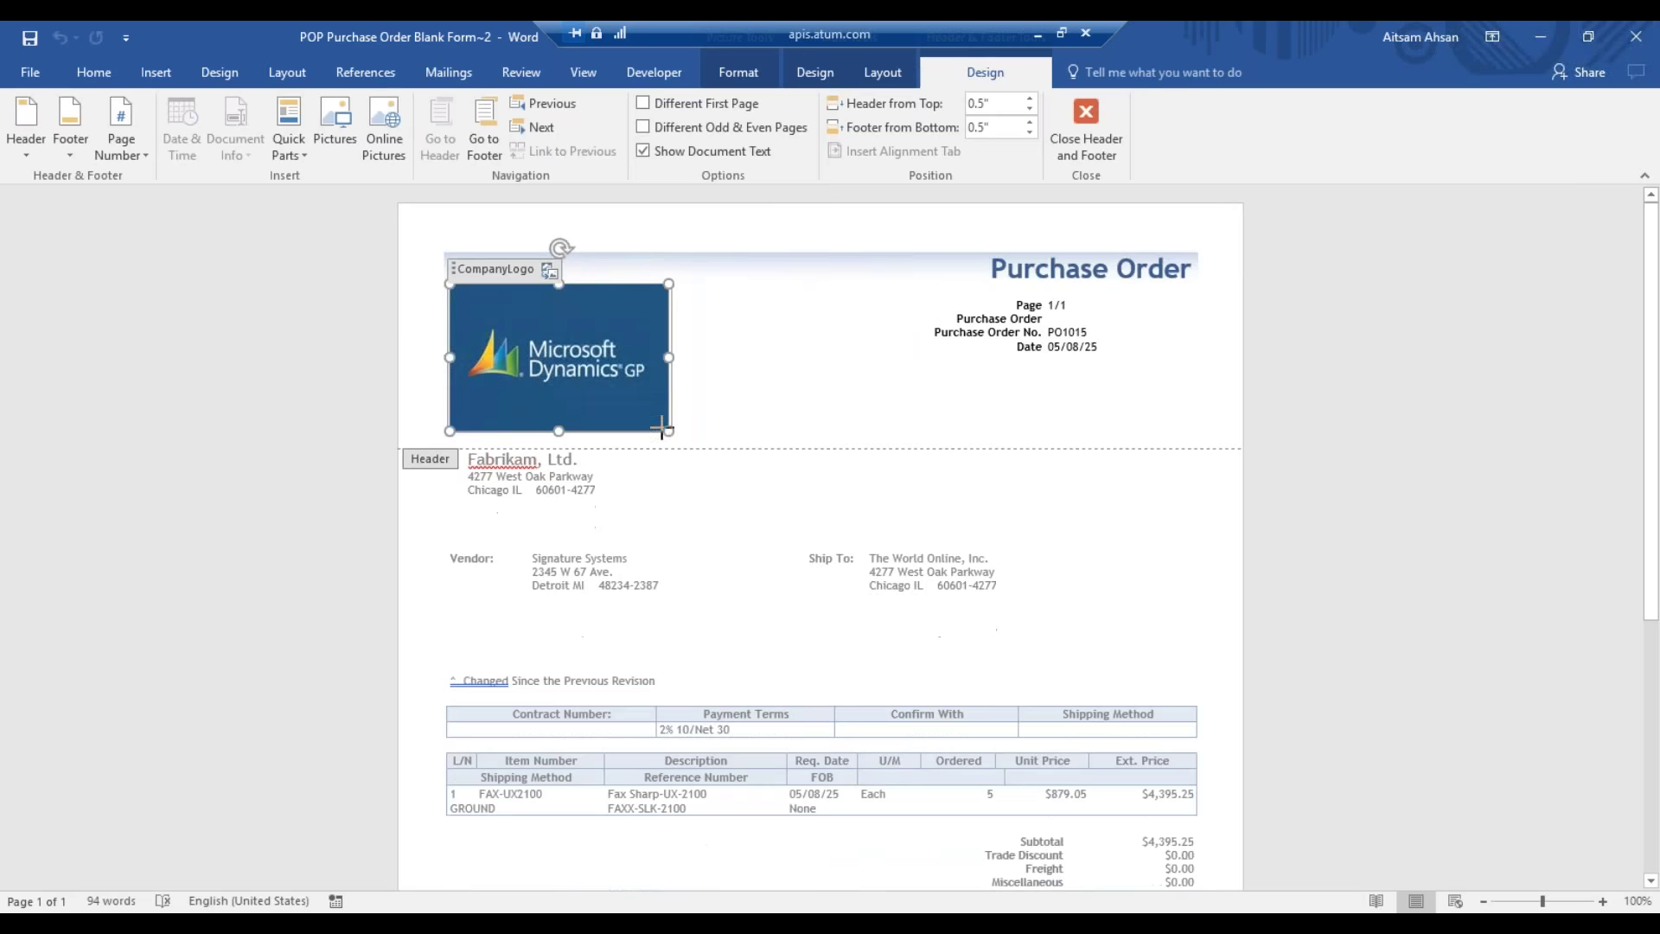
click(818, 258)
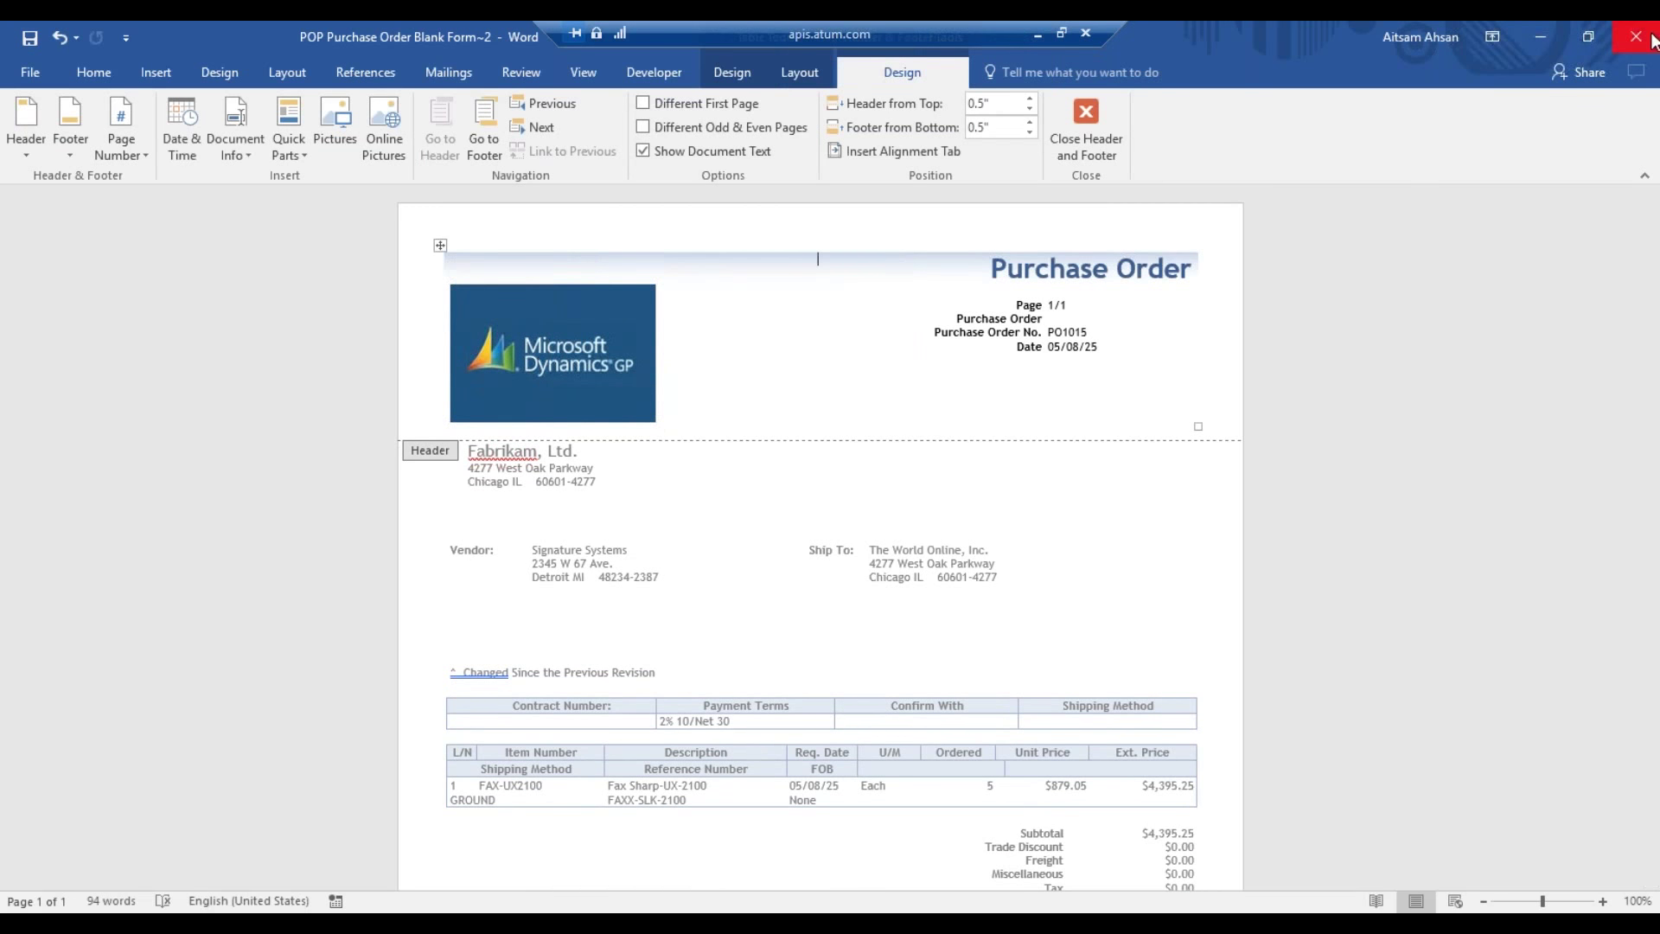
click(1636, 37)
click(821, 517)
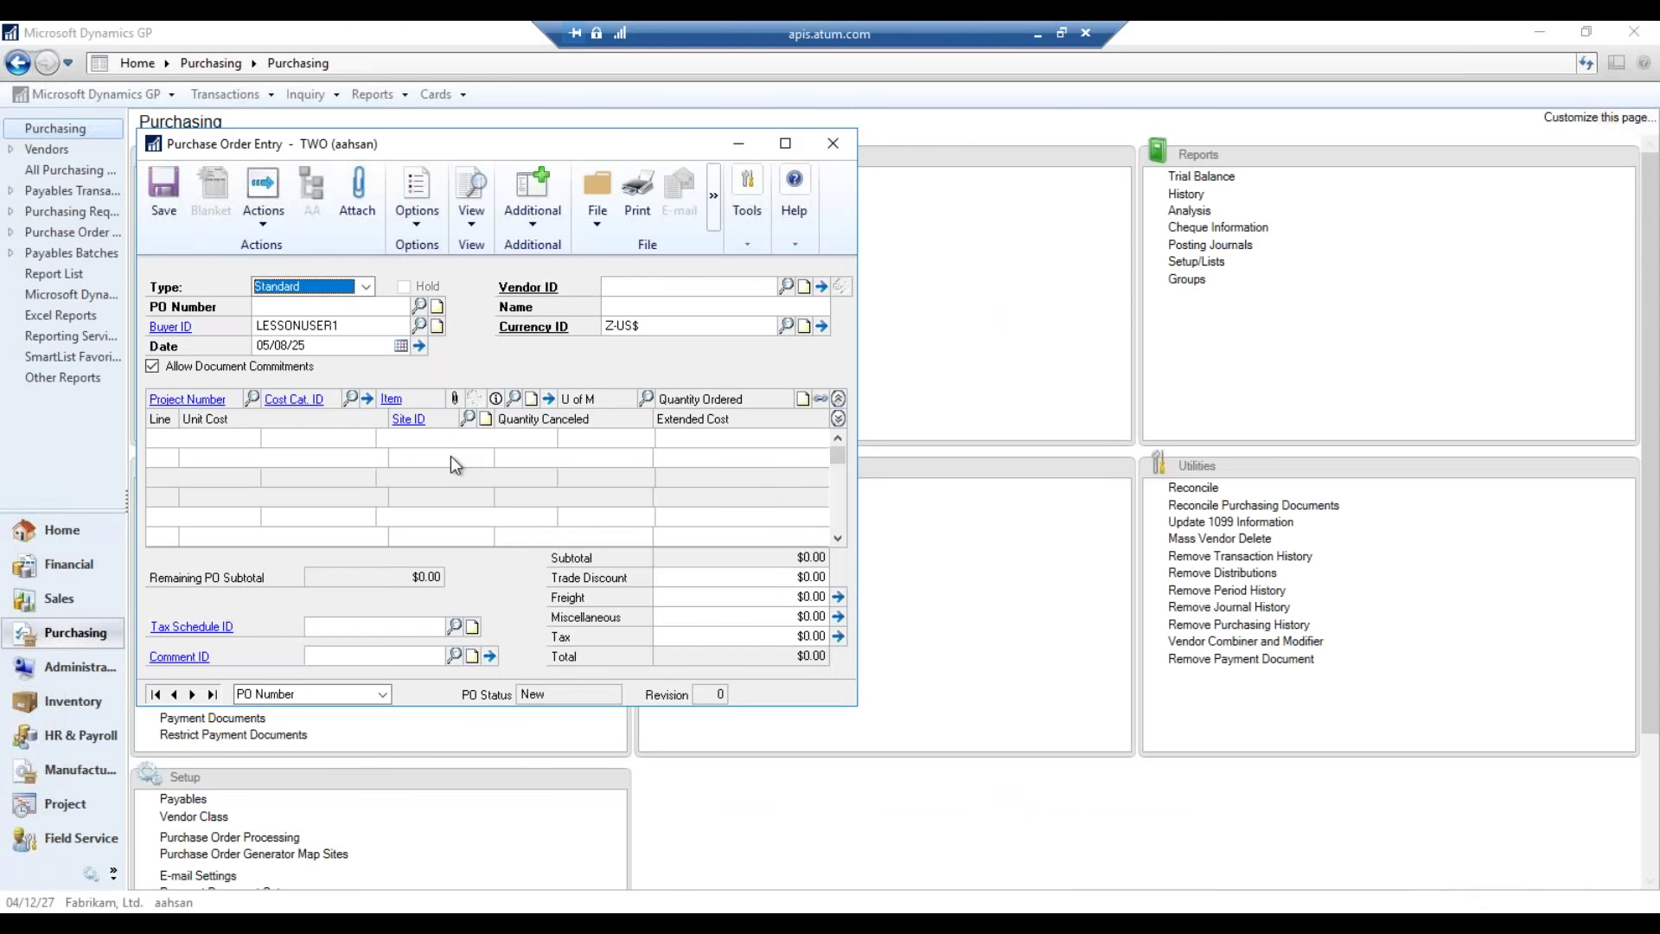
- Load purchase order PO0997 and print it to the screen
click(419, 307)
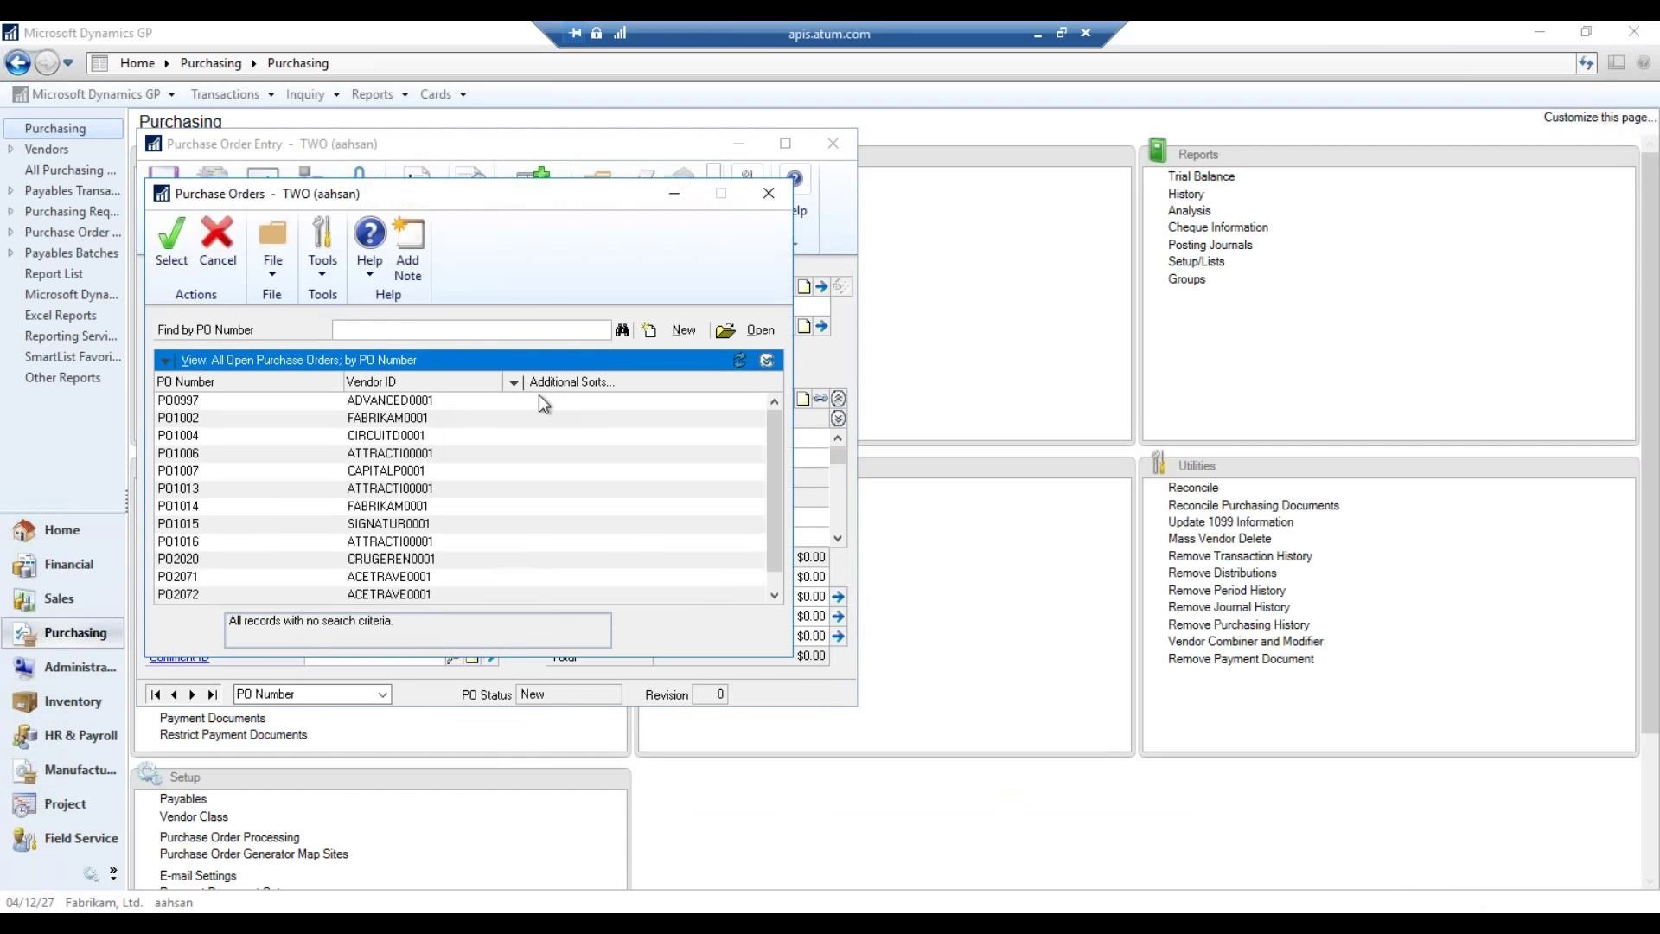
double_click(538, 396)
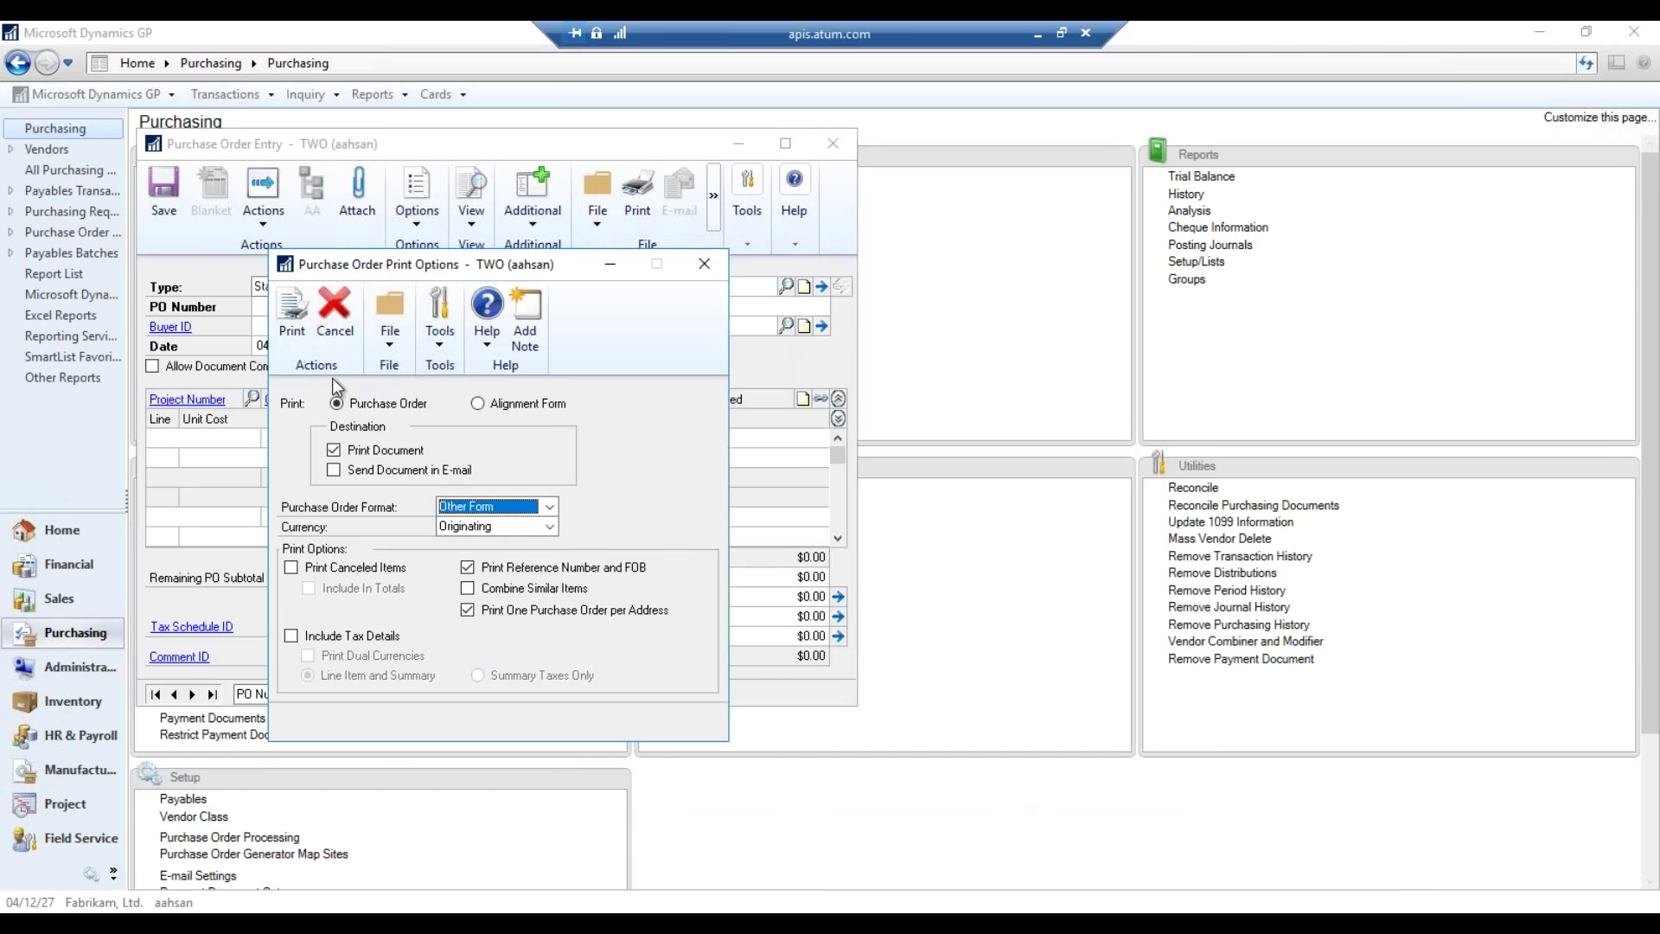
click(293, 315)
click(648, 499)
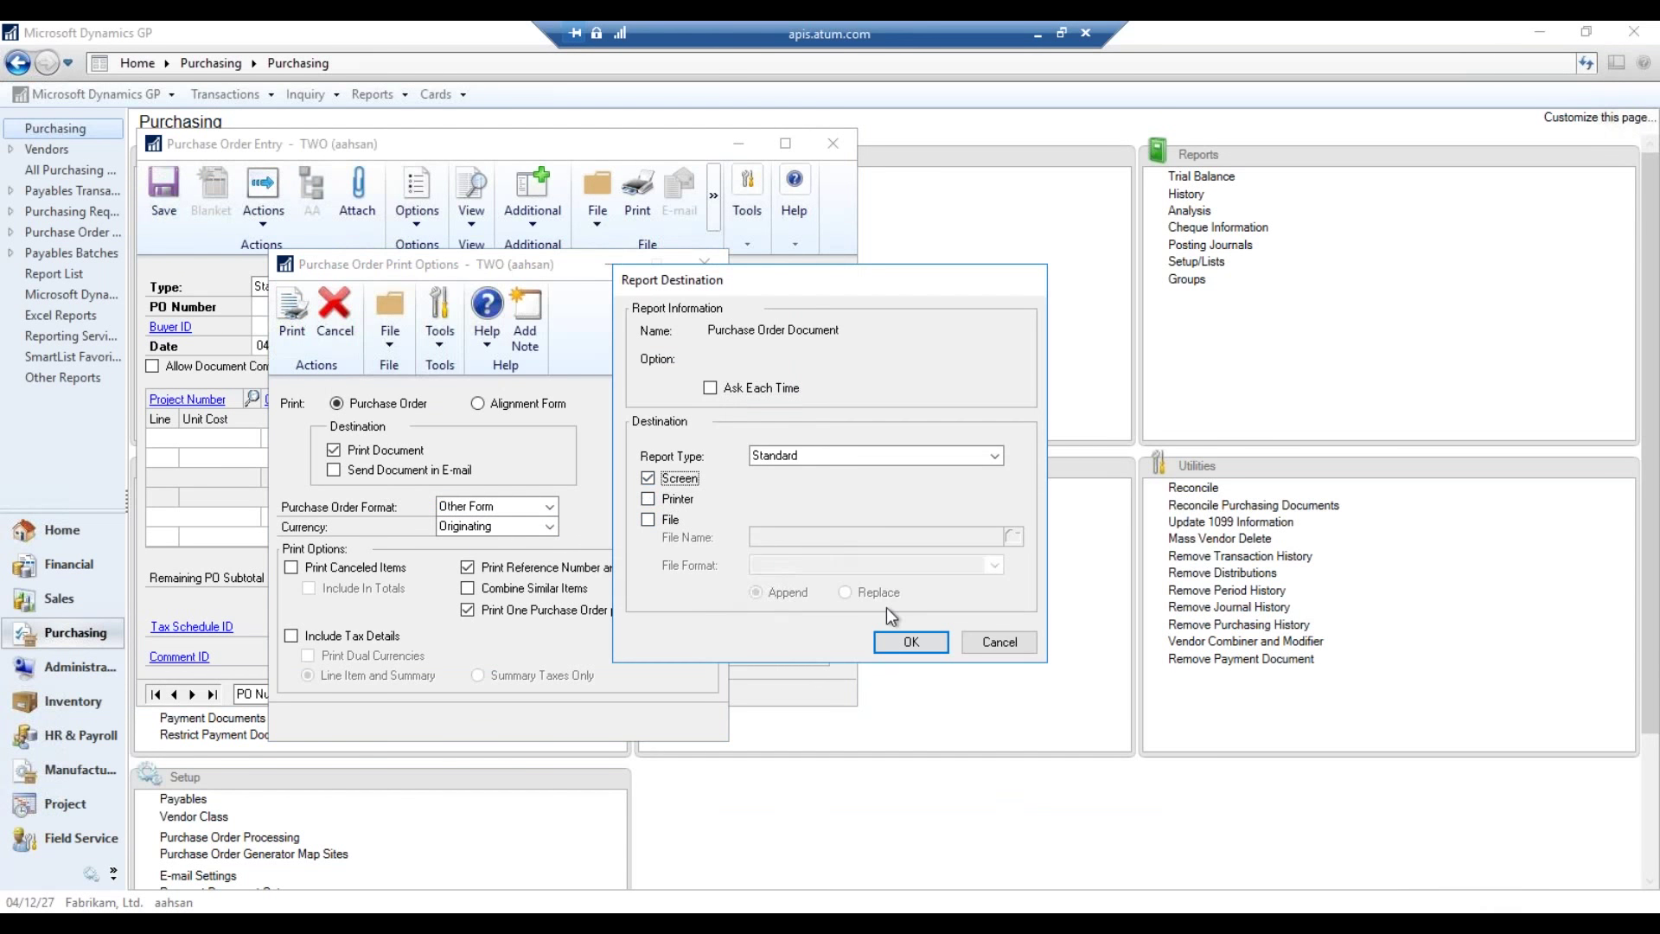
click(911, 642)
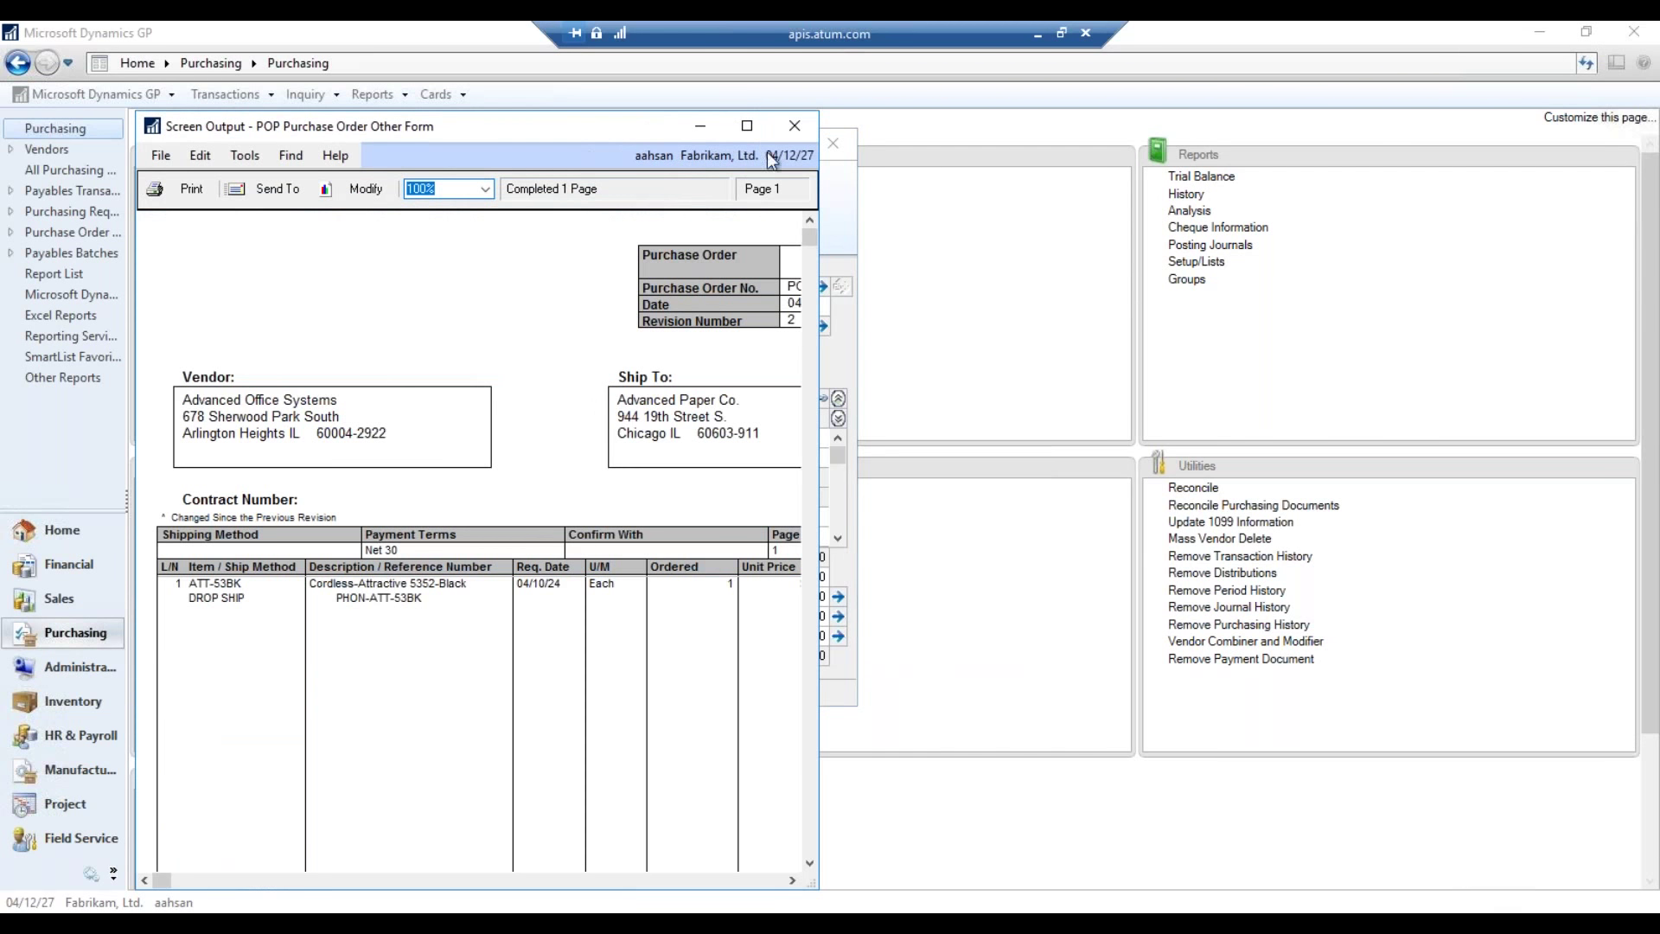
- Maximize the Other Form output and scroll through the $90.25 order
click(749, 126)
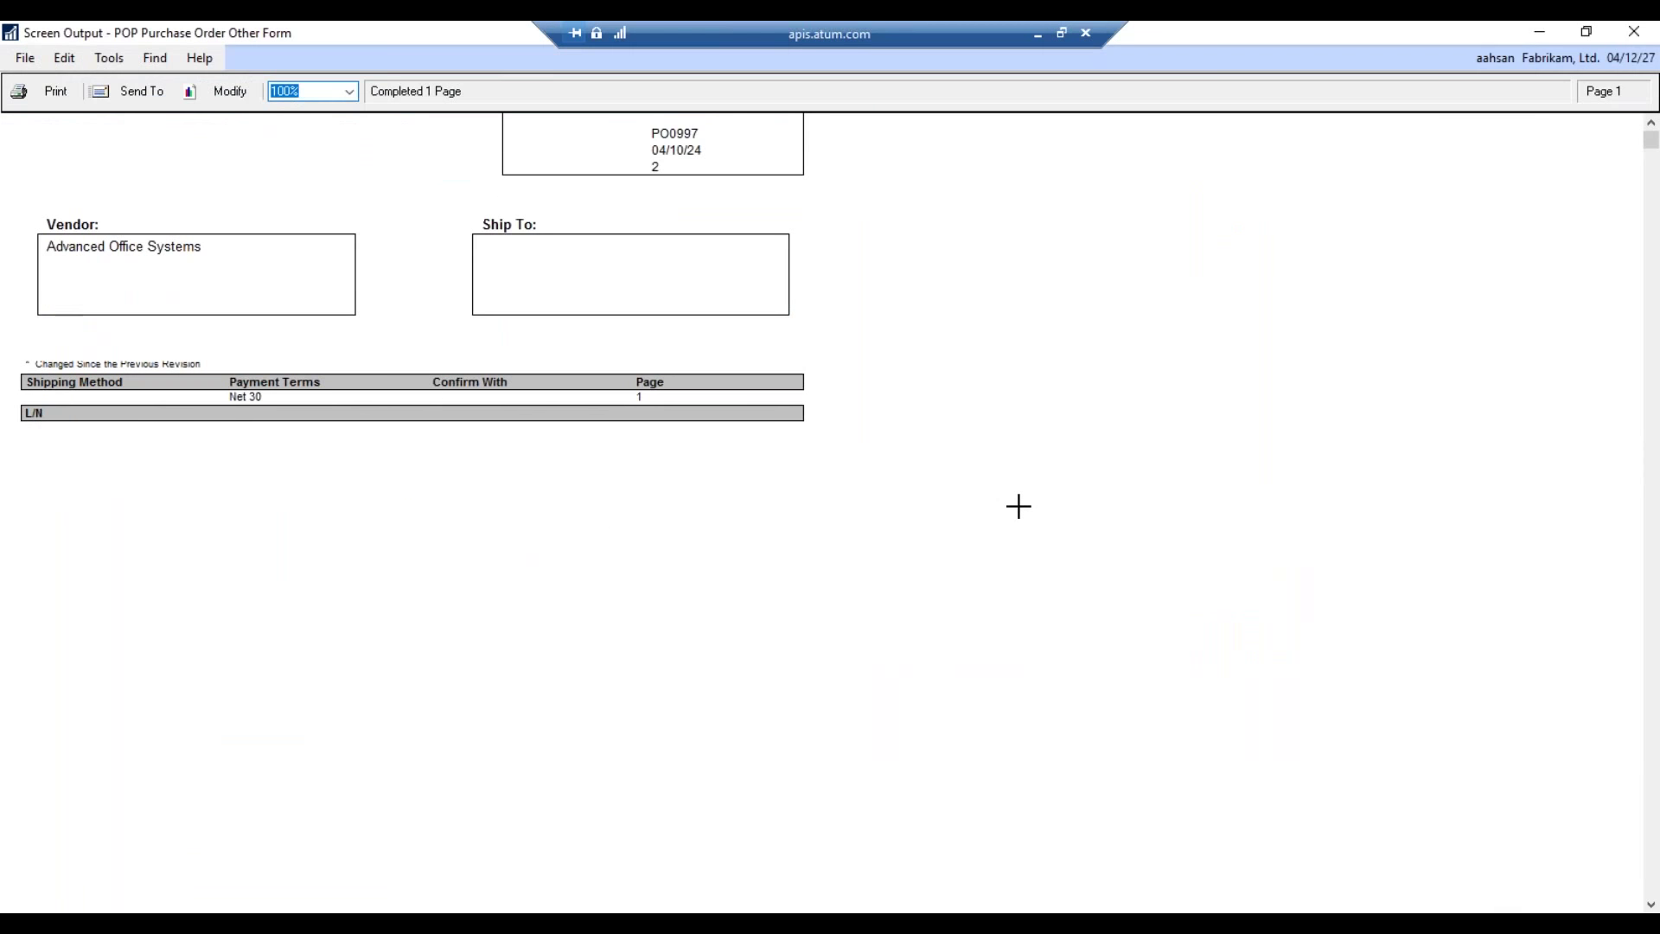
scroll(664, 415, down, 3)
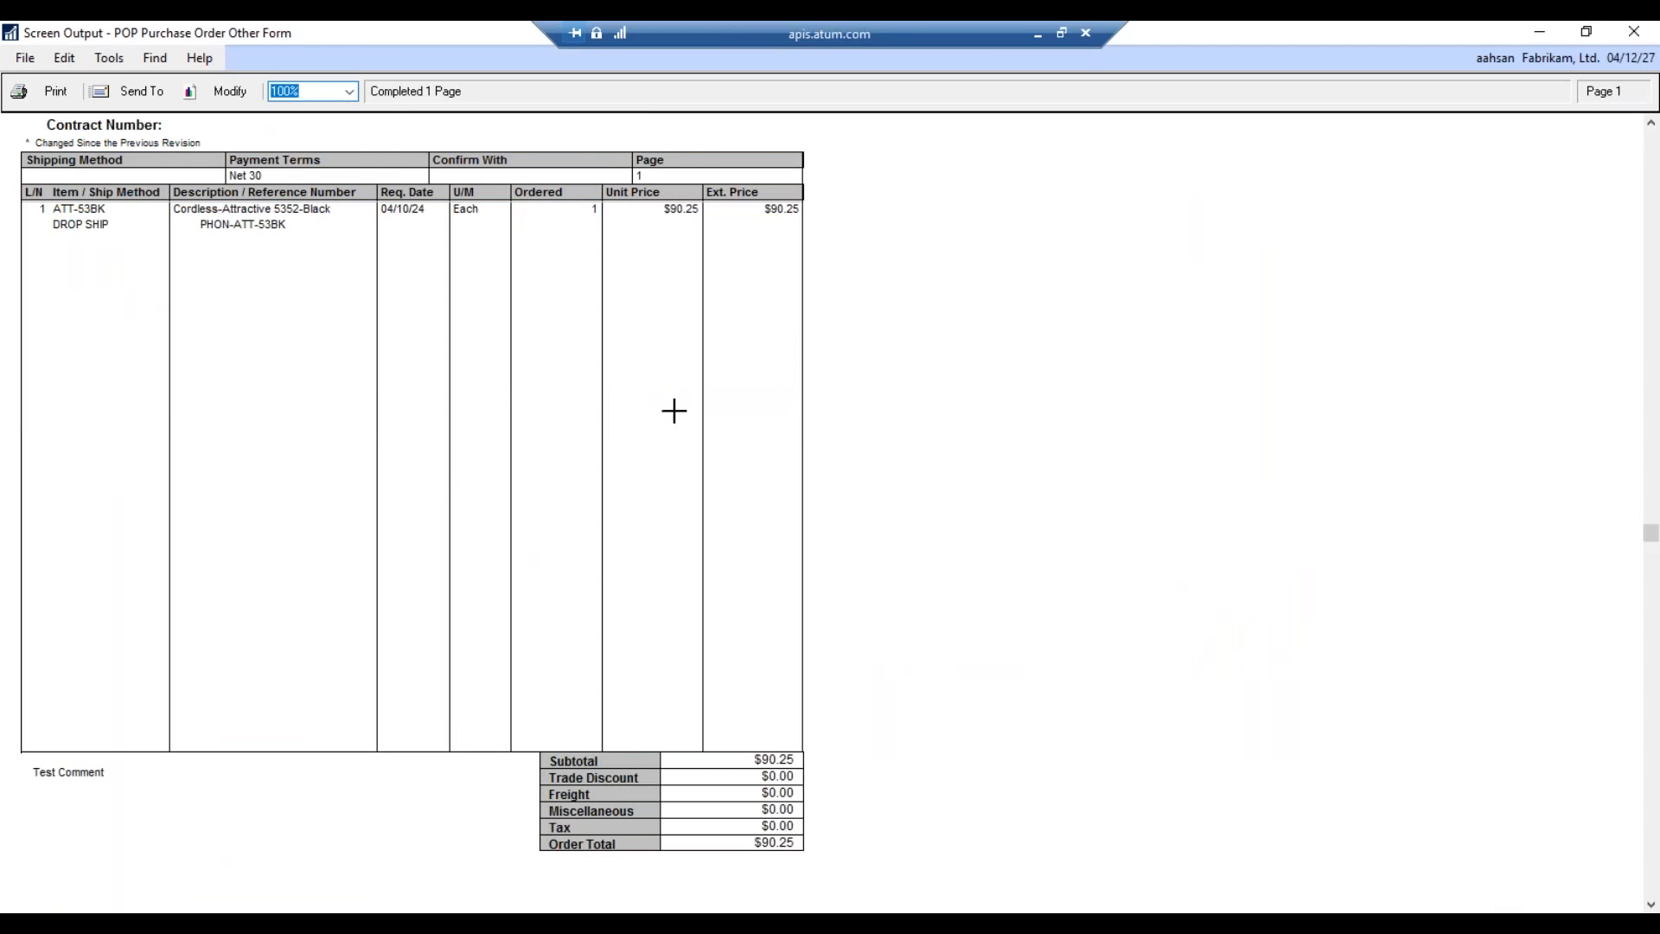
scroll(669, 415, up, 3)
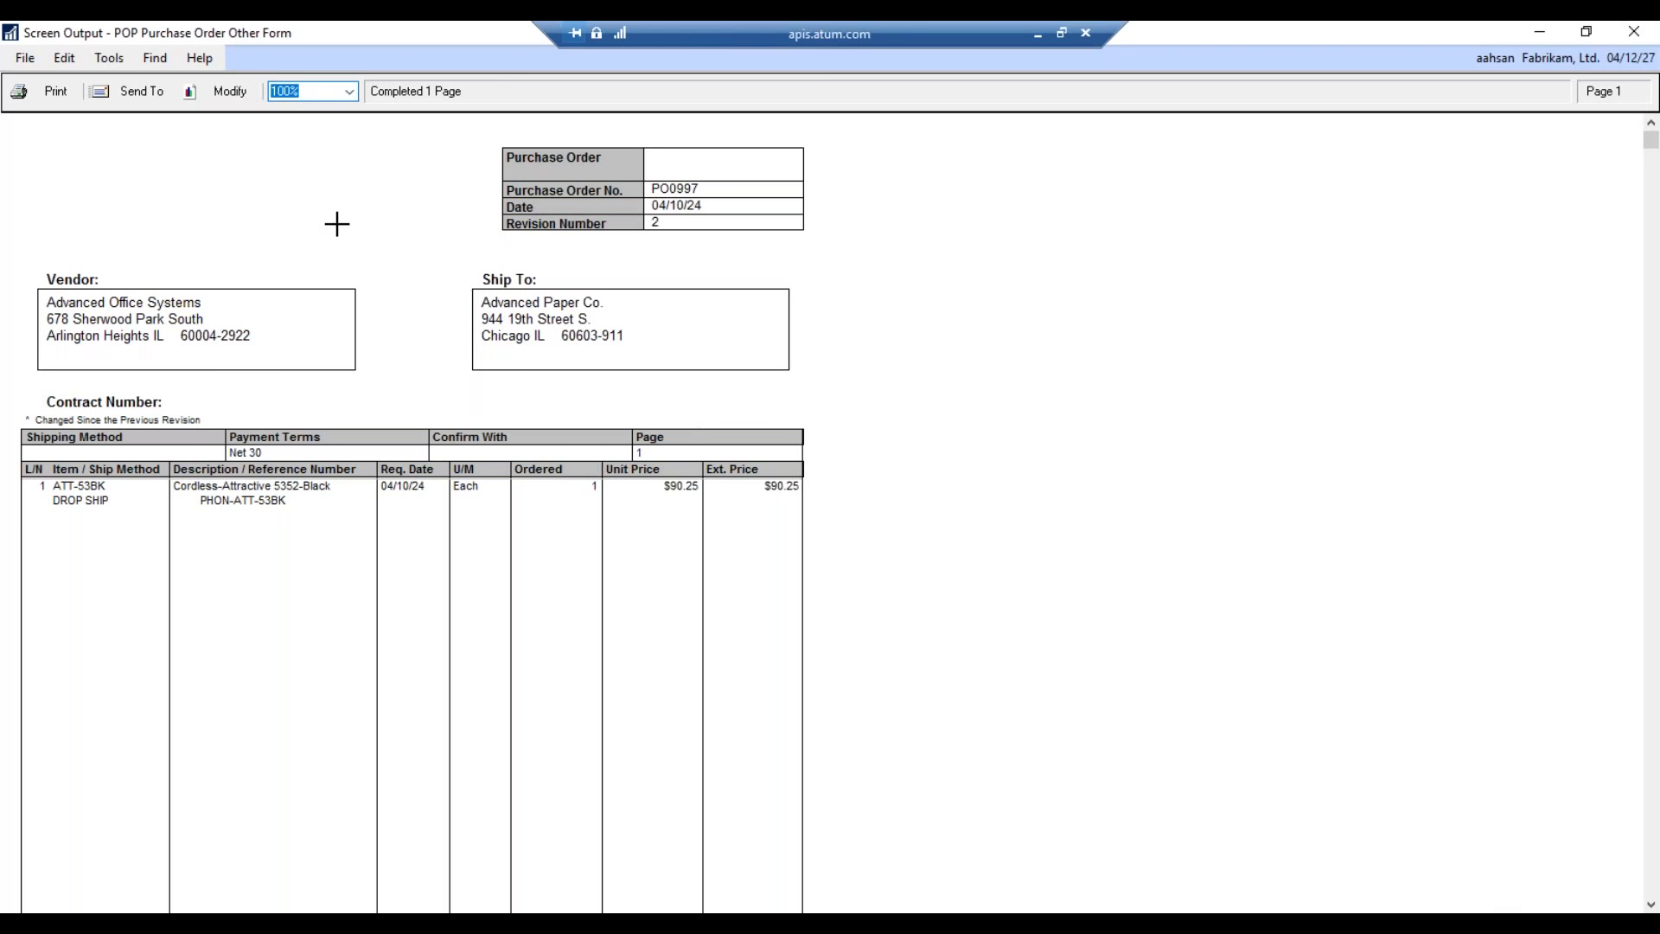
- Close the report output, enlarge the Report Layout window and move Properties aside
click(232, 97)
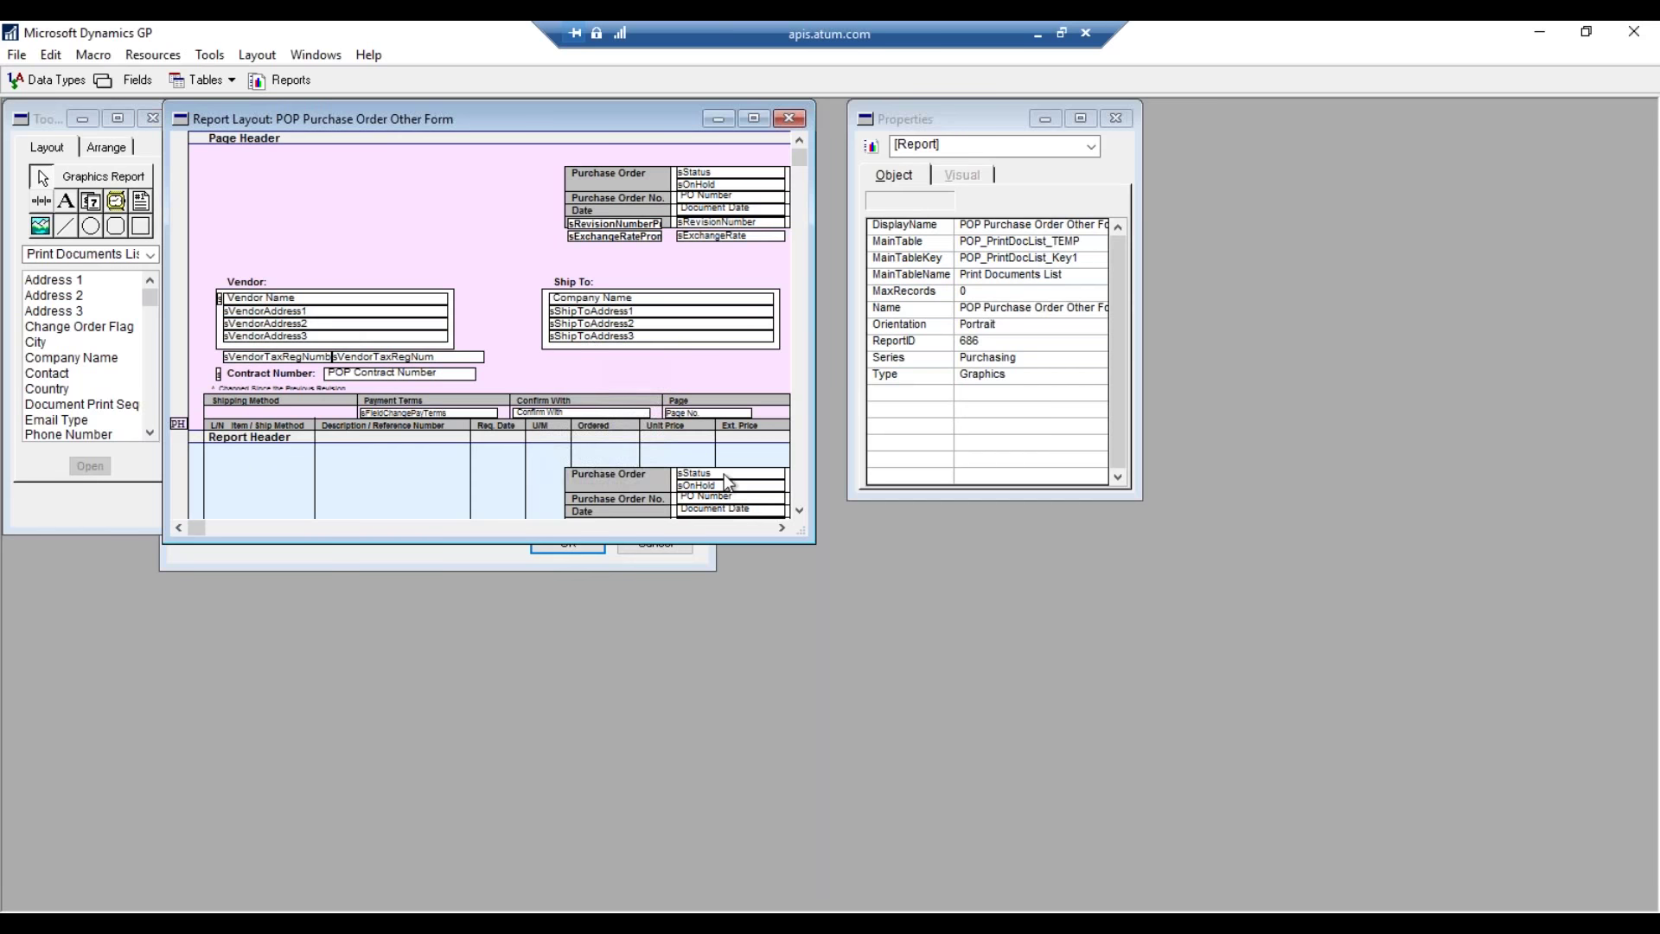
drag(806, 541, 931, 783)
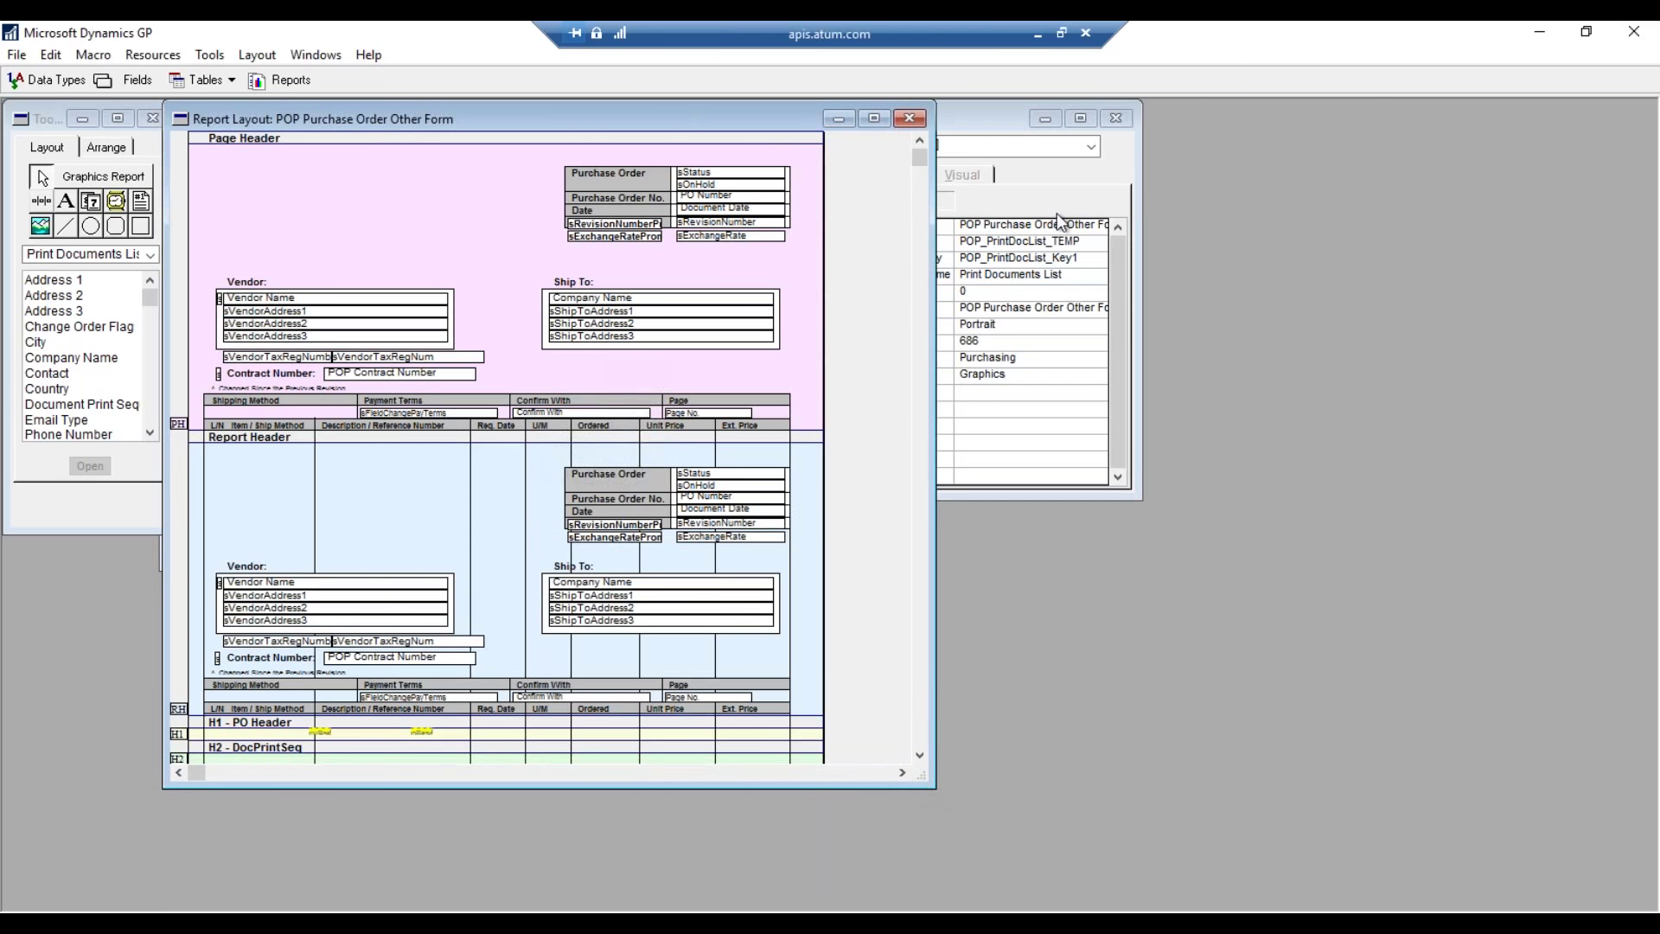
click(970, 127)
drag(970, 127, 1264, 191)
click(822, 278)
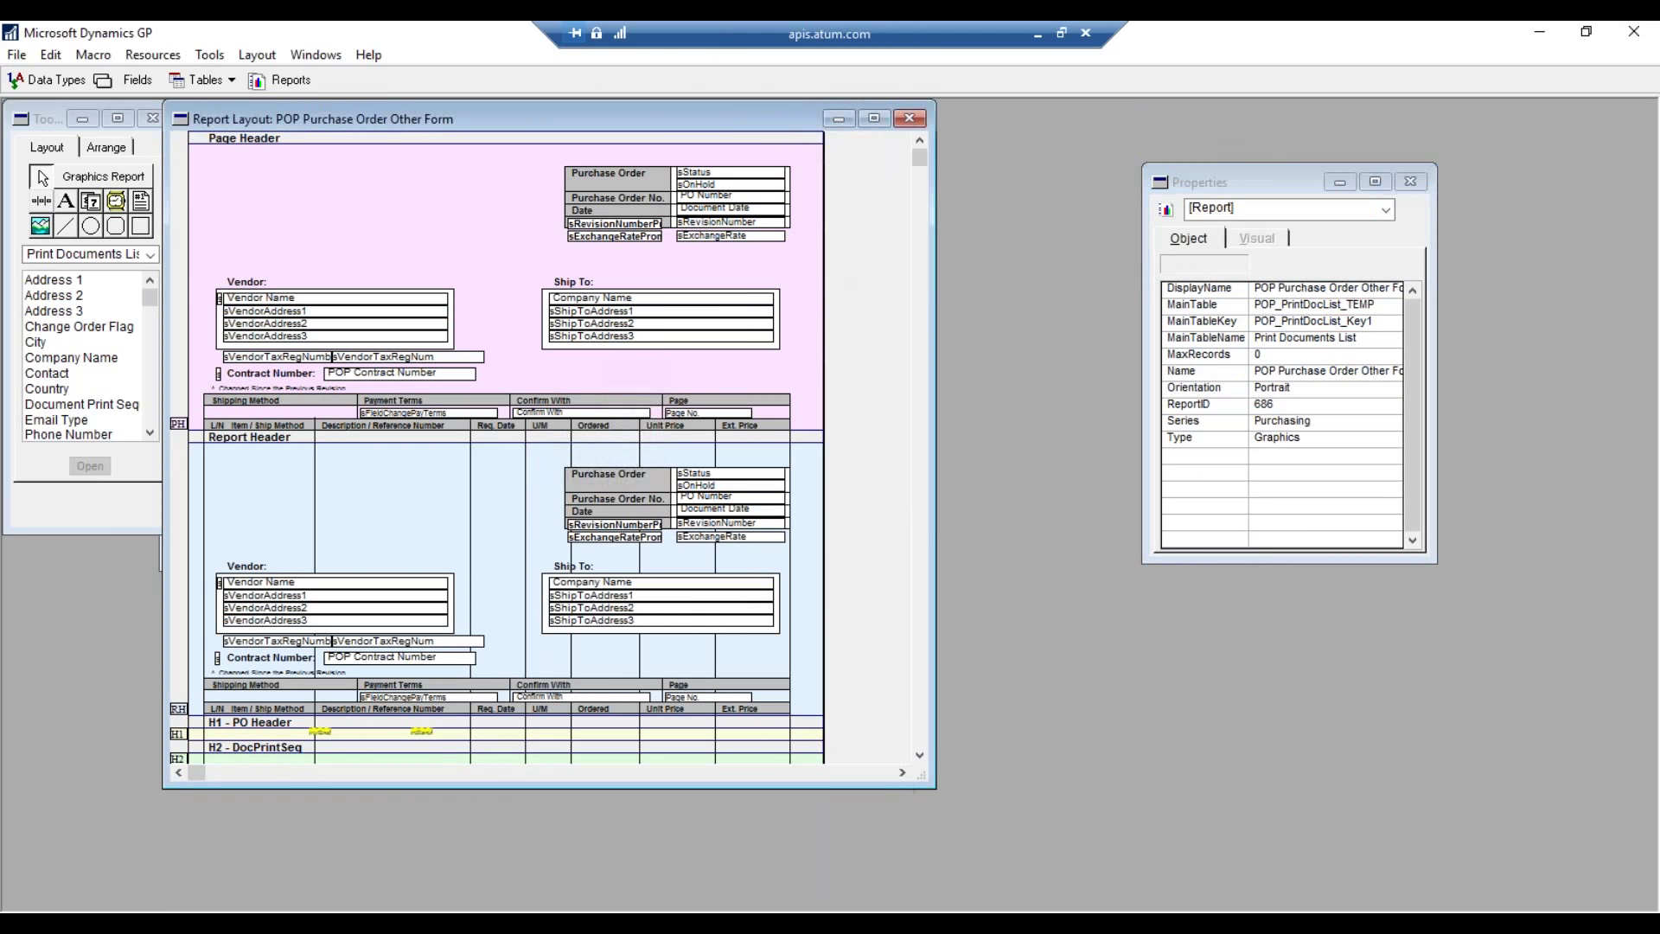
drag(956, 825, 1012, 908)
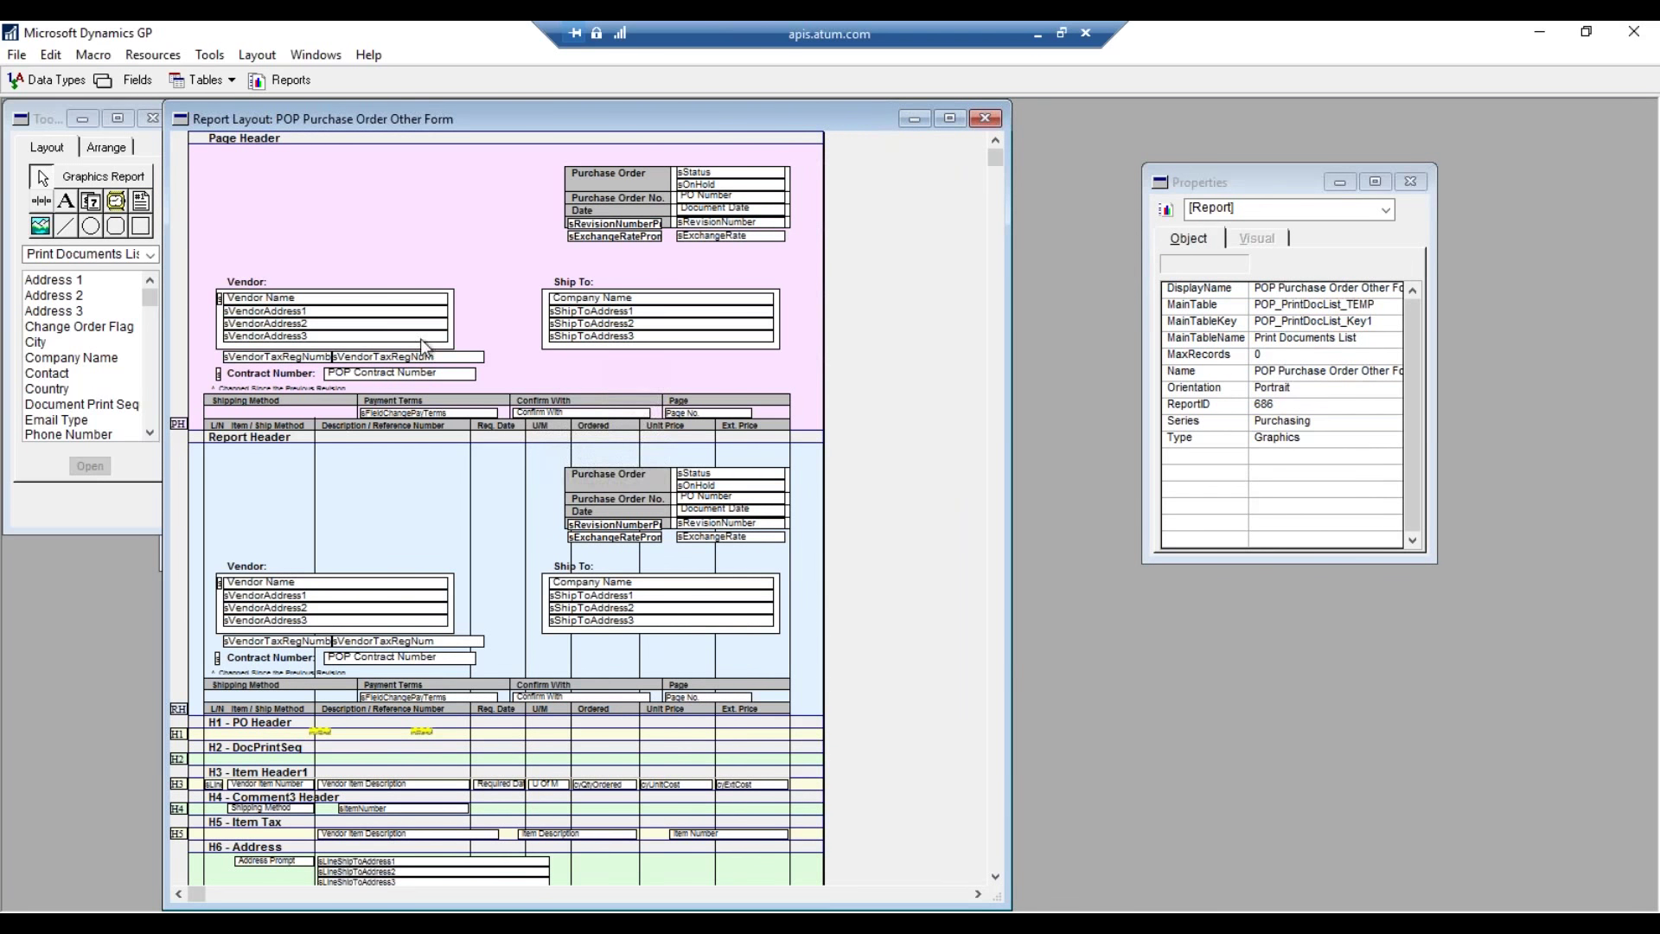
- Show Calculated Fields in the Toolbox, then return to Microsoft Dynamics GP
click(117, 288)
click(151, 254)
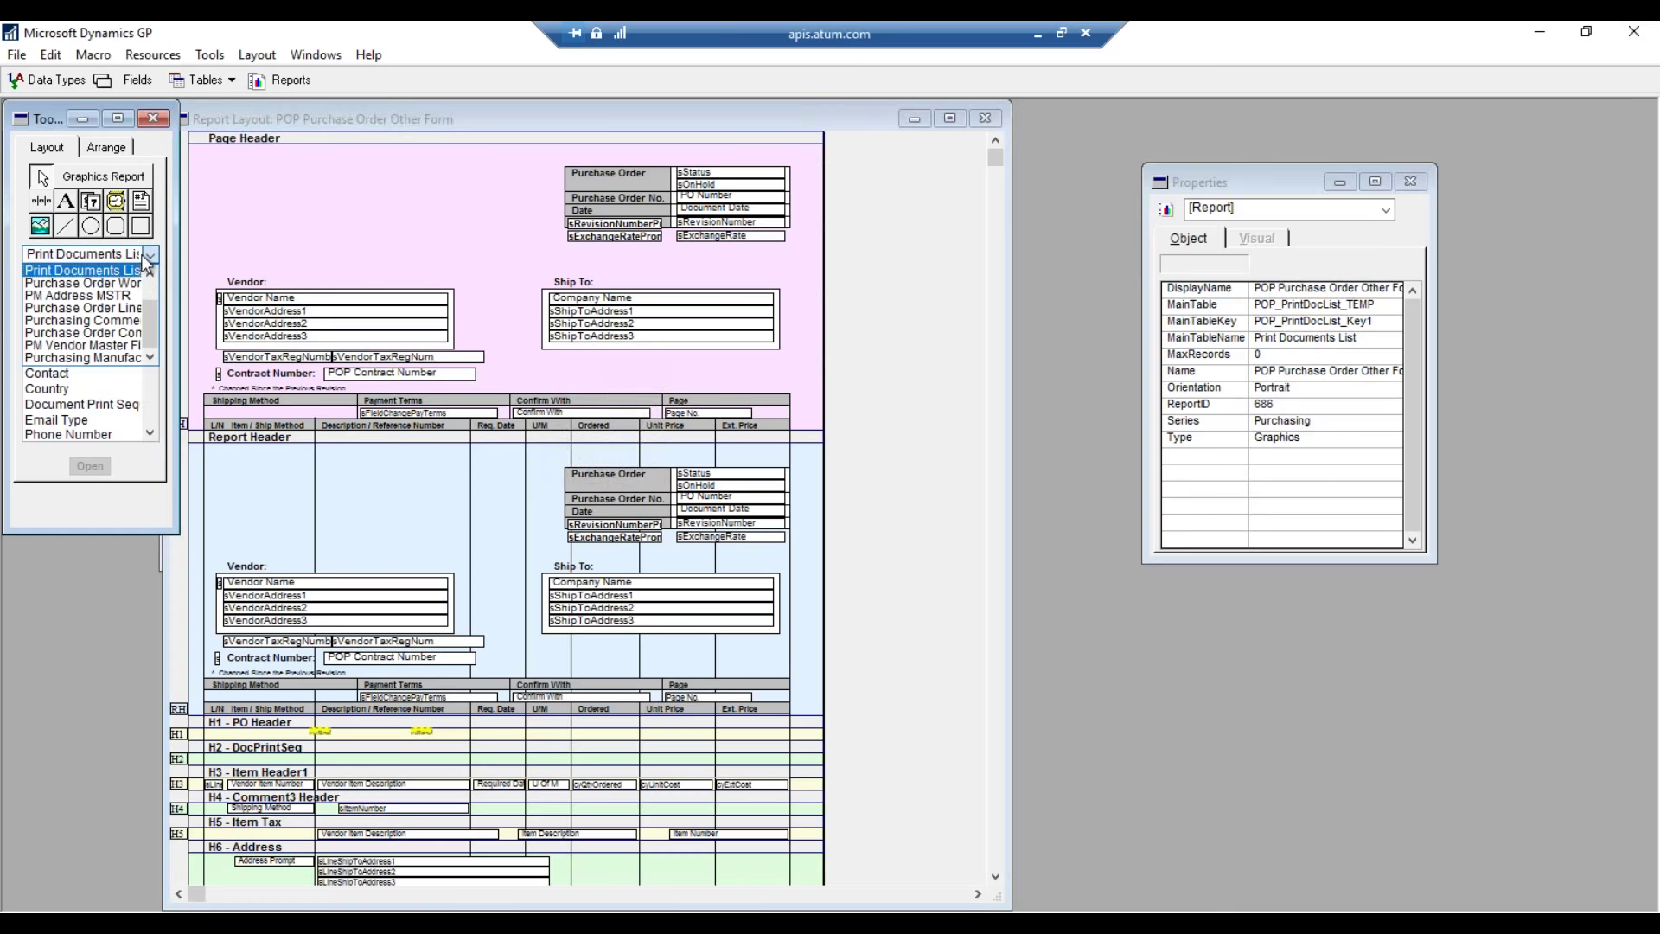
click(116, 283)
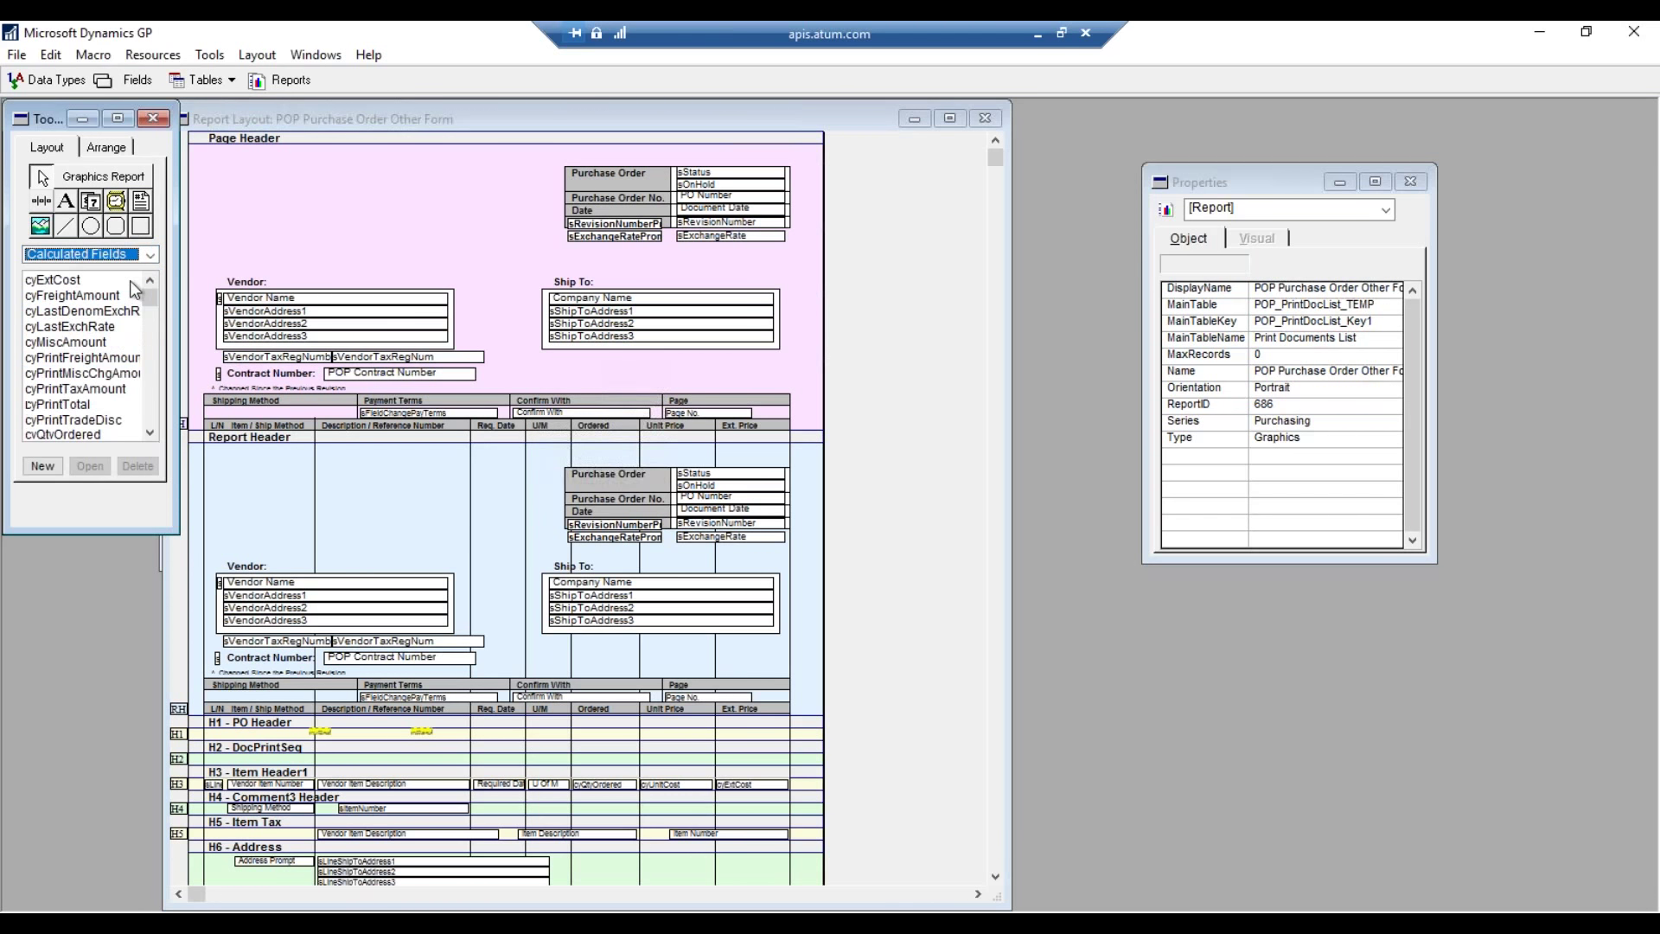
click(456, 275)
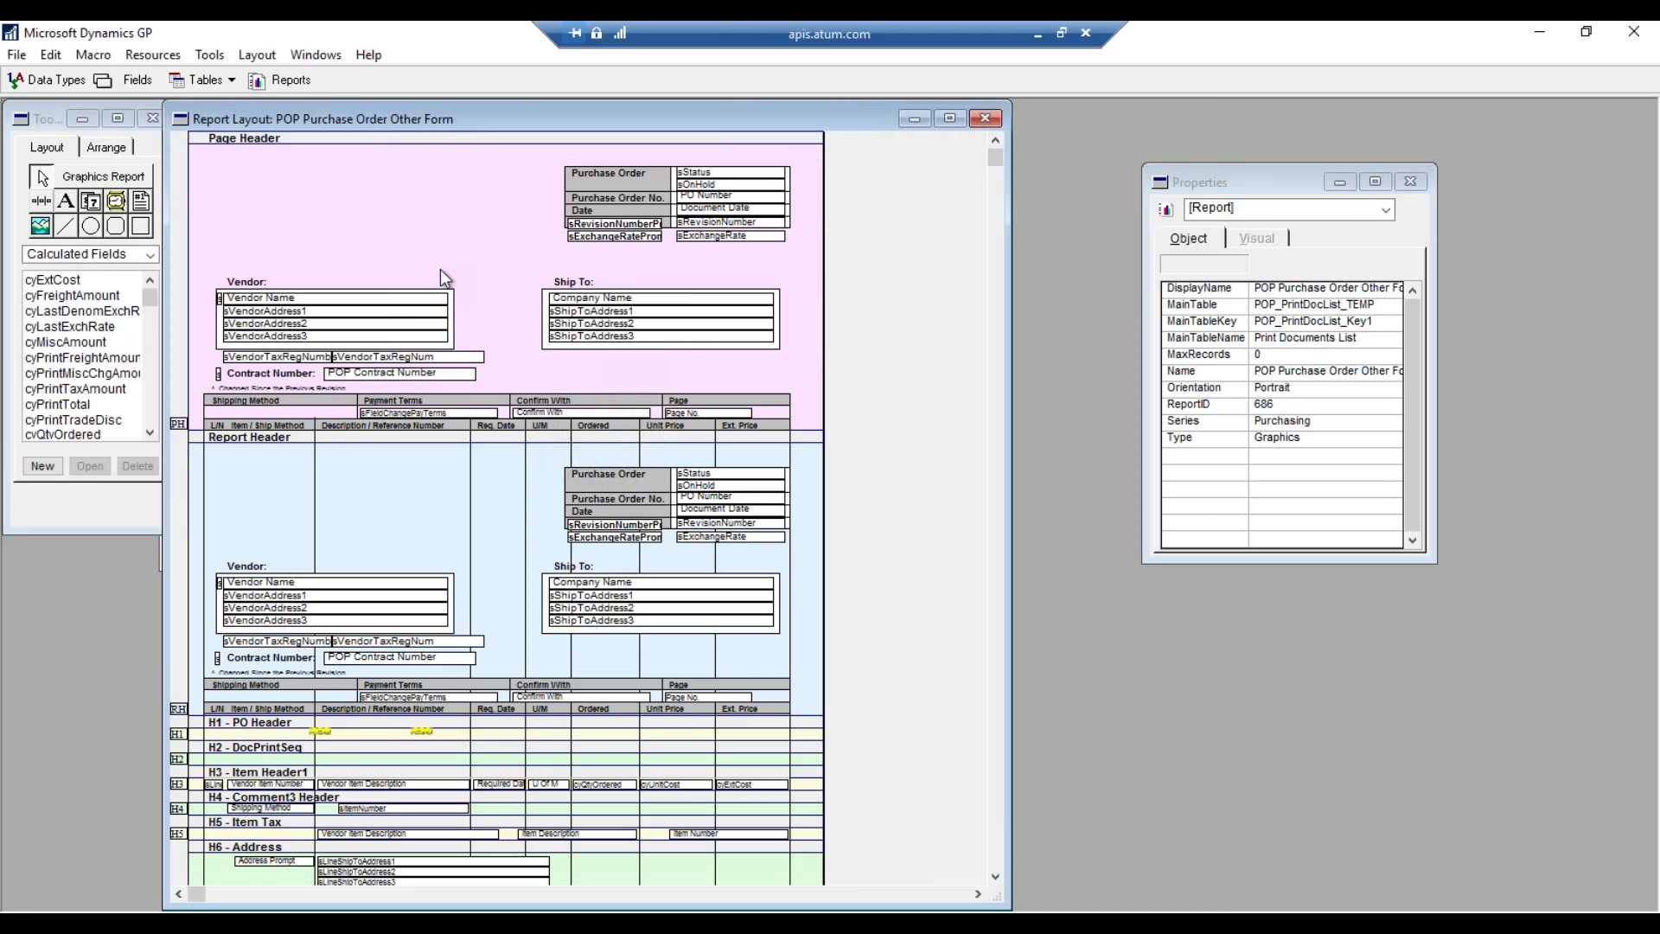
click(17, 58)
click(148, 154)
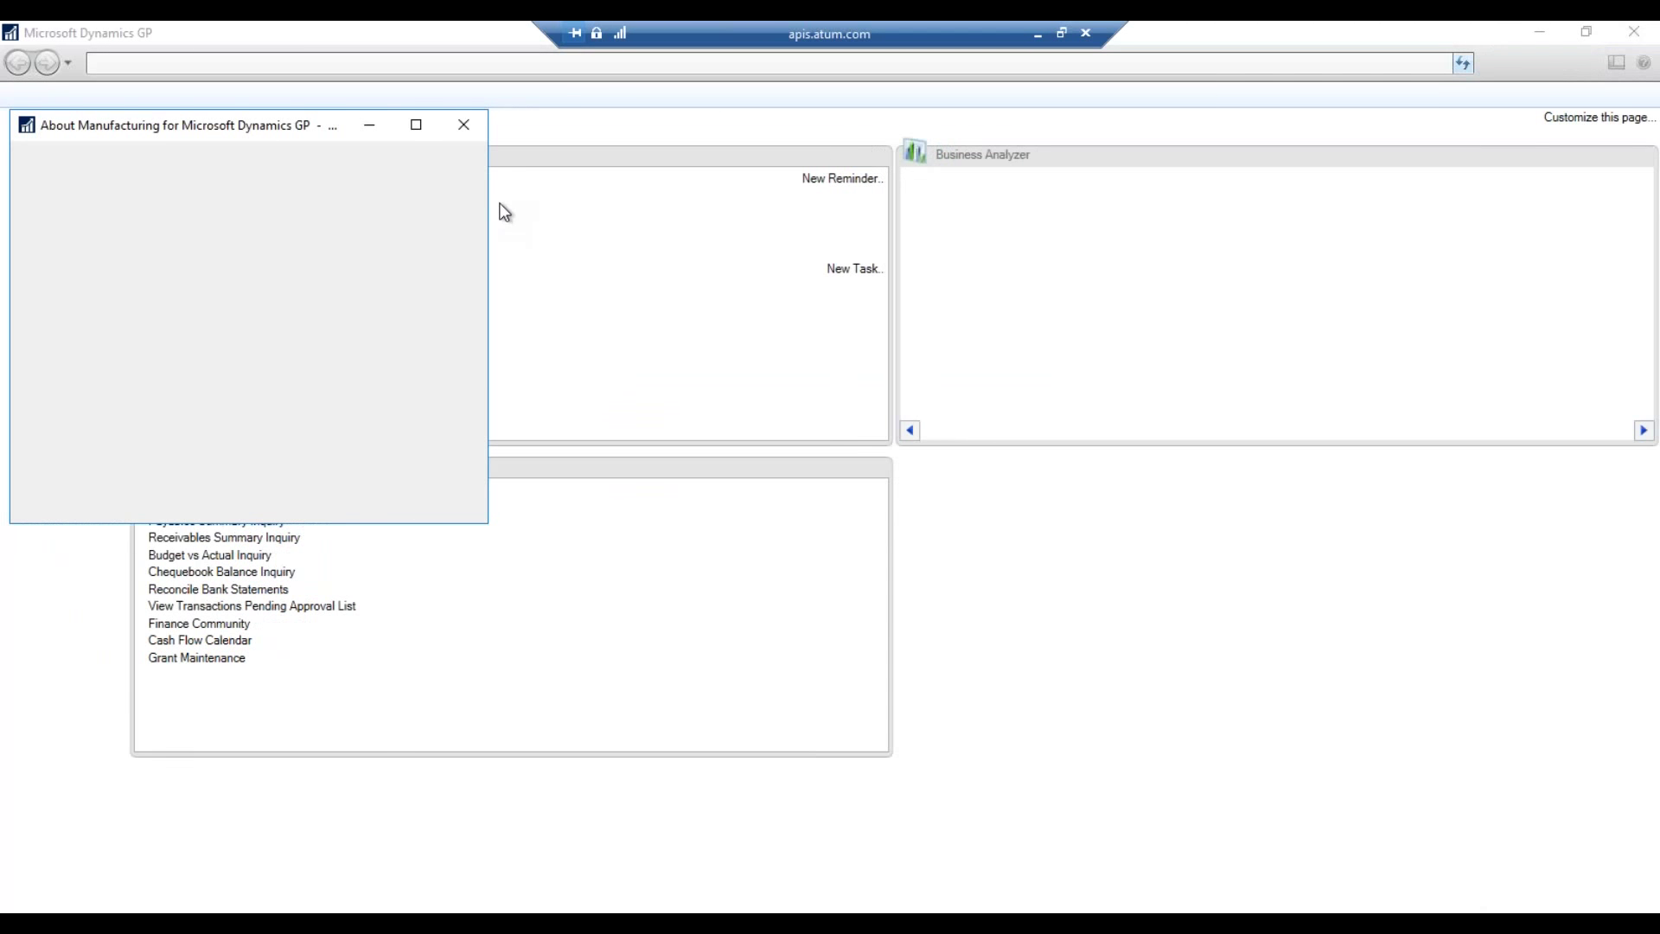
- Dismiss the About window and load purchase order PO1006 in Purchase Order Entry
click(464, 126)
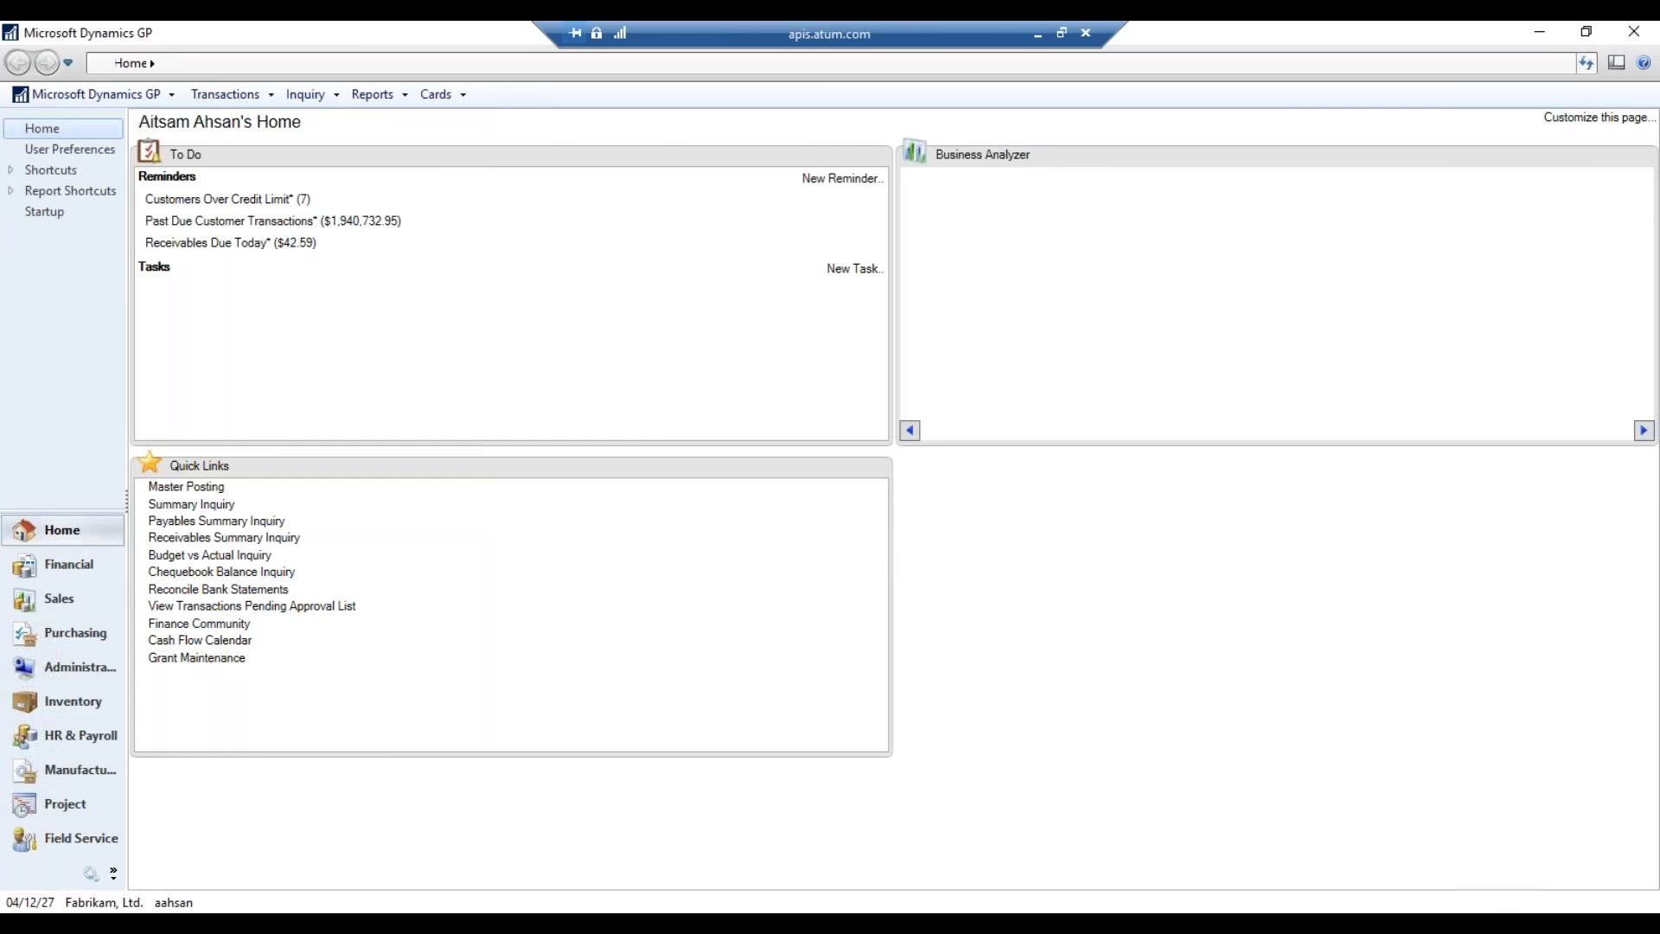
click(69, 631)
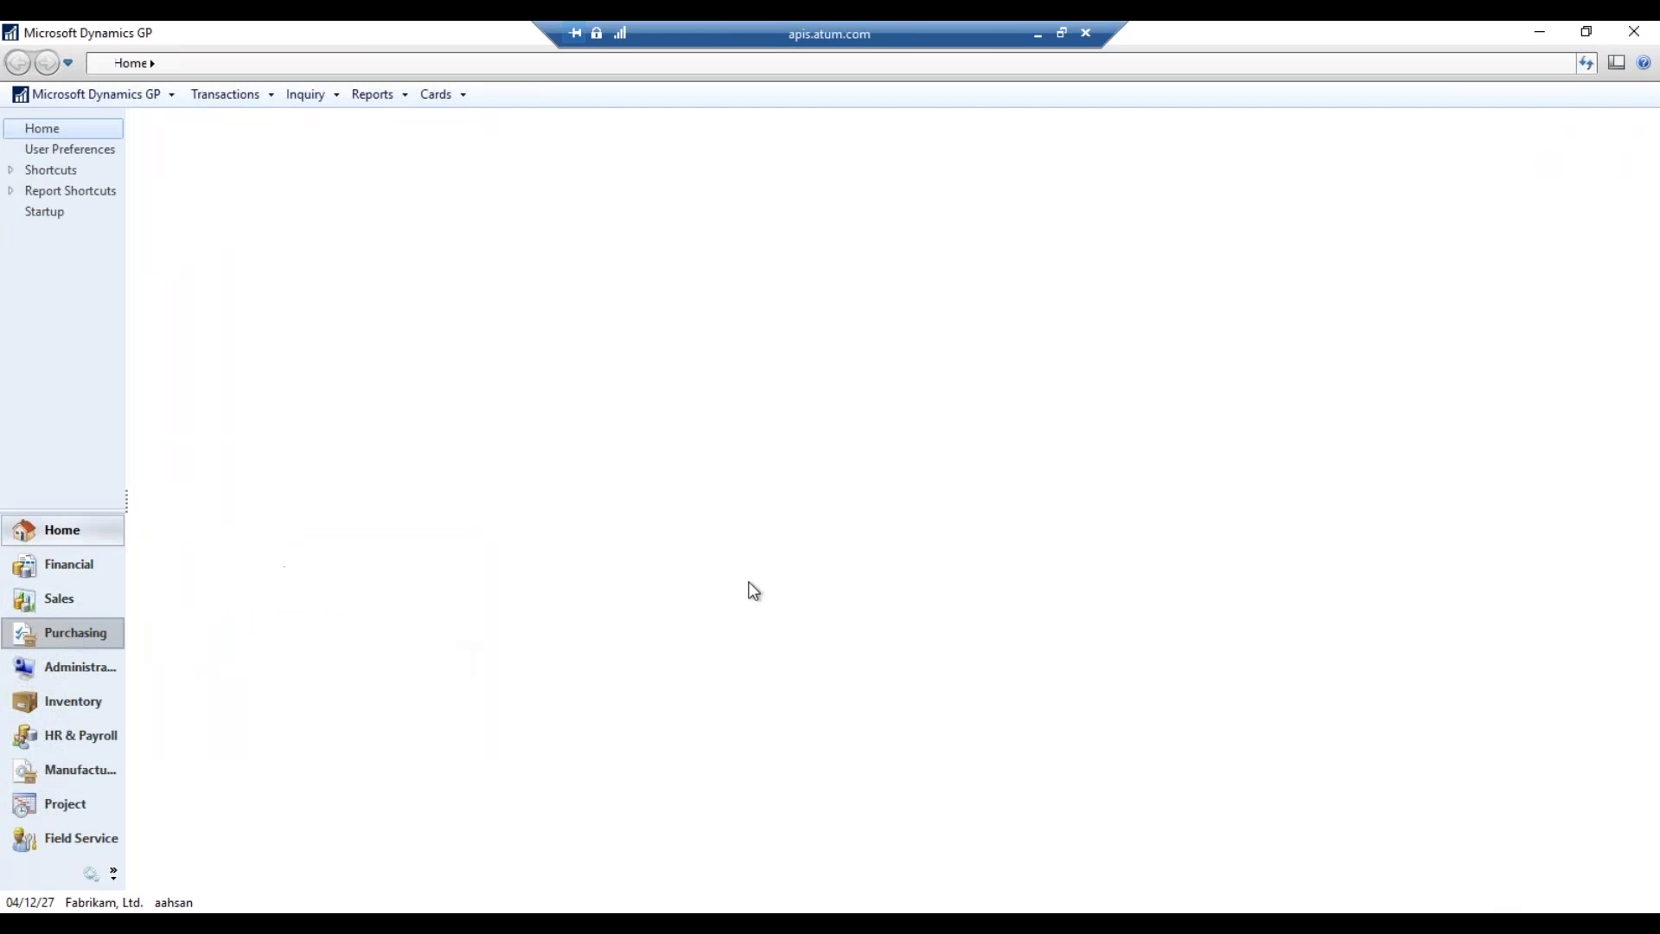
click(216, 194)
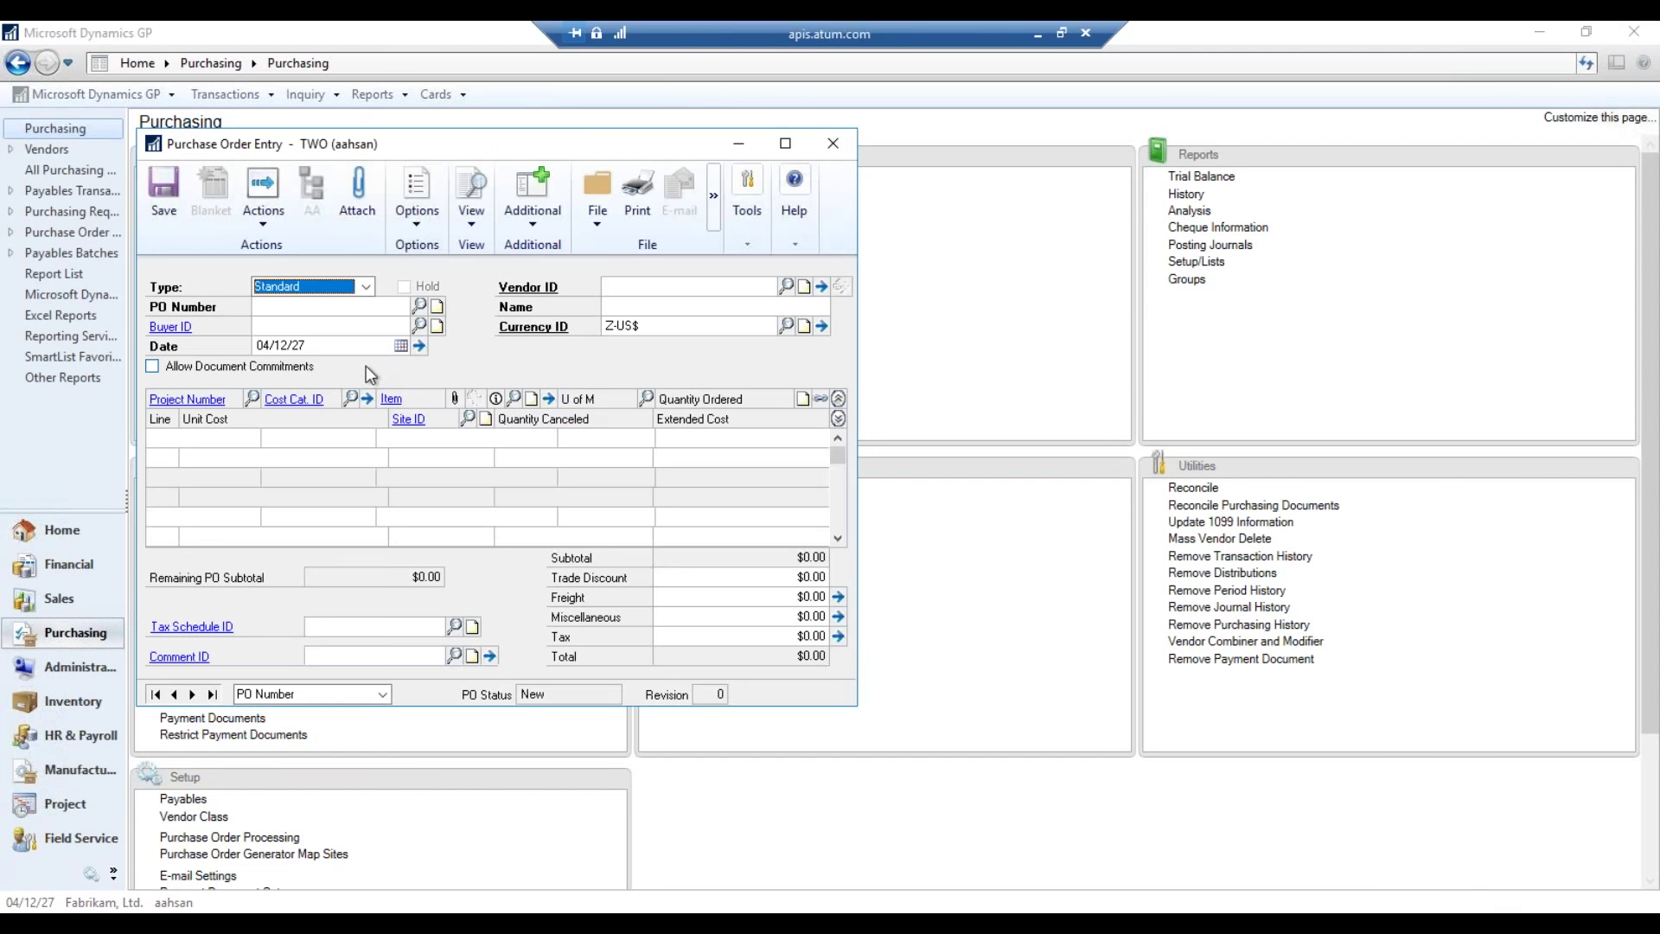
click(419, 306)
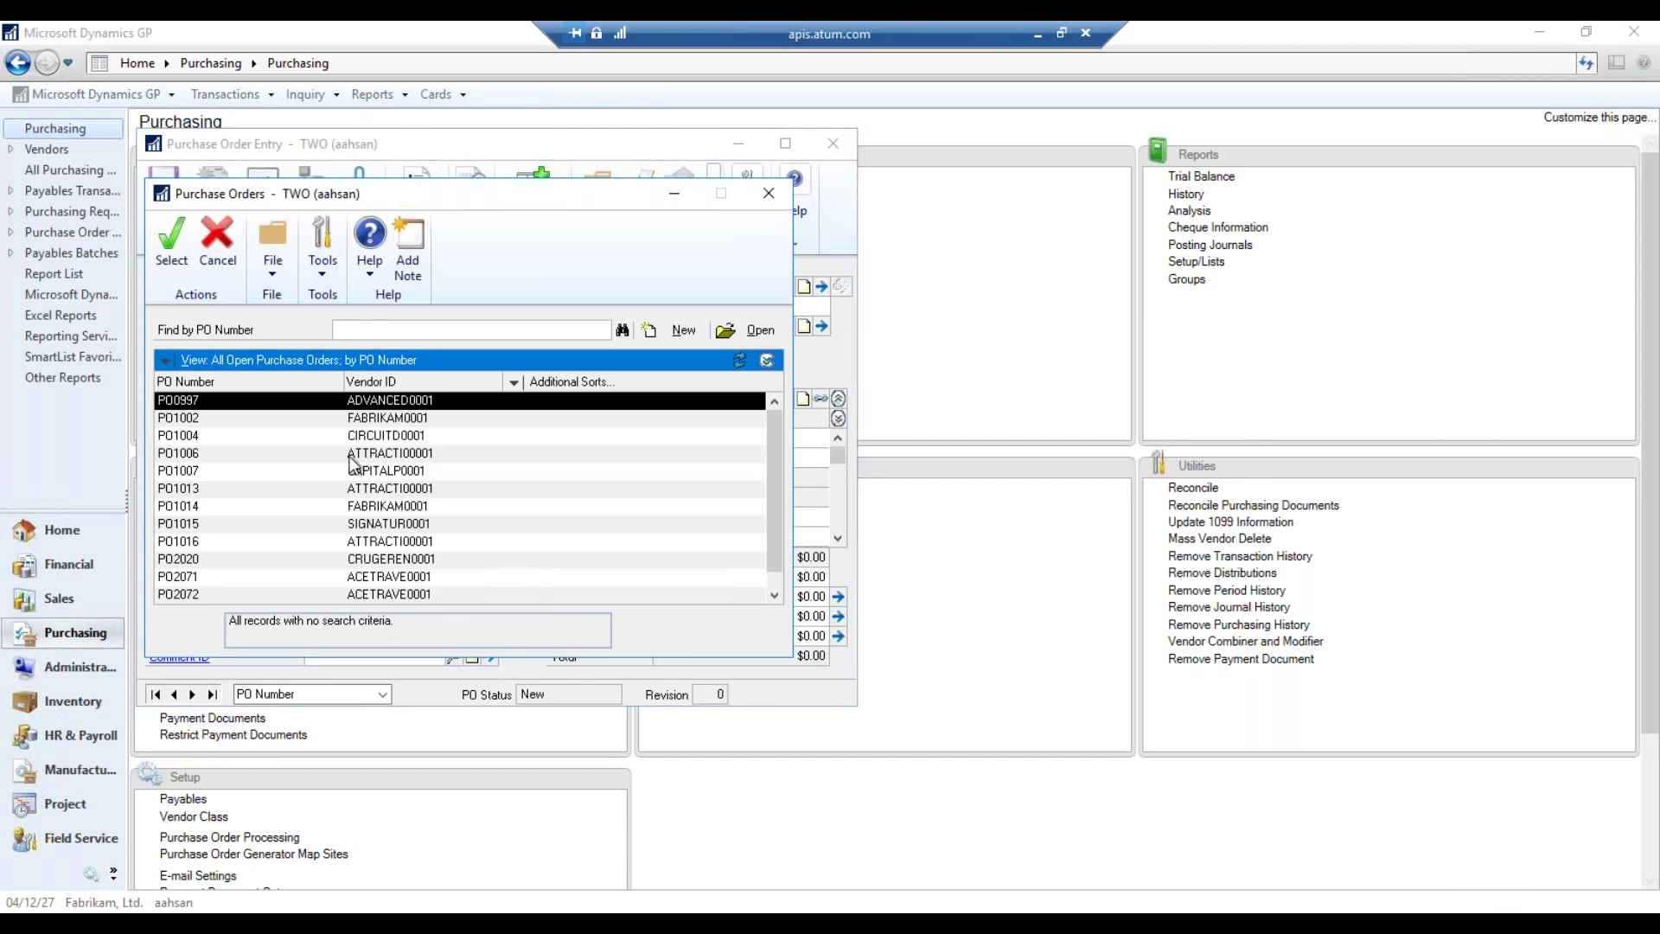
double_click(395, 450)
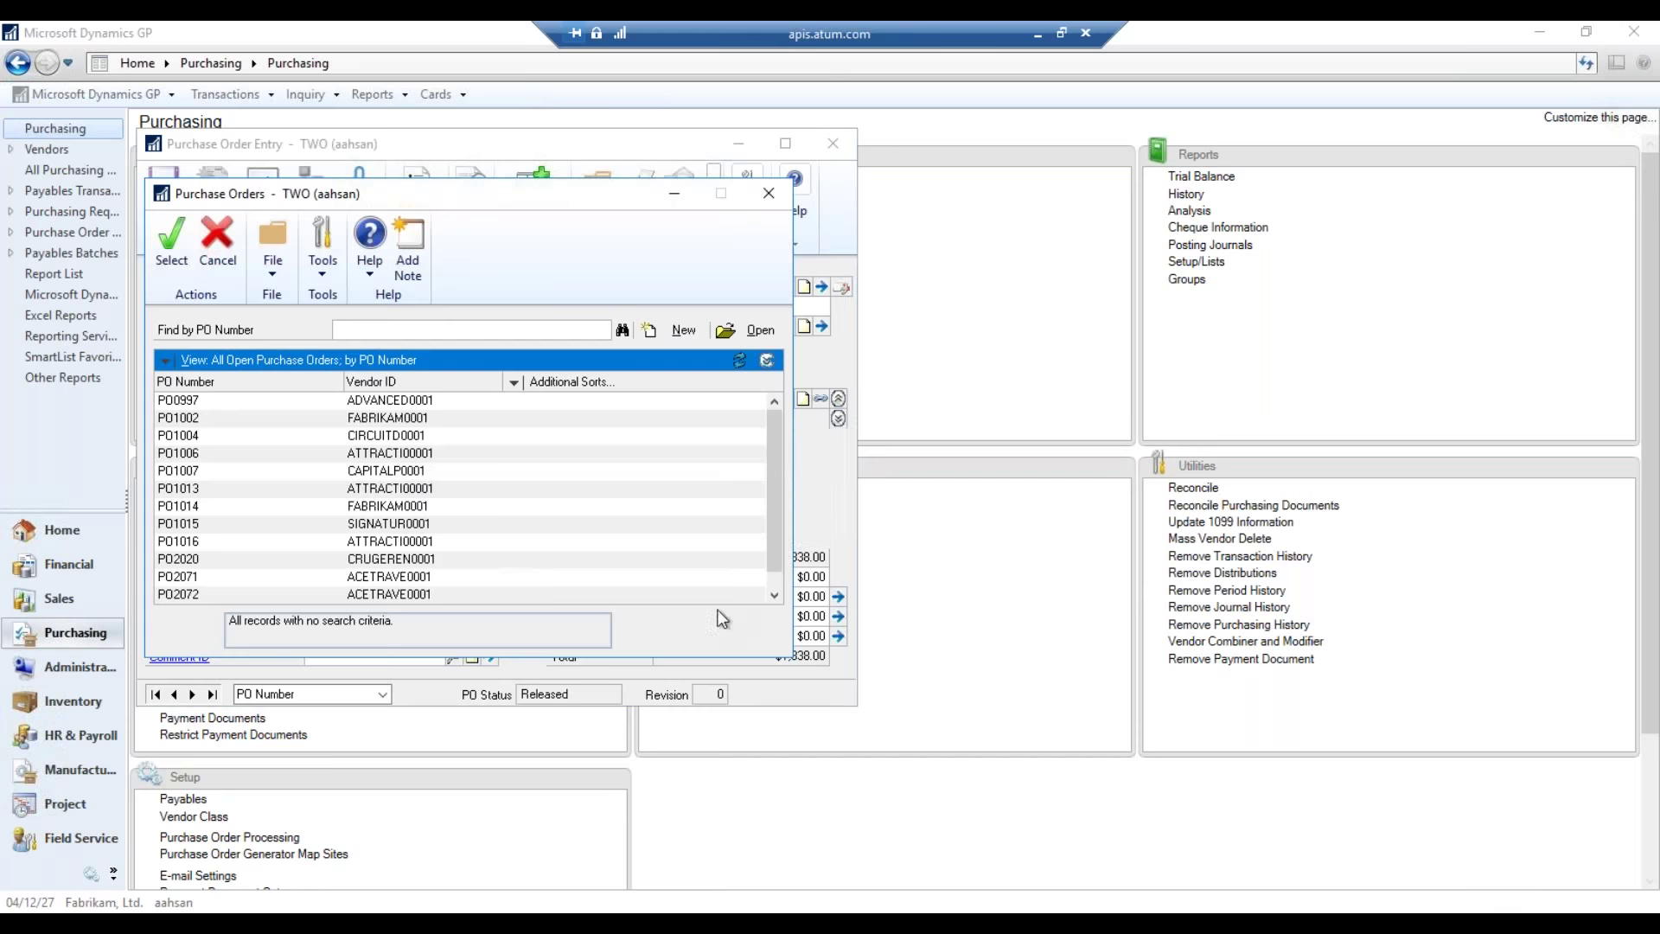
- Print PO1006 to Screen only, without Printer, and maximize the output
click(637, 195)
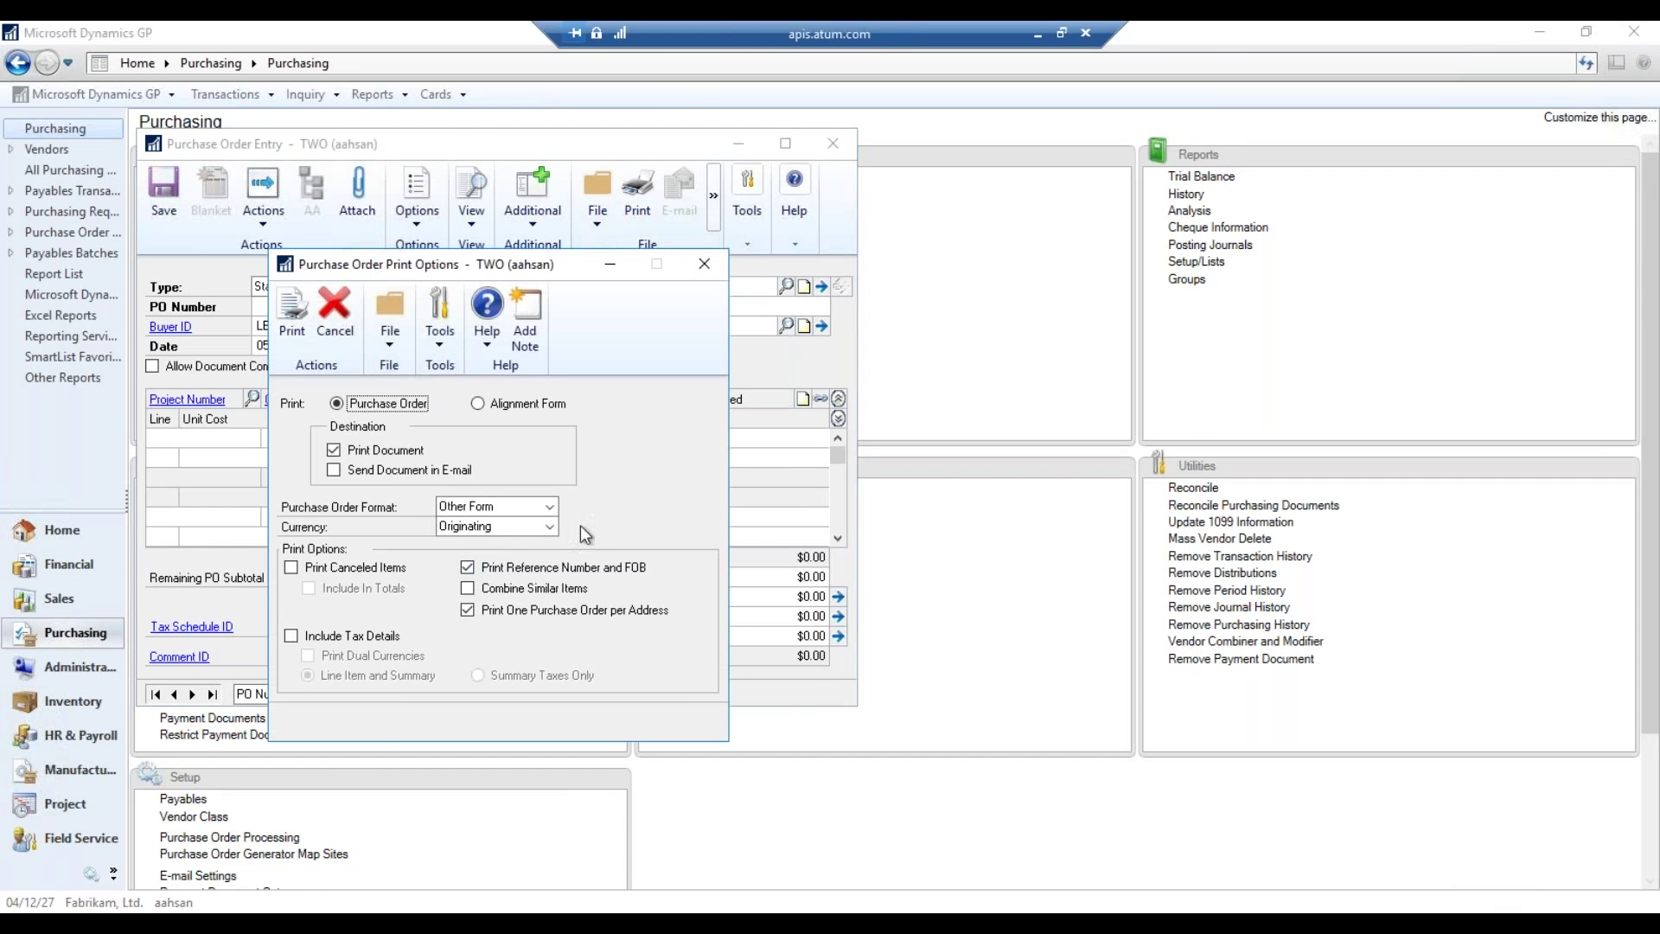
click(298, 340)
click(677, 480)
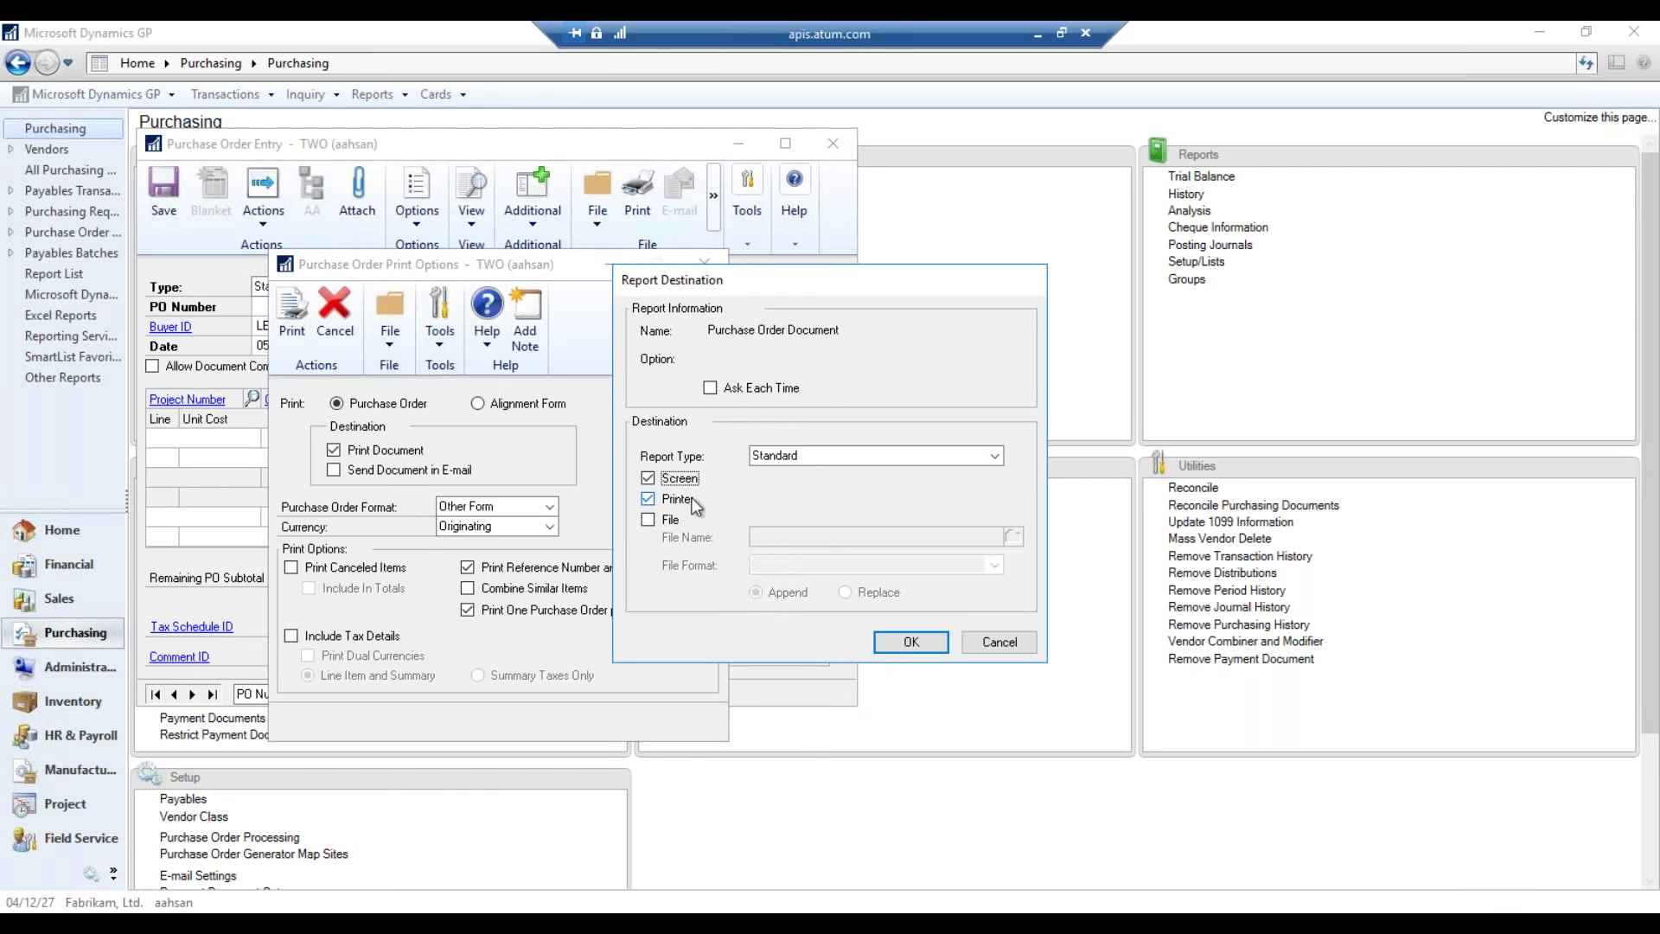
click(685, 501)
click(903, 641)
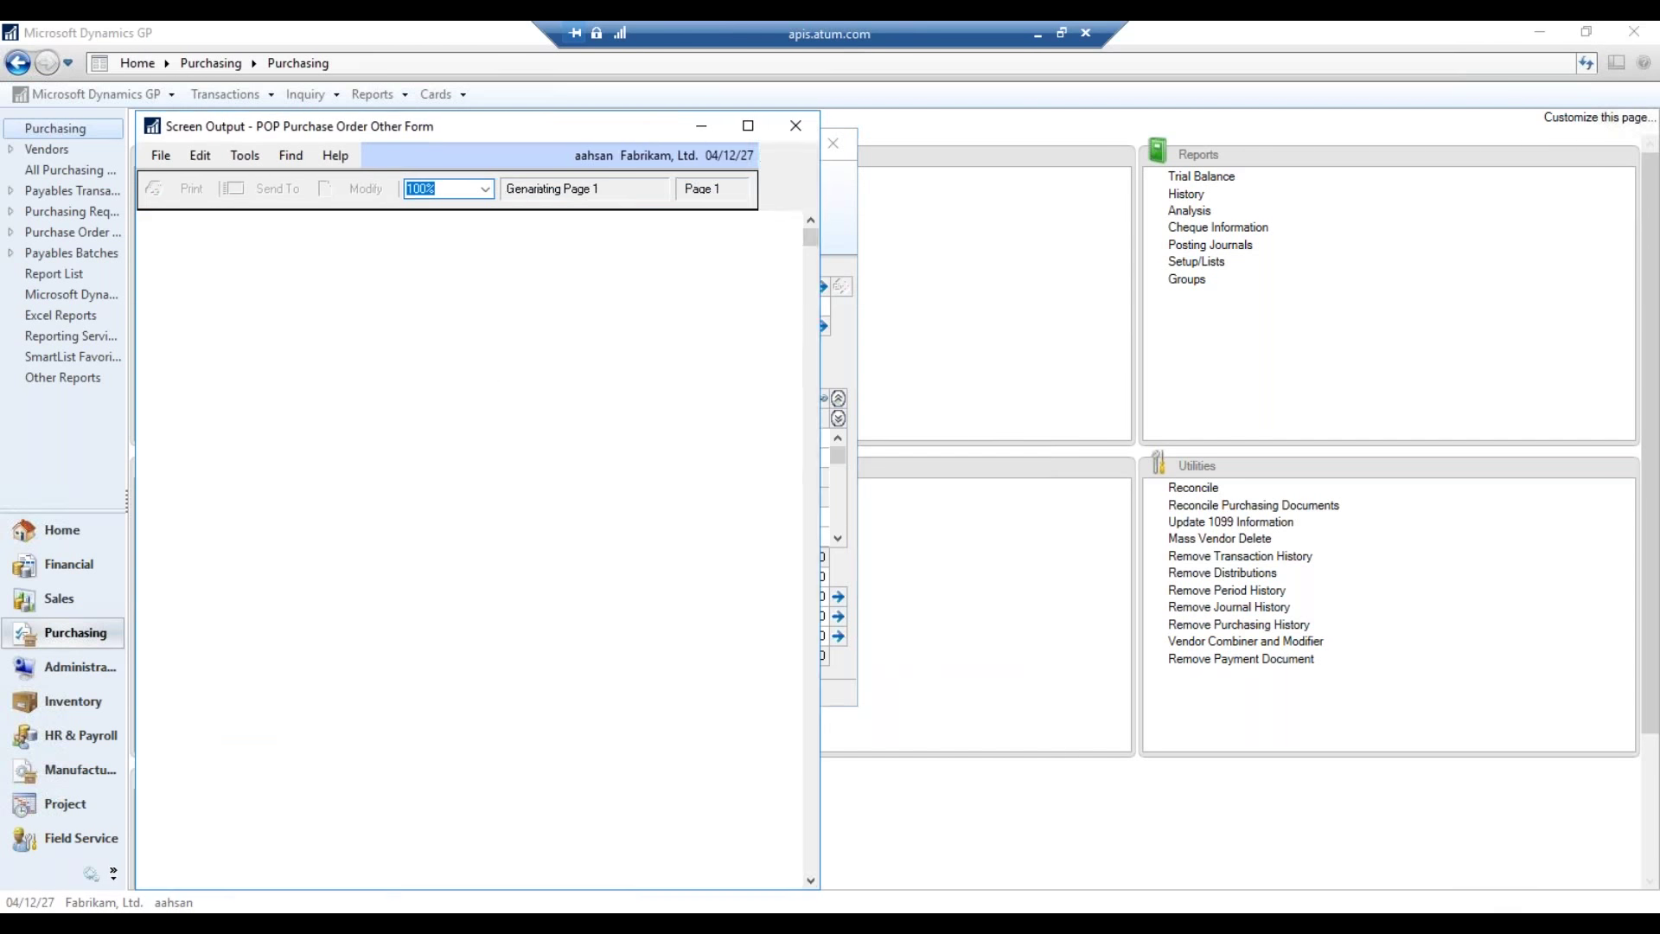
click(747, 125)
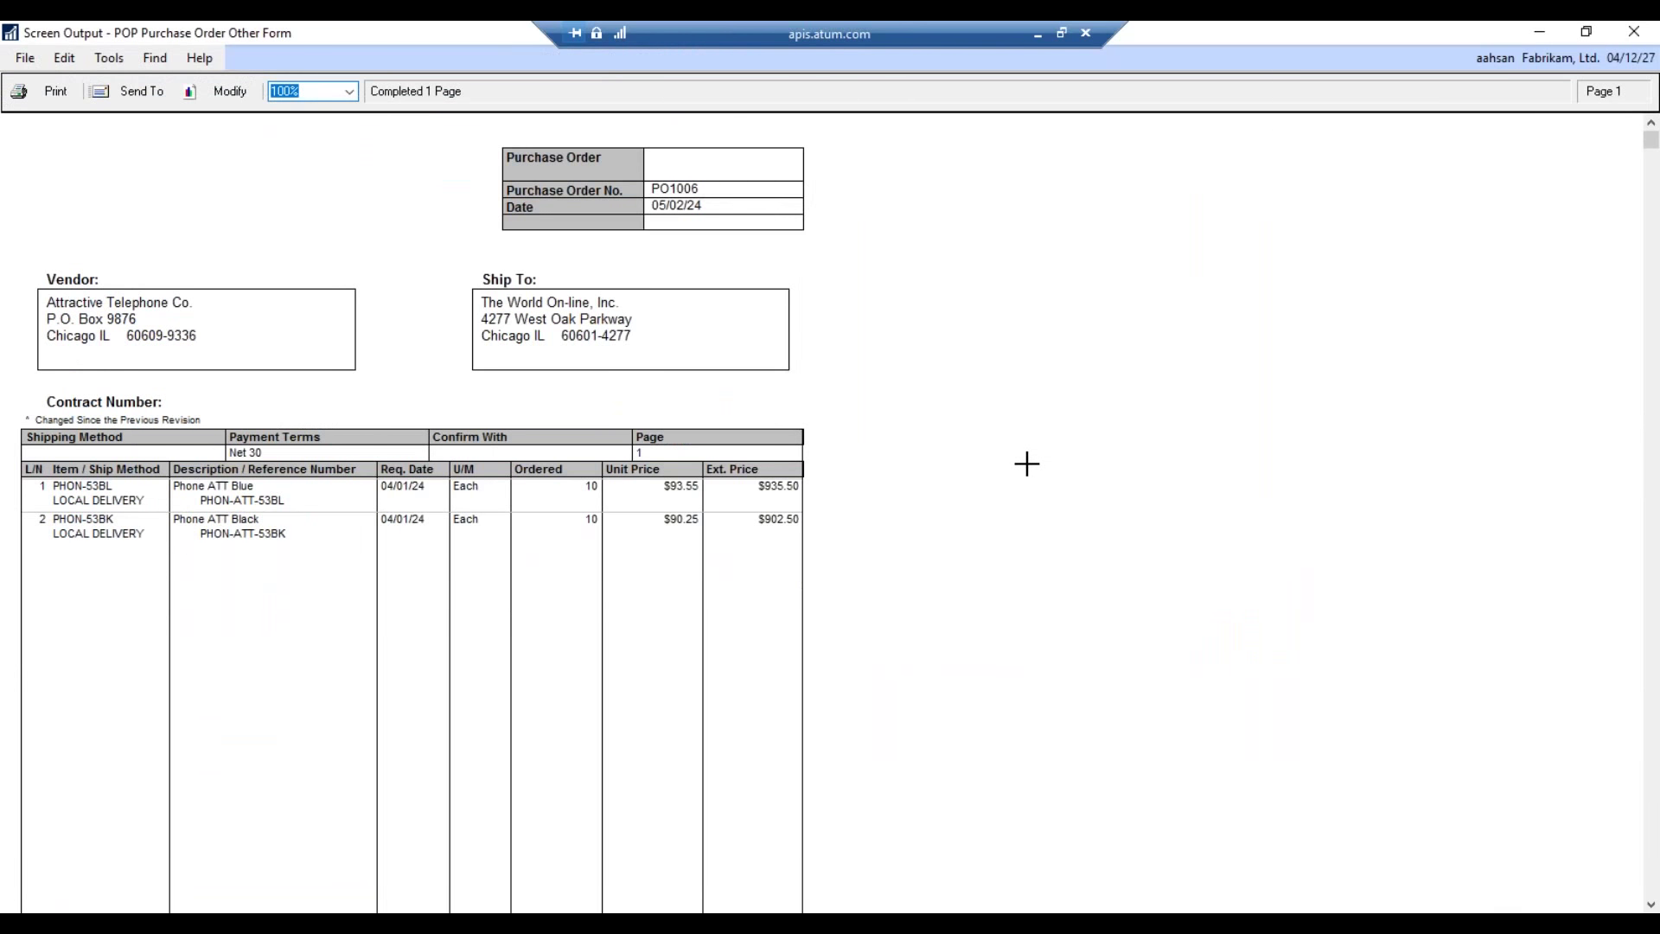
- Scroll the PO1006 Other Form output, then close the Screen Output window
scroll(986, 454, down, 5)
scroll(992, 450, up, 5)
click(1628, 33)
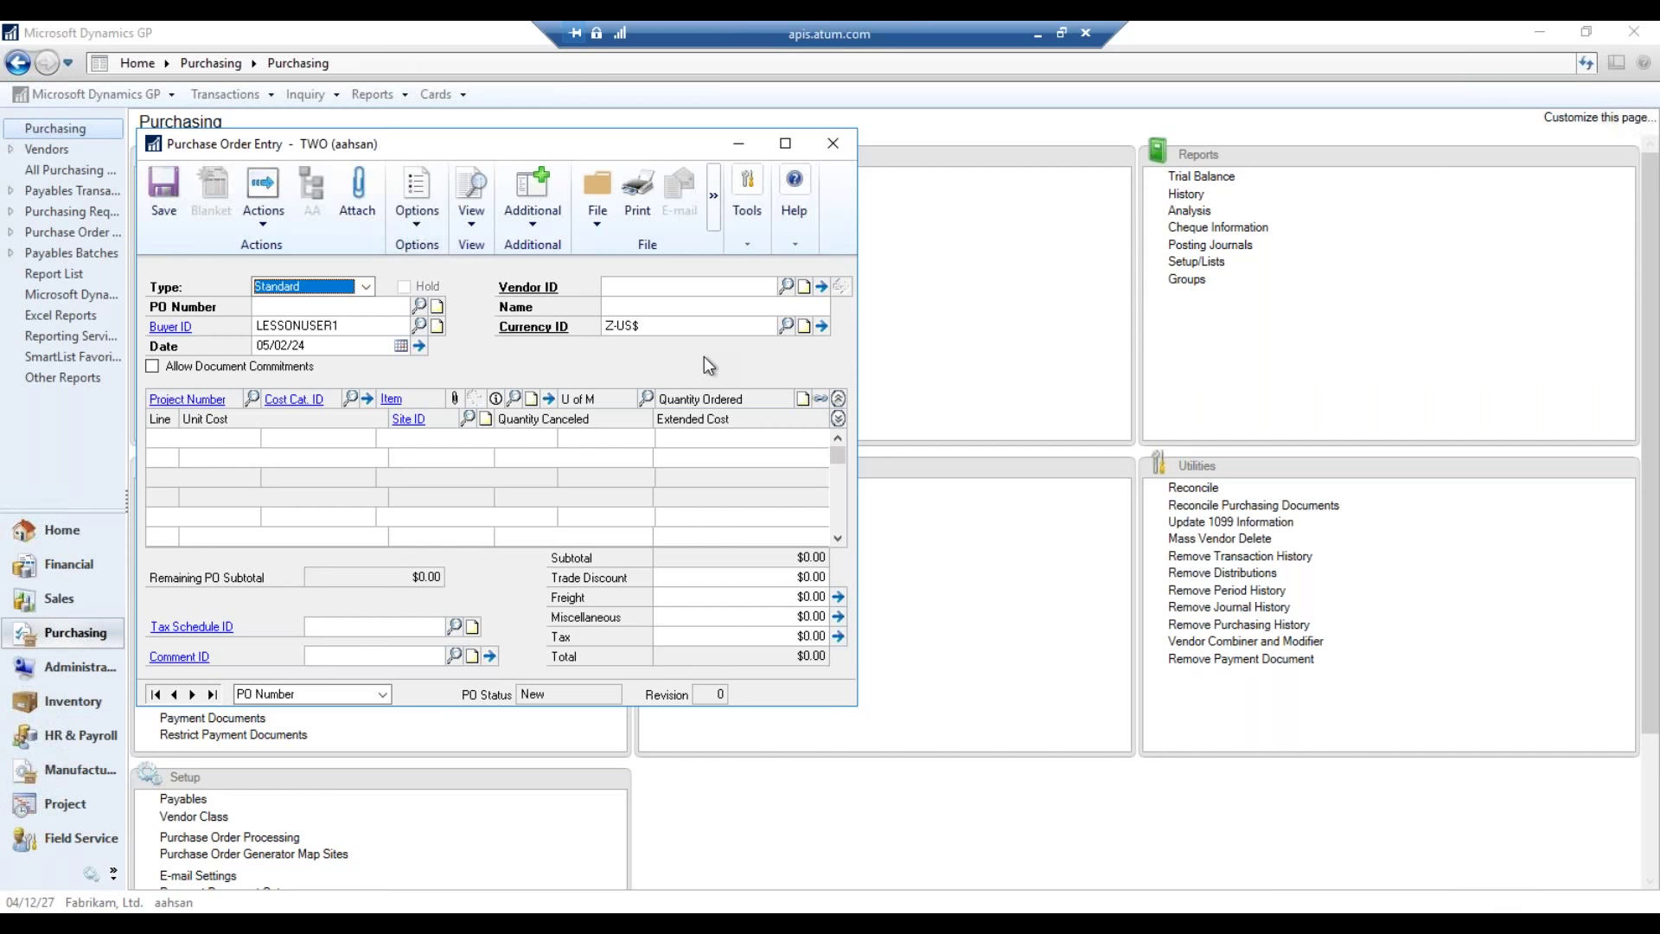
- Close Purchase Order Entry and exit Microsoft Dynamics GP
click(813, 136)
click(95, 93)
click(133, 479)
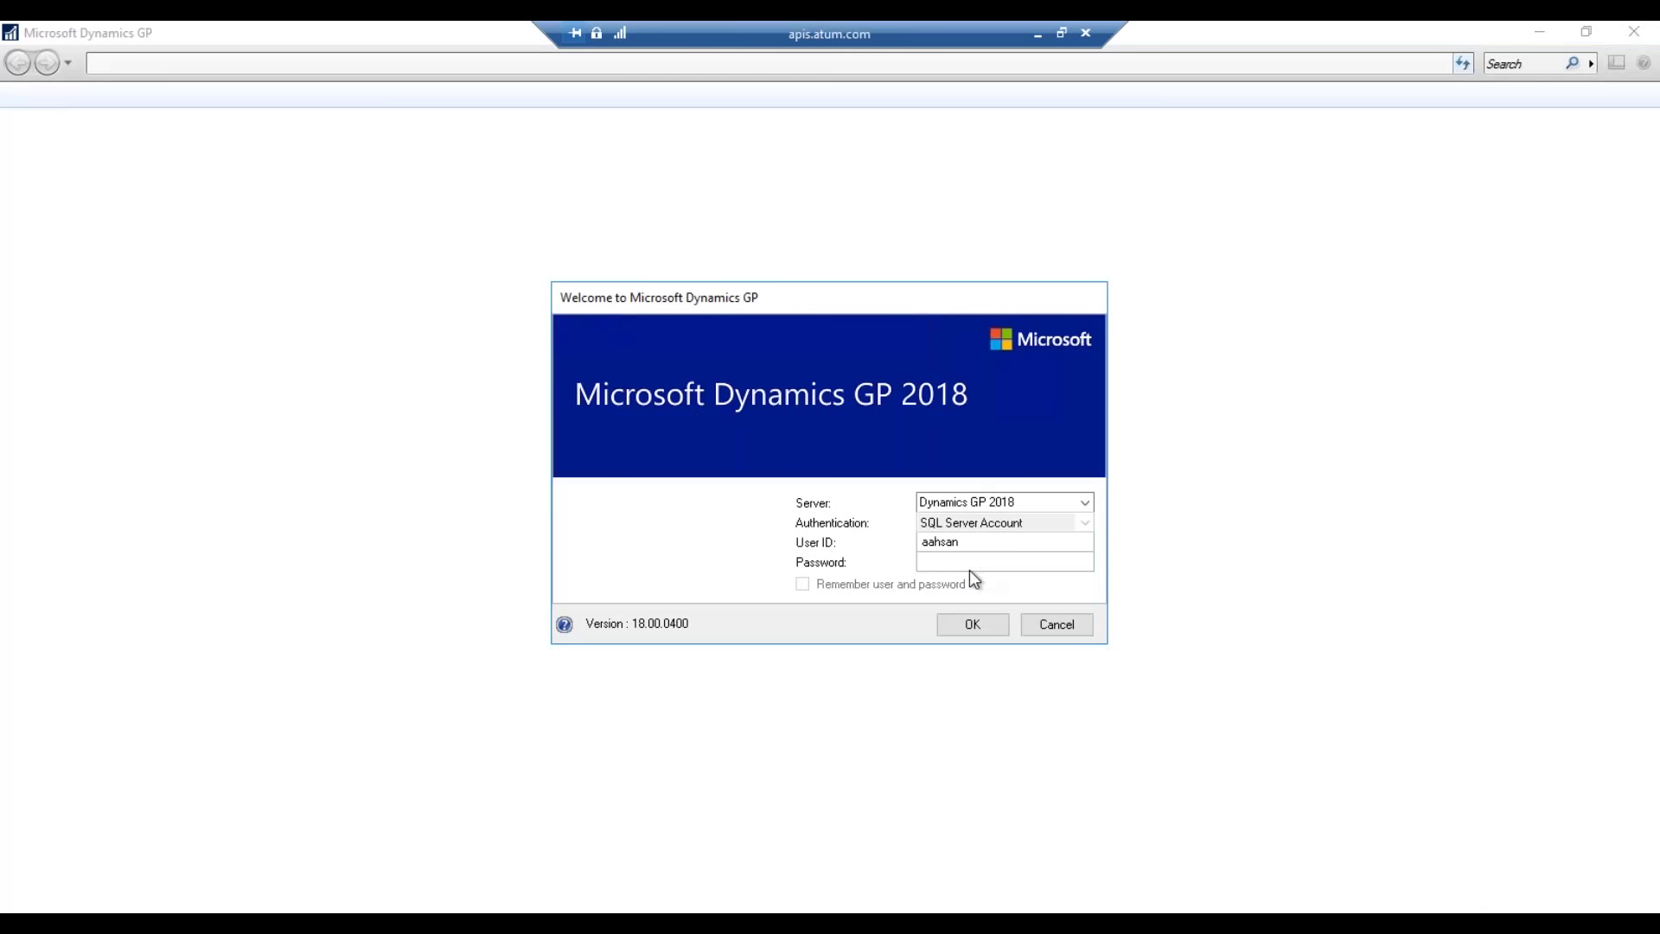
- Log back in with the account password and dismiss the sample-company warning
click(1001, 563)
click(1001, 563)
text(p************)
key(Return)
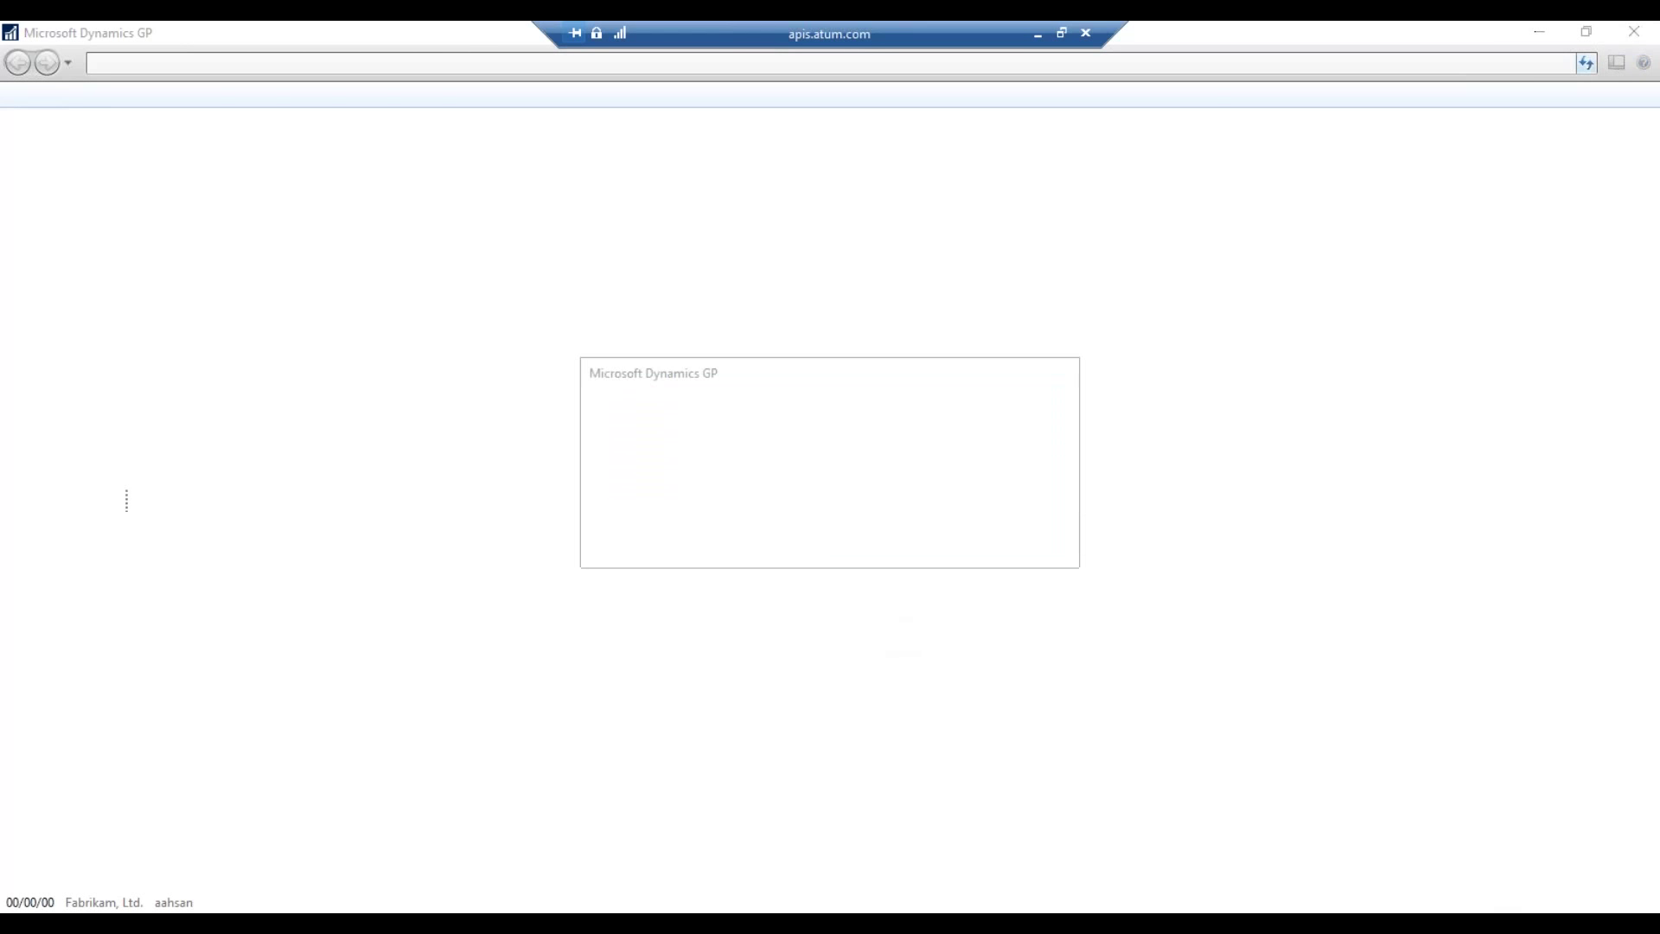
key(Return)
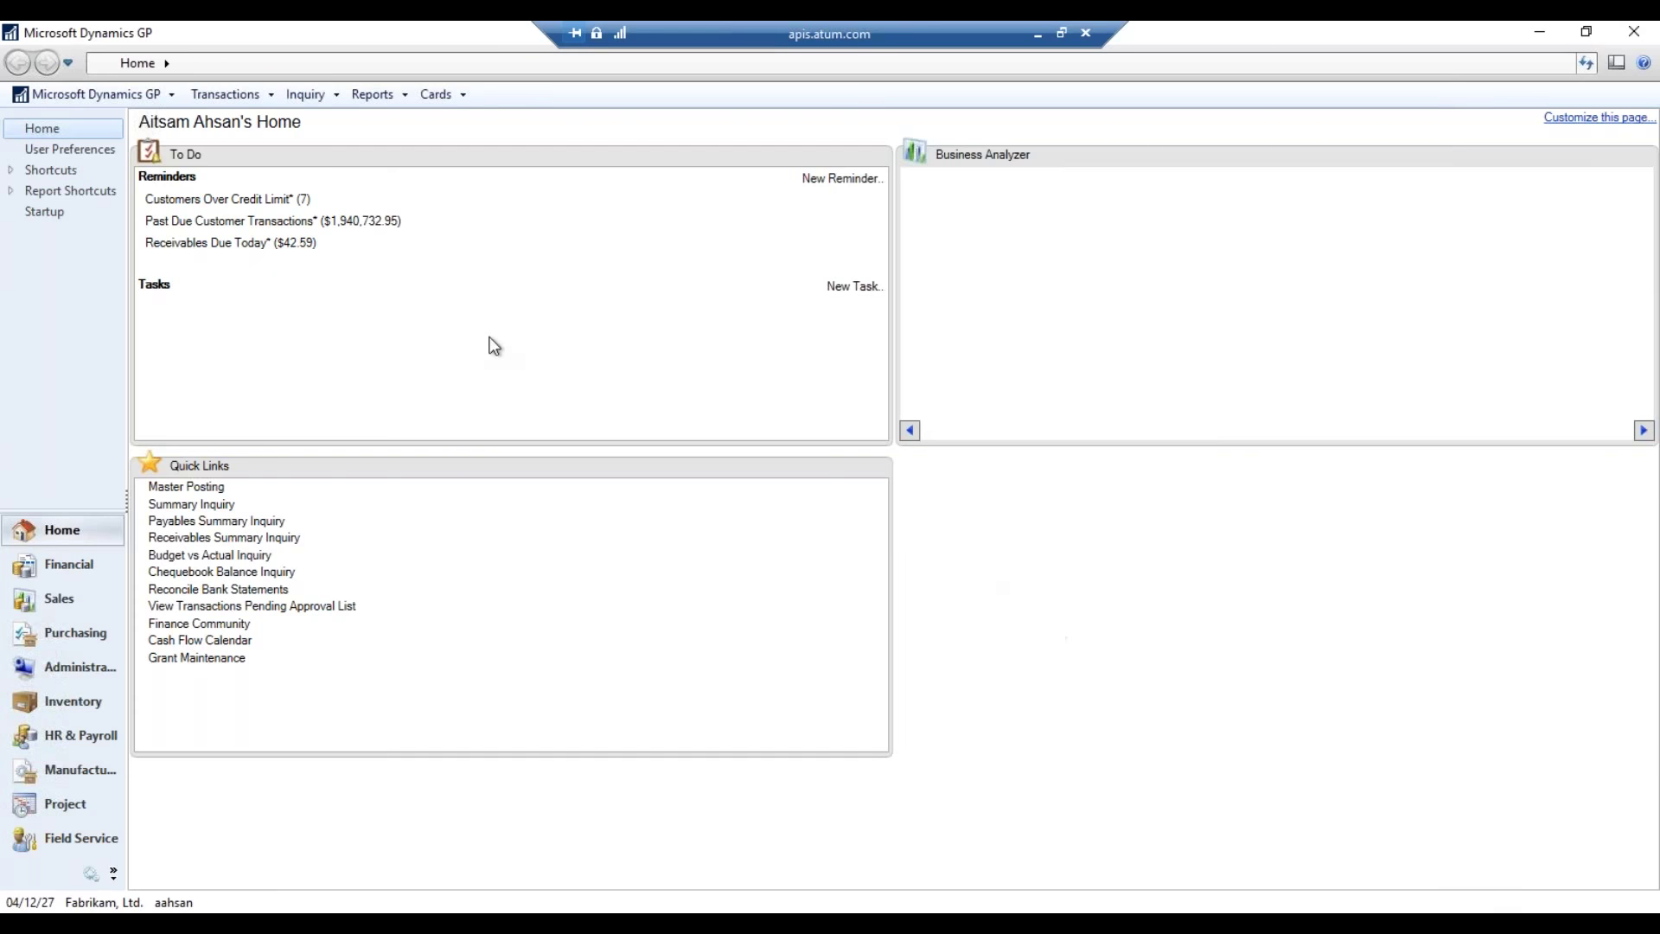
- Open Report Template Maintenance for POP Purchase Order Blank Form
click(366, 96)
click(415, 605)
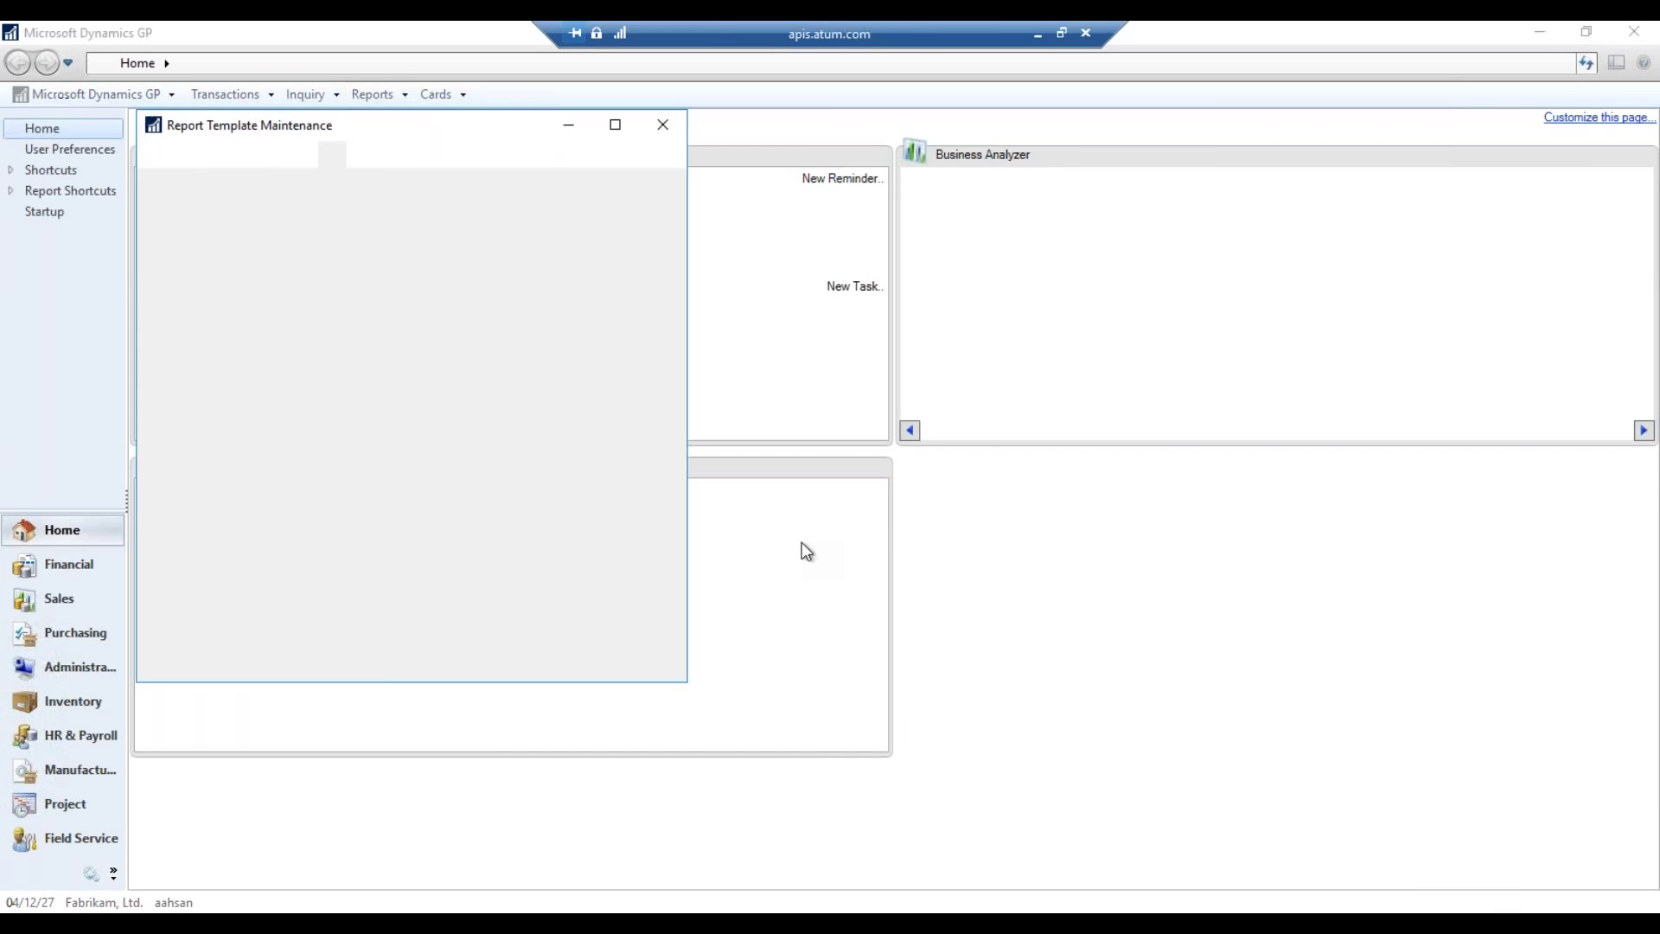
click(474, 264)
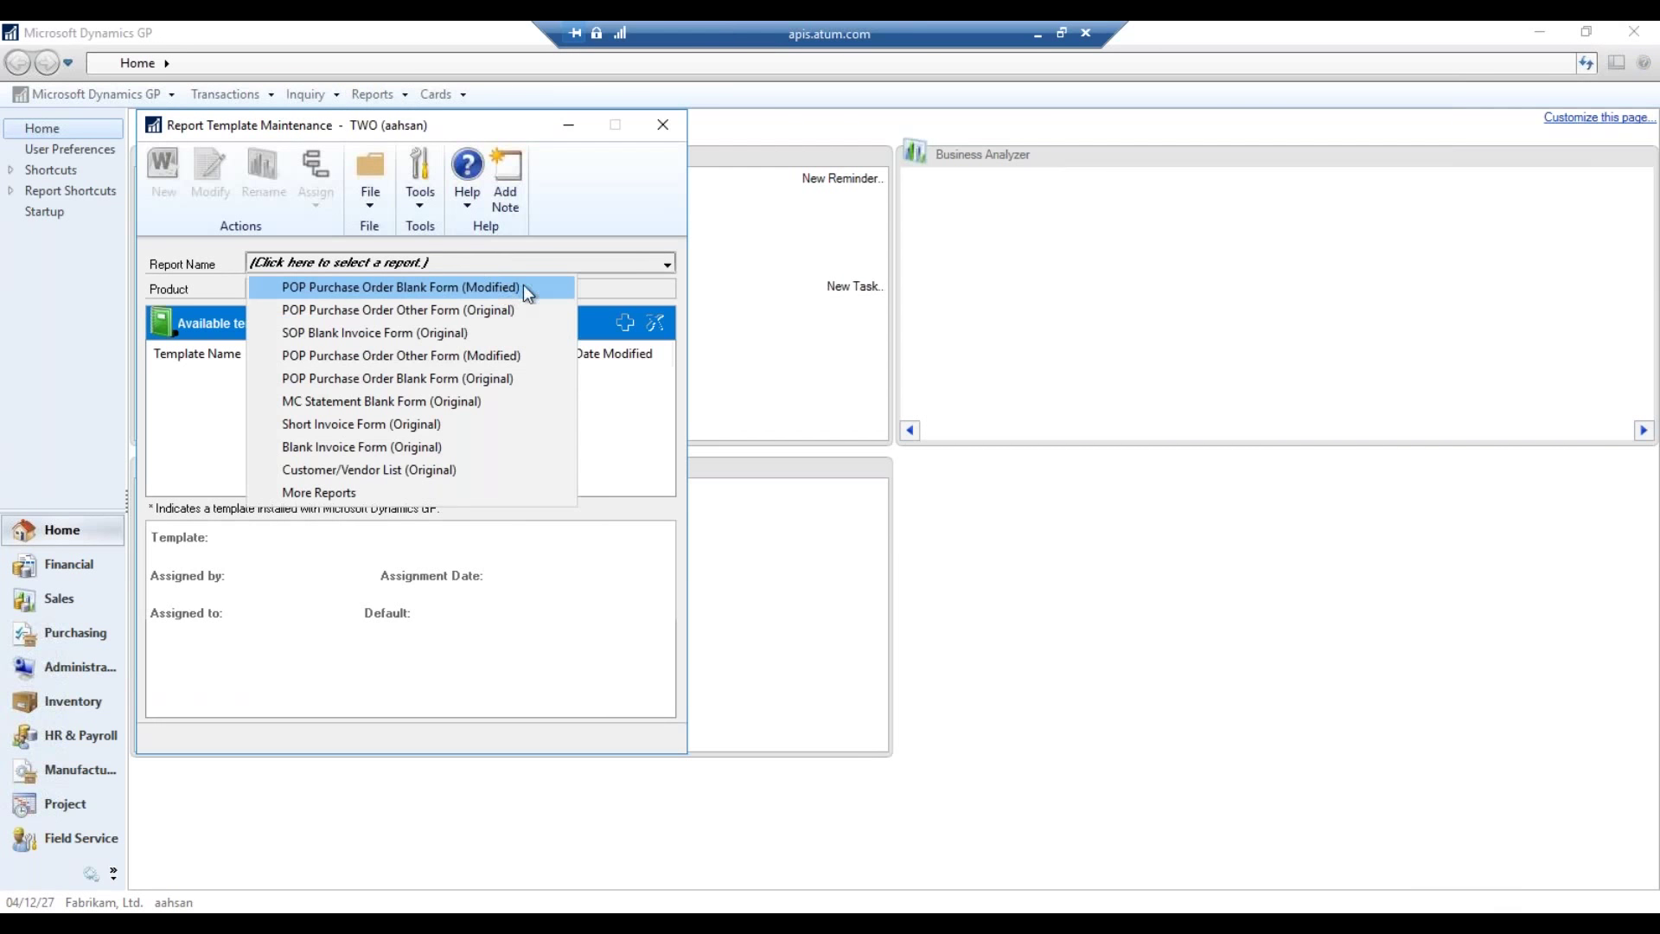
click(522, 285)
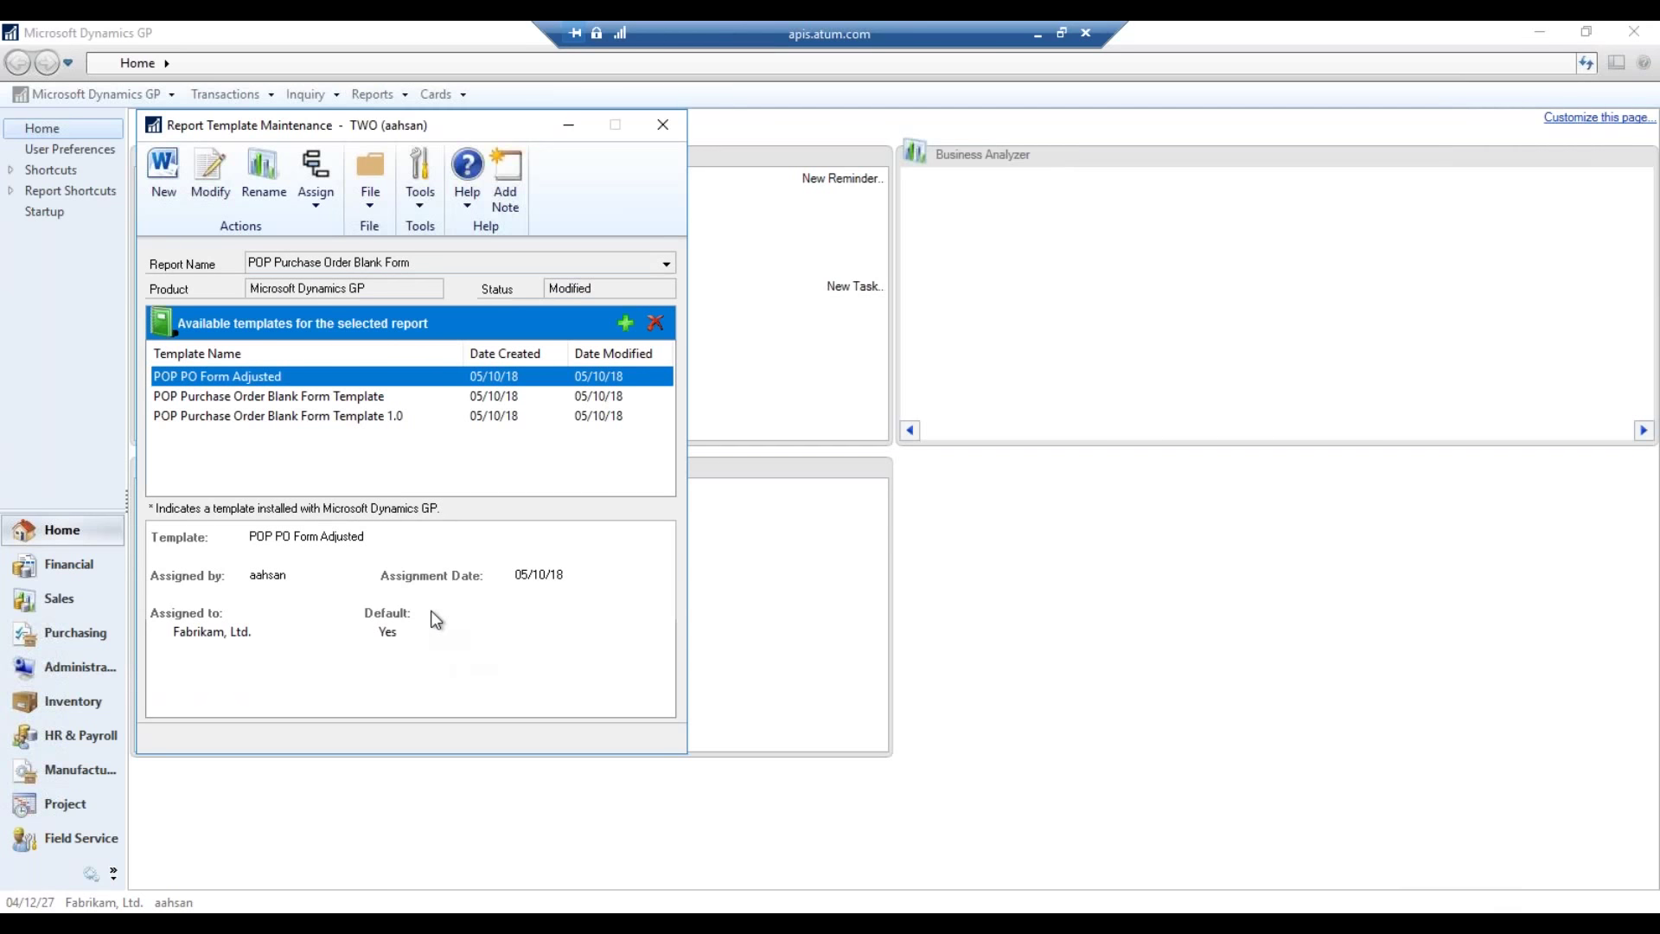
- Assign POP PO Form Adjusted to Fabrikam, Ltd. as the default template and save
right_click(380, 378)
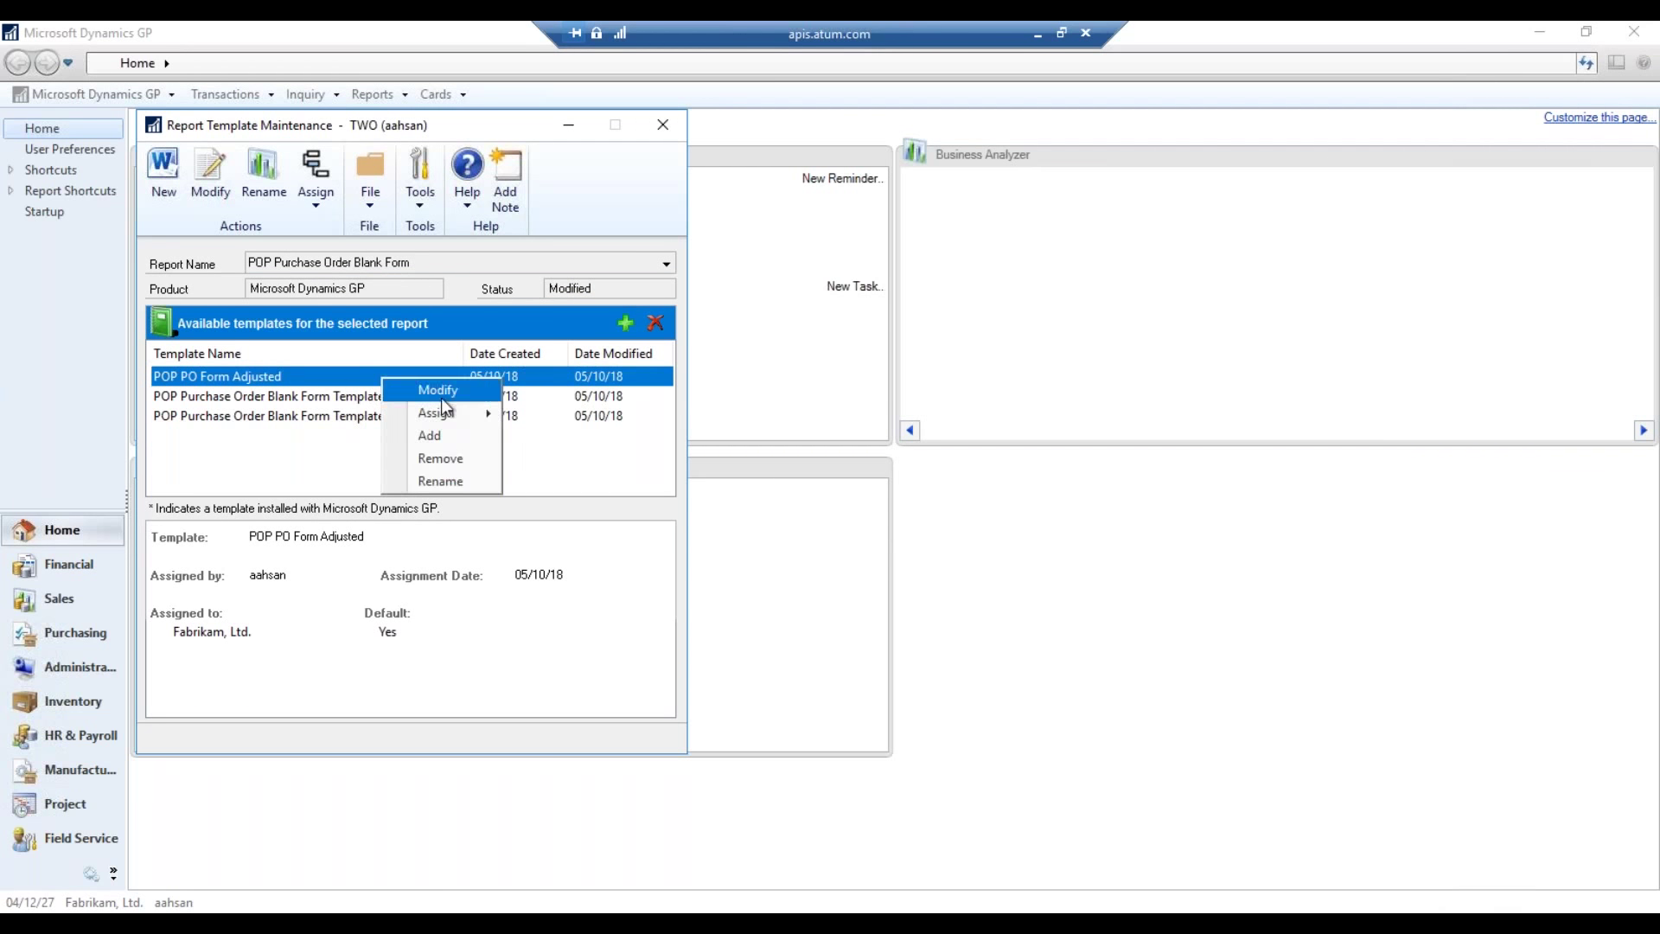
mouse_move(450, 413)
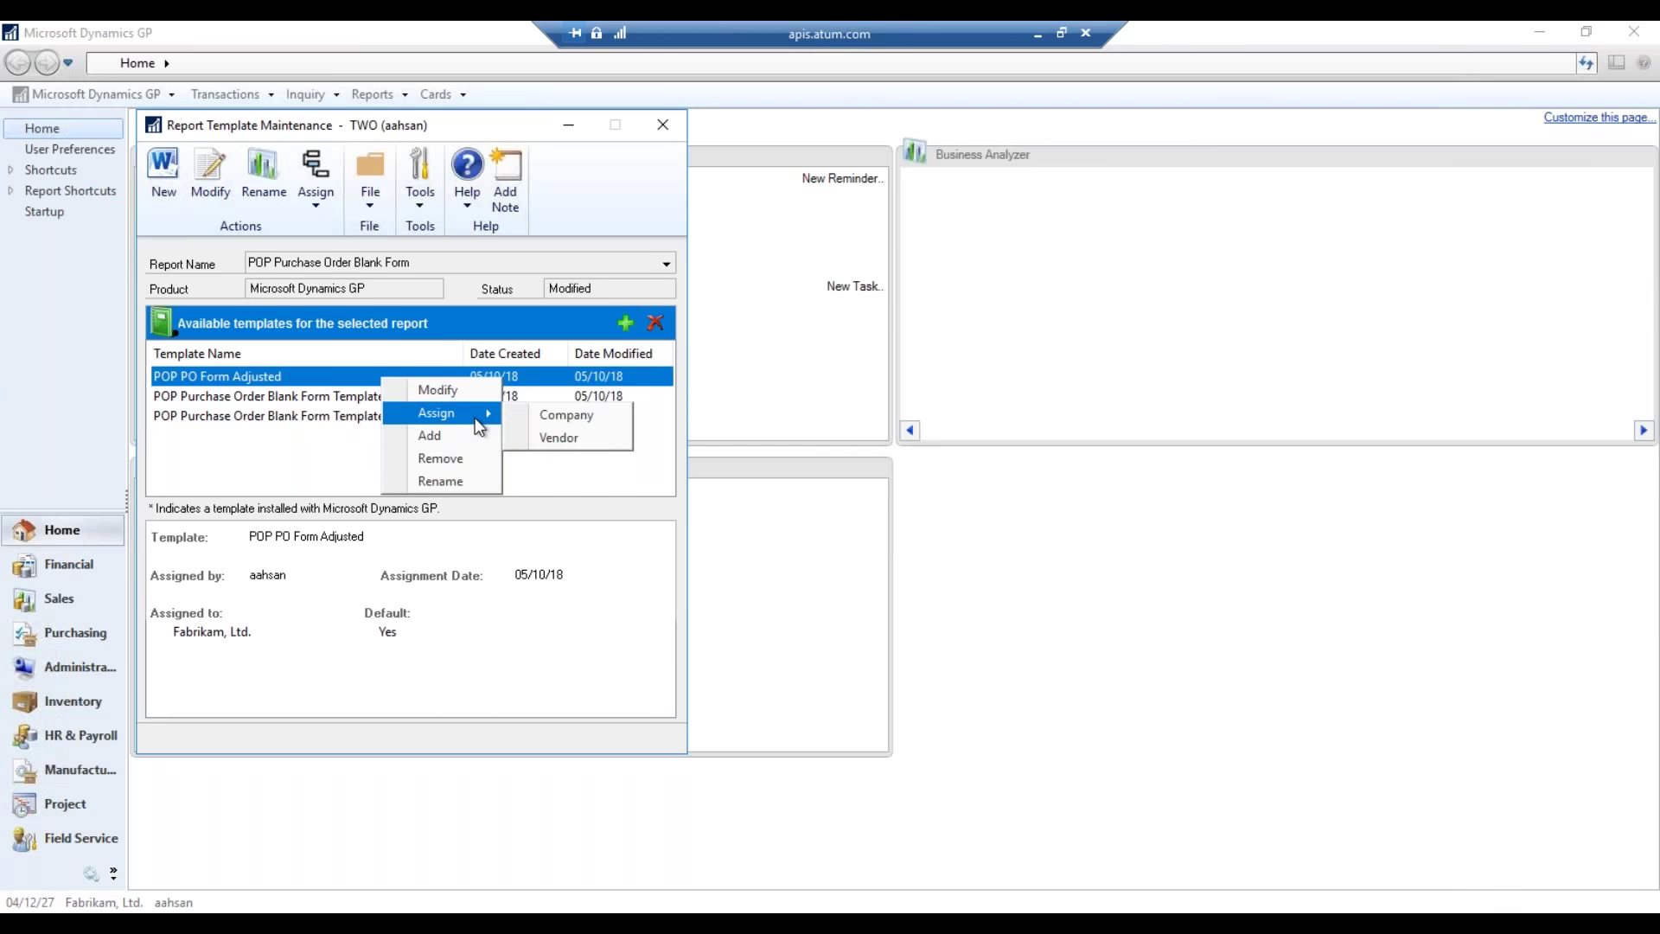
click(566, 415)
click(709, 399)
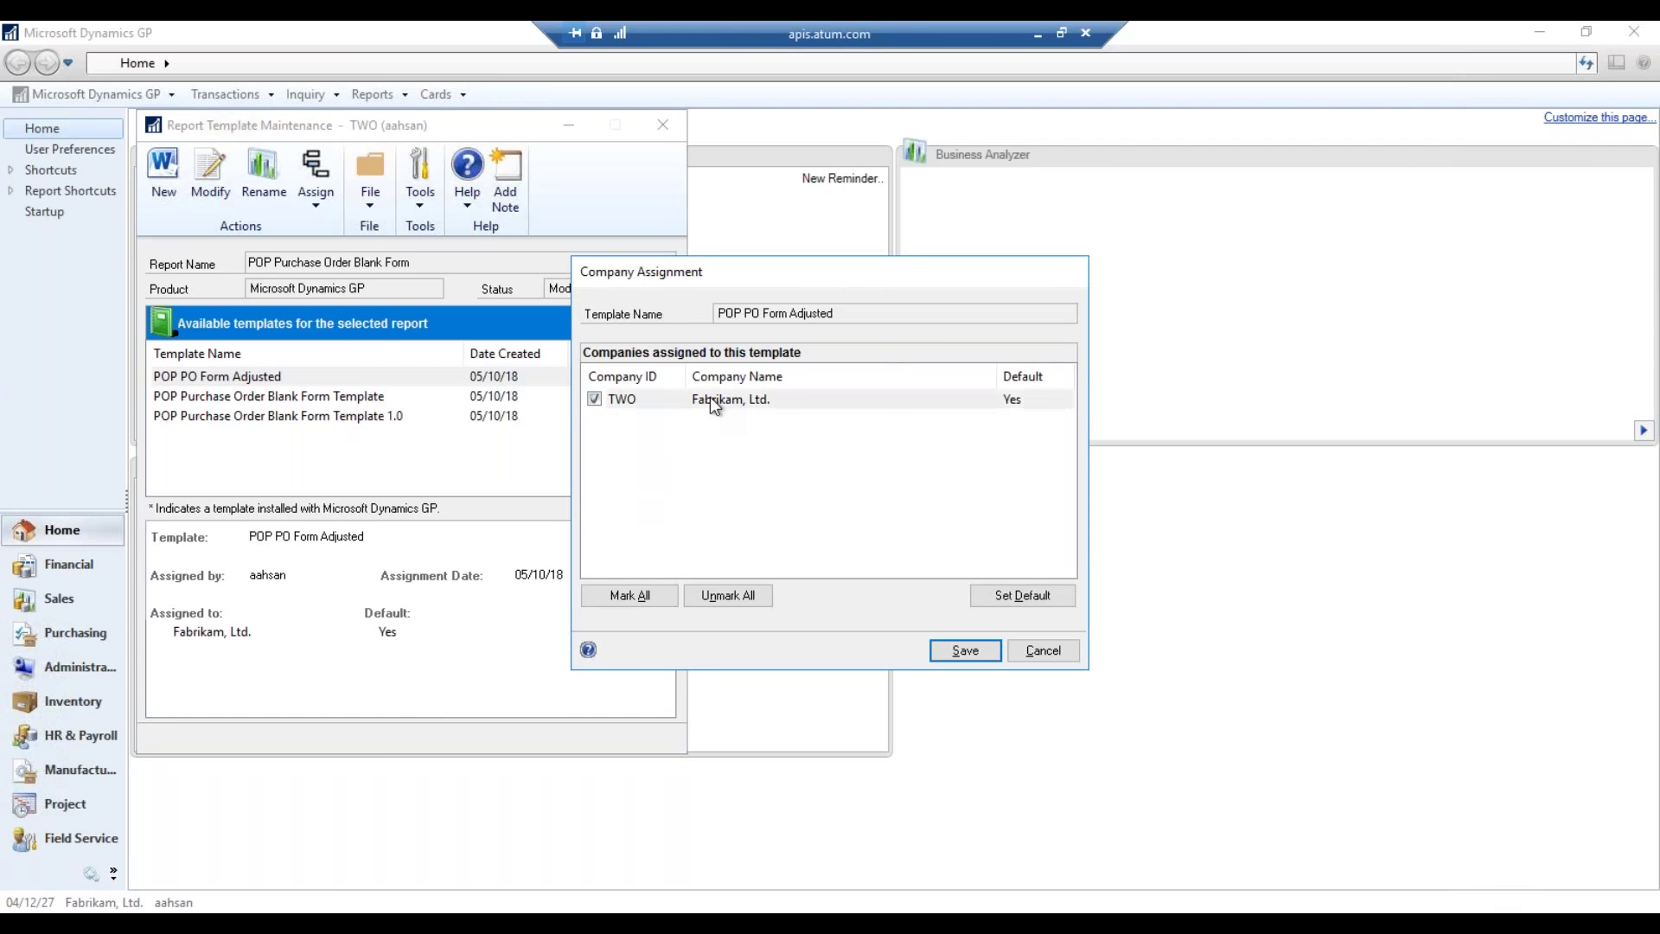
click(996, 598)
click(626, 435)
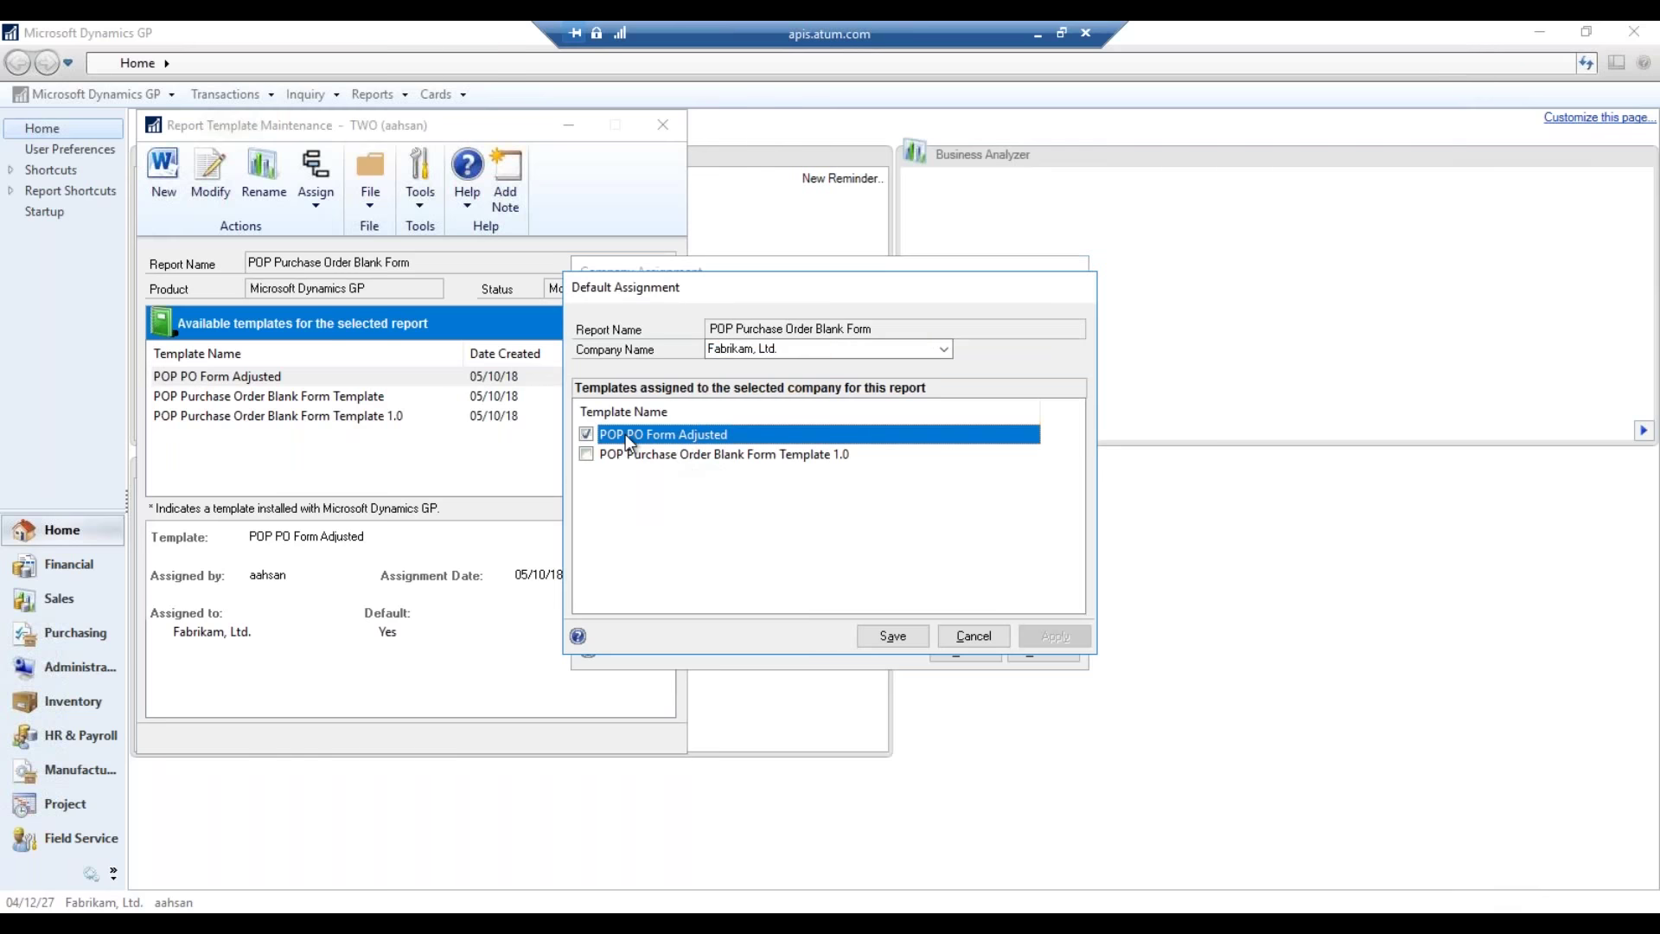
click(834, 354)
click(834, 365)
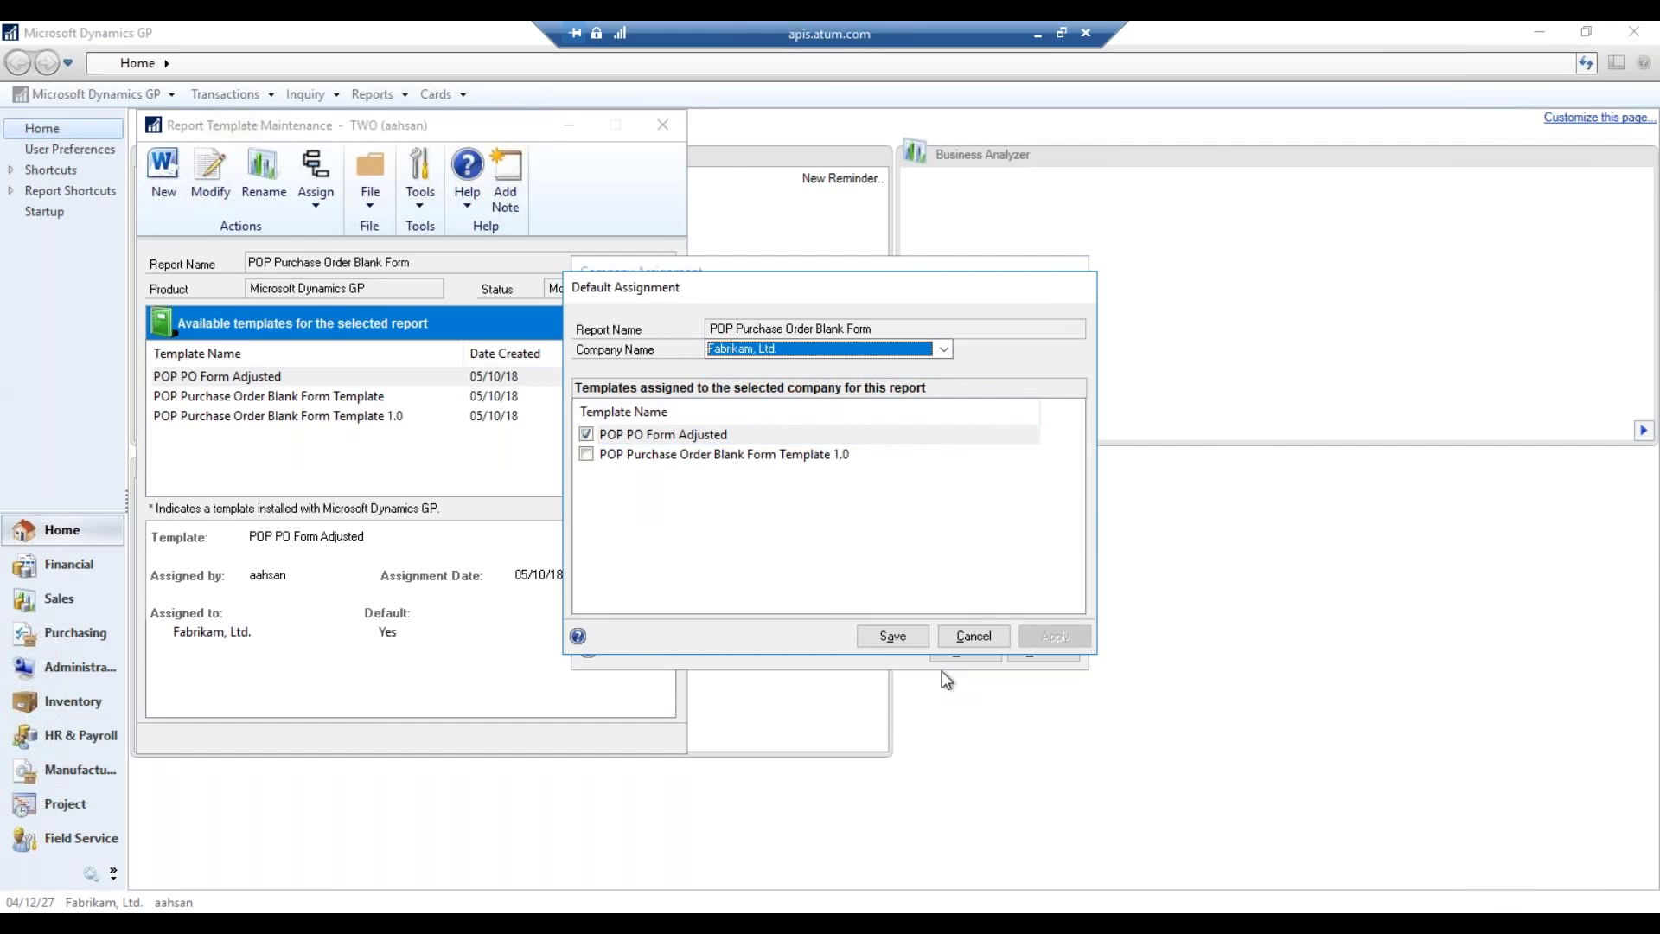
click(892, 636)
click(955, 654)
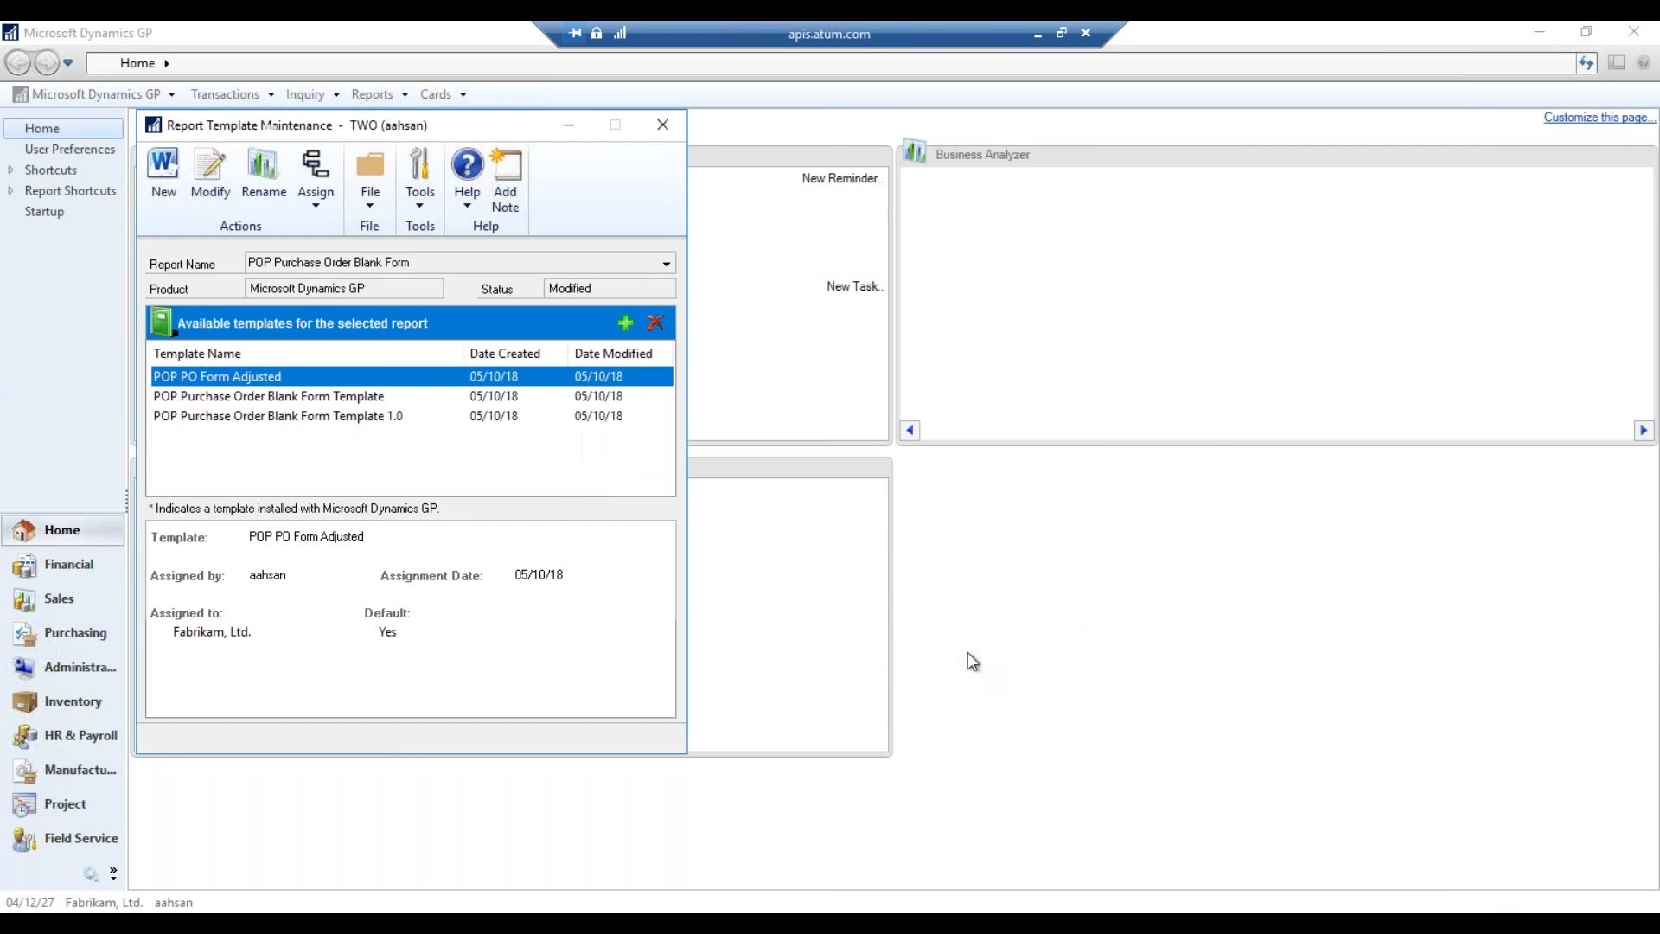
click(664, 125)
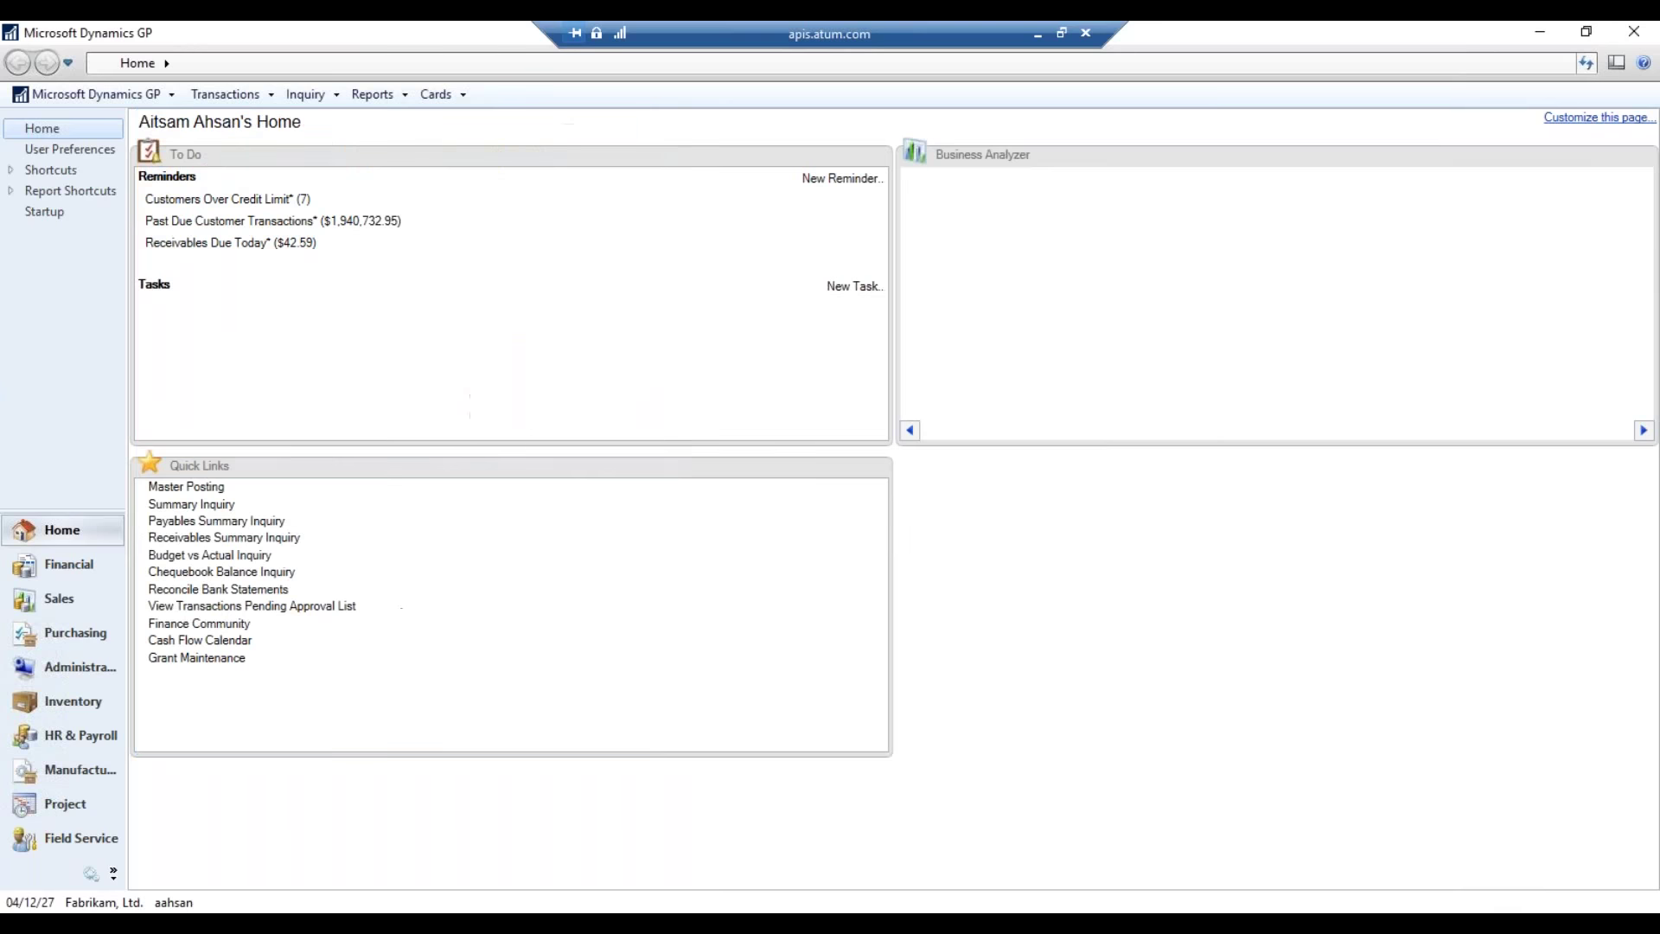
click(106, 626)
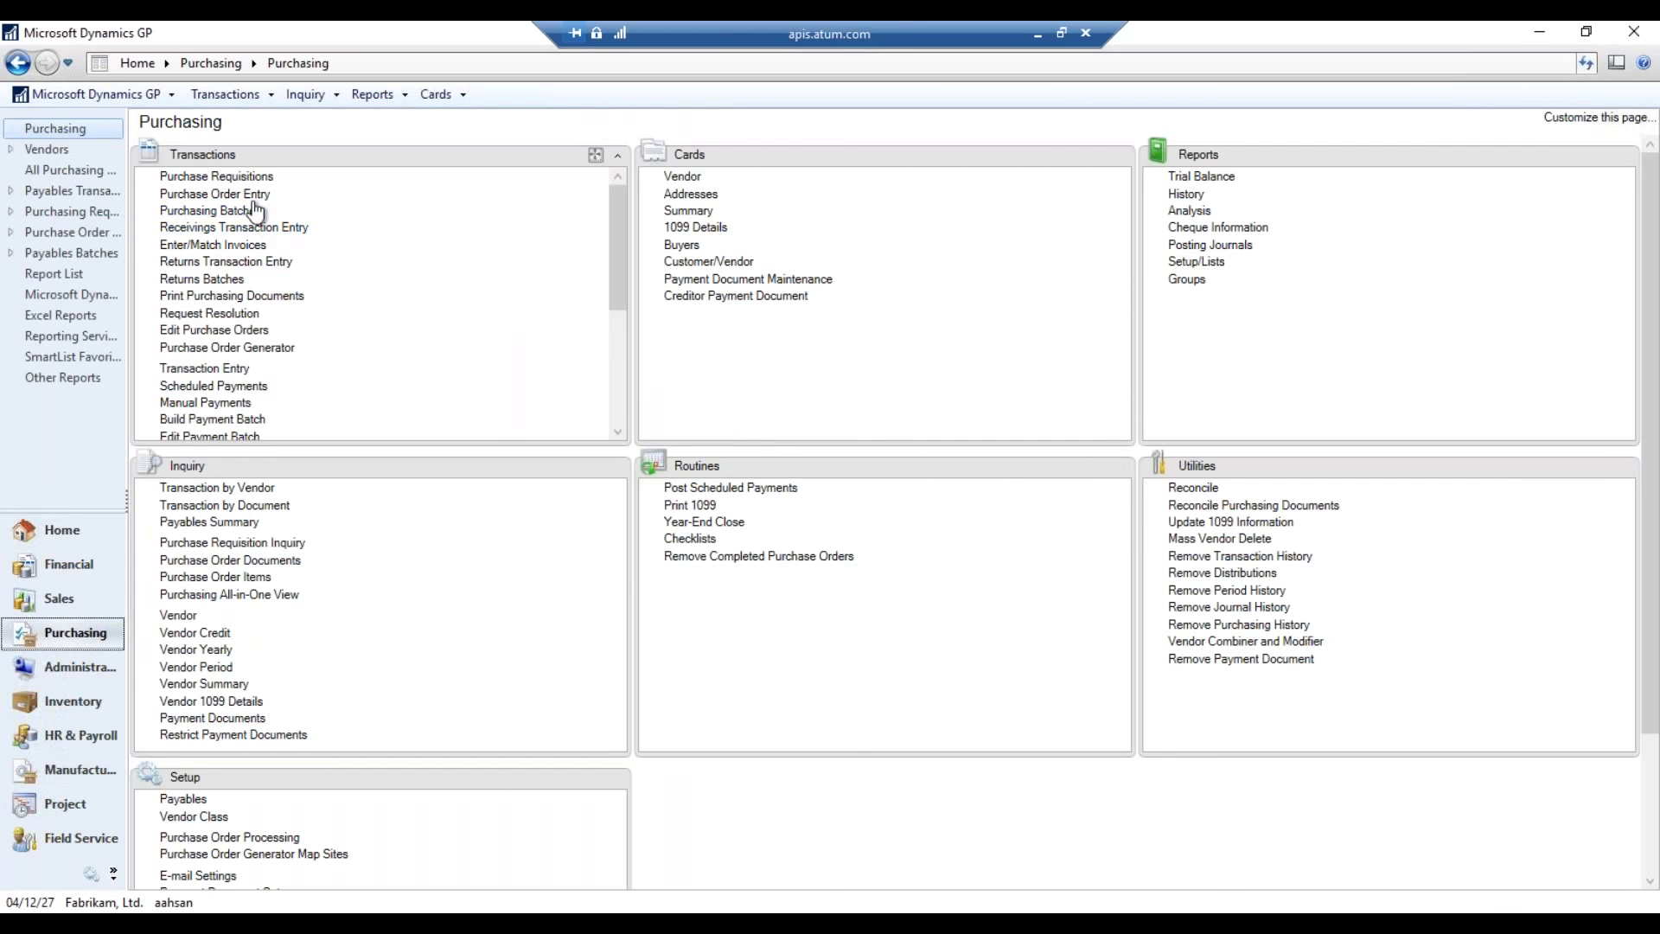
- Load purchase order PO1002 and print it as a template, with Printer also ticked
click(257, 201)
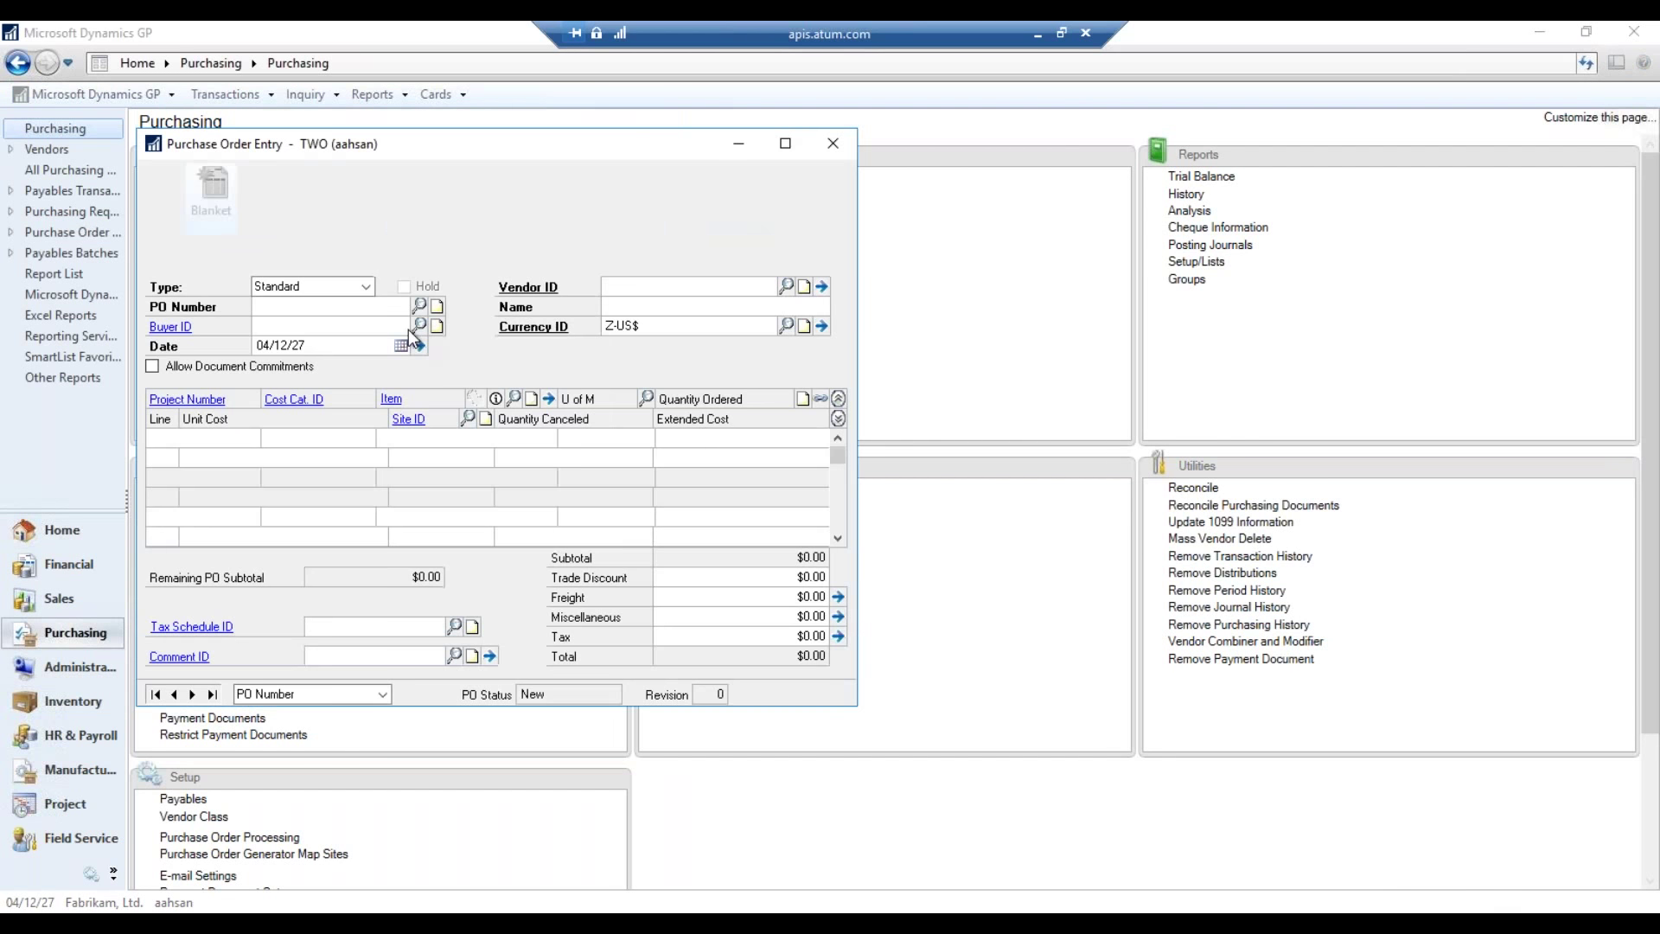
click(419, 306)
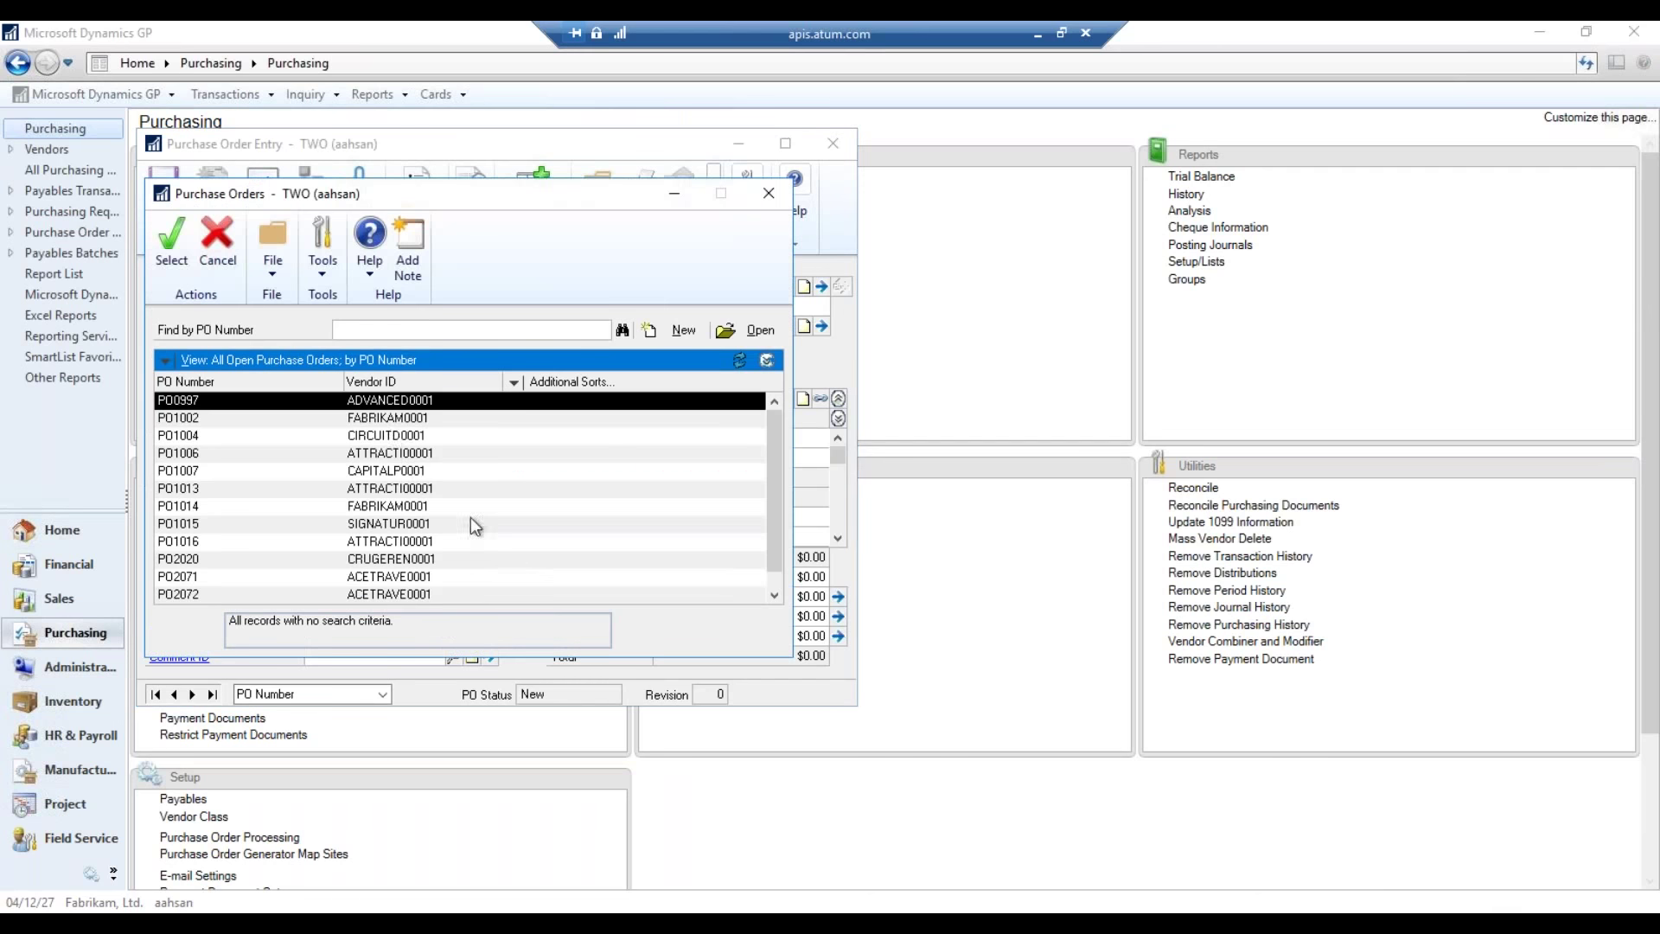
double_click(563, 574)
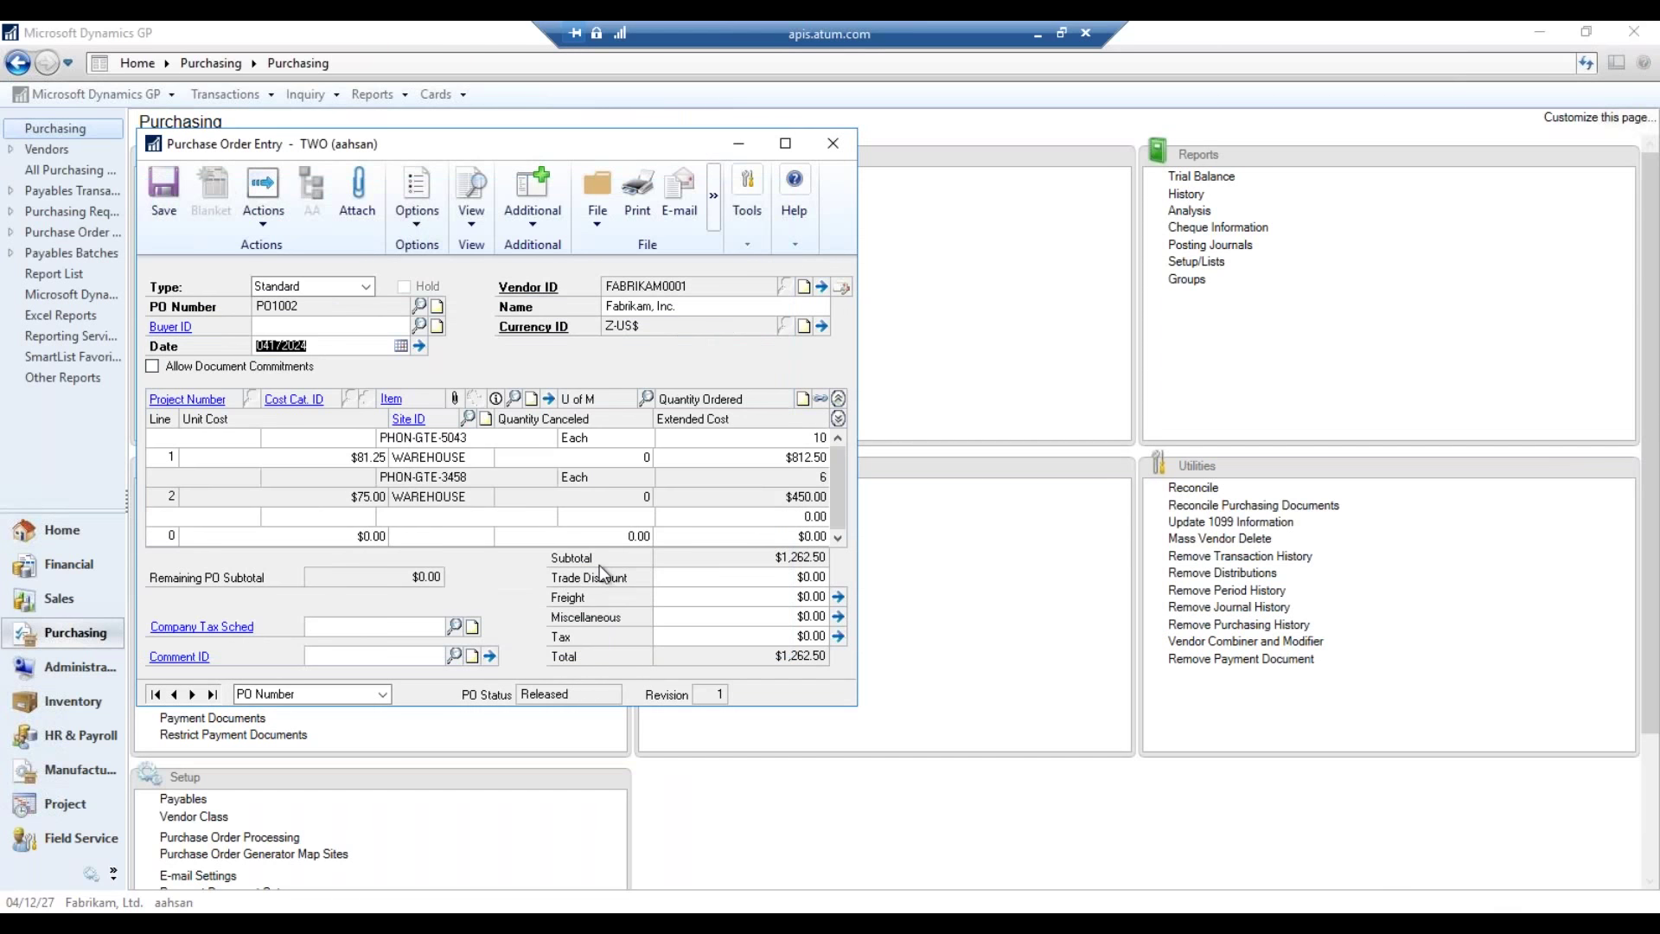
click(641, 222)
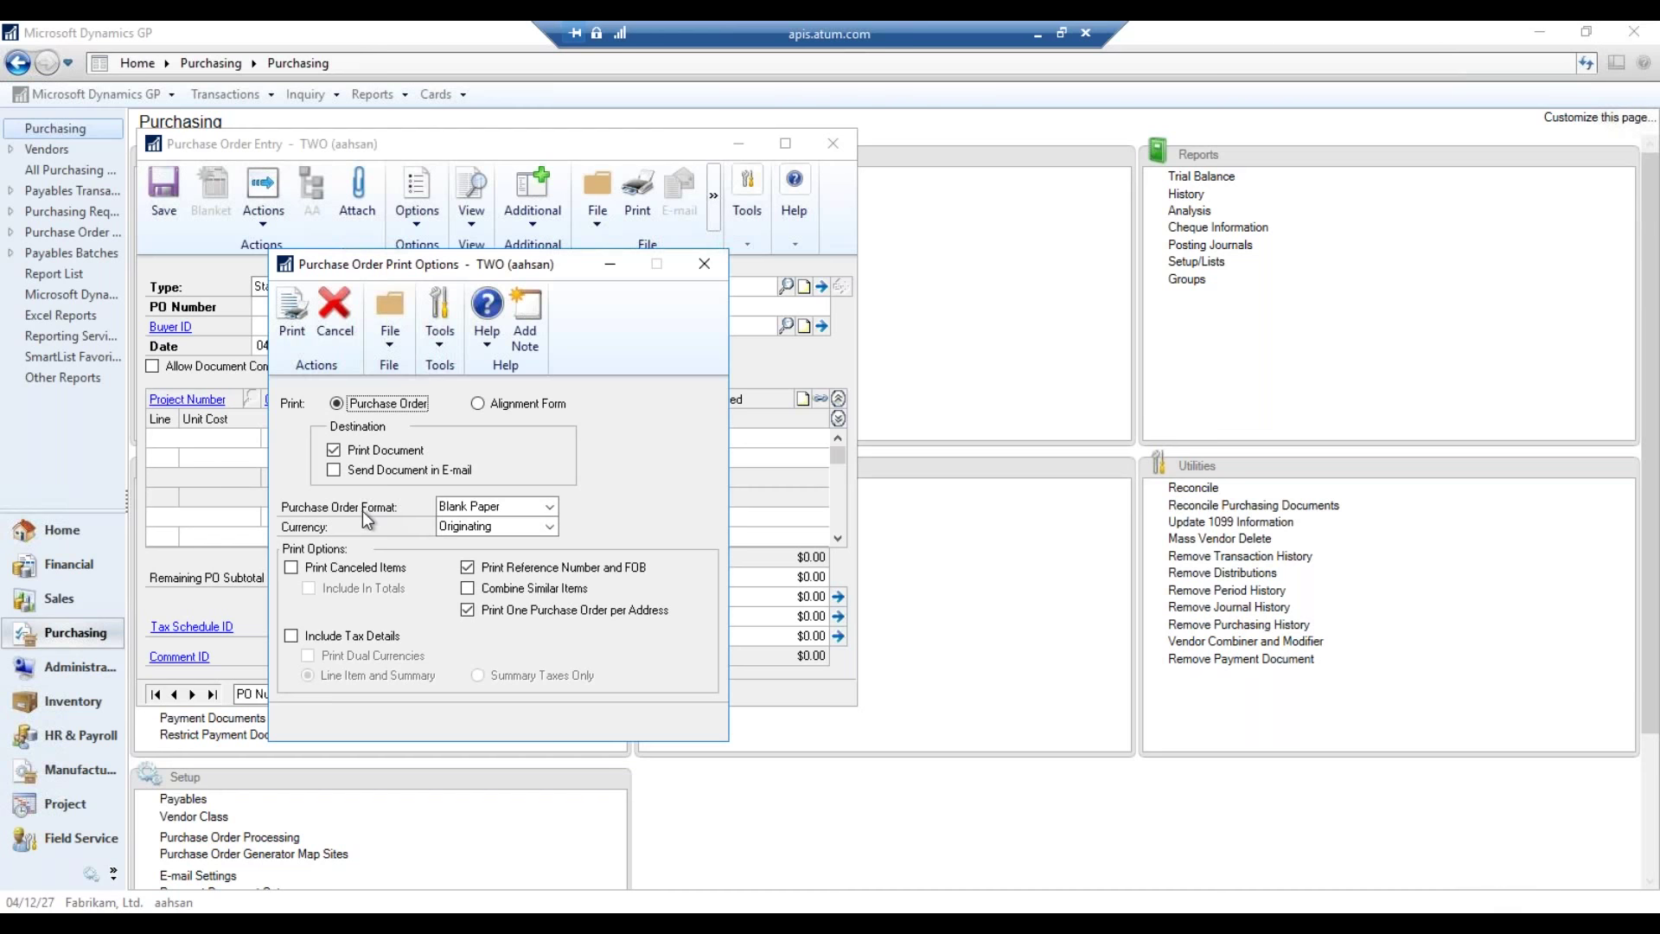
click(291, 321)
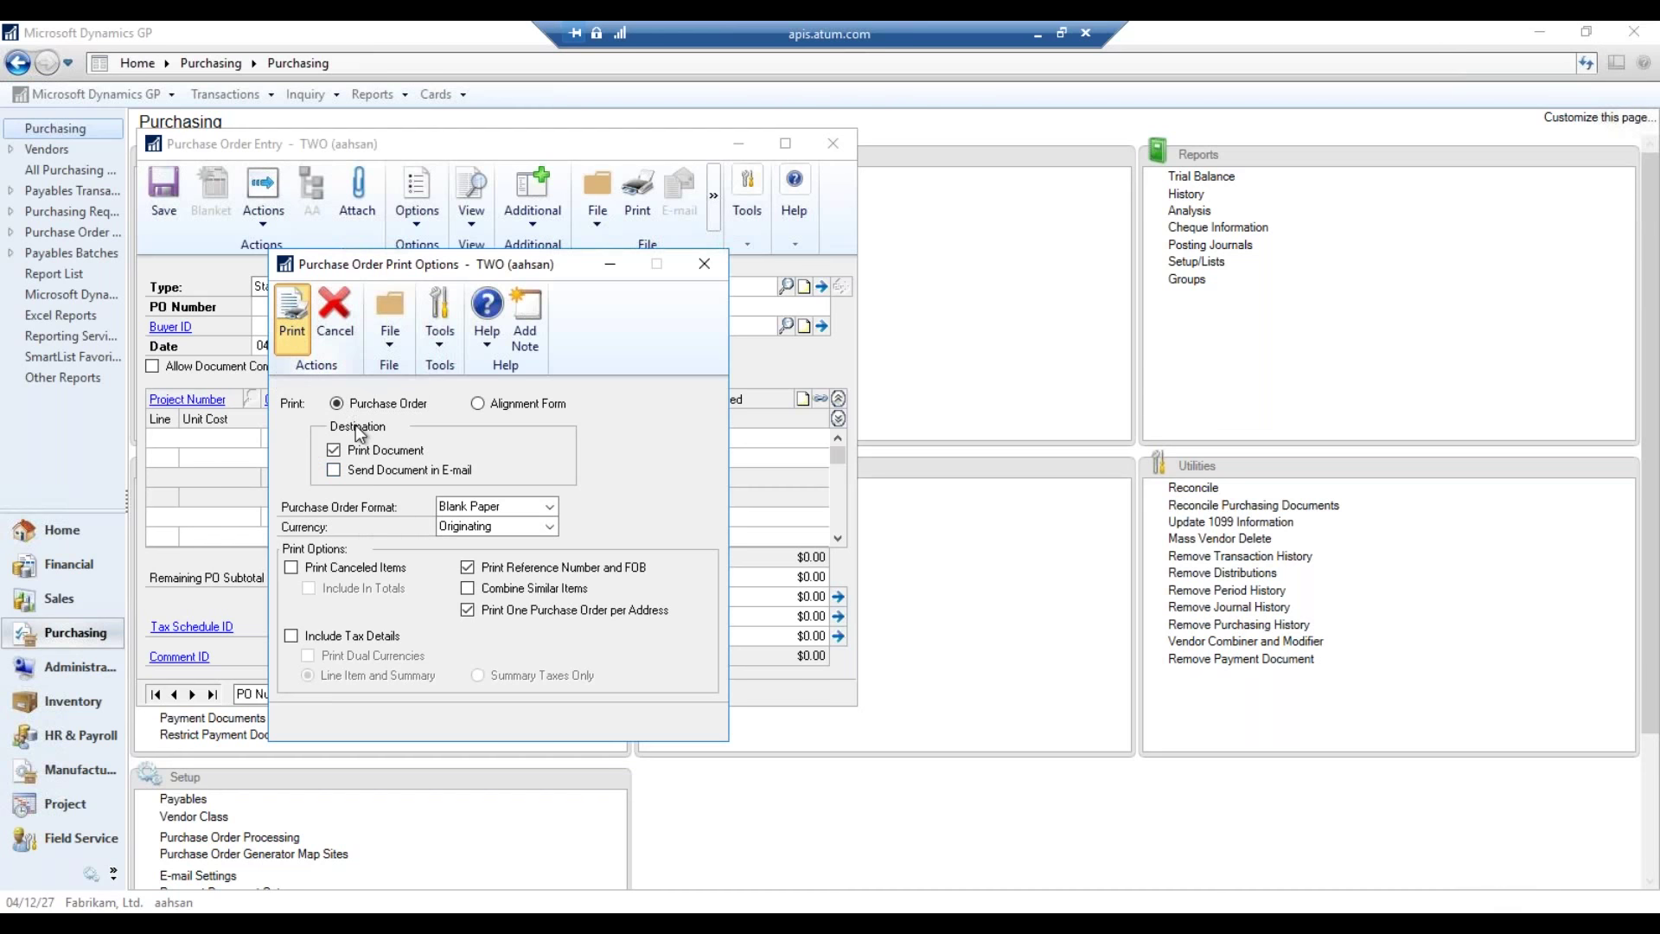
click(683, 500)
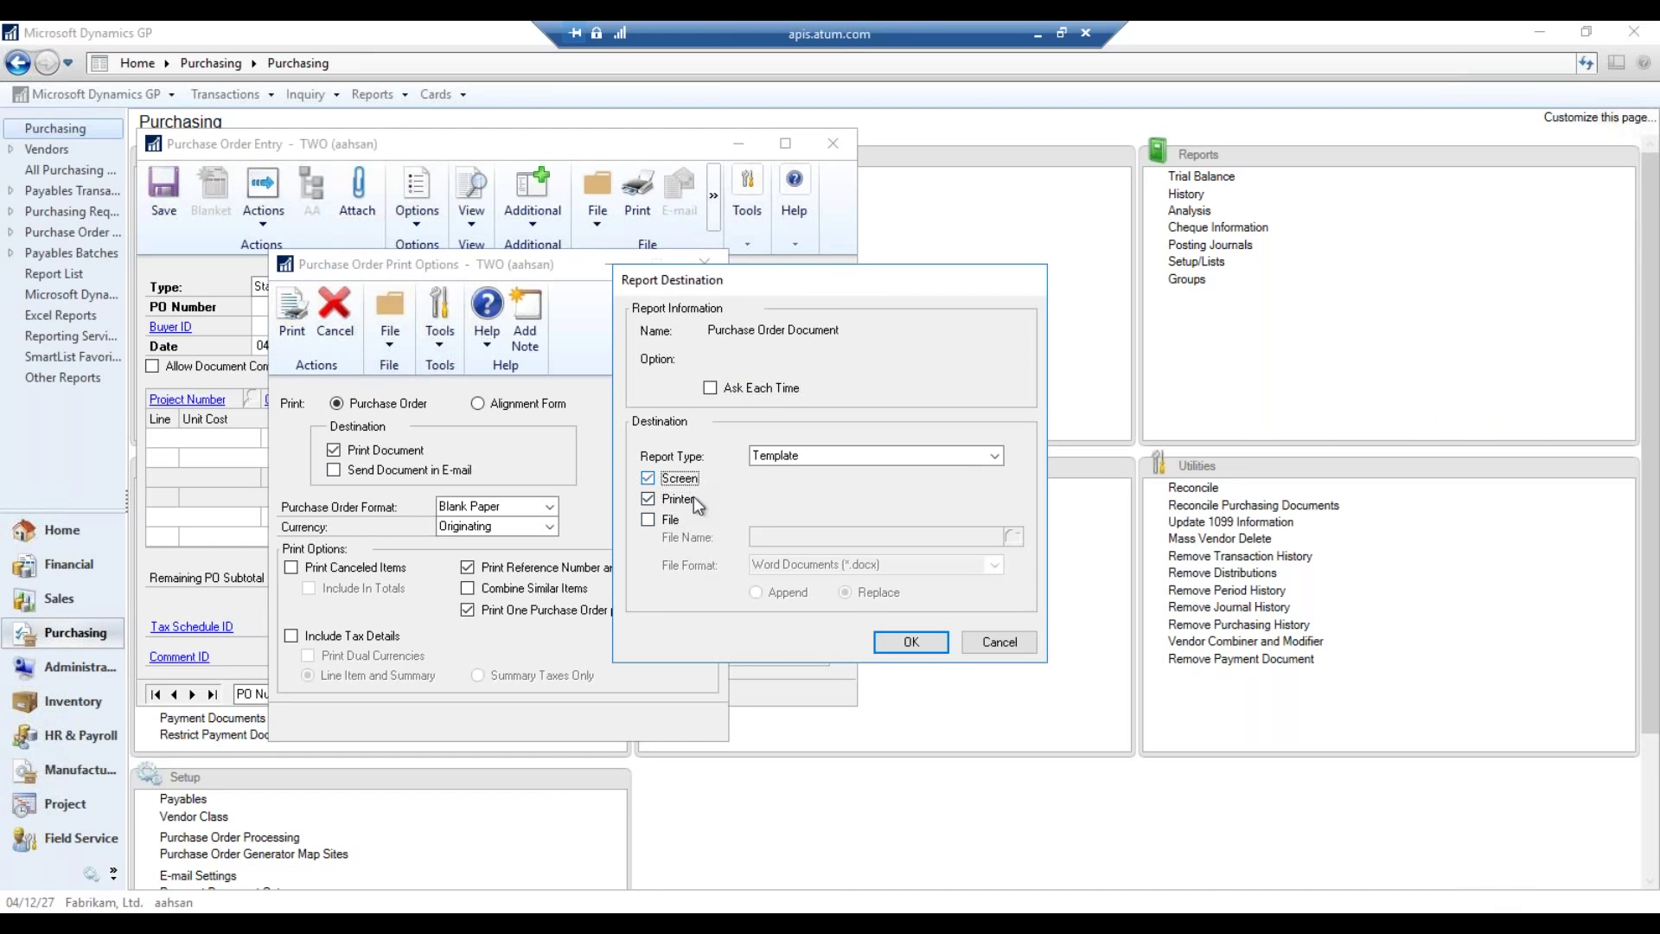
click(996, 644)
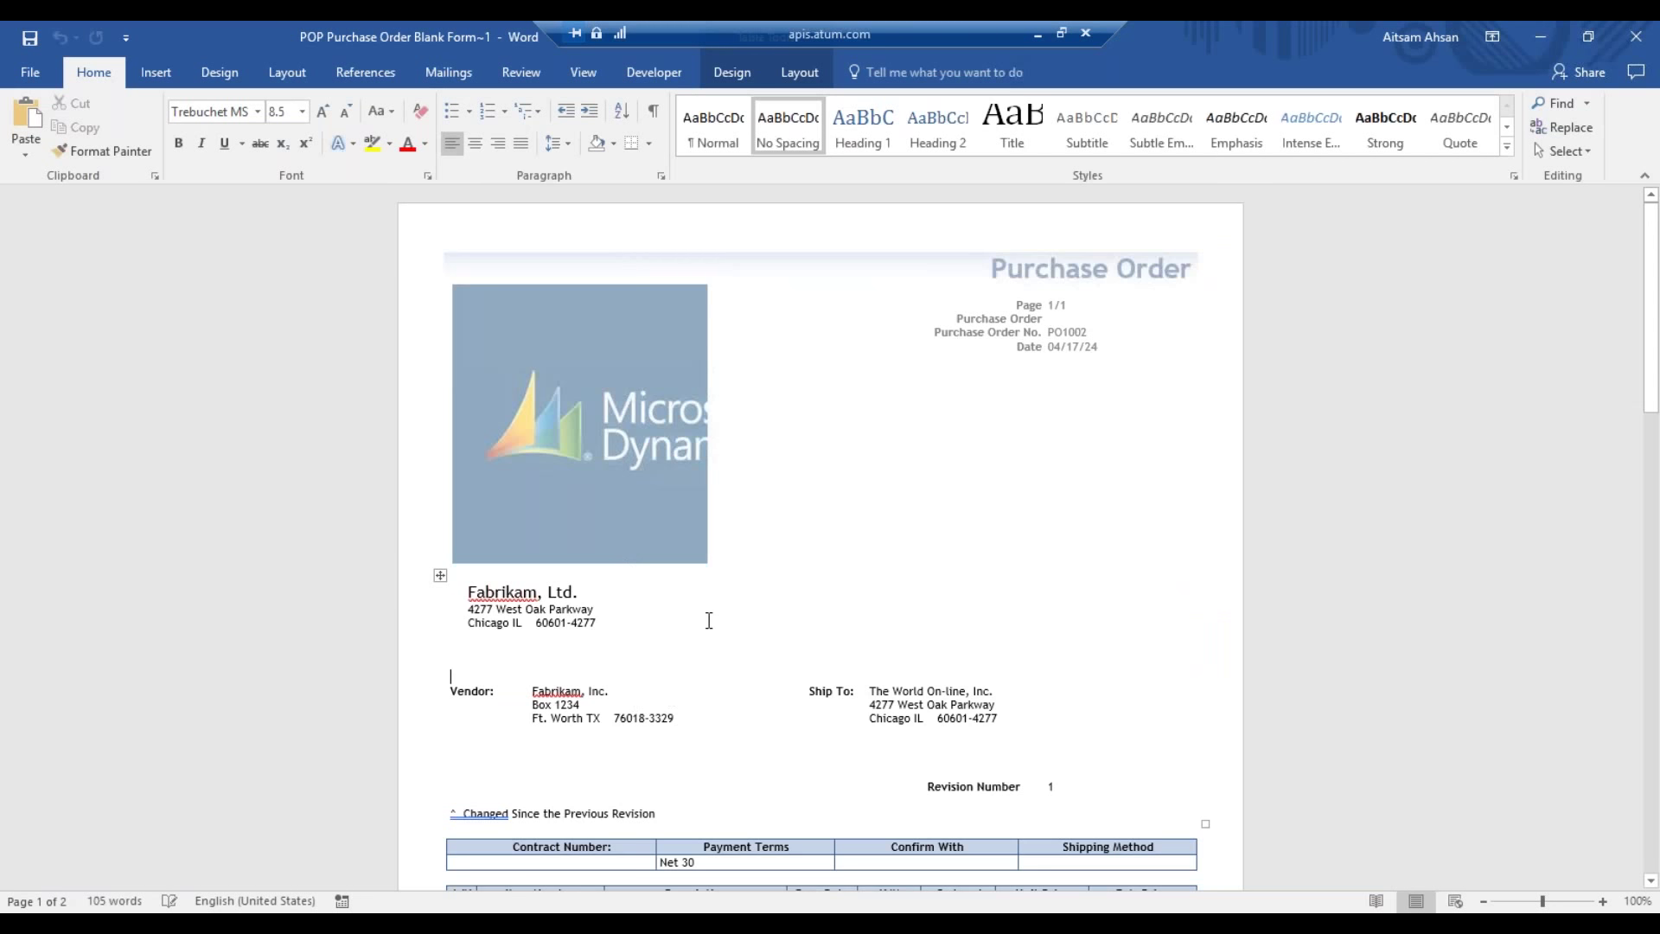
- Review the two-page PO1002 Word document with the logo header and $1,262.50 total, then close it
scroll(744, 614, down, 5)
scroll(755, 606, down, 10)
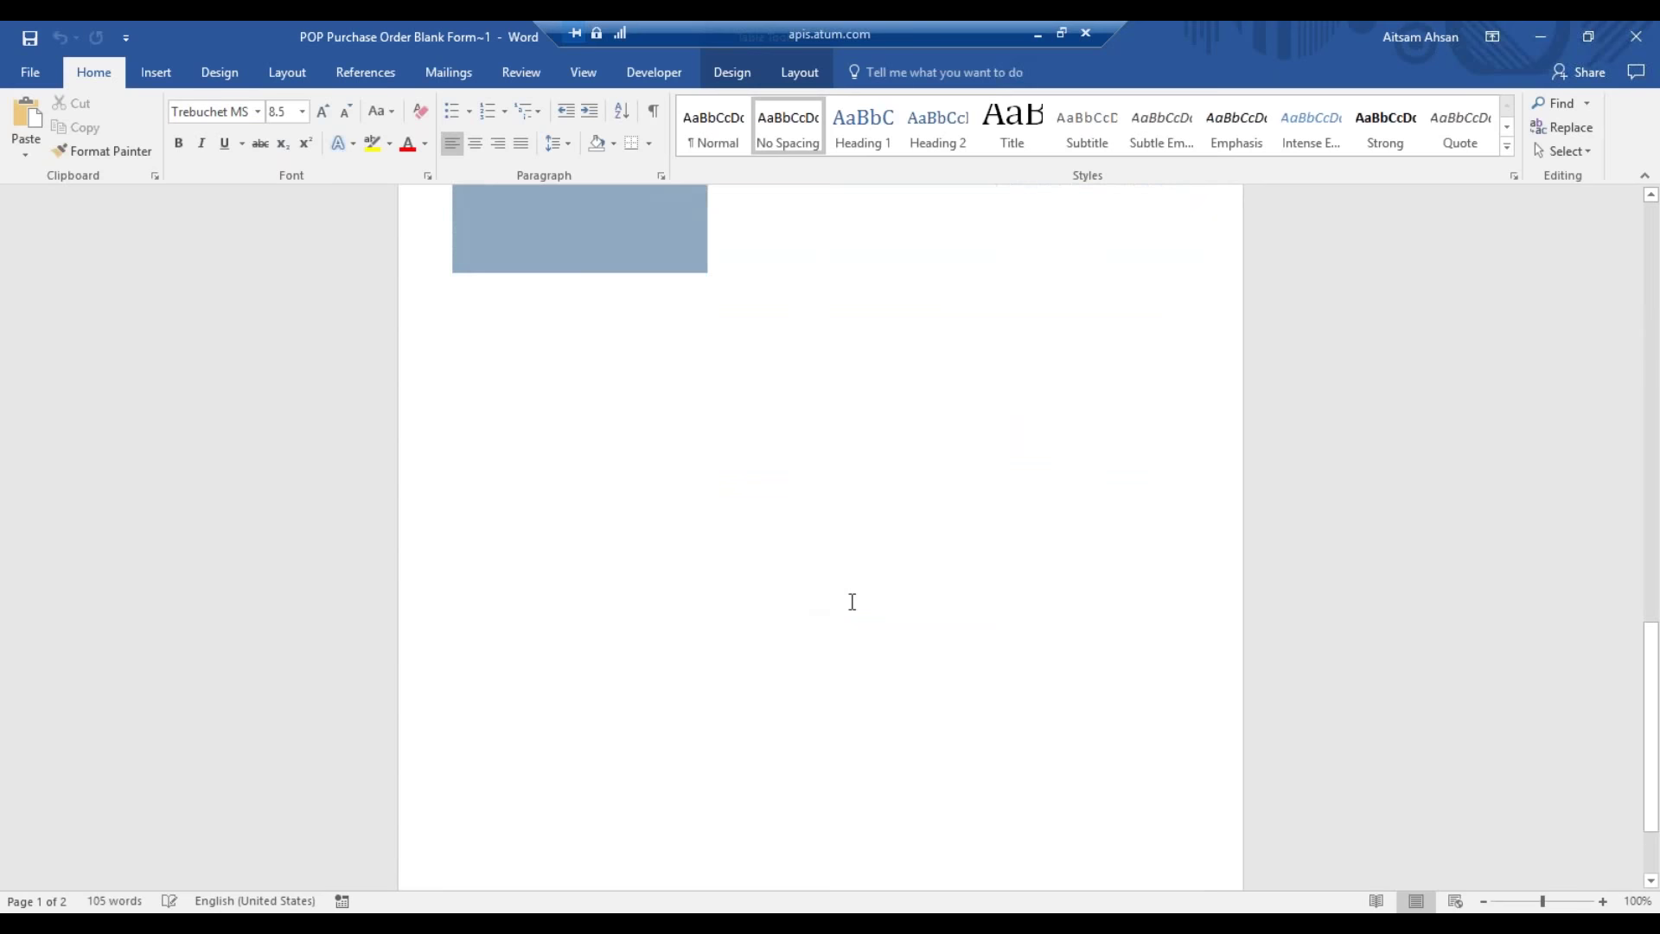
scroll(853, 600, up, 4)
scroll(882, 639, up, 9)
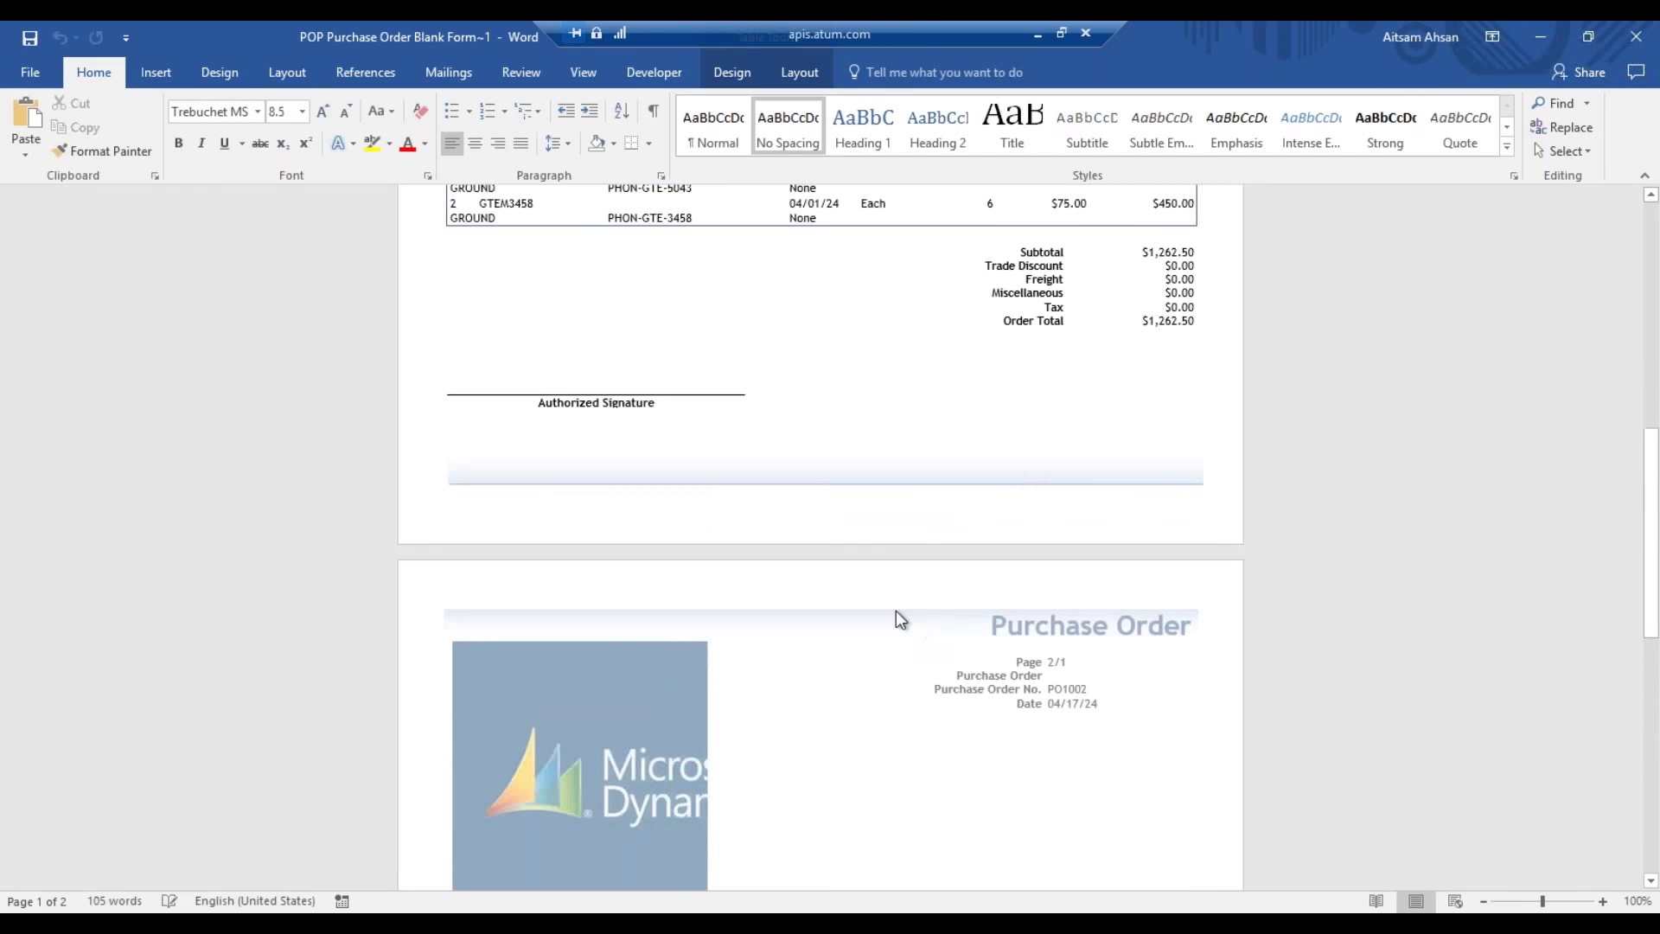
scroll(930, 409, up, 3)
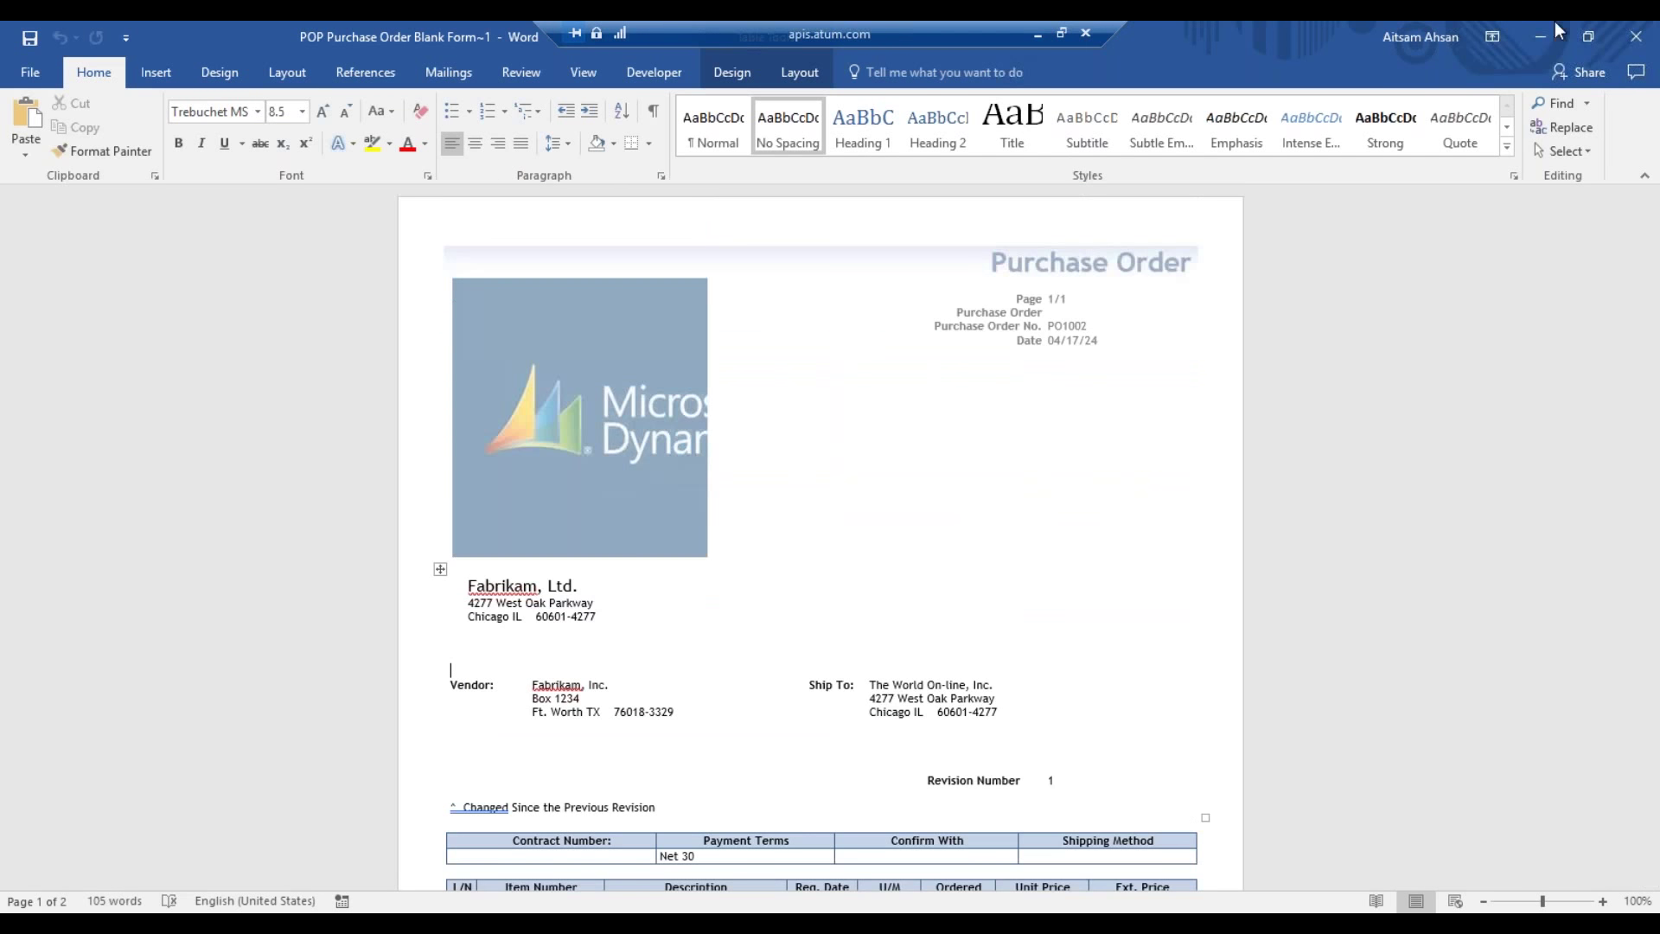
click(1635, 37)
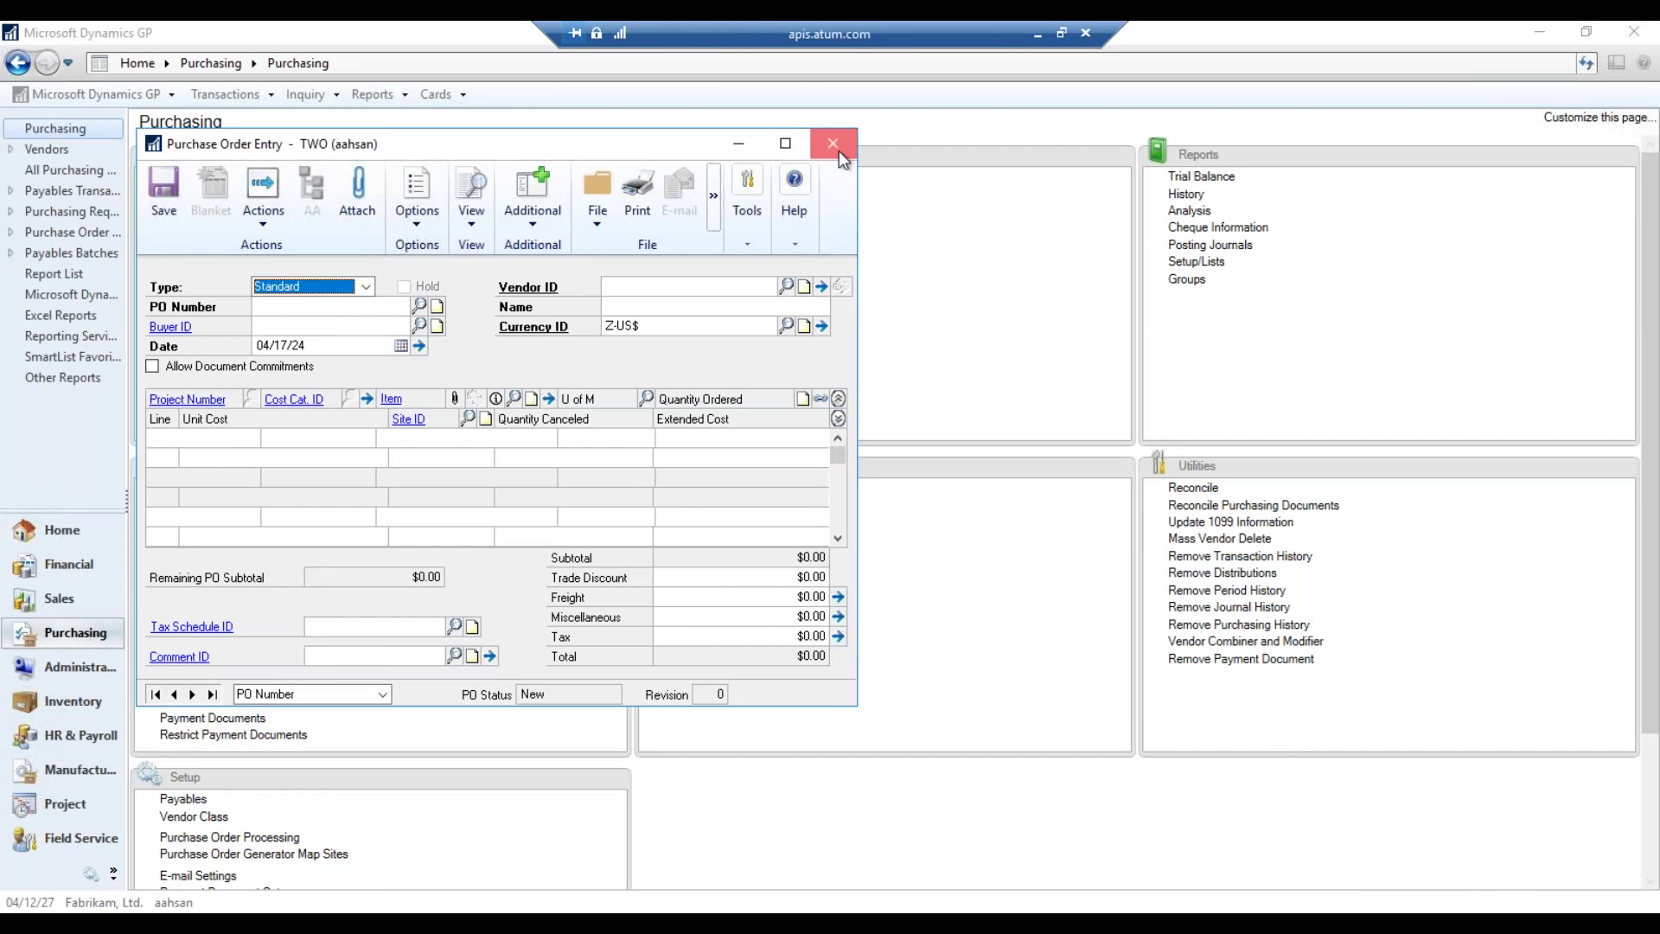
- Close the Purchase Order Entry window and minimize the remote session to show the DEMO slide
click(835, 145)
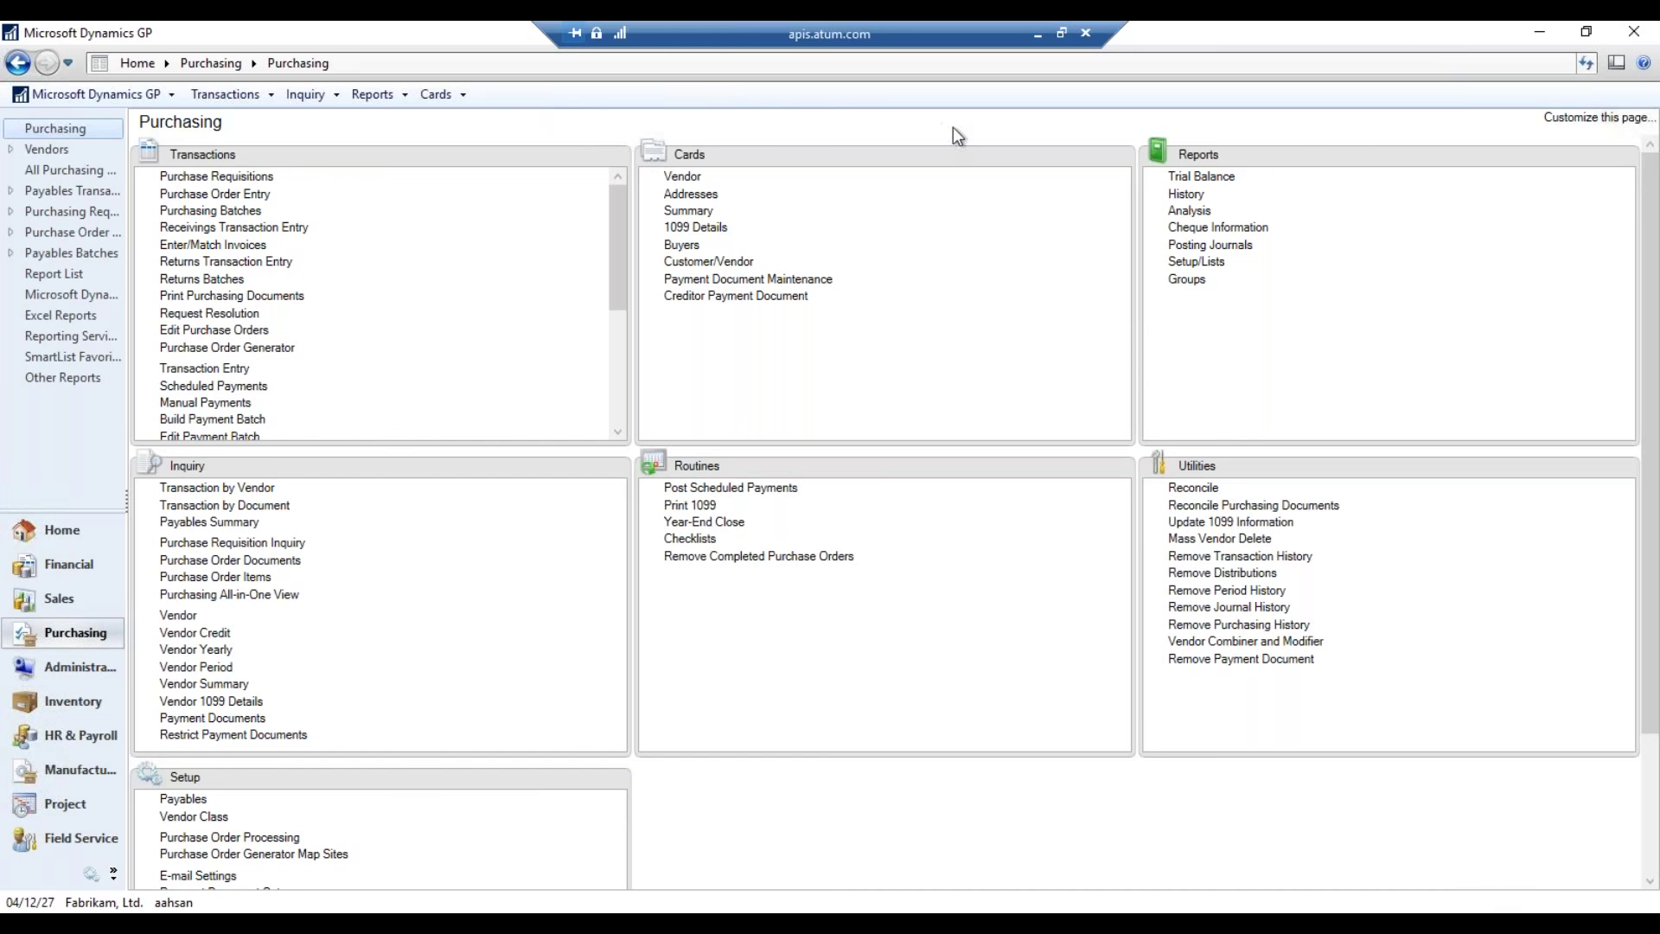
click(1036, 36)
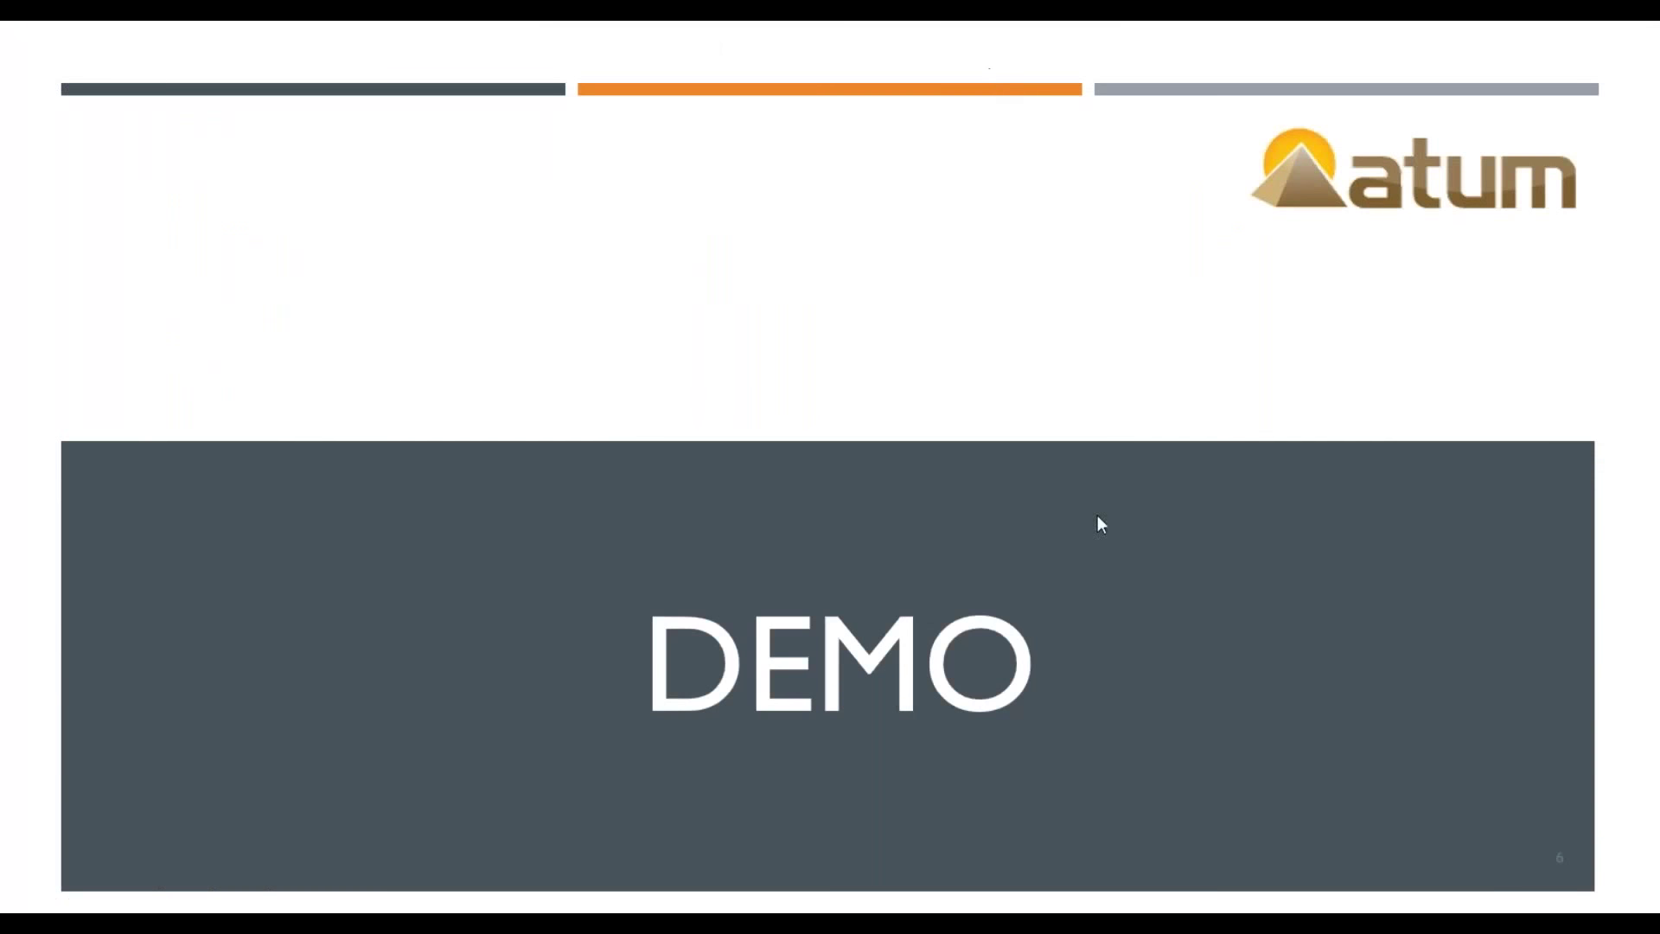